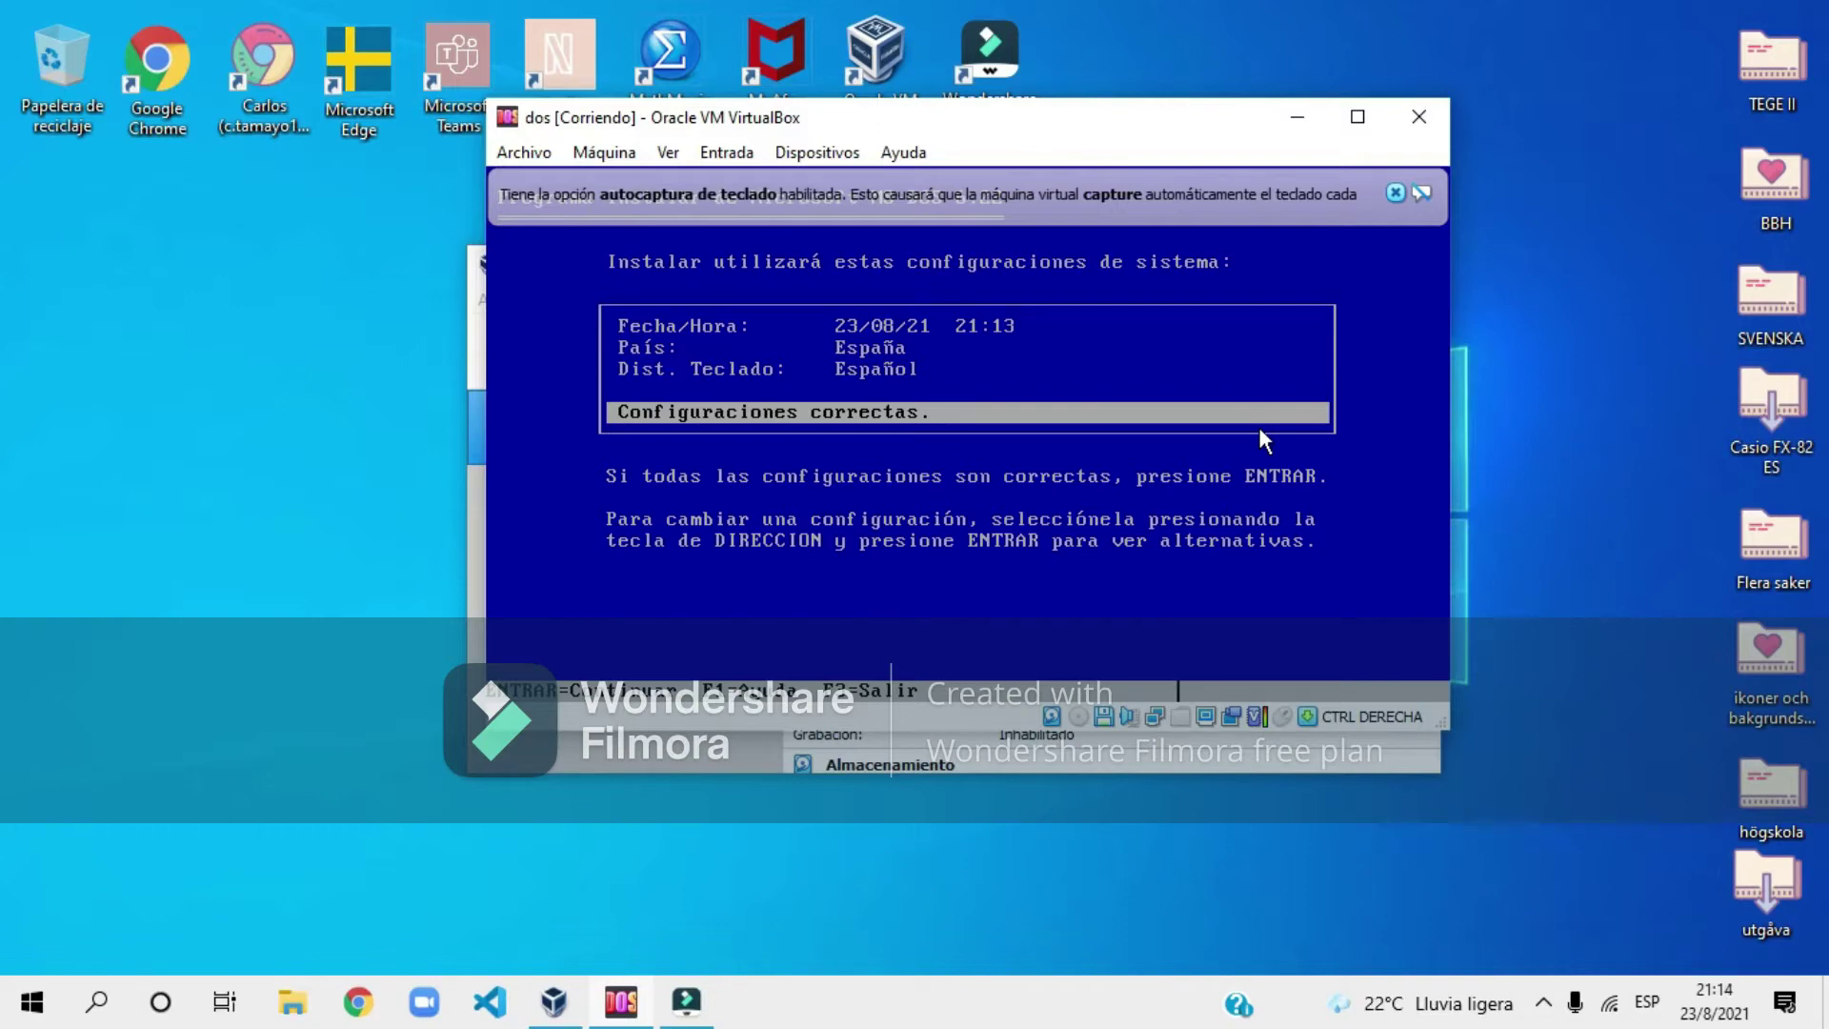
# Step: Accept the MS-DOS system settings and install its files in the C:\DOS directory
pyautogui.press('Return')
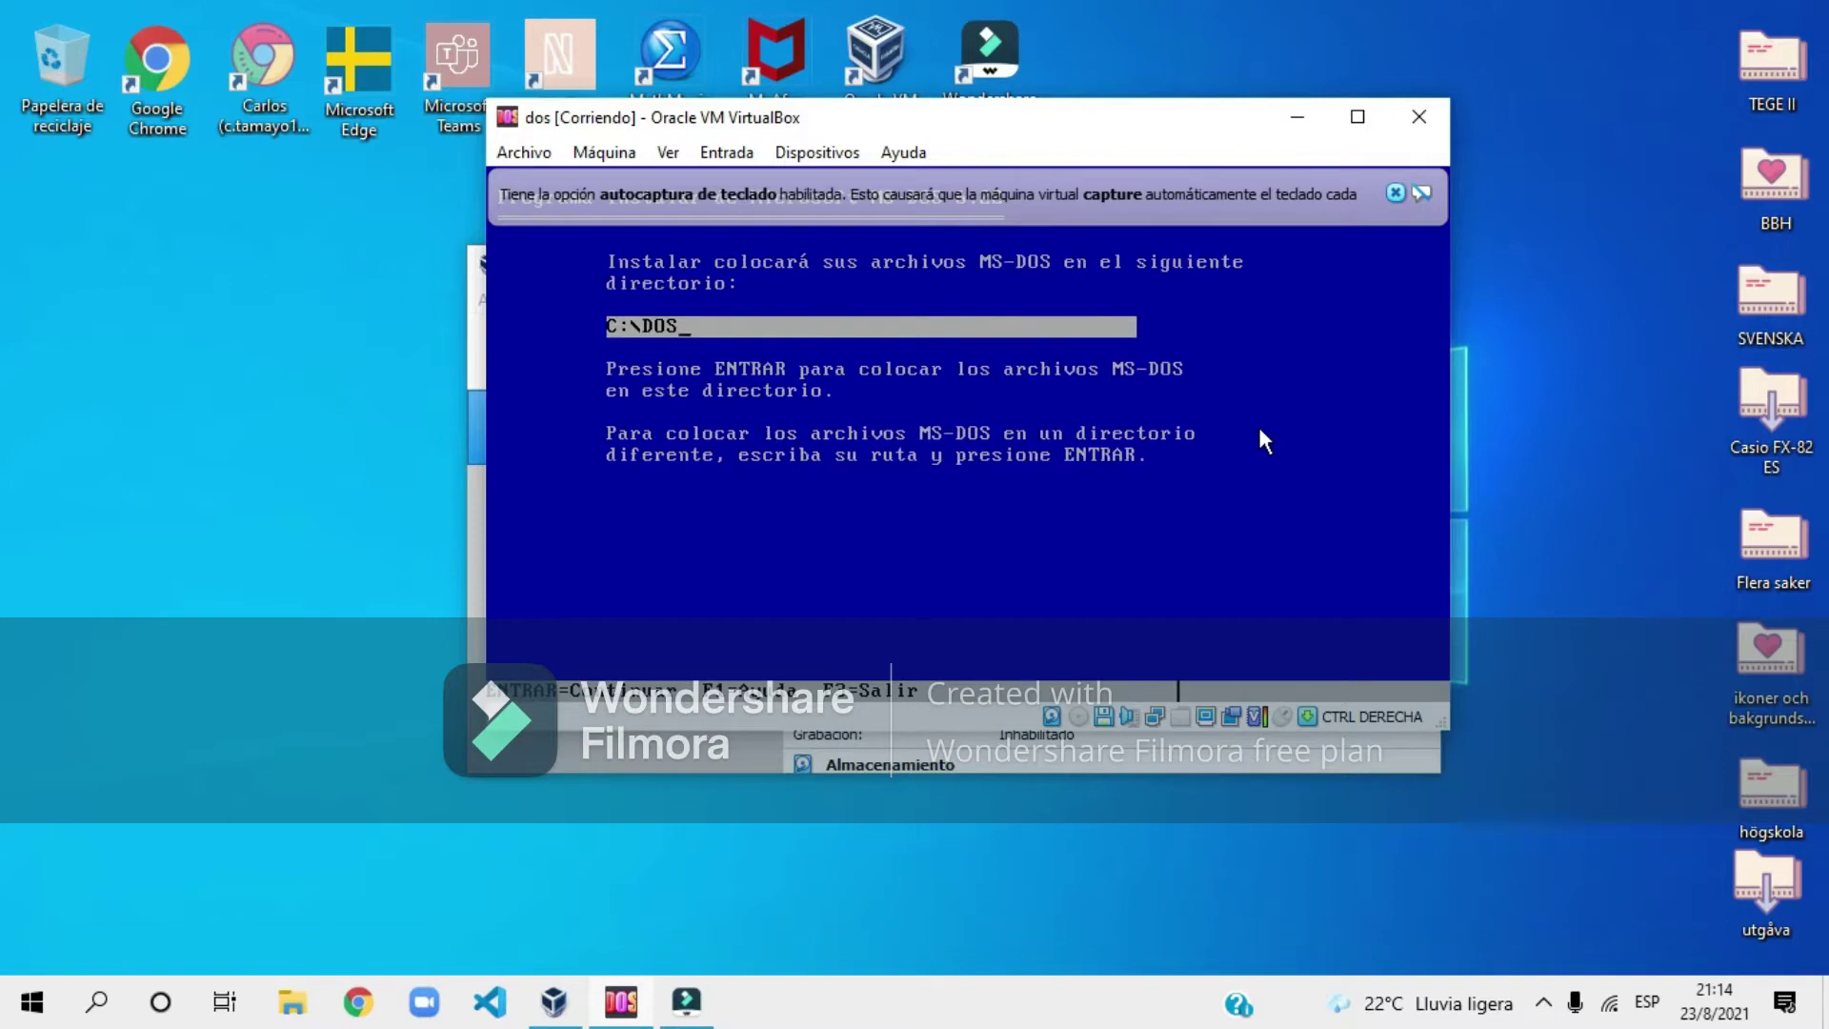
pyautogui.press('Return')
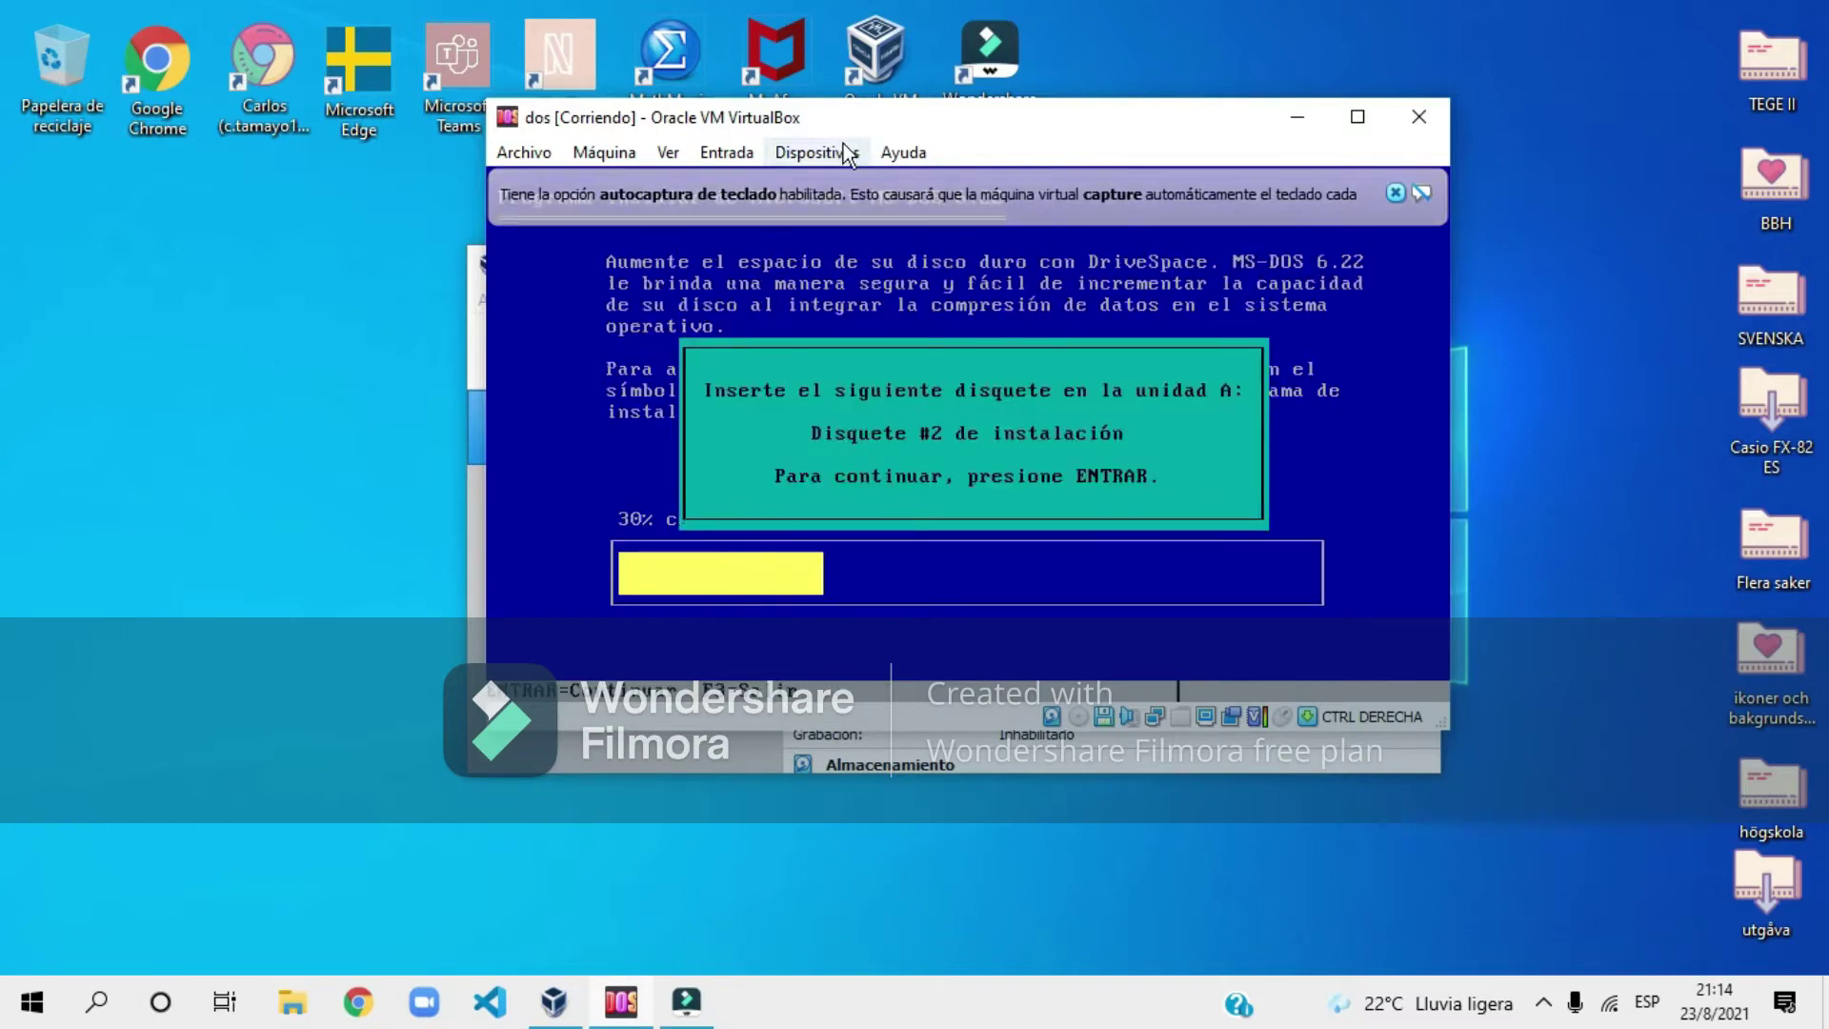
# Step: Load Disk2.img into the virtual floppy drive and continue the MS-DOS installation
pyautogui.click(820, 153)
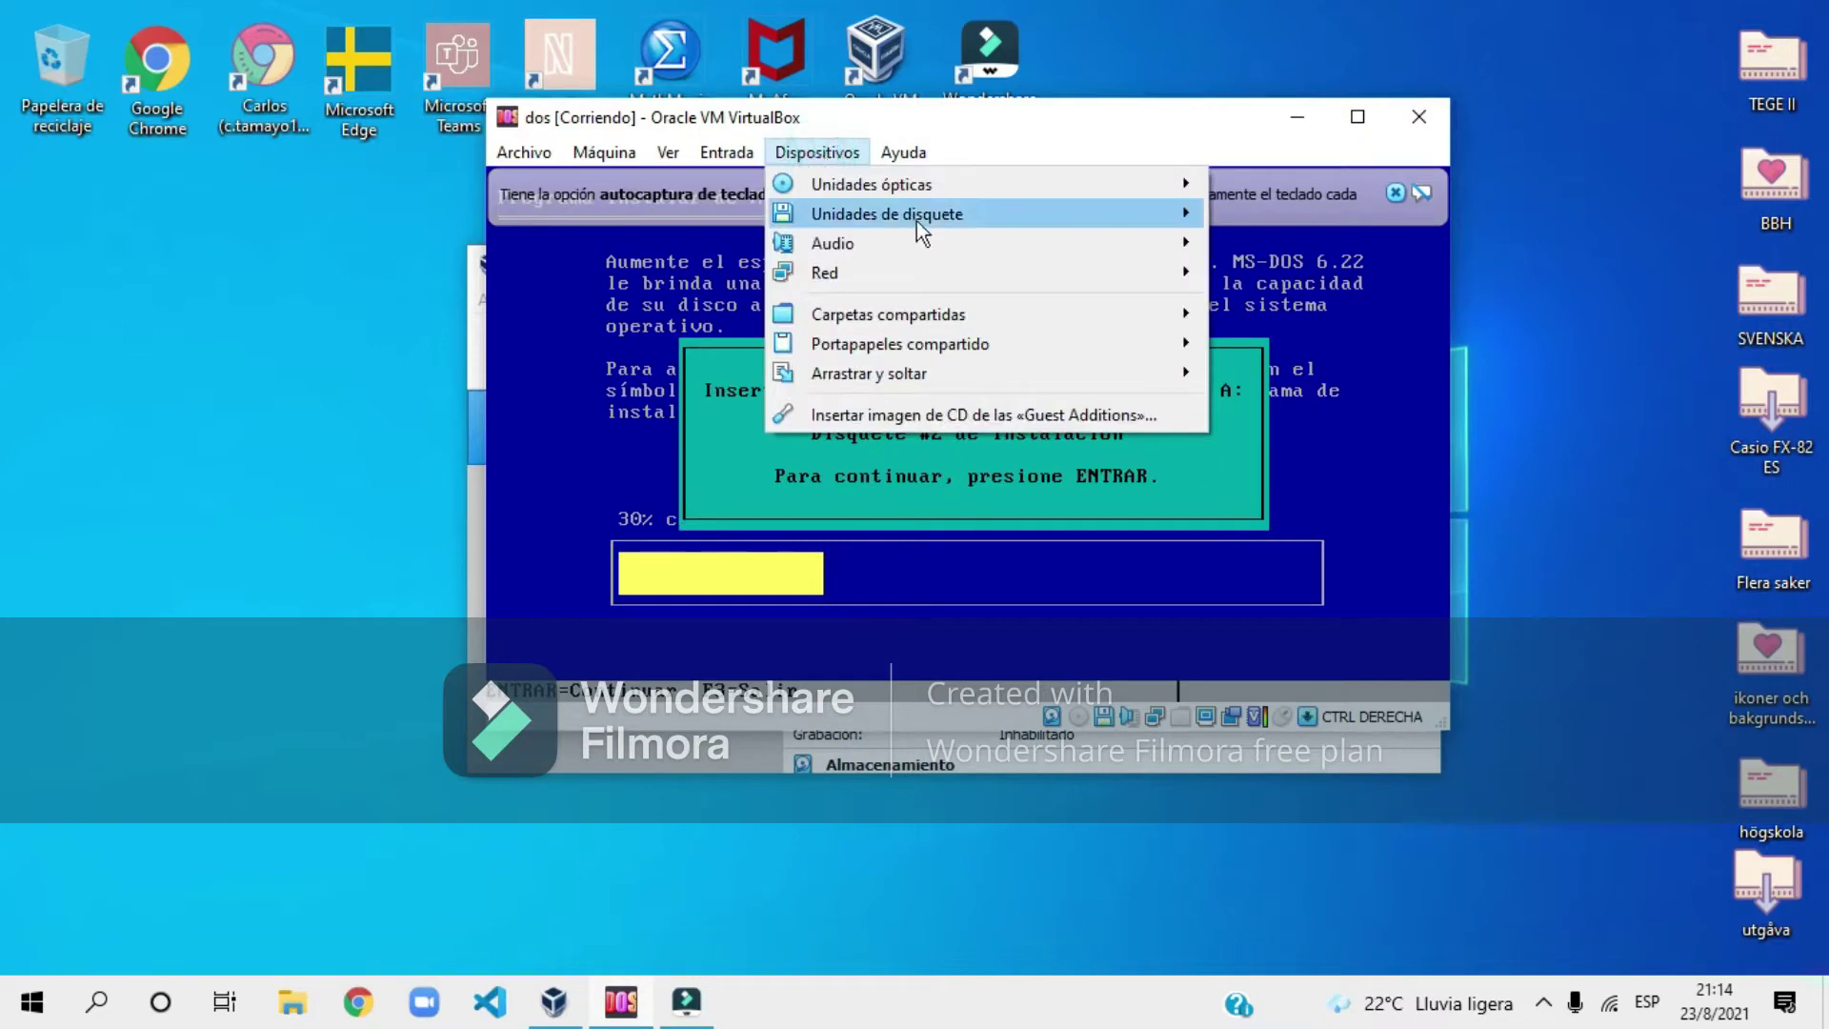
pyautogui.moveTo(917, 222)
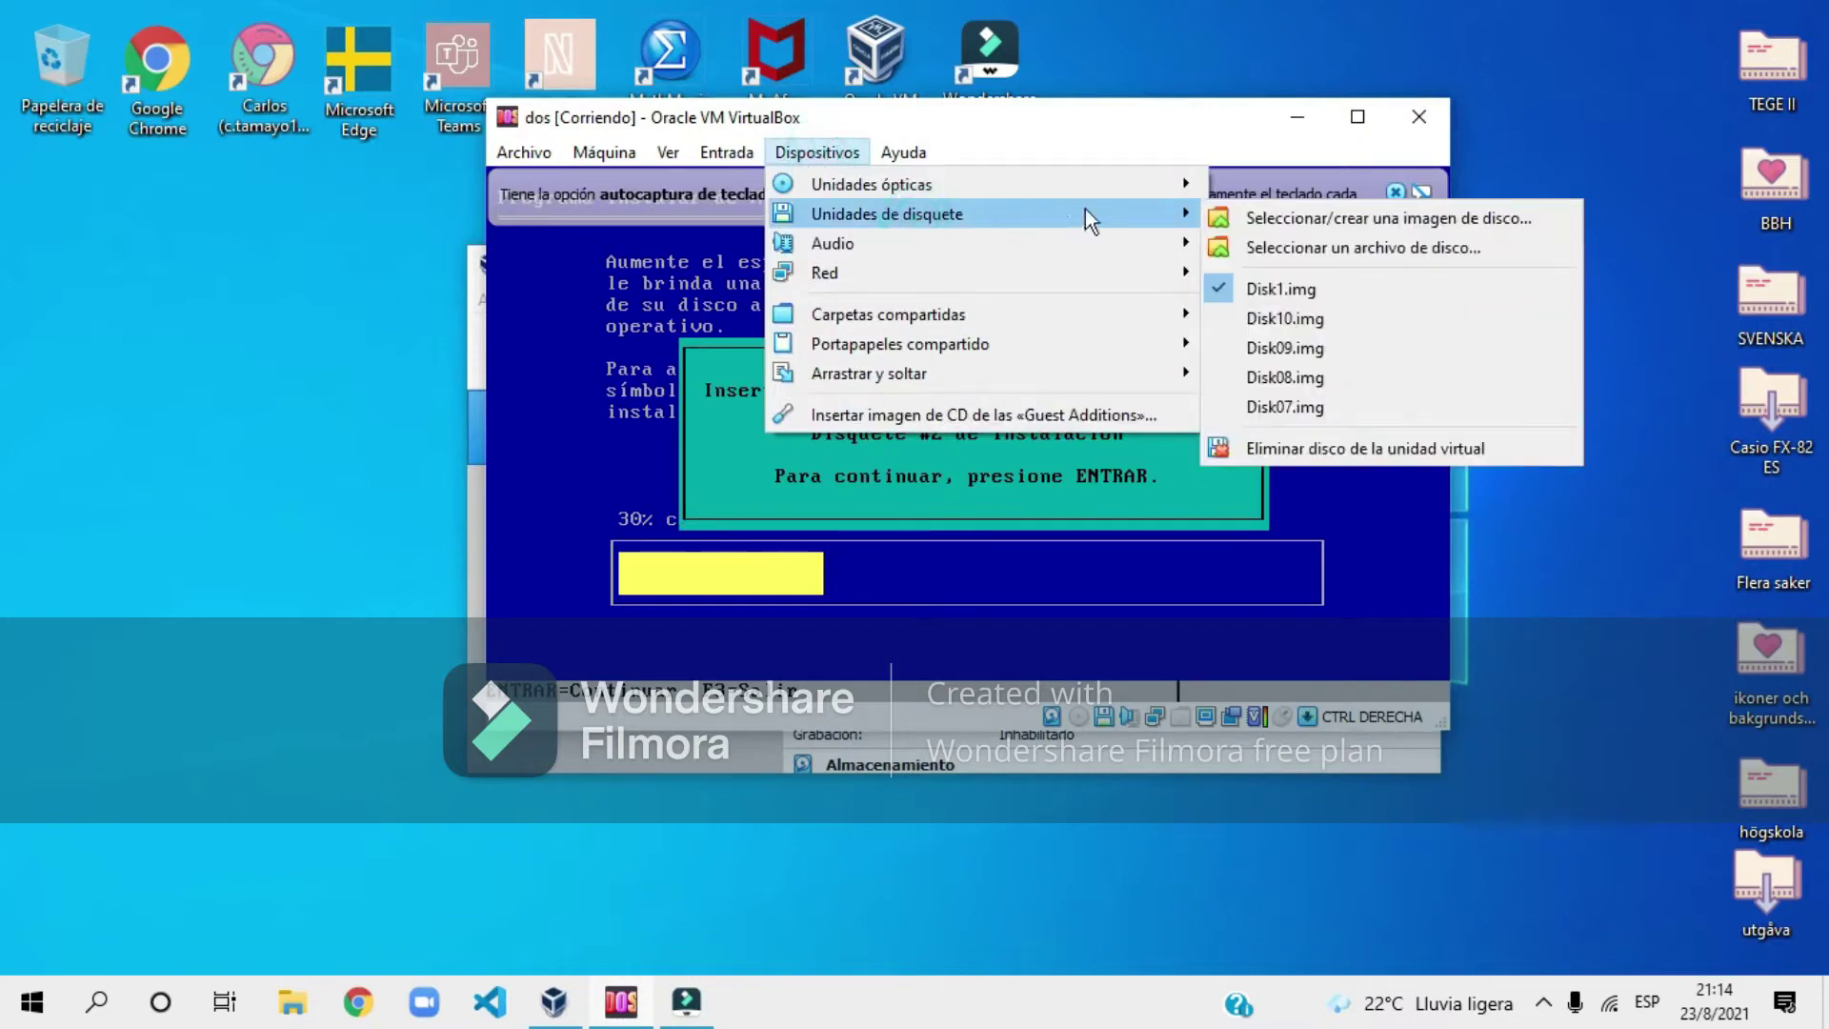
pyautogui.click(1259, 250)
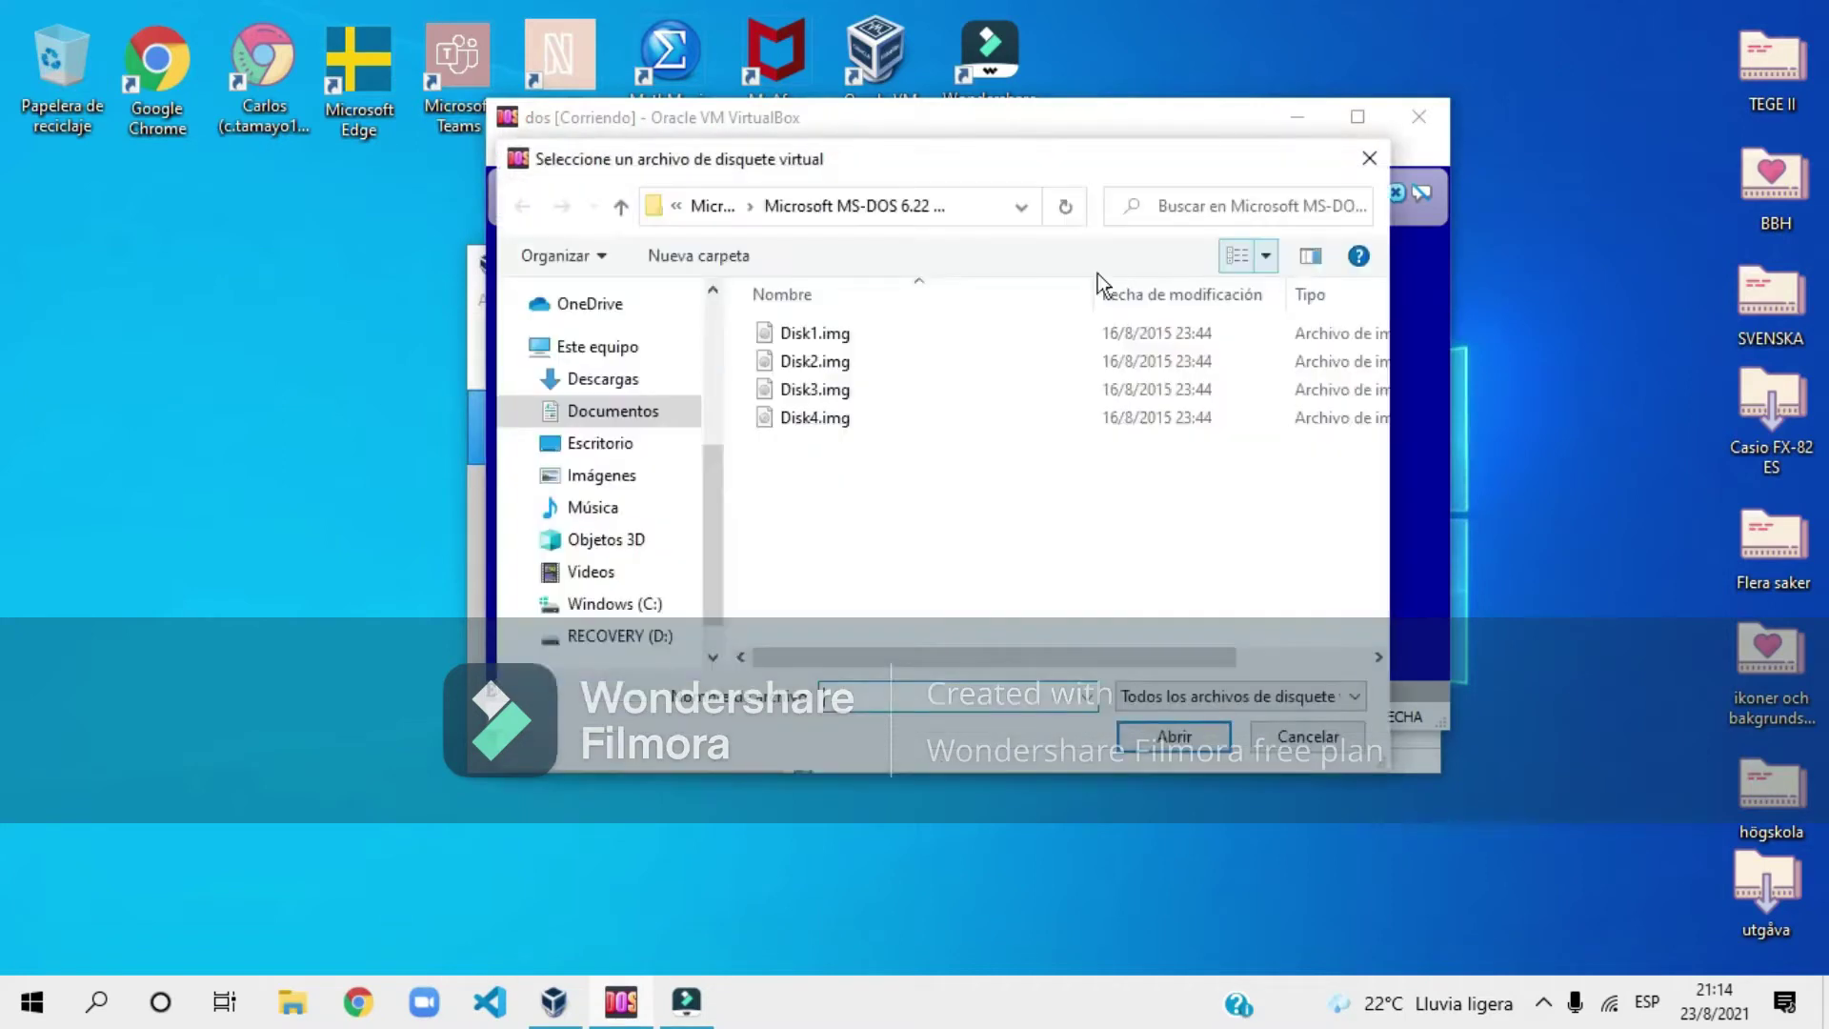
pyautogui.click(831, 364)
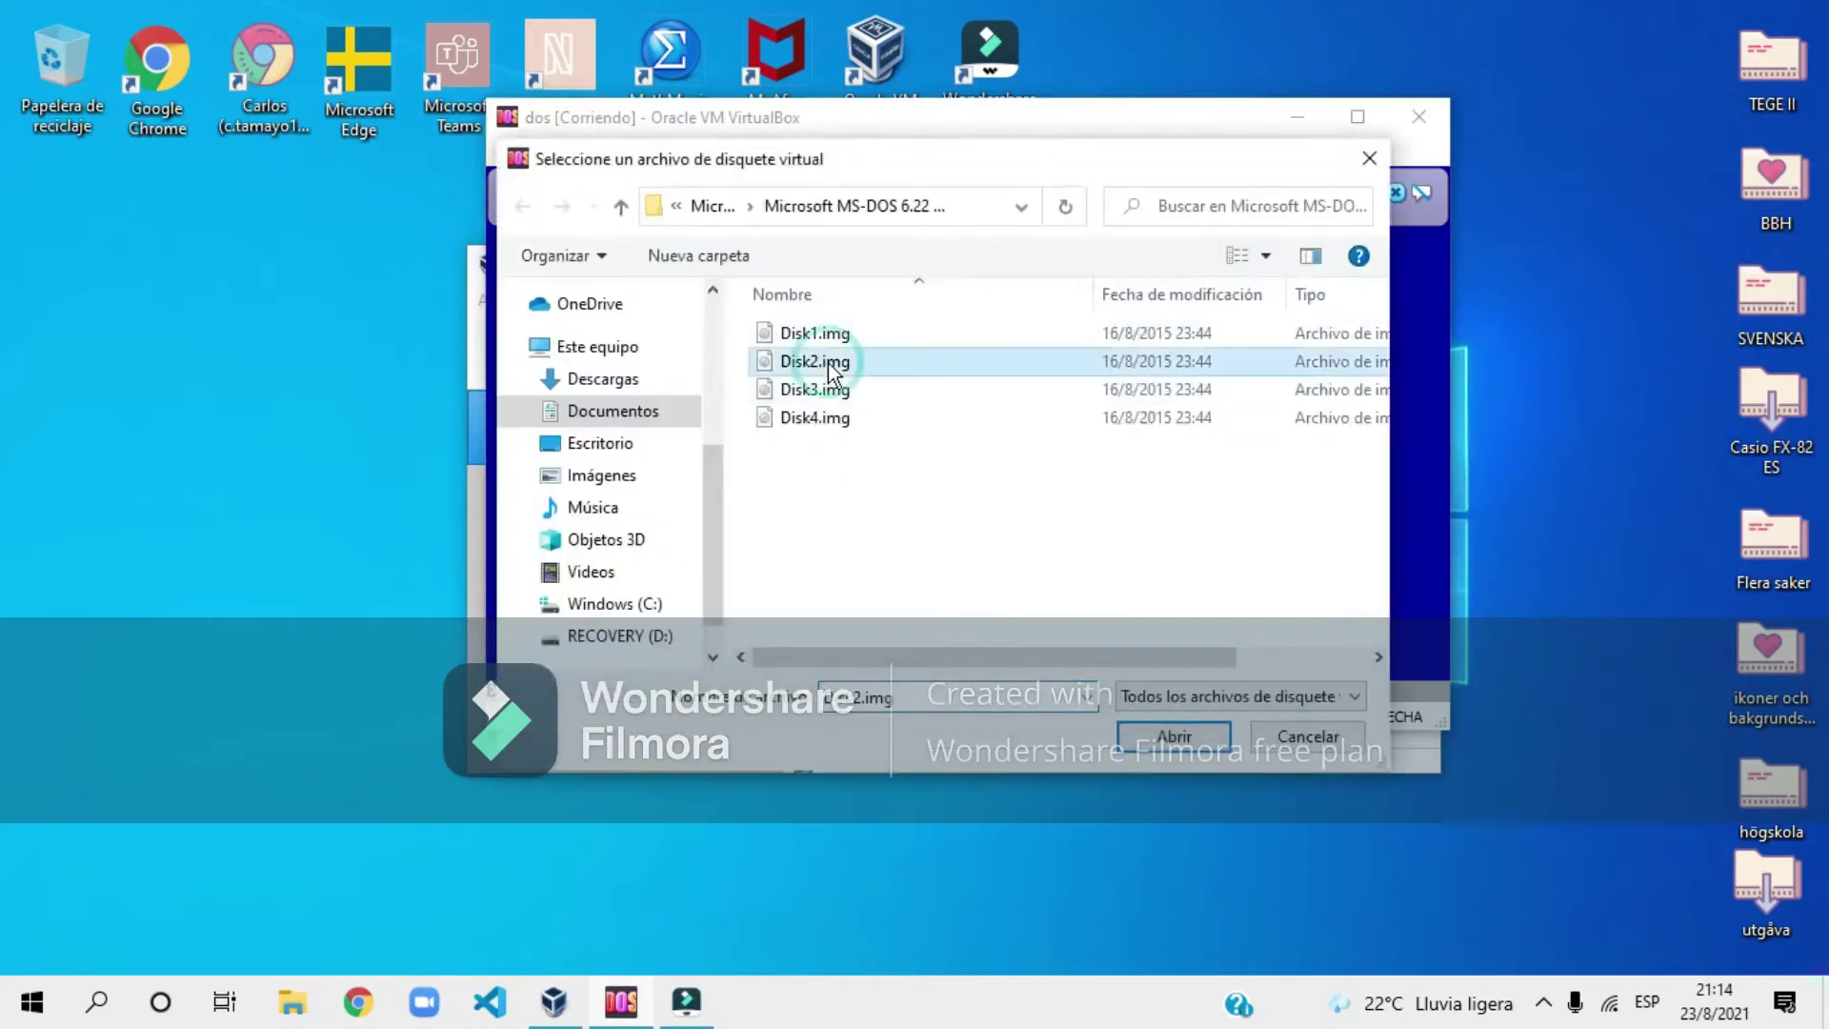
pyautogui.click(1157, 735)
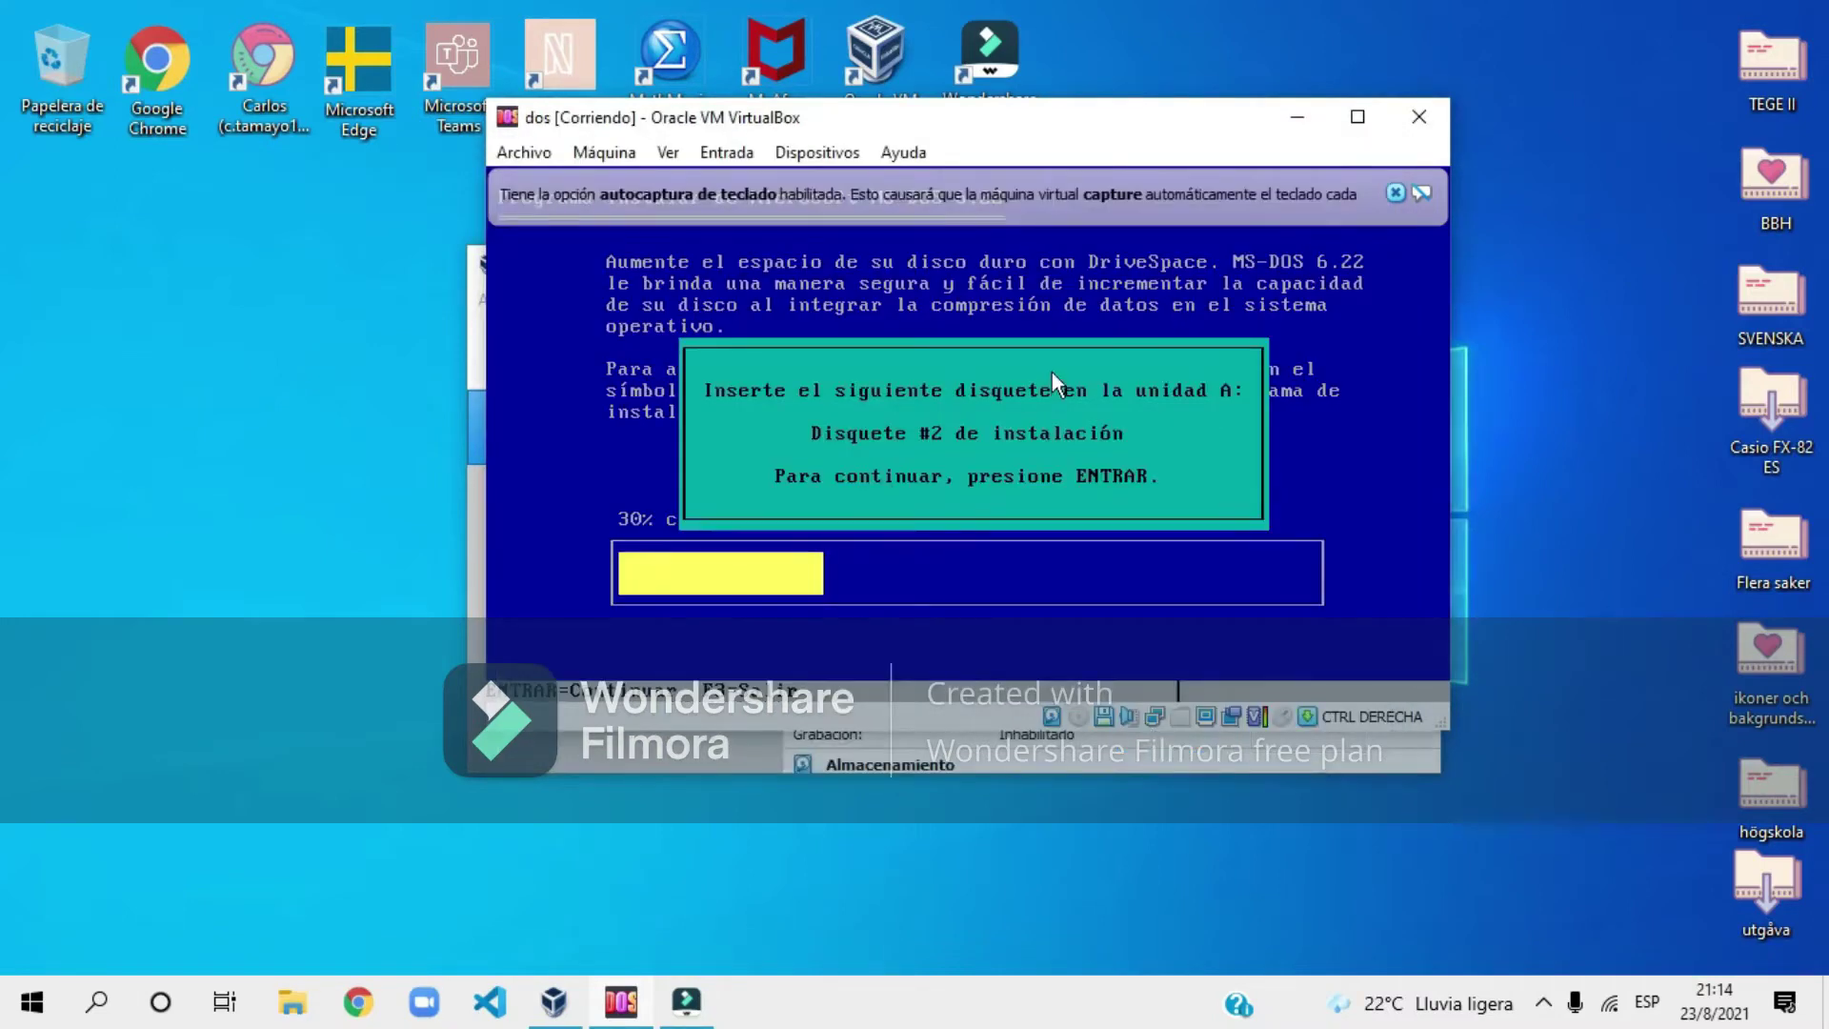
pyautogui.press('Return')
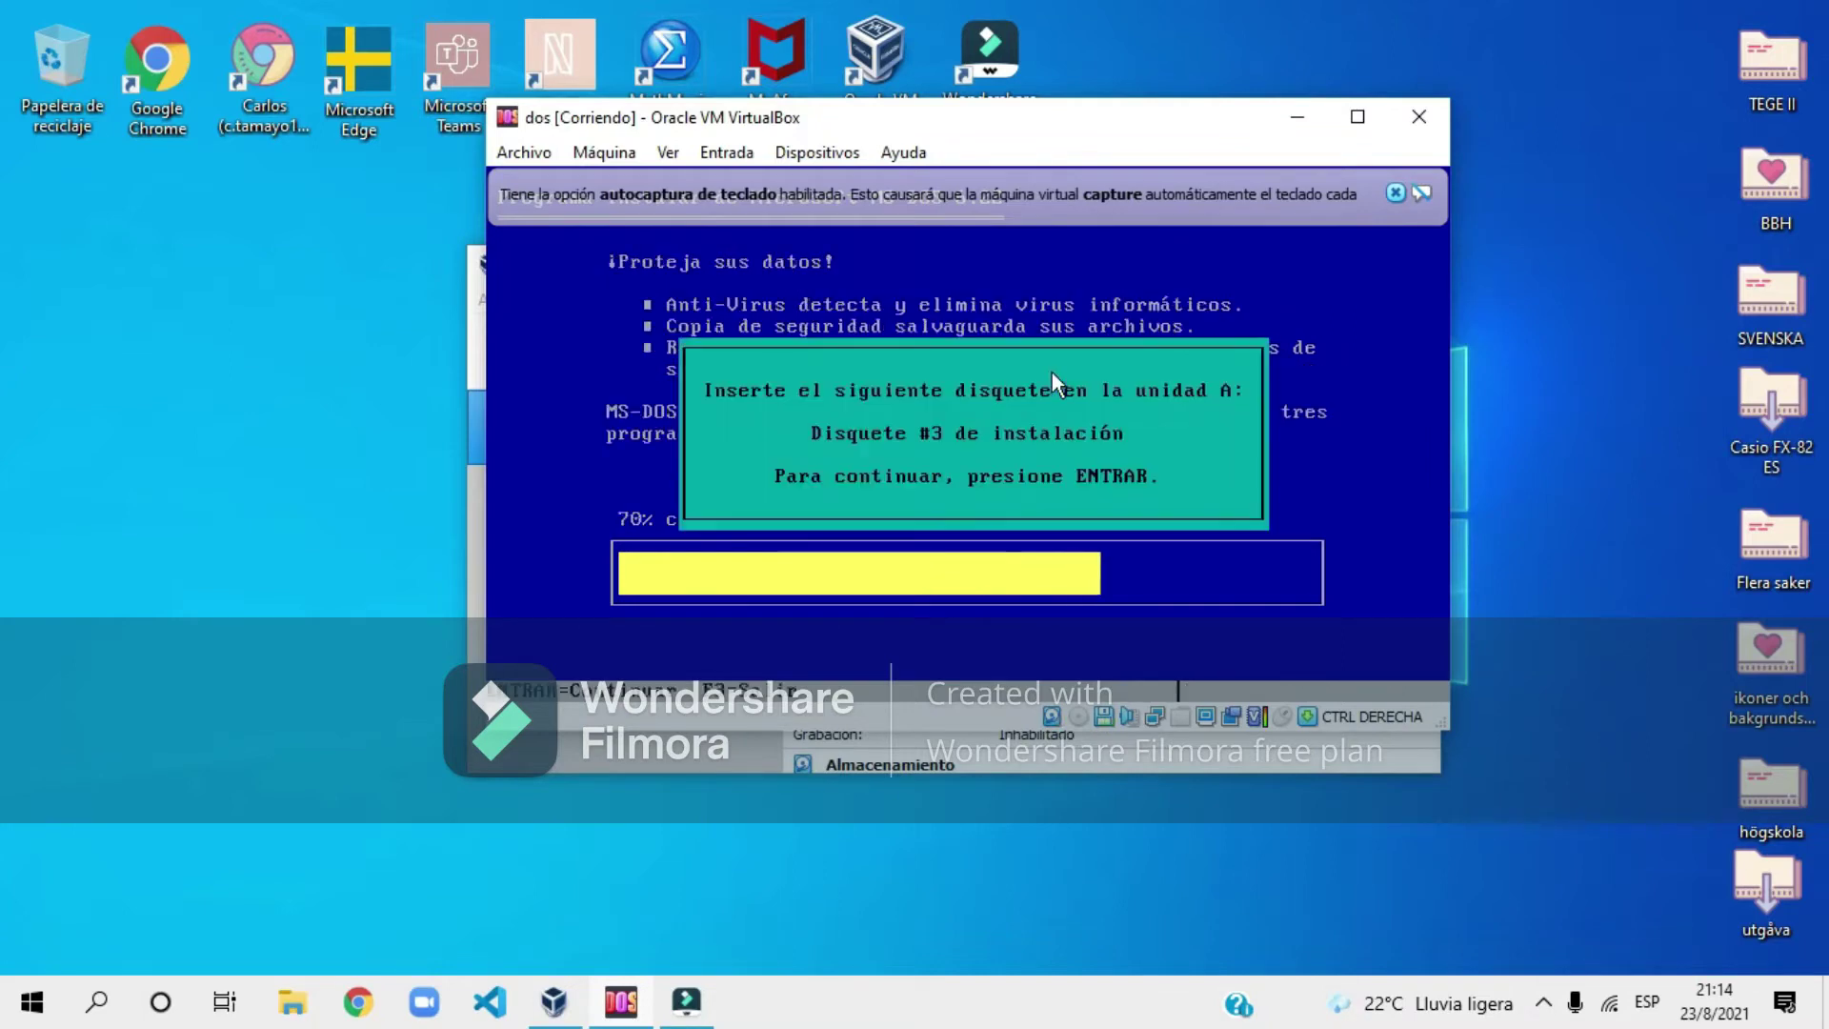
# Step: Swap the virtual floppy to Disk3.img and resume the MS-DOS installation
pyautogui.click(823, 148)
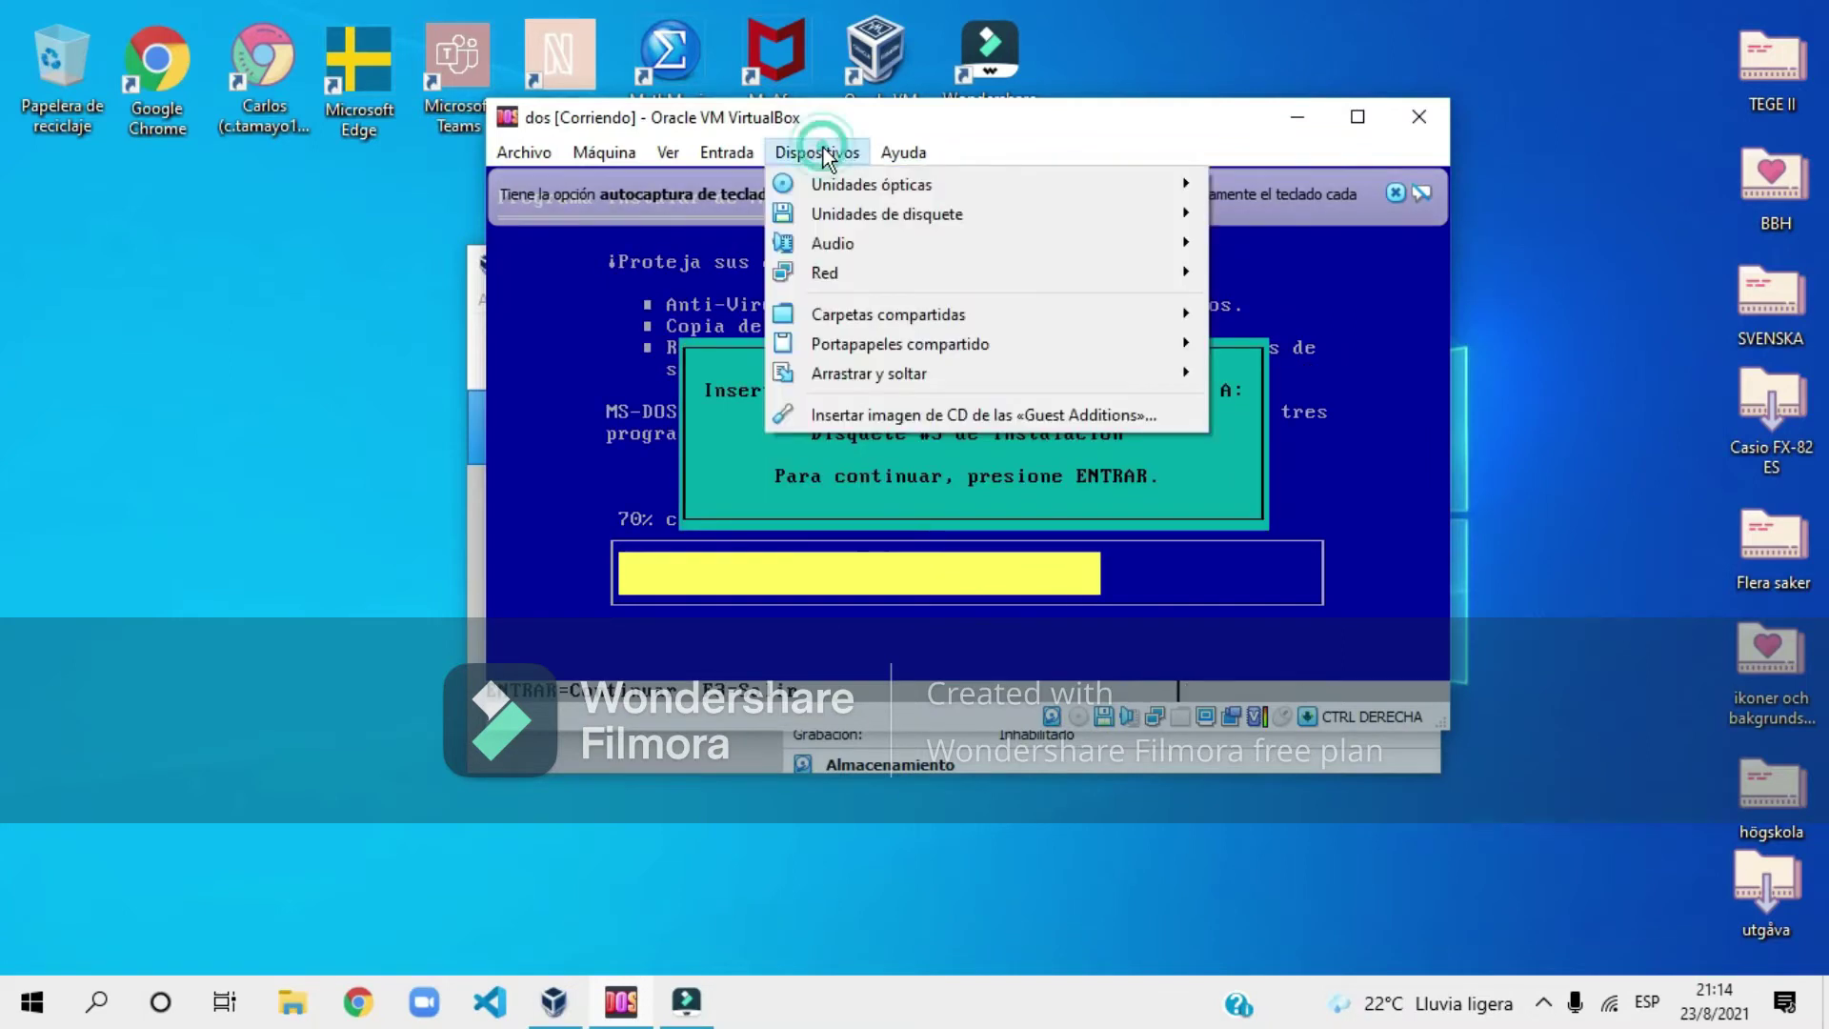
pyautogui.click(918, 219)
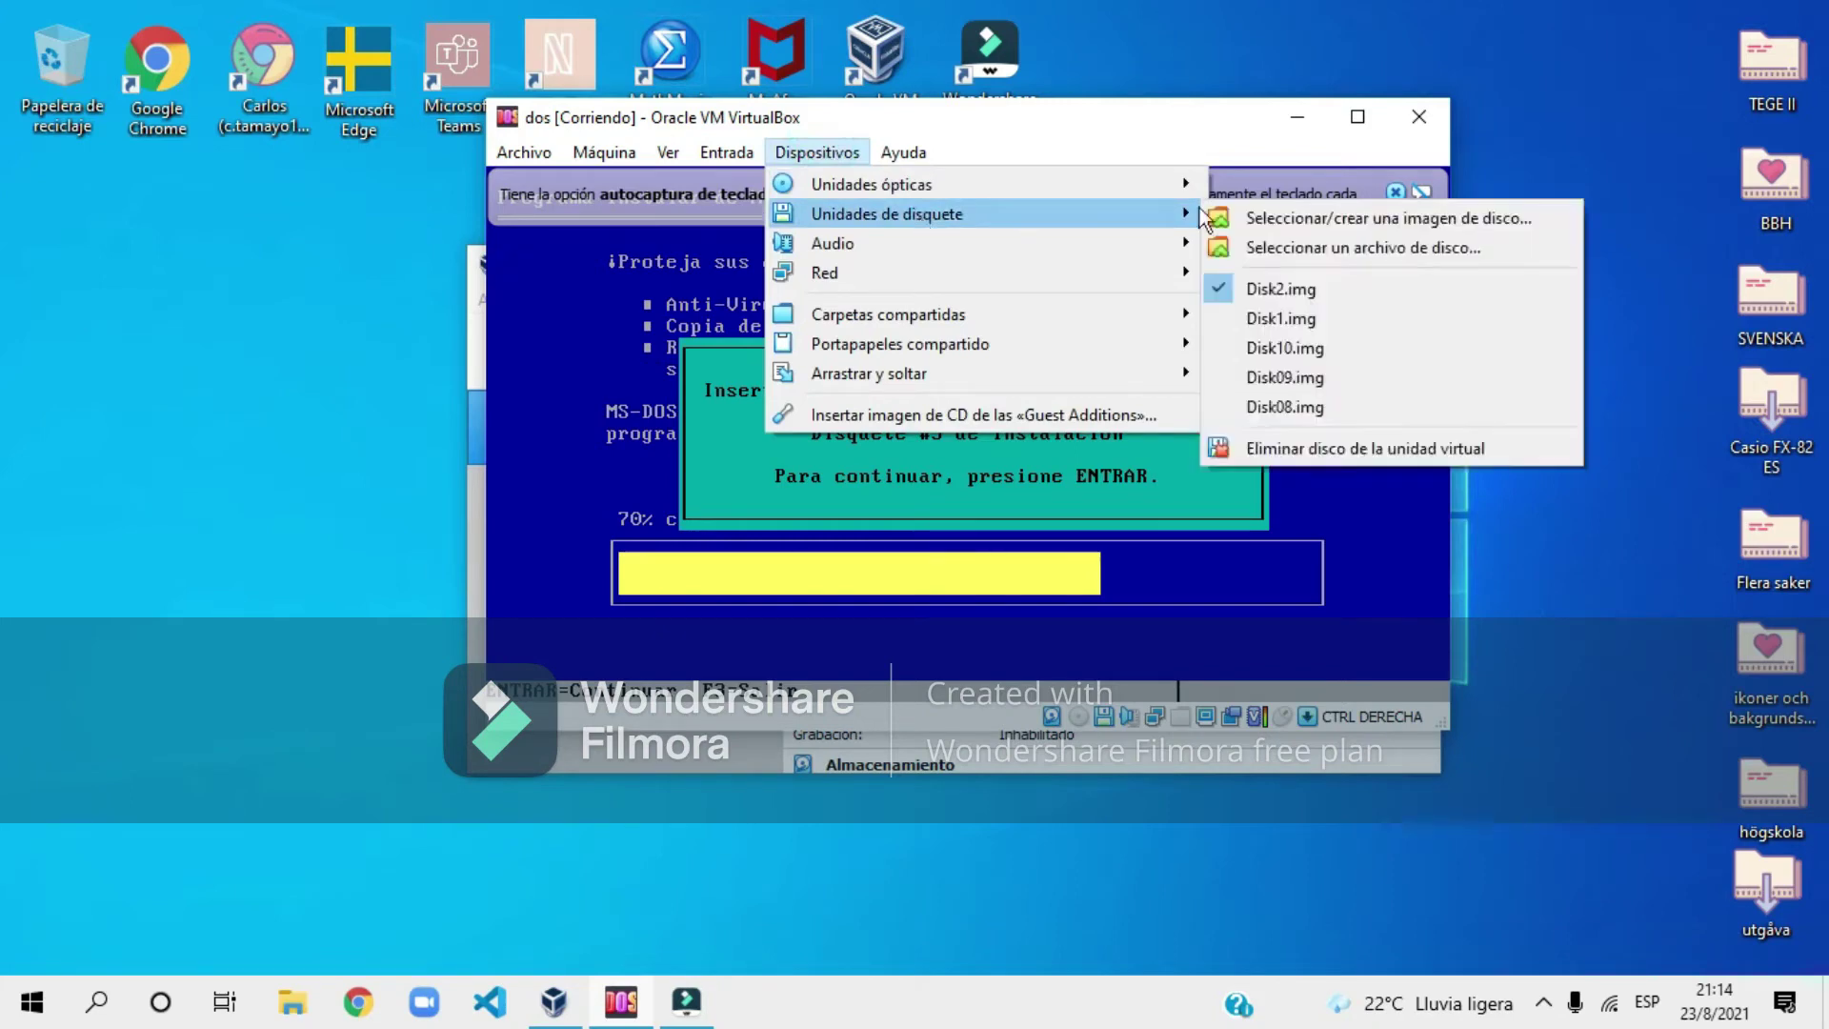
pyautogui.click(1300, 251)
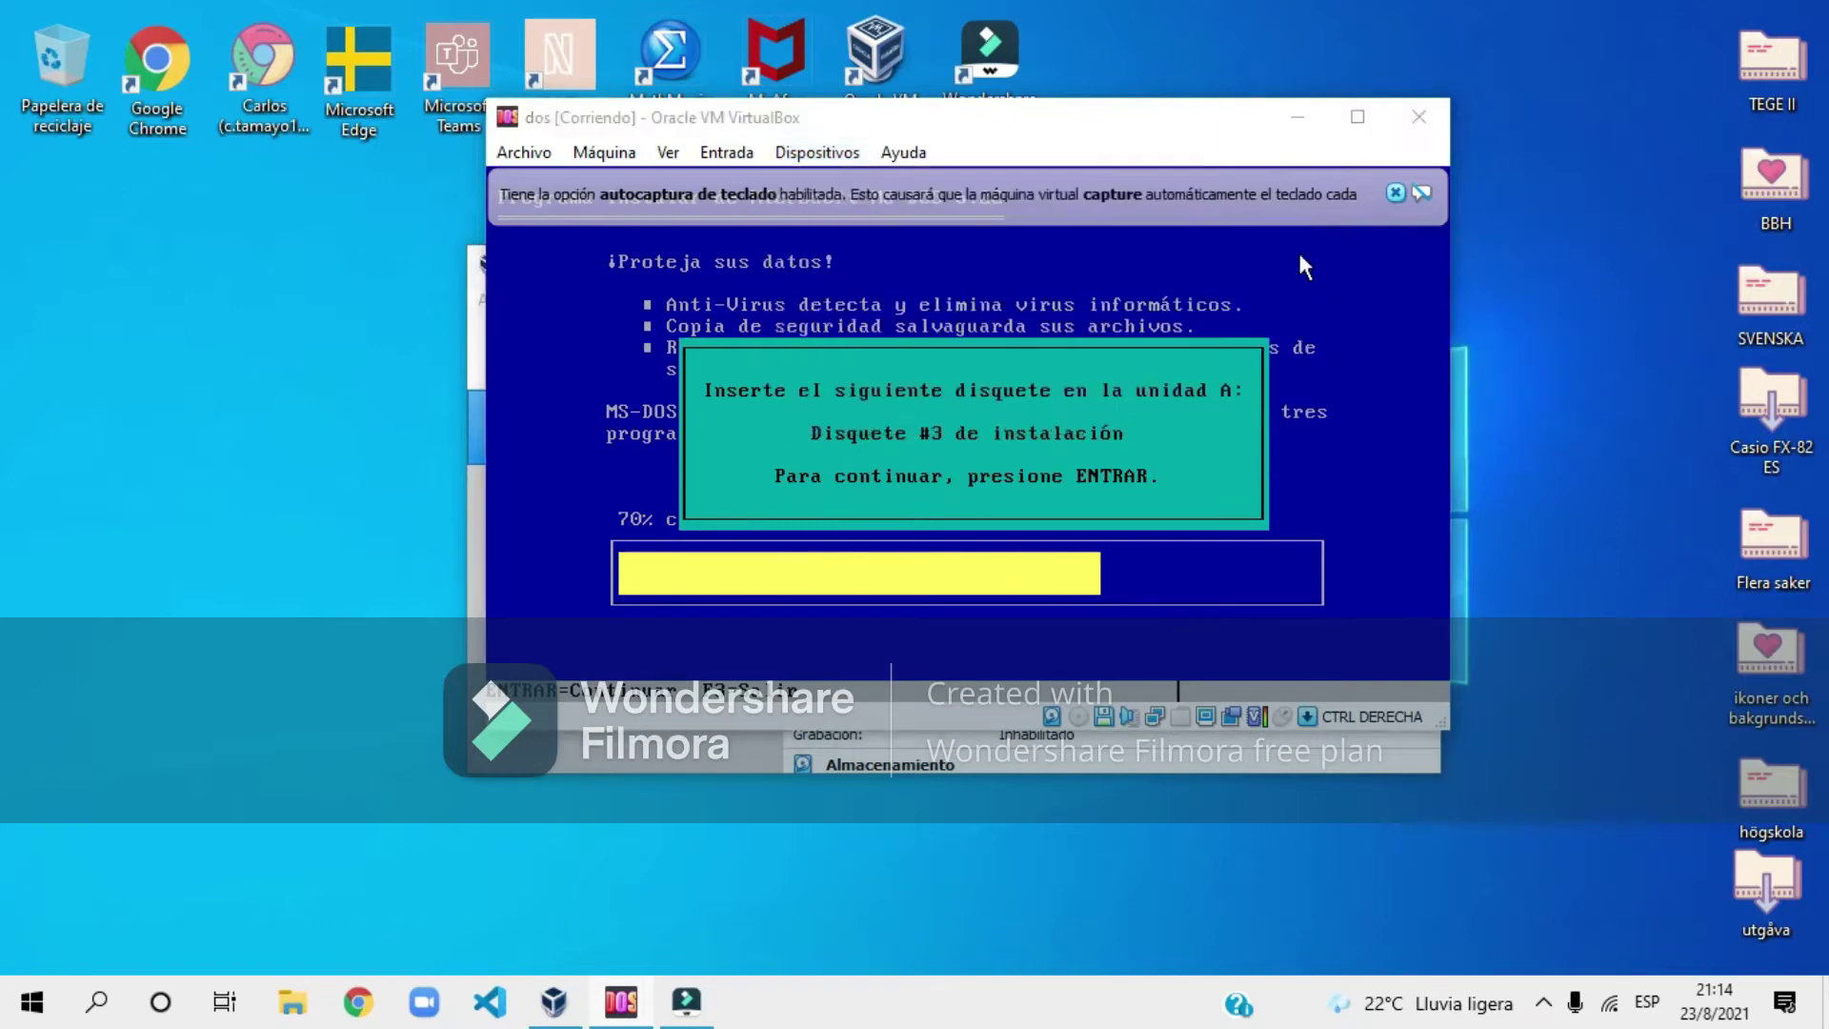
pyautogui.click(835, 392)
pyautogui.click(1198, 745)
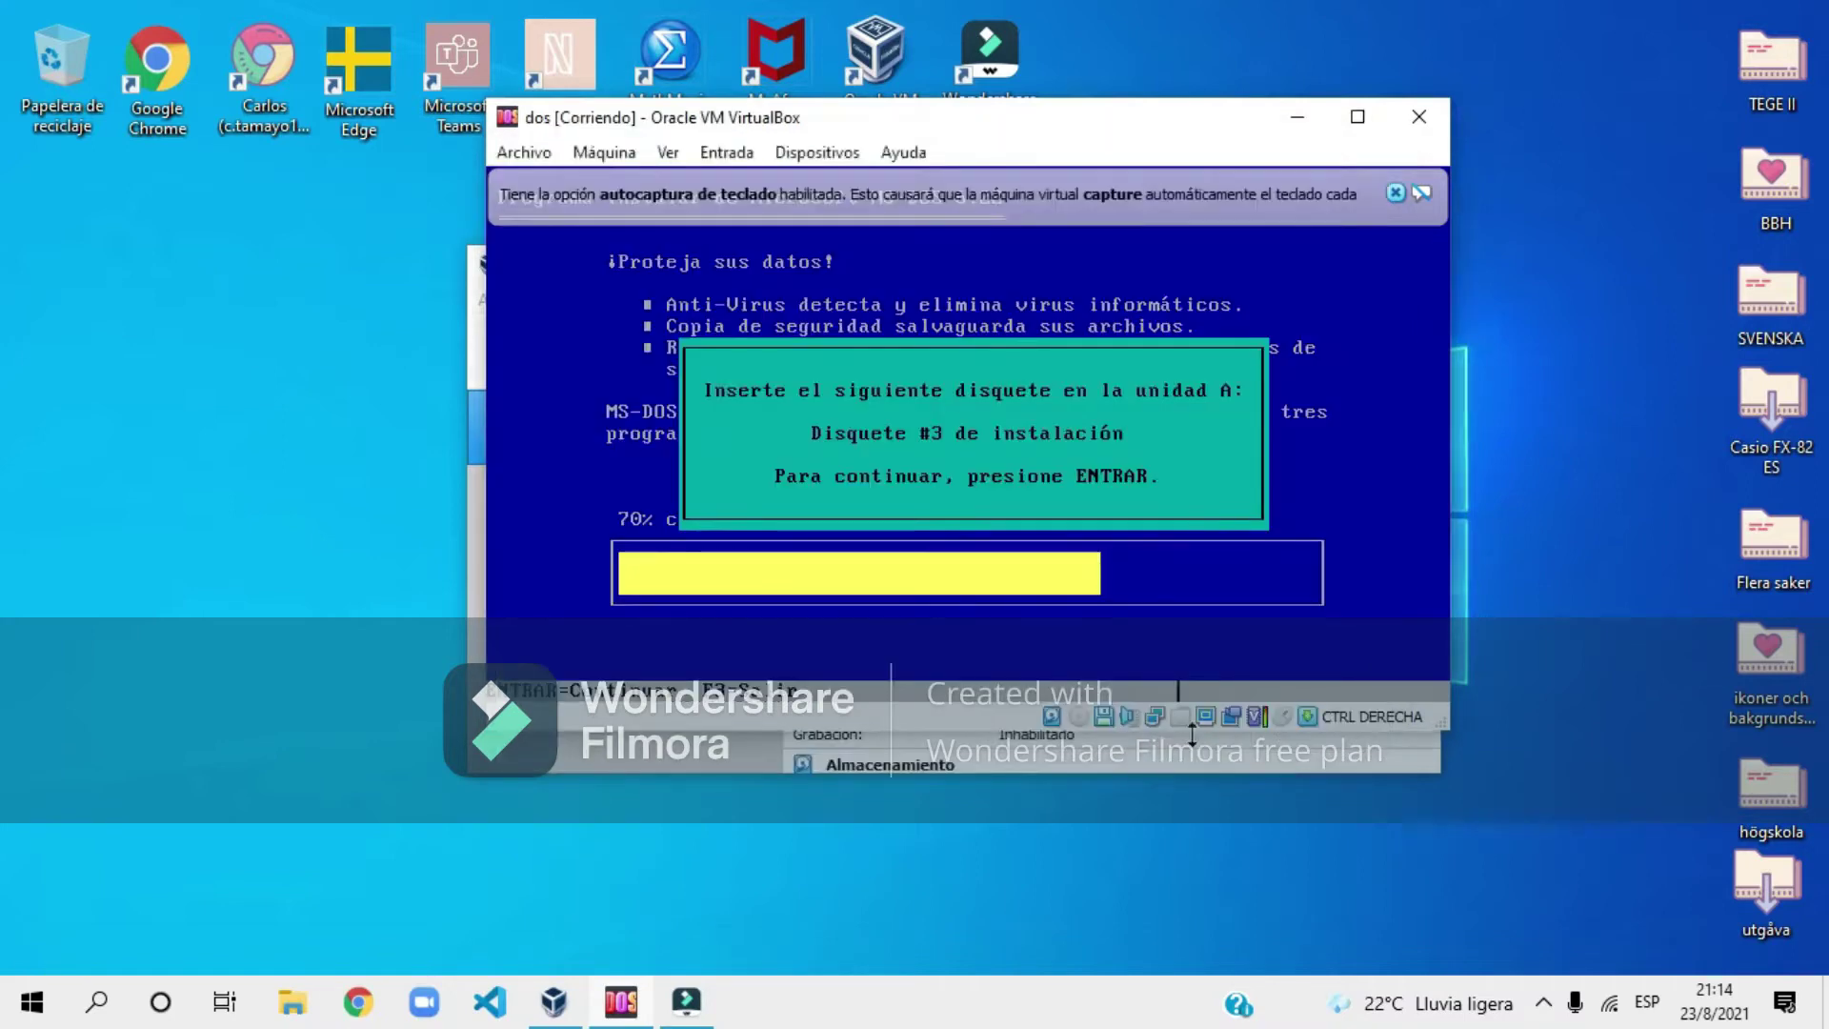
pyautogui.press('Return')
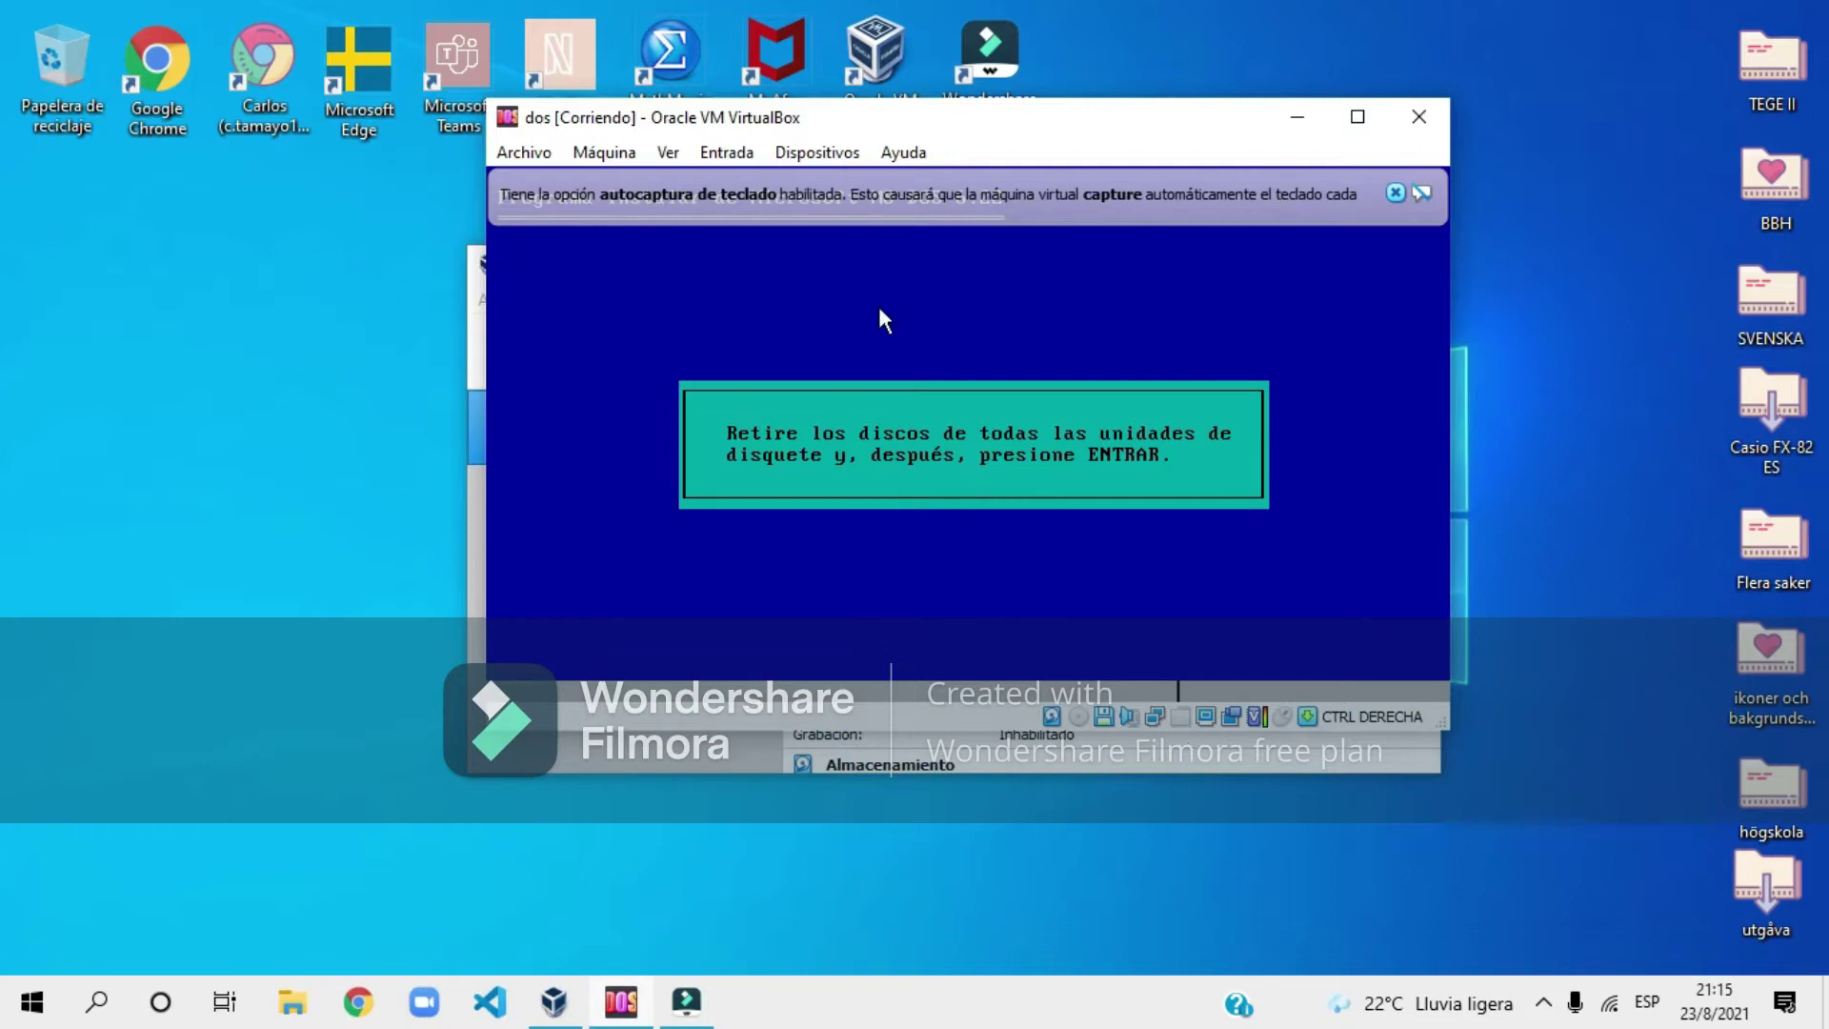
# Step: Eject Disk3.img from the virtual floppy drive and finish setup by restarting the machine with MS-DOS 6.22
pyautogui.click(815, 153)
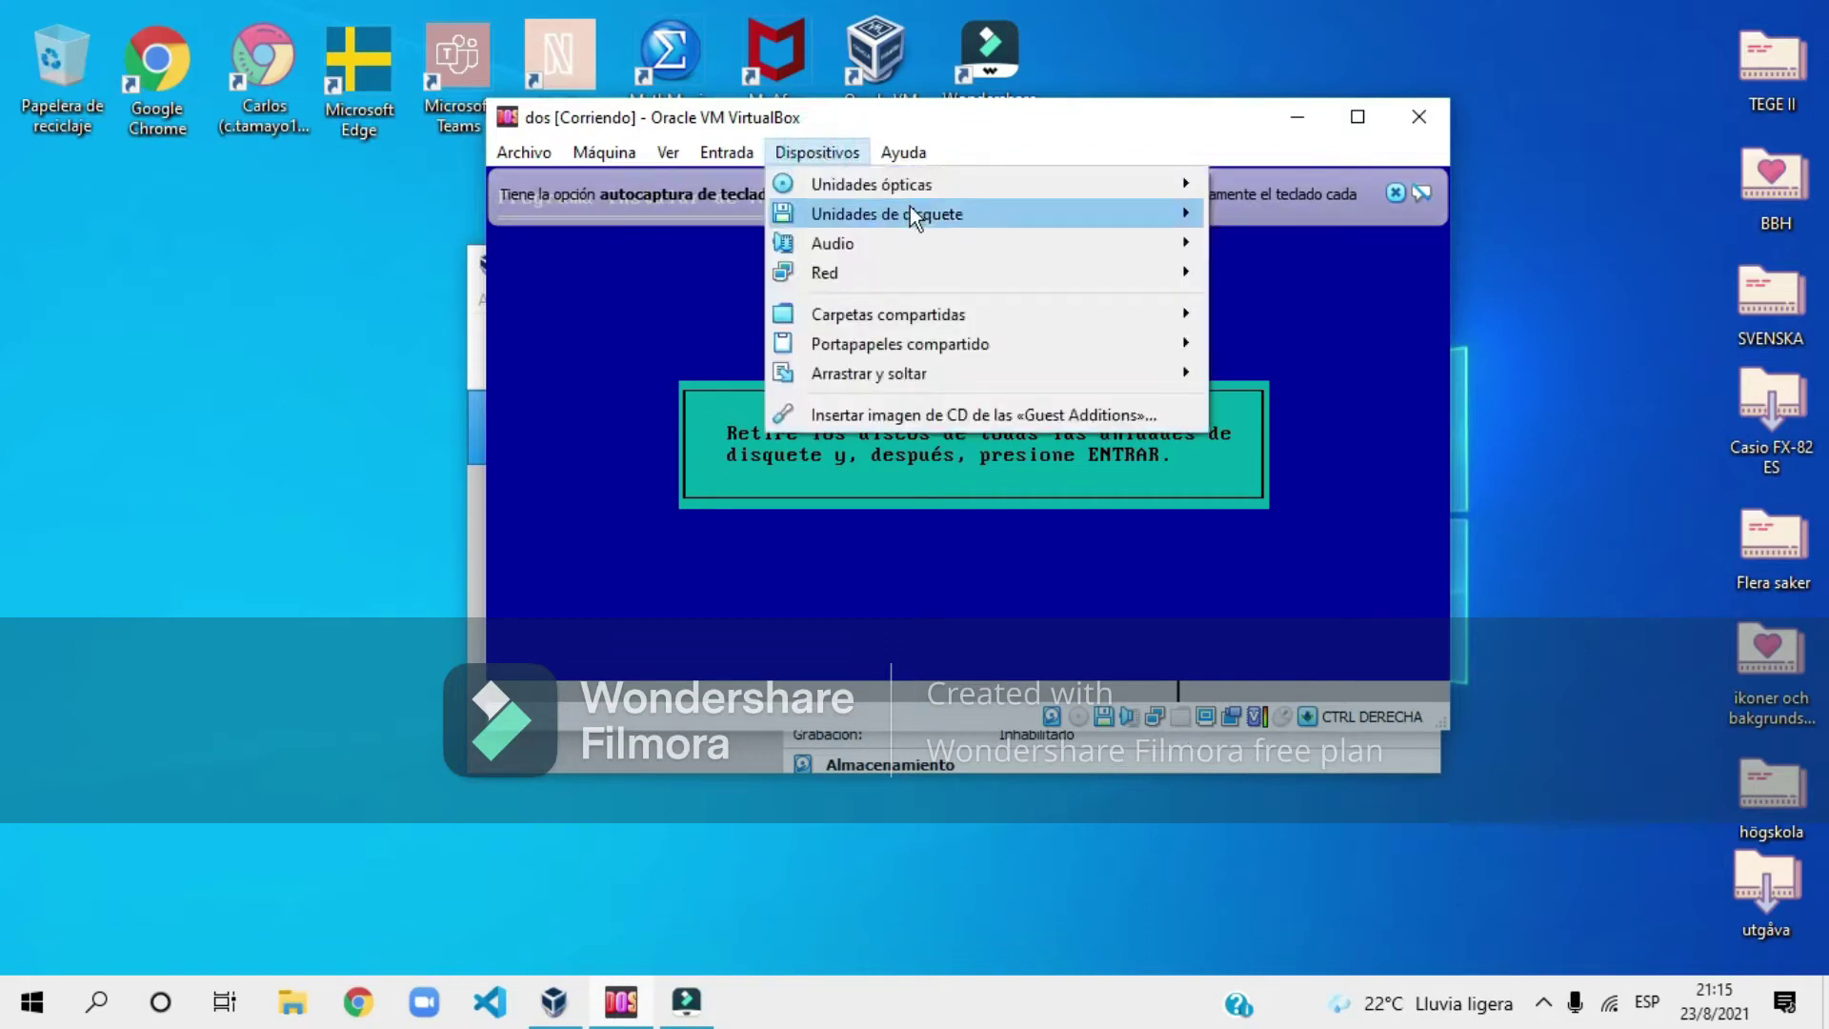
pyautogui.moveTo(936, 217)
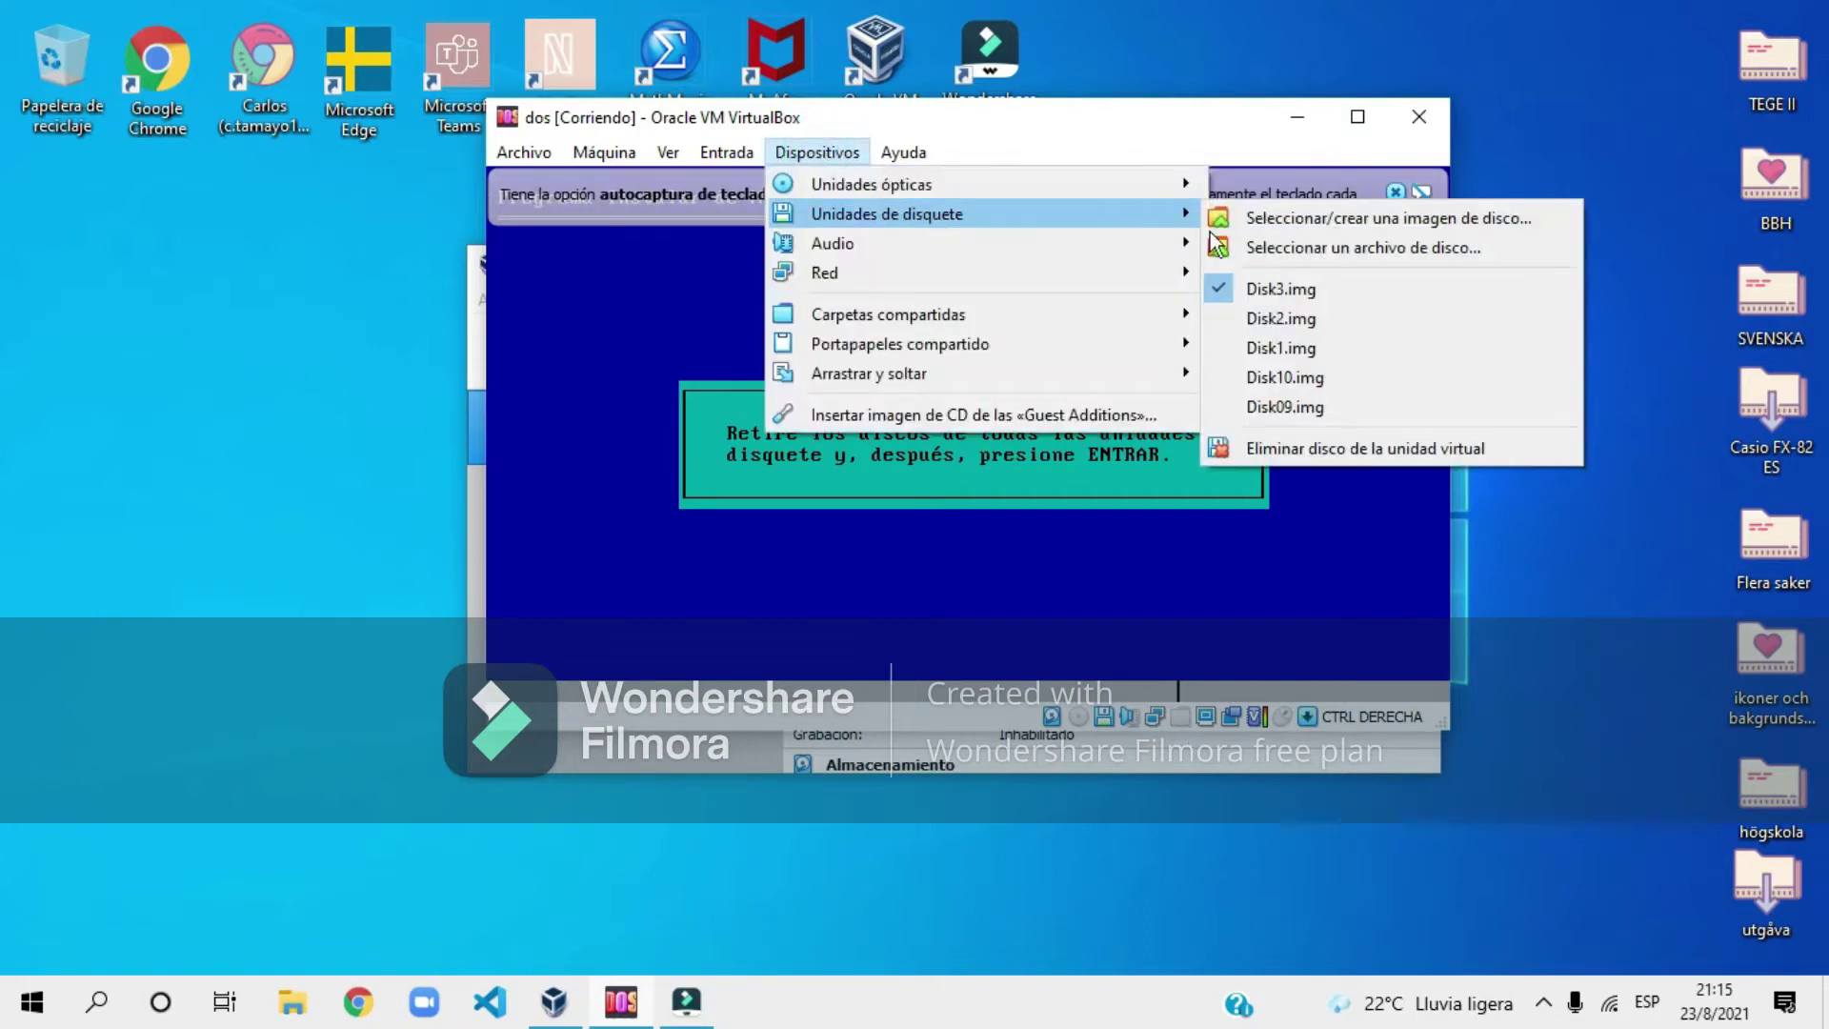
pyautogui.click(1223, 286)
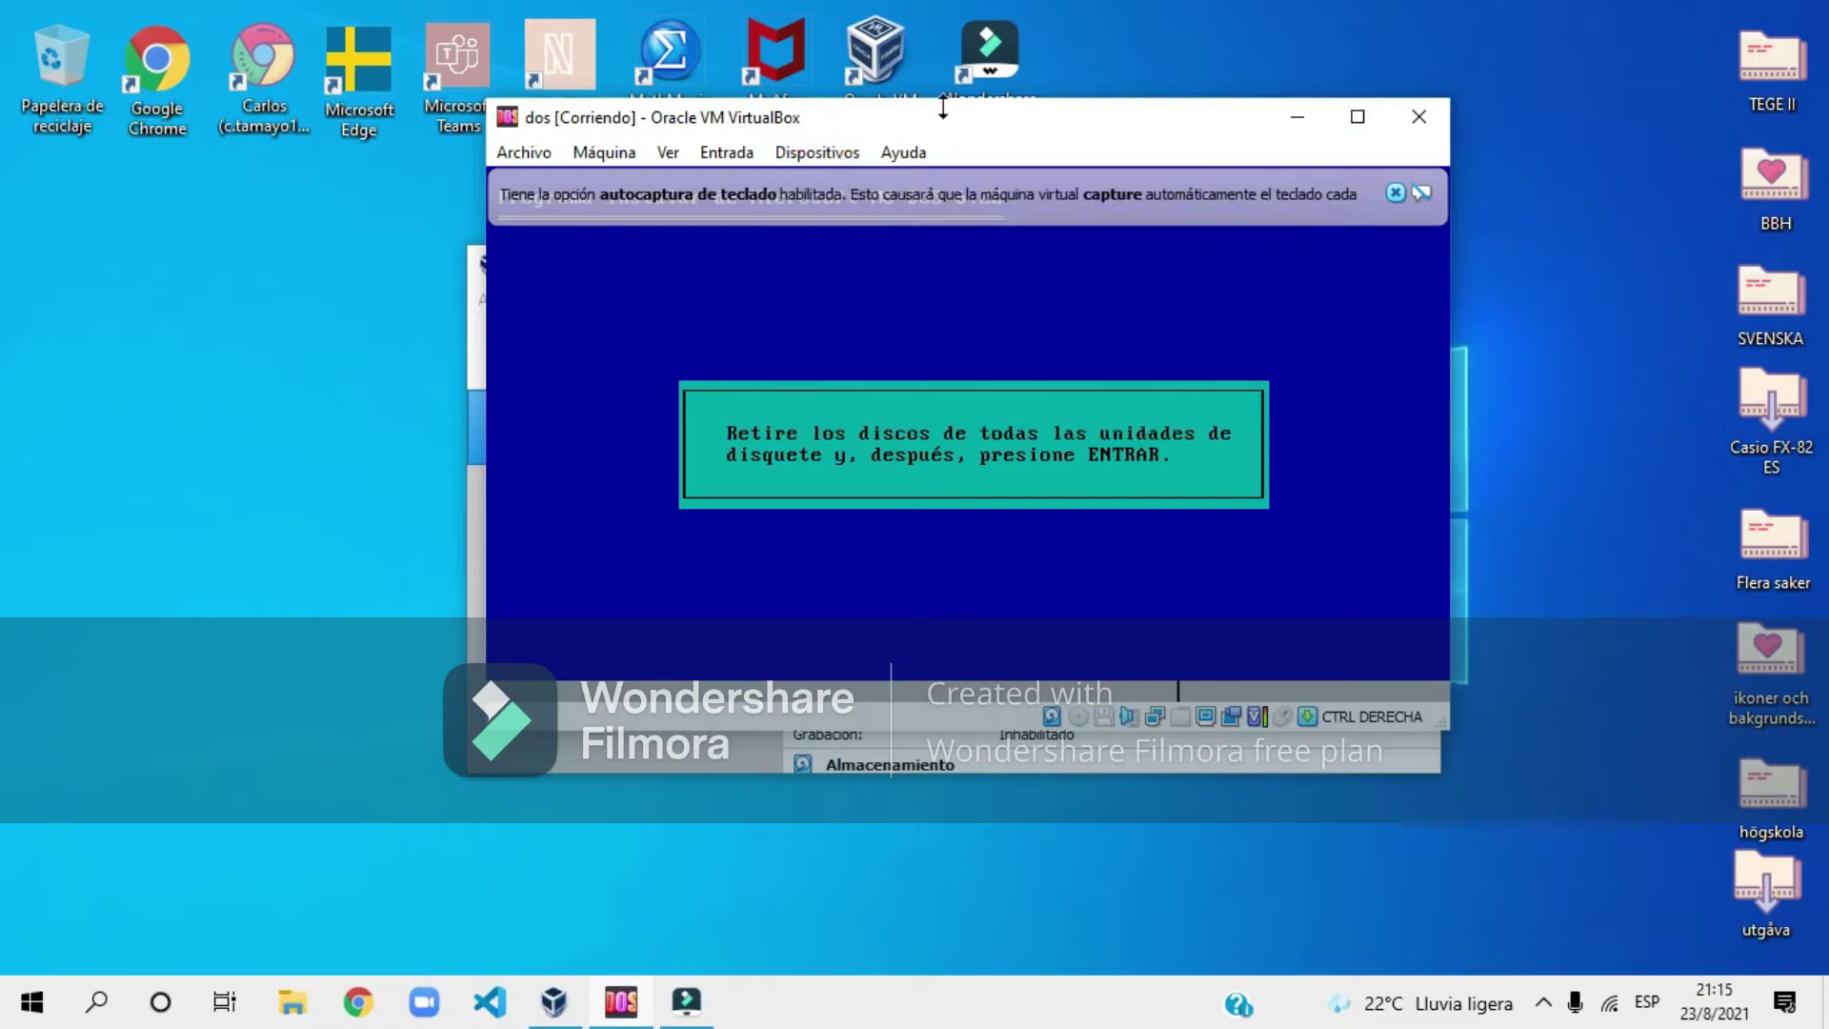
pyautogui.click(815, 153)
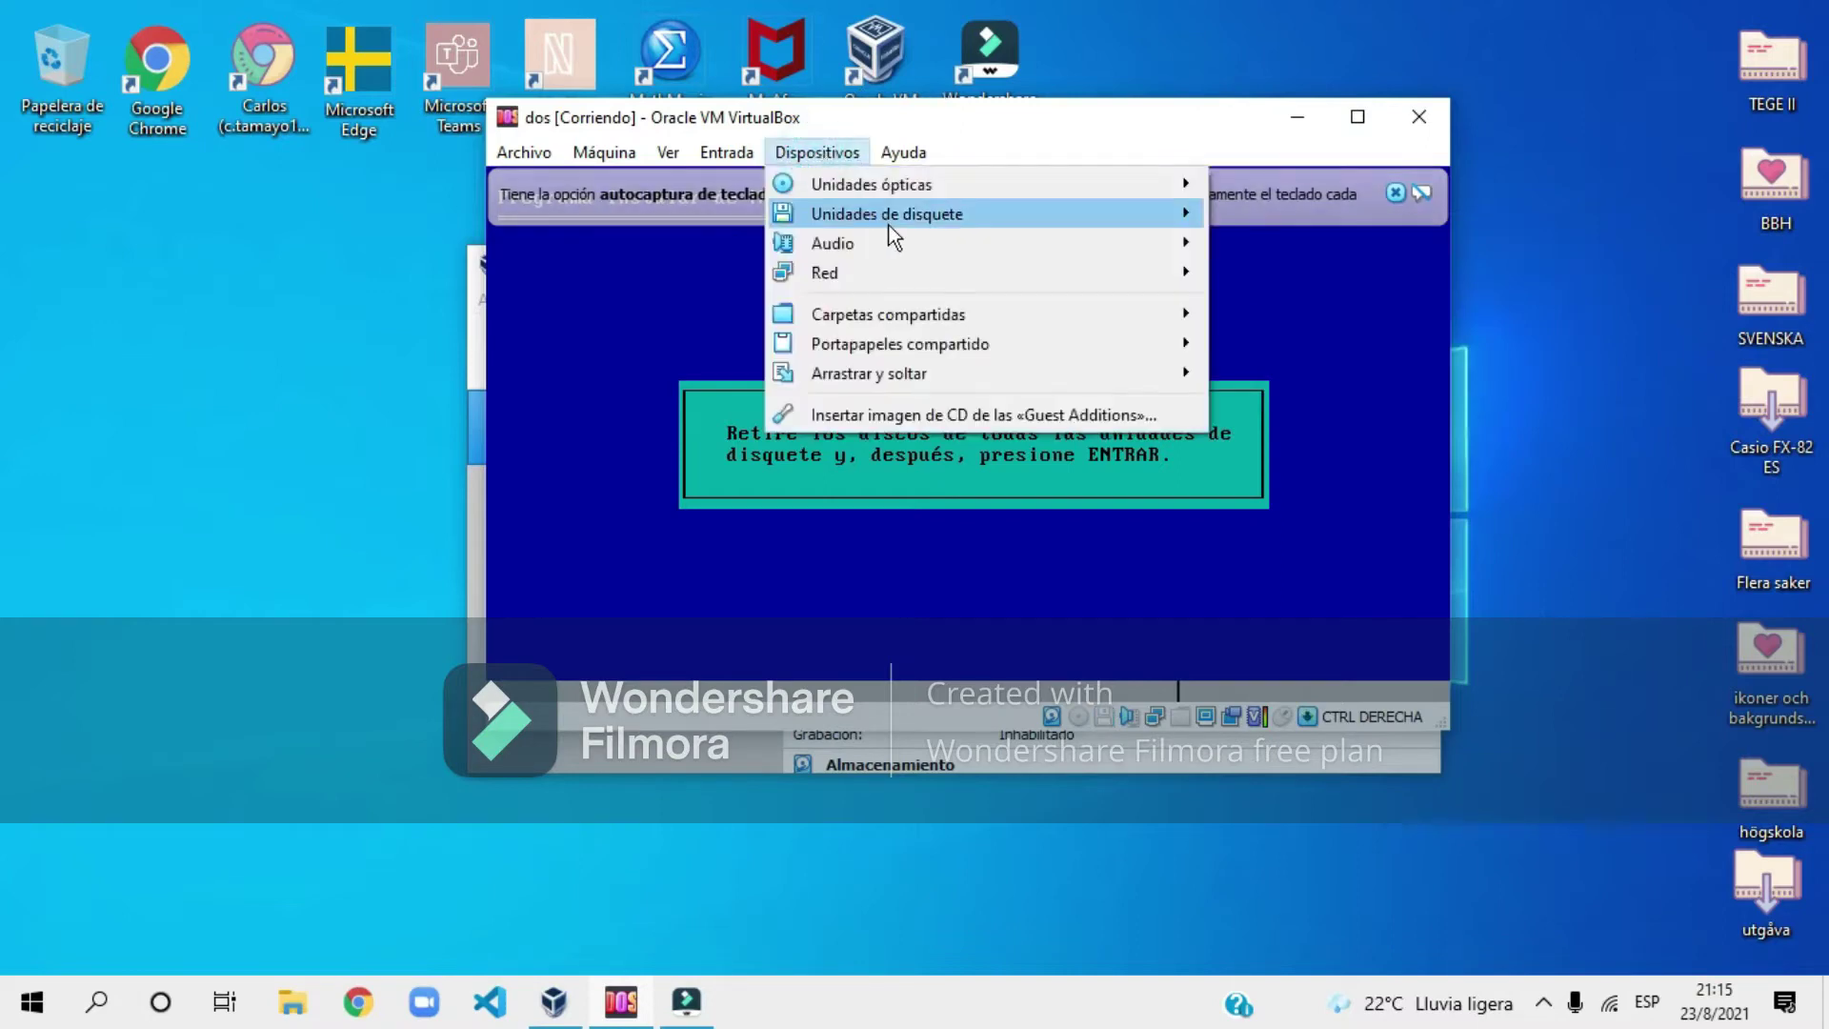
pyautogui.click(1166, 141)
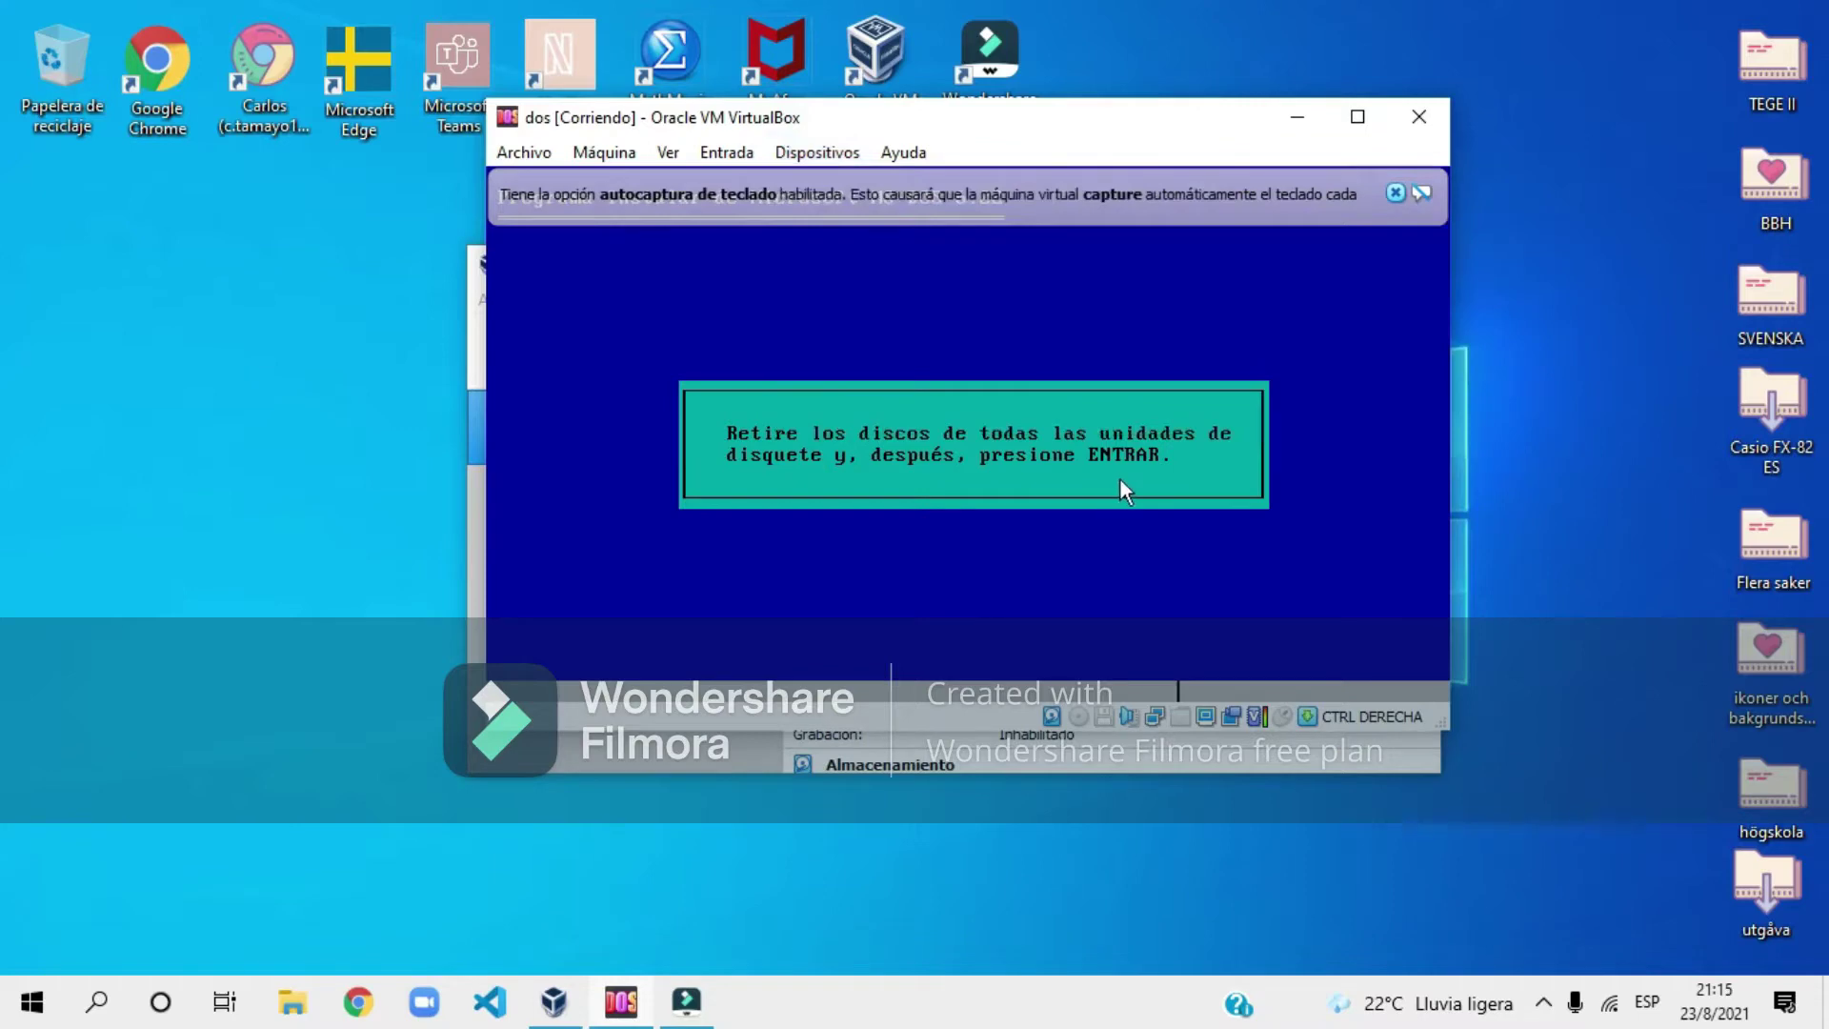
pyautogui.press('Return')
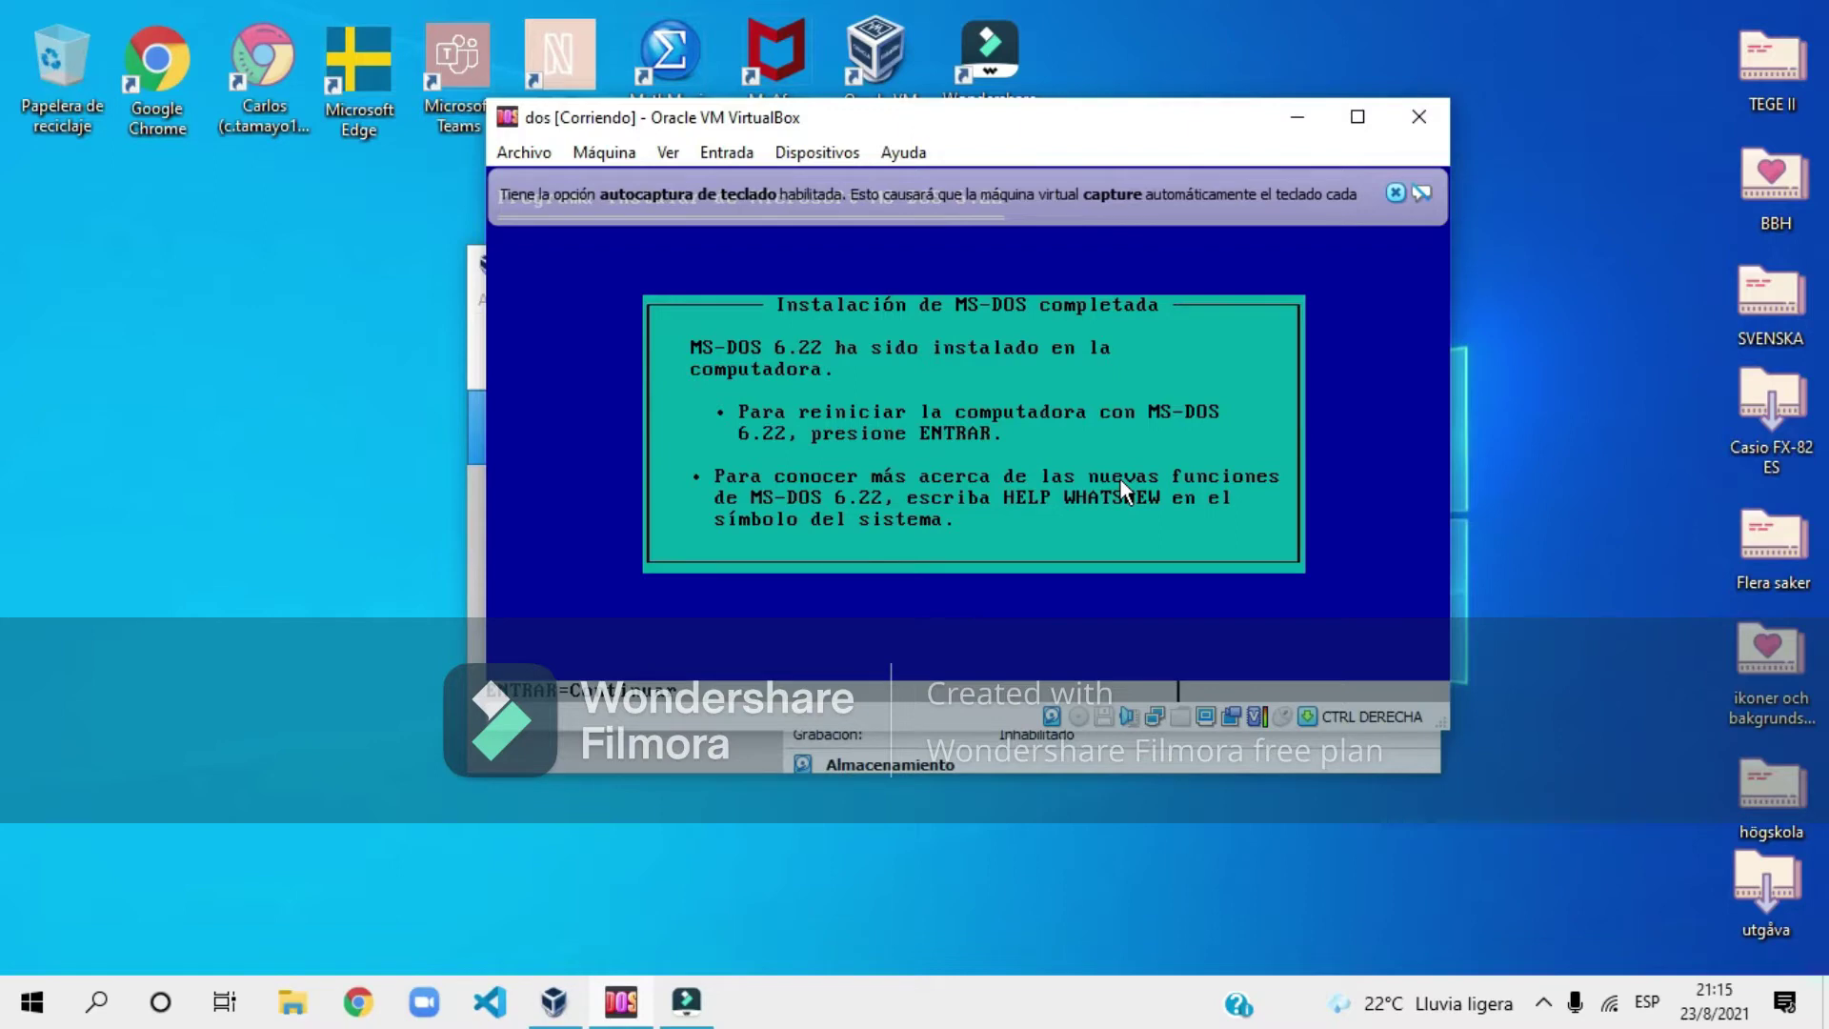
pyautogui.press('Return')
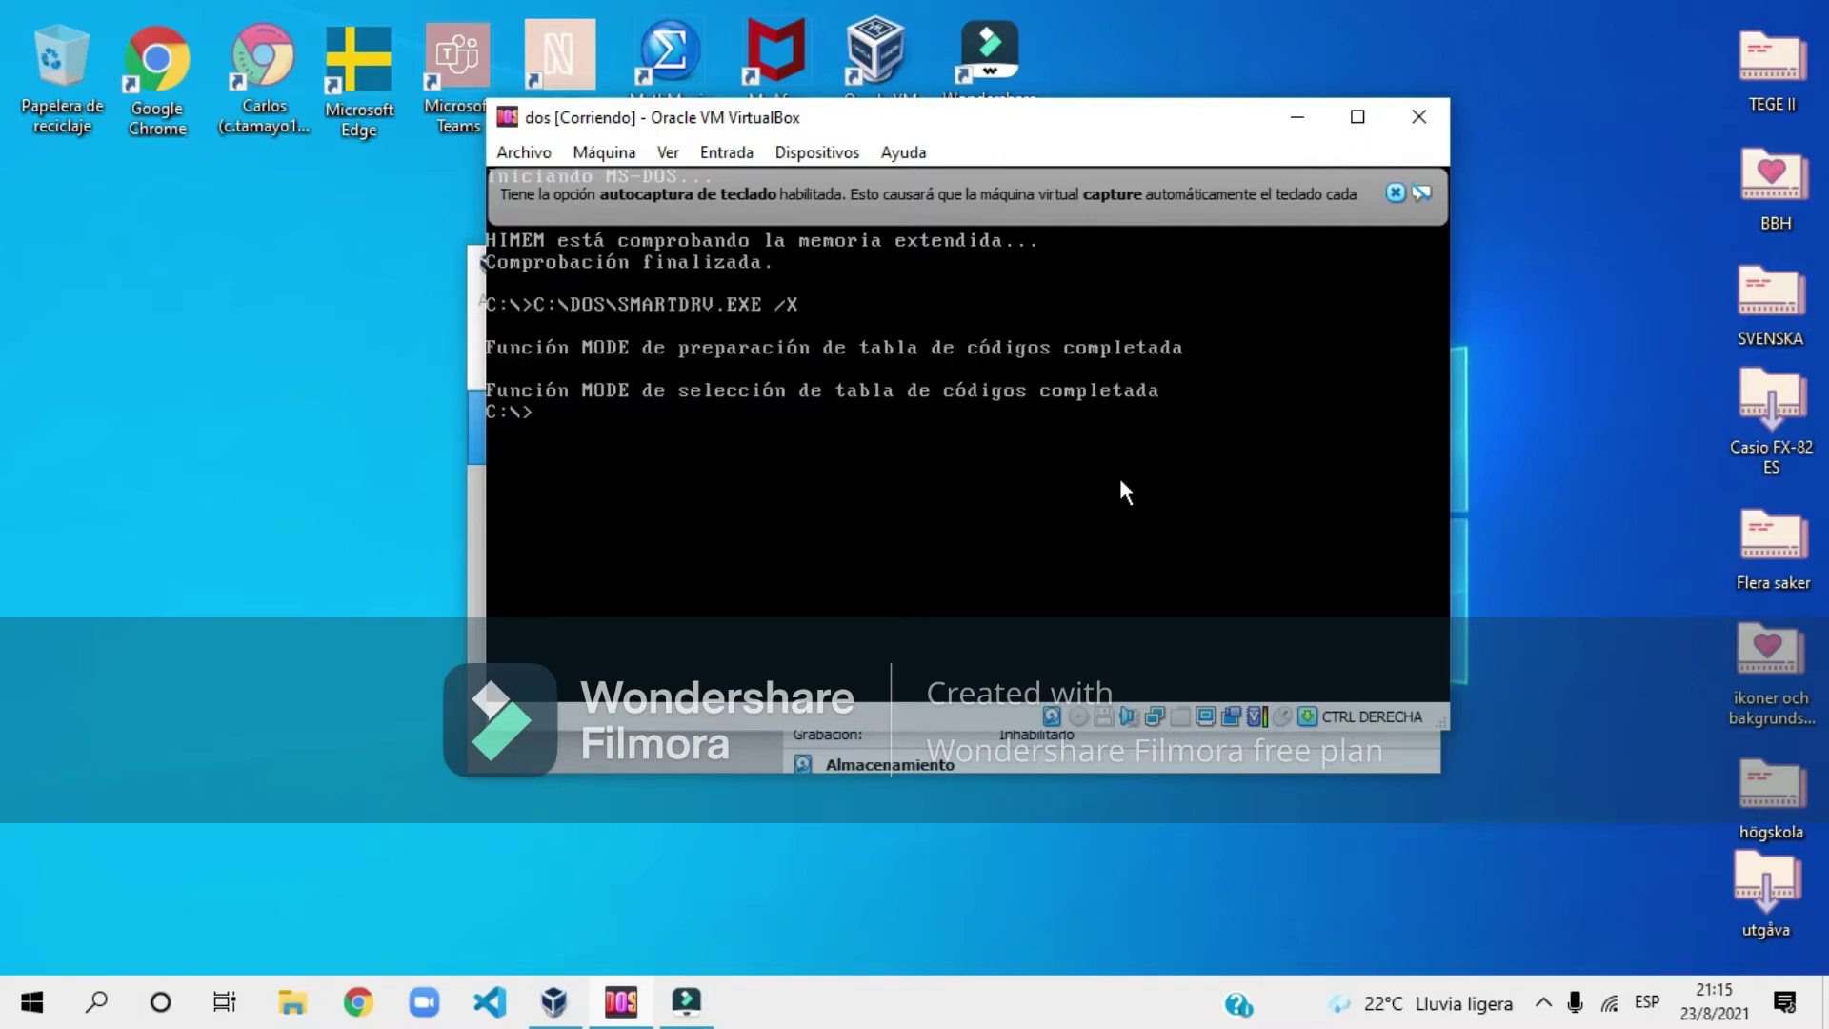
# Step: List the root of drive C: in wide format with dir /w and clear the screen with cls
pyautogui.write('dir /w')
pyautogui.press('Return')
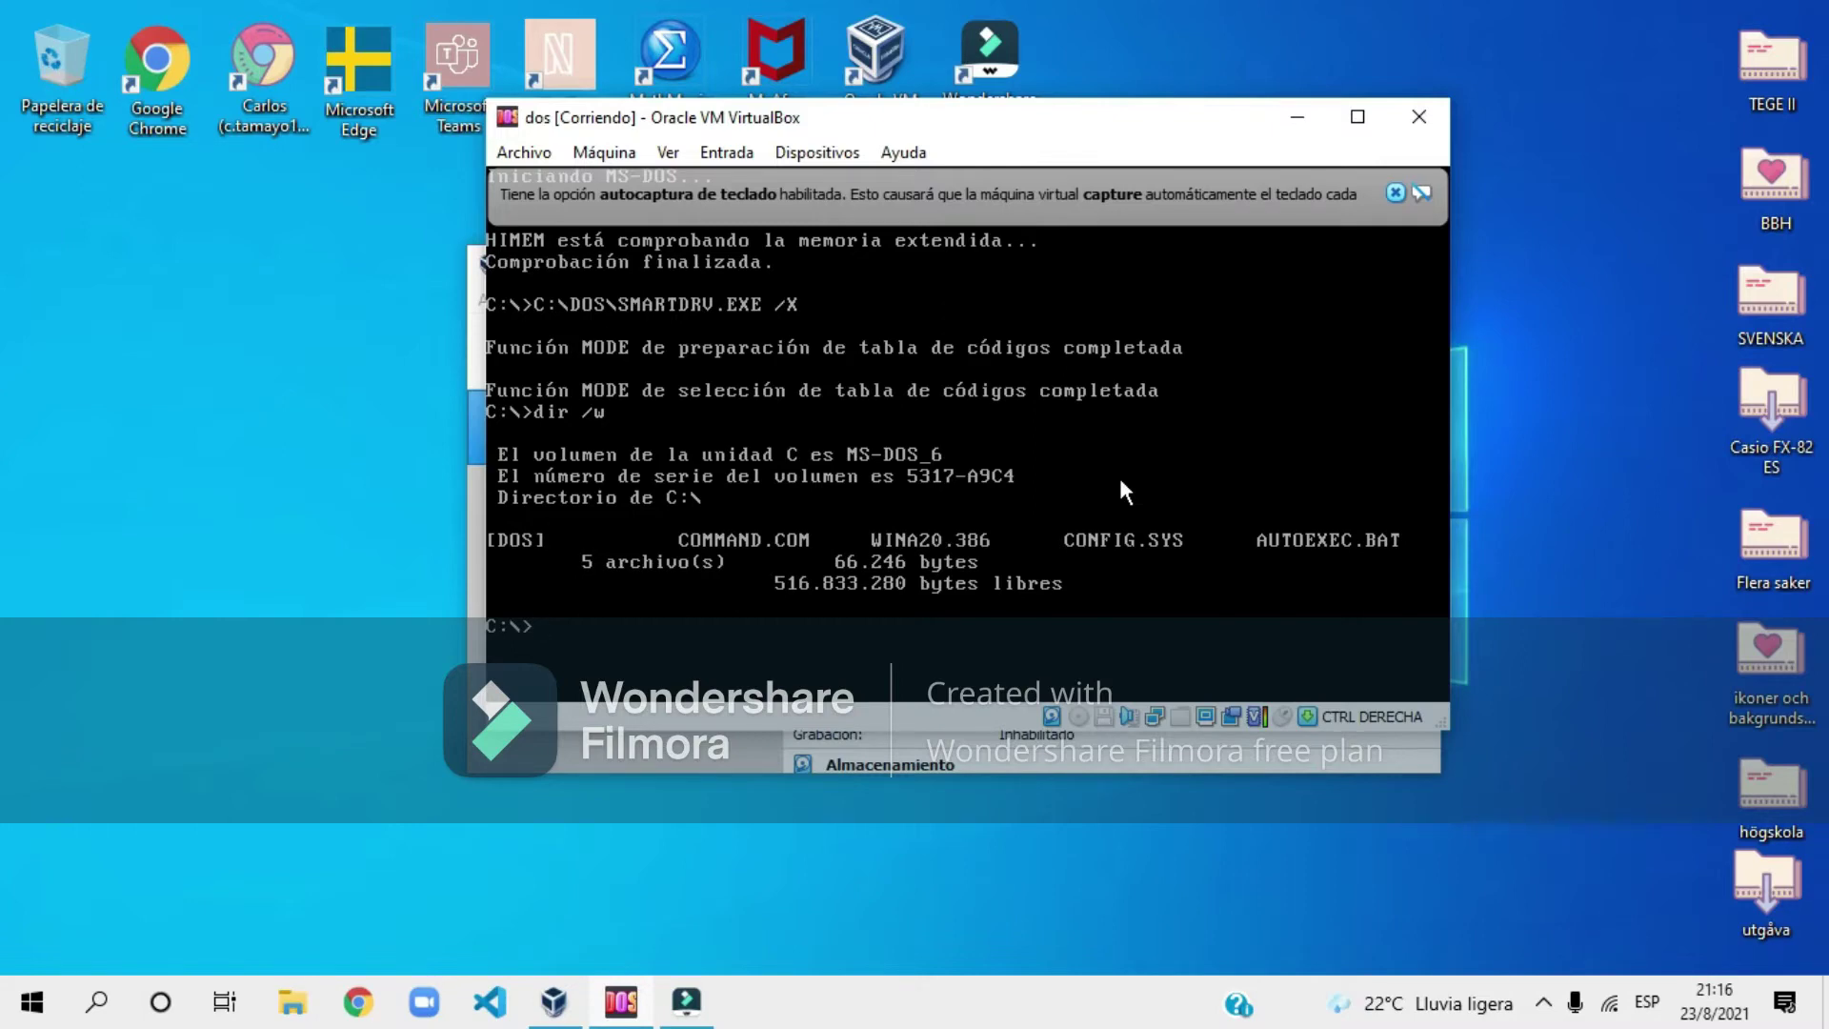
pyautogui.write('cls')
pyautogui.press('Return')
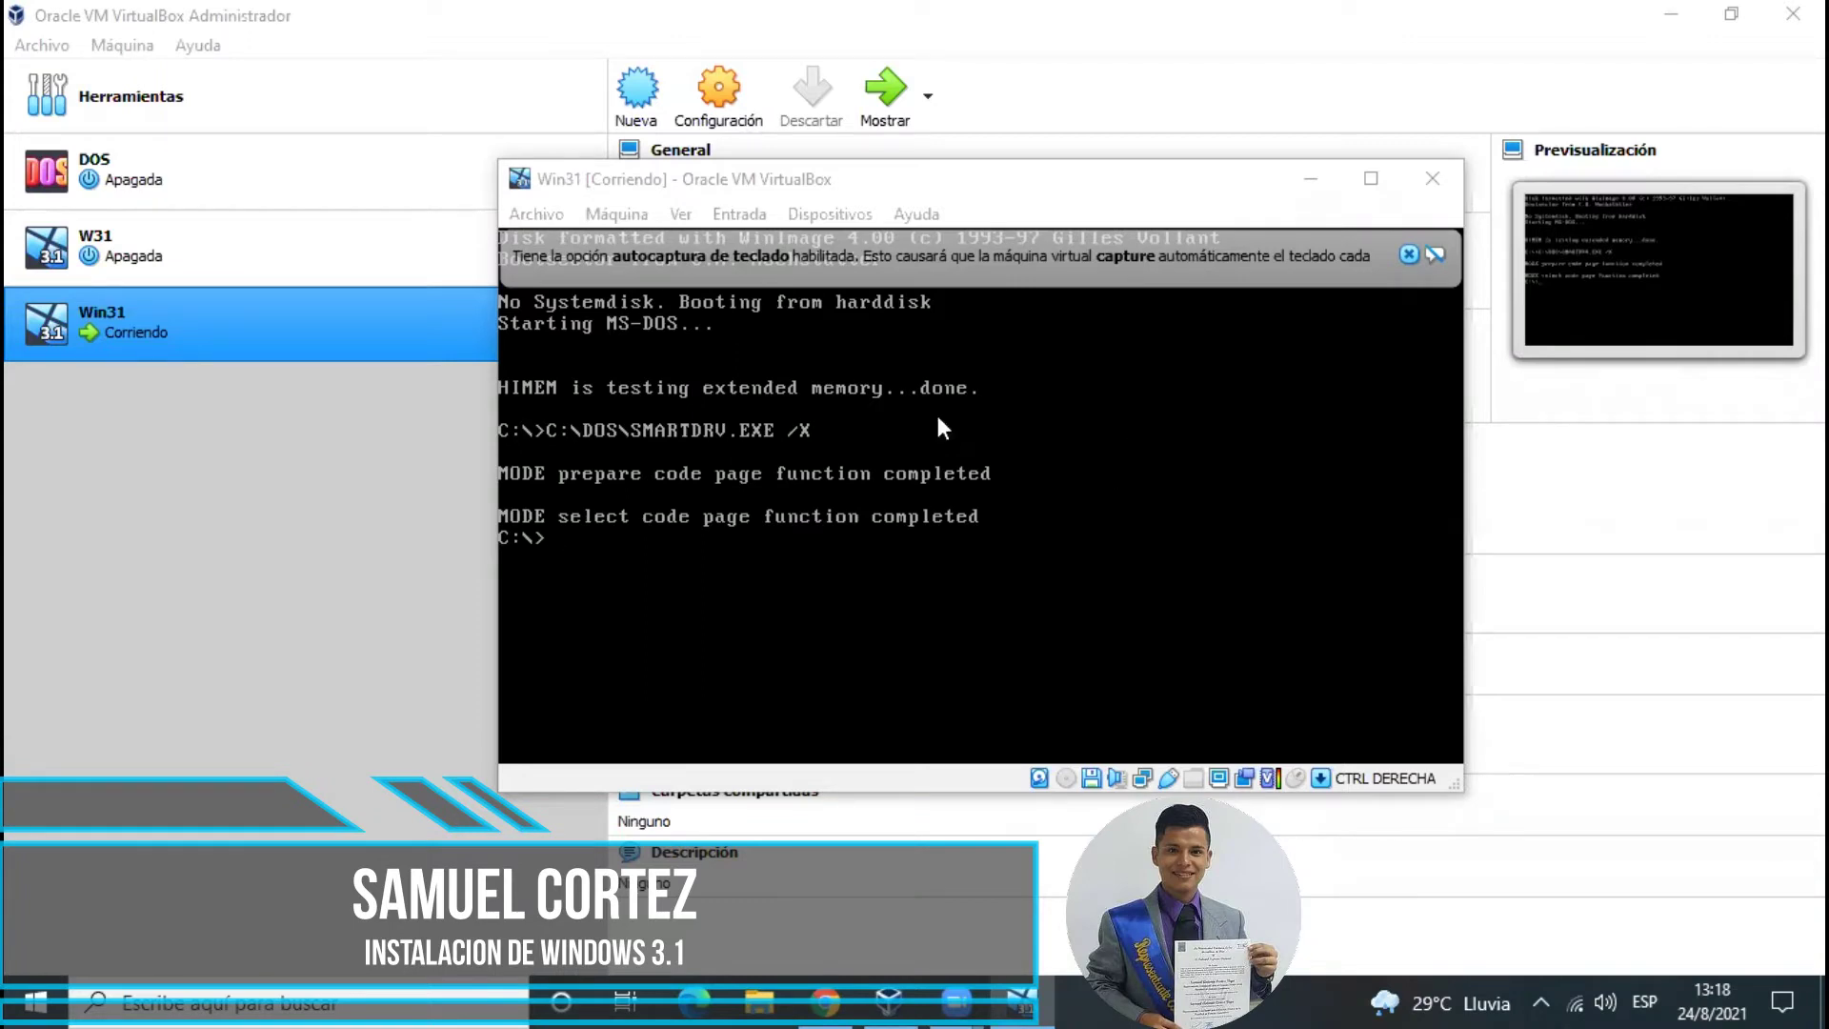
# Step: Load the W31 - Disk01 image into the Win31 machine's virtual floppy drive
pyautogui.click(846, 210)
pyautogui.moveTo(916, 214)
pyautogui.moveTo(846, 215)
pyautogui.moveTo(877, 275)
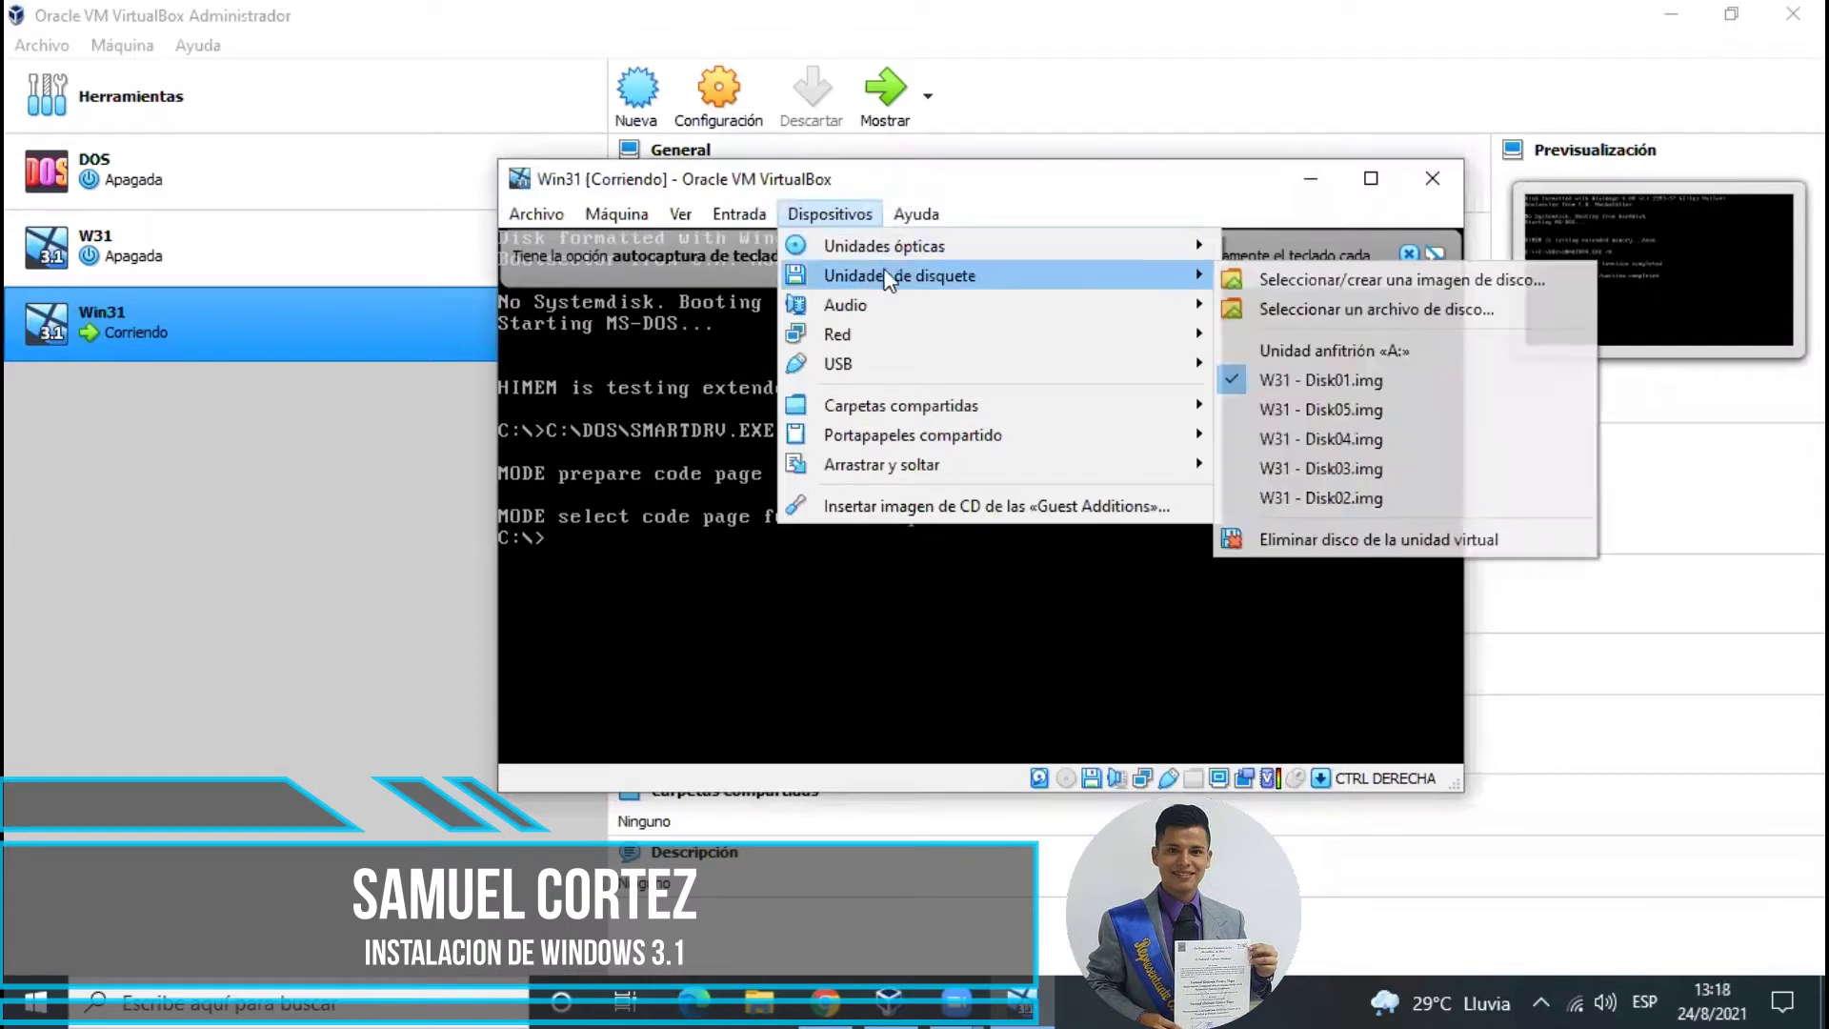
pyautogui.click(1291, 311)
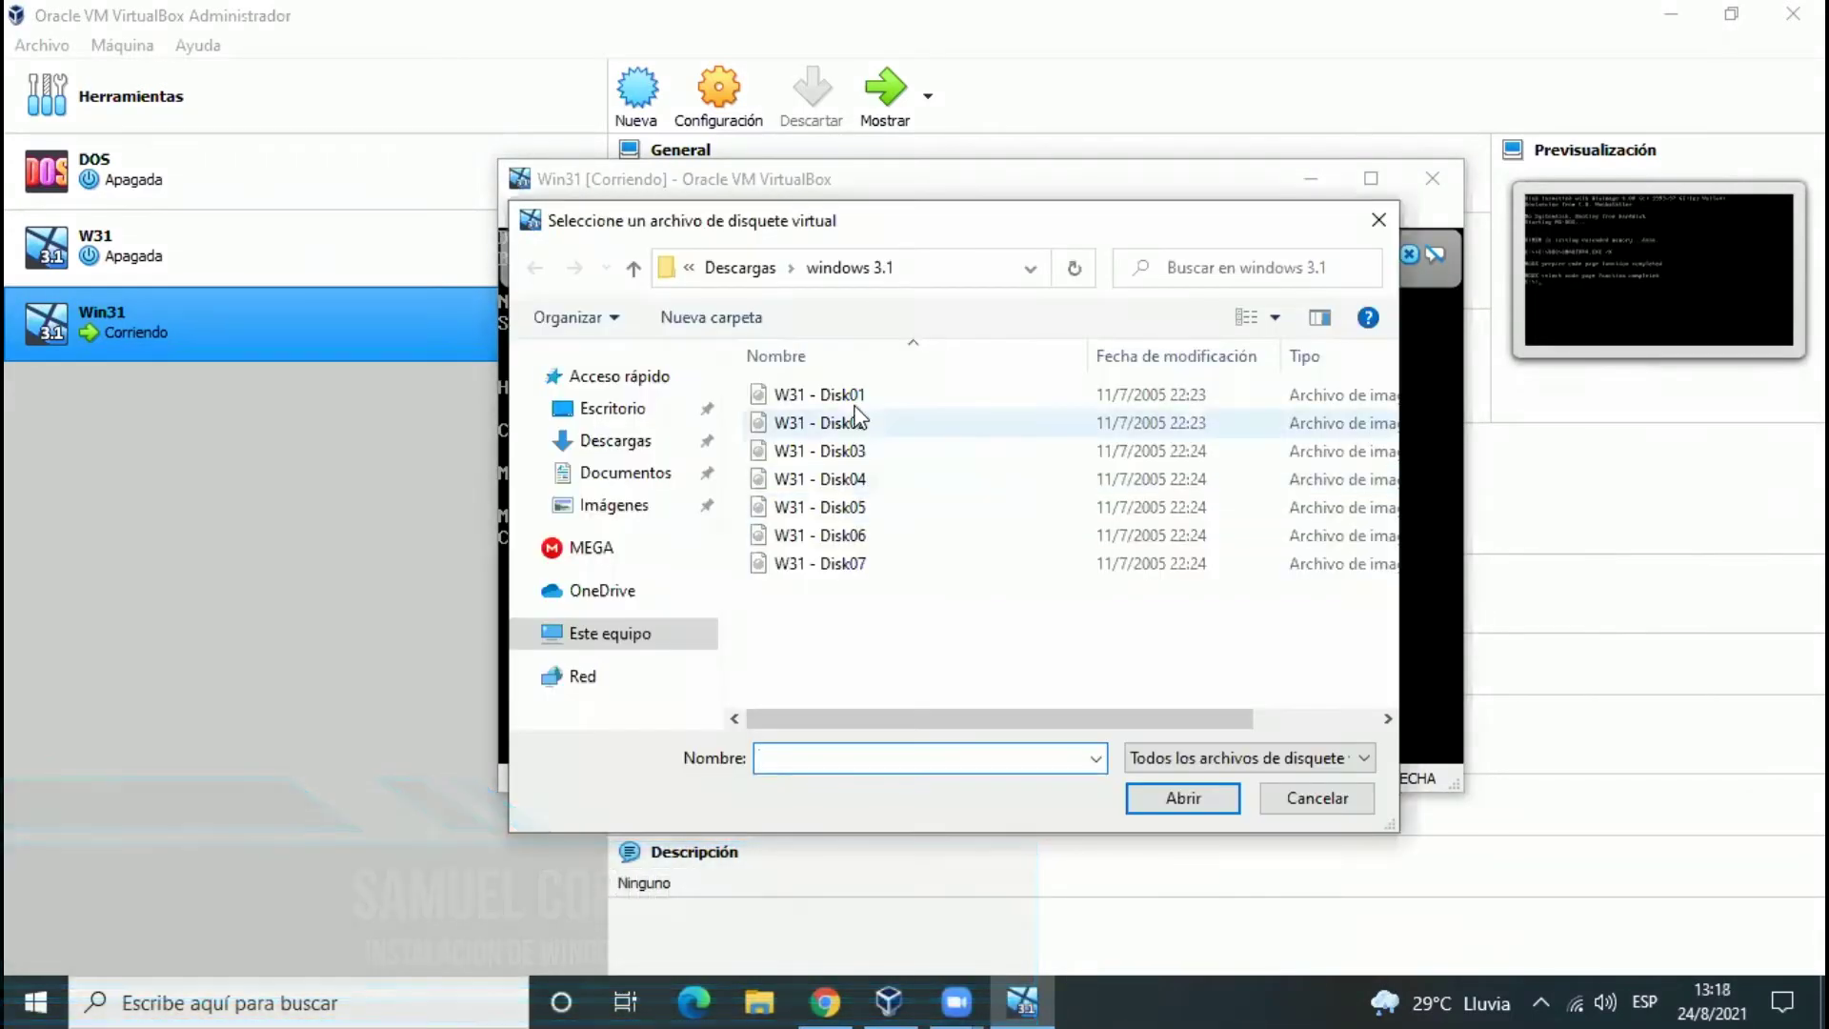
pyautogui.click(855, 396)
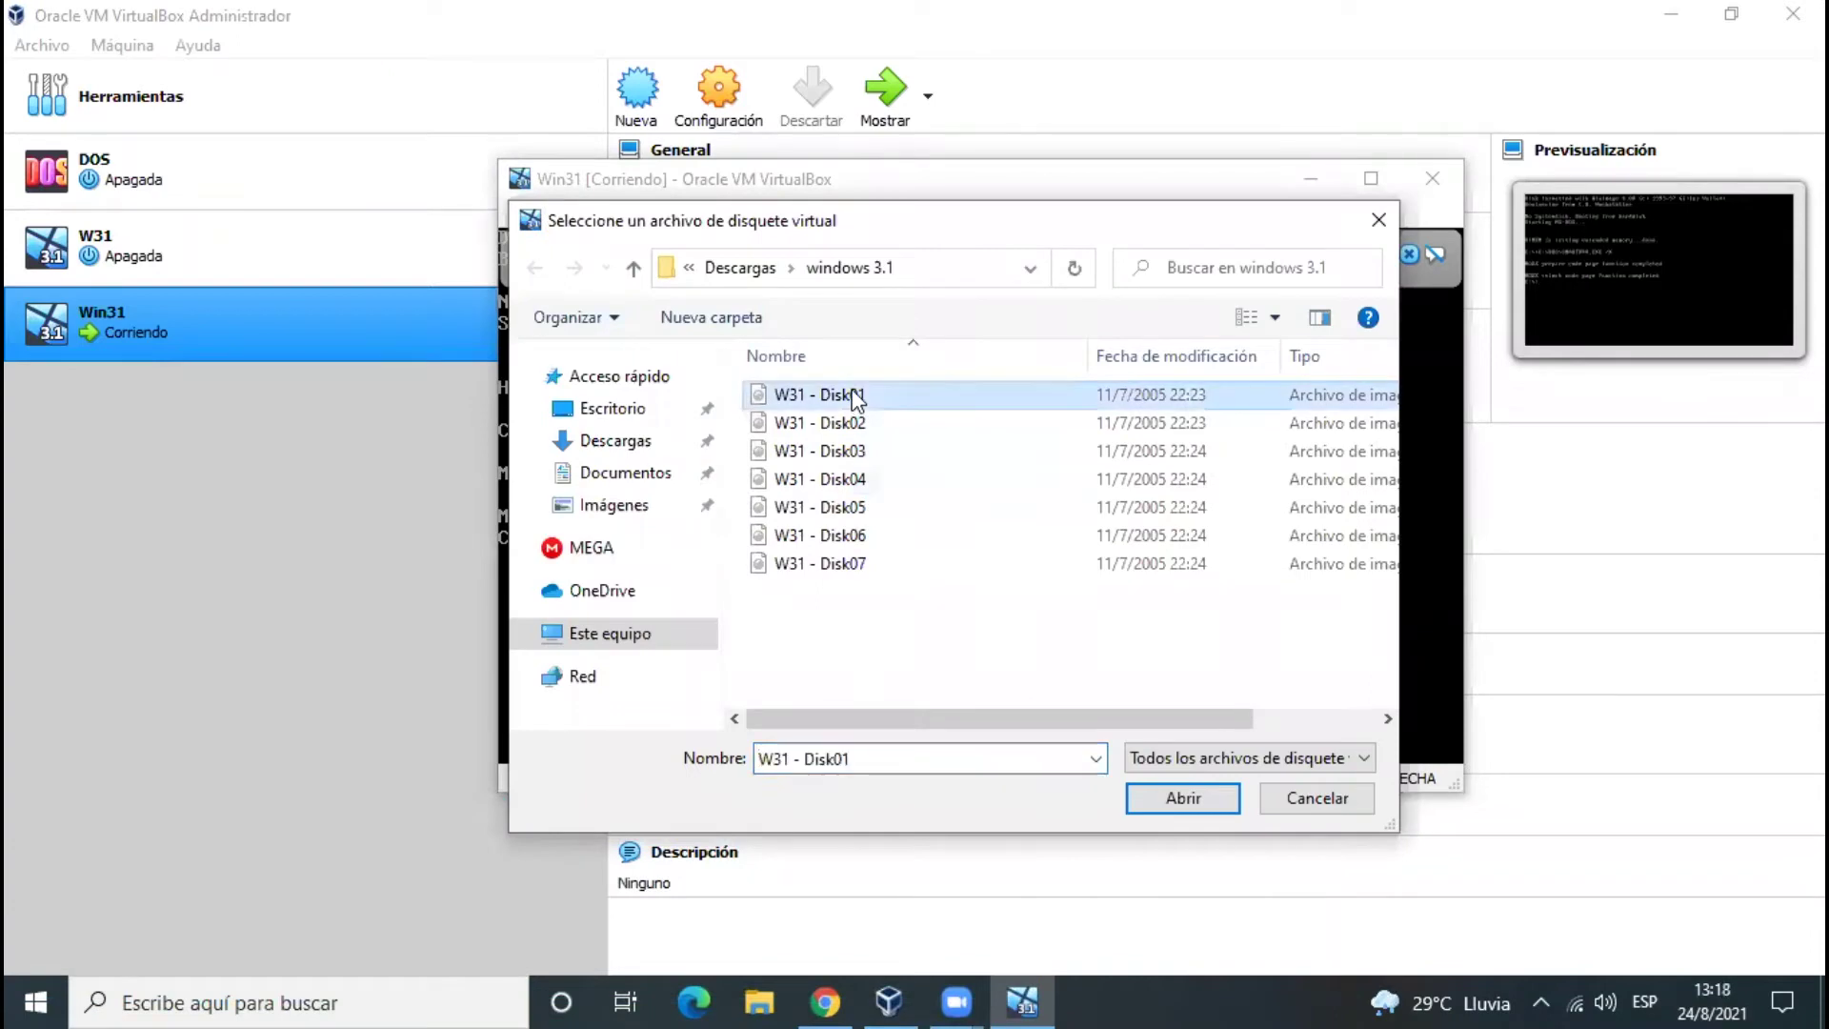
pyautogui.click(1222, 809)
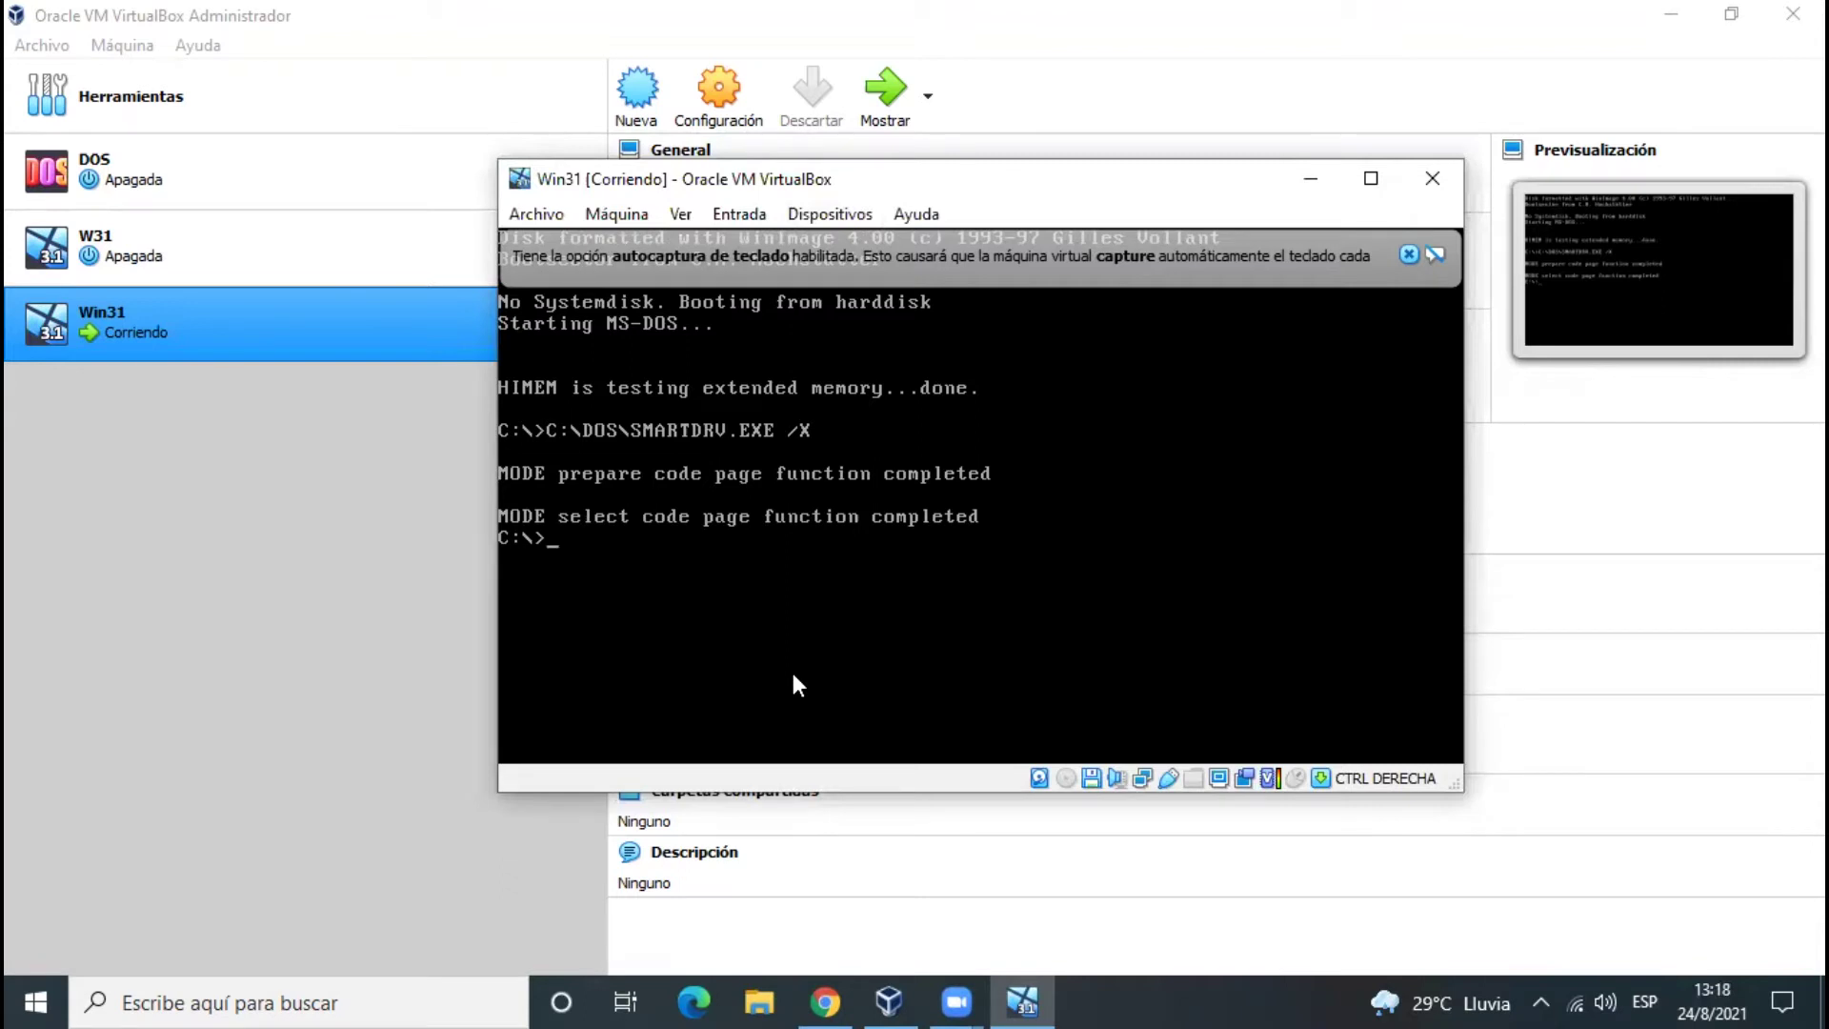
# Step: Switch the DOS prompt to drive A: and start the Windows 3.1 Instalar program
pyautogui.write('b')
pyautogui.press('BackSpace')
pyautogui.write('a:')
pyautogui.press('BackSpace')
pyautogui.press('BackSpace')
pyautogui.write('A:')
pyautogui.press('Return')
pyautogui.write('instalr')
pyautogui.press('Return')
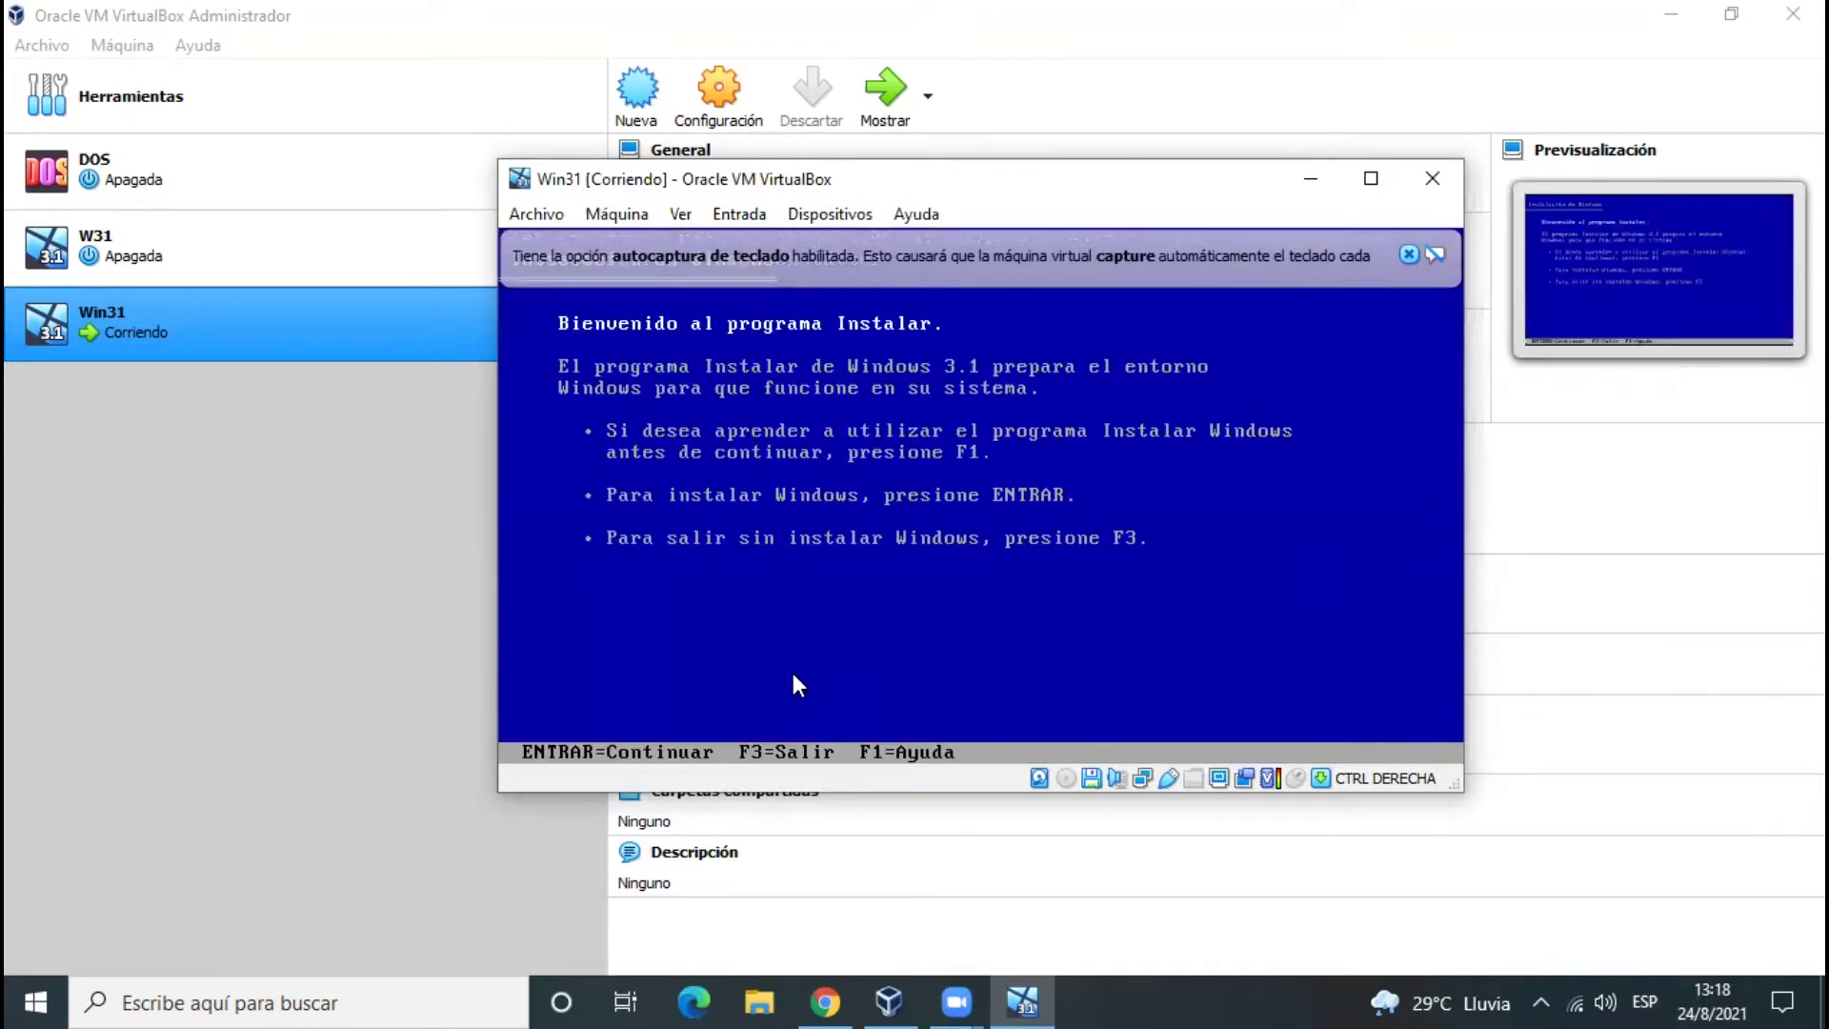
# Step: Start the quick Windows 3.1 installation, choose to recover the C:\WINDOWS installation, and accept the system component list without changes
pyautogui.press('Return')
pyautogui.press('Return')
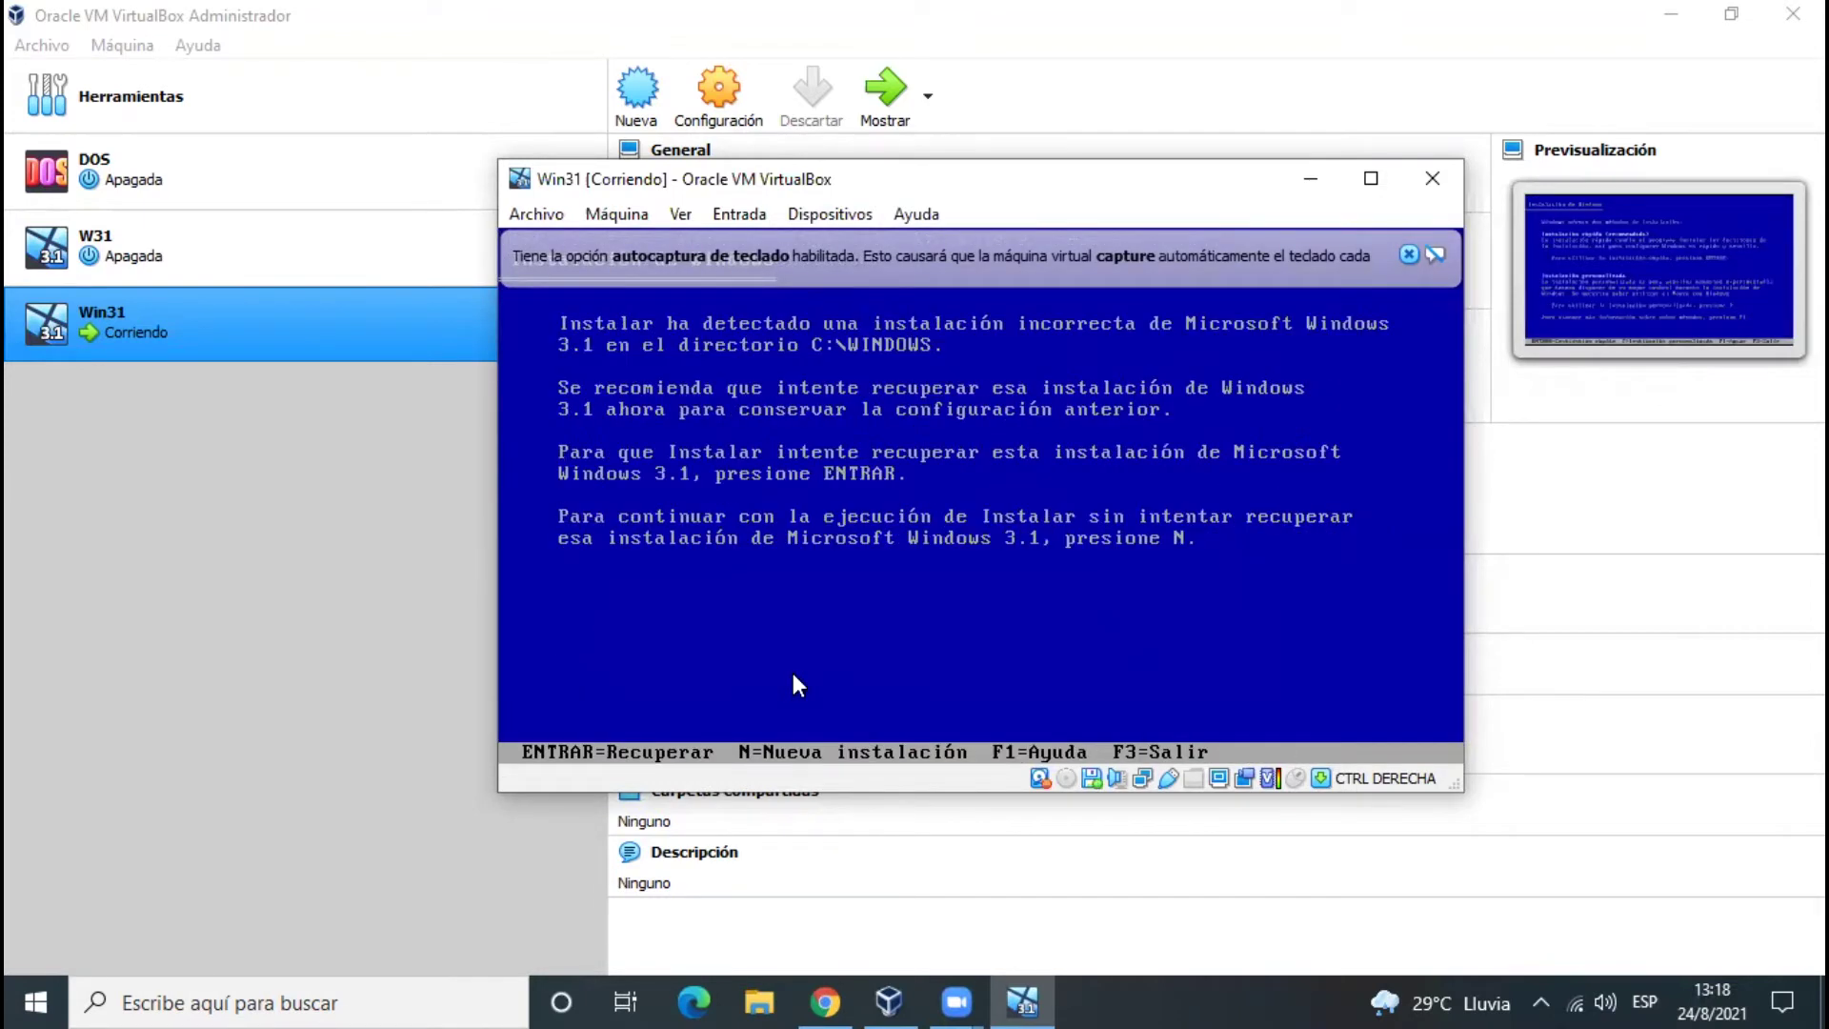
pyautogui.press('Return')
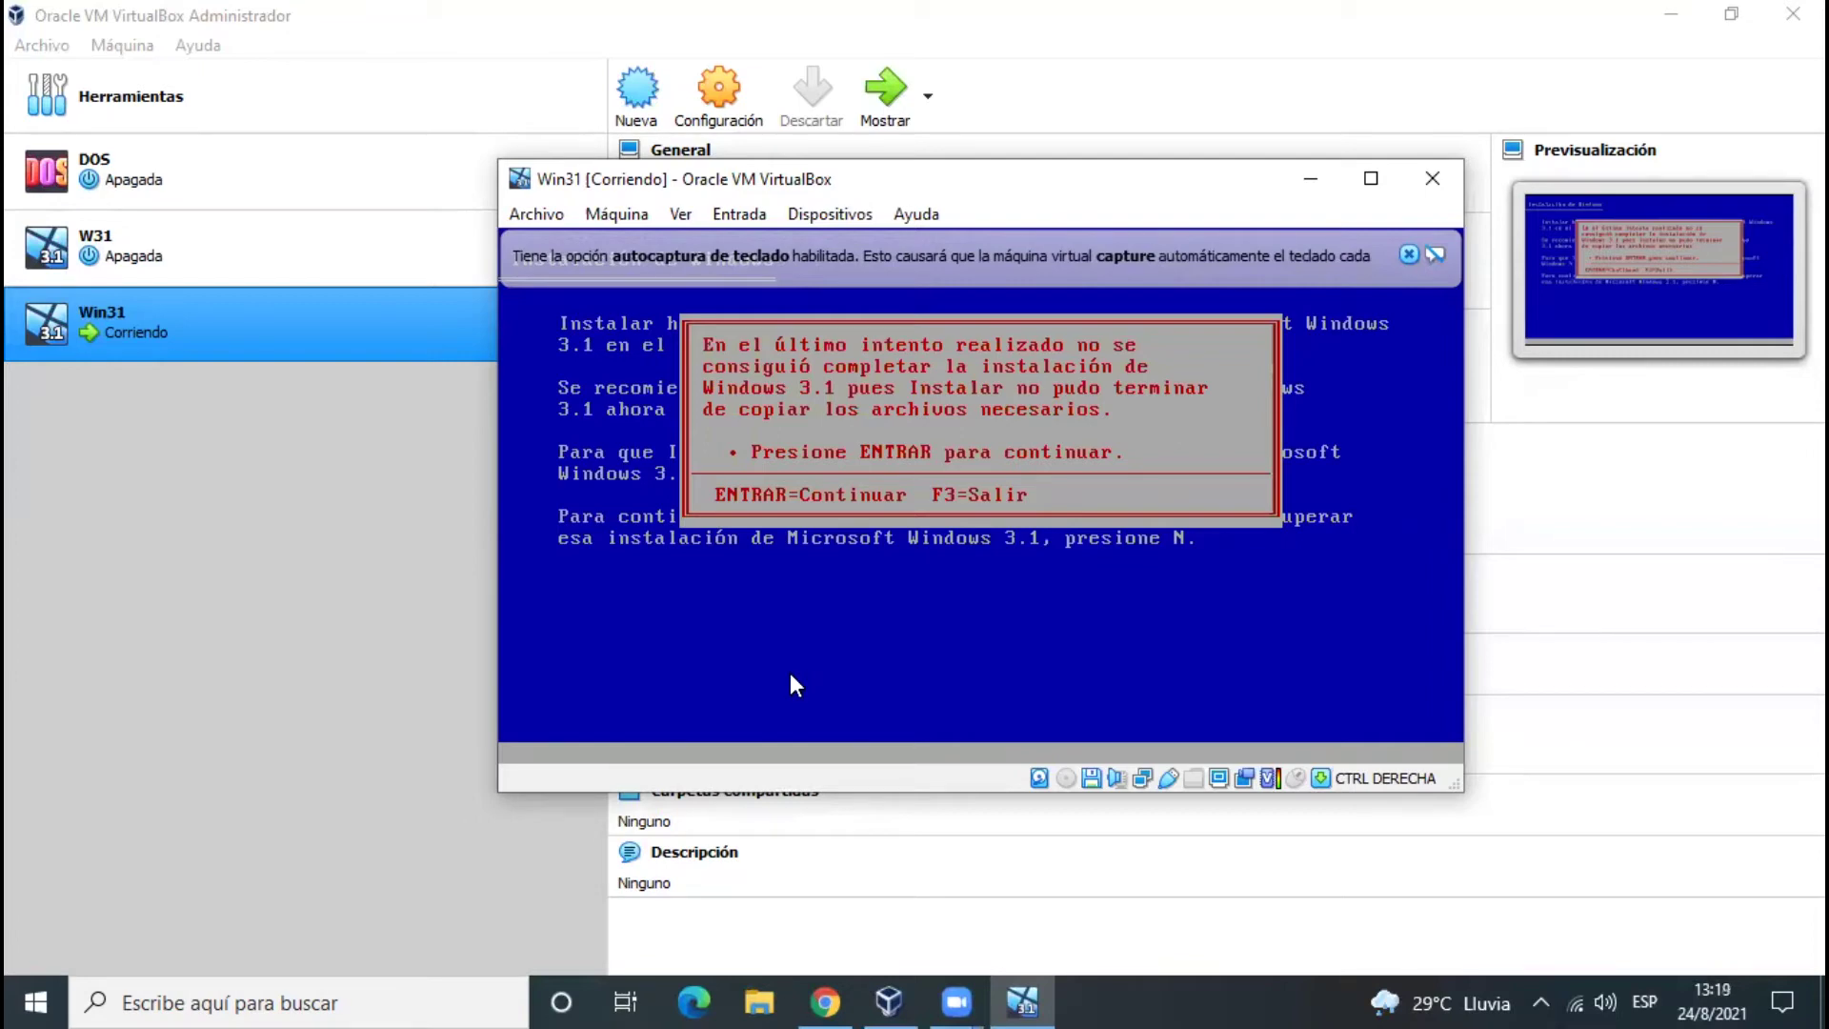
pyautogui.press('Return')
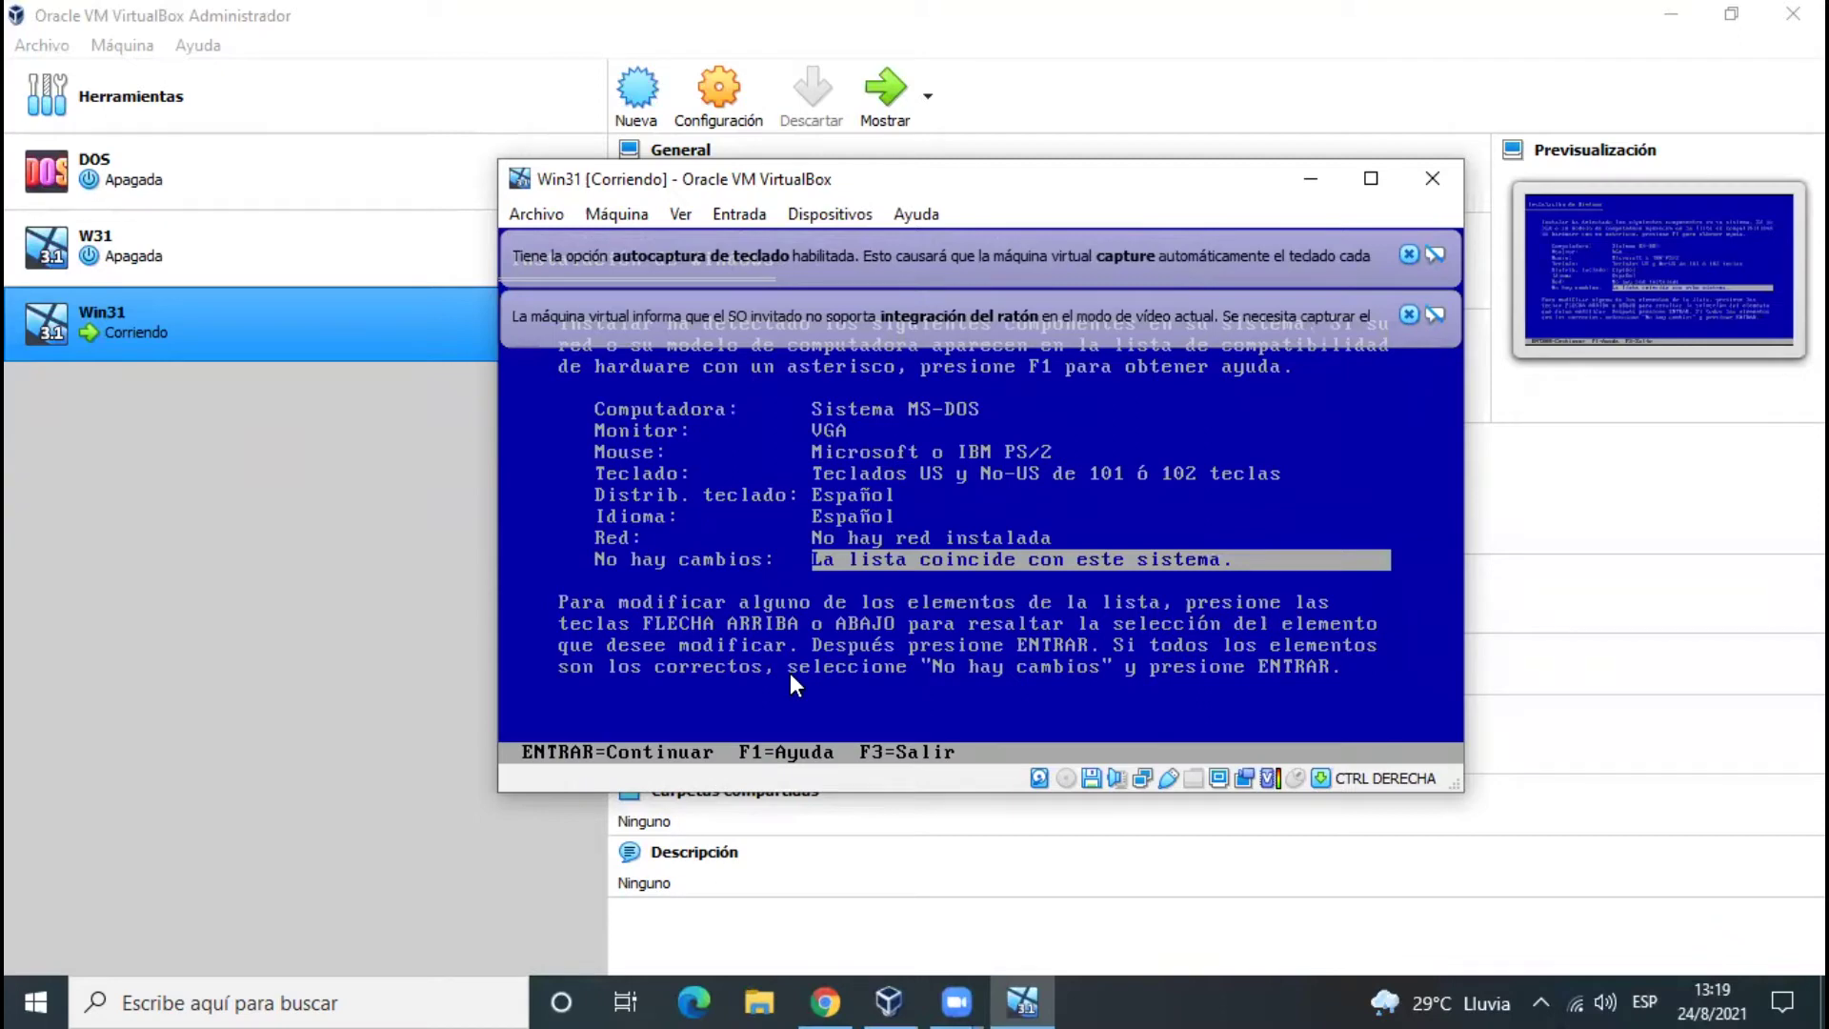
pyautogui.press('Return')
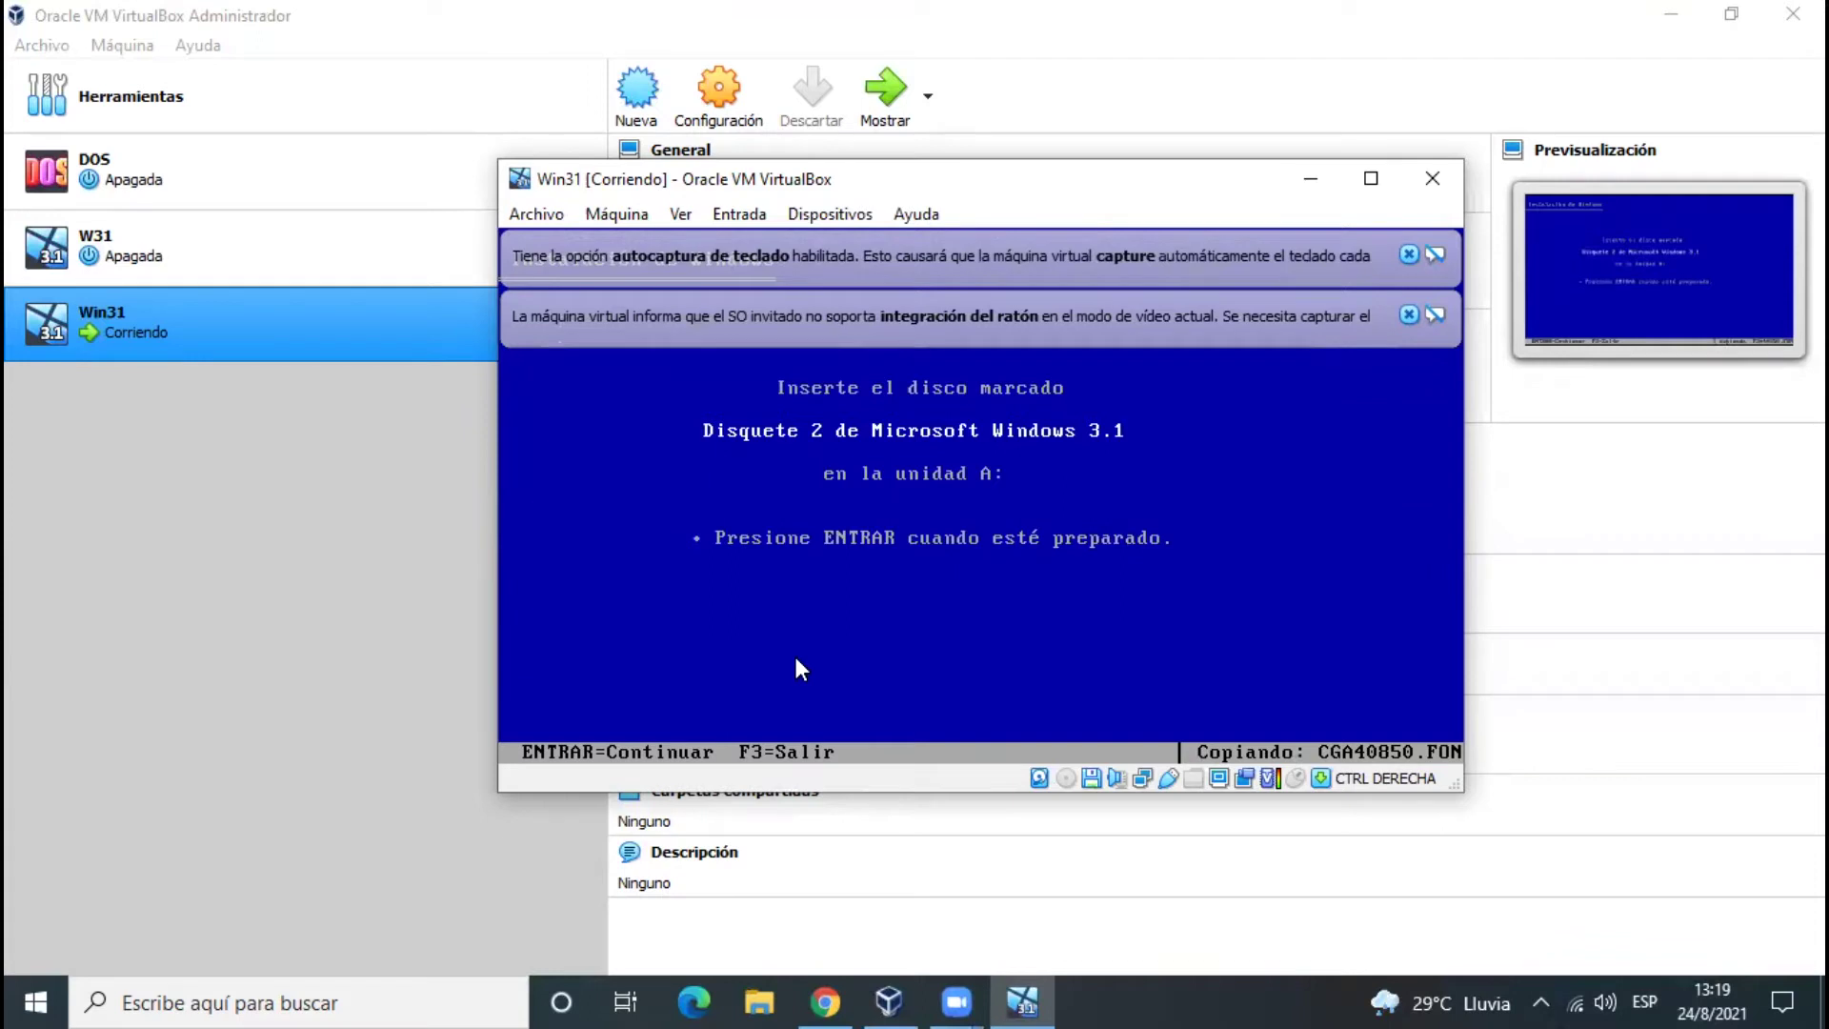
# Step: Load the W31 - Disk02 image into the virtual floppy drive for the Windows 3.1 installation
pyautogui.click(832, 212)
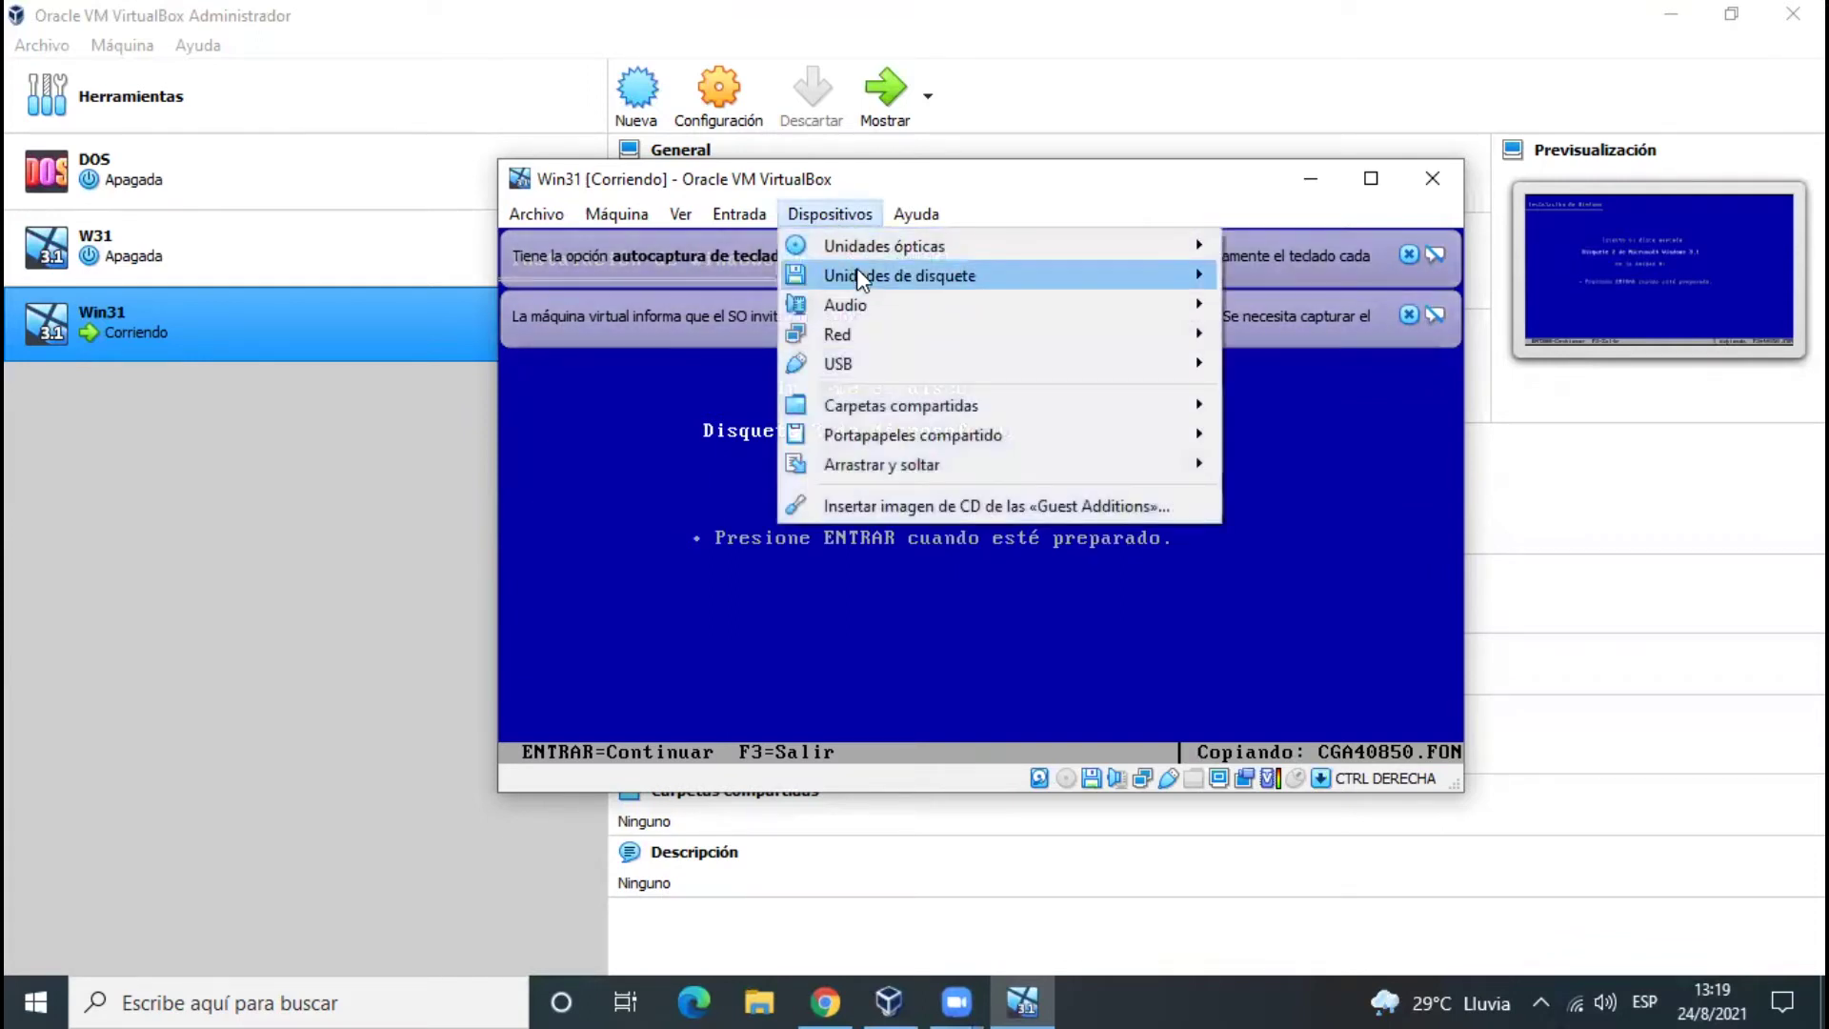
pyautogui.moveTo(856, 274)
pyautogui.click(1421, 318)
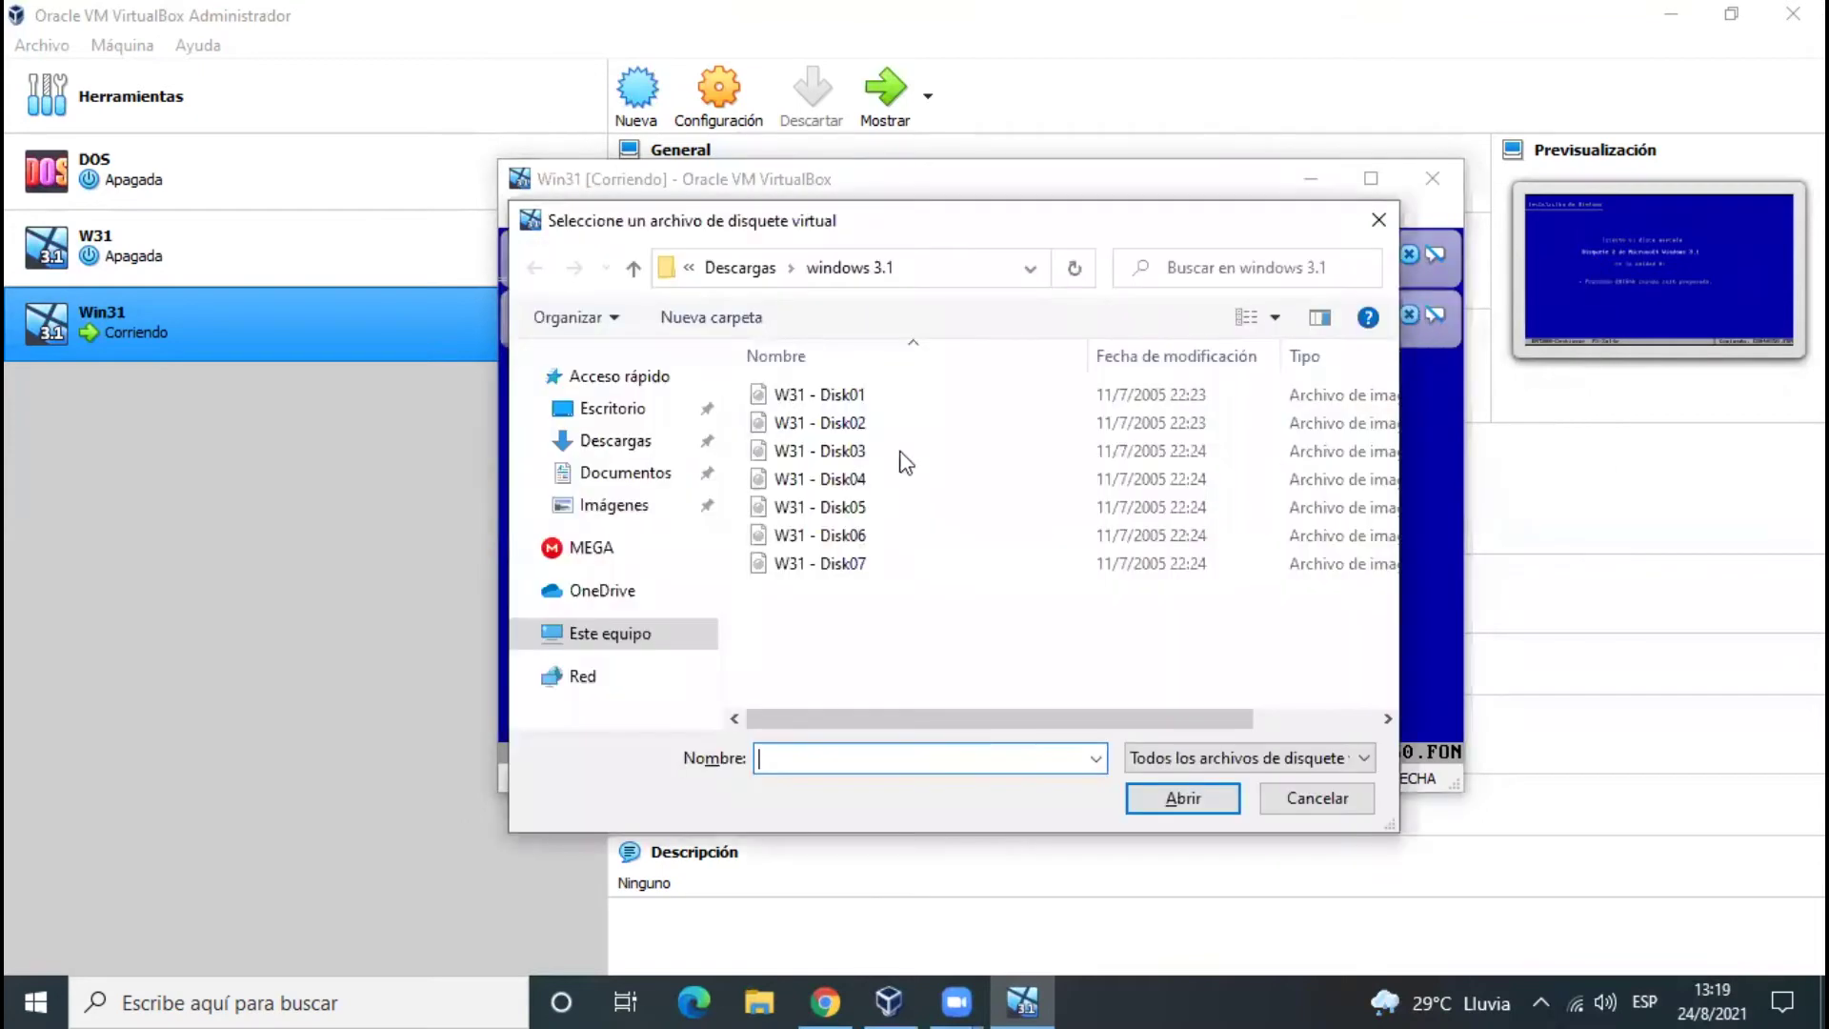
pyautogui.click(853, 422)
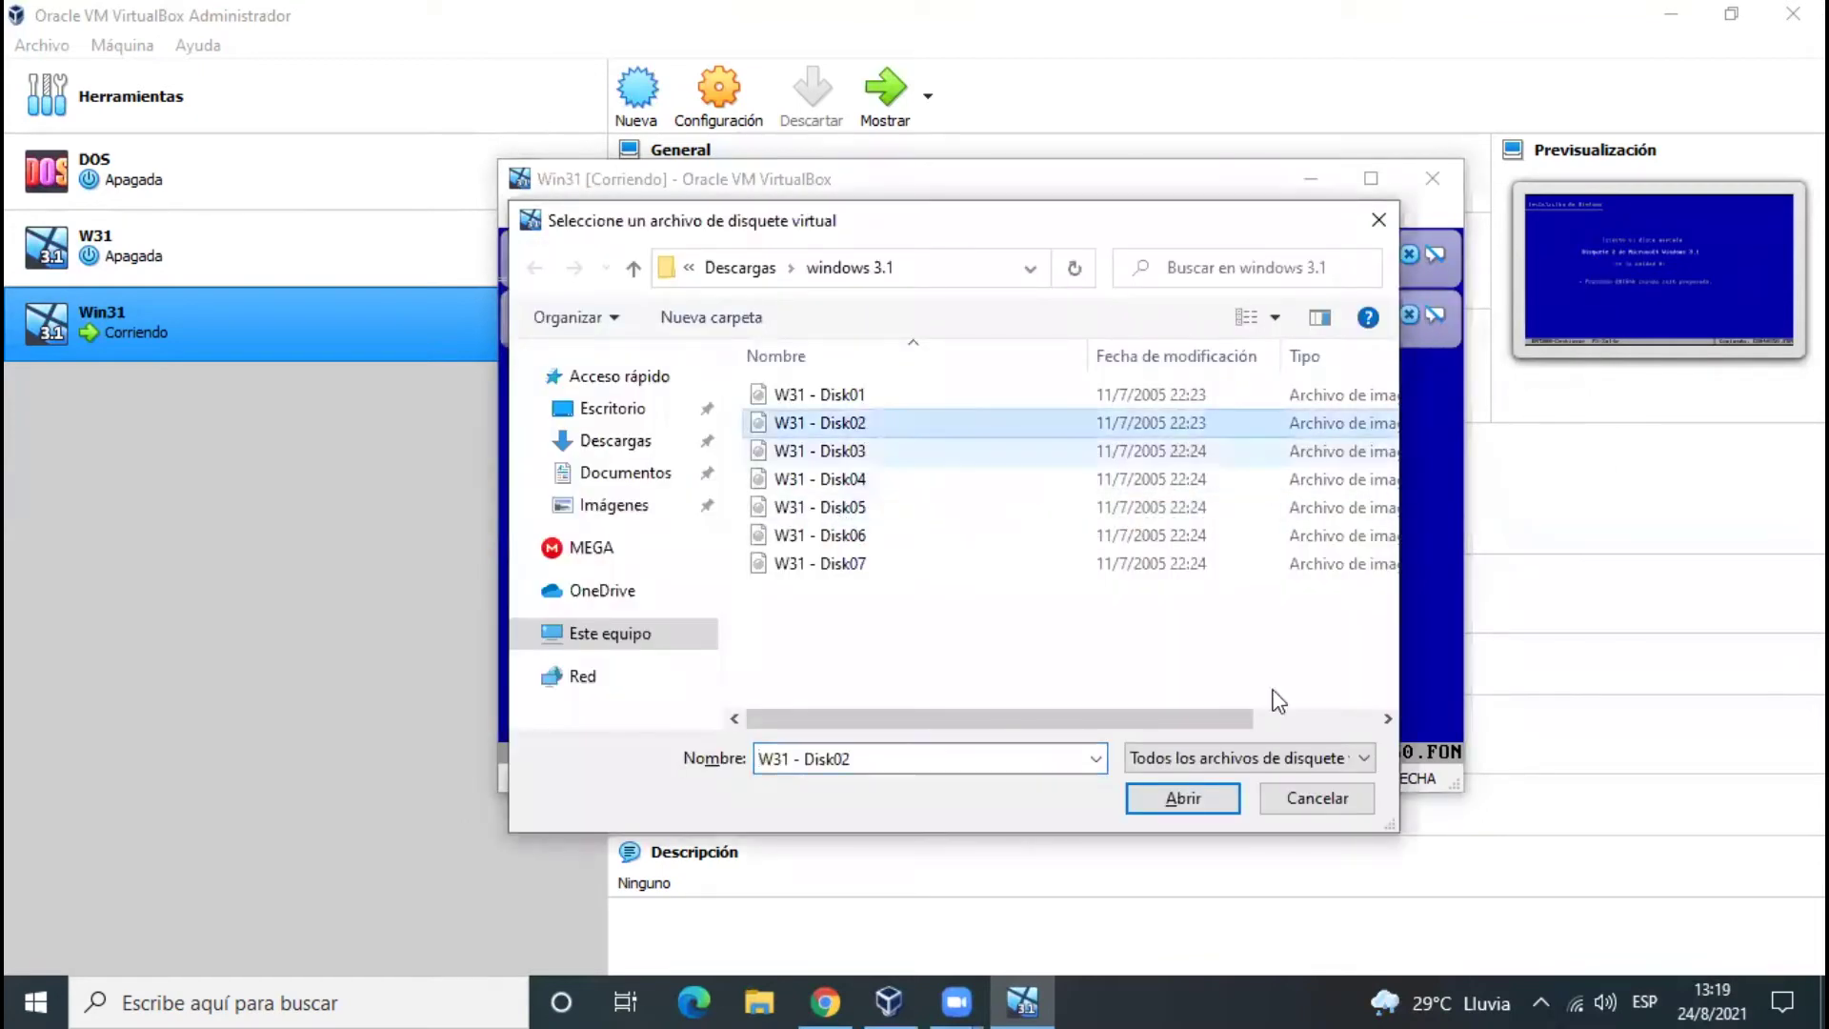
pyautogui.click(1179, 800)
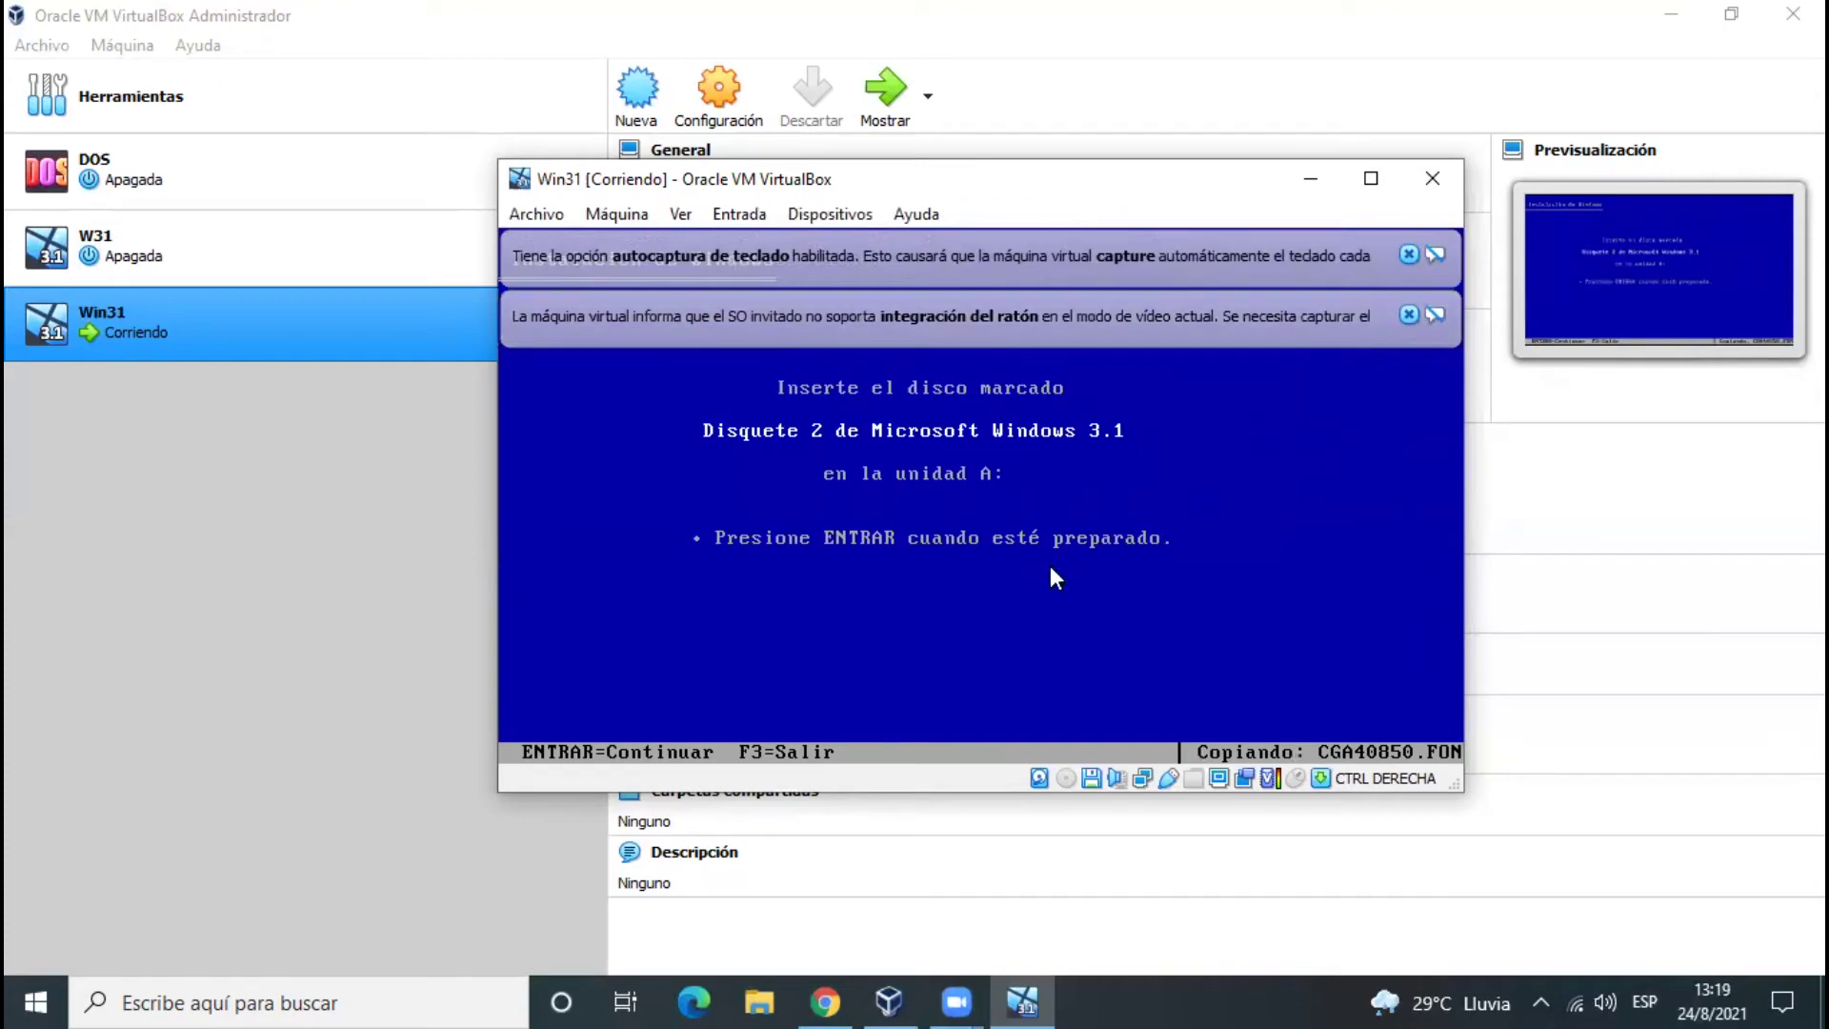
# Step: Continue the installation with disk 2, then load the W31 - Disk05 image into the virtual floppy drive and proceed
pyautogui.press('Return')
pyautogui.click(834, 215)
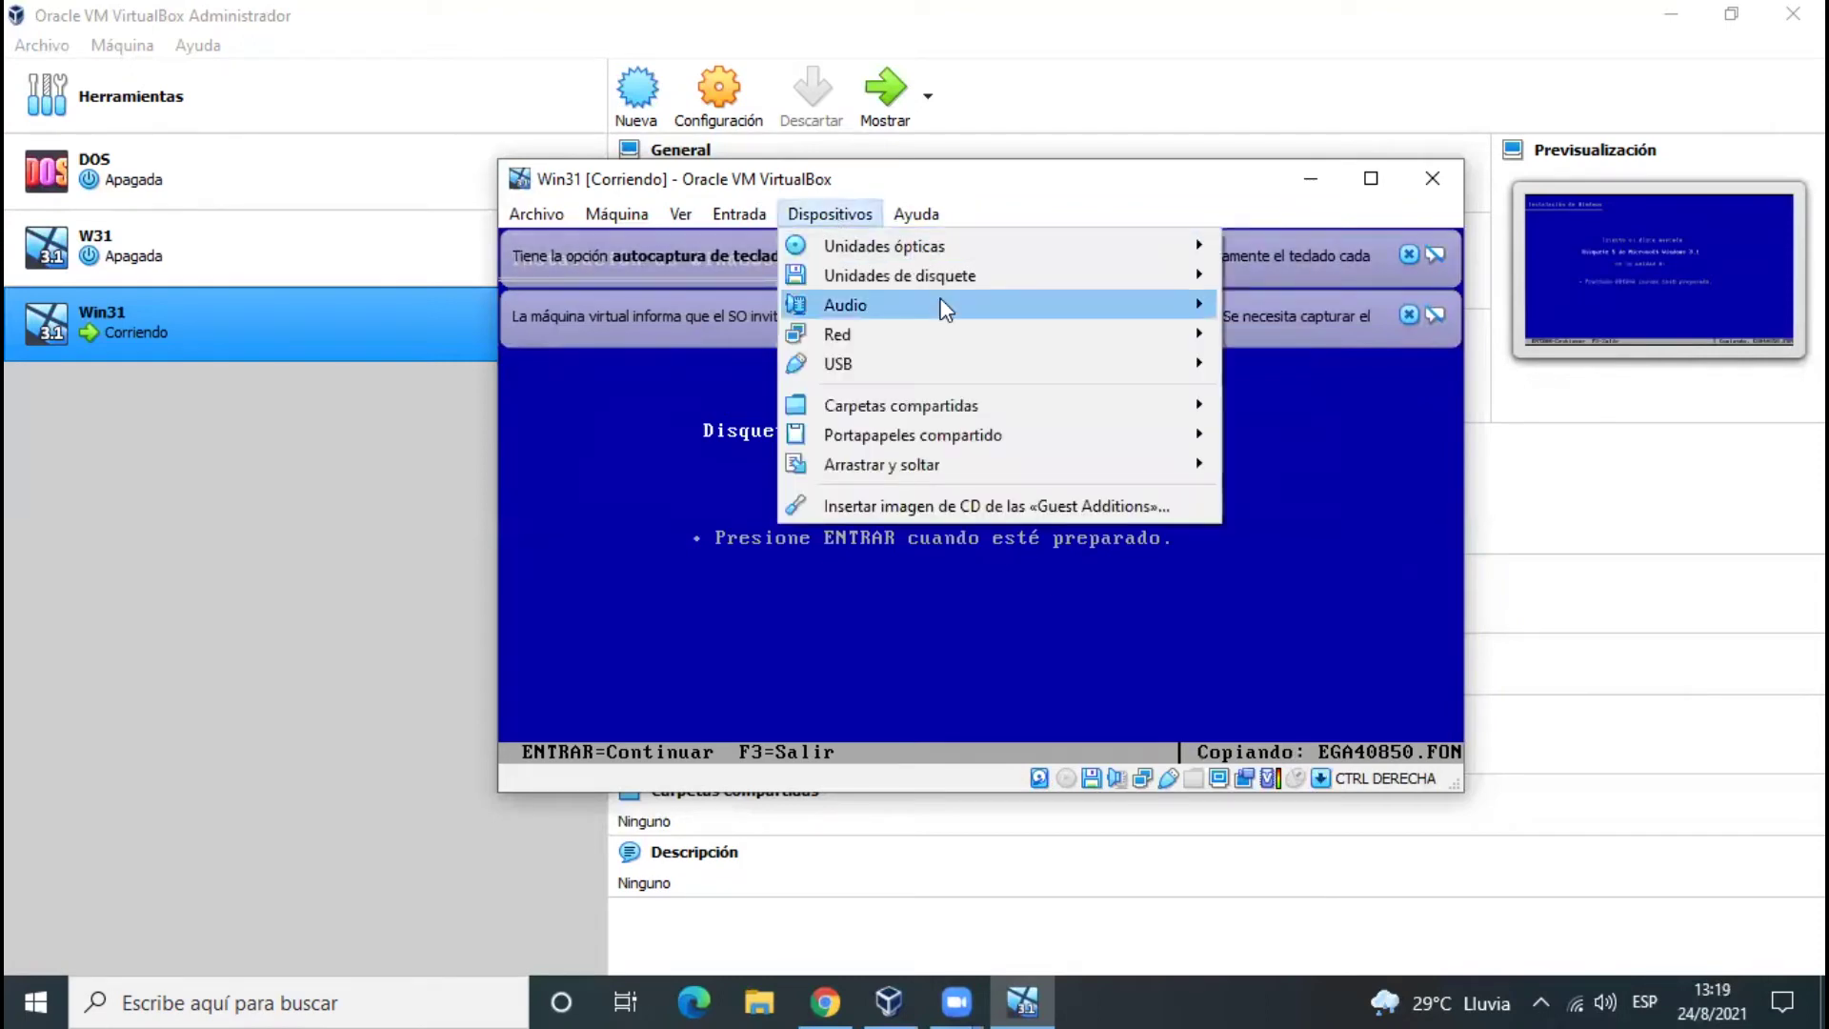
pyautogui.moveTo(935, 284)
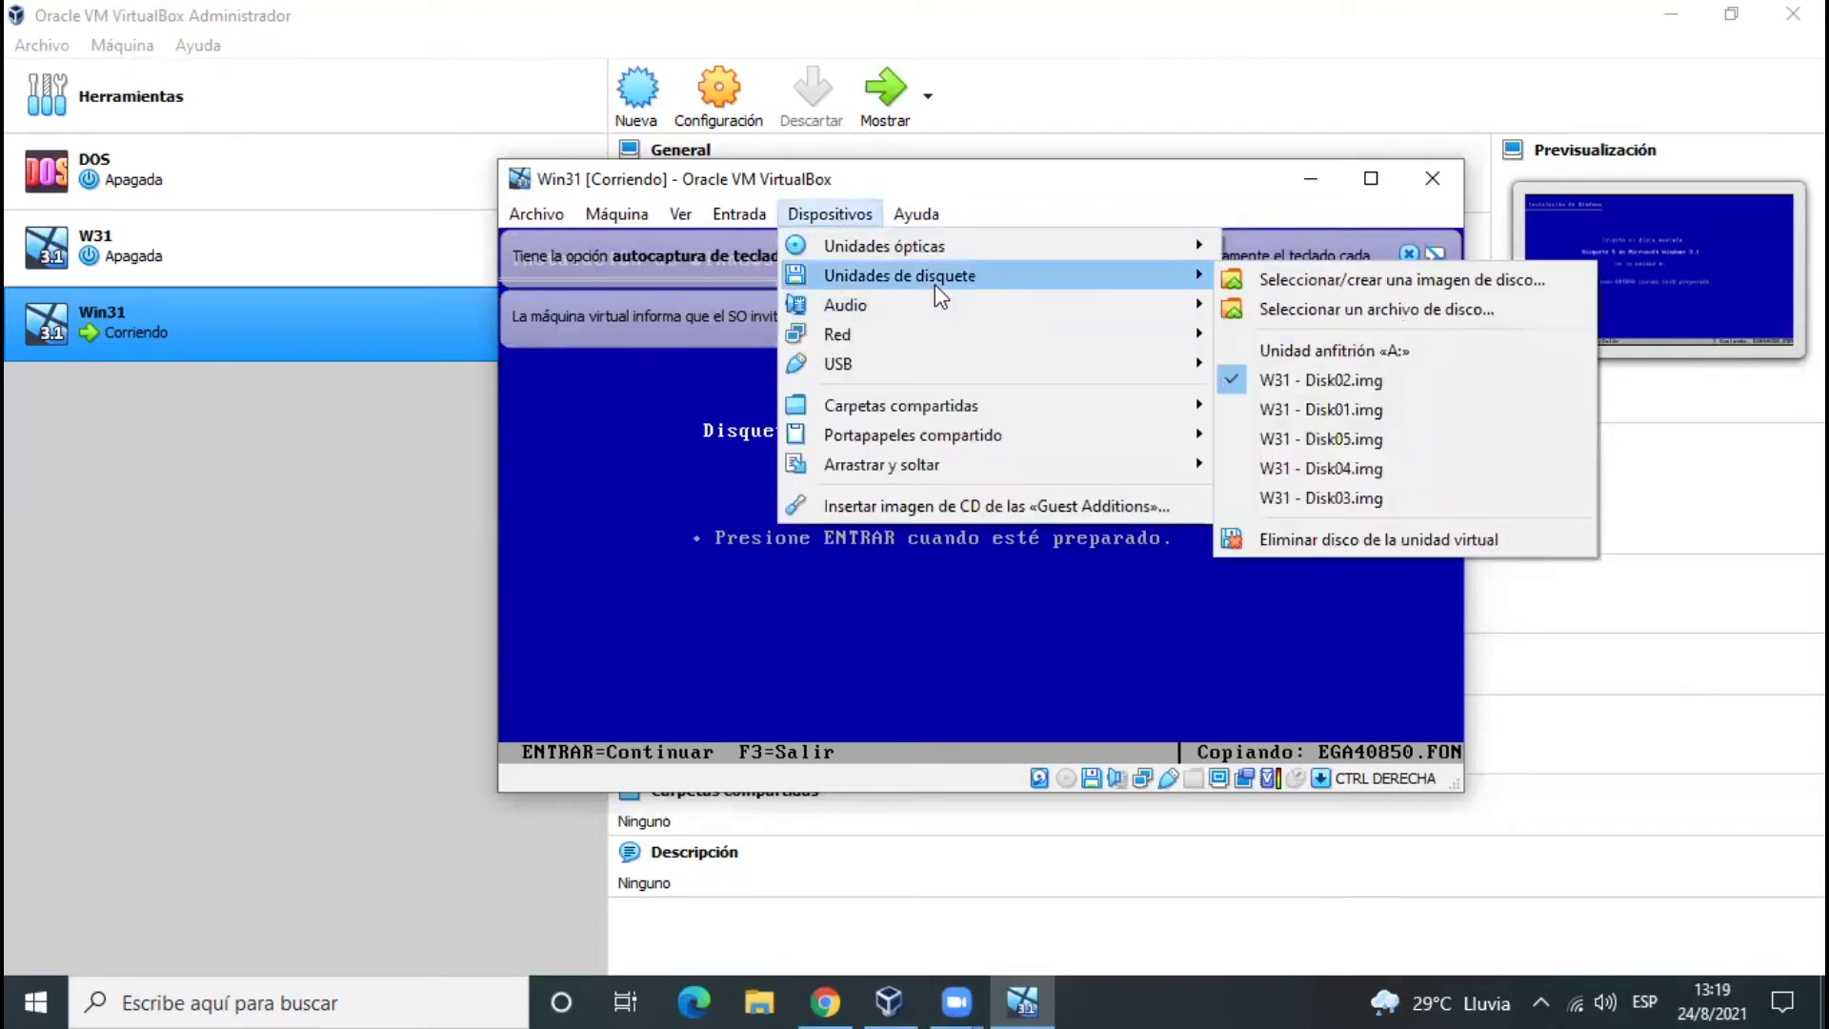
pyautogui.click(1412, 306)
pyautogui.click(891, 520)
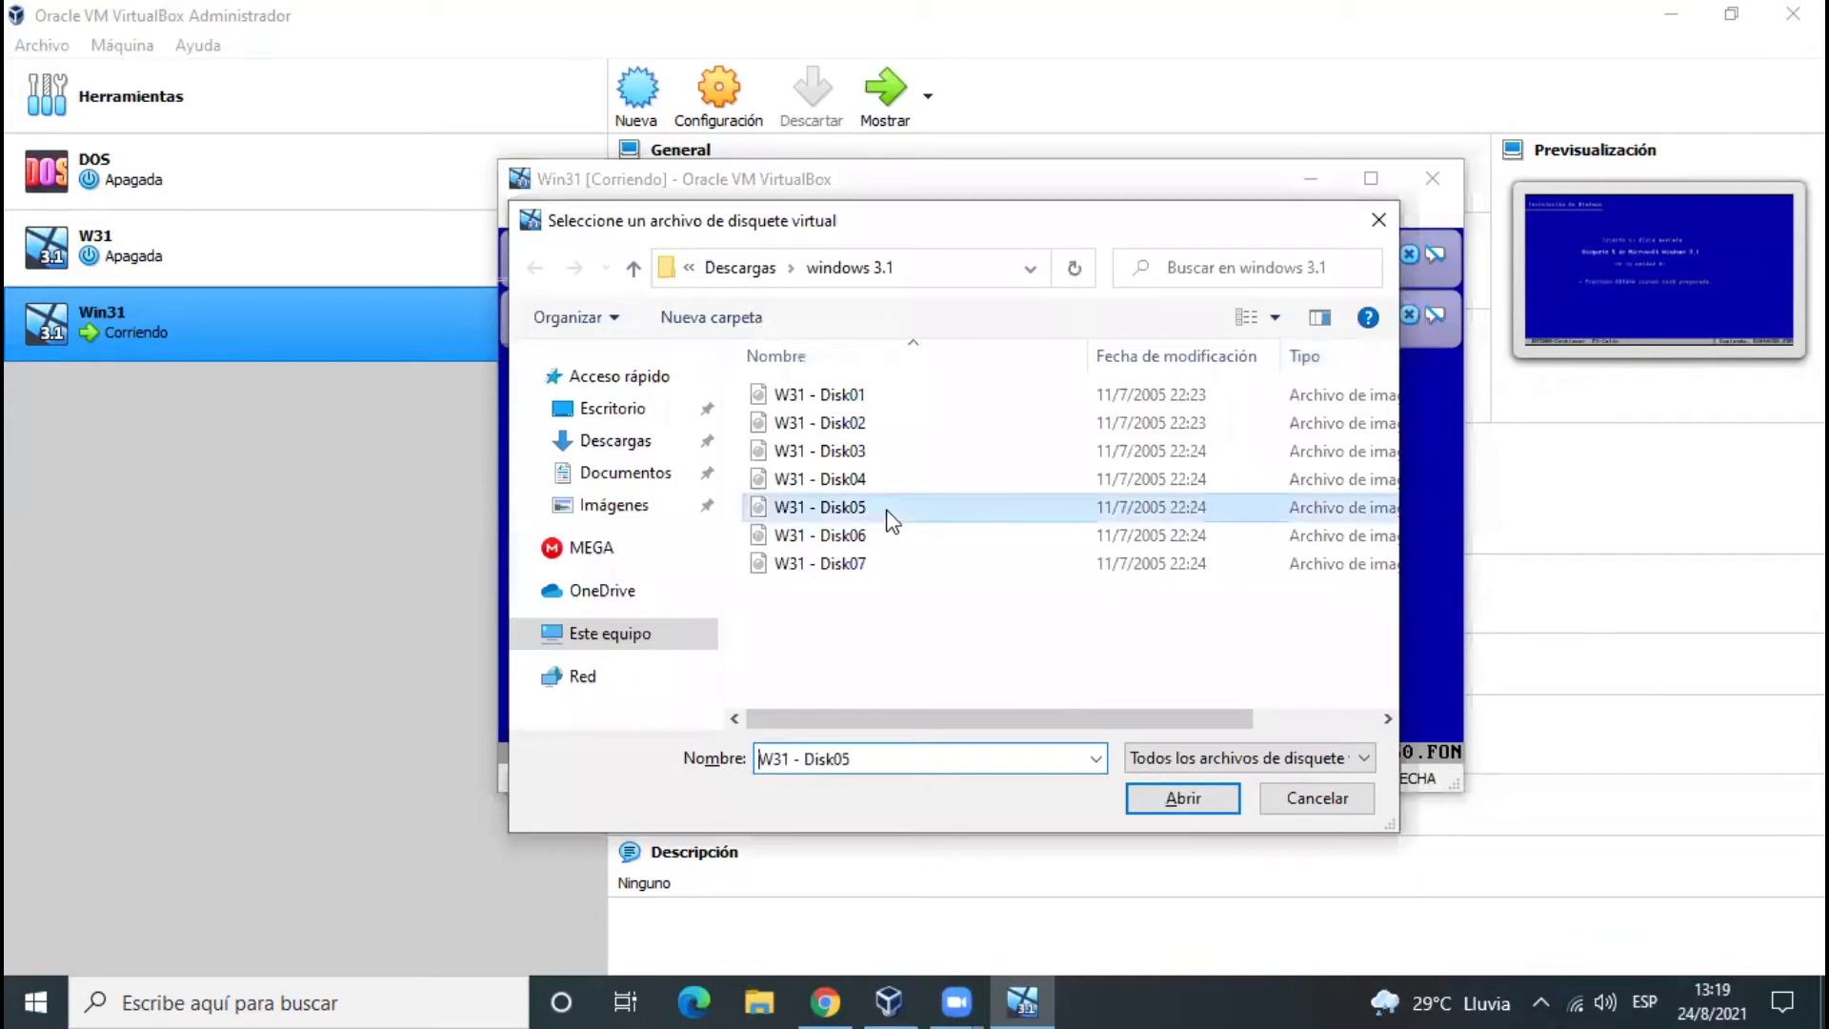
pyautogui.click(1181, 799)
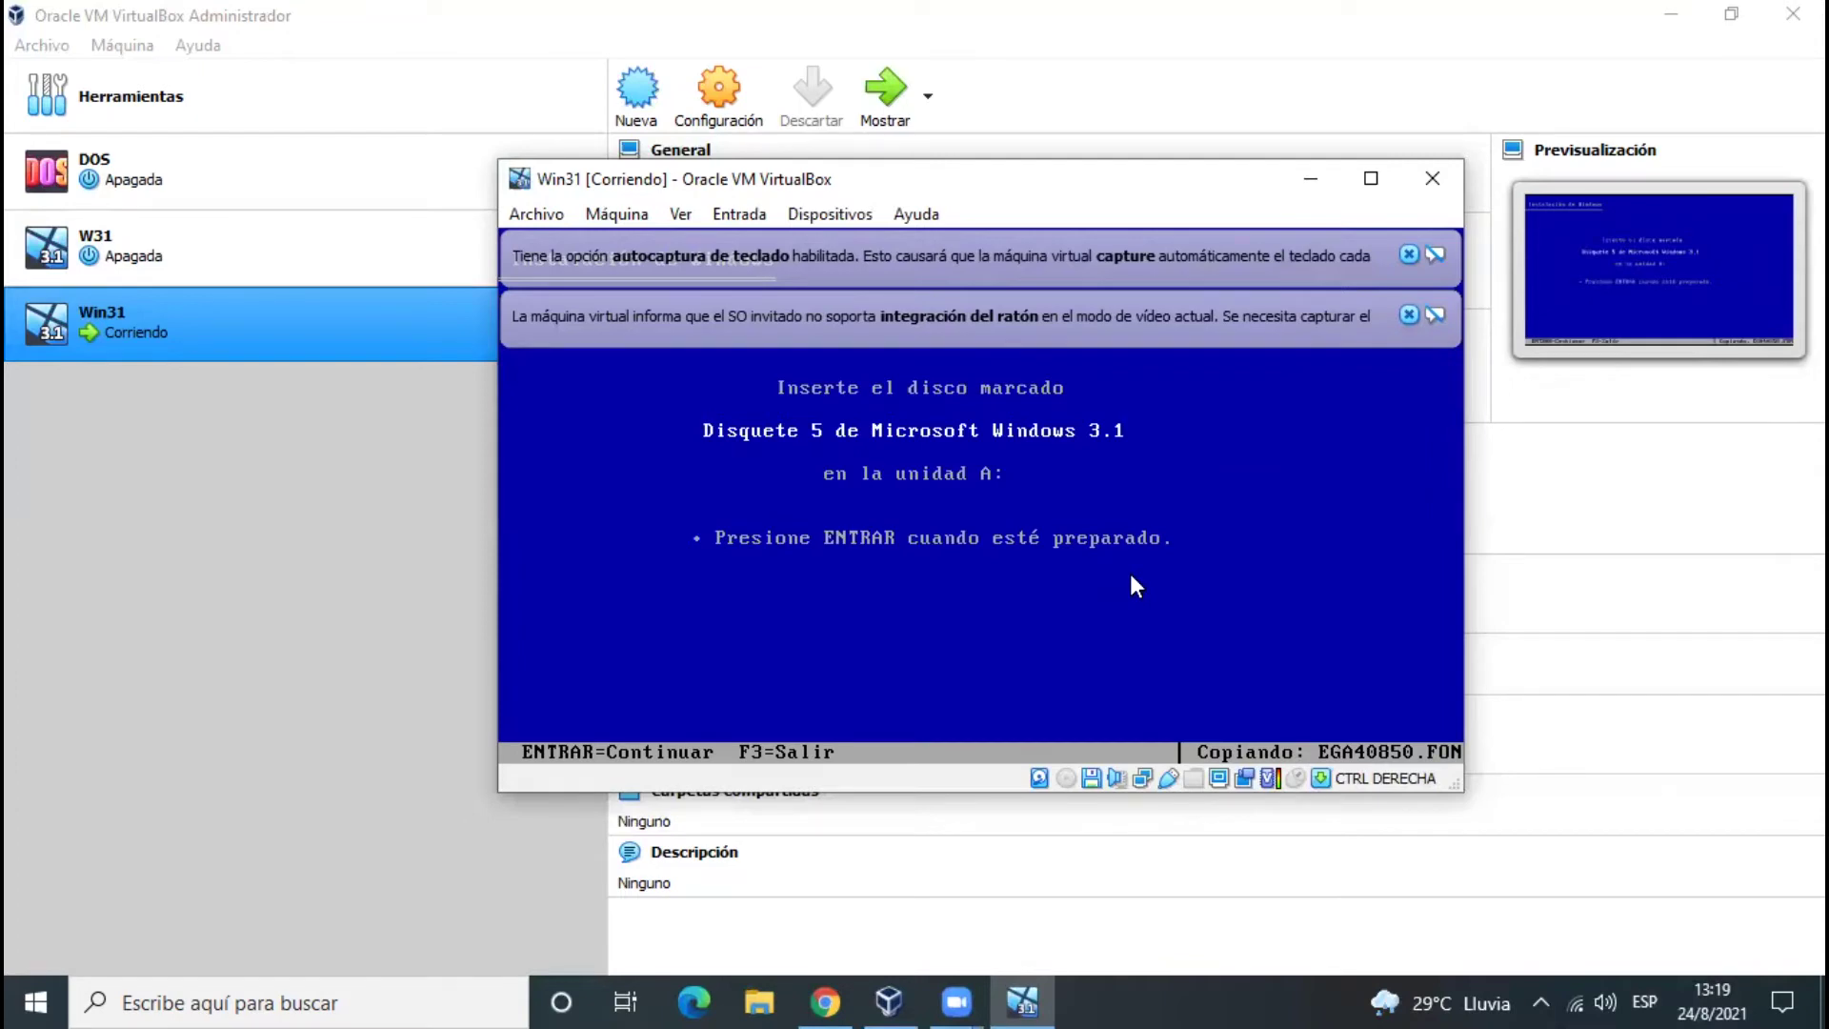
pyautogui.press('Return')
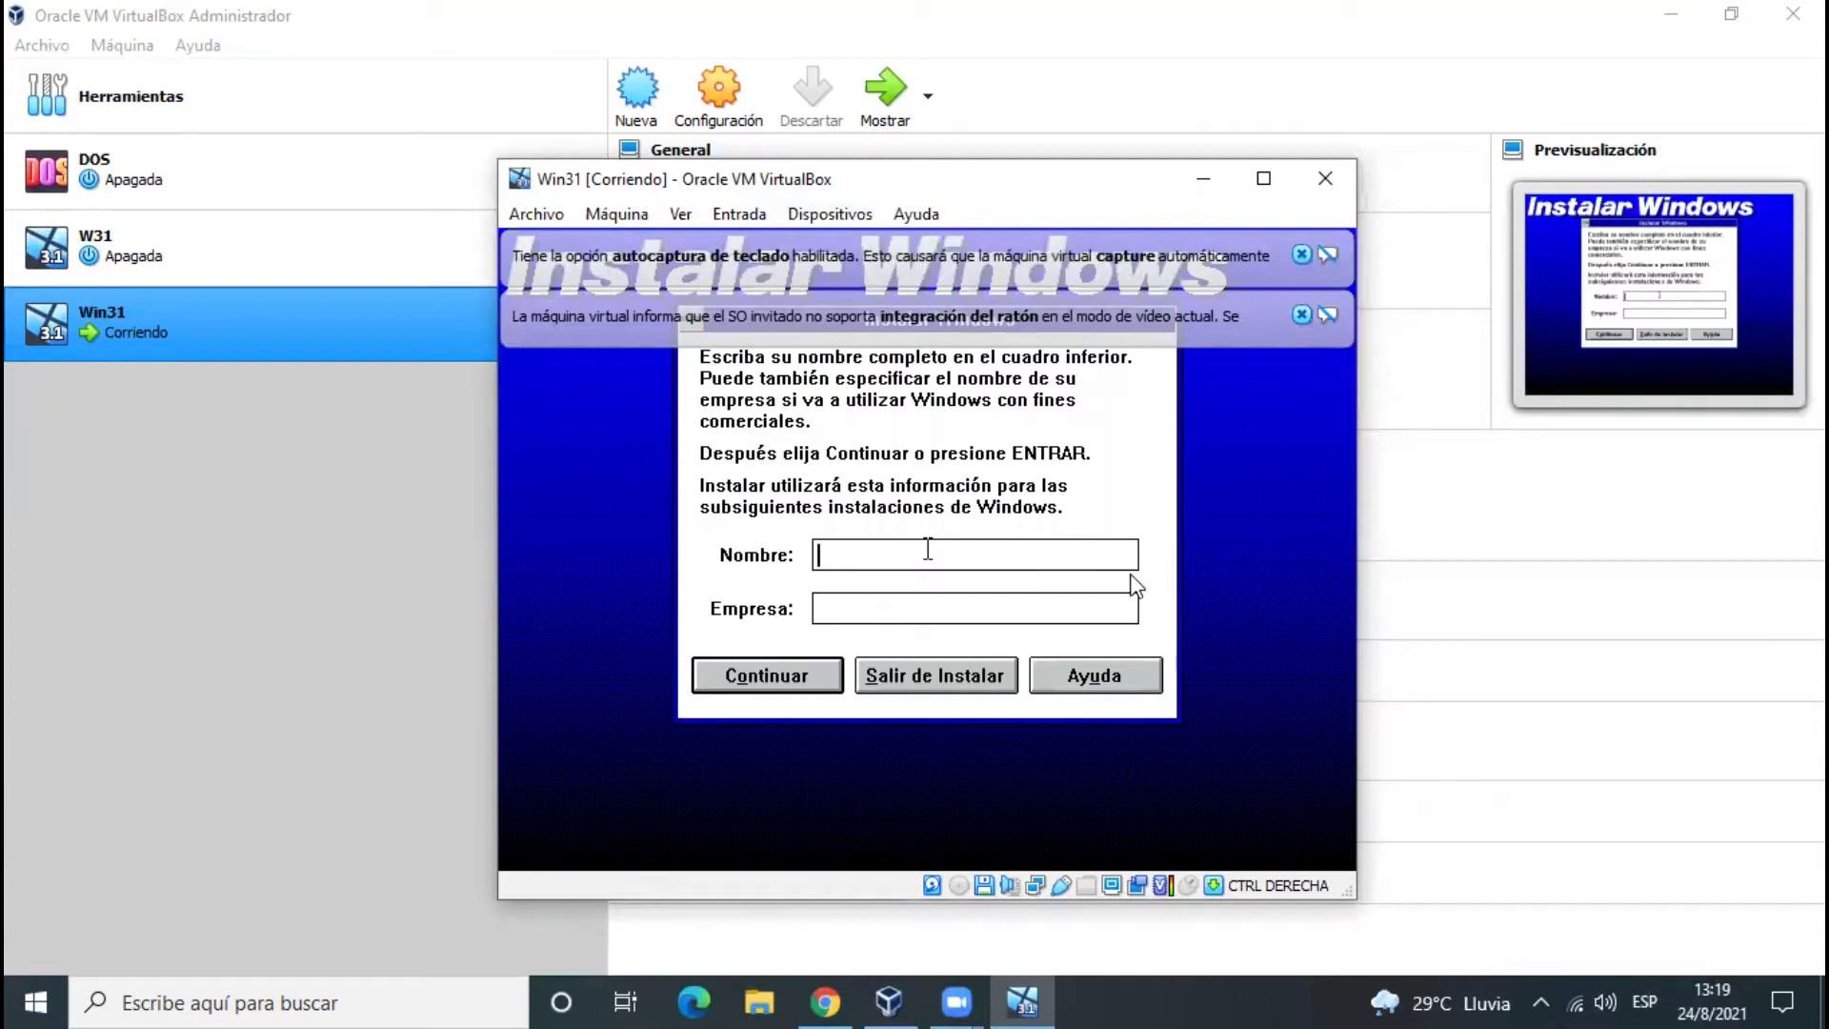
# Step: Register Windows with the user's name and the company Universidad, and confirm the entered information
pyautogui.write('samuekl')
pyautogui.press('BackSpace')
pyautogui.press('BackSpace')
pyautogui.write('l')
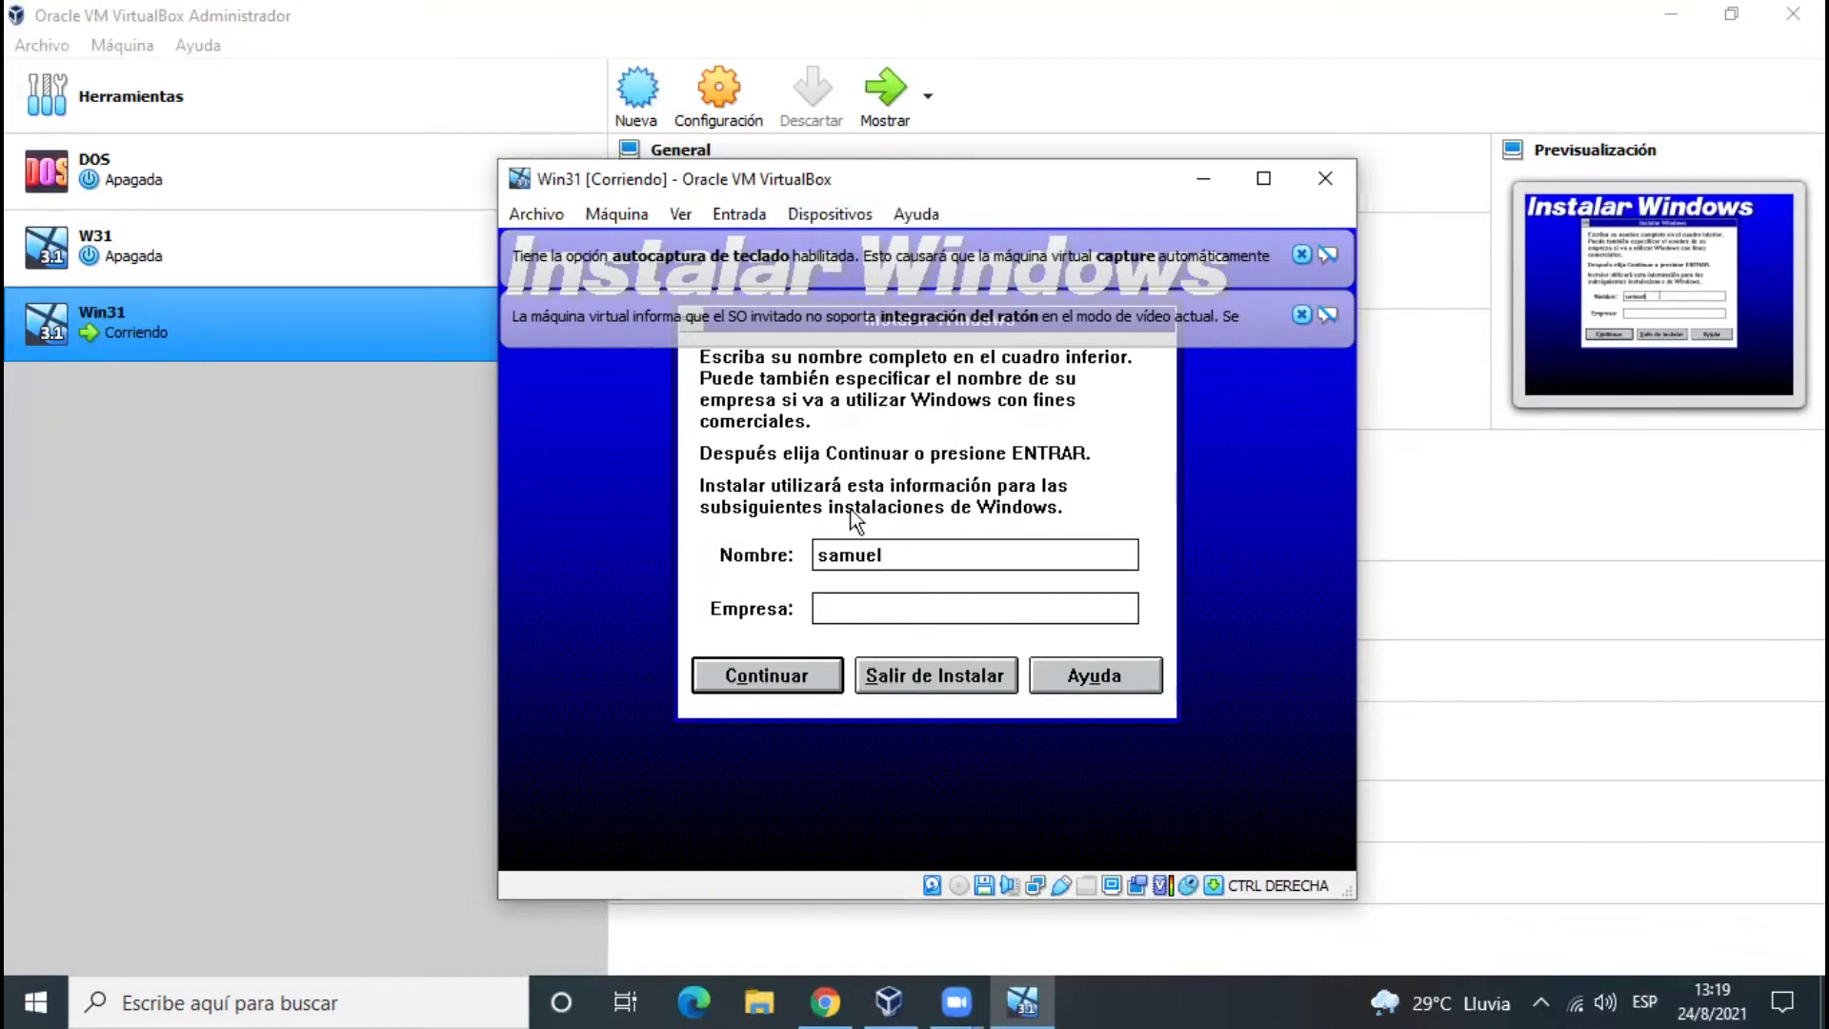
pyautogui.click(894, 608)
pyautogui.write('Universidad')
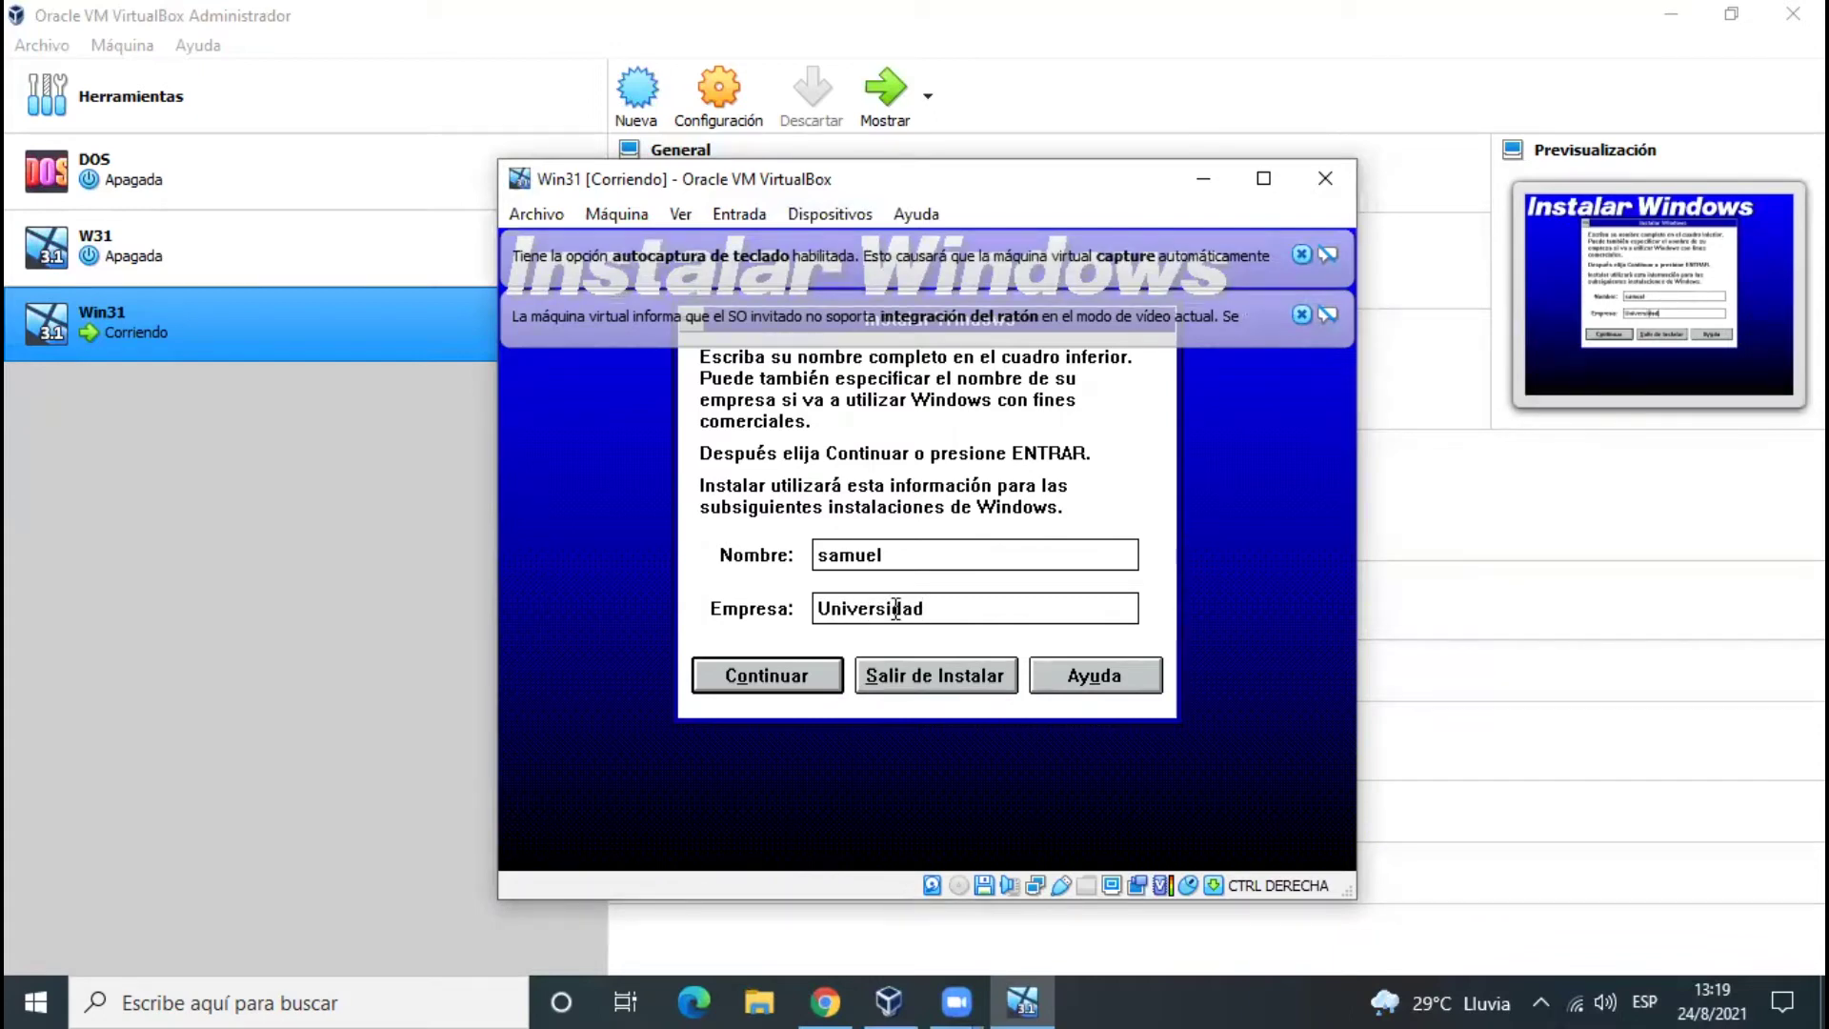
pyautogui.click(783, 667)
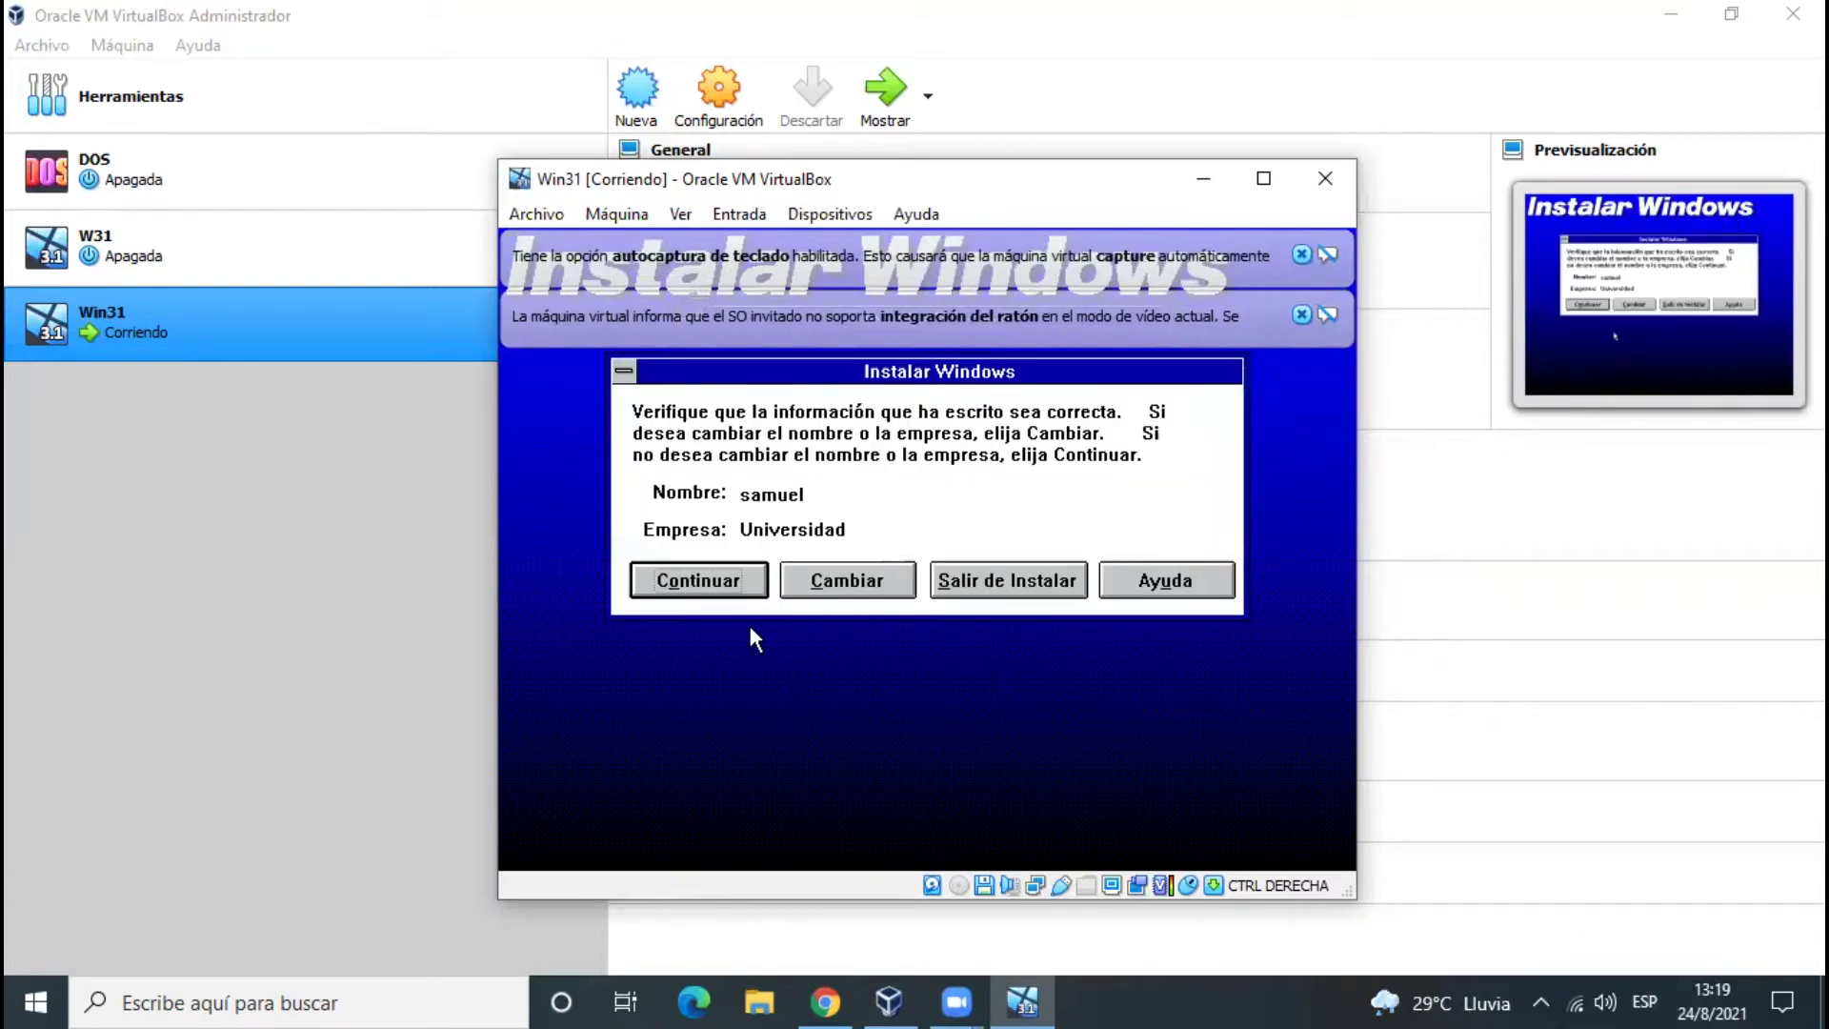
pyautogui.click(712, 586)
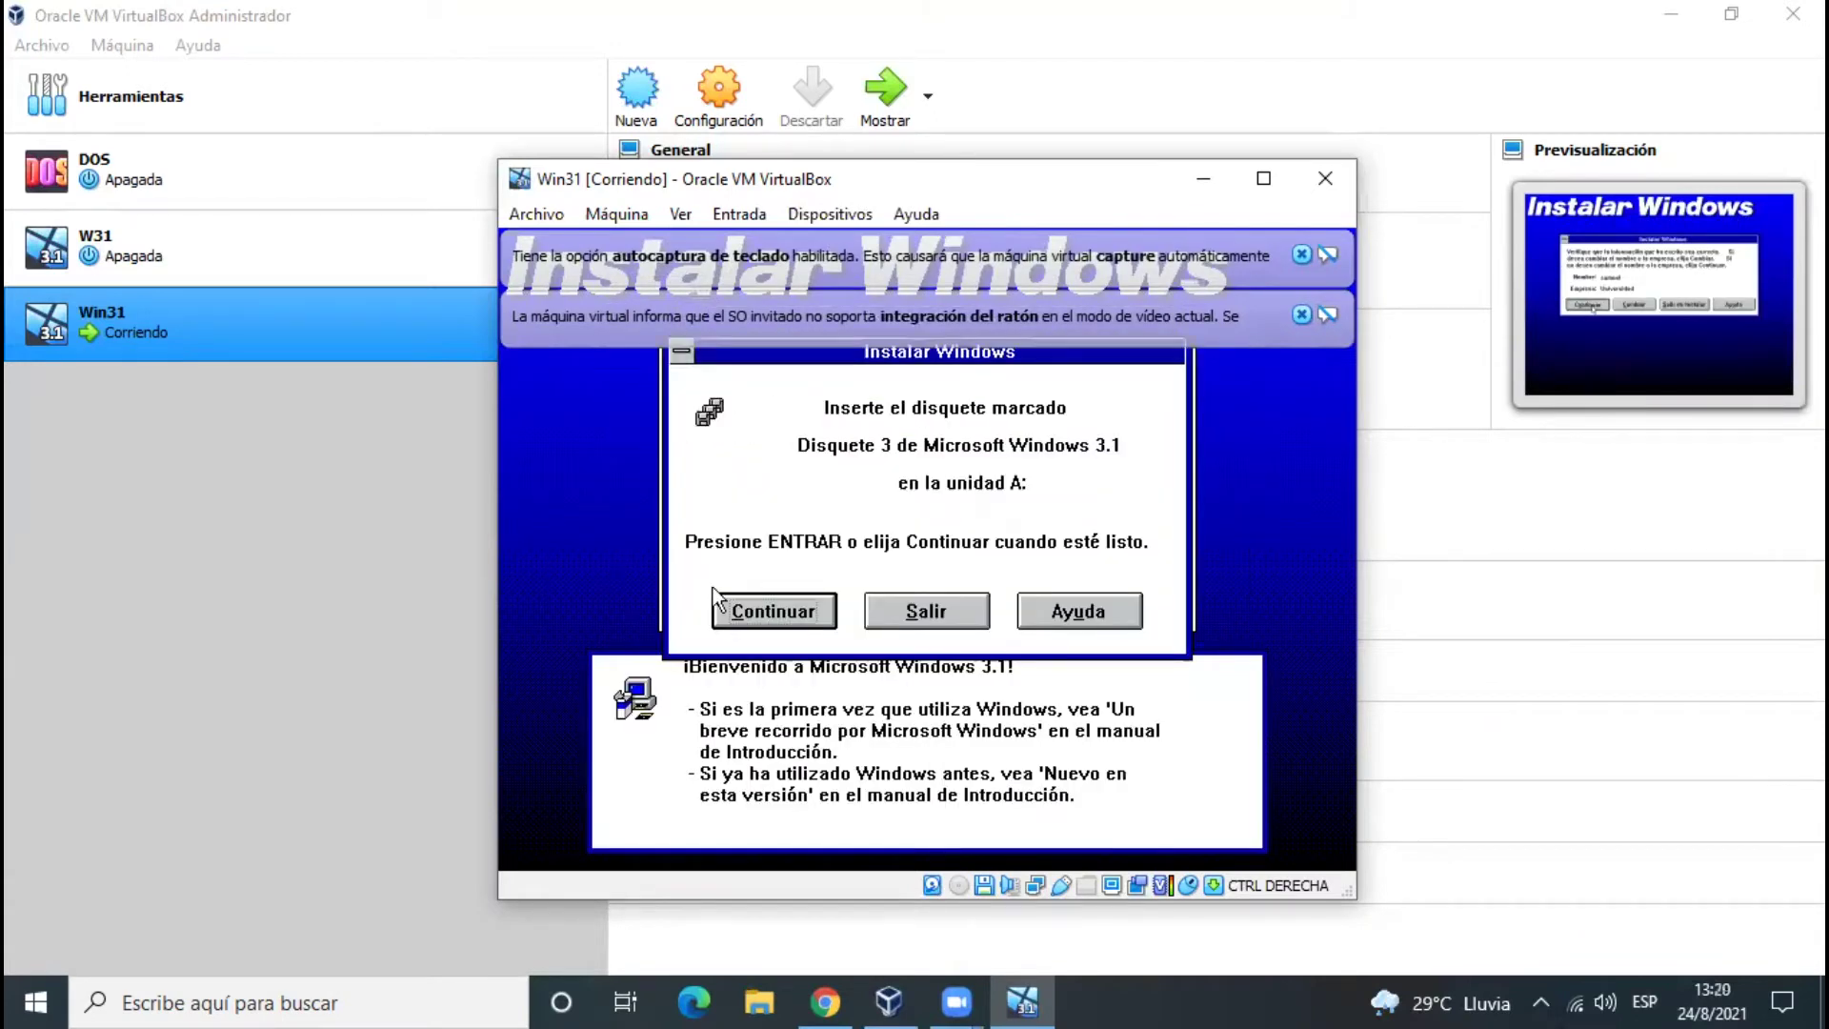
# Step: Load the W31 - Disk03 image into the virtual floppy drive and continue the Windows installation
pyautogui.click(846, 215)
pyautogui.moveTo(886, 280)
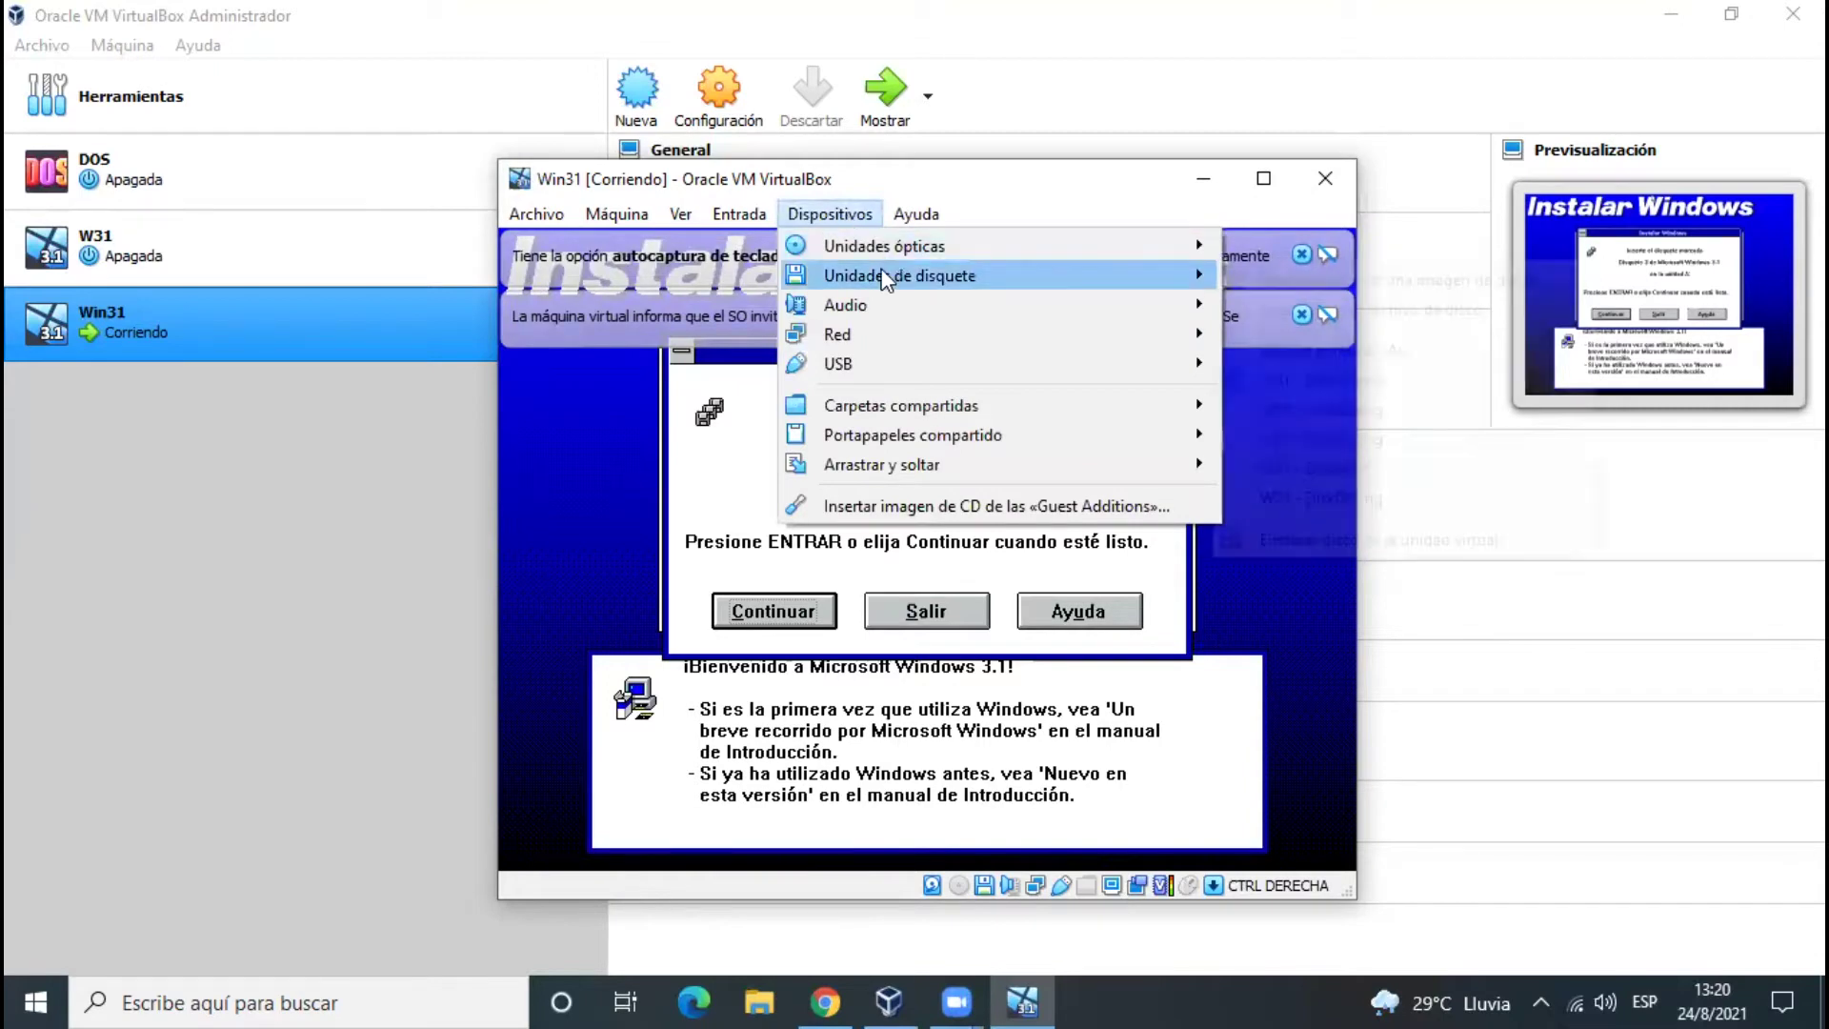
pyautogui.click(1320, 302)
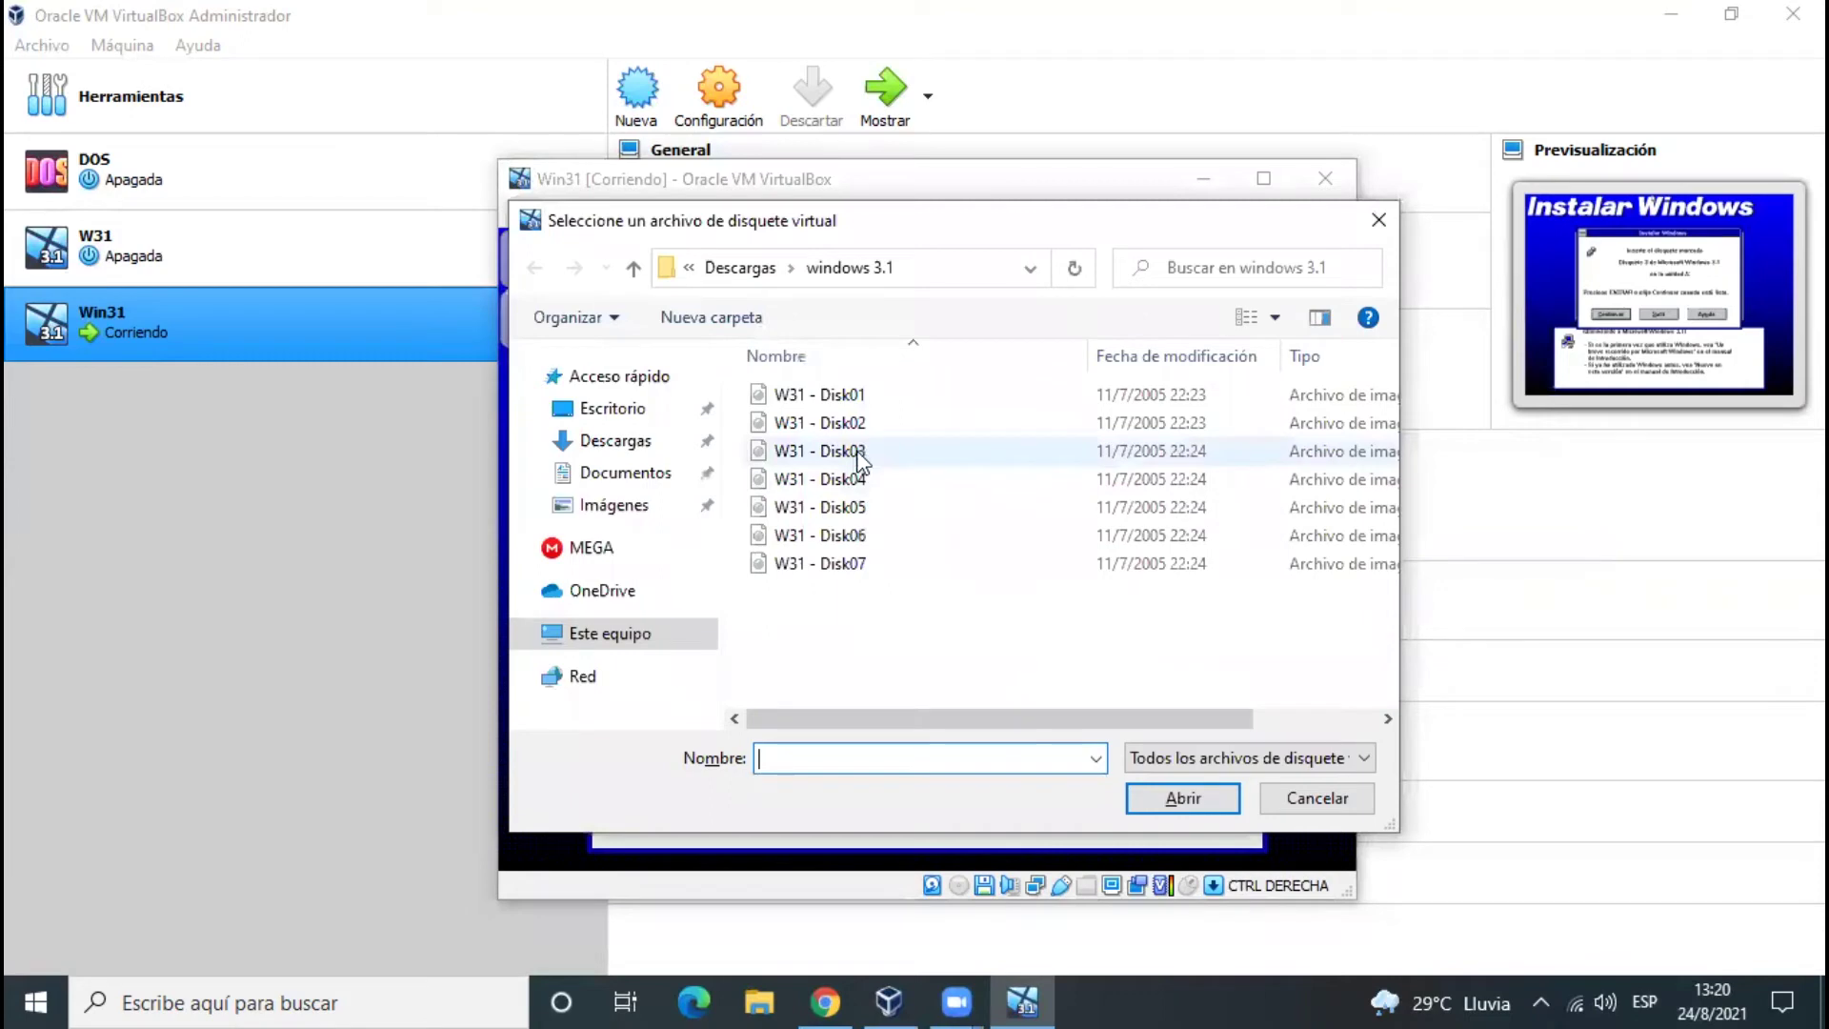
pyautogui.click(860, 456)
pyautogui.click(1194, 791)
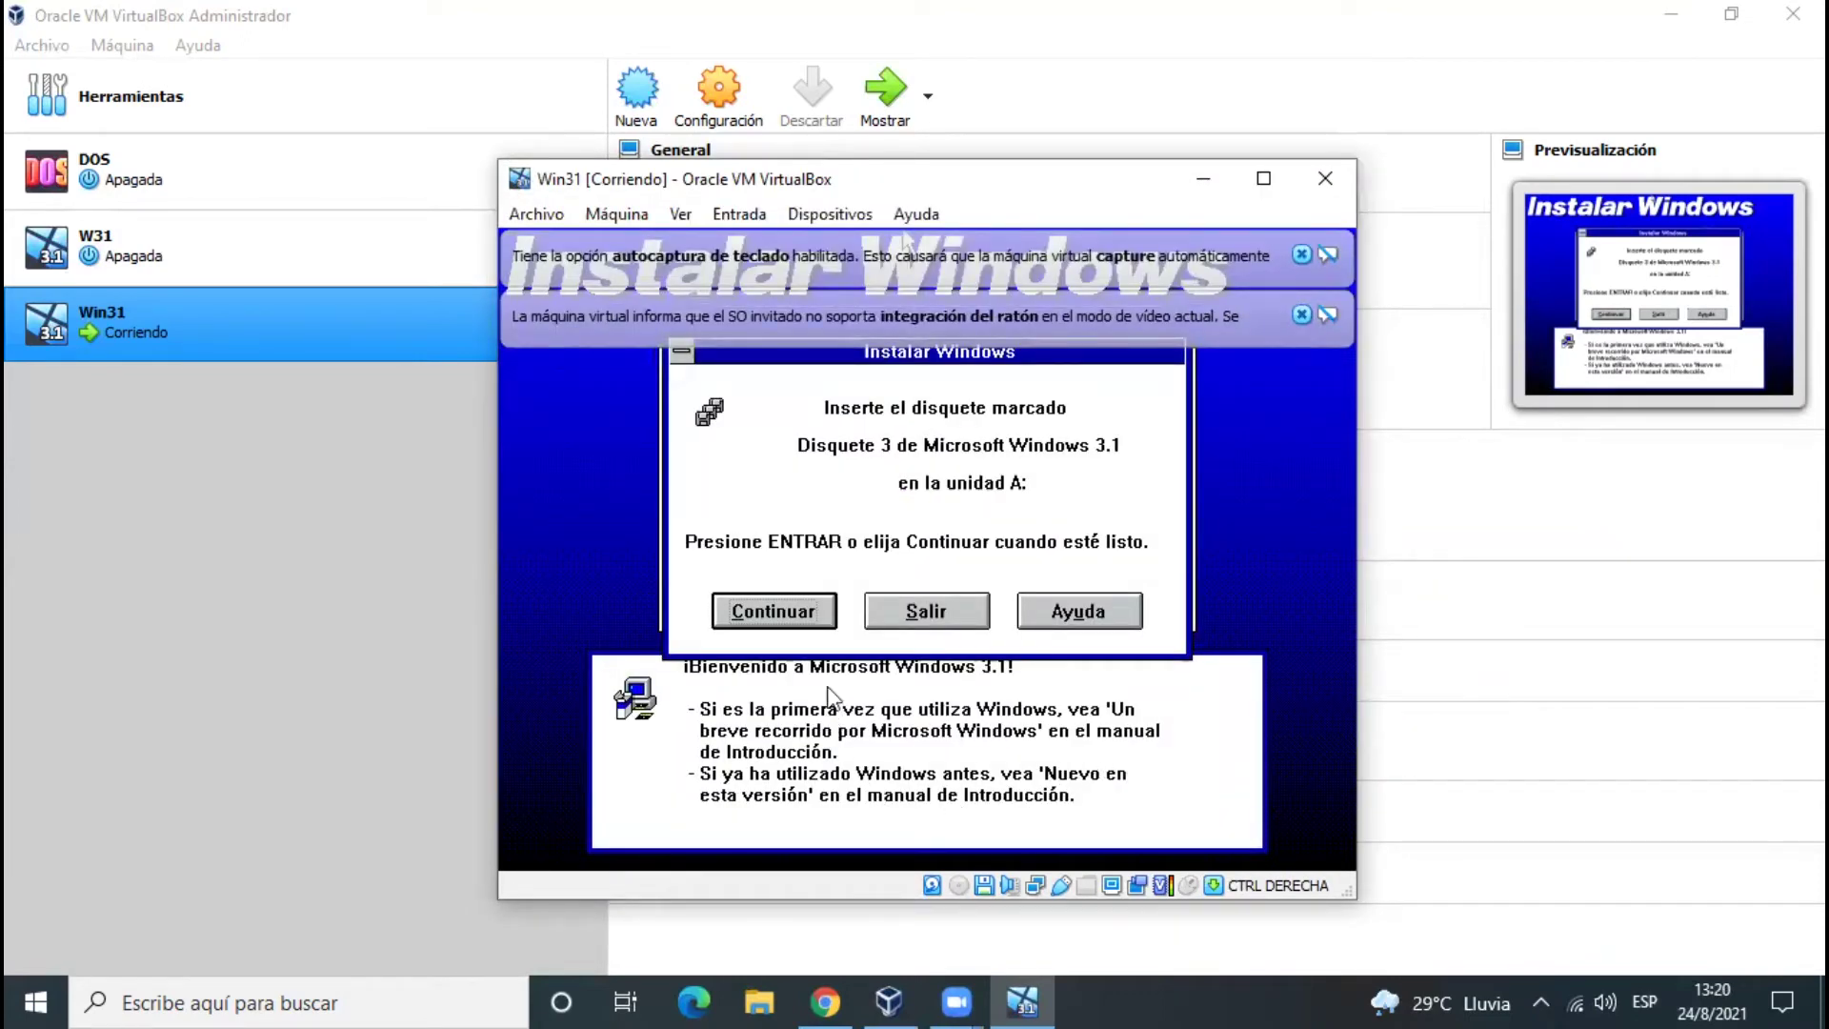
pyautogui.click(801, 624)
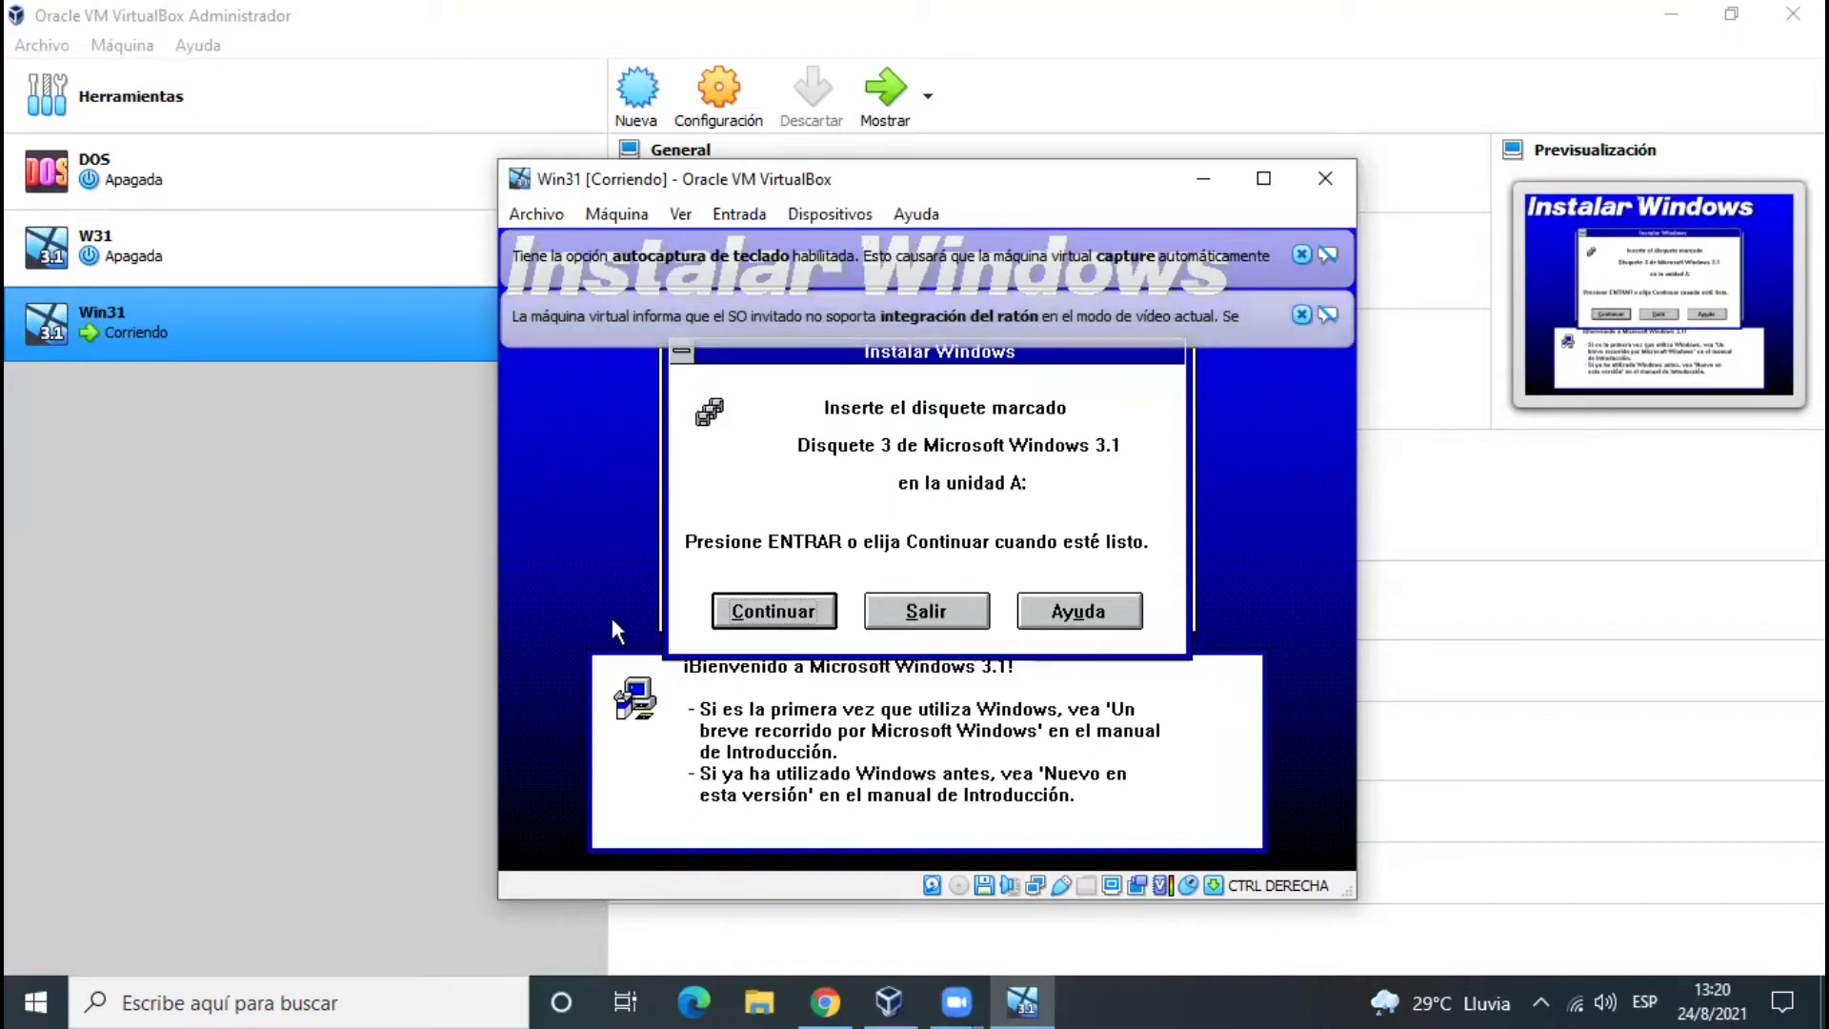
pyautogui.press('Return')
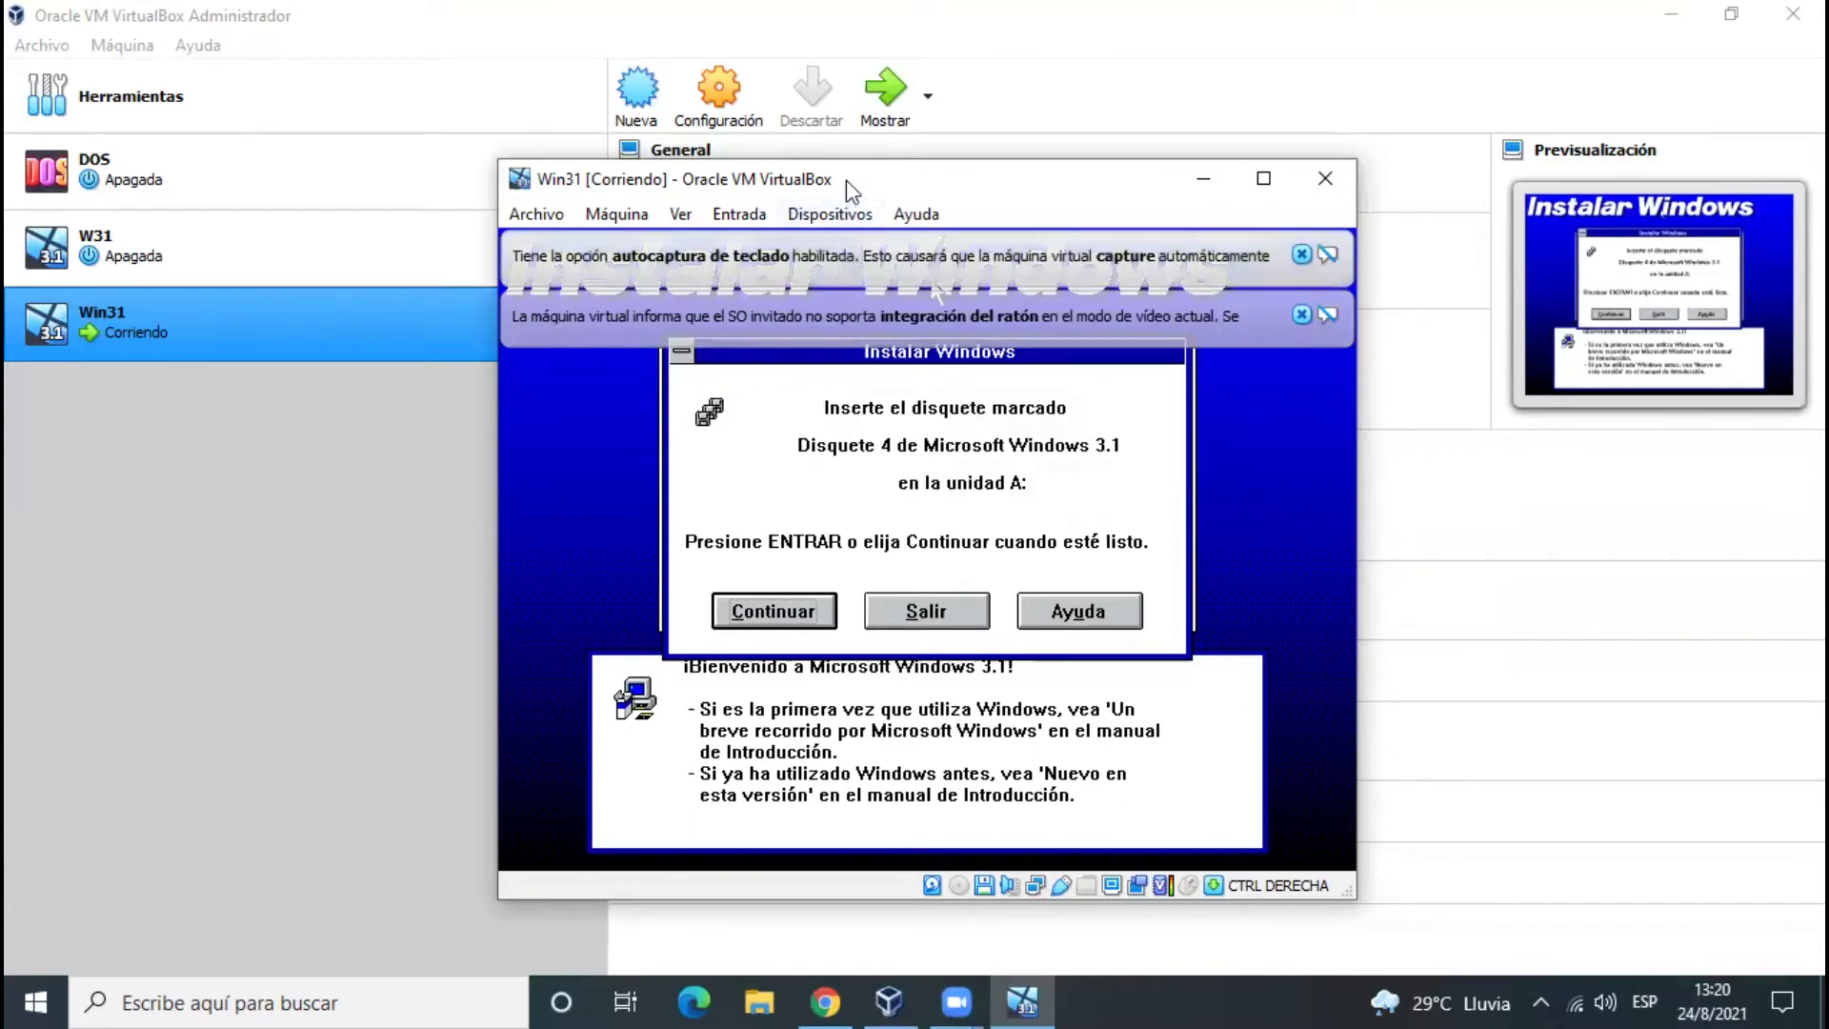
# Step: Load the W31 - Disk04 image into the virtual floppy drive and continue the Windows installation
pyautogui.click(852, 211)
pyautogui.moveTo(886, 278)
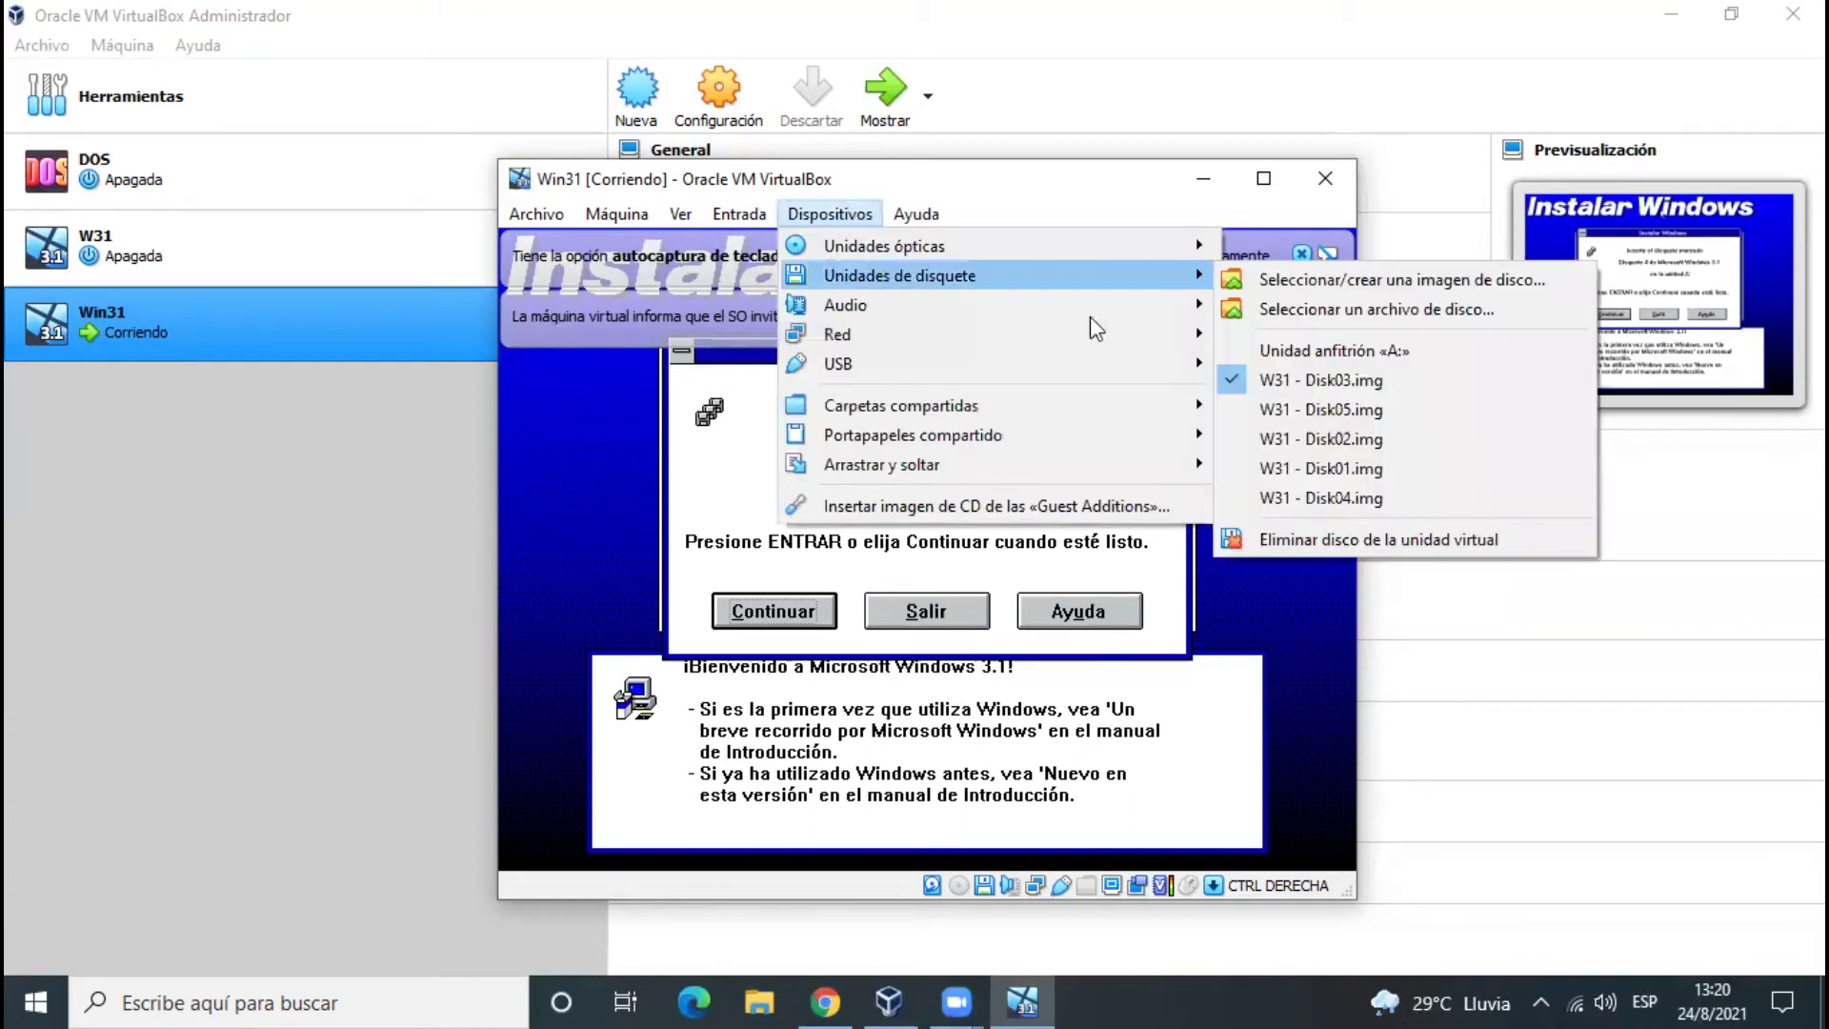
pyautogui.click(1307, 313)
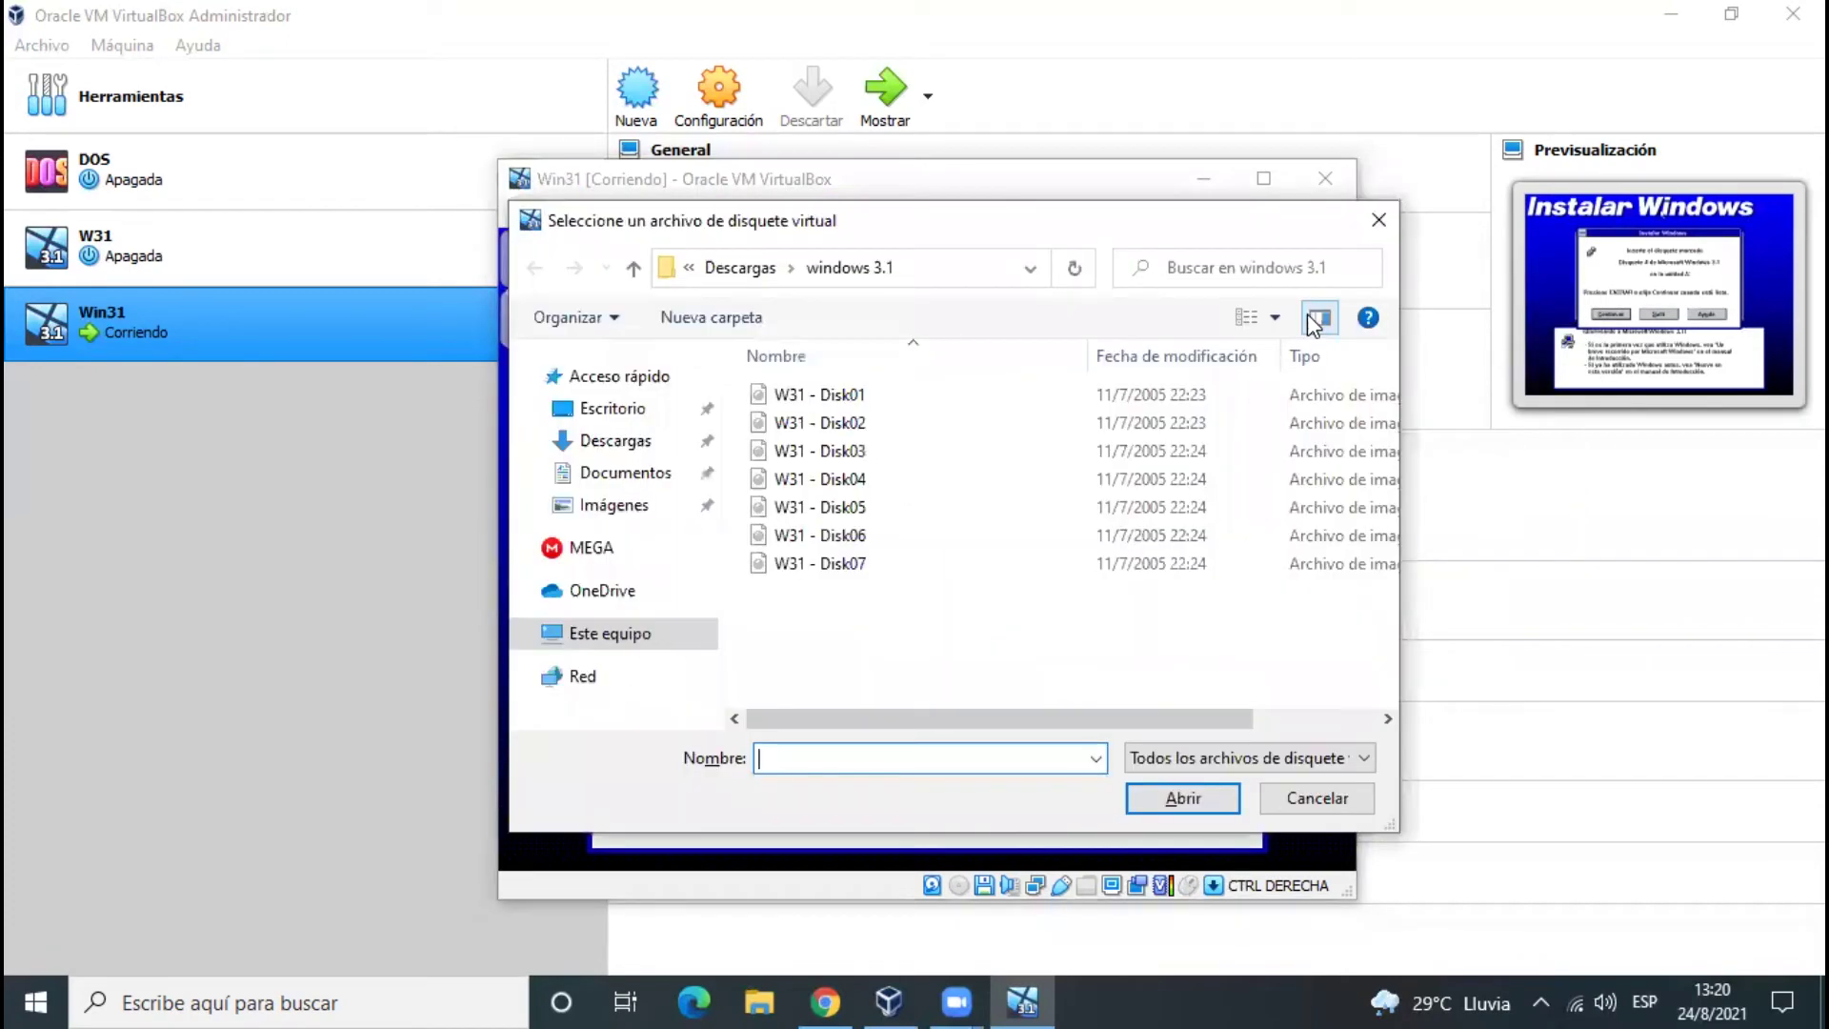
pyautogui.doubleClick(866, 485)
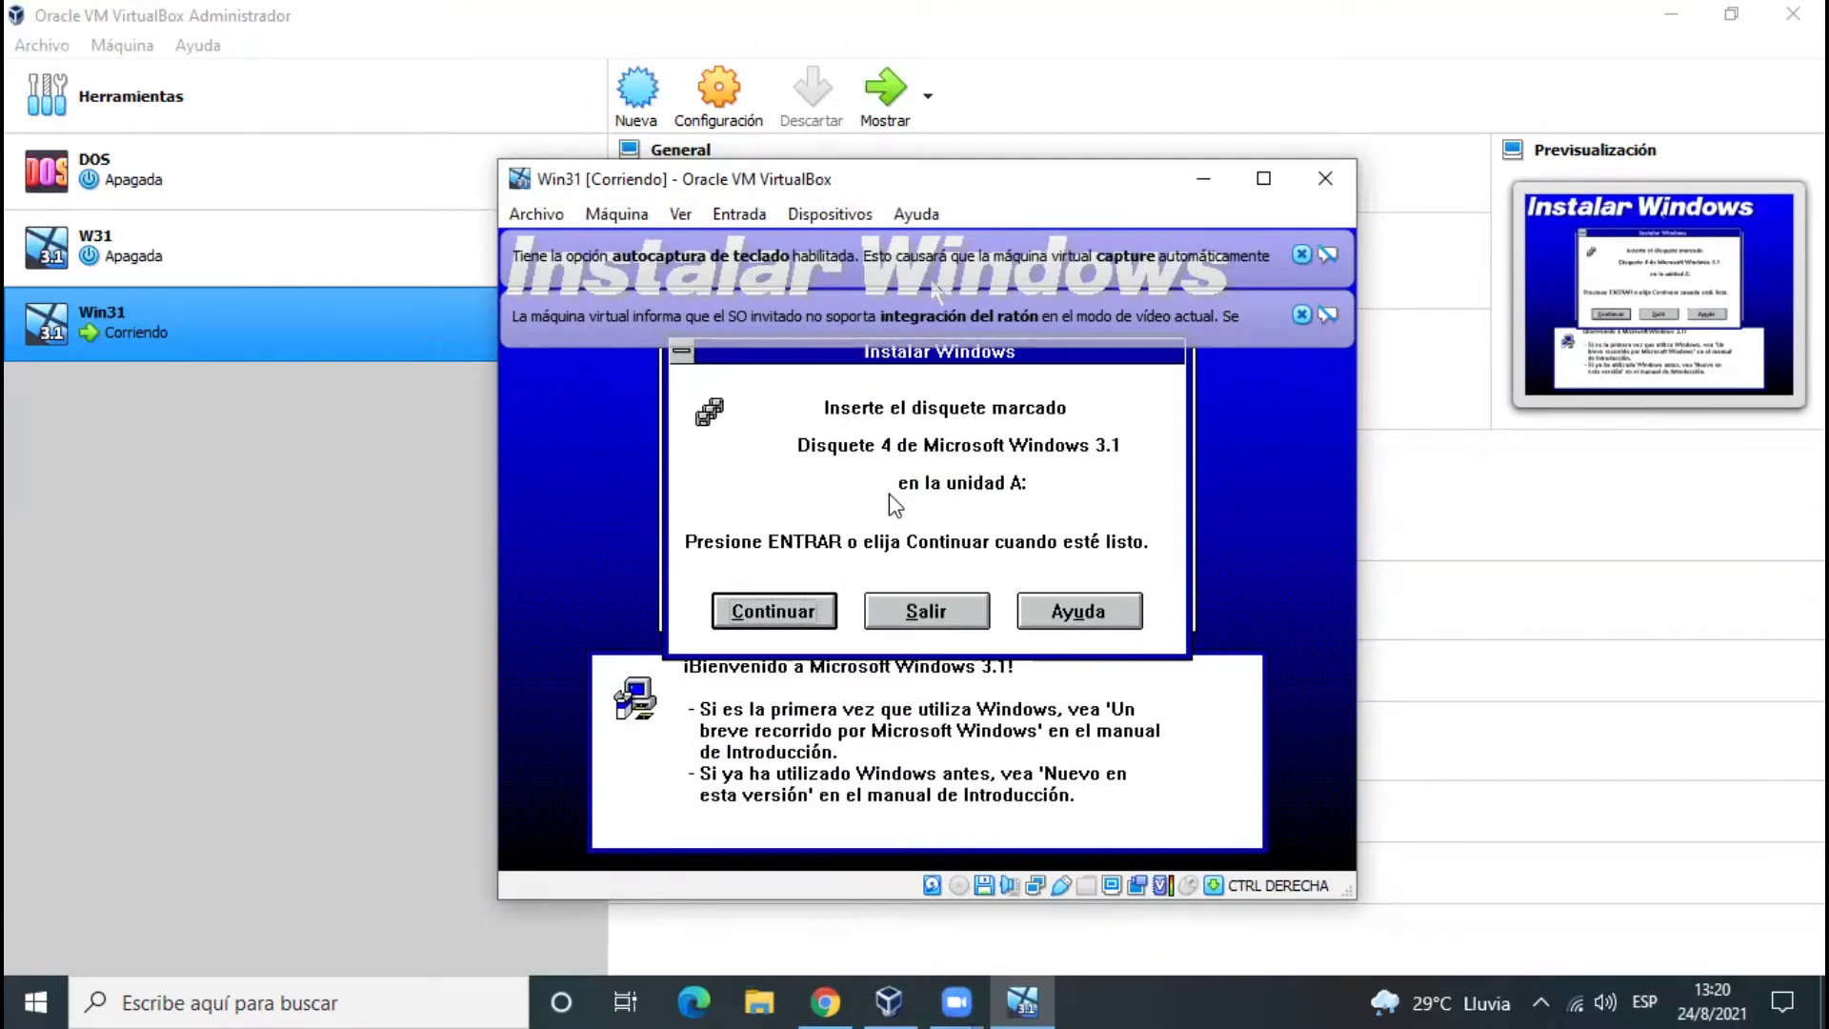
pyautogui.press('Return')
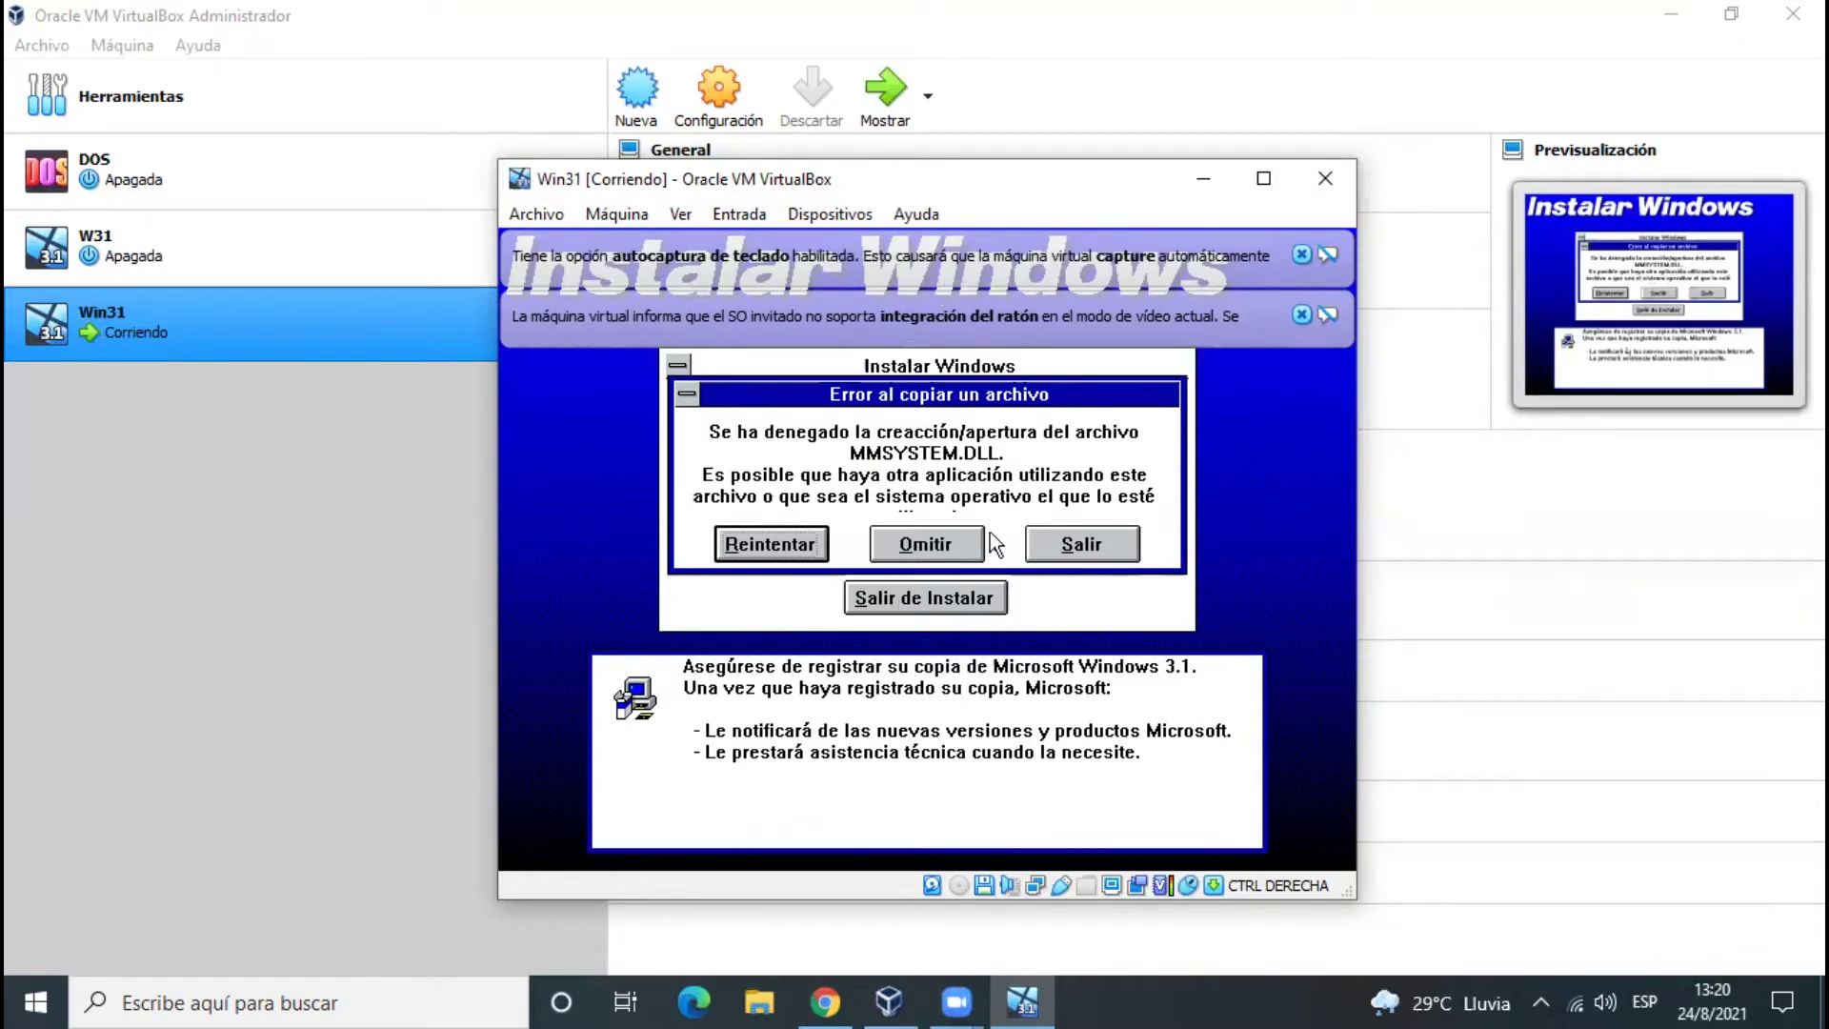
# Step: Skip copying the MMSYSTEM.DLL file and dismiss the keyboard capture and mouse integration notifications
pyautogui.click(947, 539)
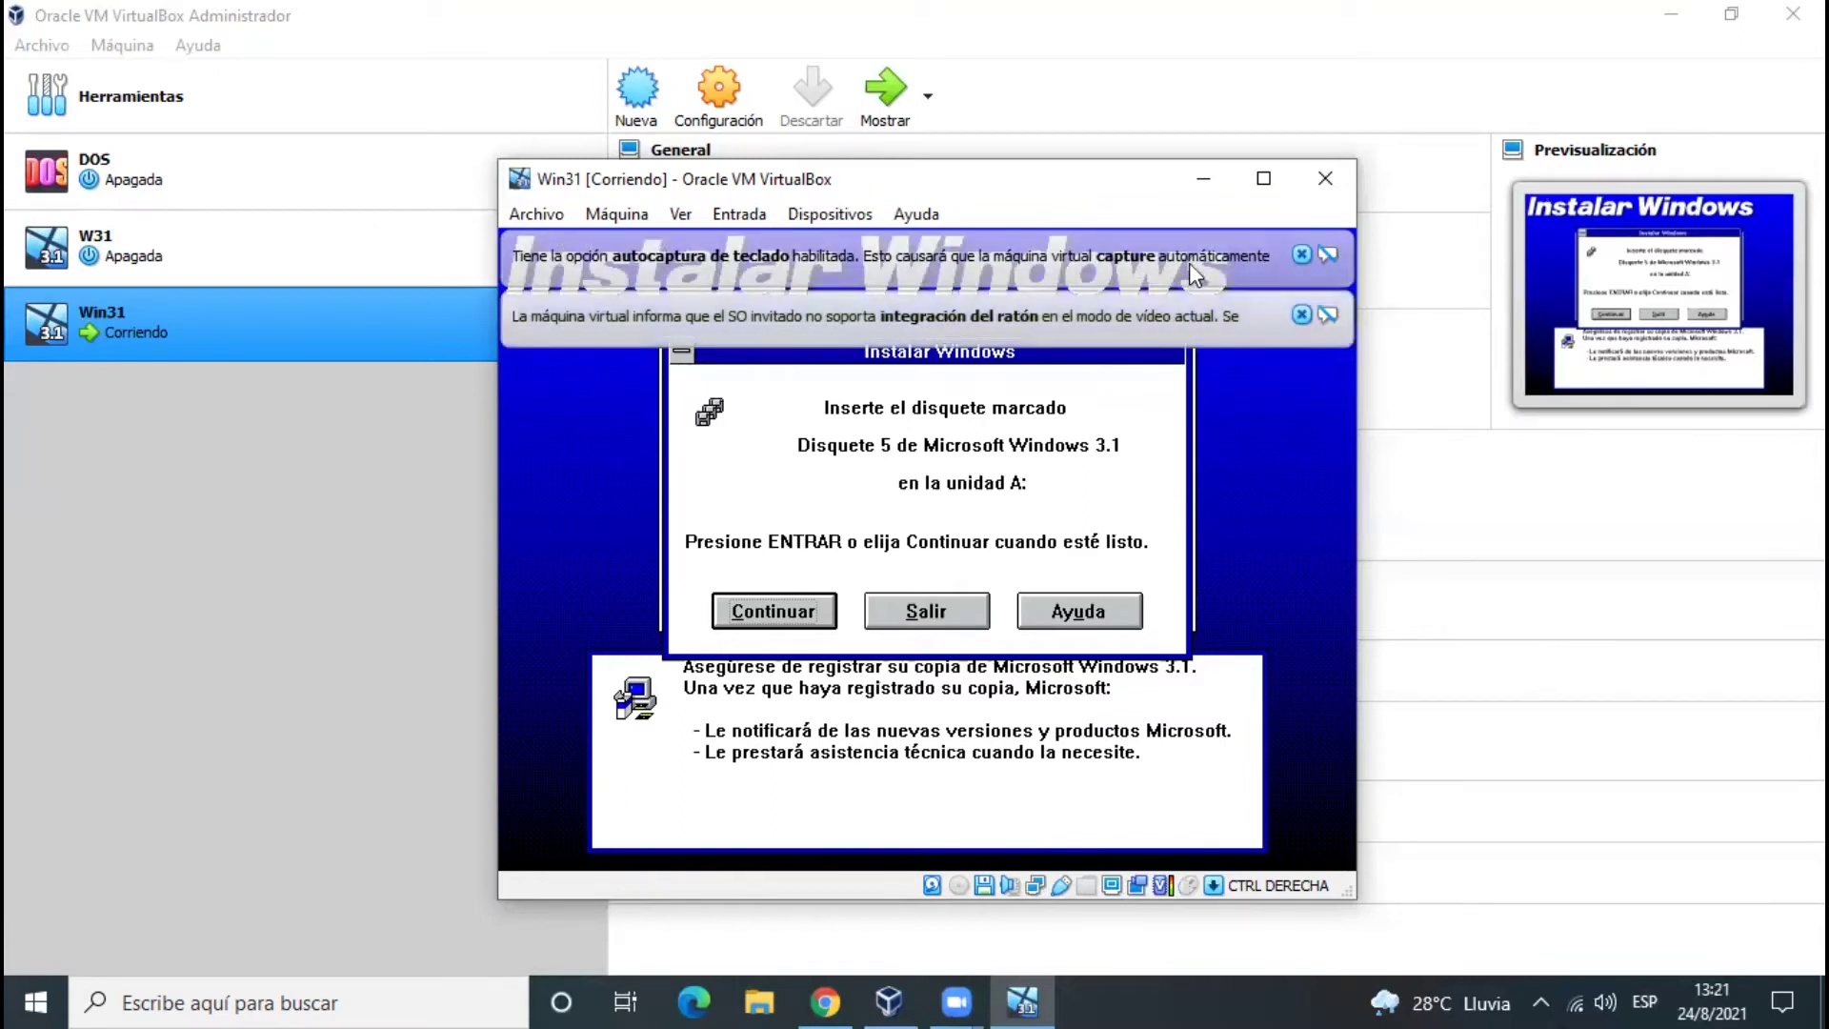
pyautogui.click(1301, 255)
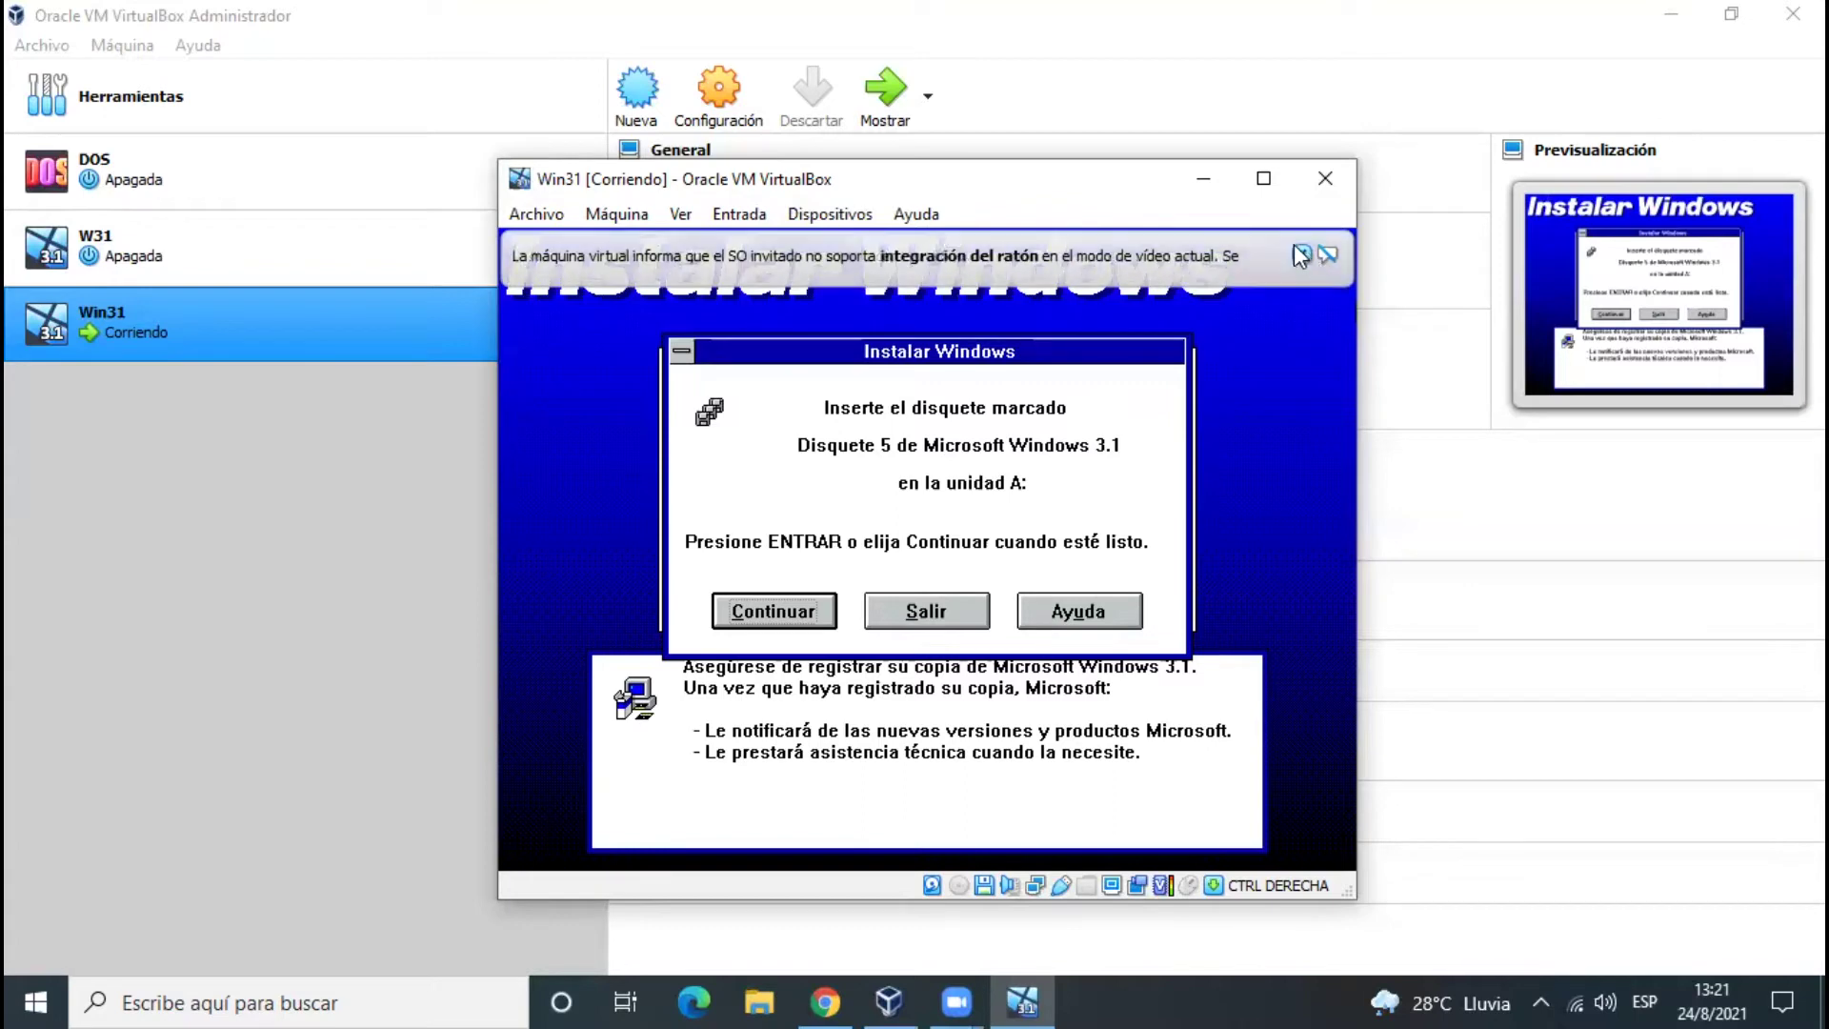
pyautogui.click(1302, 255)
# Step: Load the W31 - Disk05 image into the virtual floppy drive again and continue copying the Windows files
pyautogui.click(848, 215)
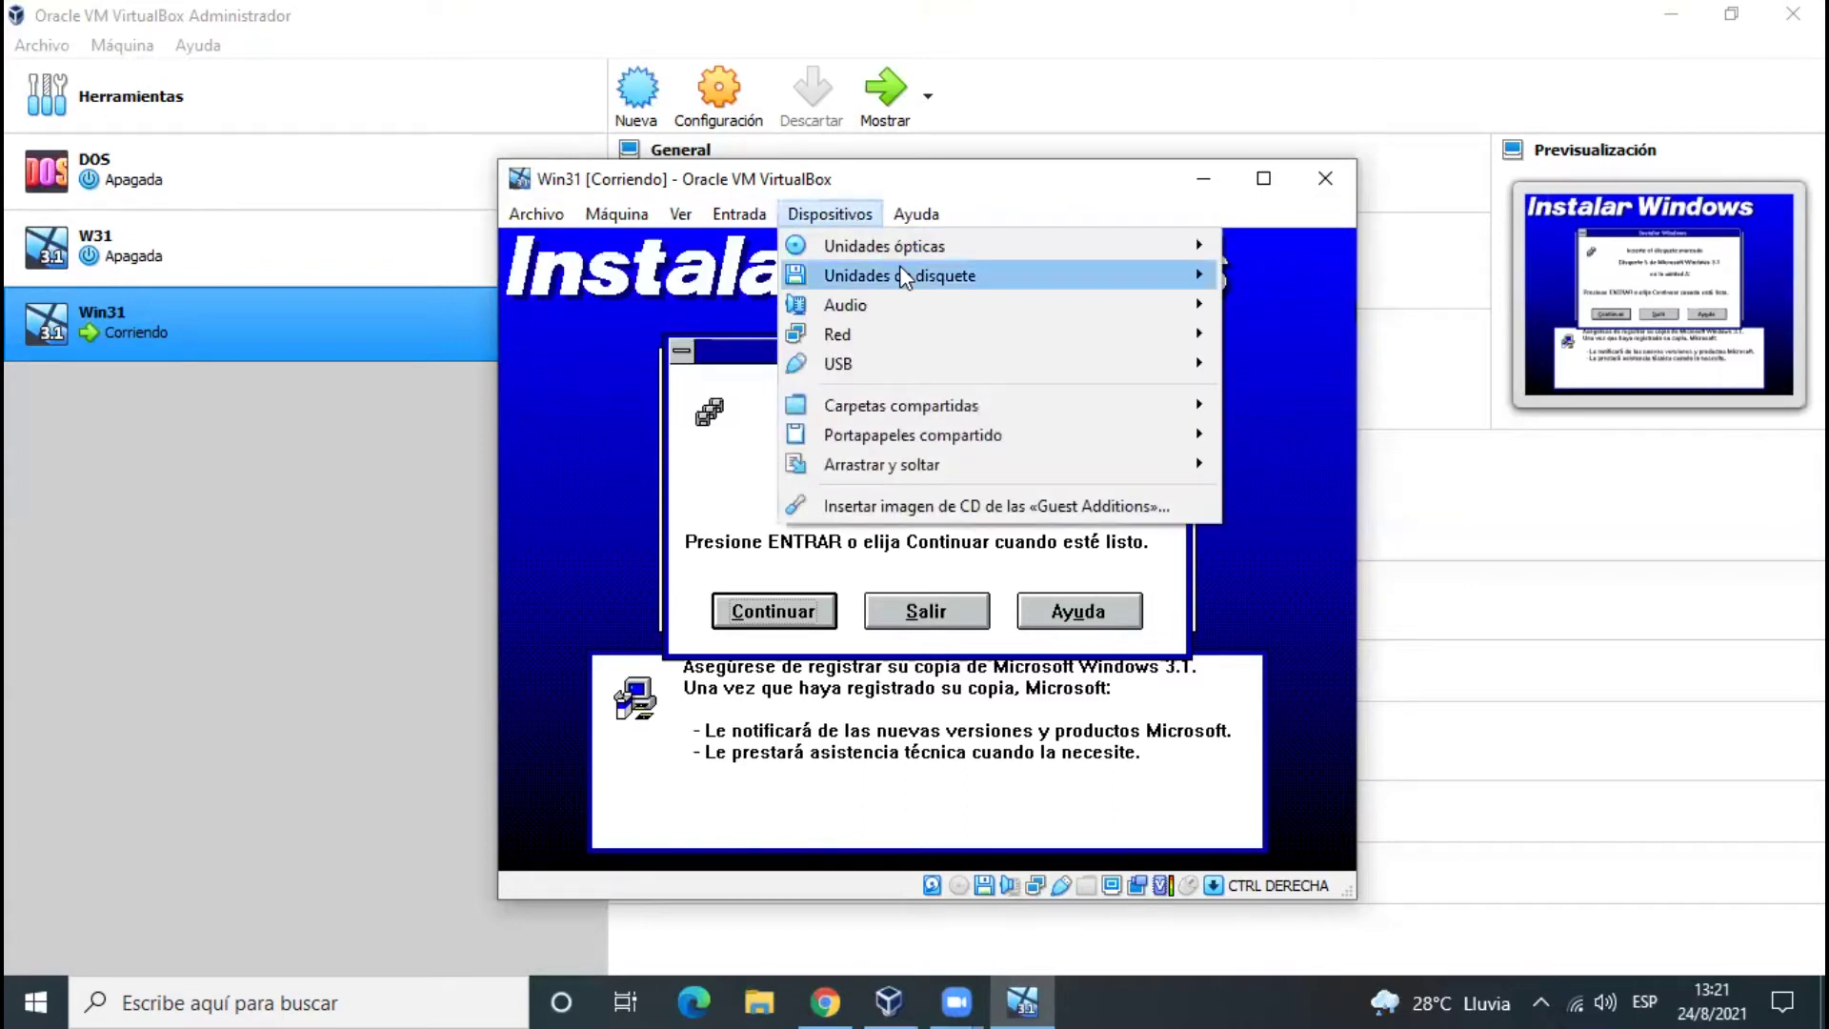
pyautogui.moveTo(903, 273)
pyautogui.click(1376, 309)
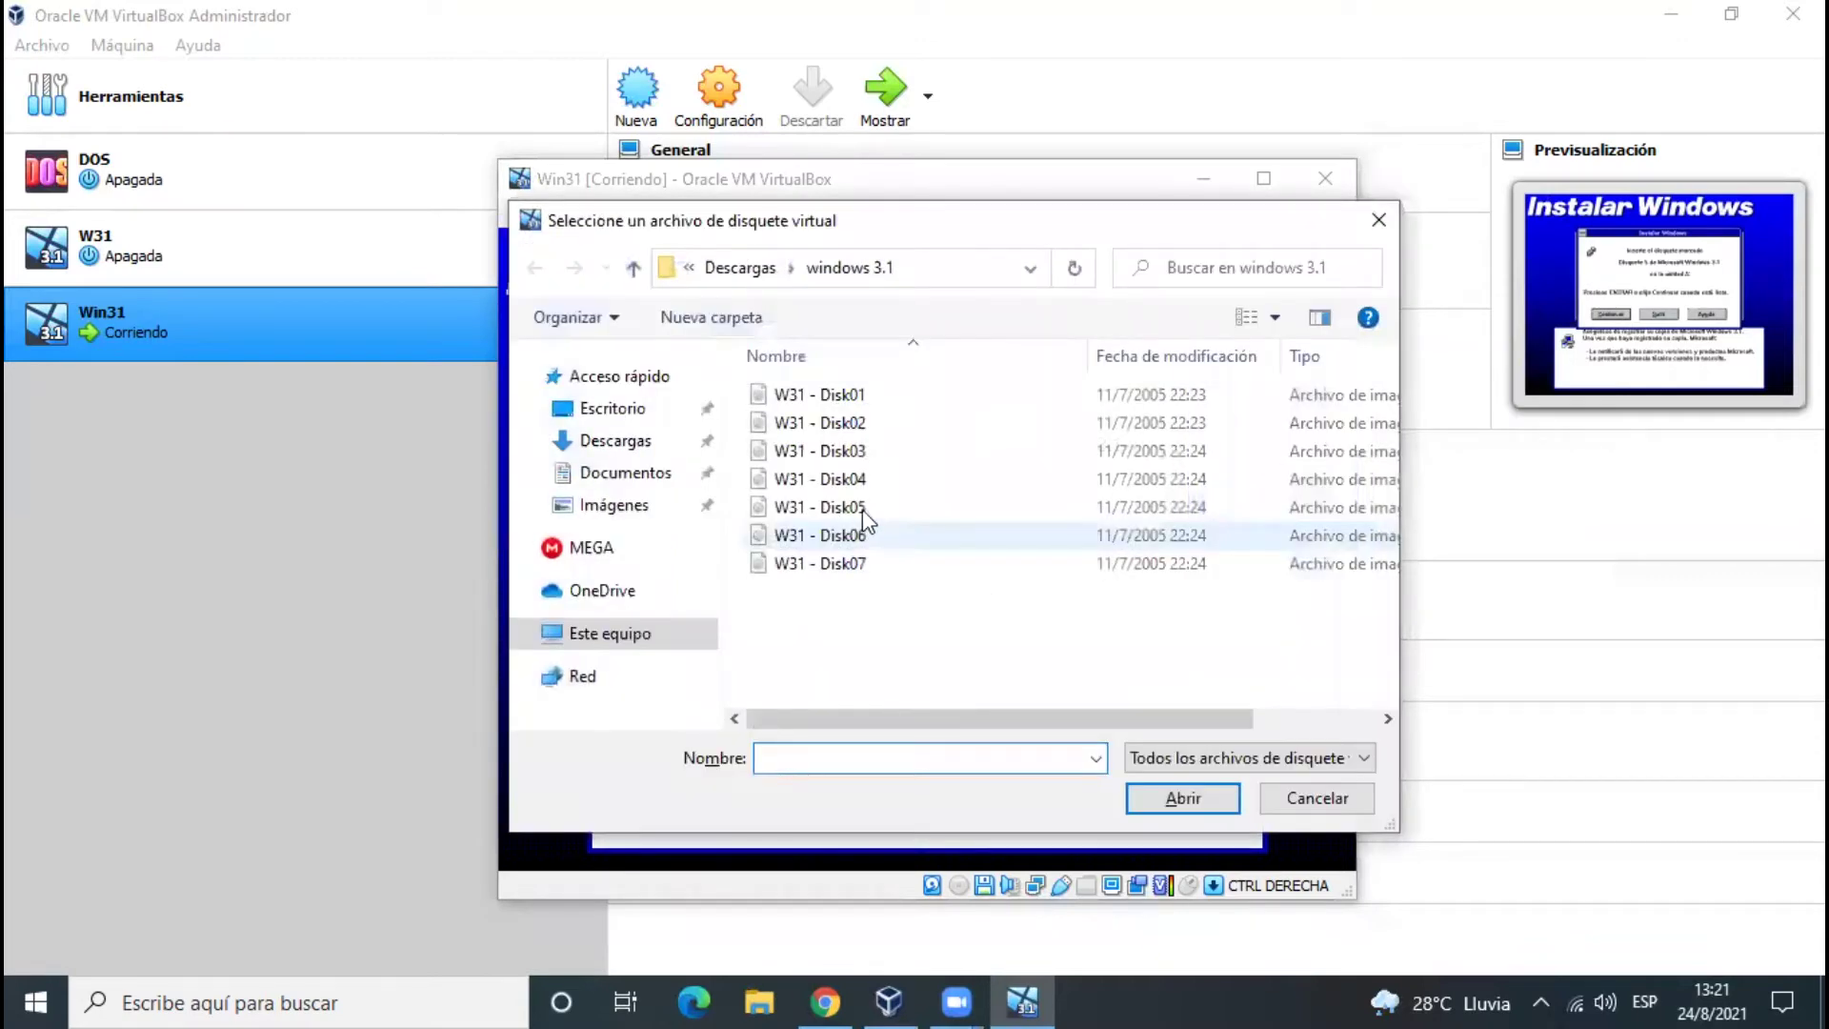
pyautogui.click(861, 510)
pyautogui.click(1202, 800)
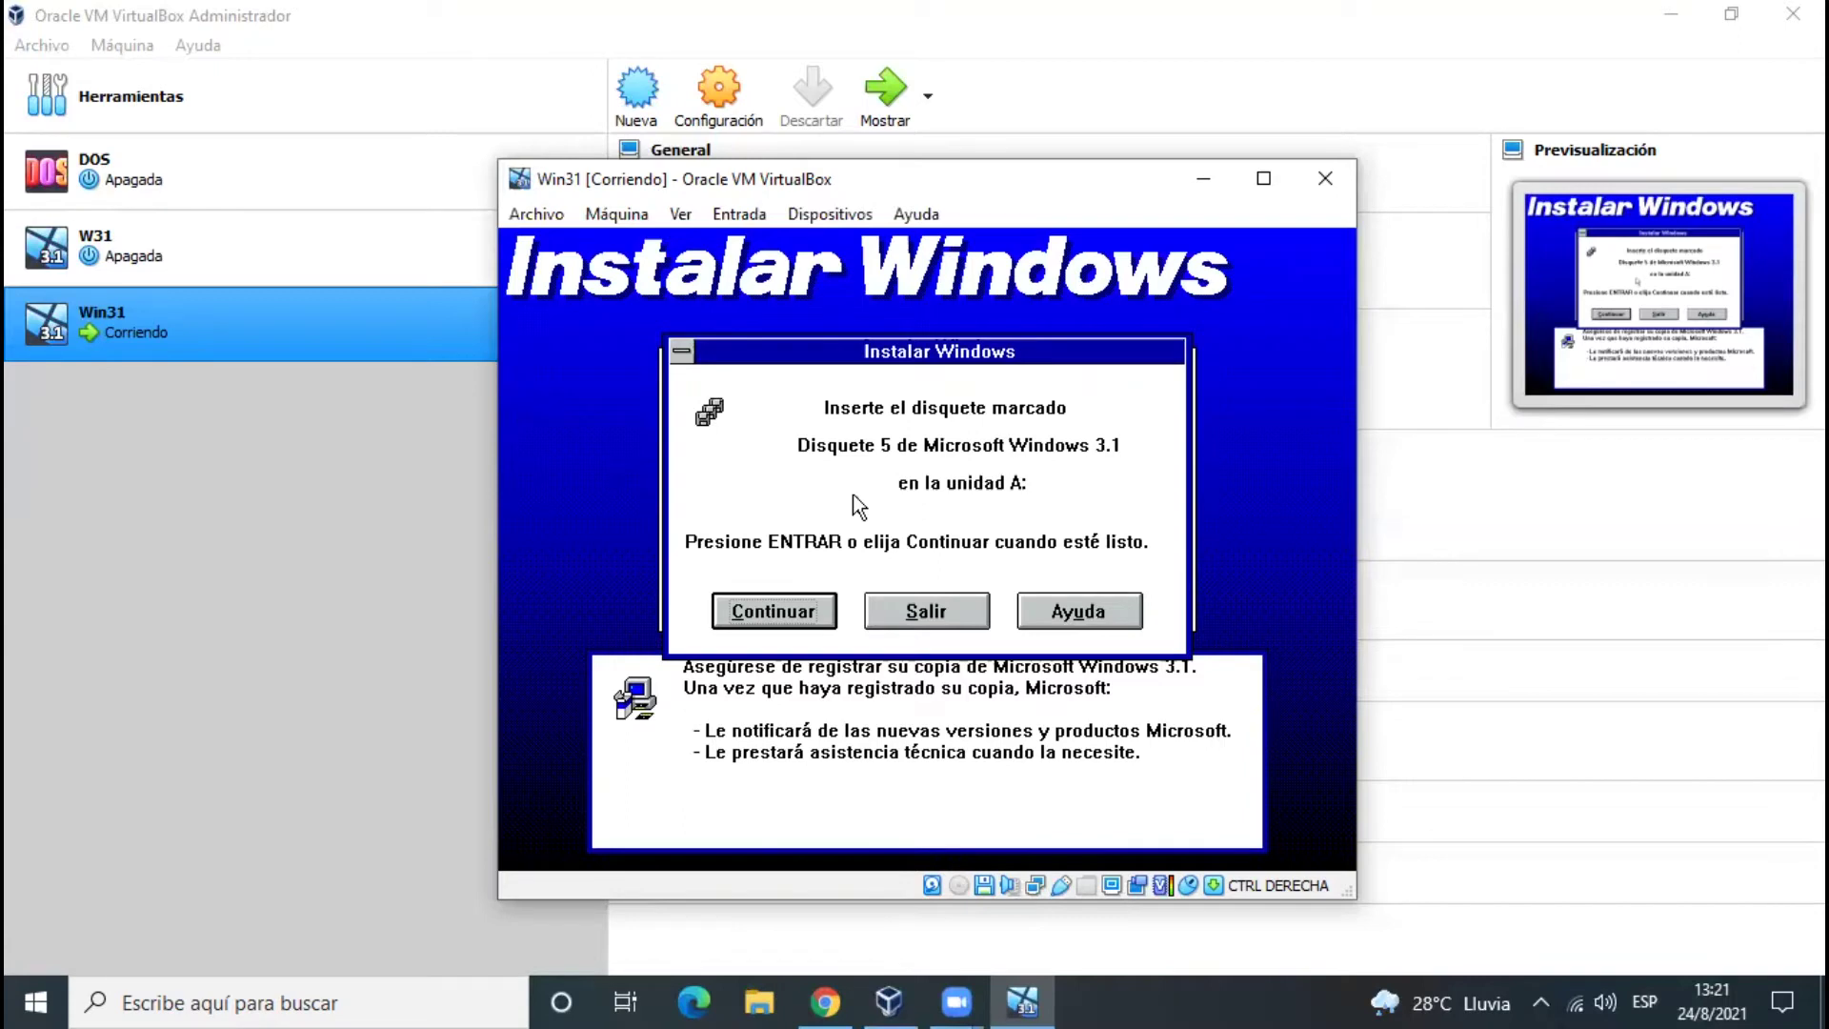
pyautogui.press('Return')
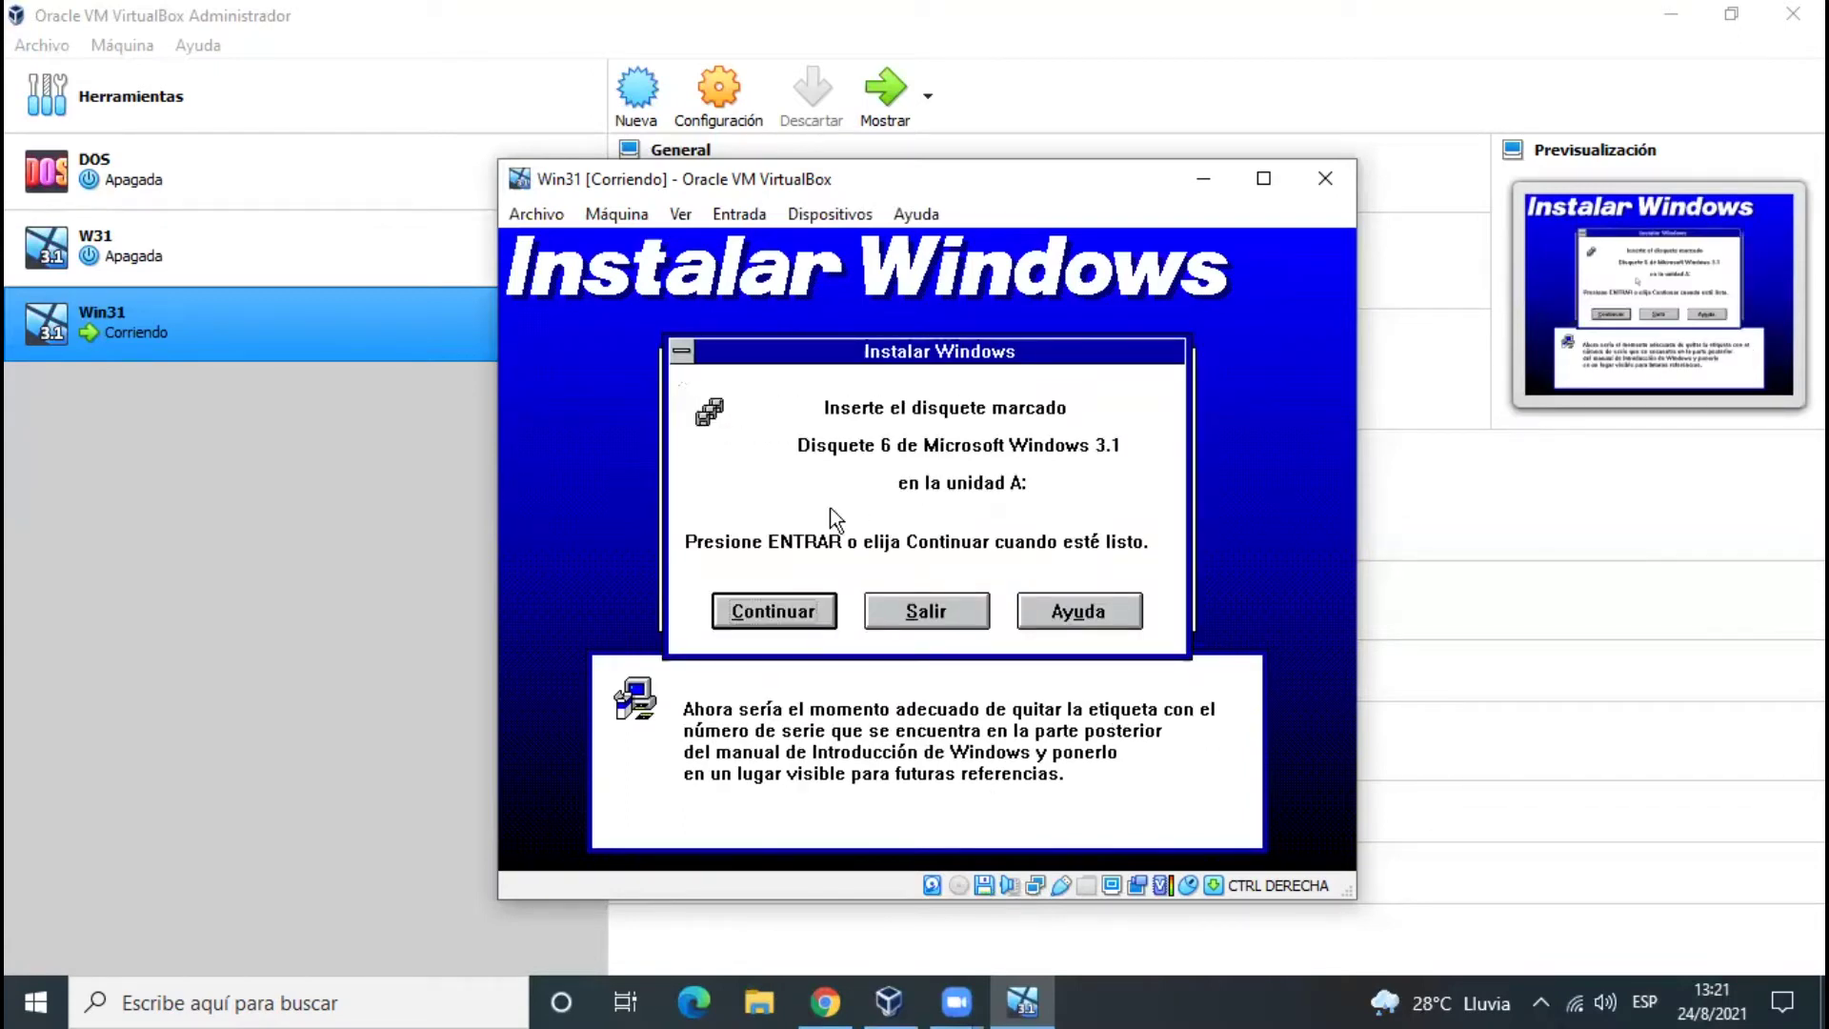
# Step: Load the W31 - Disk06 image into the virtual floppy drive and continue to the printer installation
pyautogui.click(843, 214)
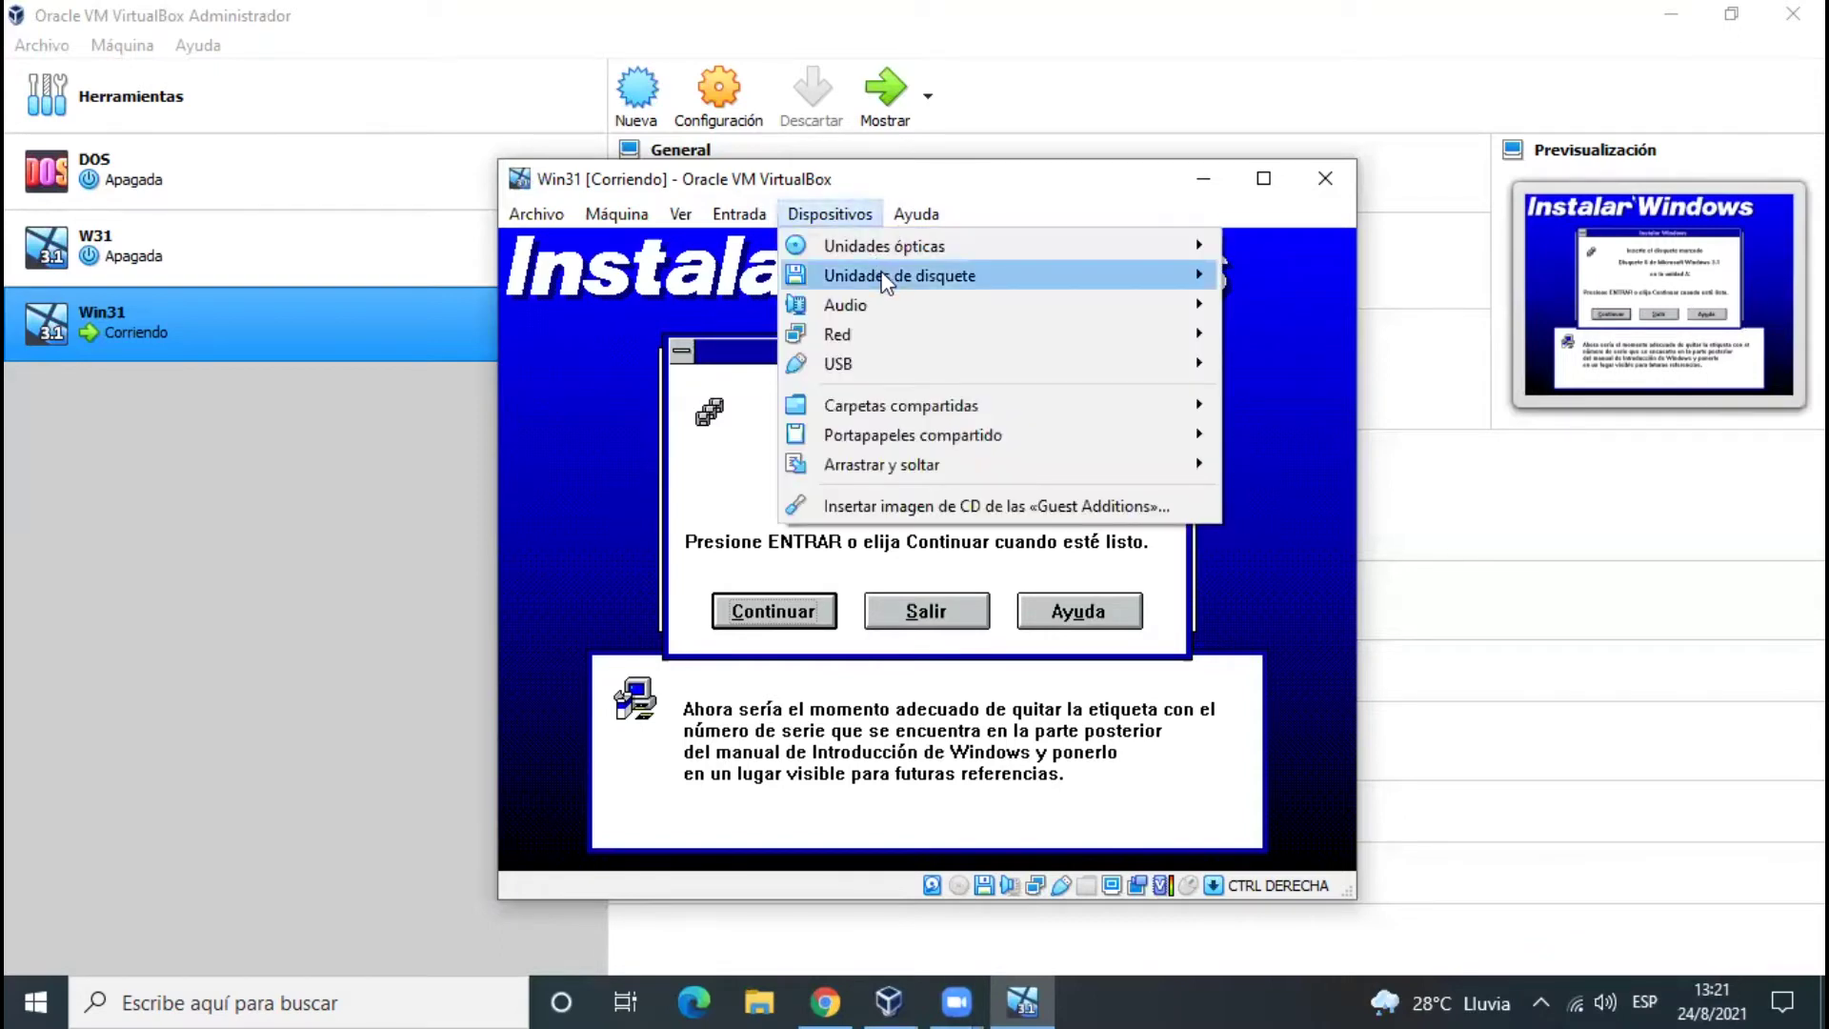
pyautogui.moveTo(886, 283)
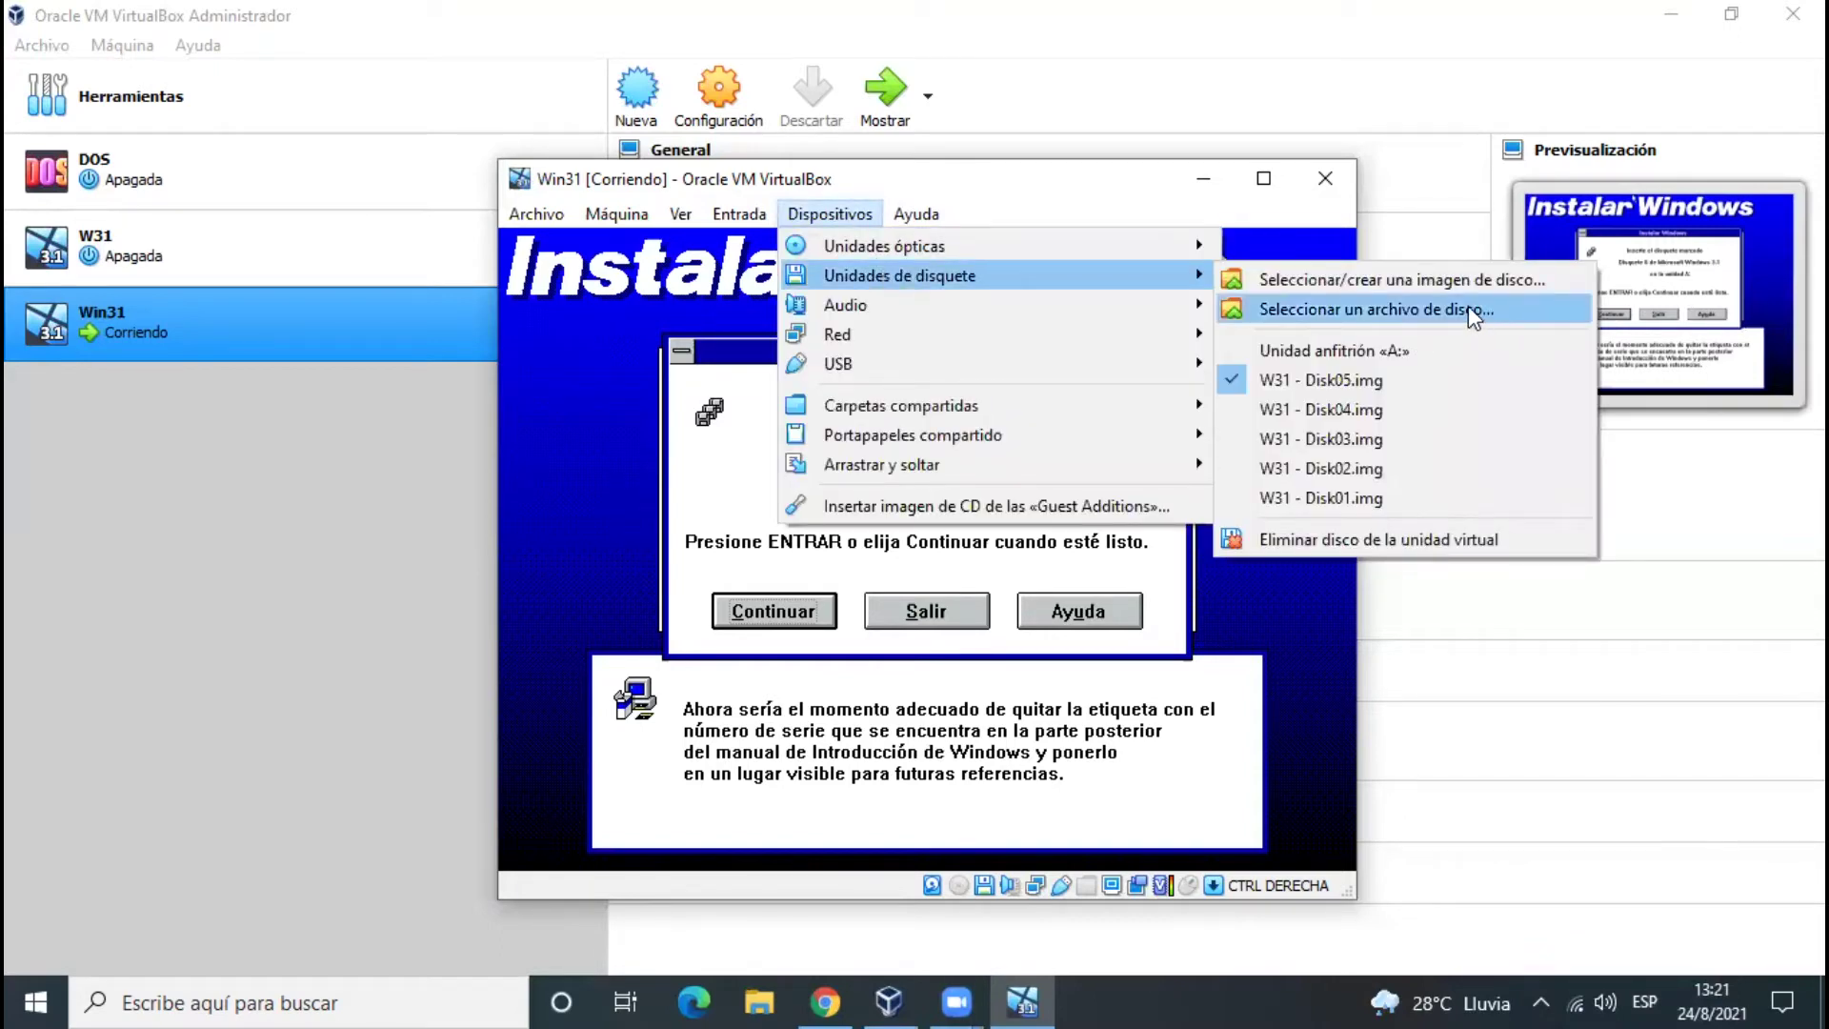
pyautogui.click(1467, 309)
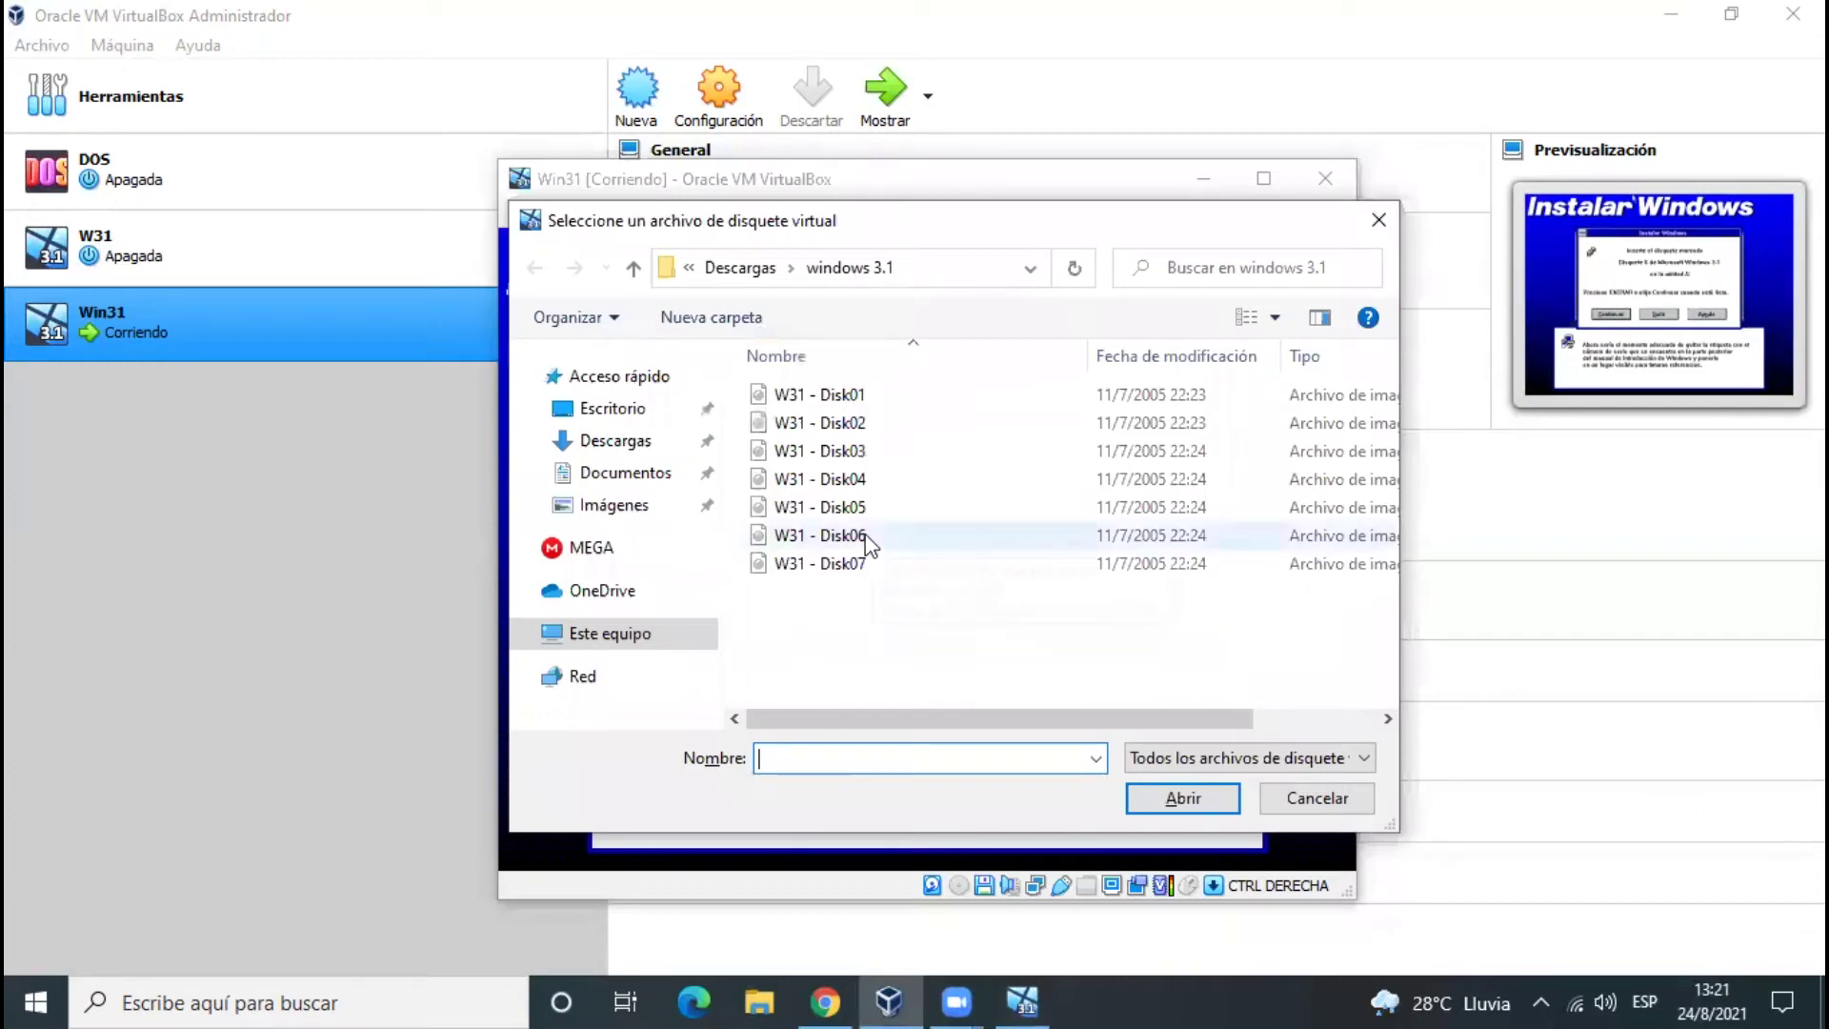
pyautogui.click(858, 535)
pyautogui.click(1192, 801)
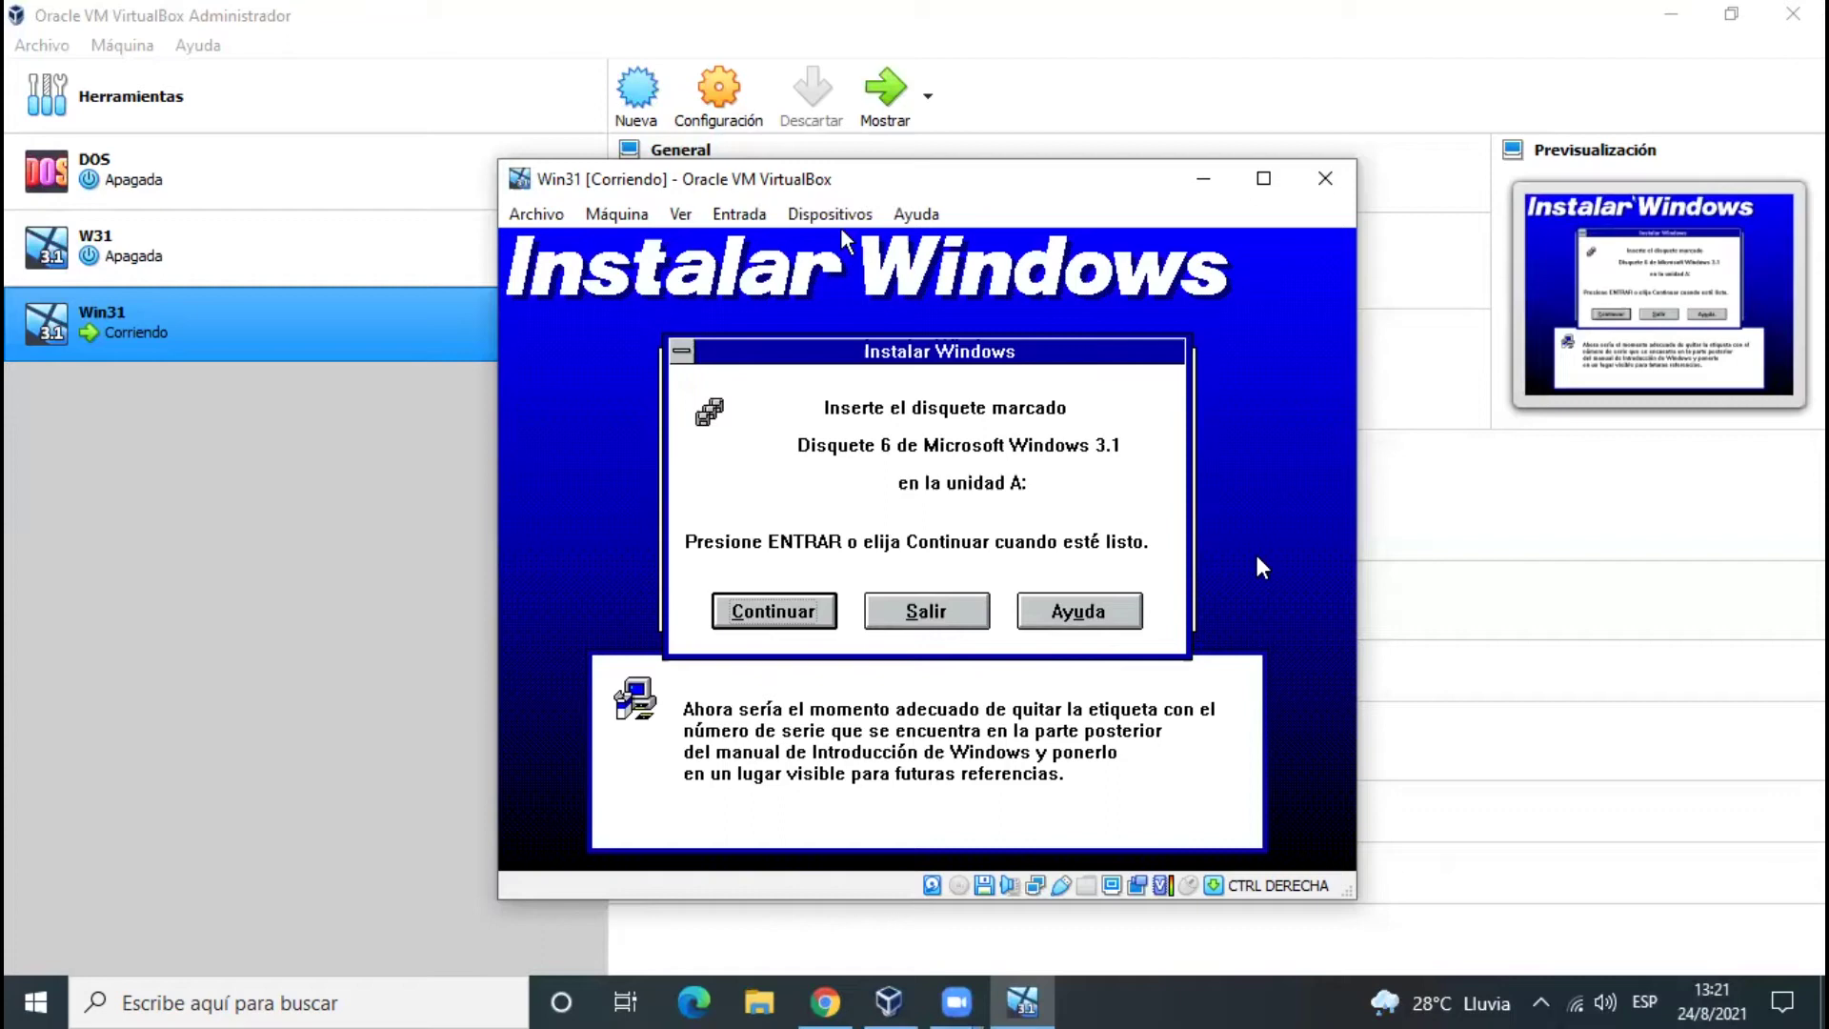
pyautogui.press('Return')
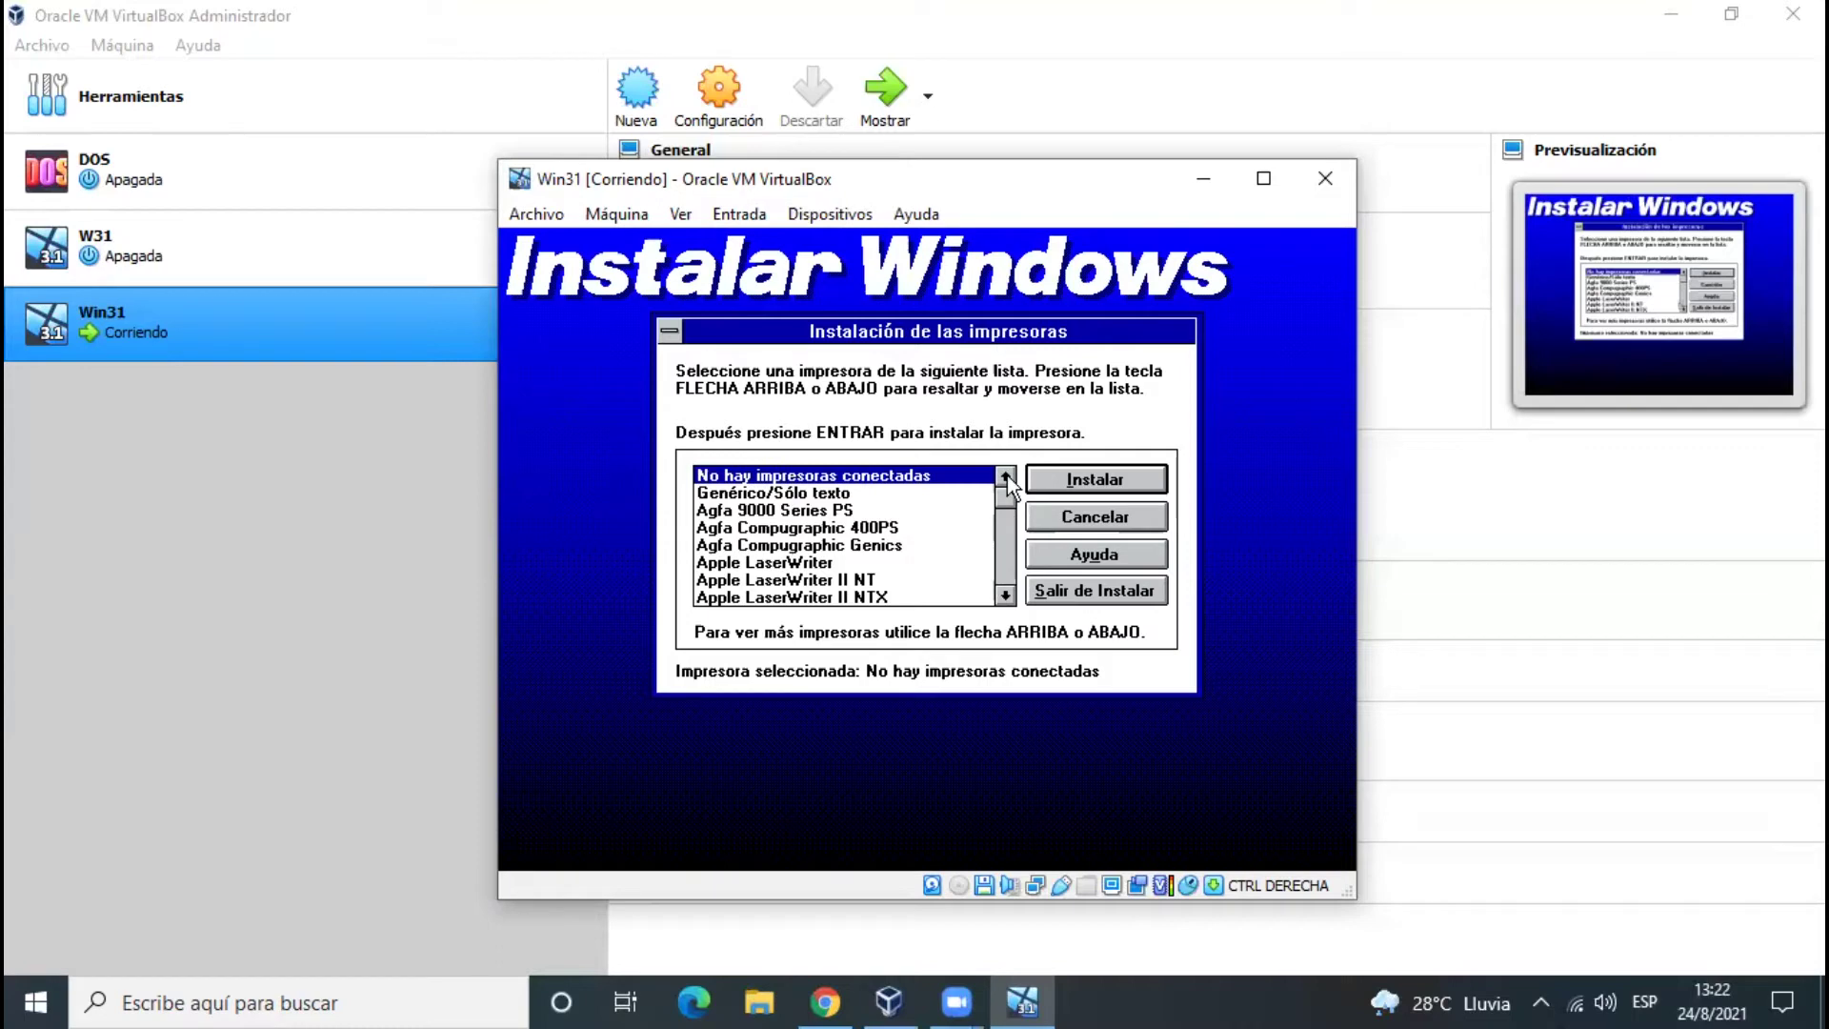
# Step: Install the IBM Proprinter III printer on port LPT1: in the Windows setup
pyautogui.moveTo(1014, 511); pyautogui.dragTo(1003, 551)
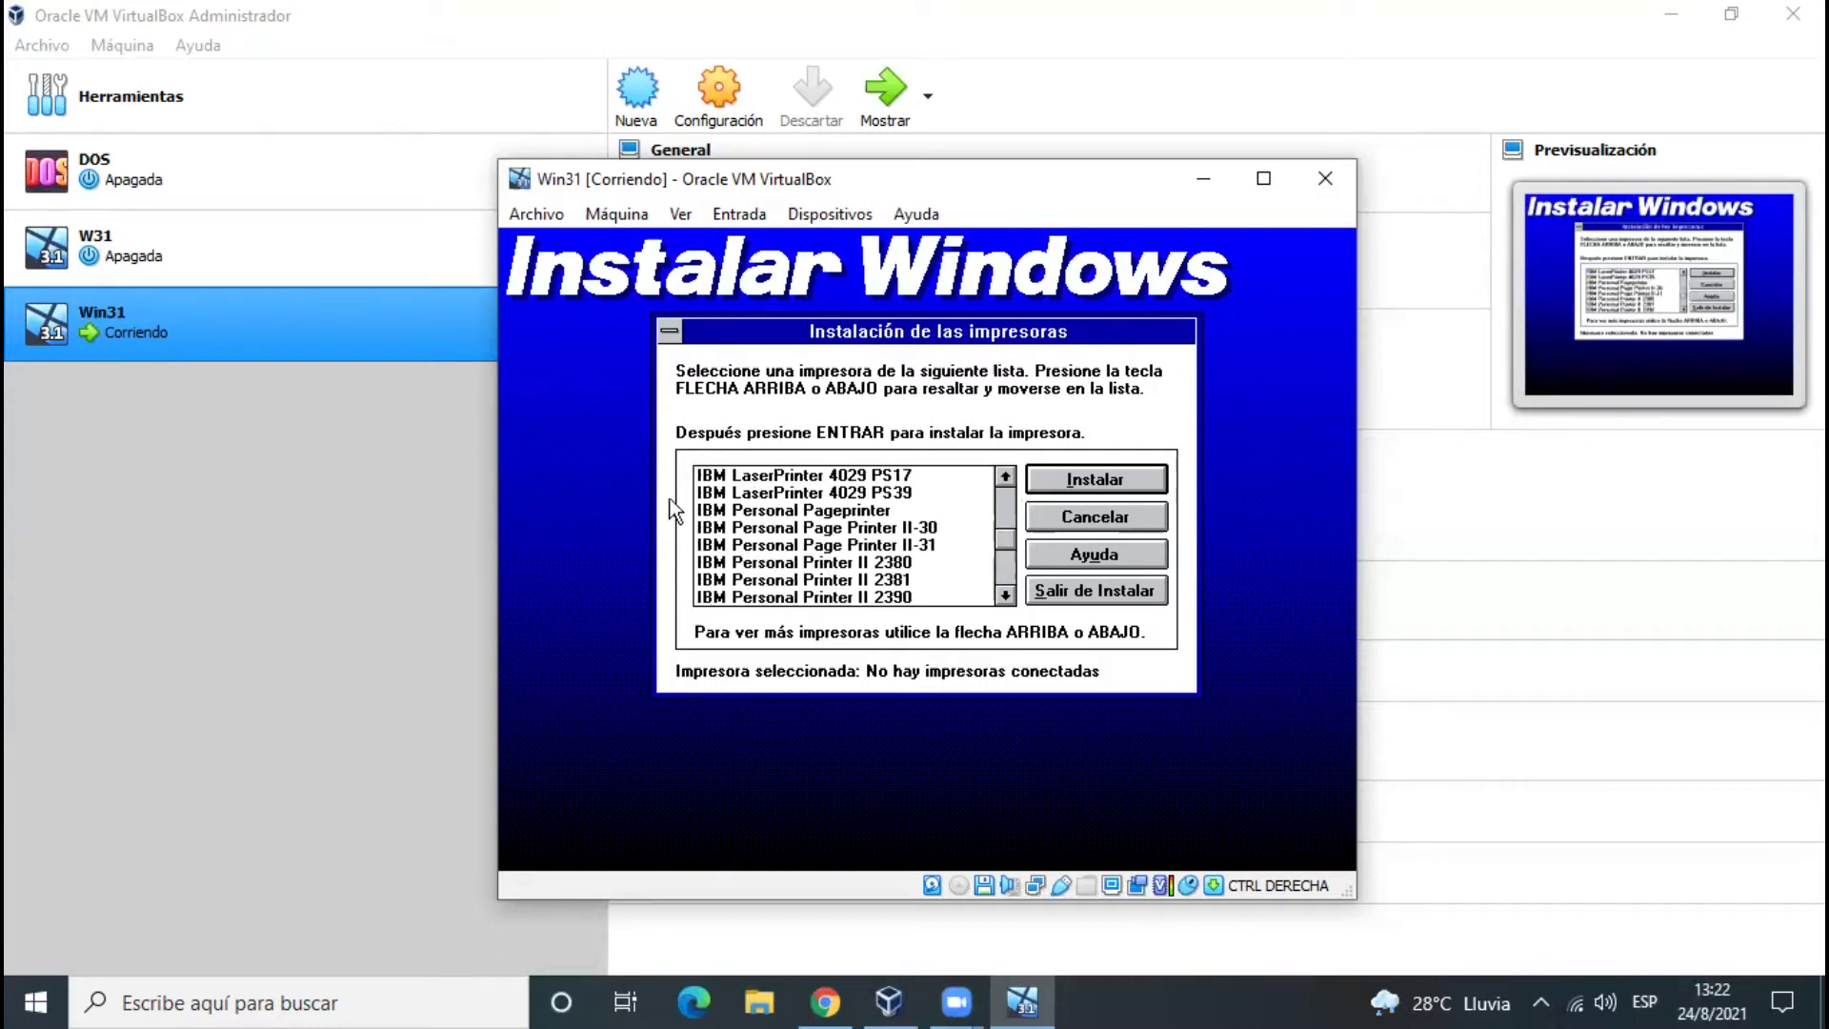
pyautogui.click(1003, 475)
pyautogui.click(1003, 475)
pyautogui.click(1004, 474)
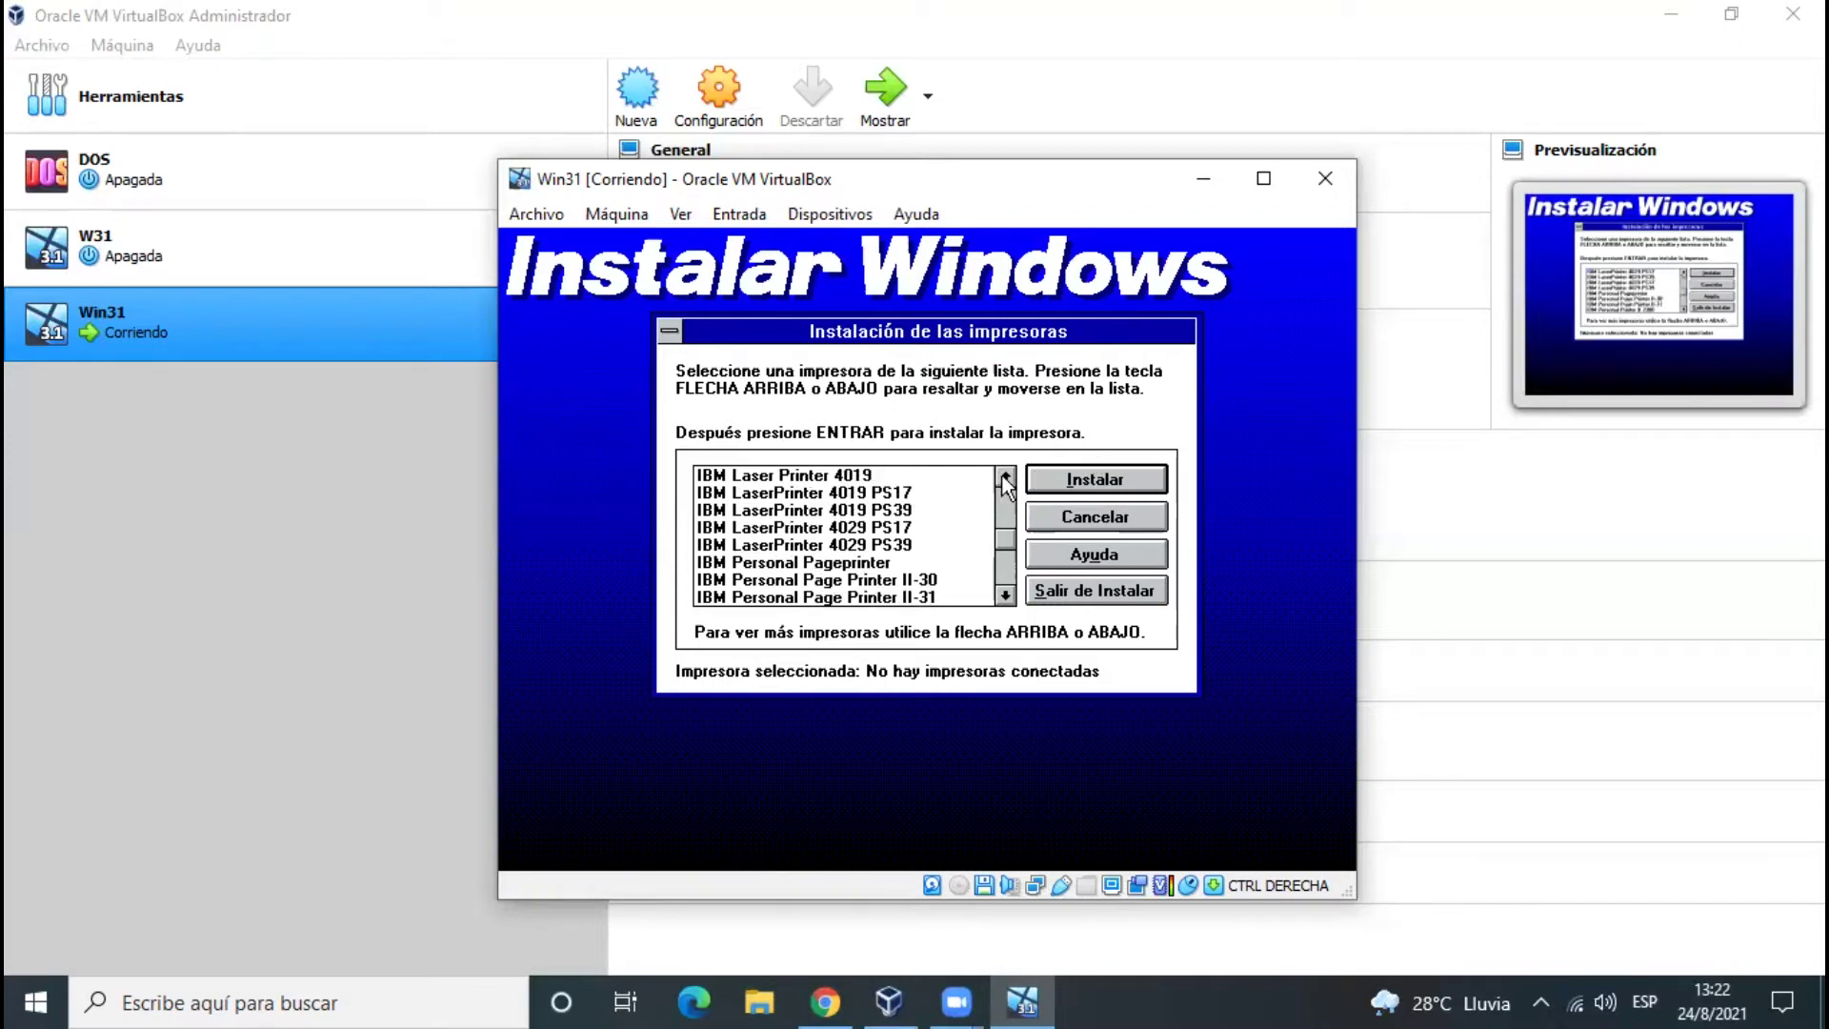
pyautogui.click(1003, 474)
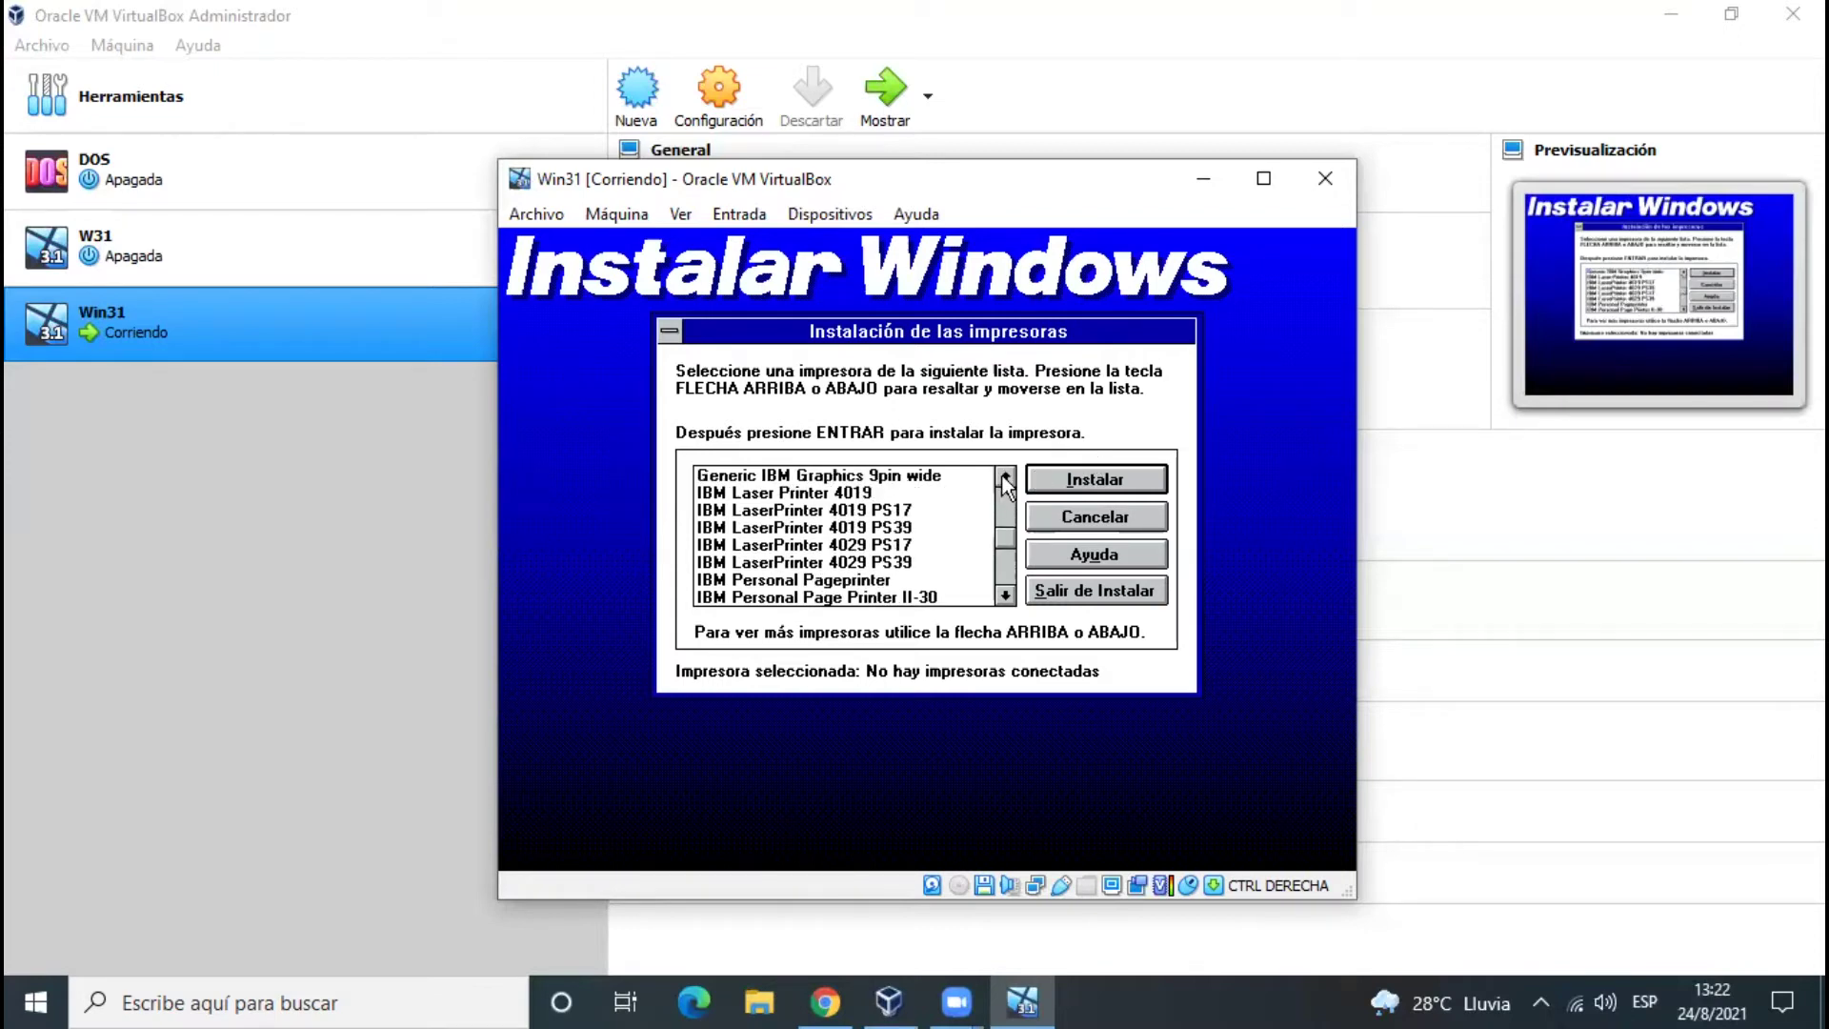
pyautogui.click(1003, 474)
pyautogui.click(1004, 476)
pyautogui.click(1004, 477)
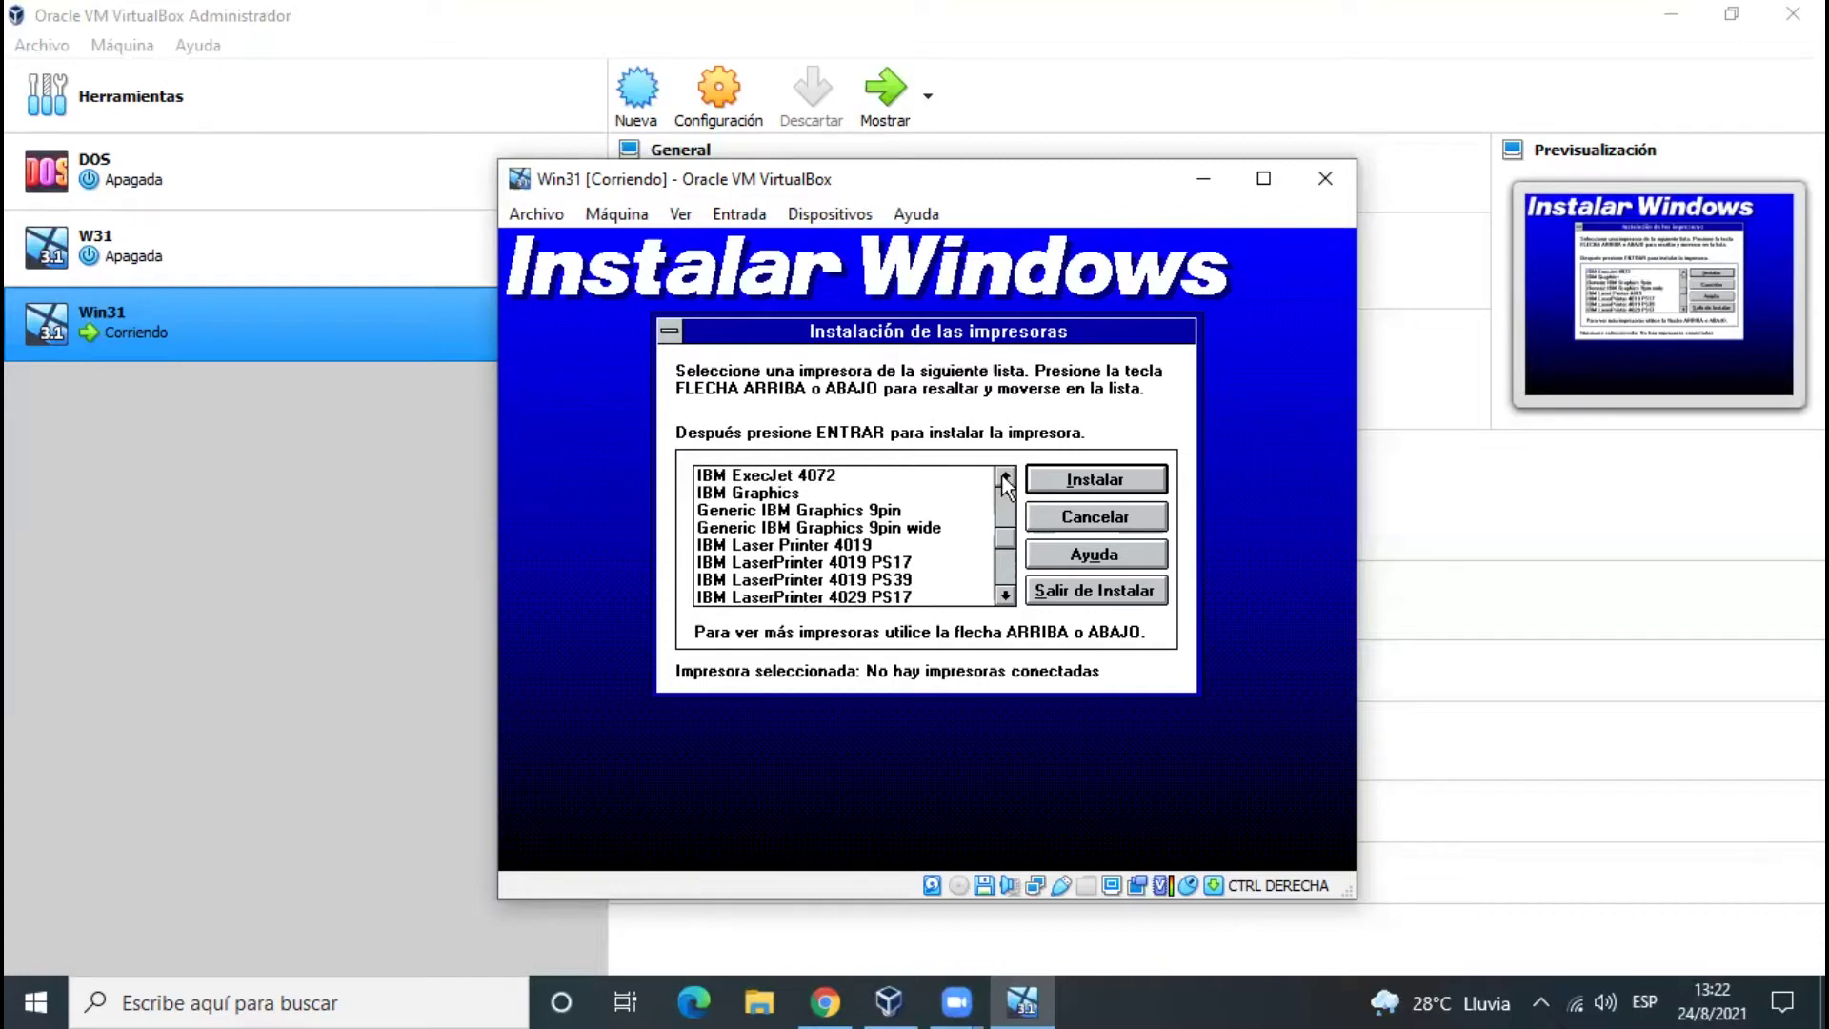
pyautogui.click(1003, 477)
pyautogui.click(1003, 477)
pyautogui.click(1003, 476)
pyautogui.click(1003, 477)
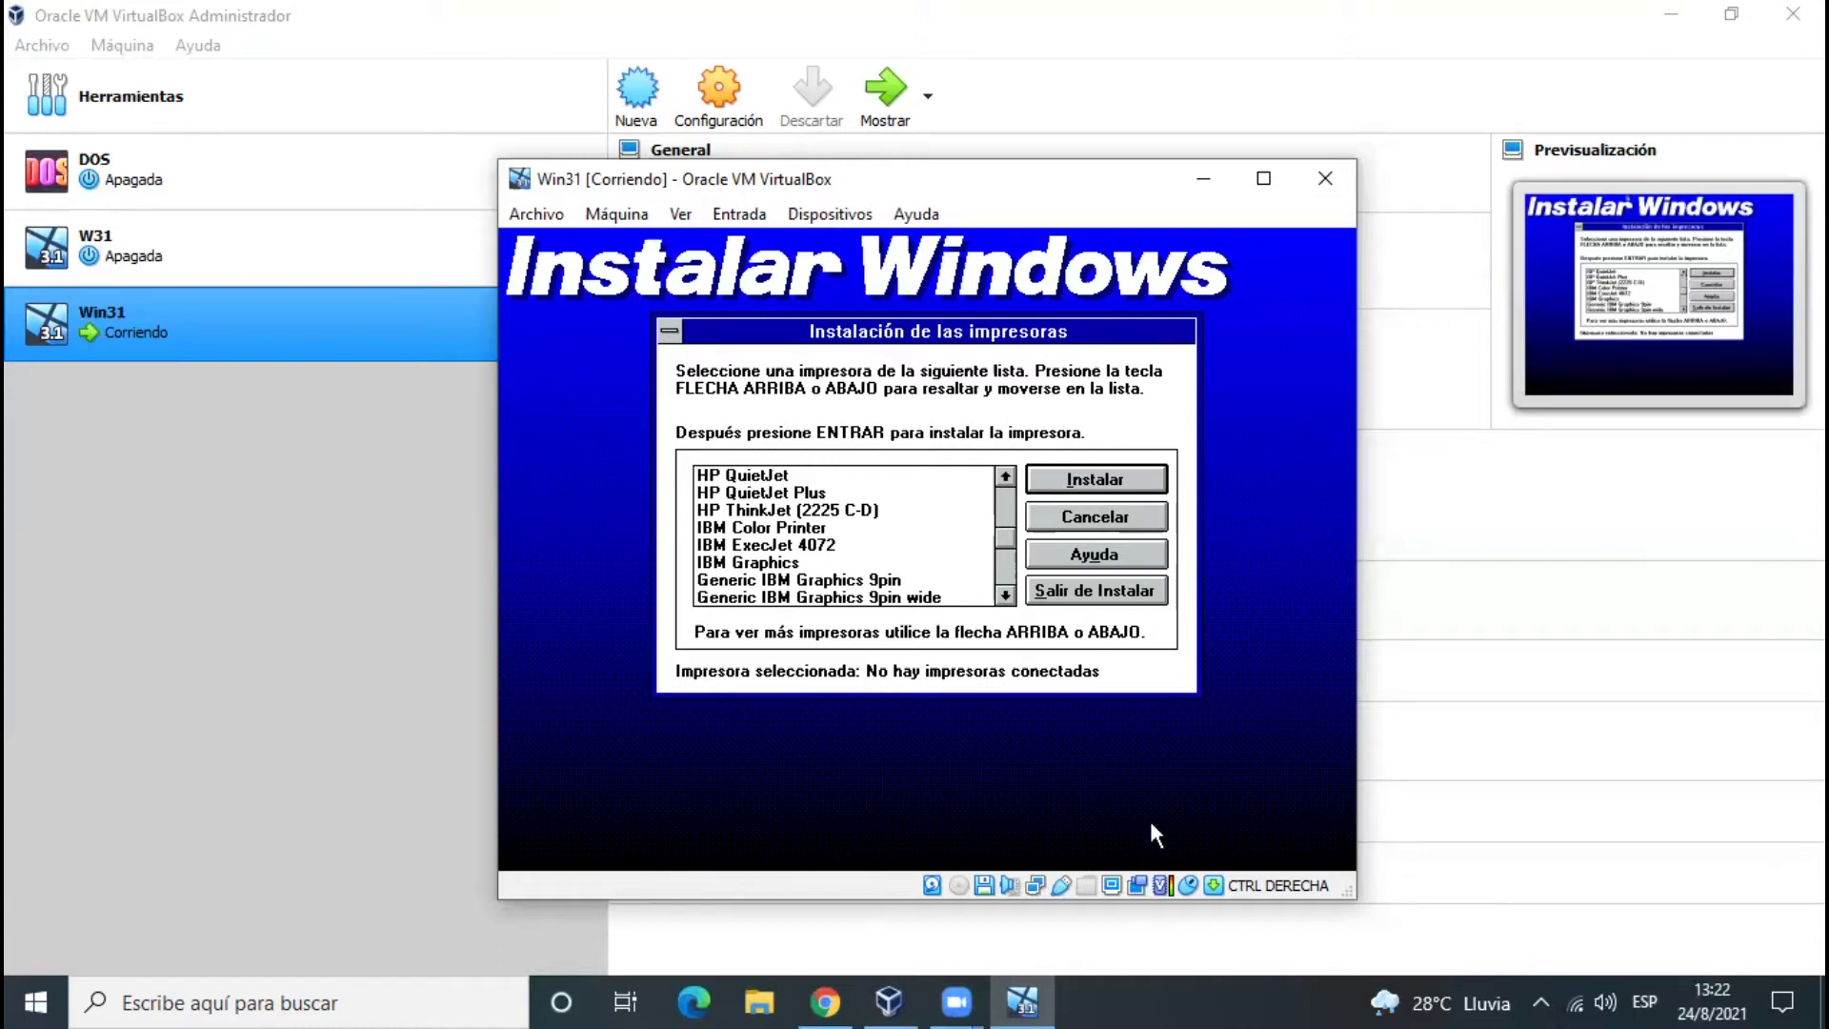
pyautogui.click(1005, 595)
pyautogui.click(1005, 596)
pyautogui.click(1005, 596)
pyautogui.click(1005, 595)
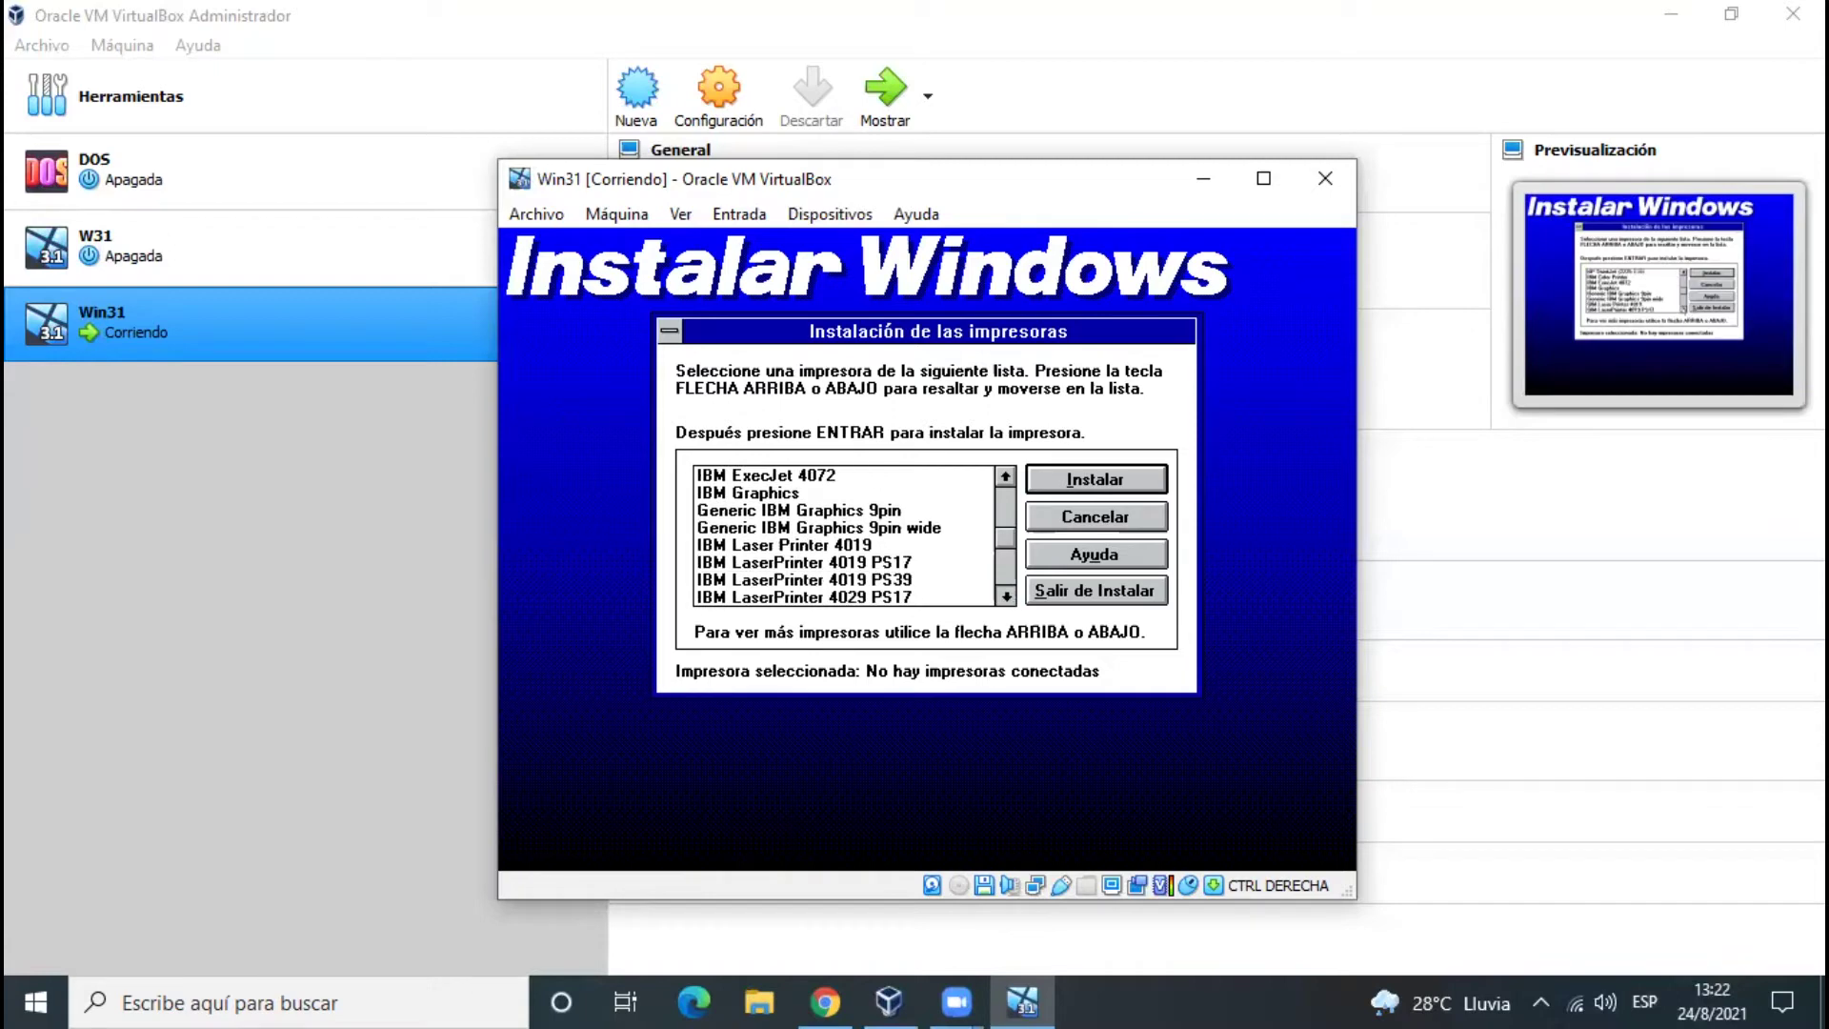
pyautogui.click(1005, 596)
pyautogui.click(1005, 595)
pyautogui.click(1005, 595)
pyautogui.click(1005, 596)
pyautogui.click(1005, 596)
pyautogui.click(1005, 595)
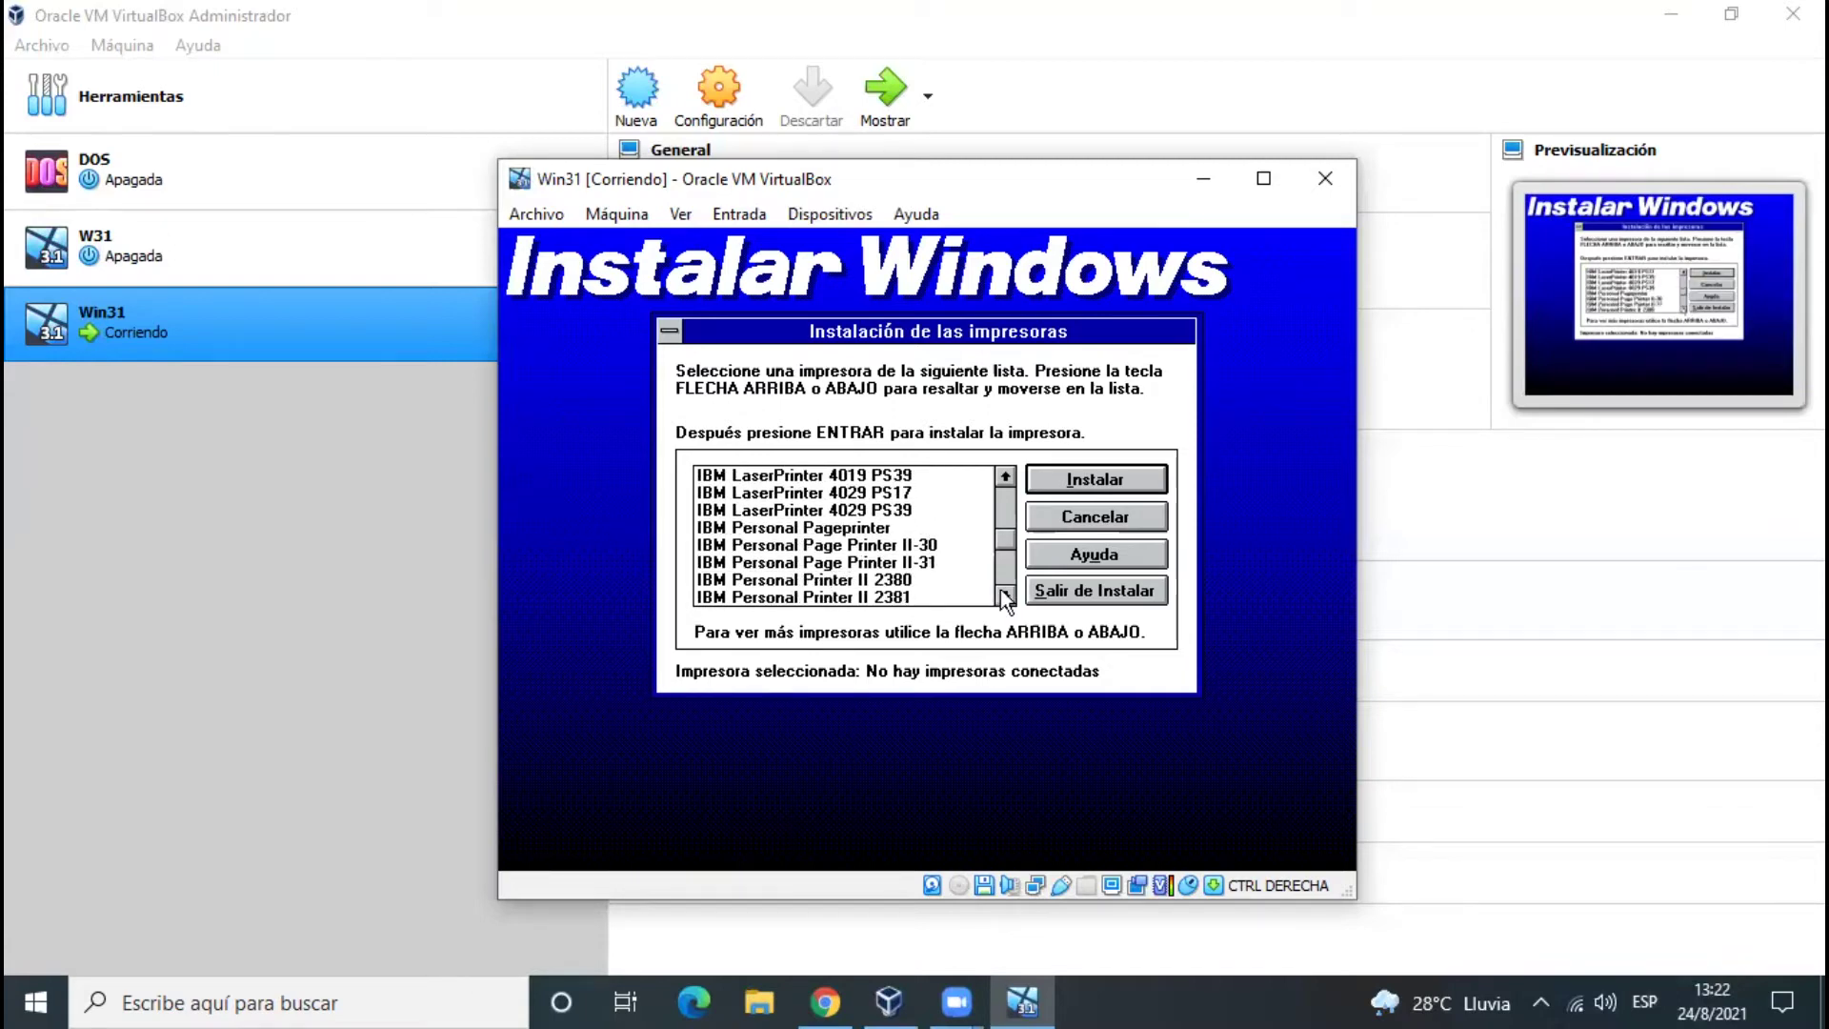
pyautogui.click(1005, 596)
pyautogui.click(1005, 595)
pyautogui.click(1002, 593)
pyautogui.click(1002, 593)
pyautogui.click(1003, 593)
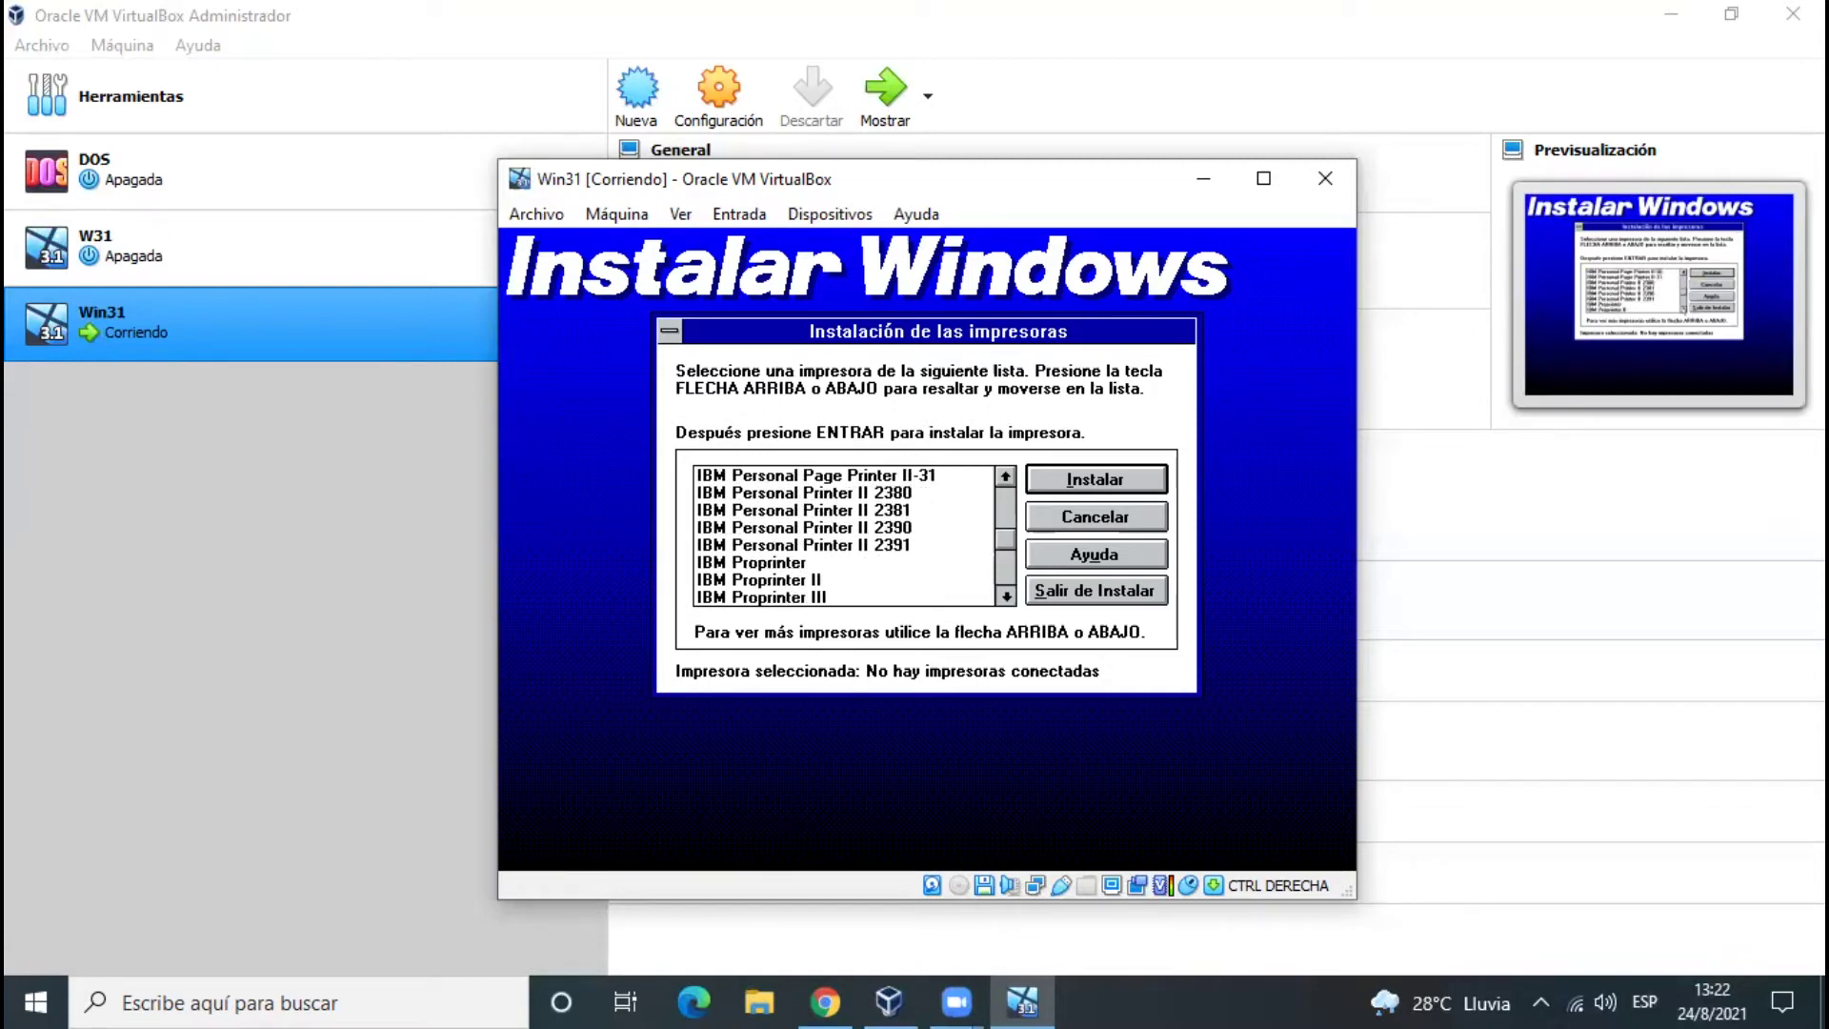
pyautogui.click(772, 598)
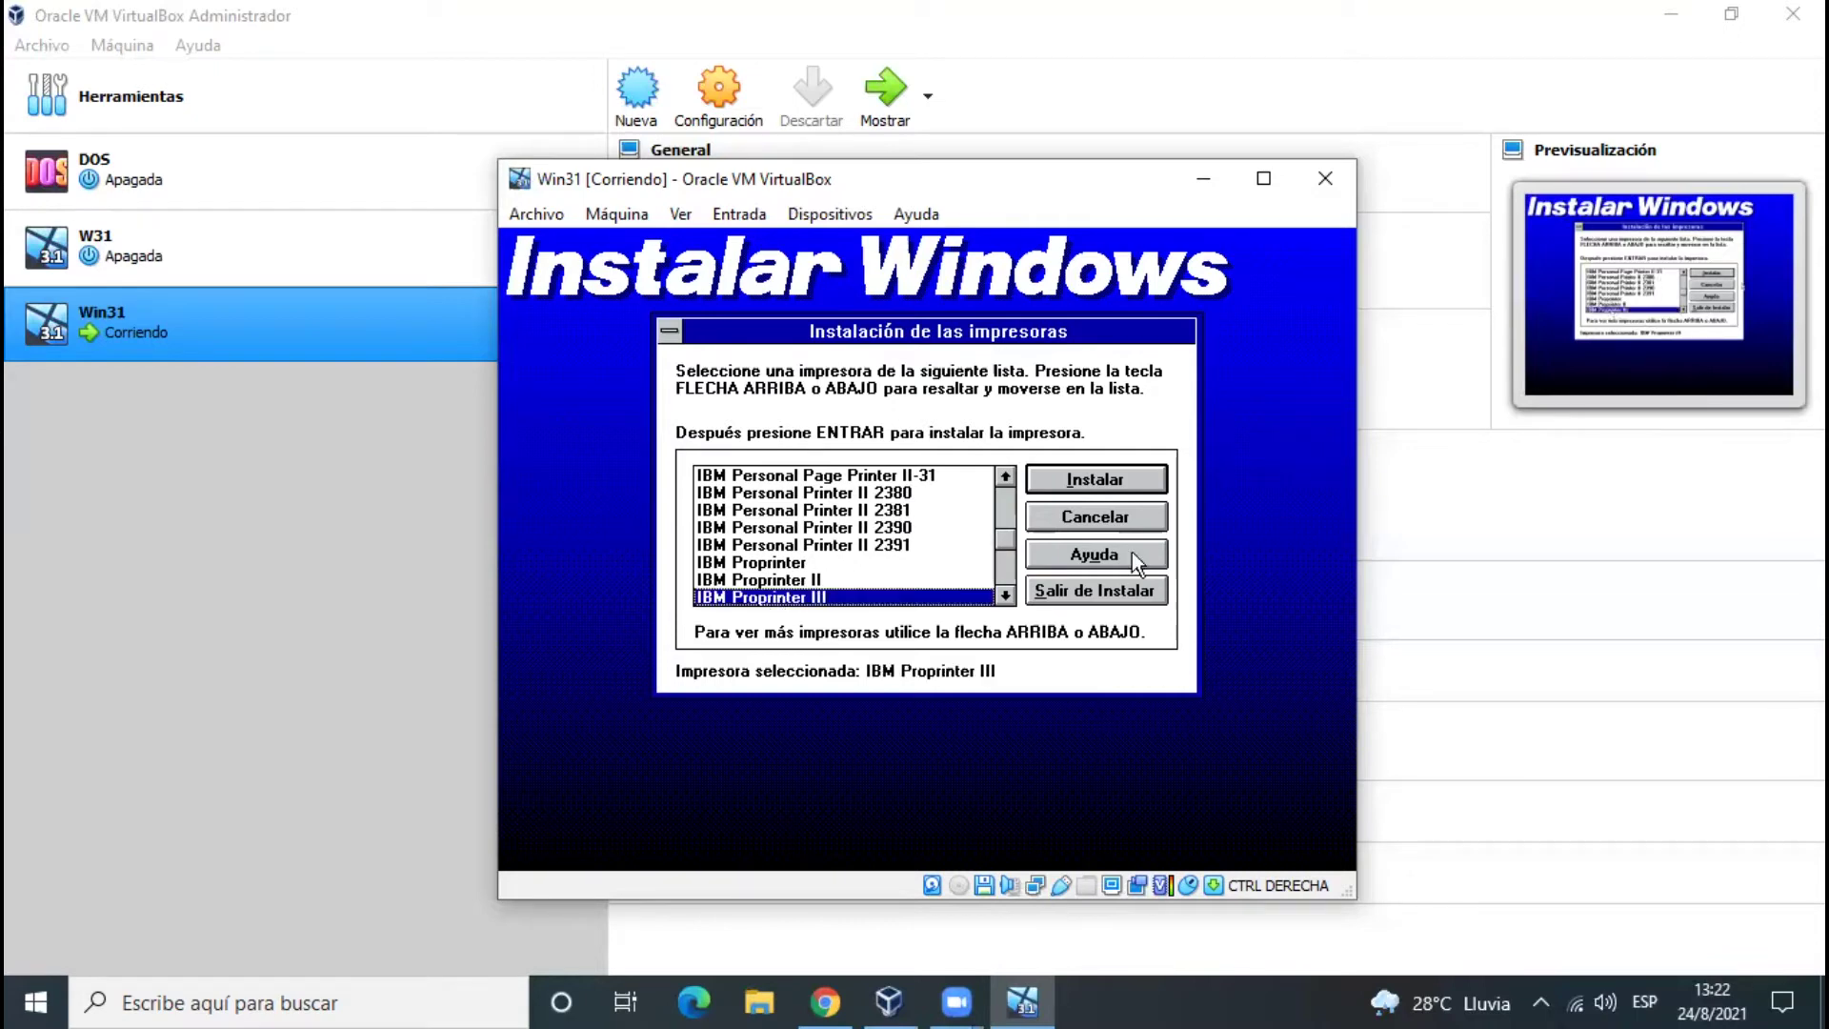
pyautogui.click(1108, 472)
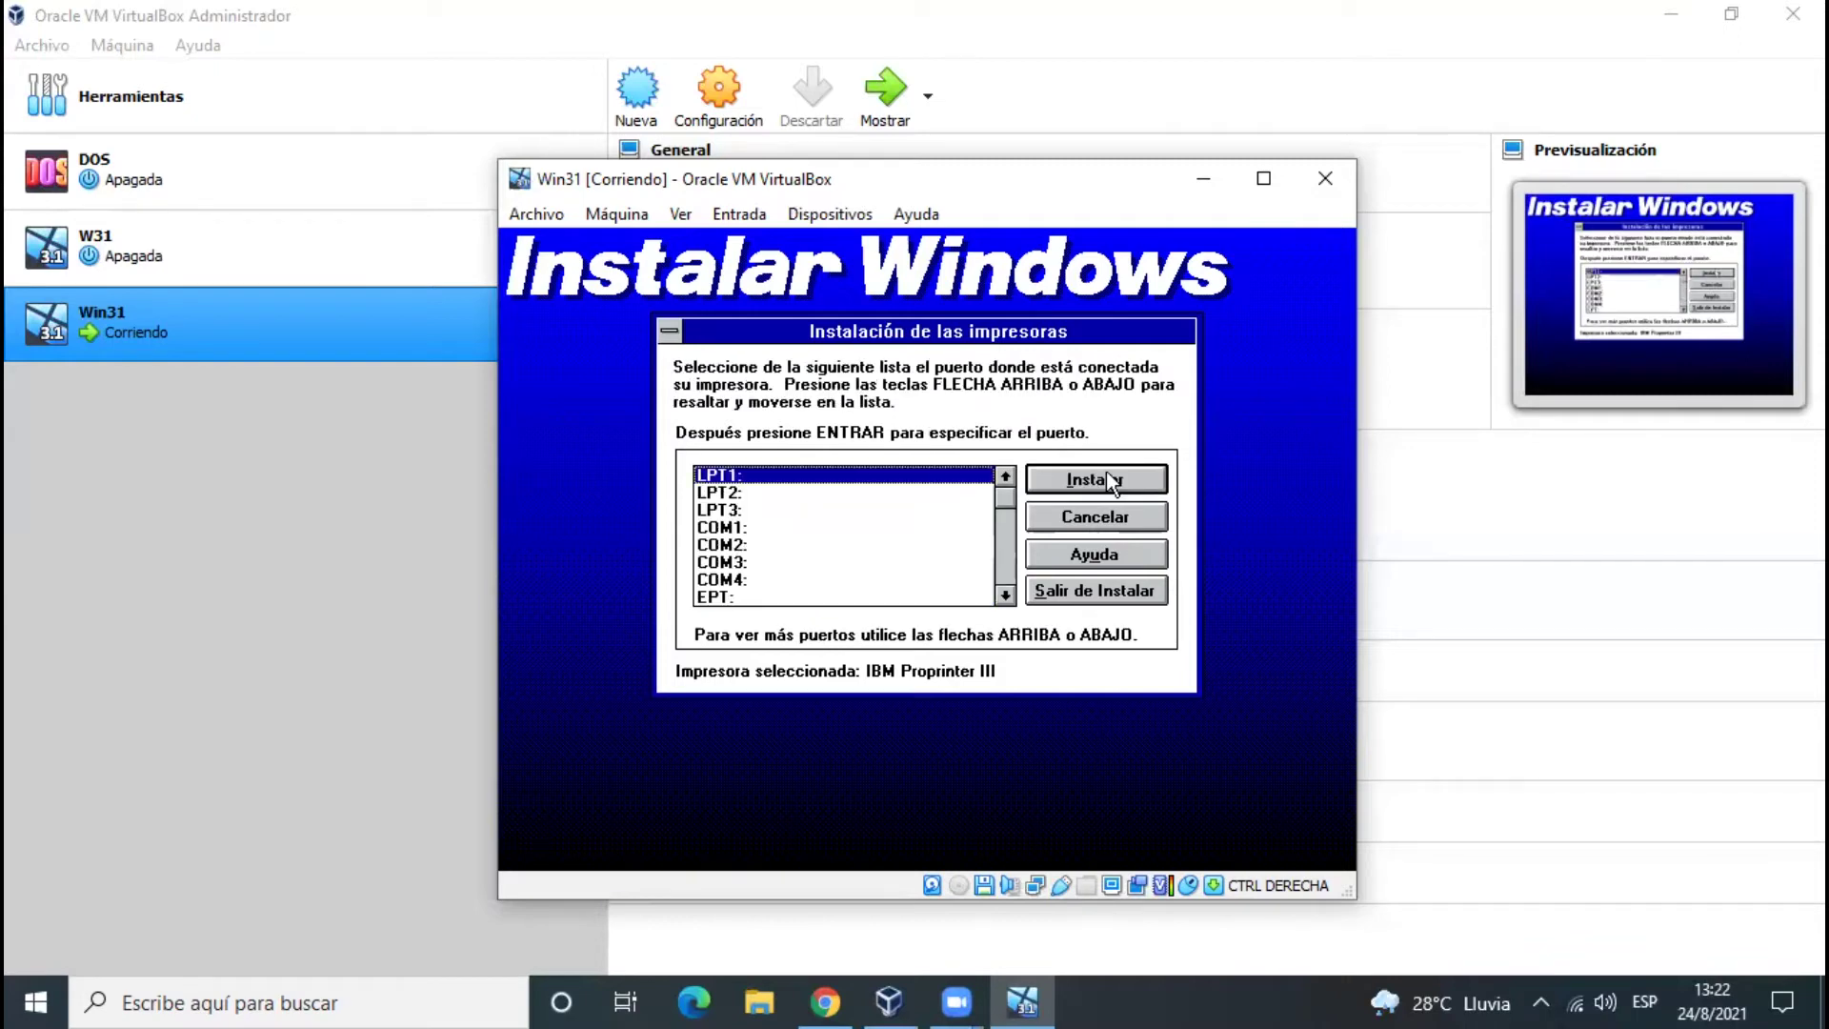
pyautogui.click(1110, 479)
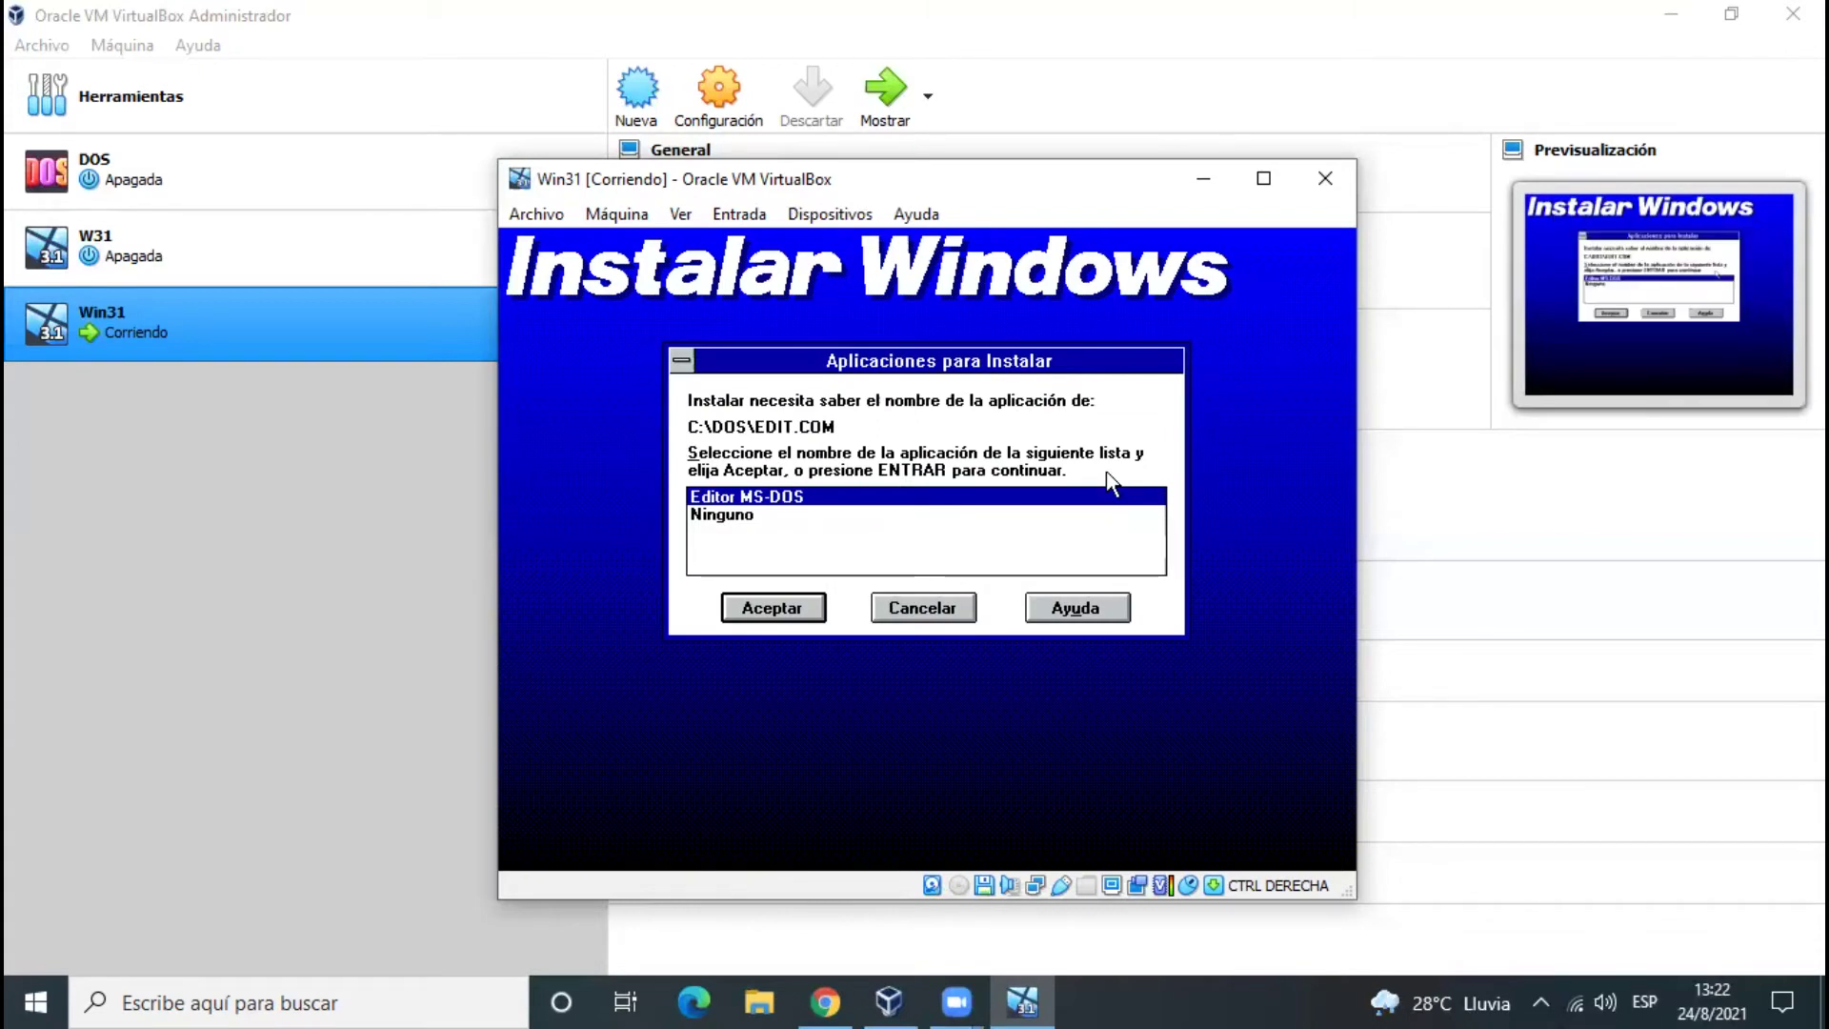
# Step: Accept Editor MS-DOS as the application name for C:\DOS\EDIT.COM and skip the Windows tutorial
pyautogui.press('Return')
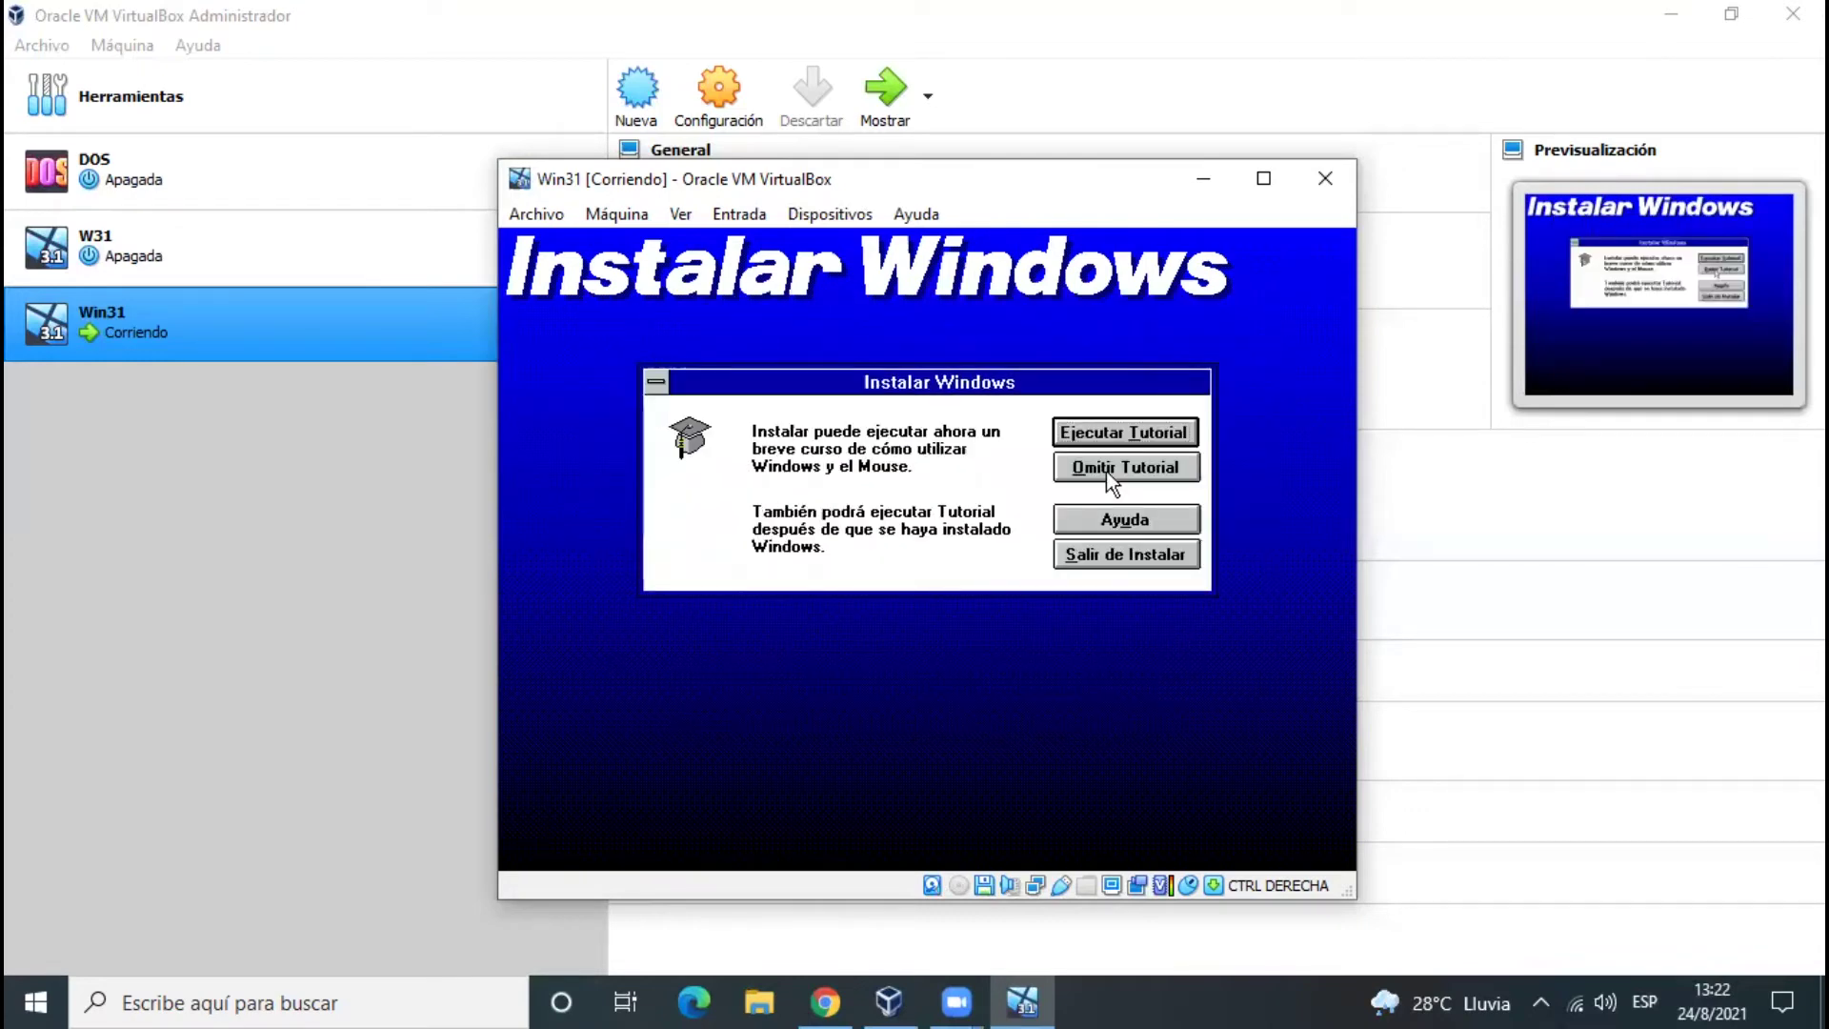
pyautogui.click(1106, 467)
# Step: Restart the virtual machine to finish setup and start Windows from the DOS prompt with the win command
pyautogui.click(855, 588)
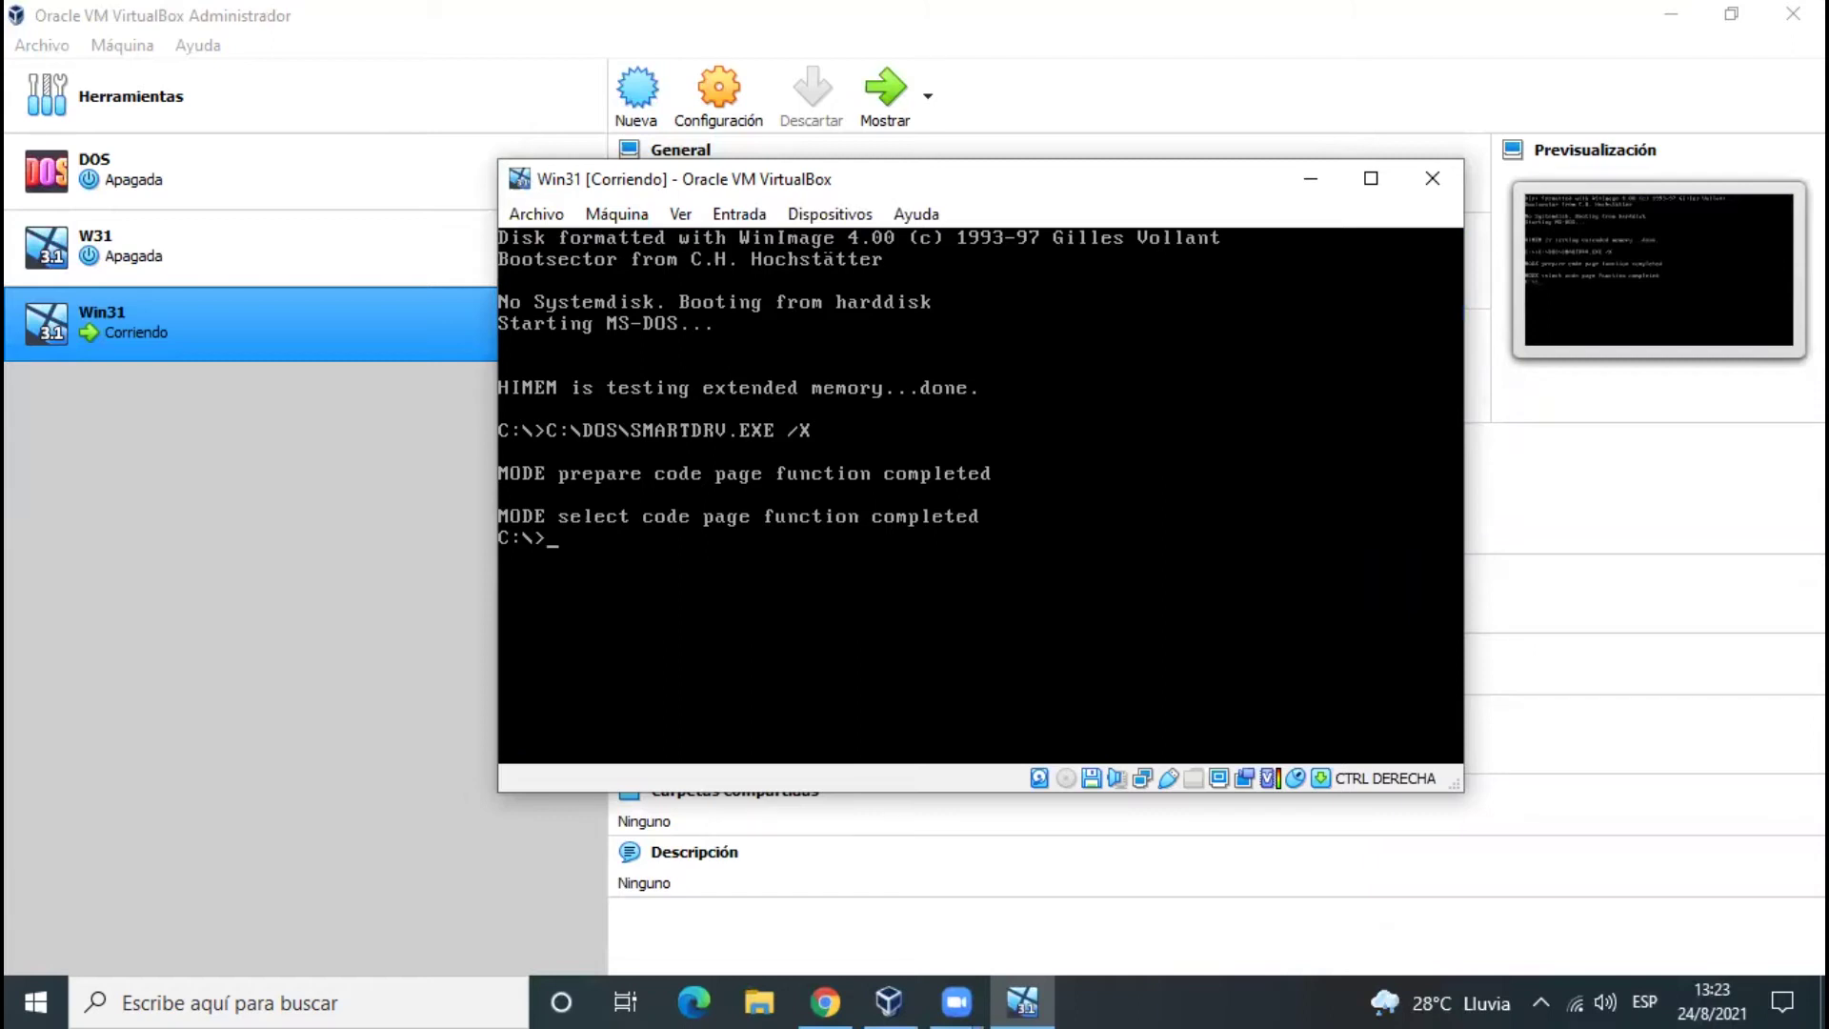
pyautogui.write('win')
pyautogui.press('Return')
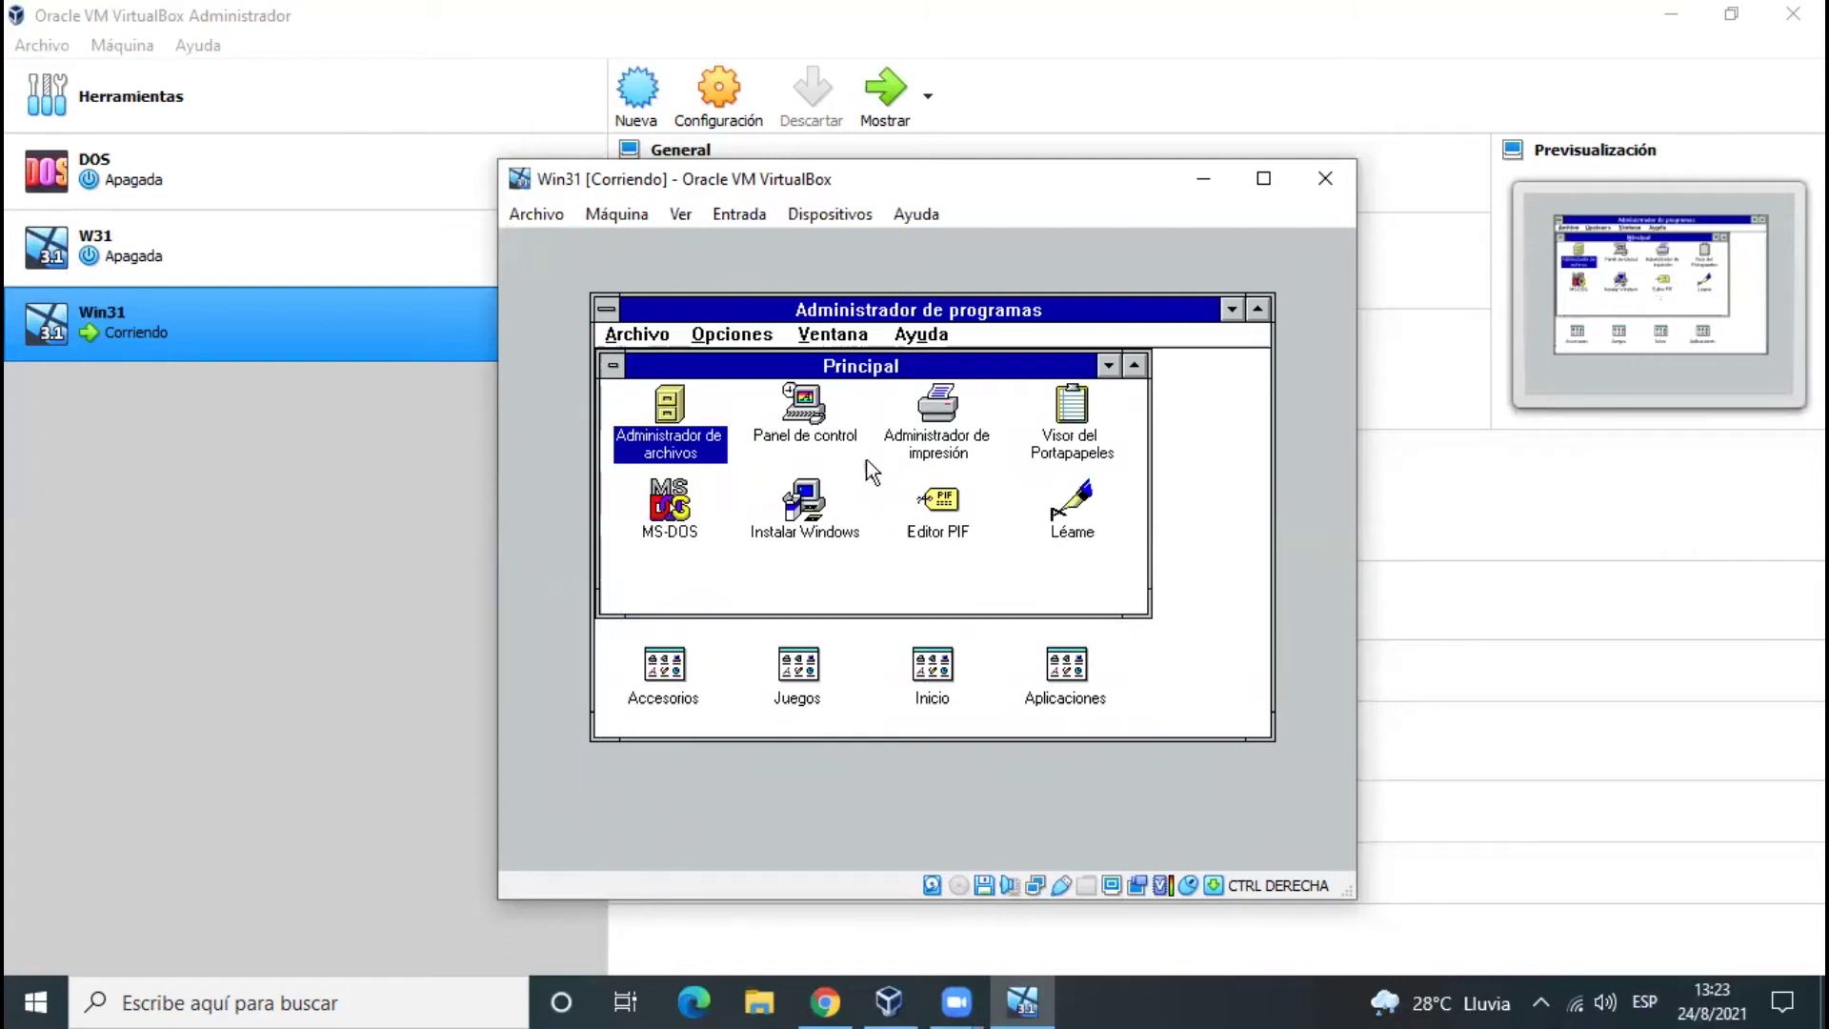
# Step: Look over the available settings in the Windows 3.1 Control Panel and close it
pyautogui.doubleClick(821, 431)
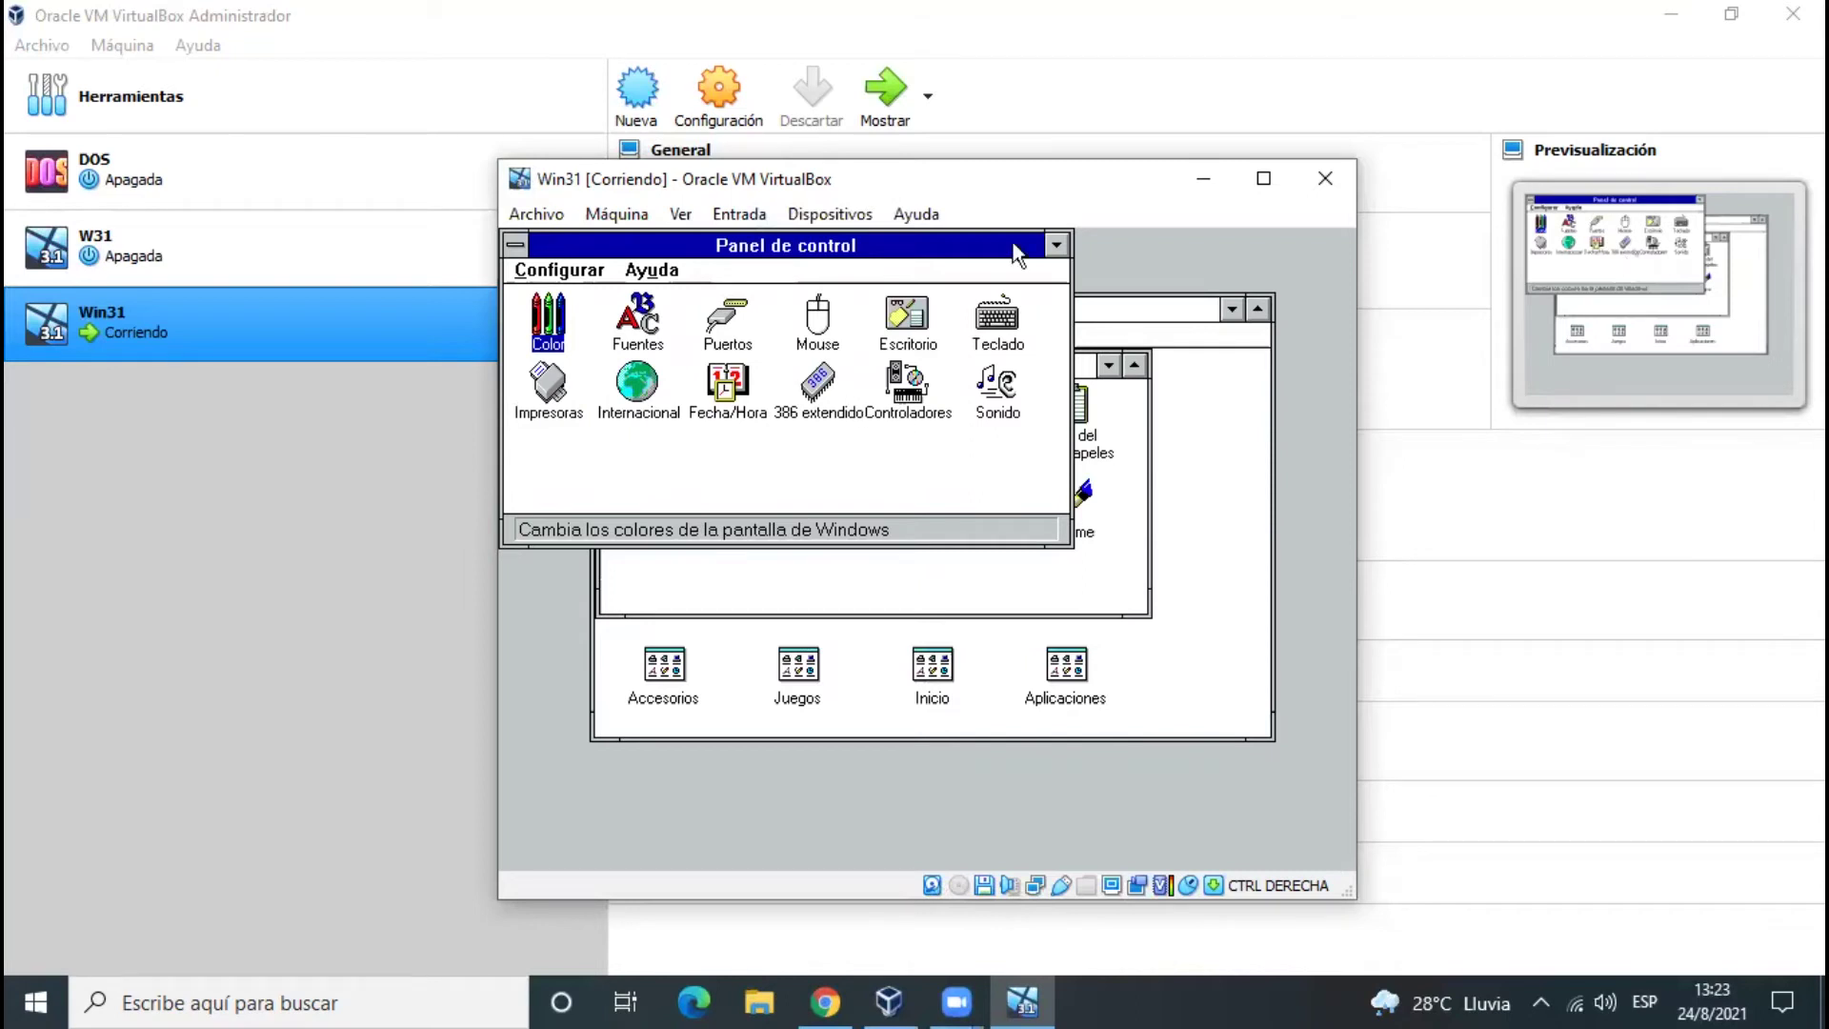
pyautogui.click(516, 244)
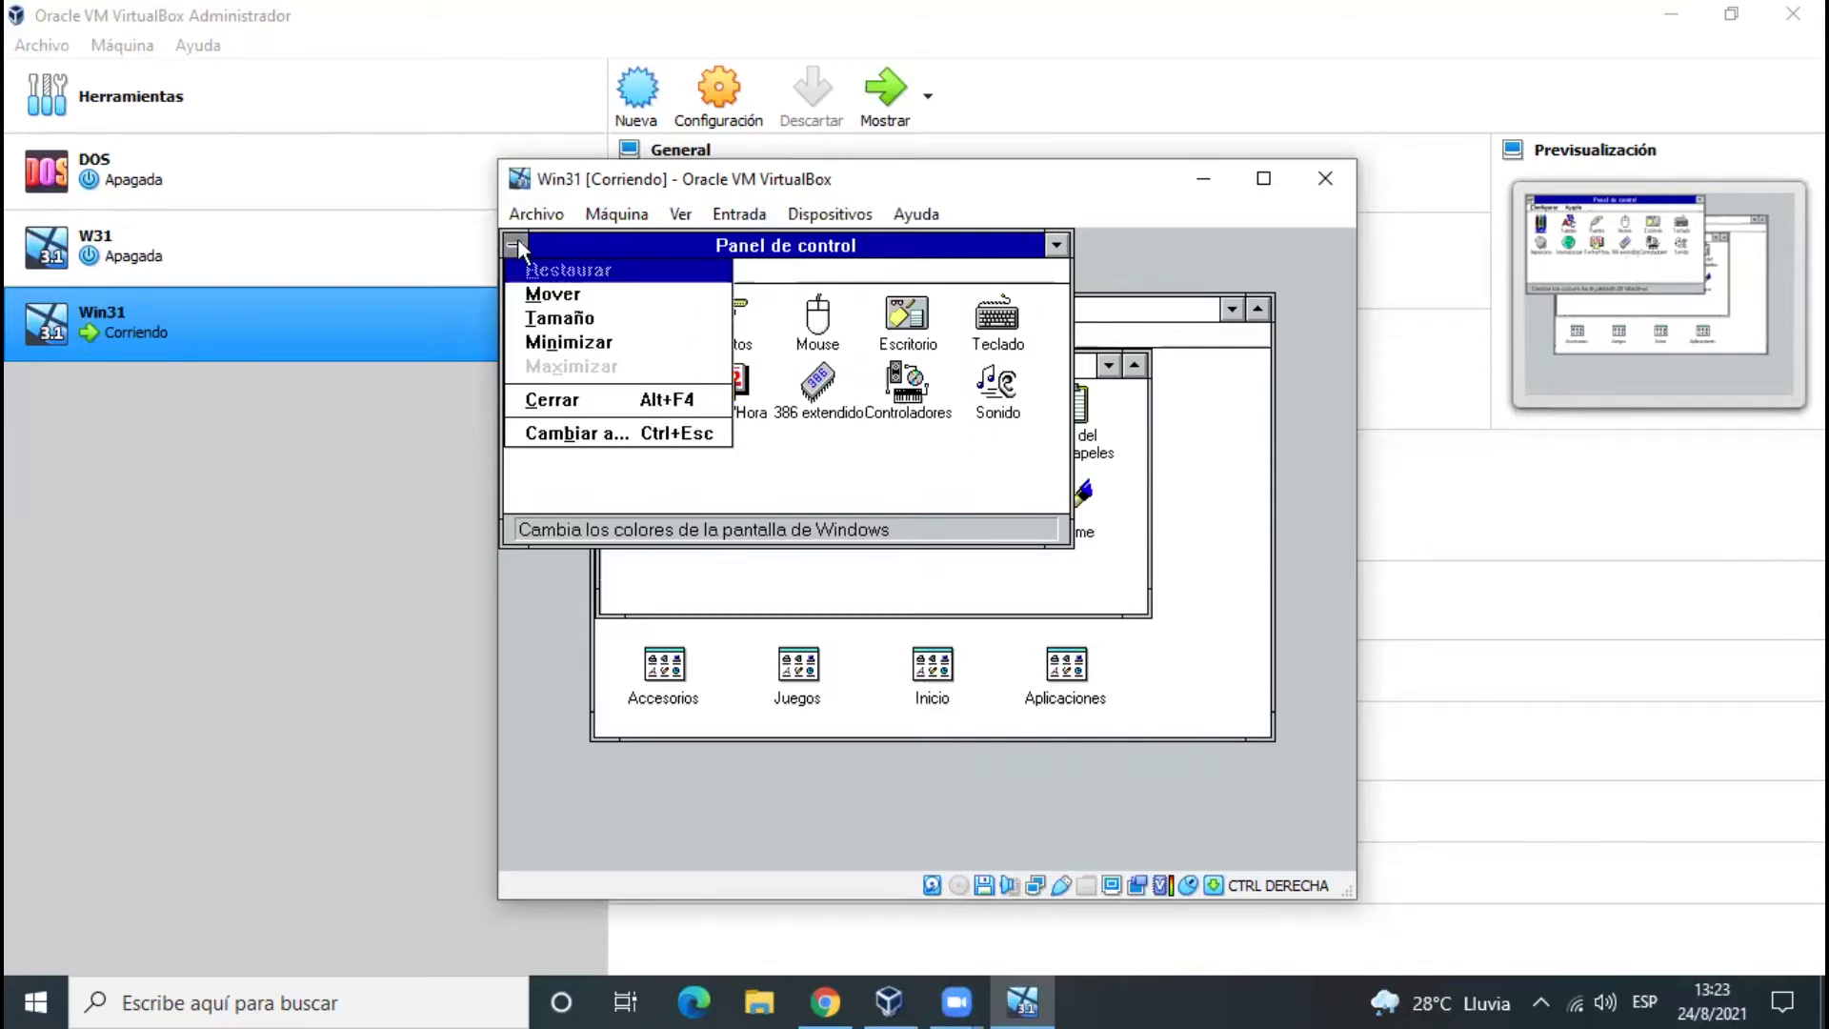
pyautogui.click(602, 400)
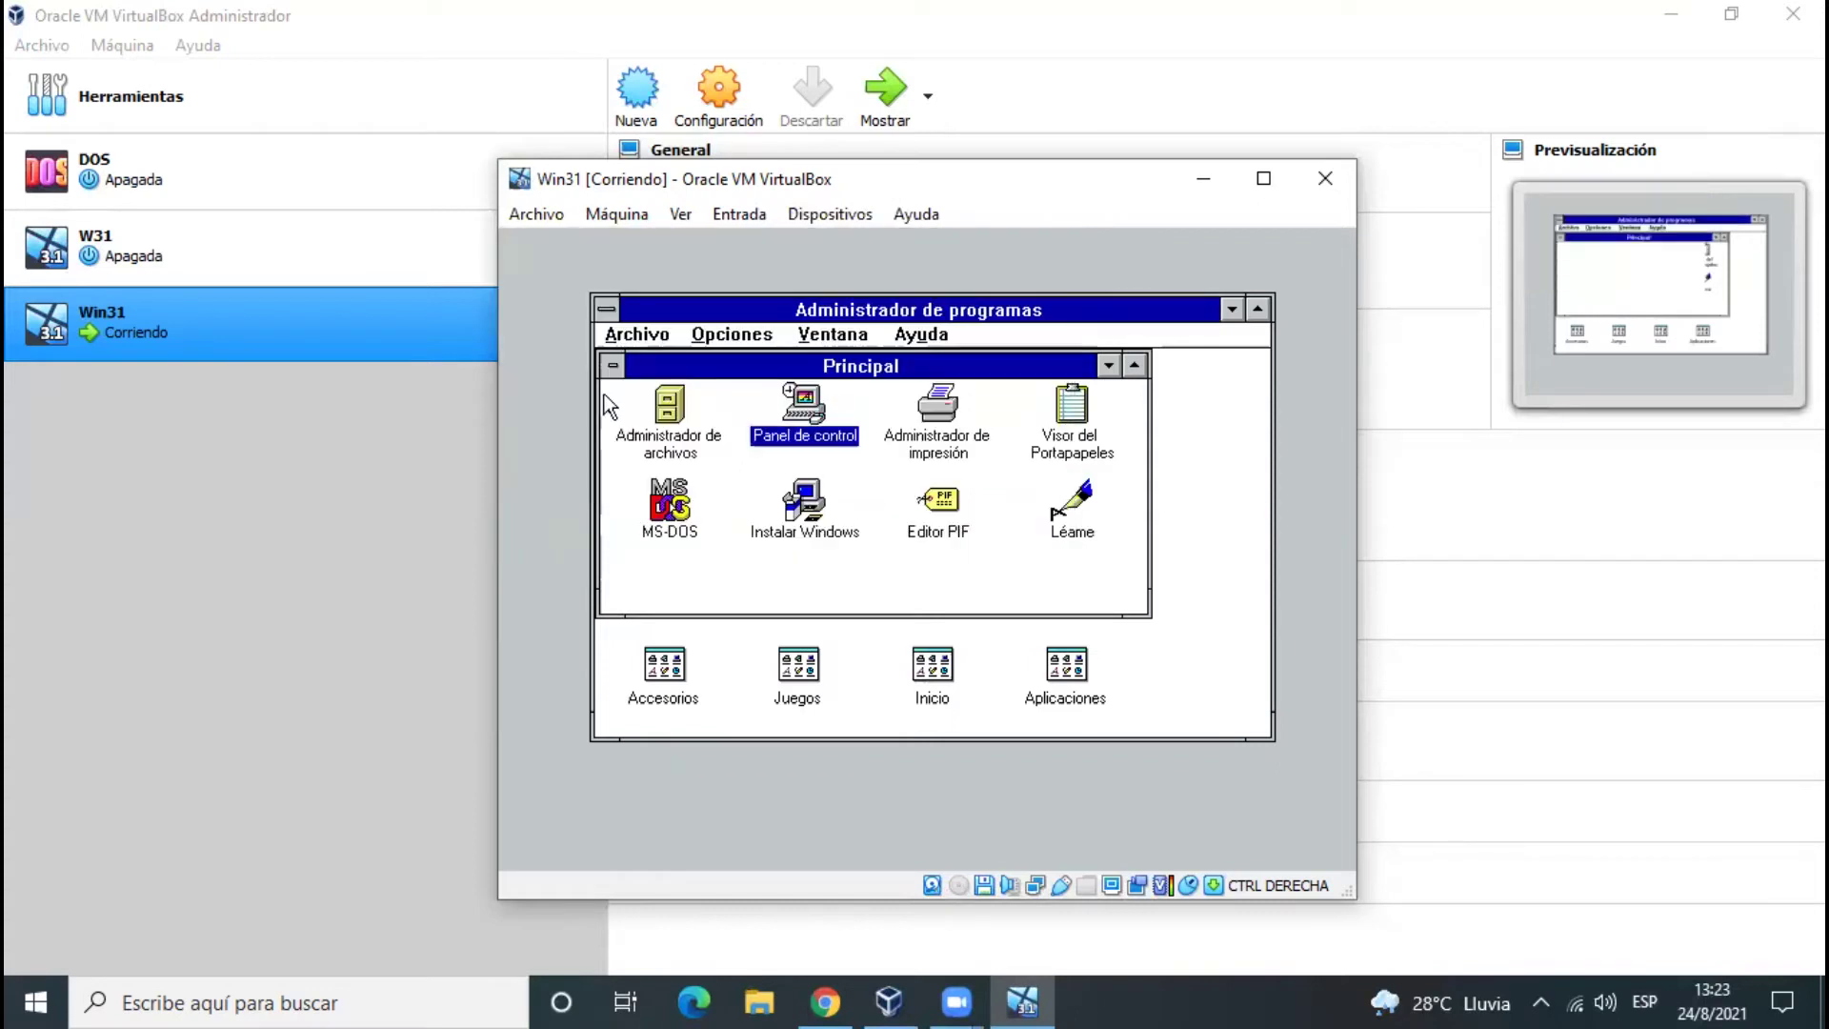
# Step: Load the cdrom disk image from the Descargas folder into the virtual floppy drive
pyautogui.click(838, 212)
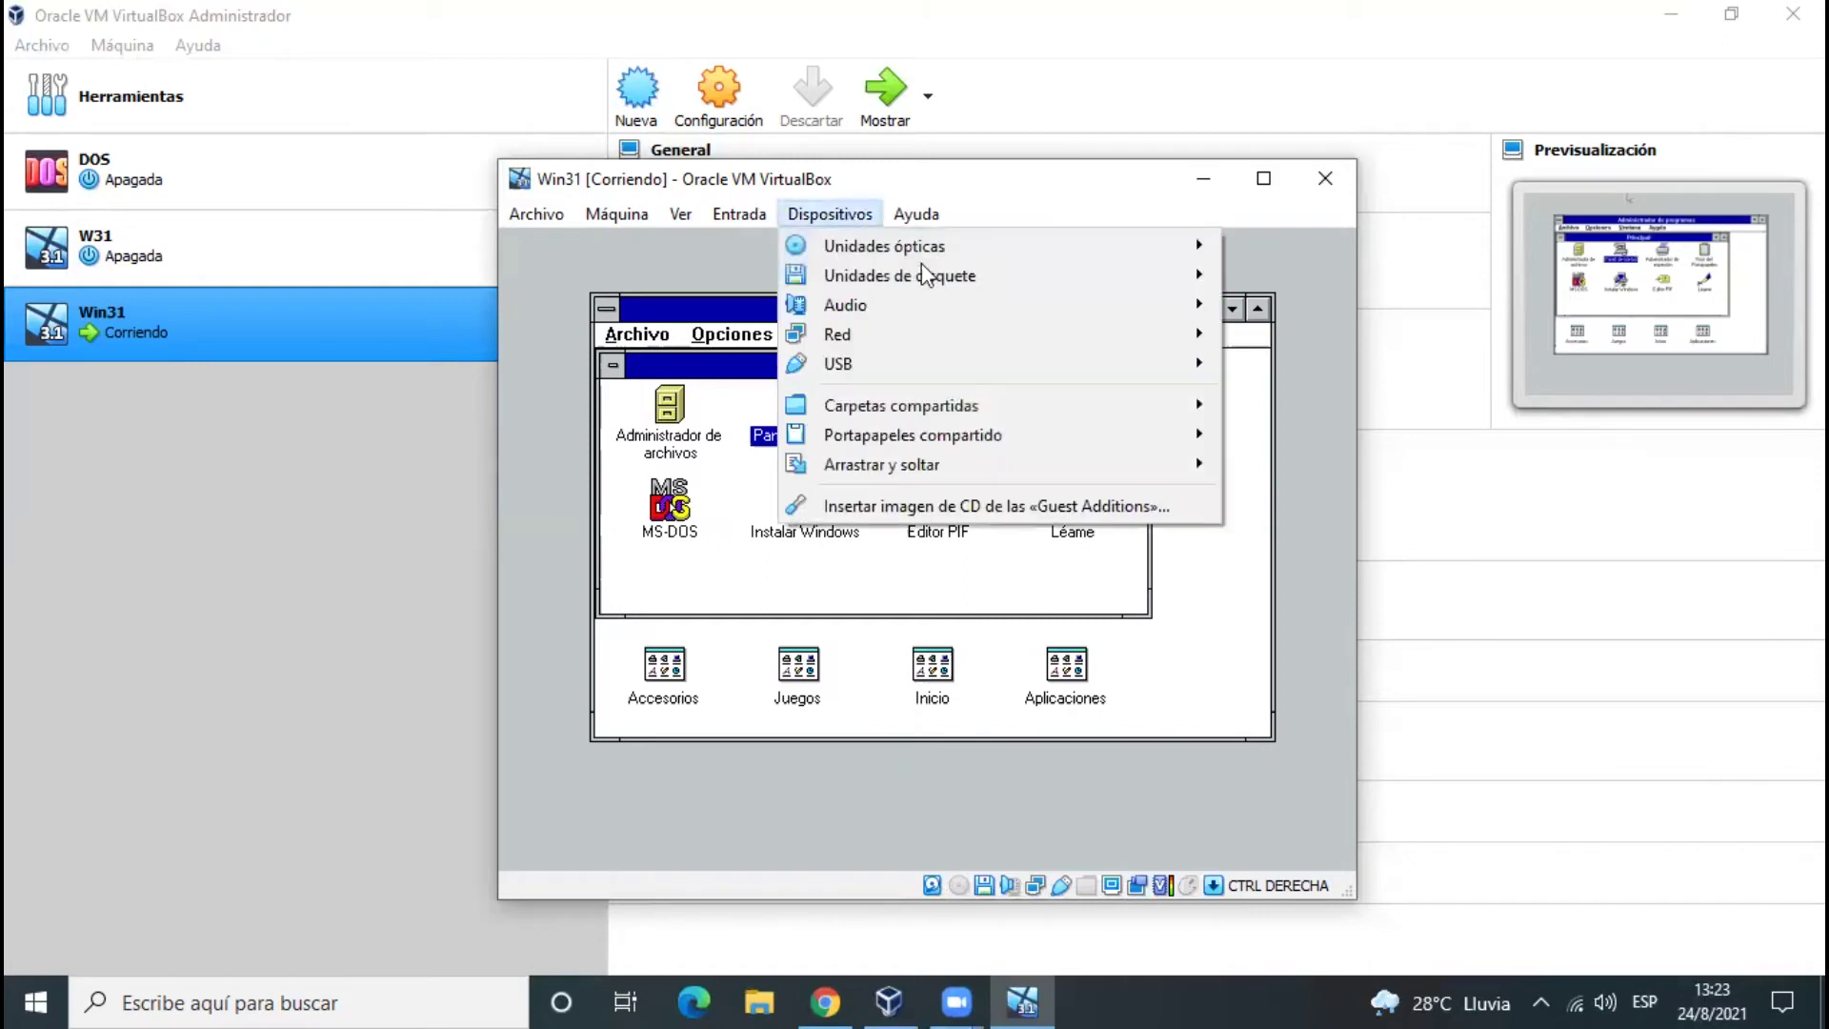
pyautogui.moveTo(905, 275)
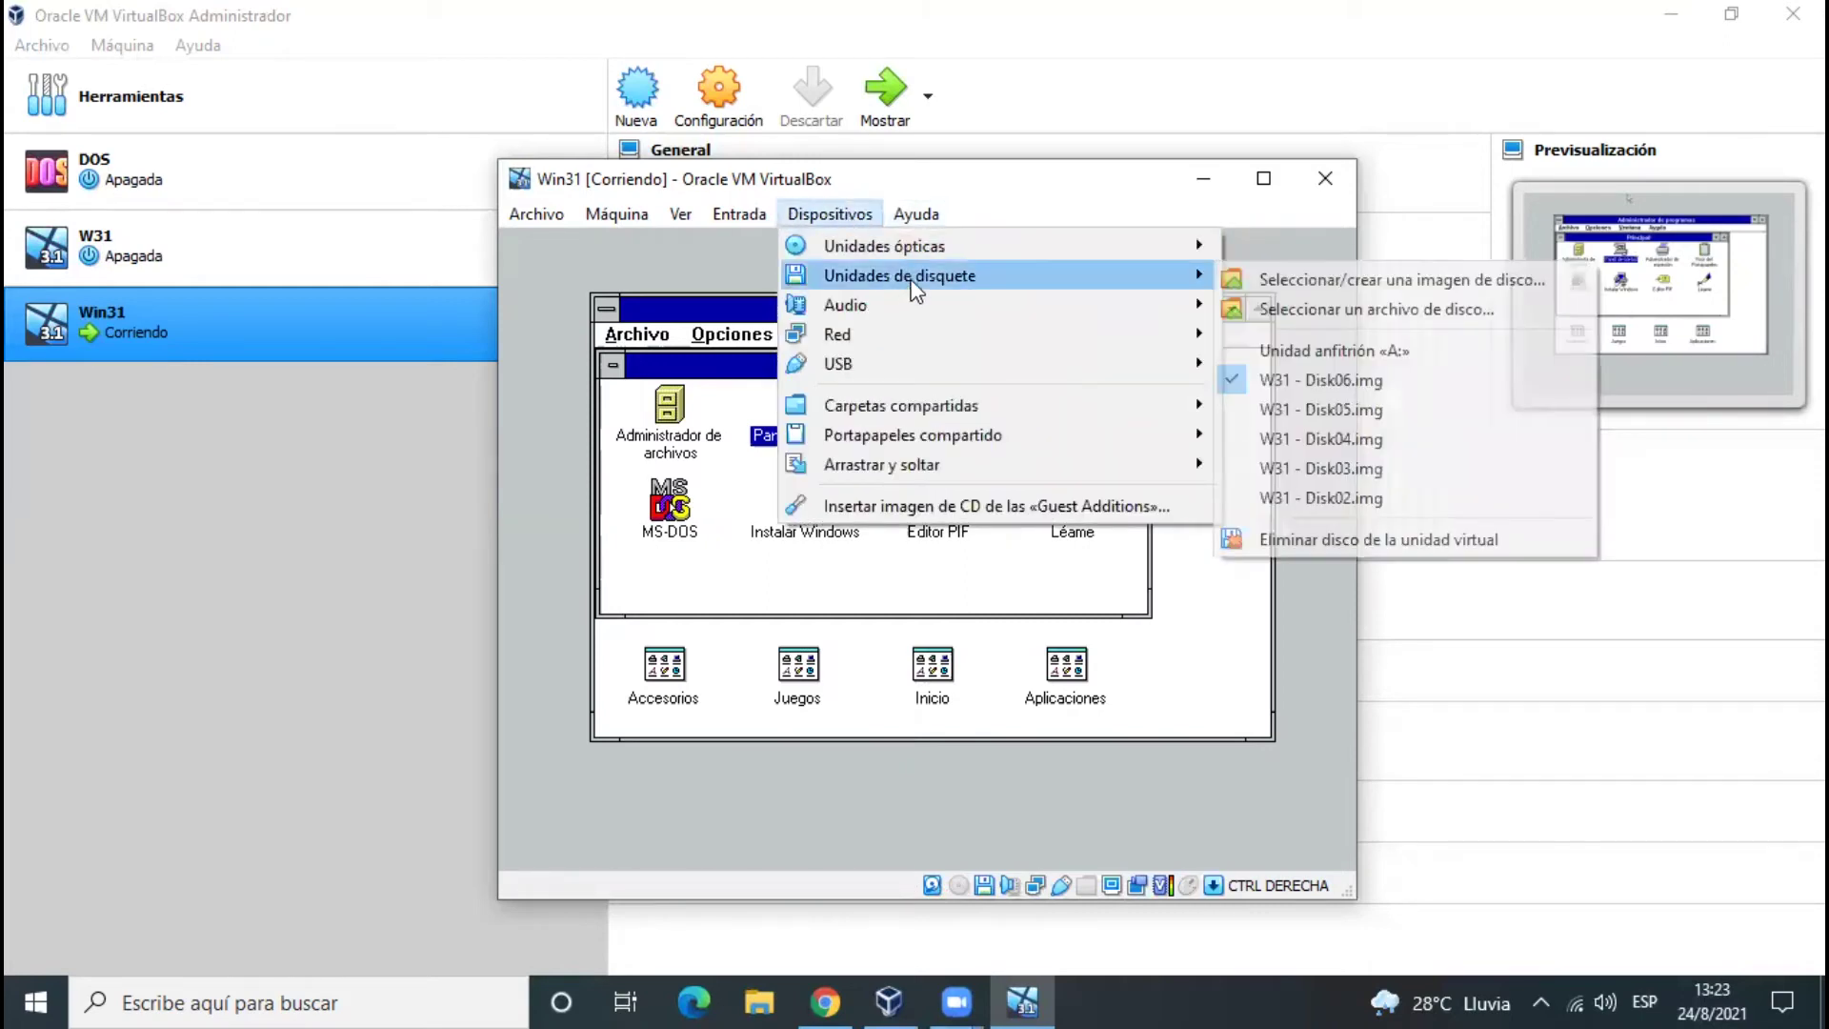
pyautogui.click(1363, 309)
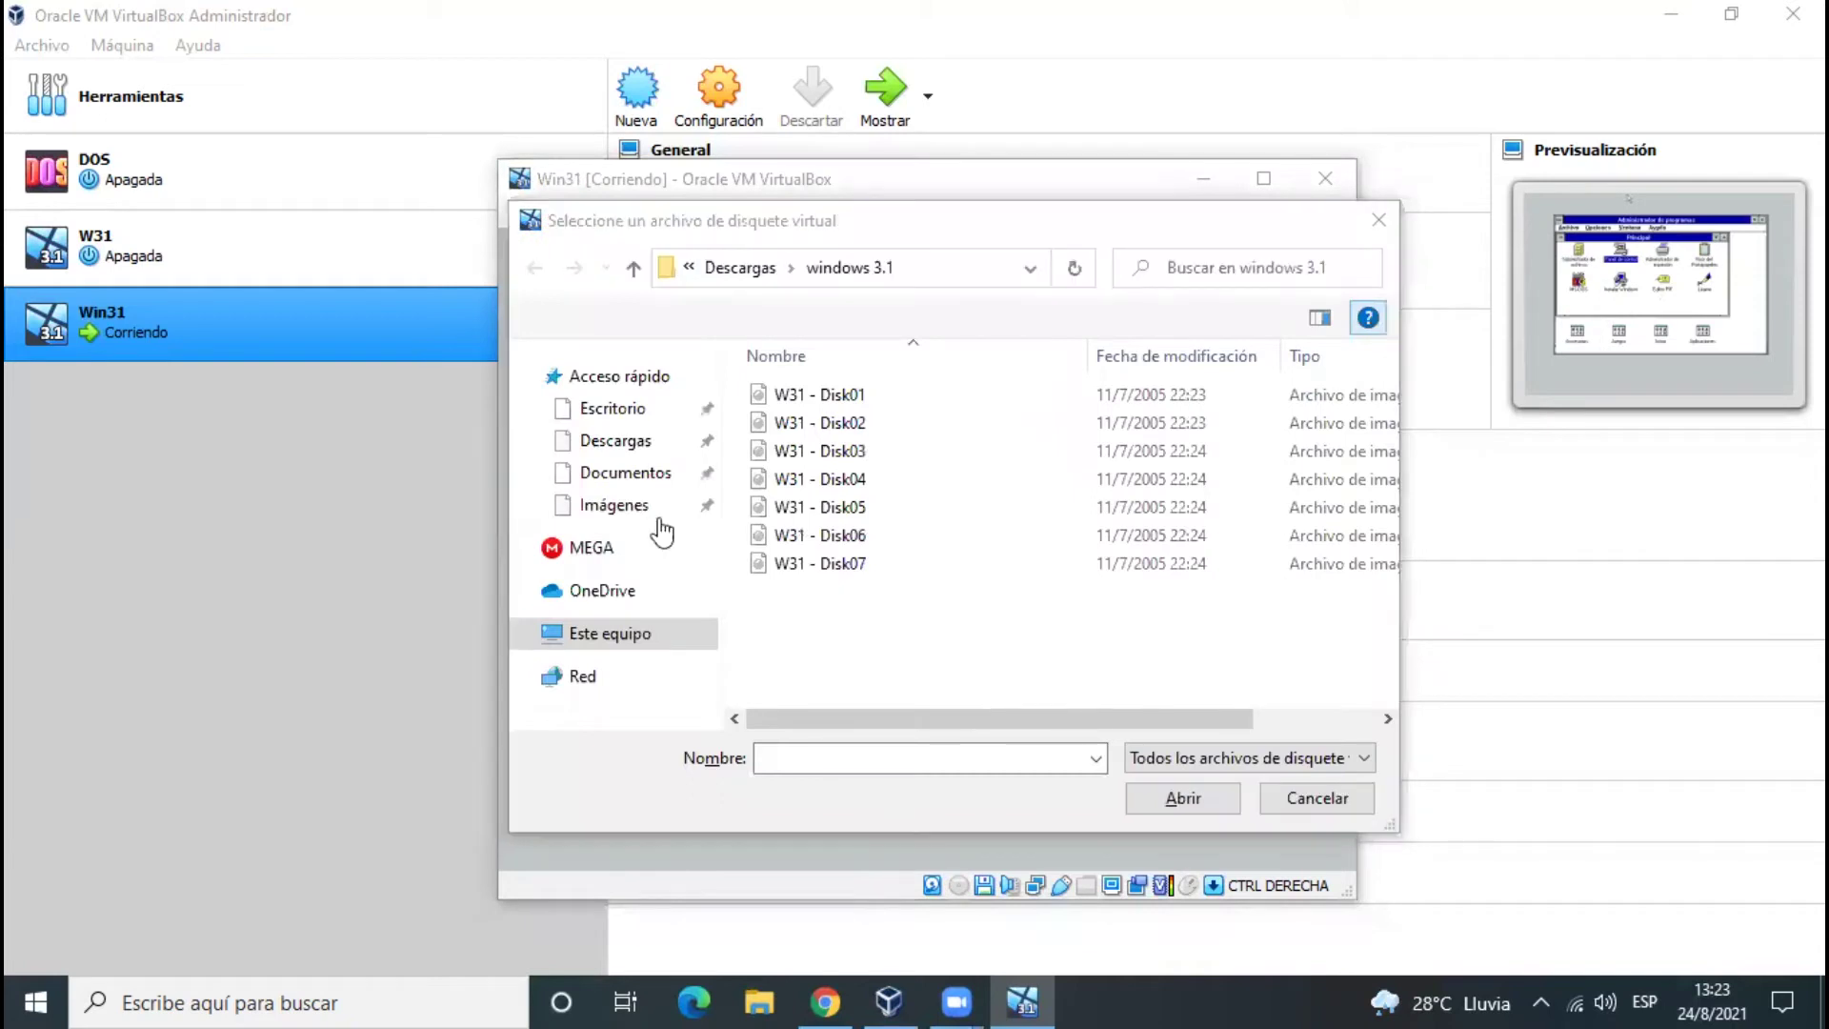
pyautogui.click(636, 441)
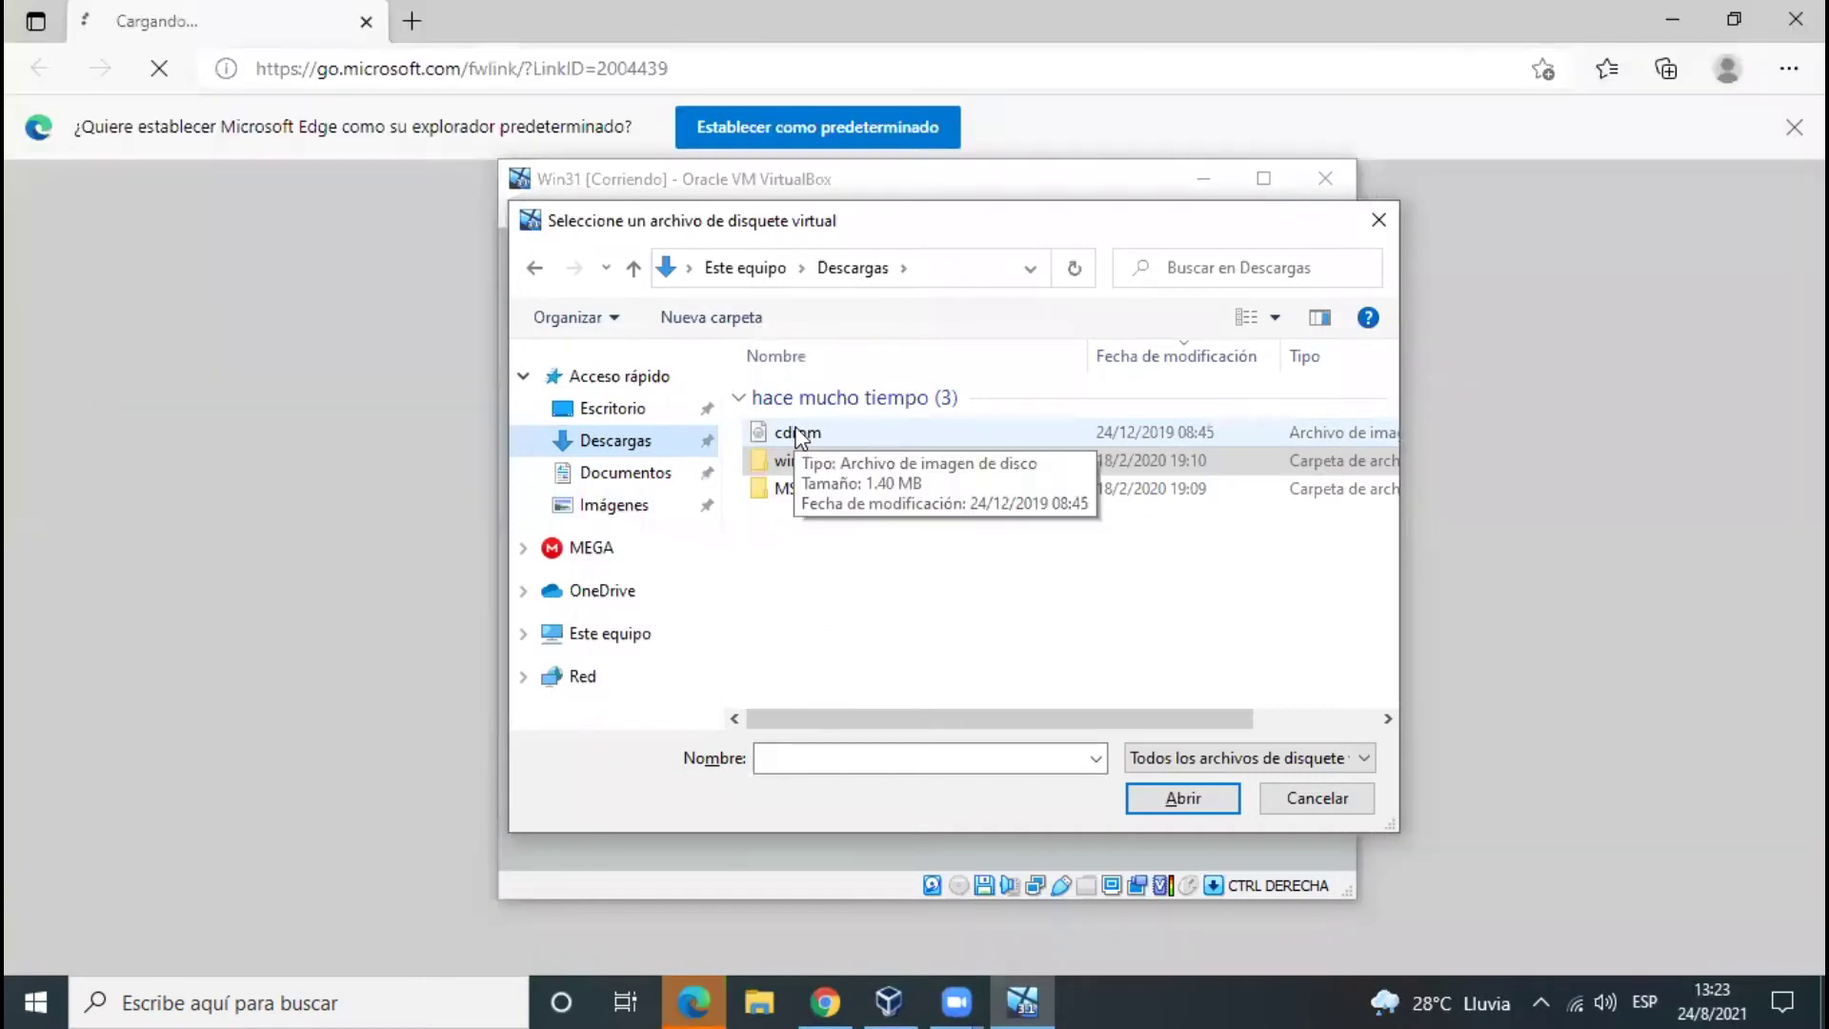
pyautogui.click(797, 433)
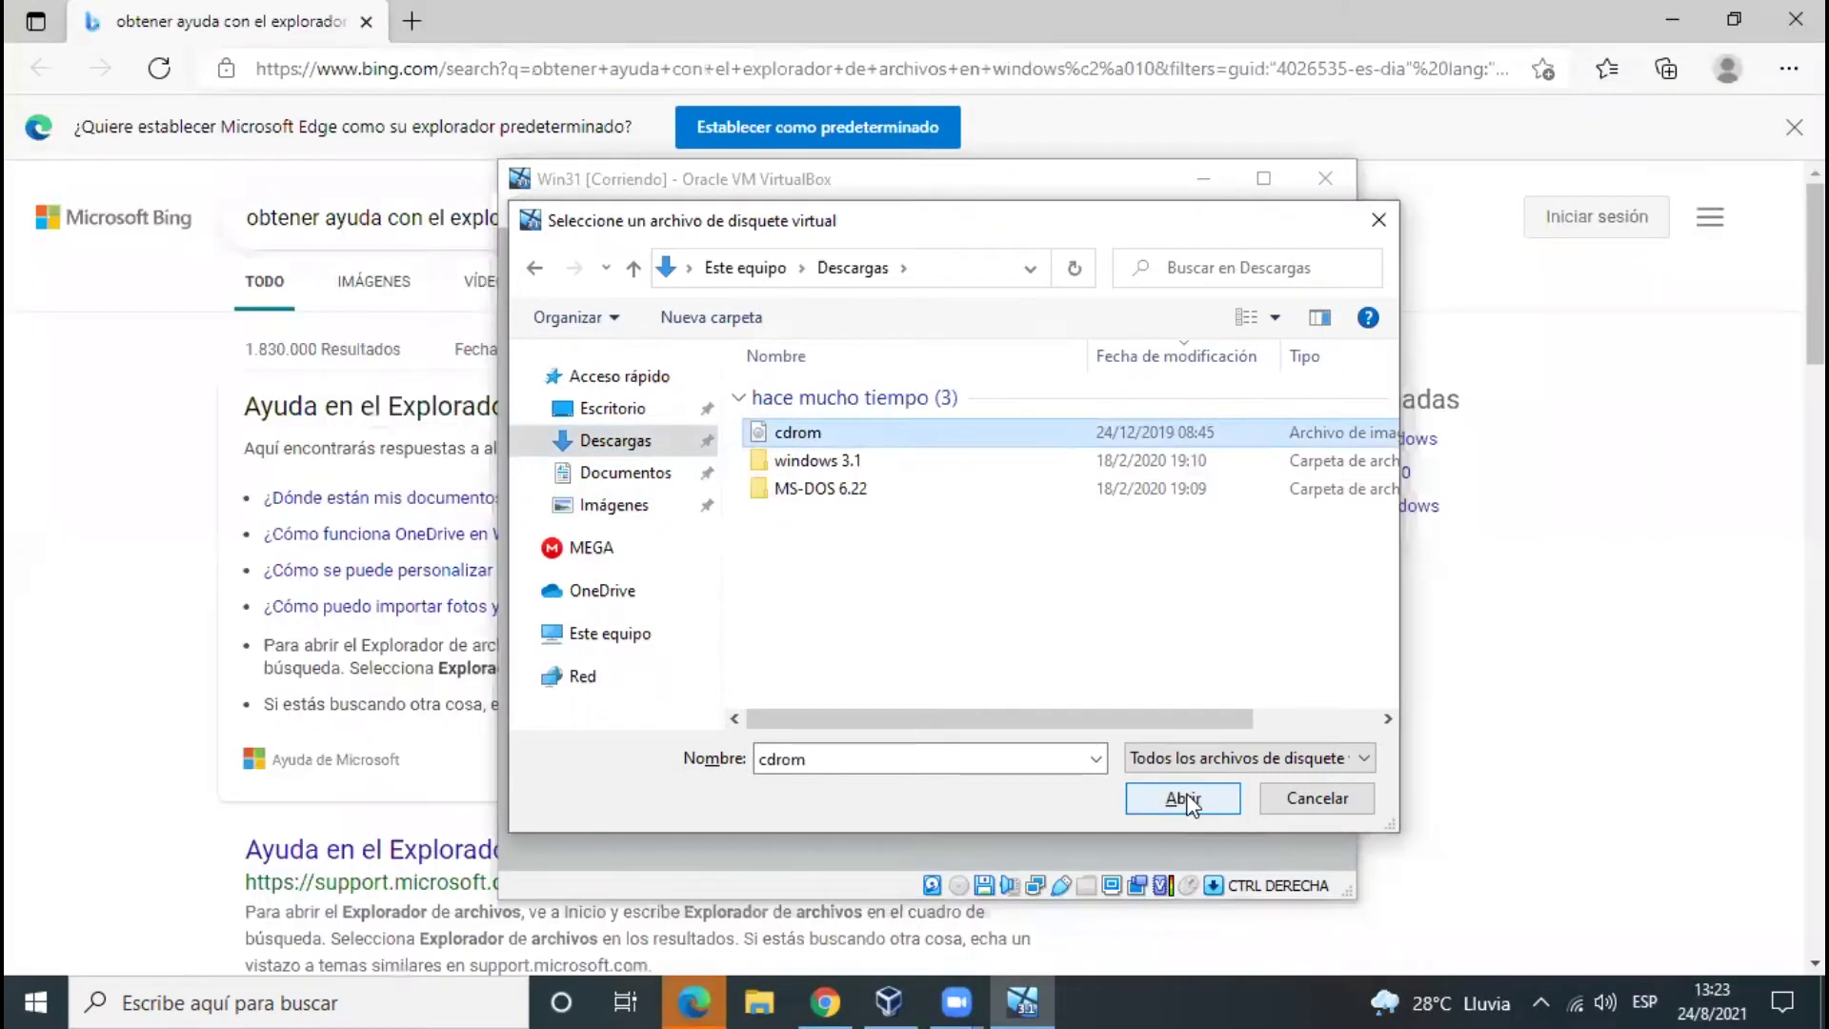
pyautogui.click(1186, 798)
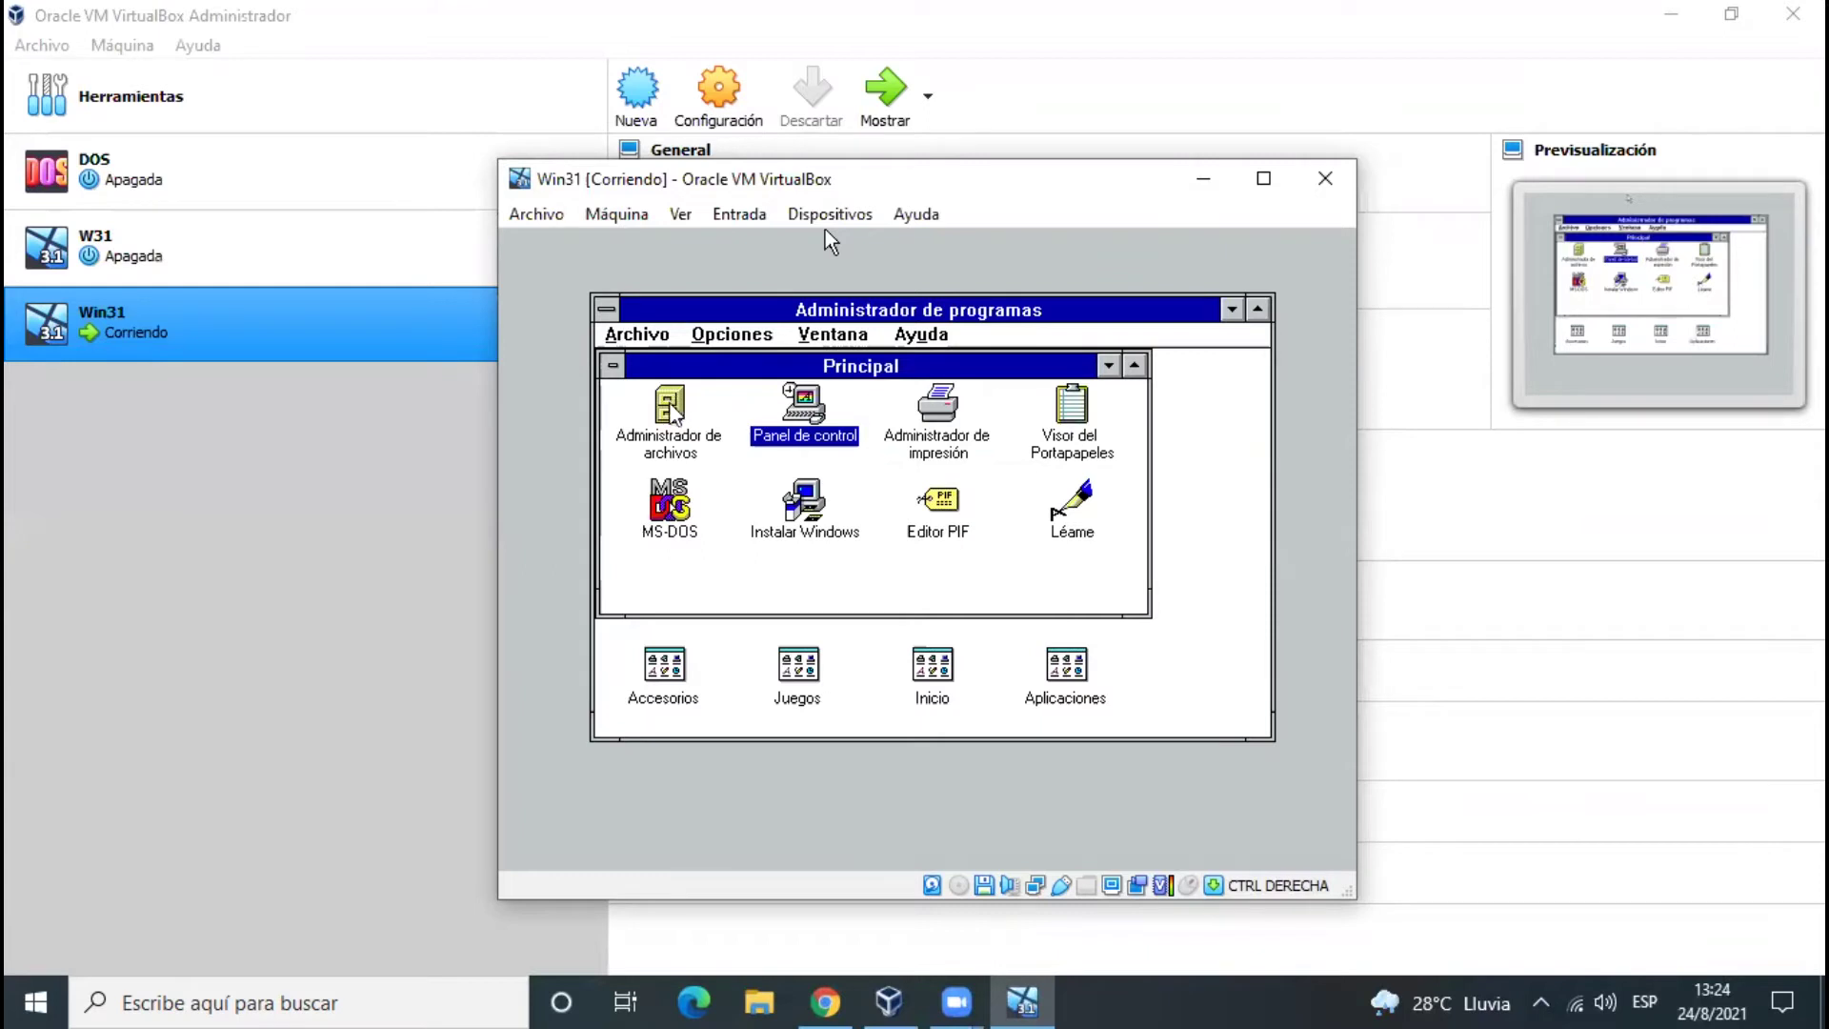
pyautogui.hotkey('ctrl', 'Escape')
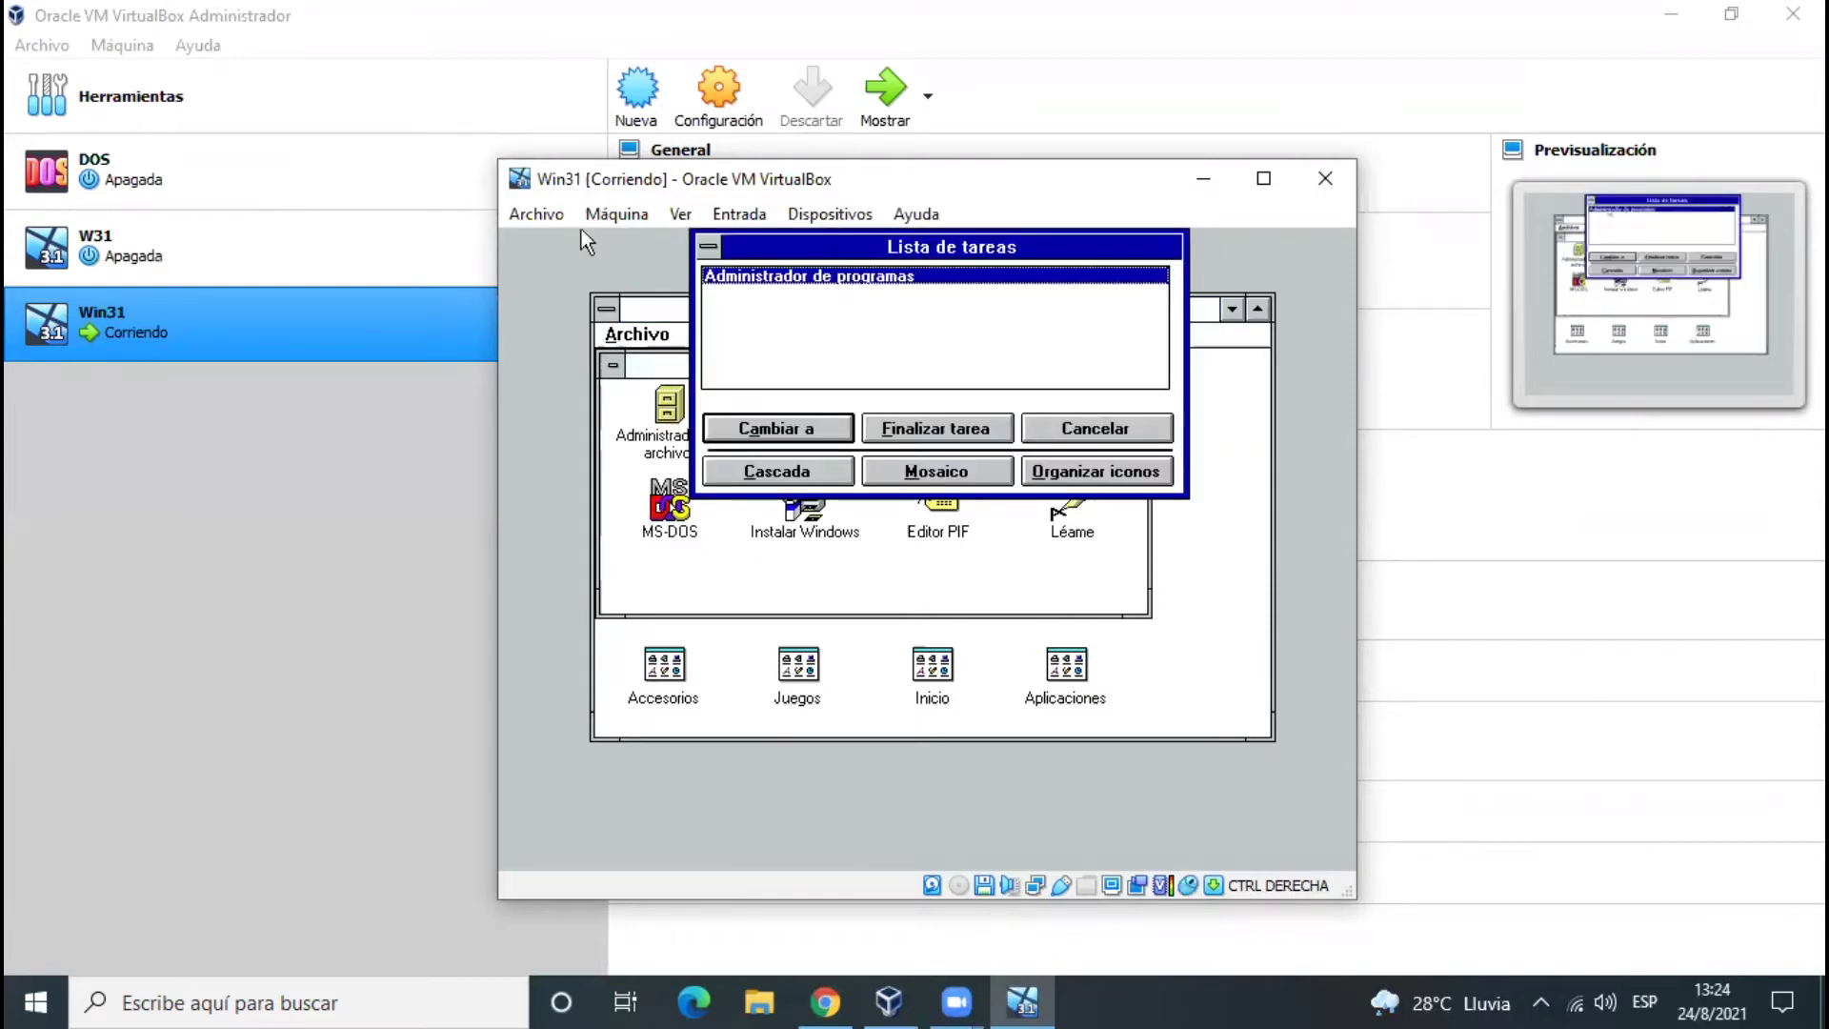
pyautogui.click(708, 246)
pyautogui.click(776, 295)
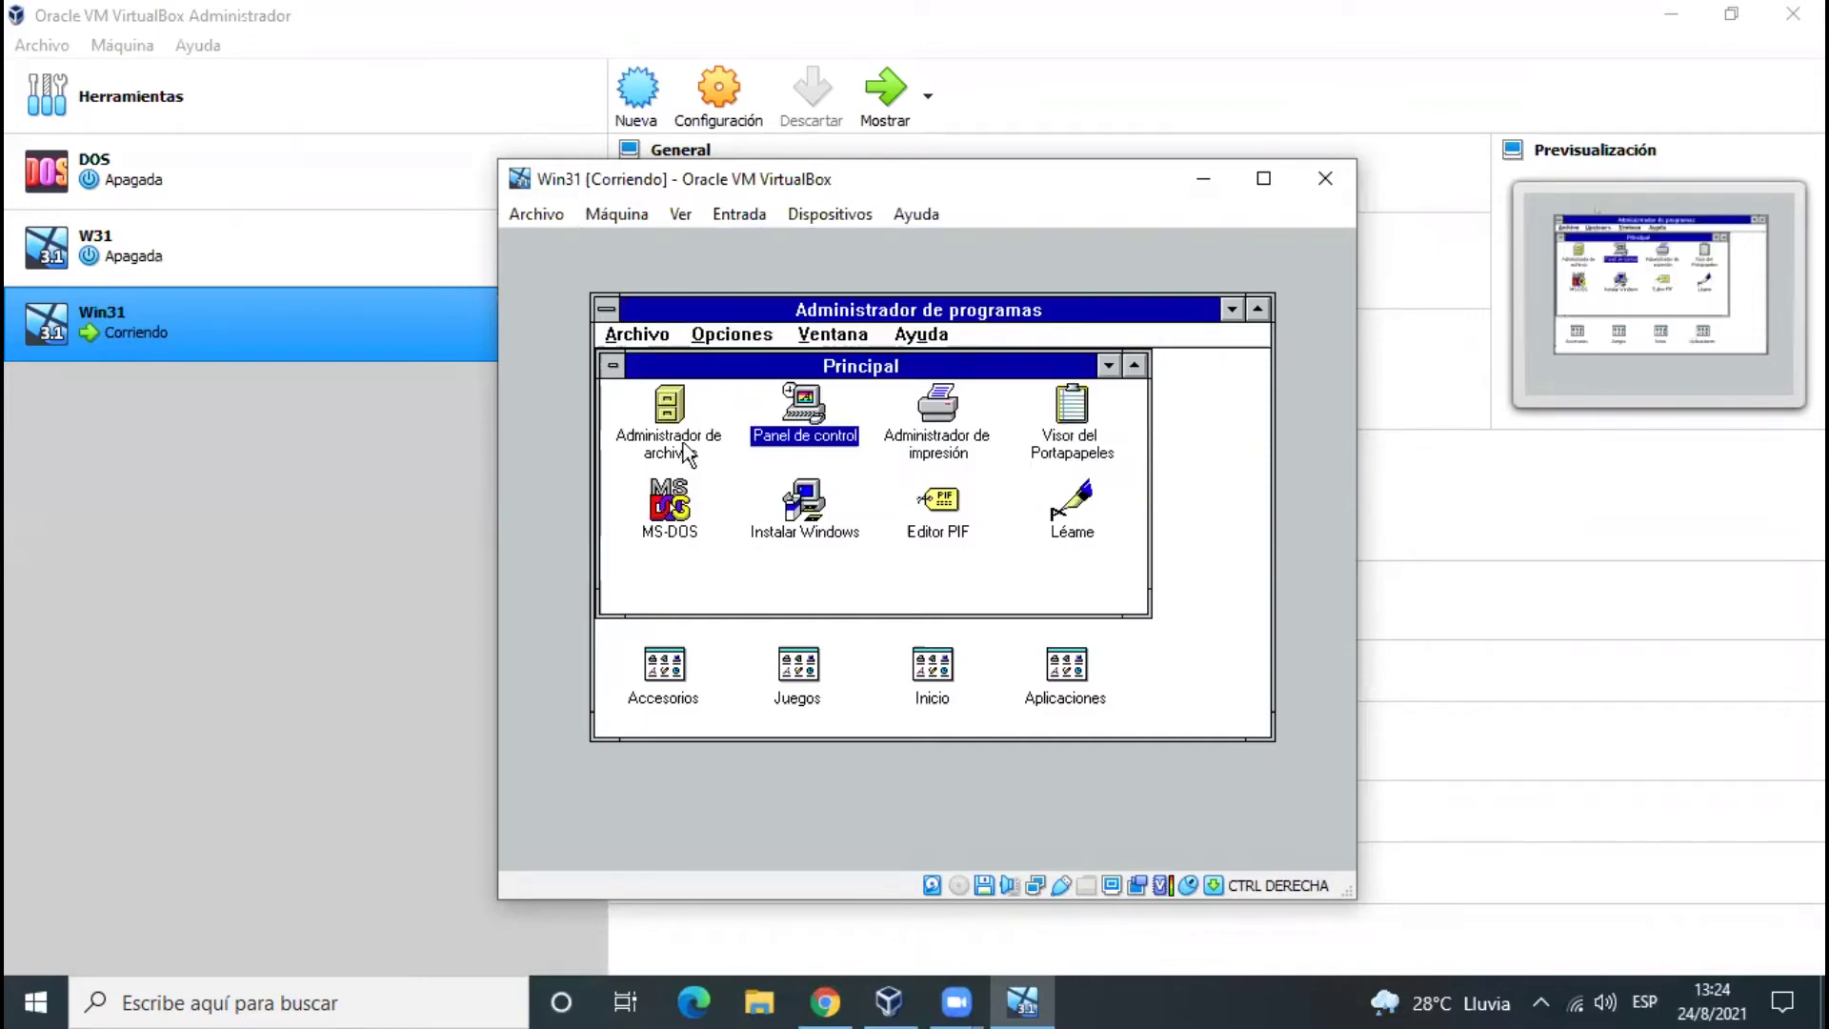
# Step: Browse the floppy in drive A: with the Windows 3.1 File Manager and run install.exe
pyautogui.doubleClick(683, 446)
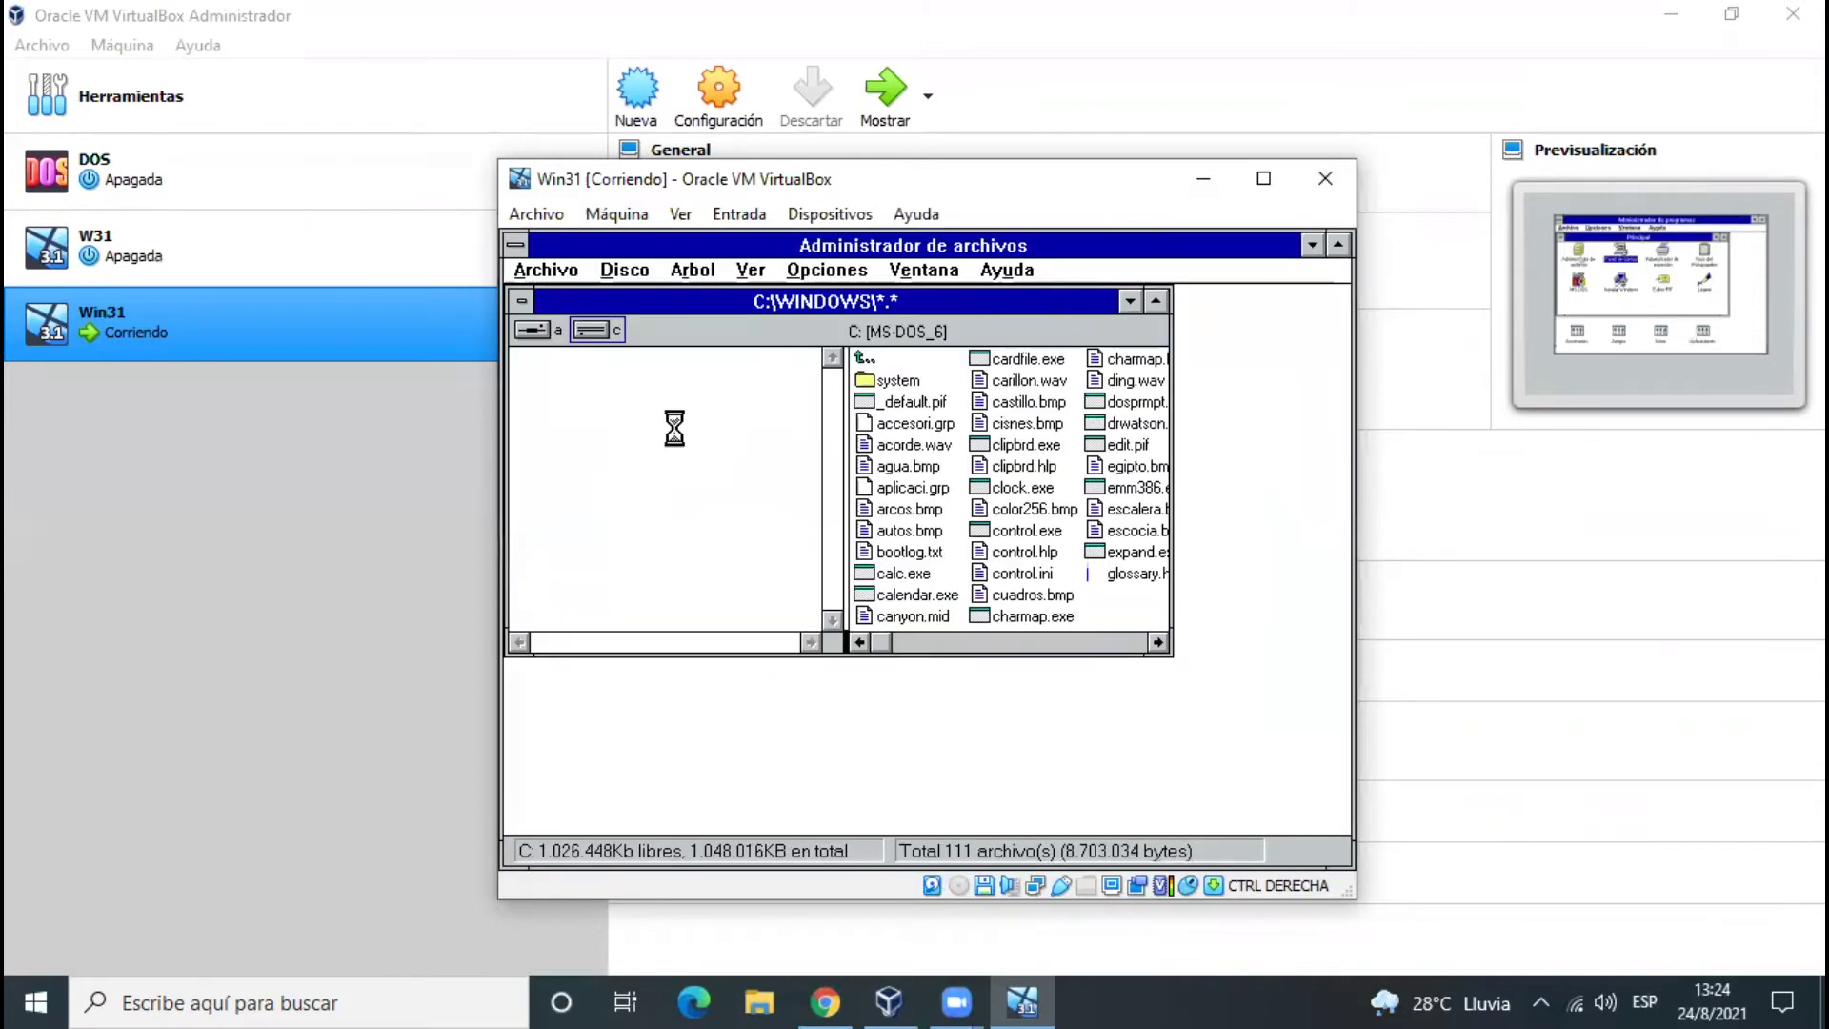
pyautogui.doubleClick(541, 330)
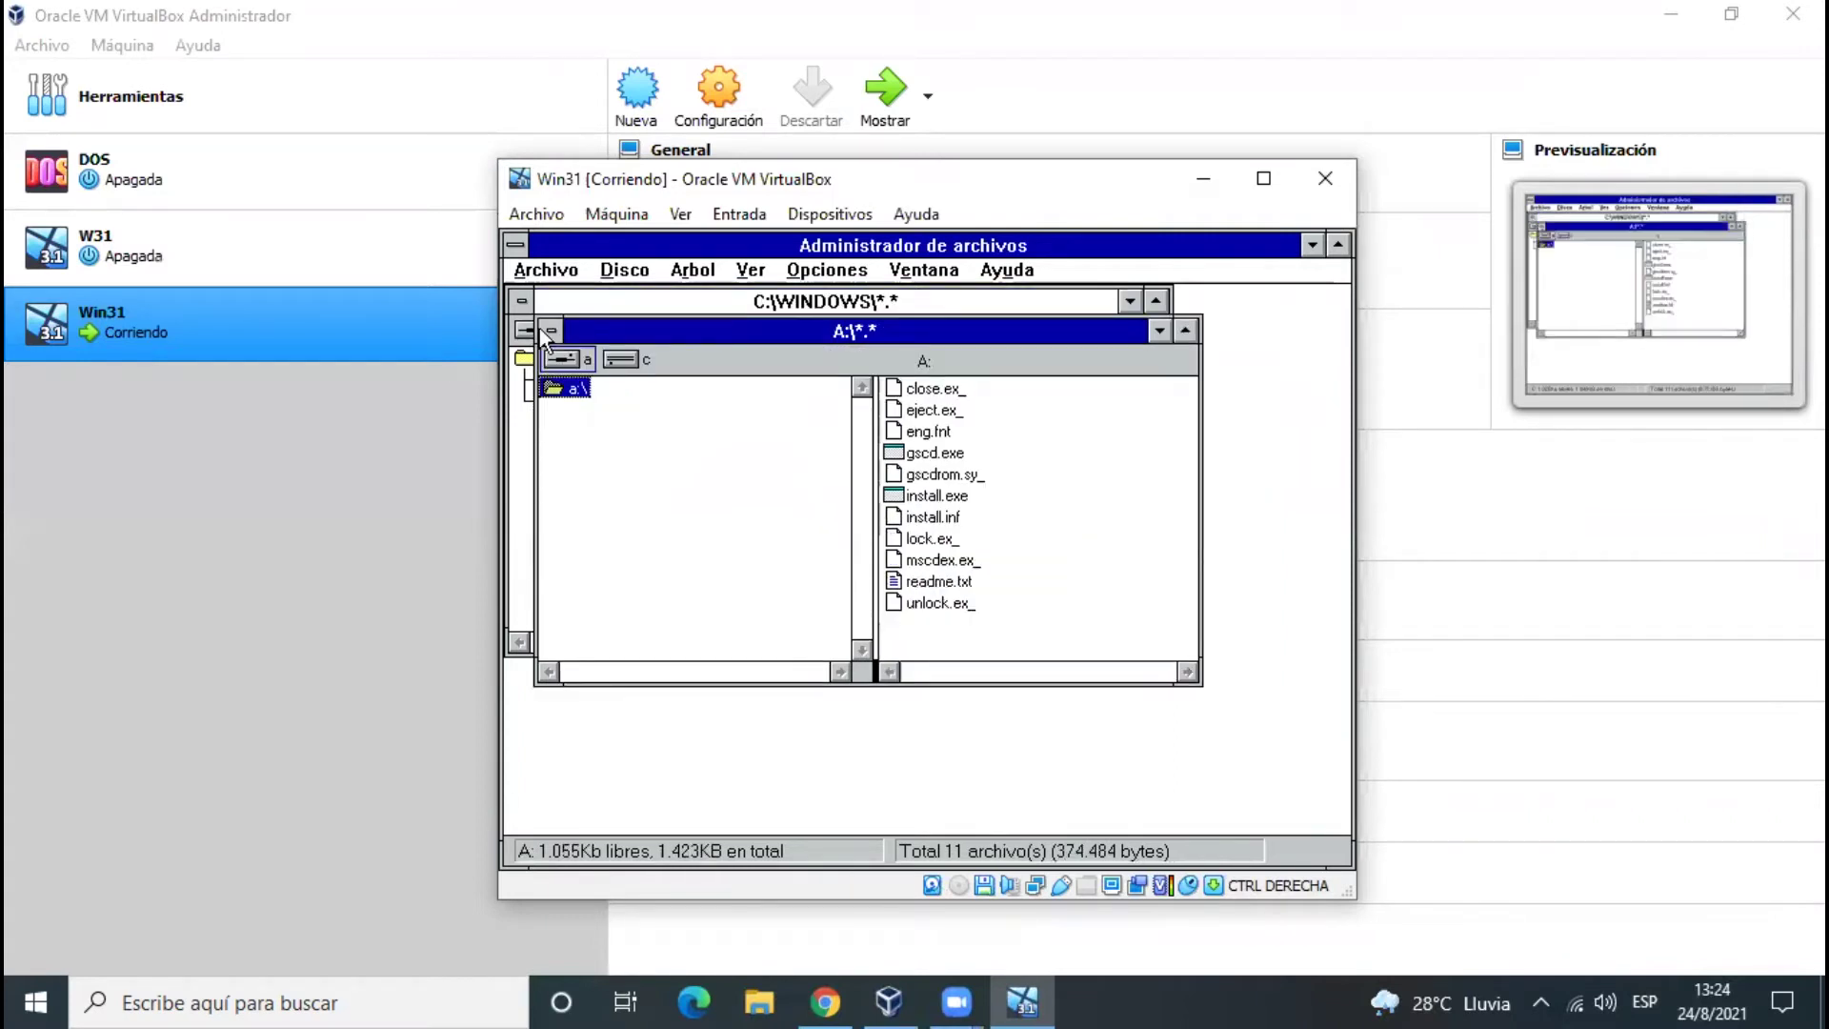
pyautogui.click(938, 496)
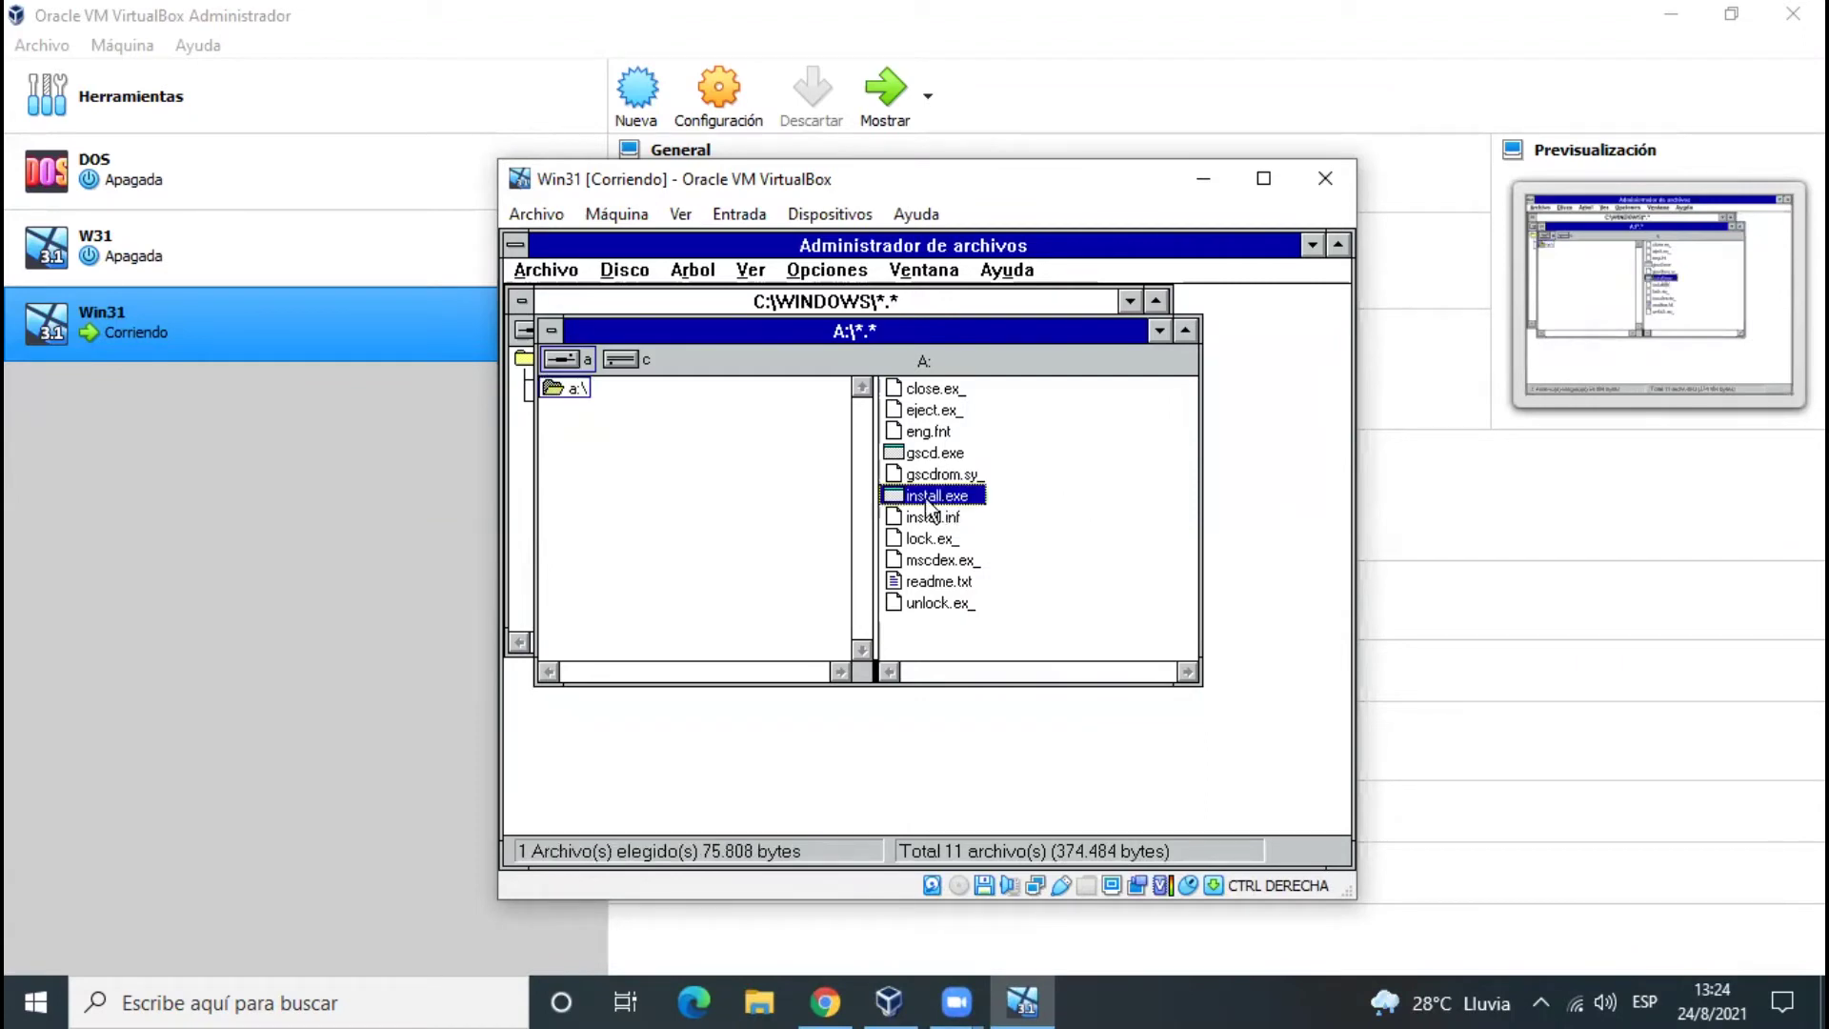
pyautogui.doubleClick(926, 500)
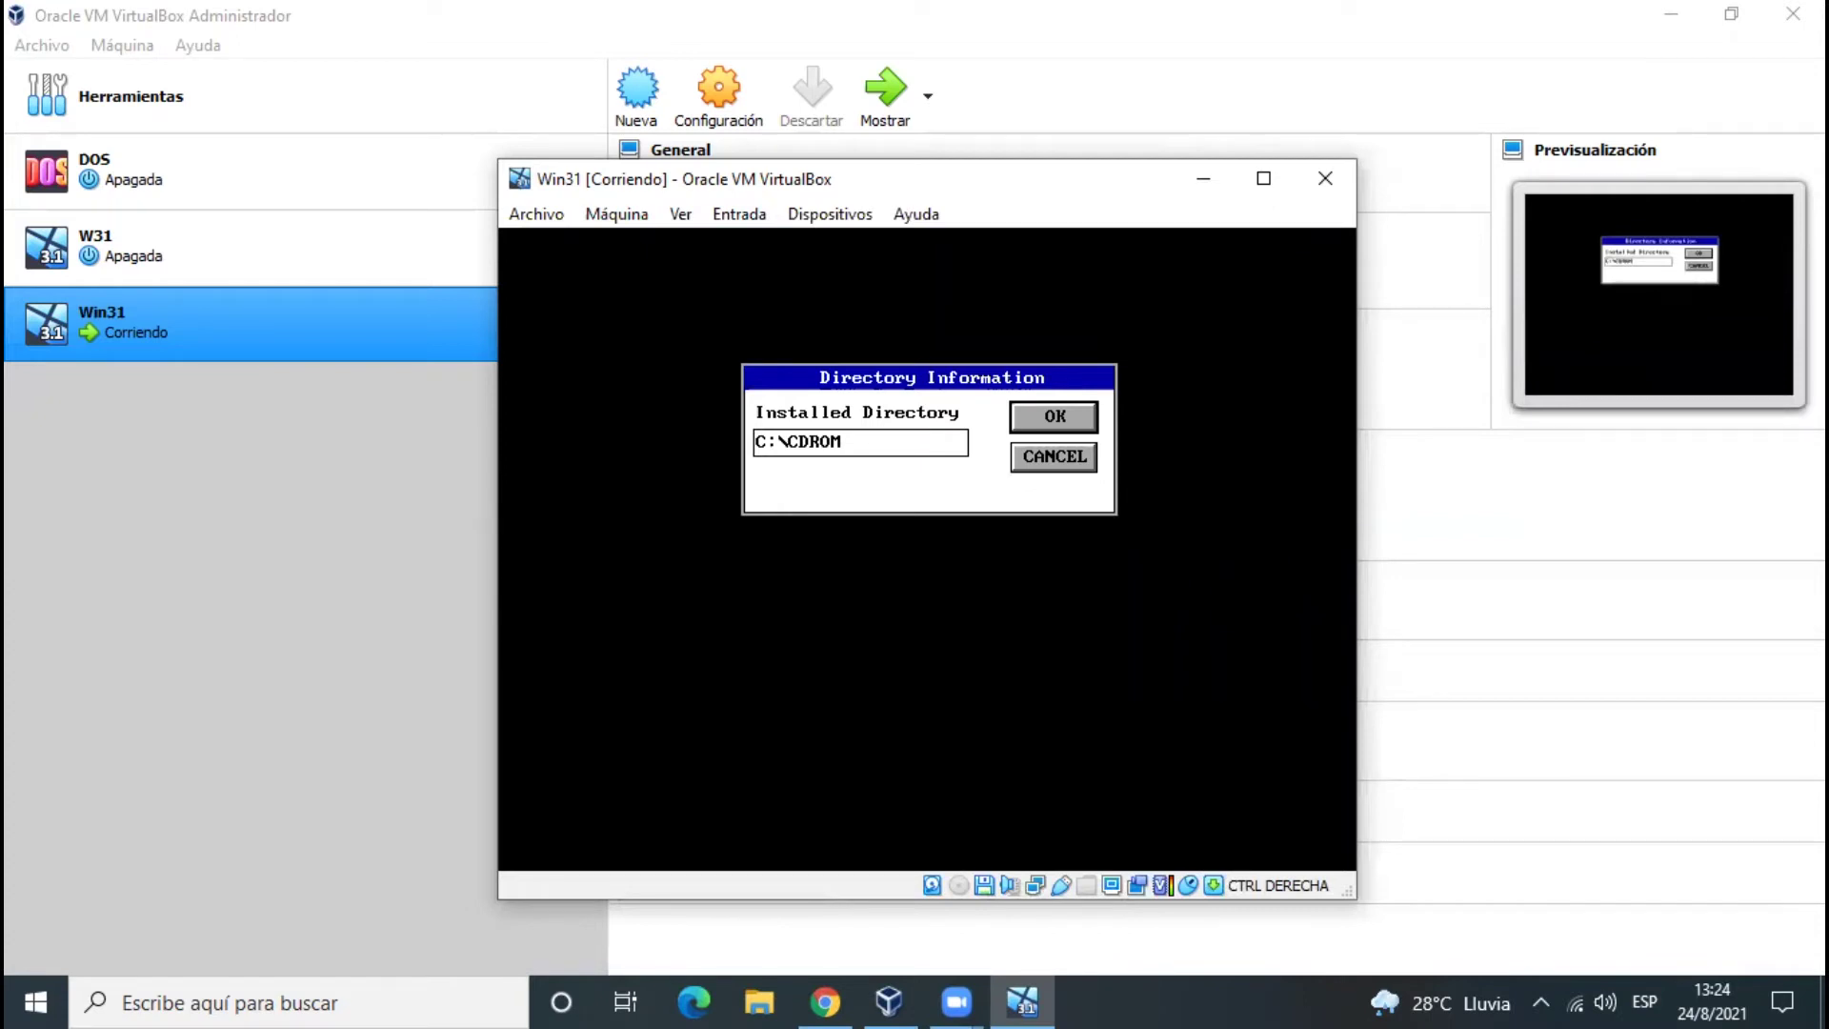
# Step: Install the CD-ROM driver into the directory C:\CDROM and acknowledge the completed installation
pyautogui.click(847, 441)
pyautogui.press('Tab')
pyautogui.press('Tab')
pyautogui.press('Return')
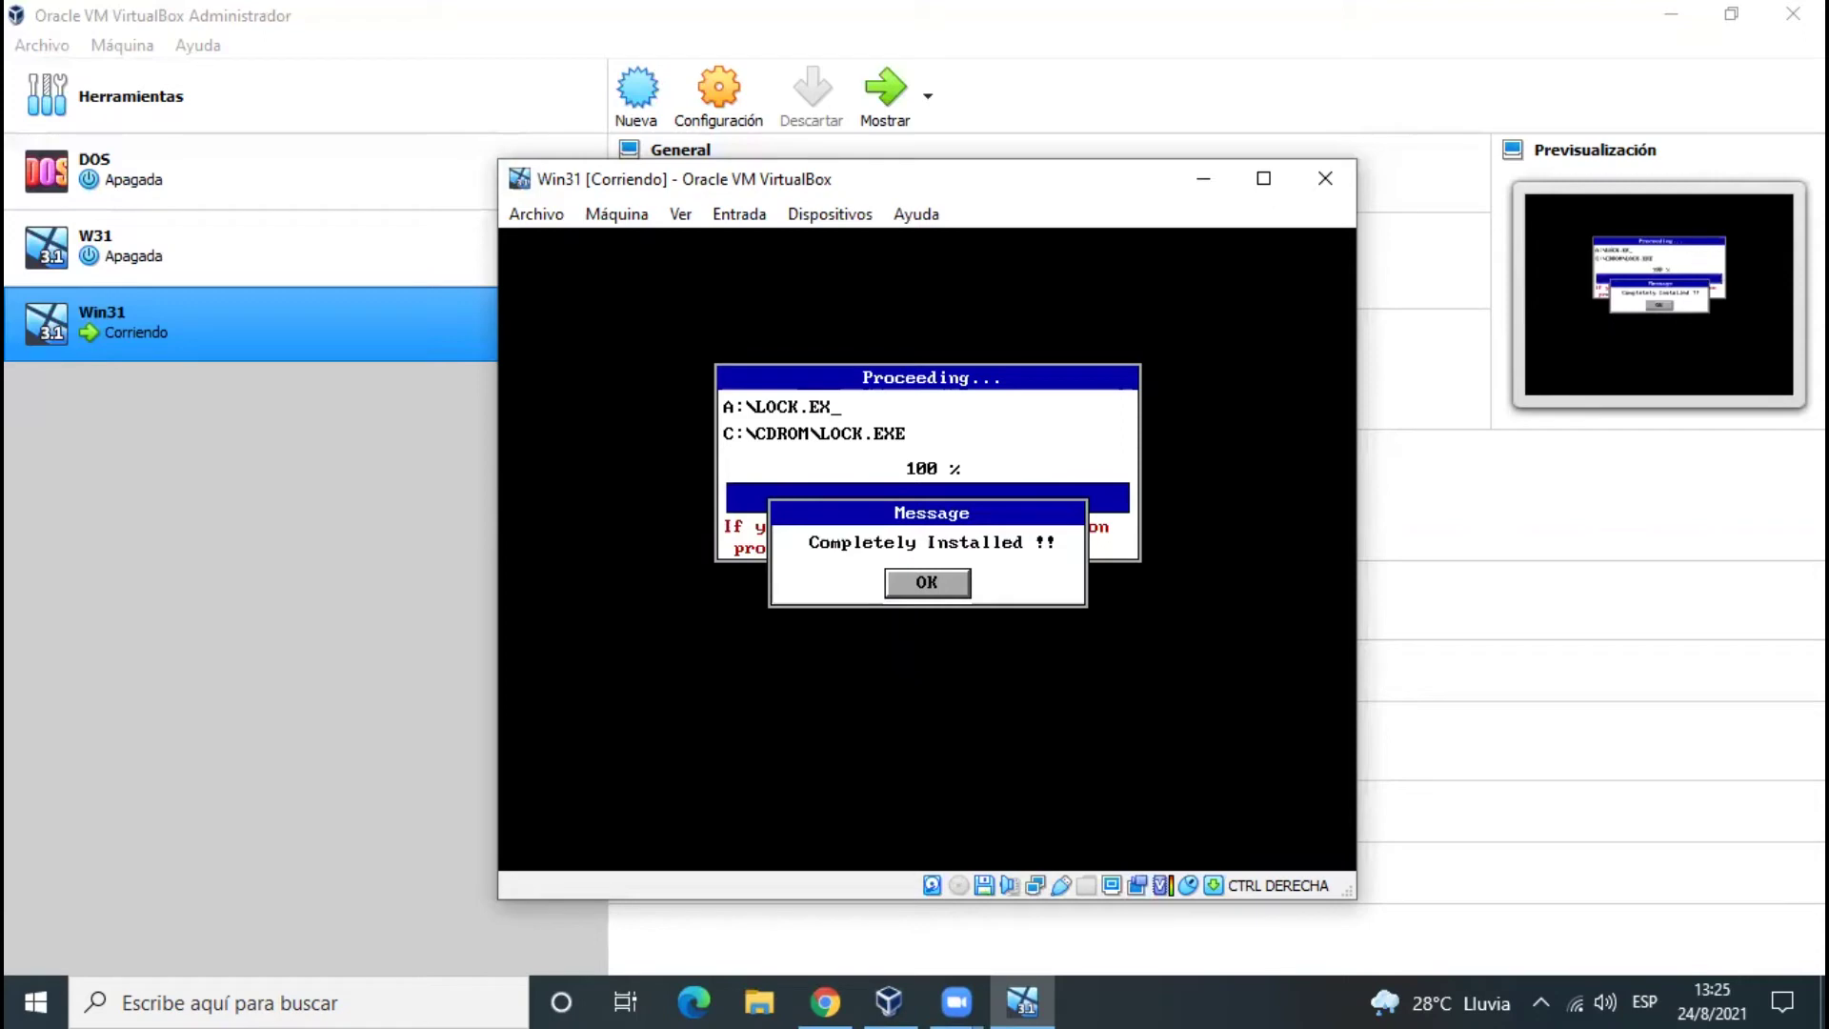
pyautogui.press('Return')
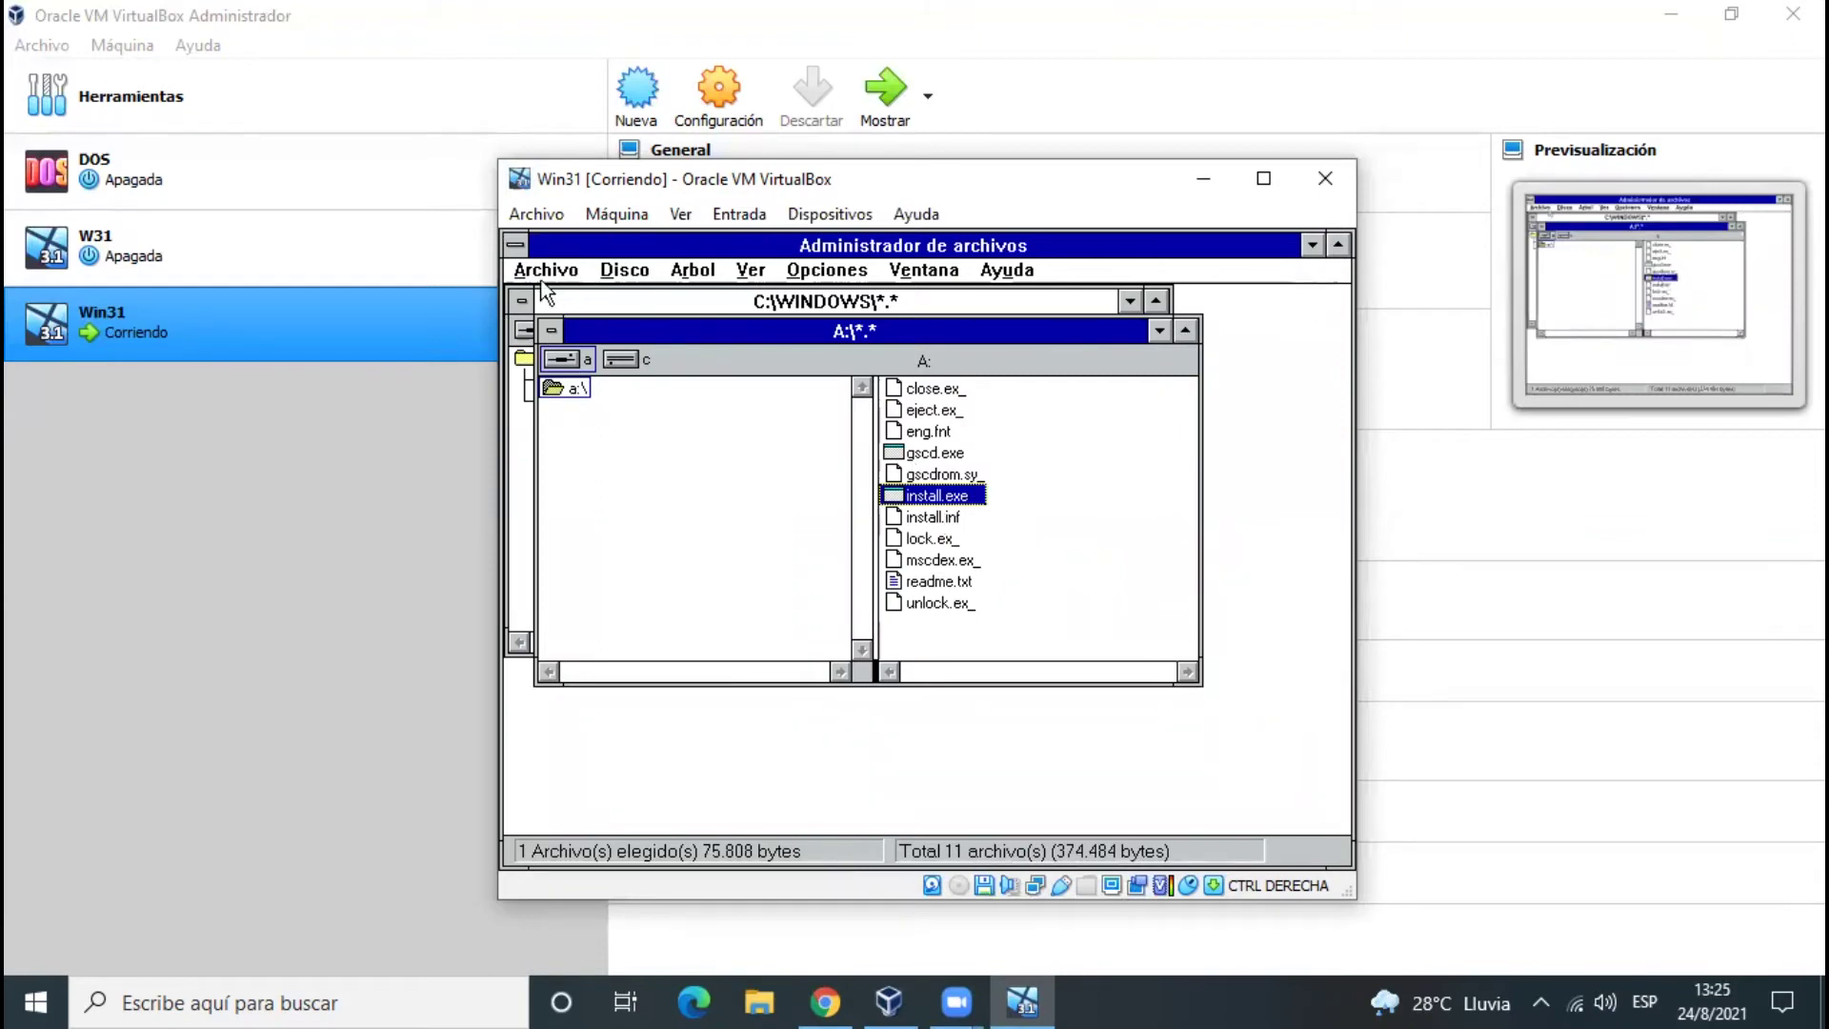
# Step: Close the C:\WINDOWS directory window and exit the File Manager
pyautogui.click(1156, 331)
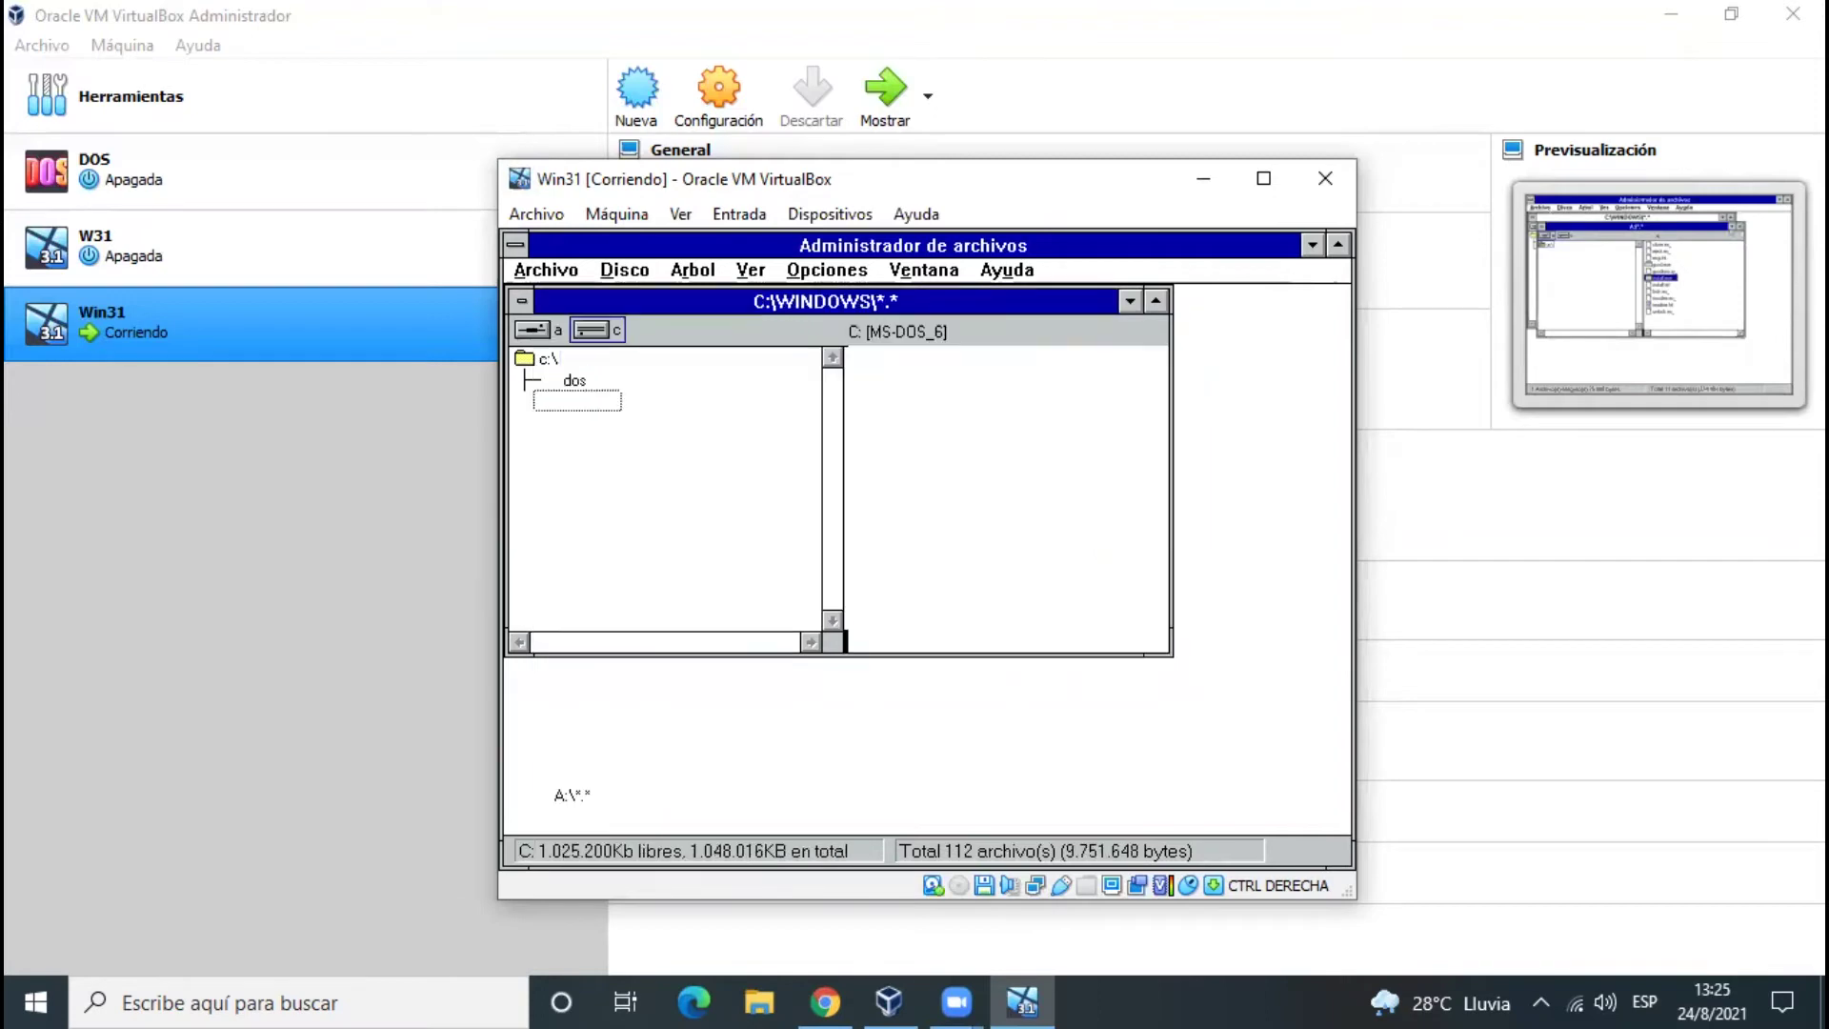
pyautogui.click(522, 301)
pyautogui.click(610, 459)
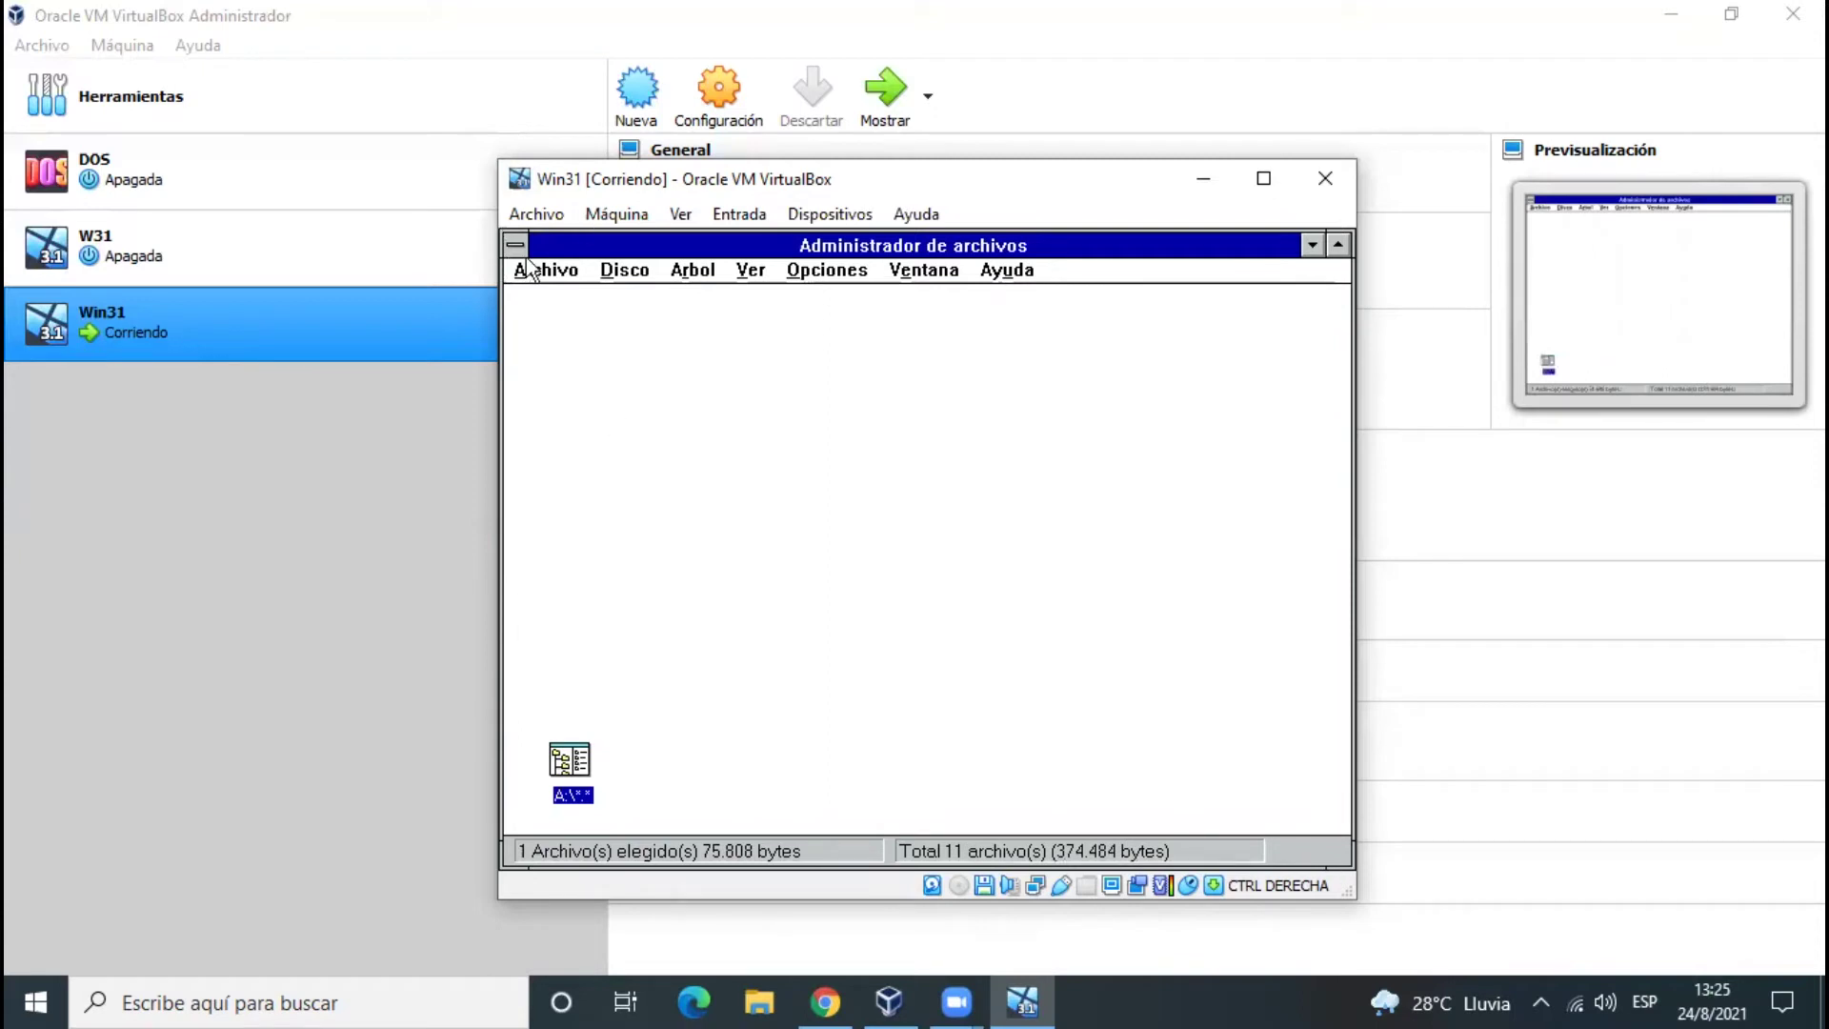
pyautogui.click(515, 244)
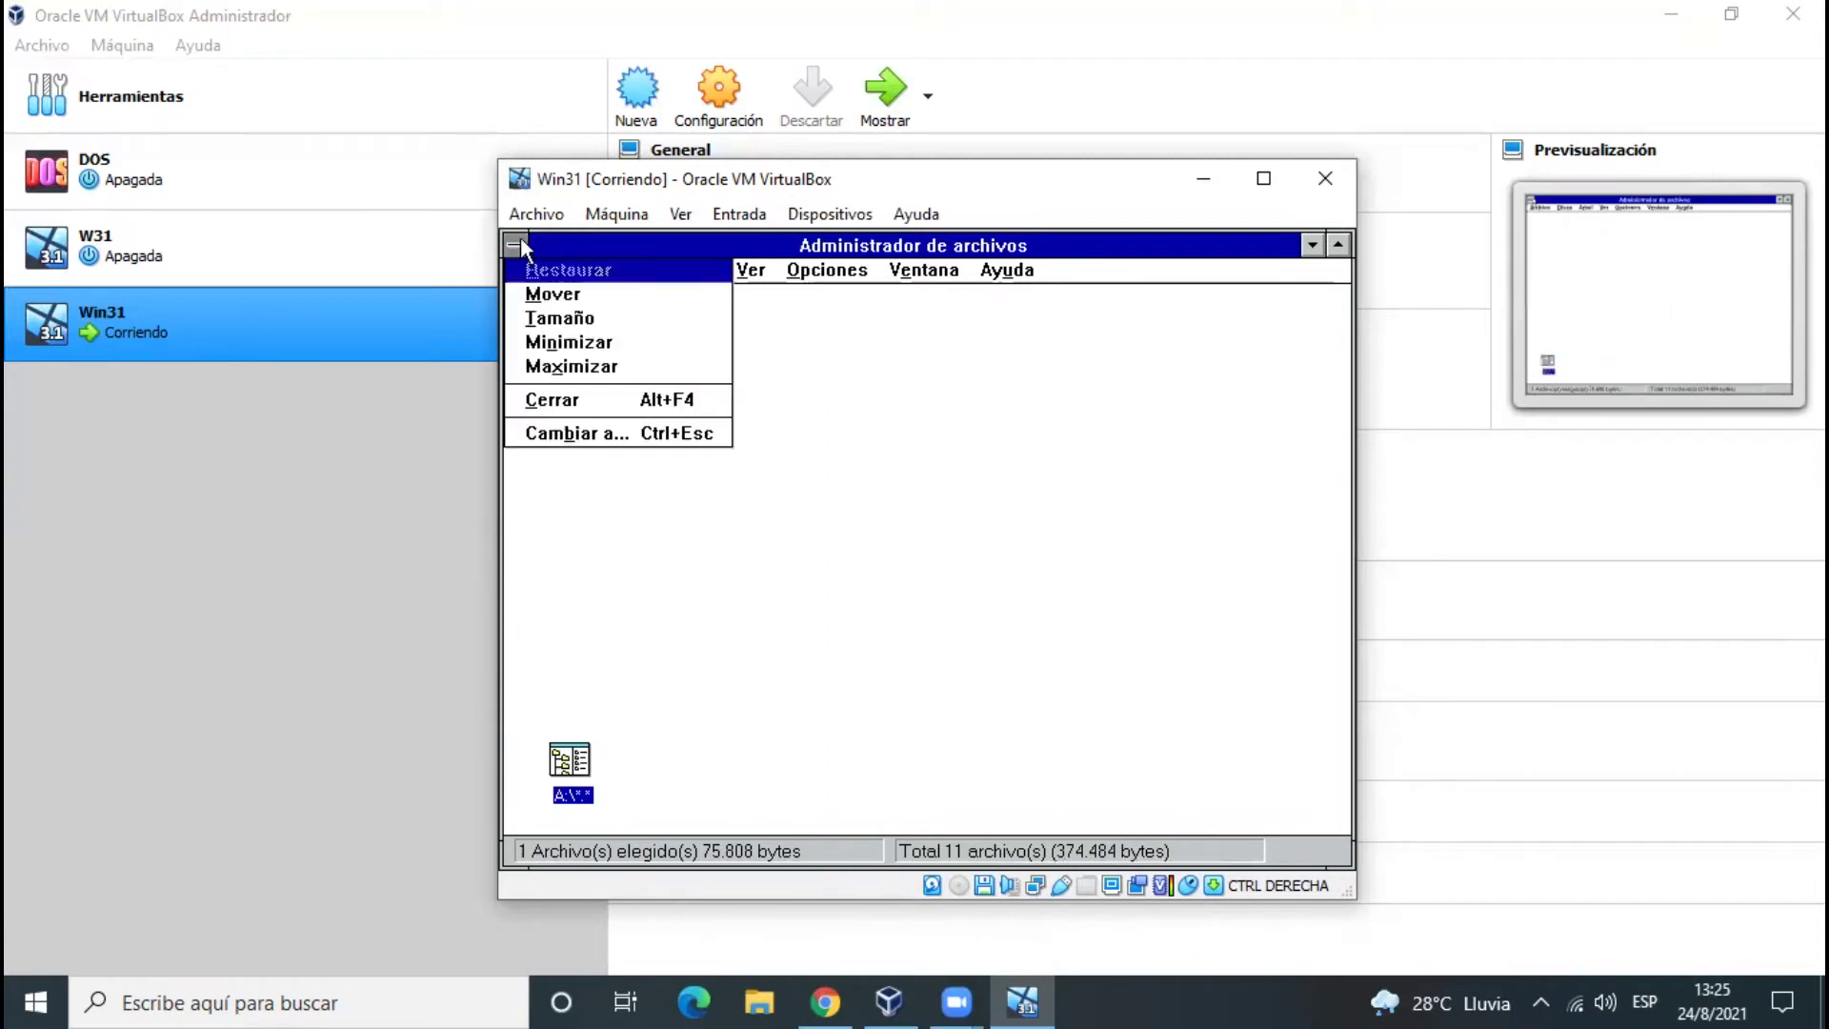
pyautogui.click(615, 396)
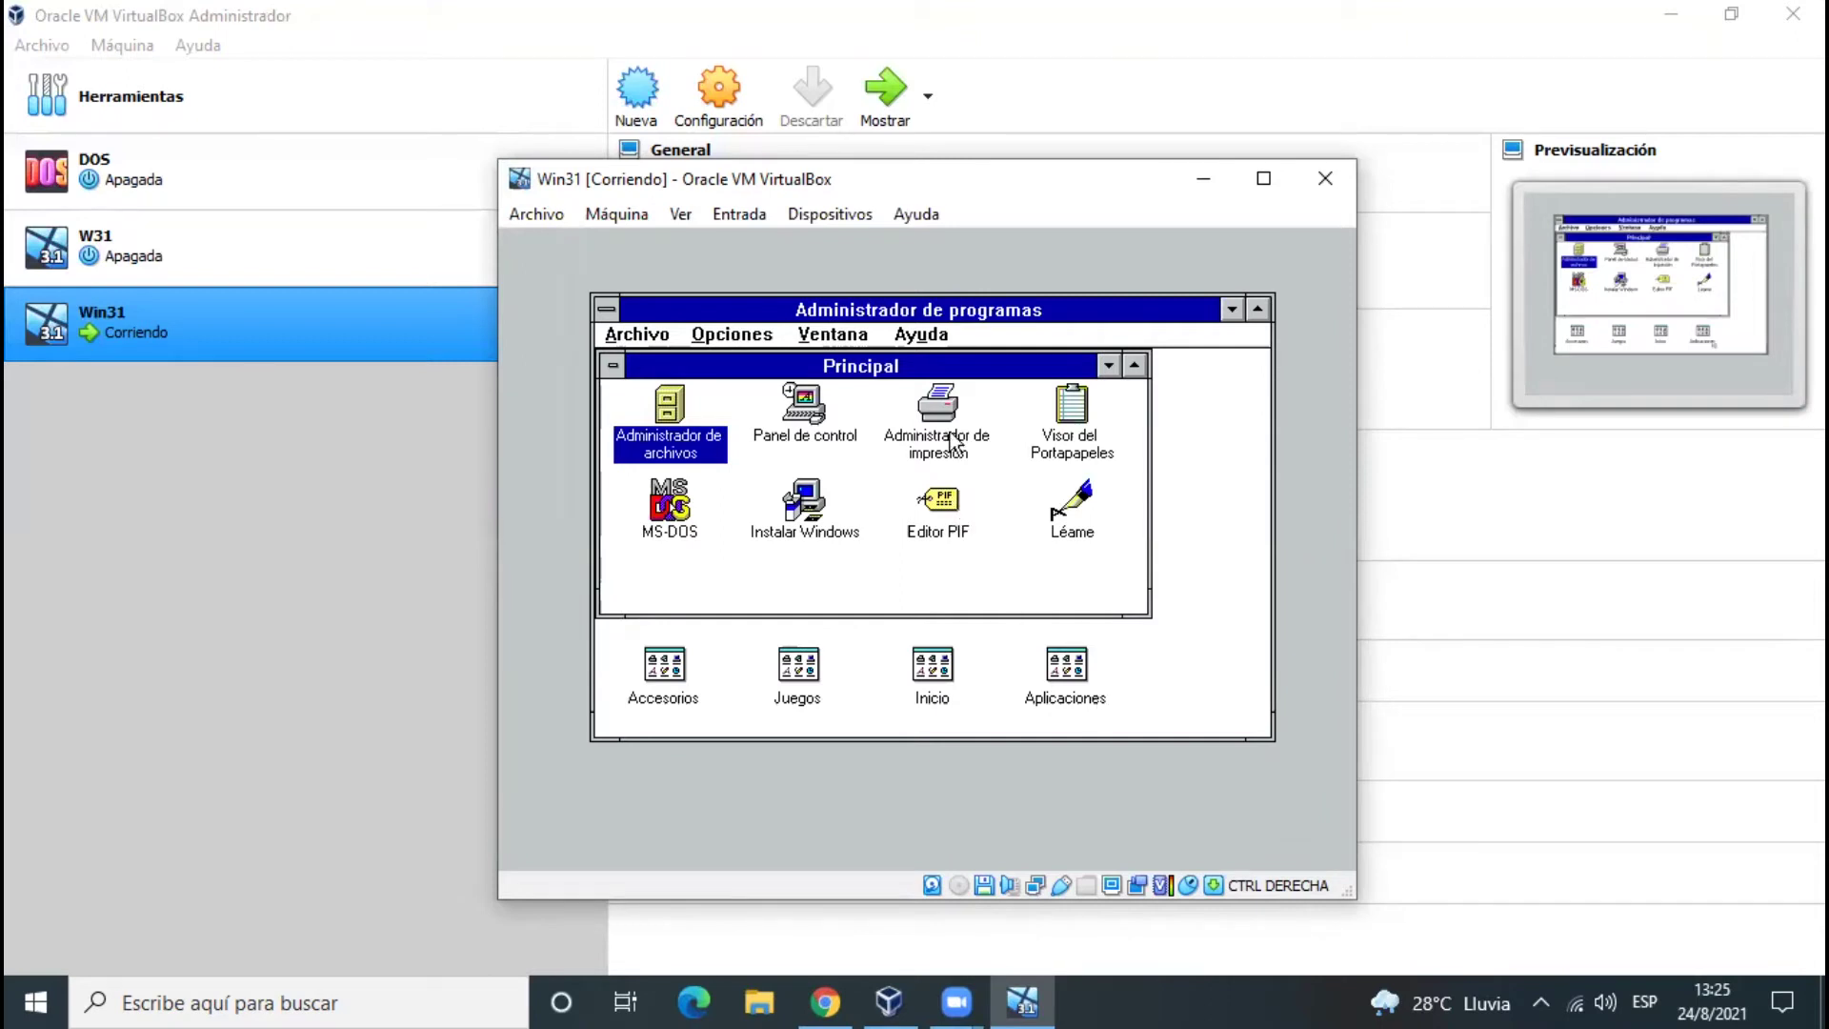
# Step: Check the system sound settings in the Windows 3.1 Control Panel and close them without changes
pyautogui.doubleClick(809, 398)
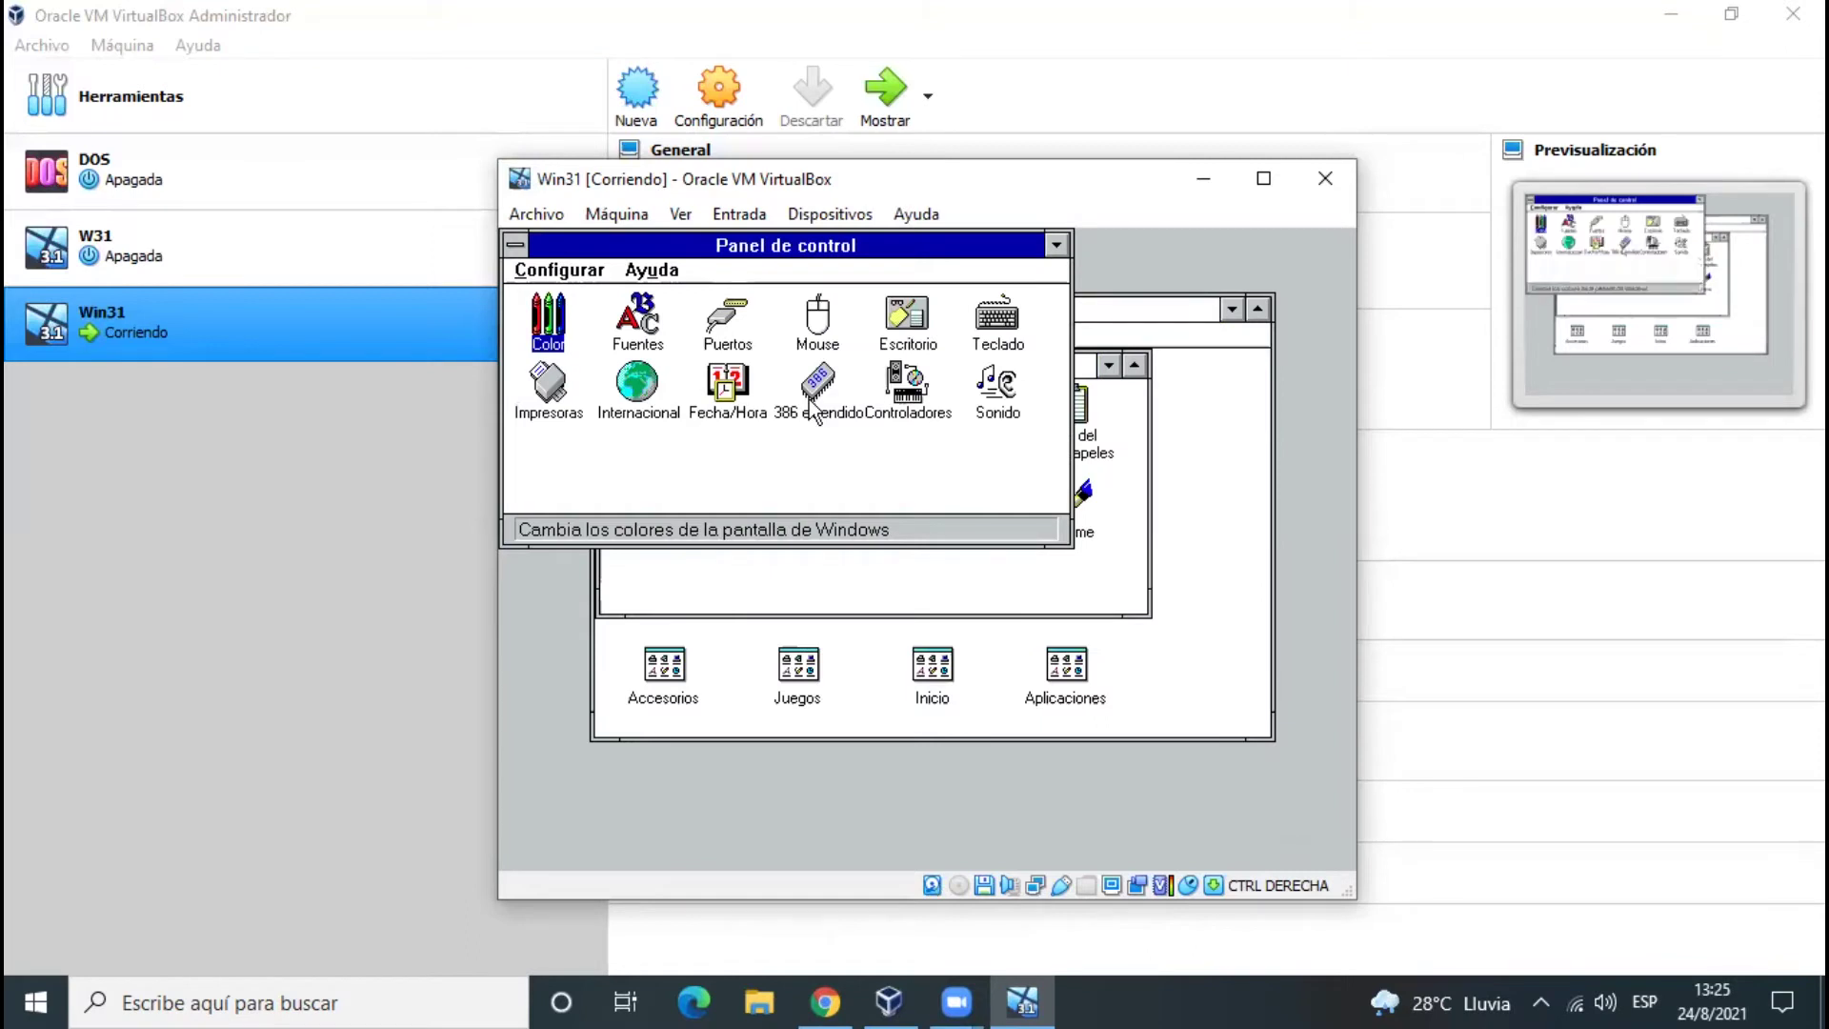
pyautogui.doubleClick(996, 381)
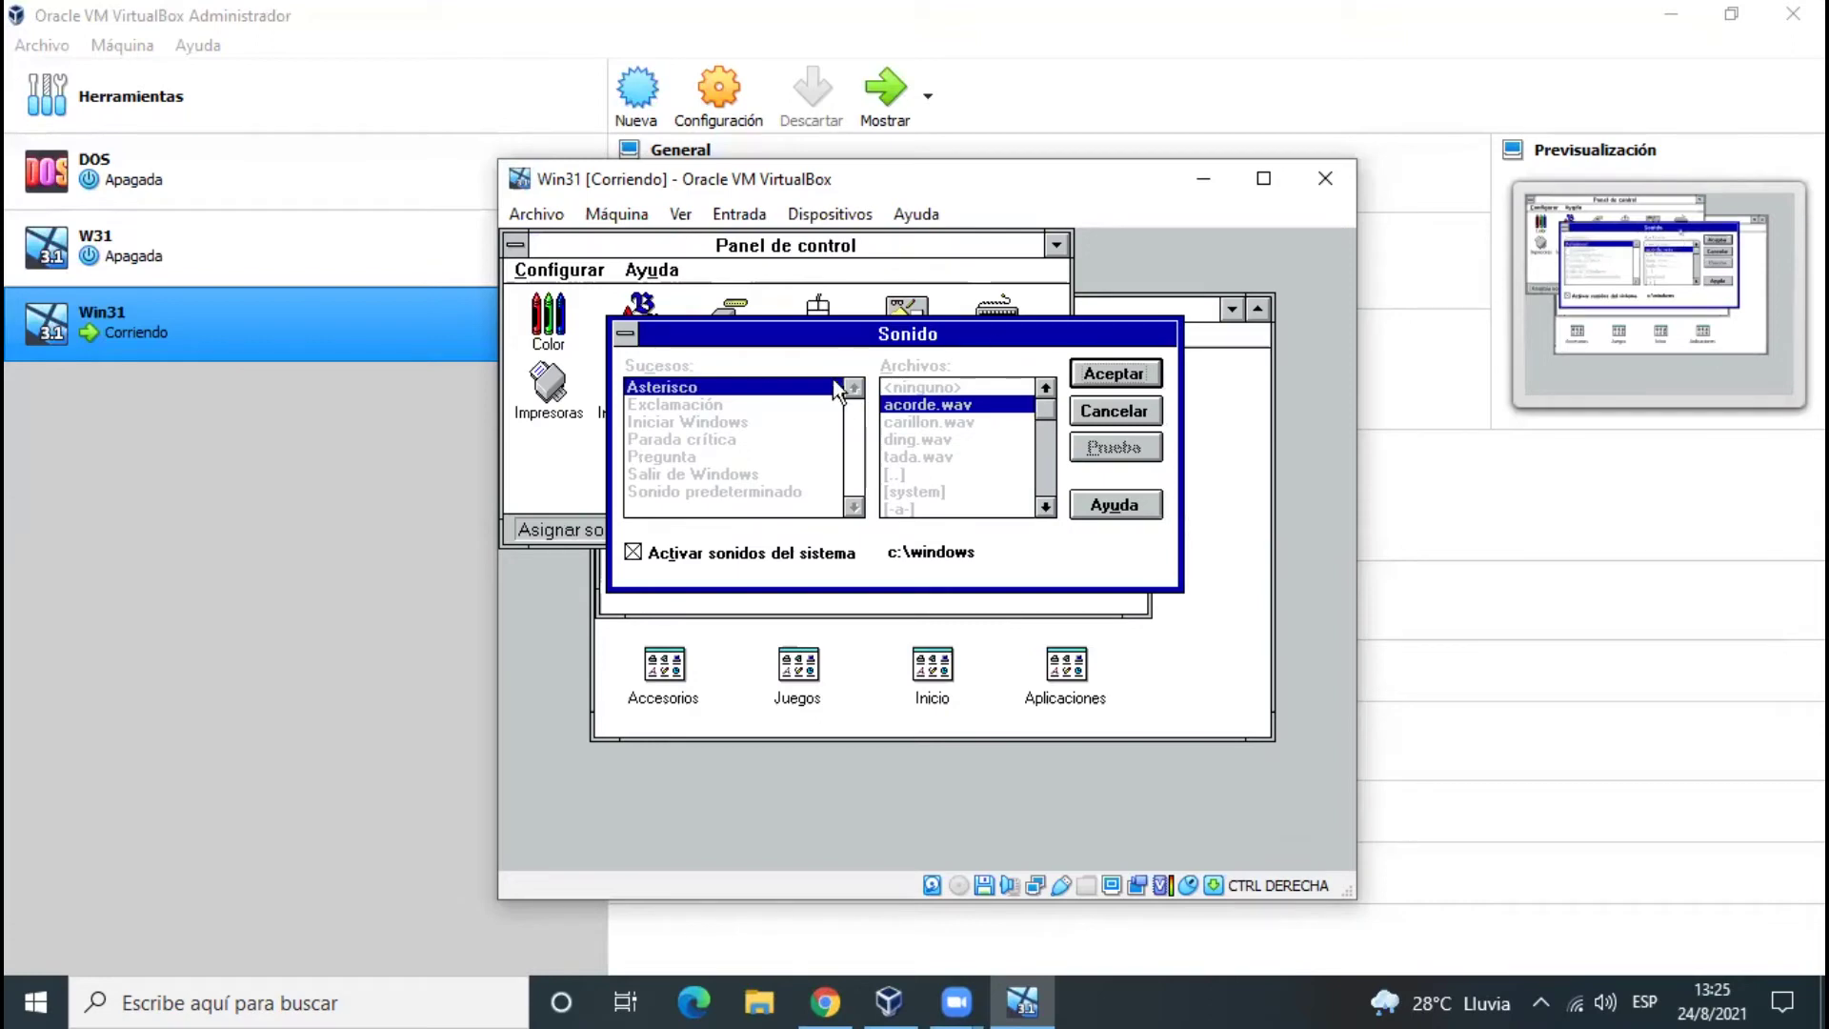
pyautogui.click(1119, 410)
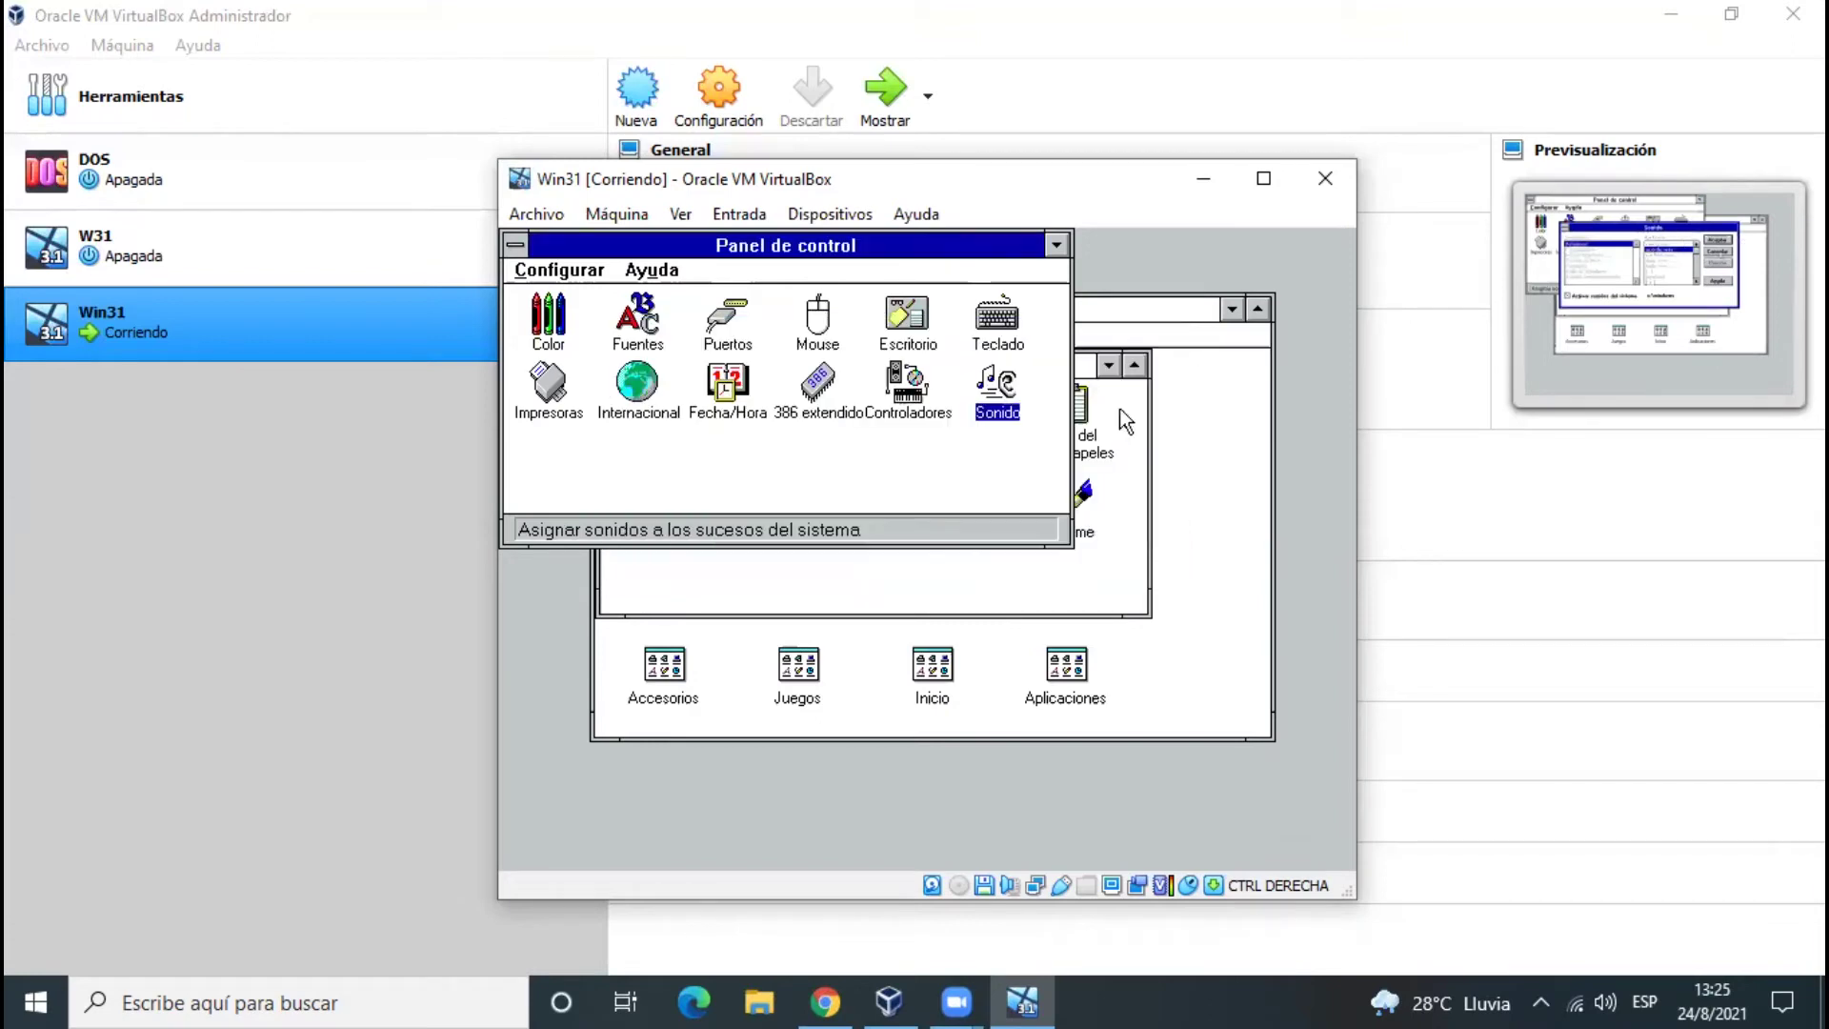
# Step: Add the Creative Labs Sound Blaster 1.0 driver from the Control Panel's list of available drivers
pyautogui.press('Left')
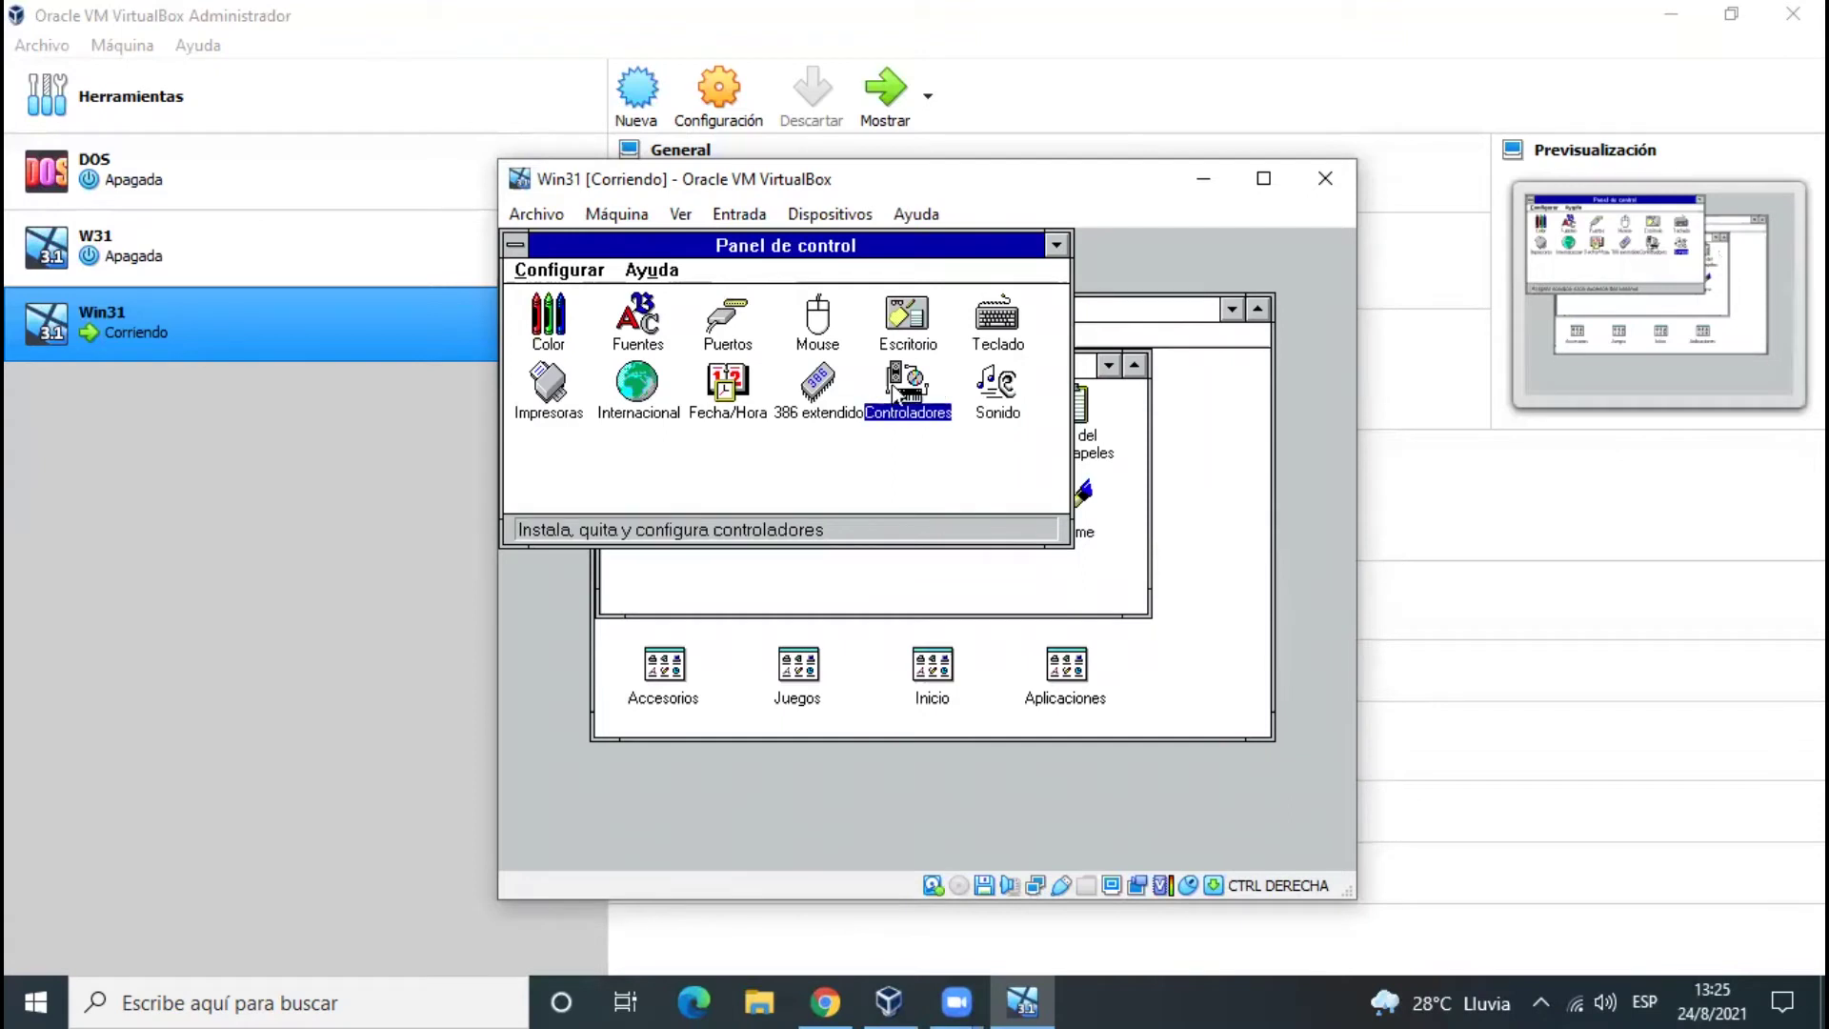
pyautogui.press('Return')
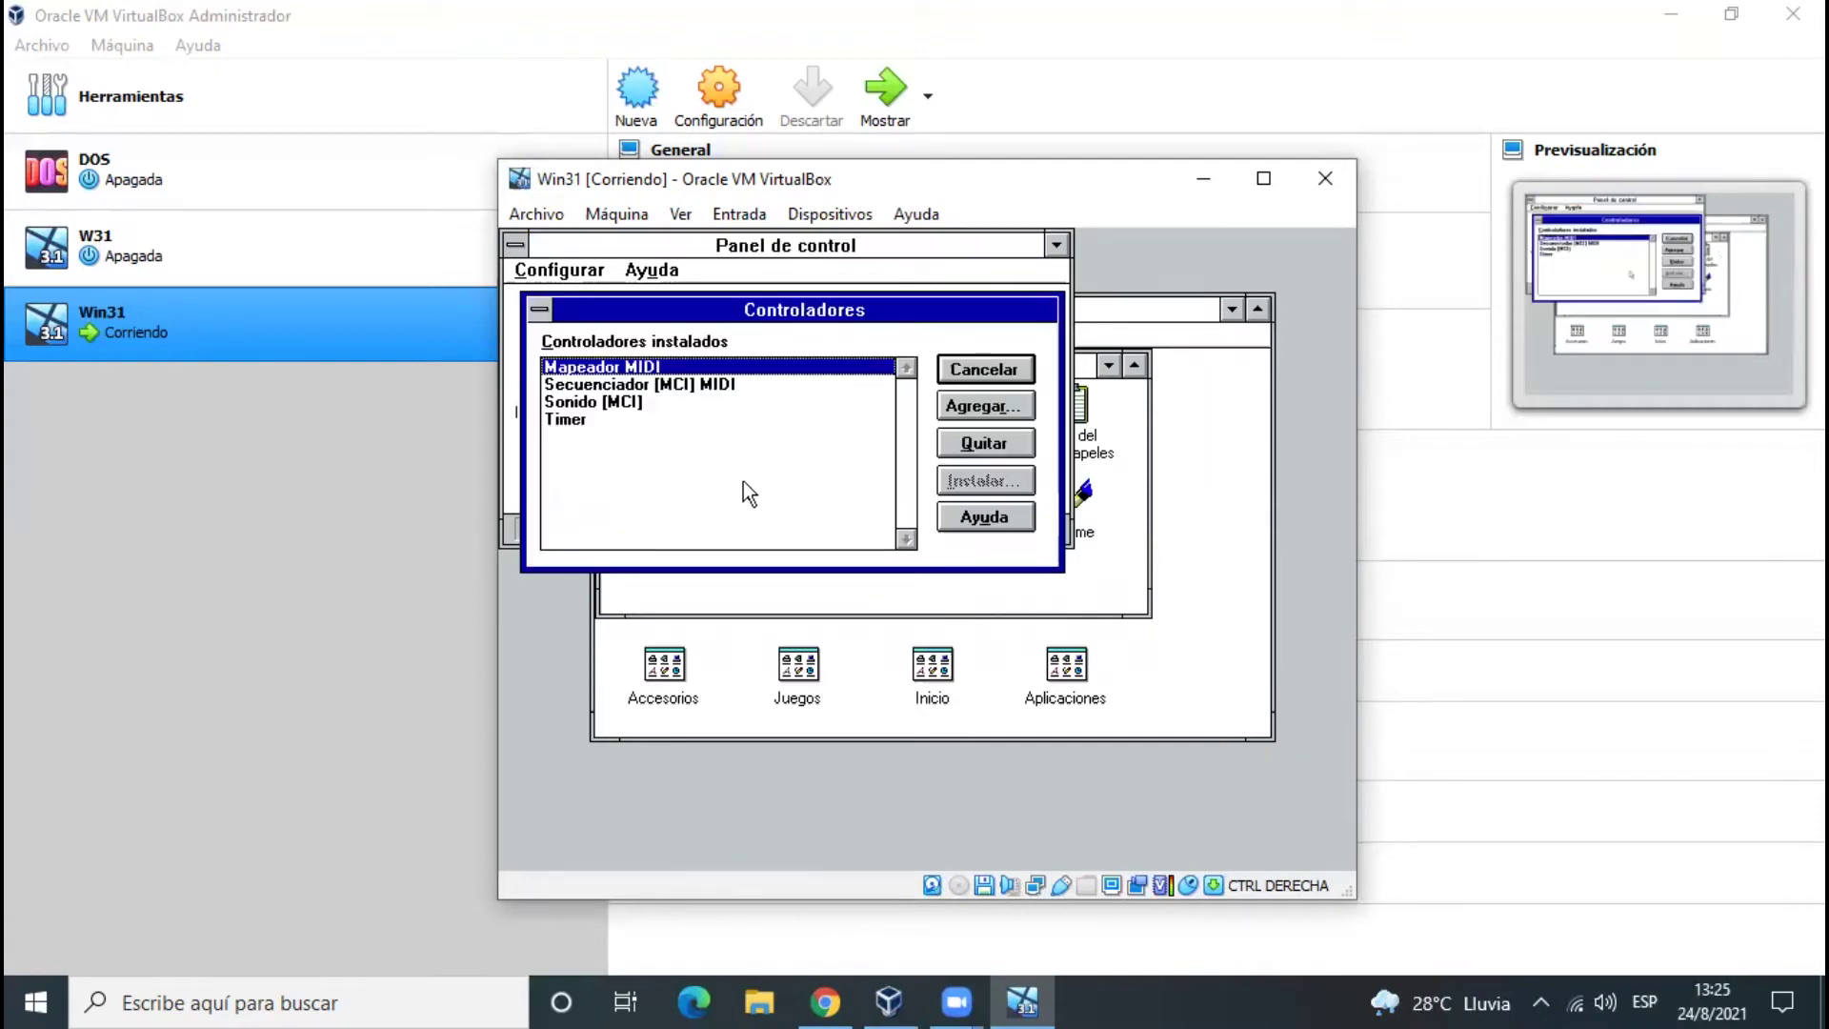
pyautogui.click(621, 408)
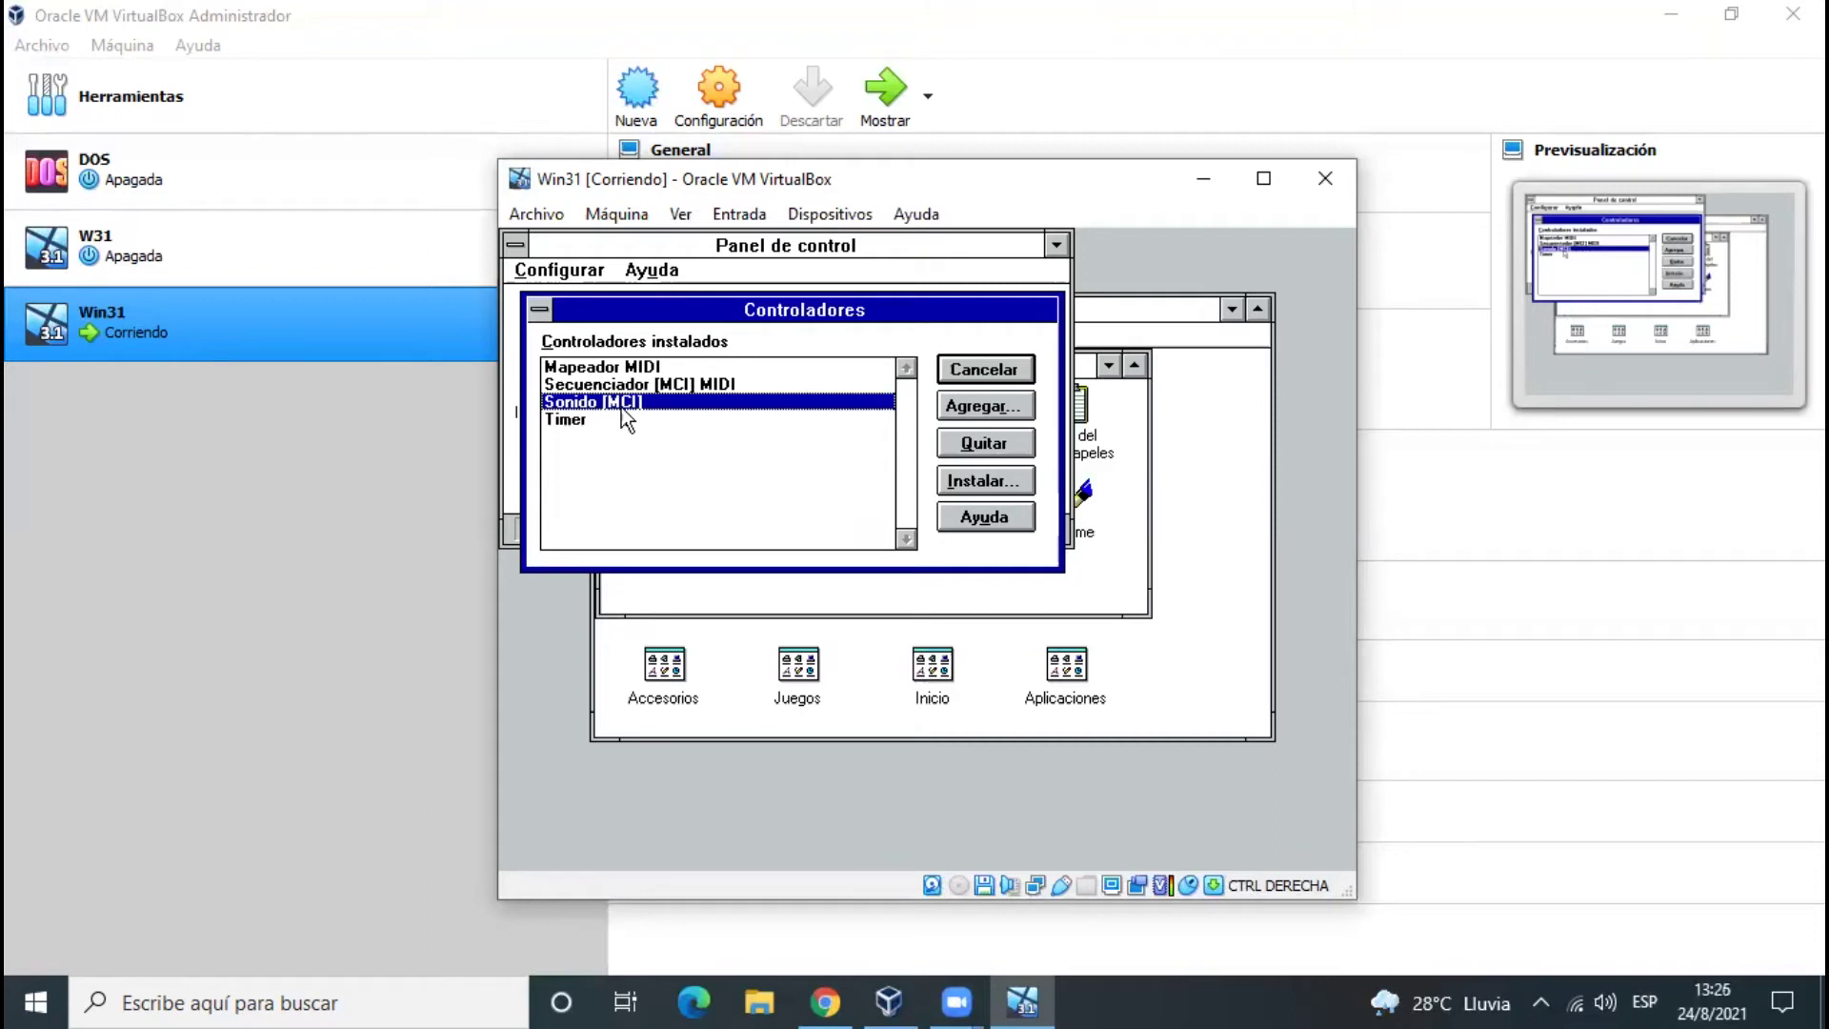
pyautogui.click(1009, 406)
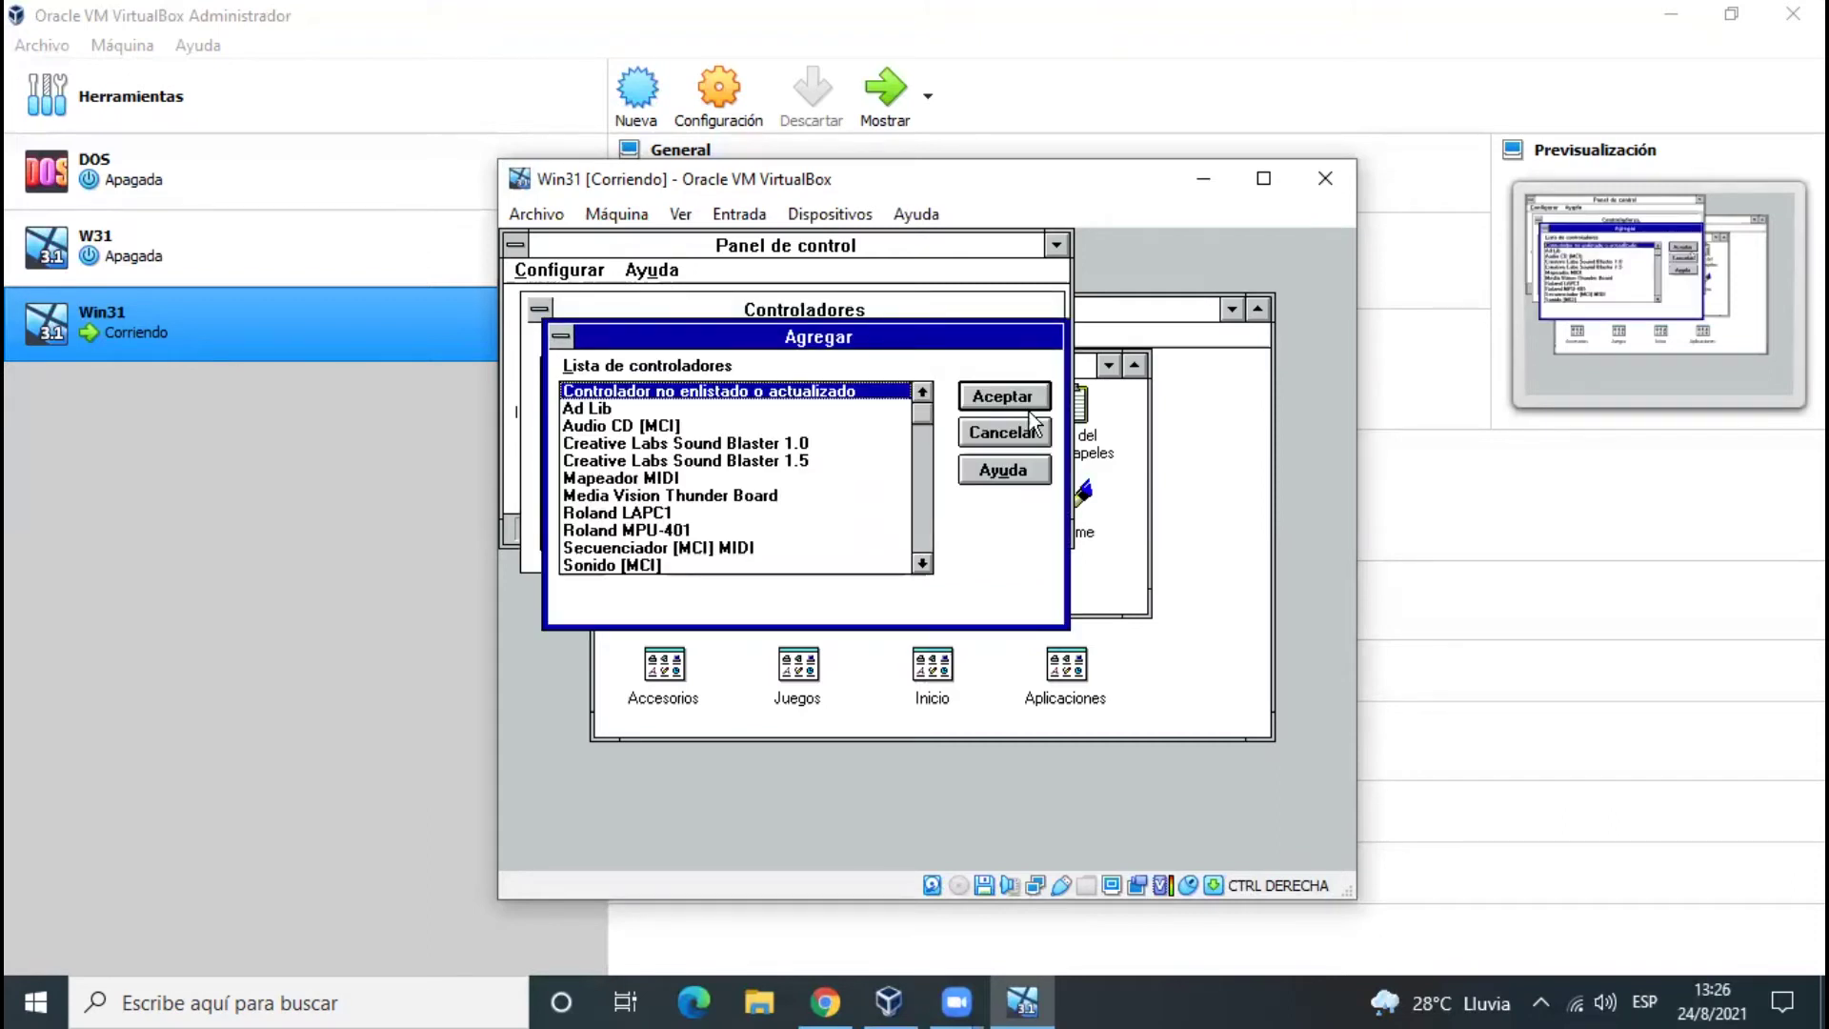
pyautogui.click(741, 445)
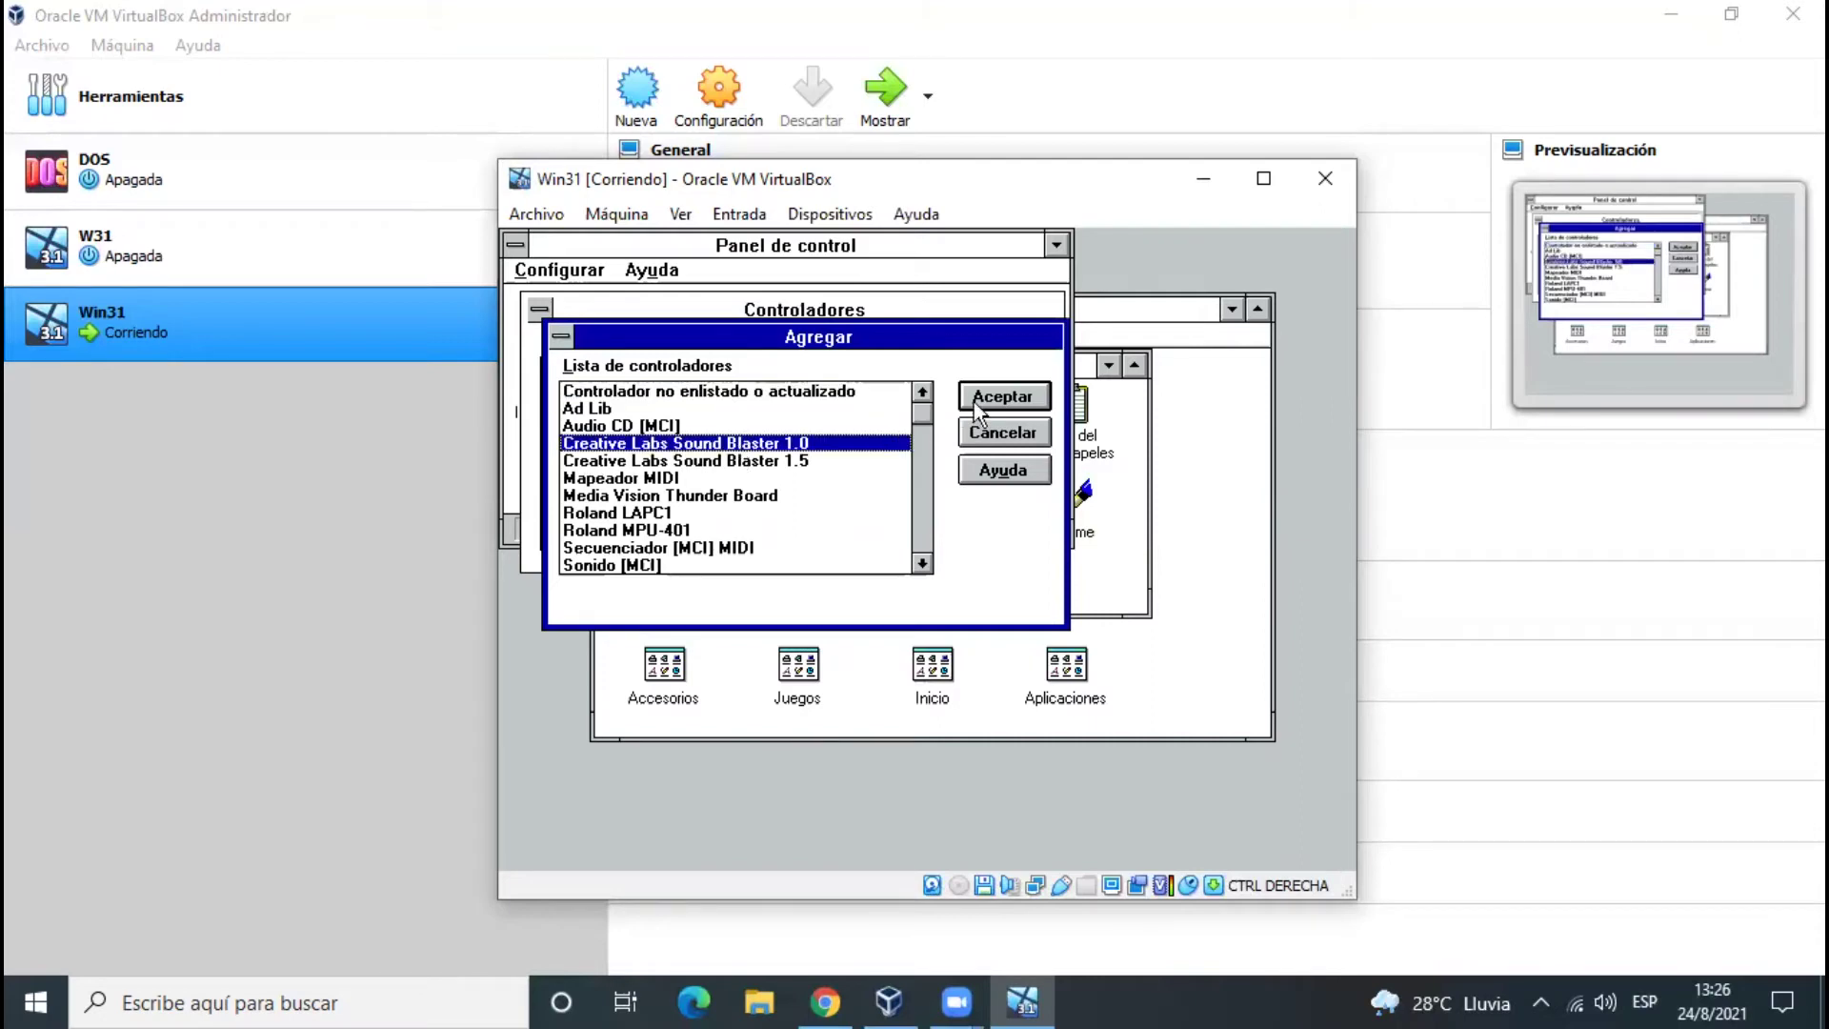
pyautogui.click(1022, 400)
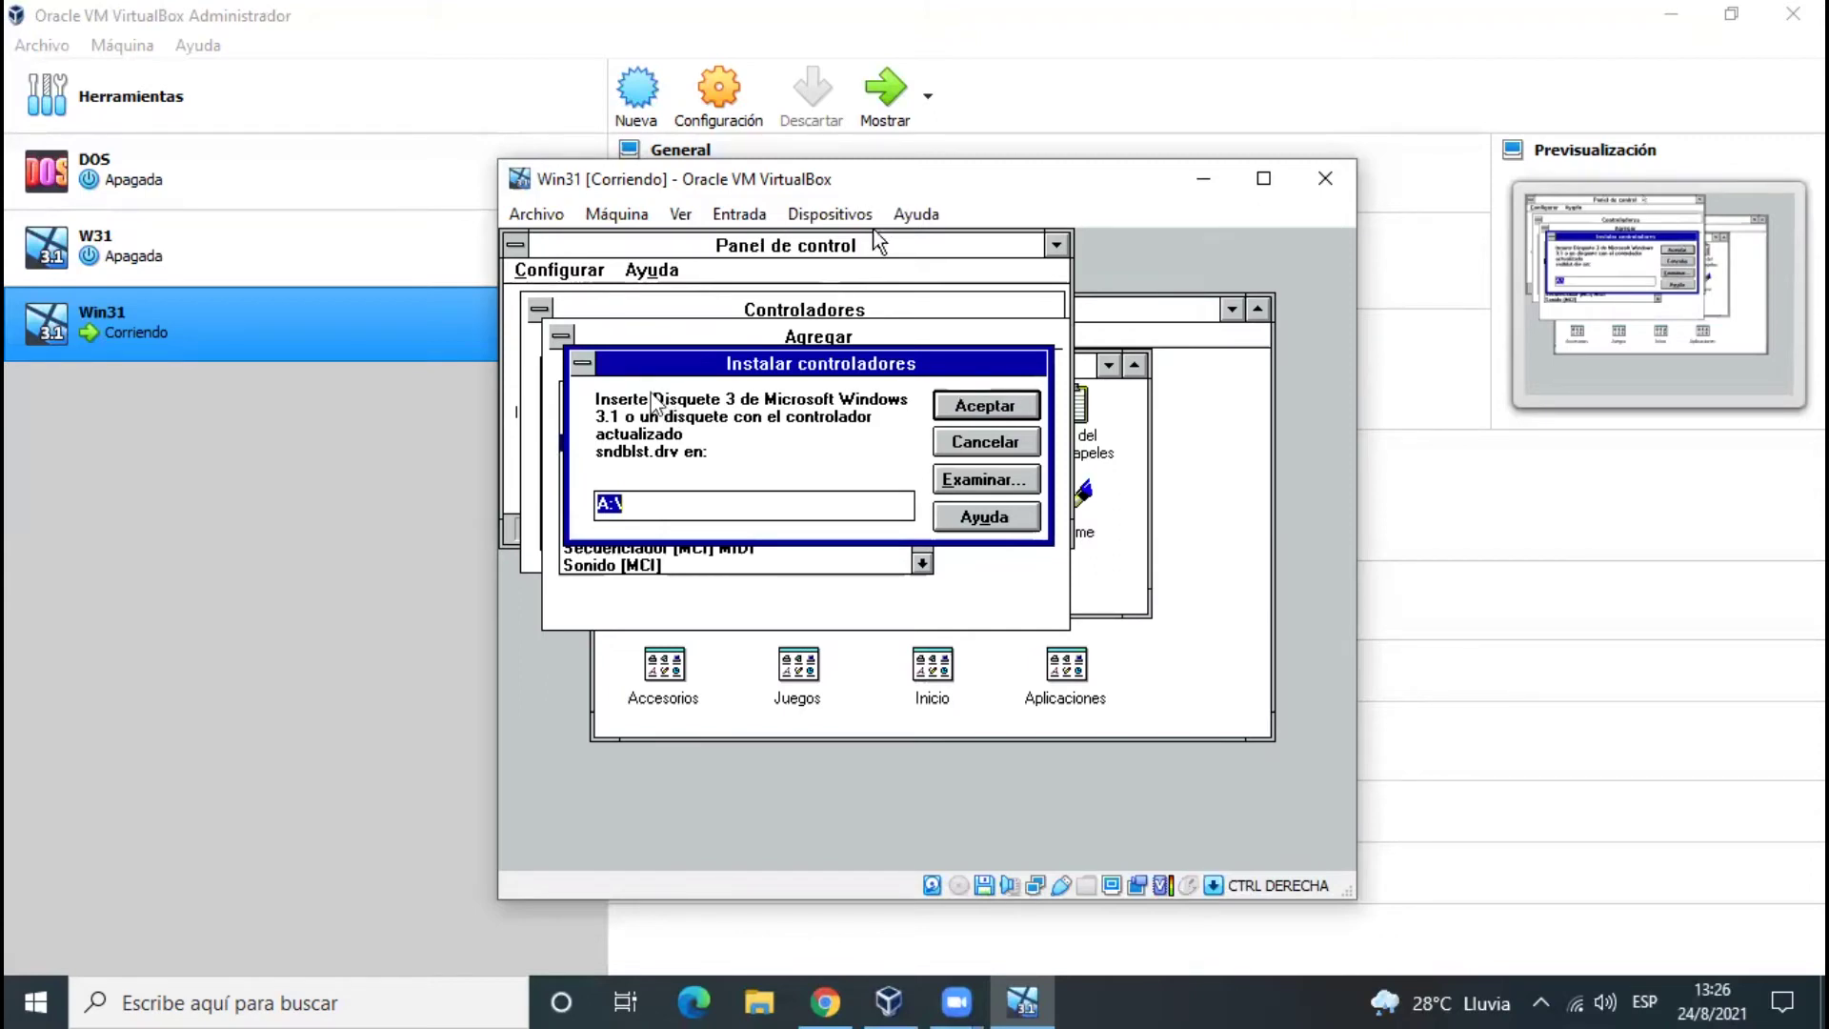
# Step: Load the W31 - Disk03 image from the windows 3.1 folder into the virtual floppy drive and continue the driver installation from A:\
pyautogui.click(805, 215)
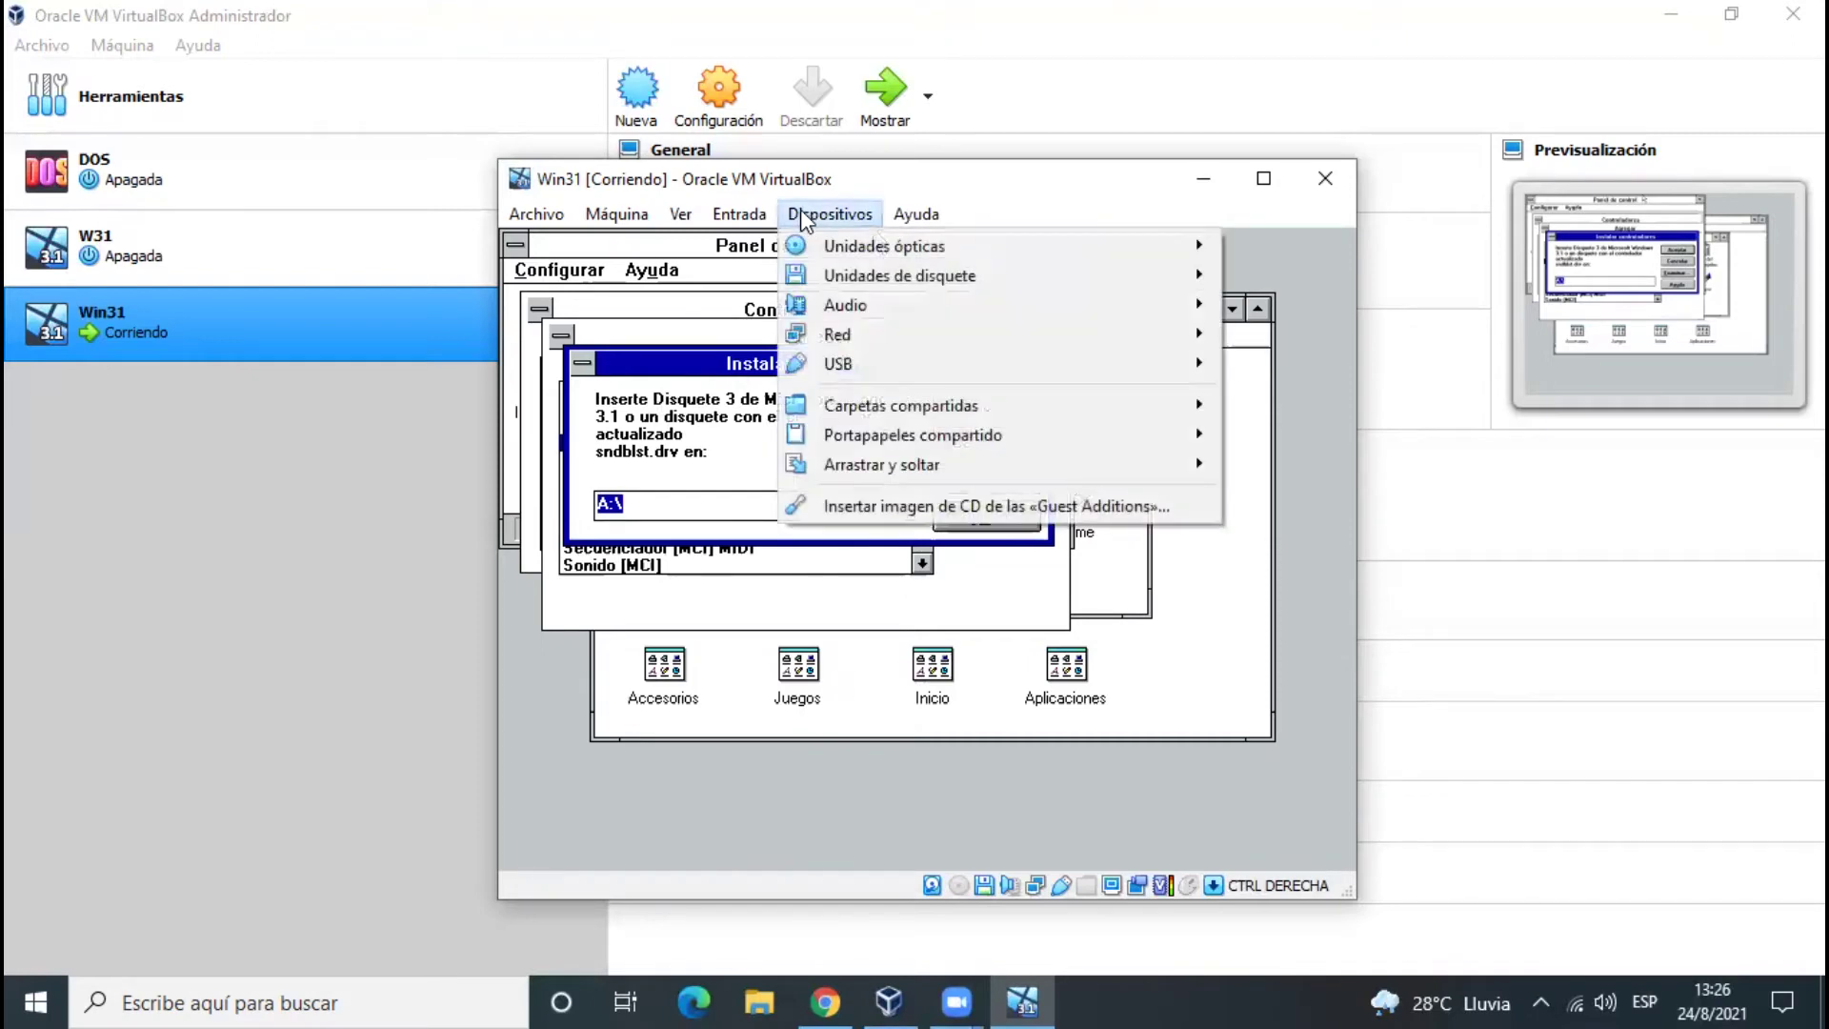
pyautogui.moveTo(875, 276)
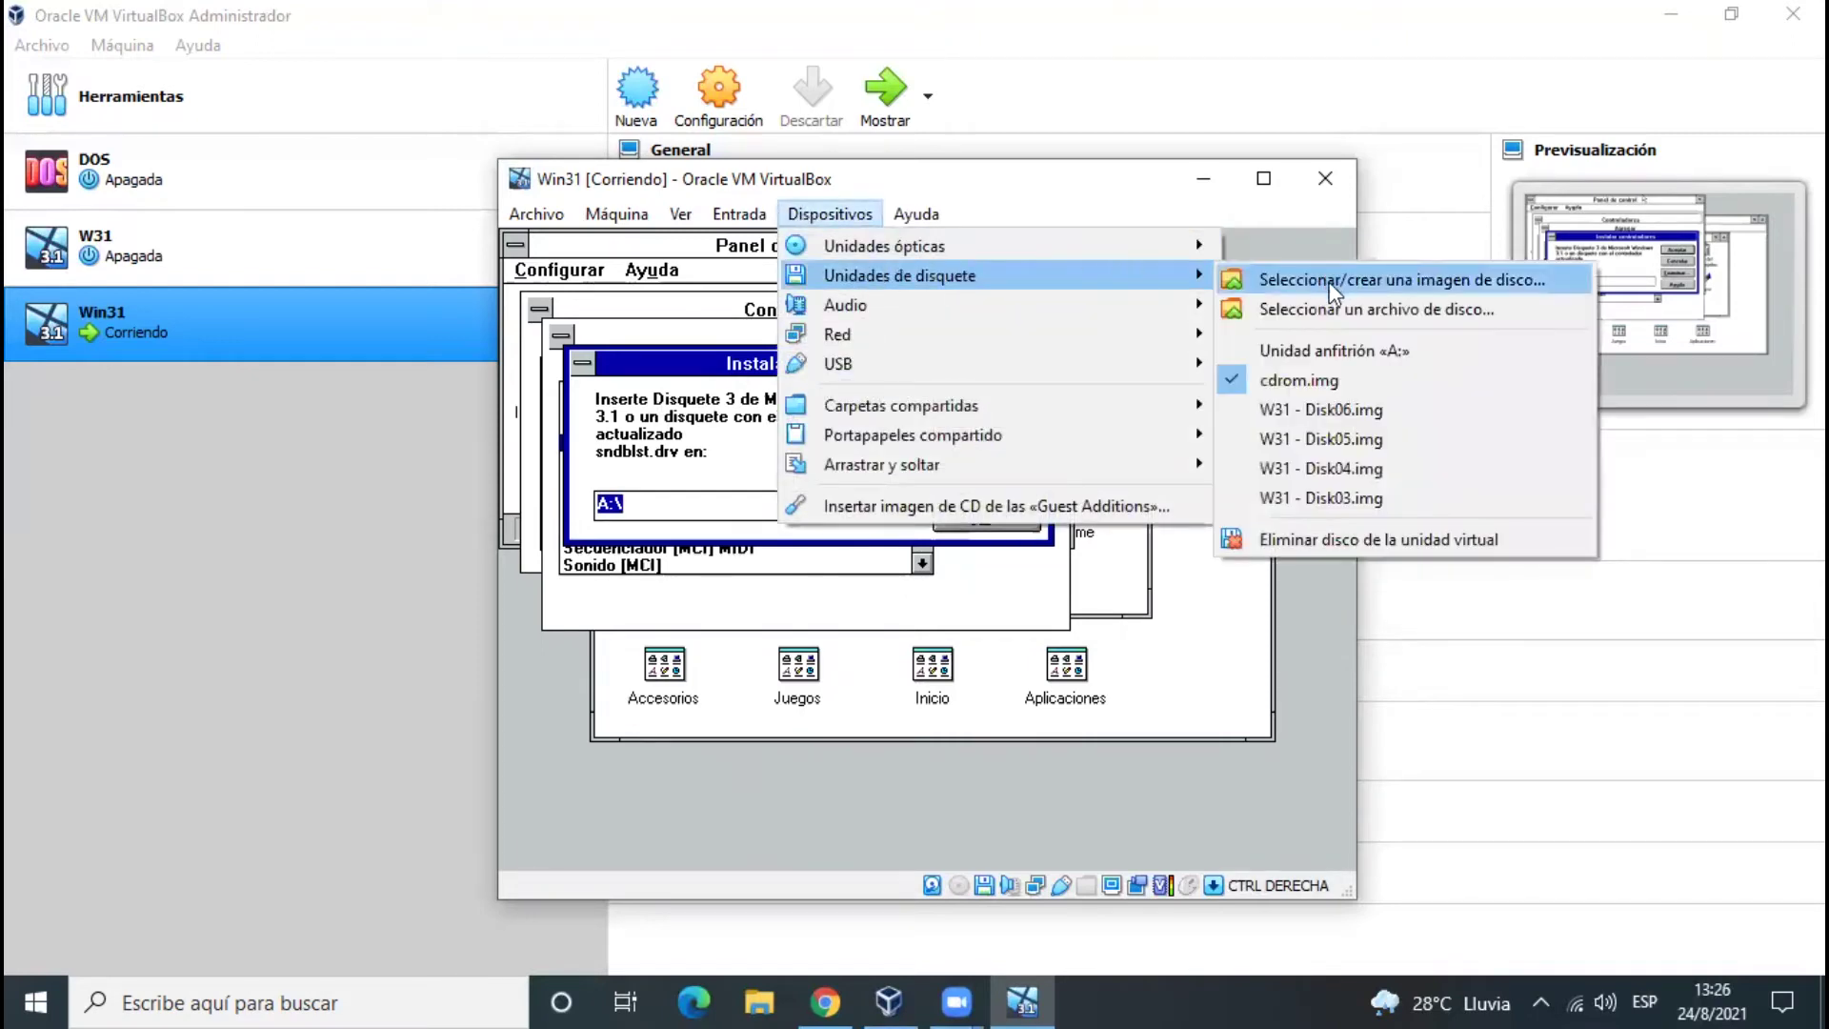
pyautogui.click(1350, 310)
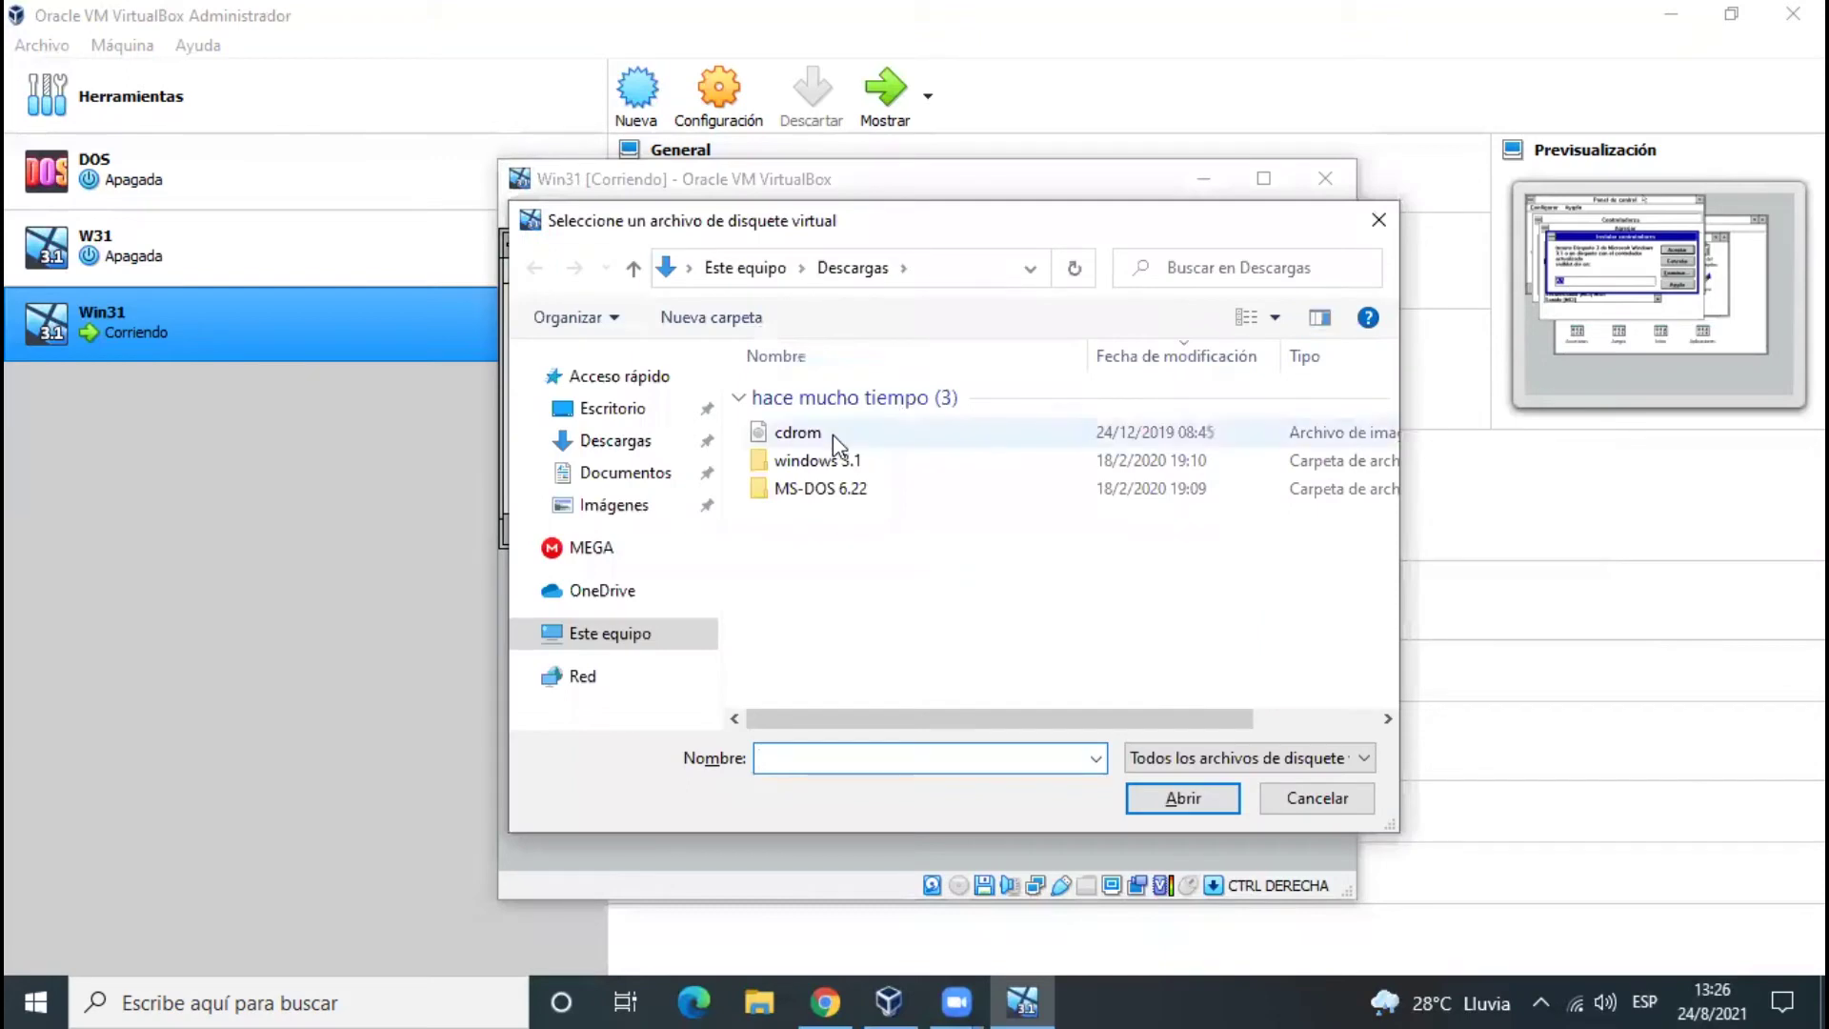
pyautogui.doubleClick(849, 459)
pyautogui.click(846, 459)
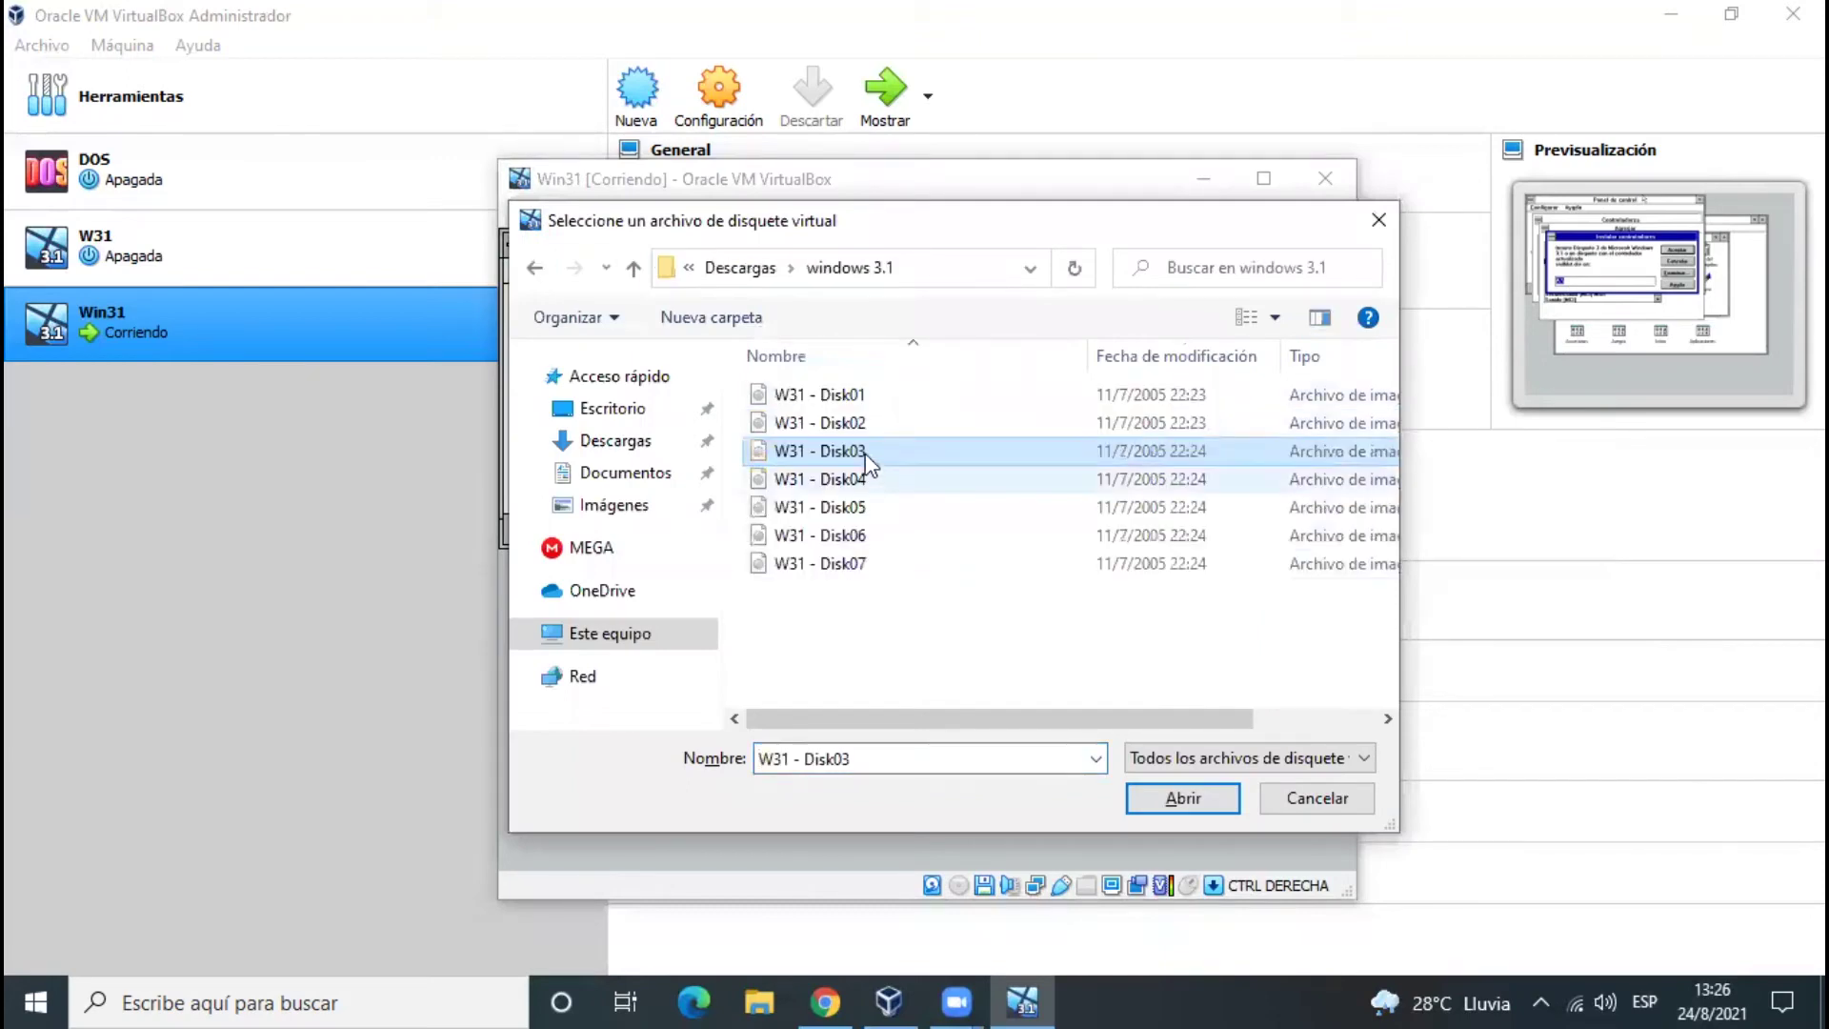
pyautogui.click(1181, 798)
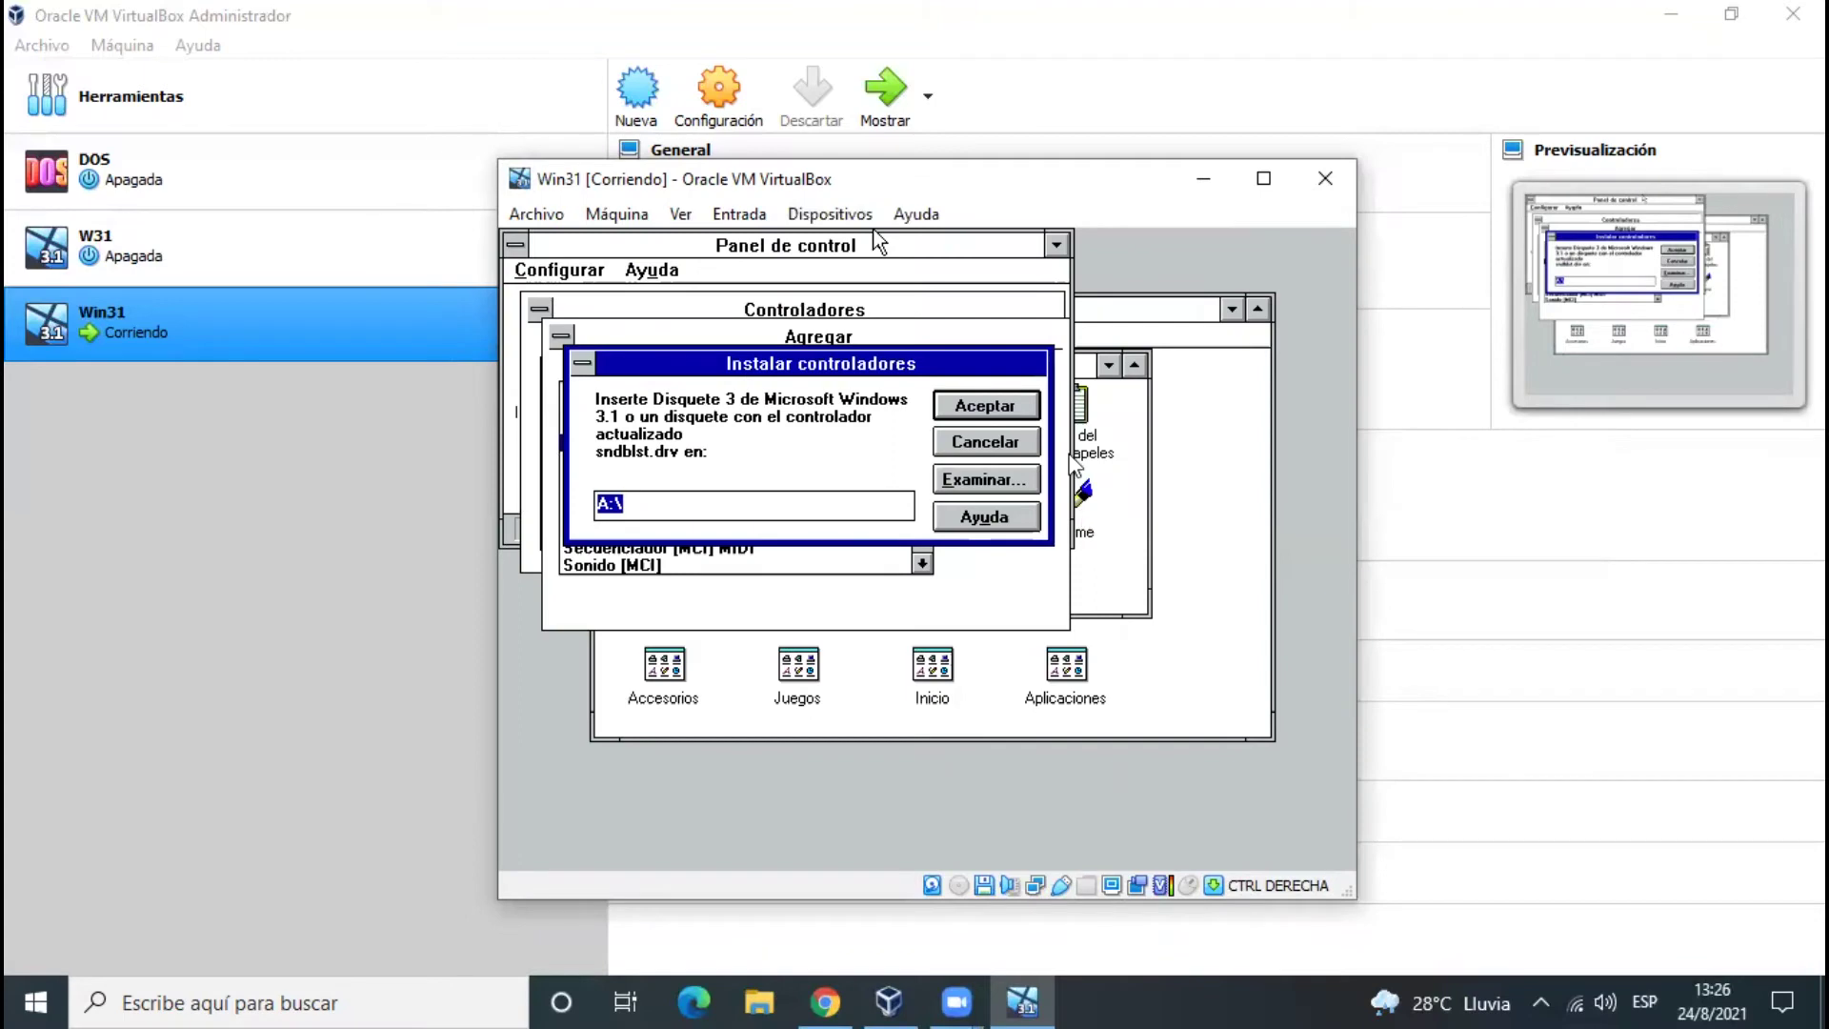
pyautogui.press('Return')
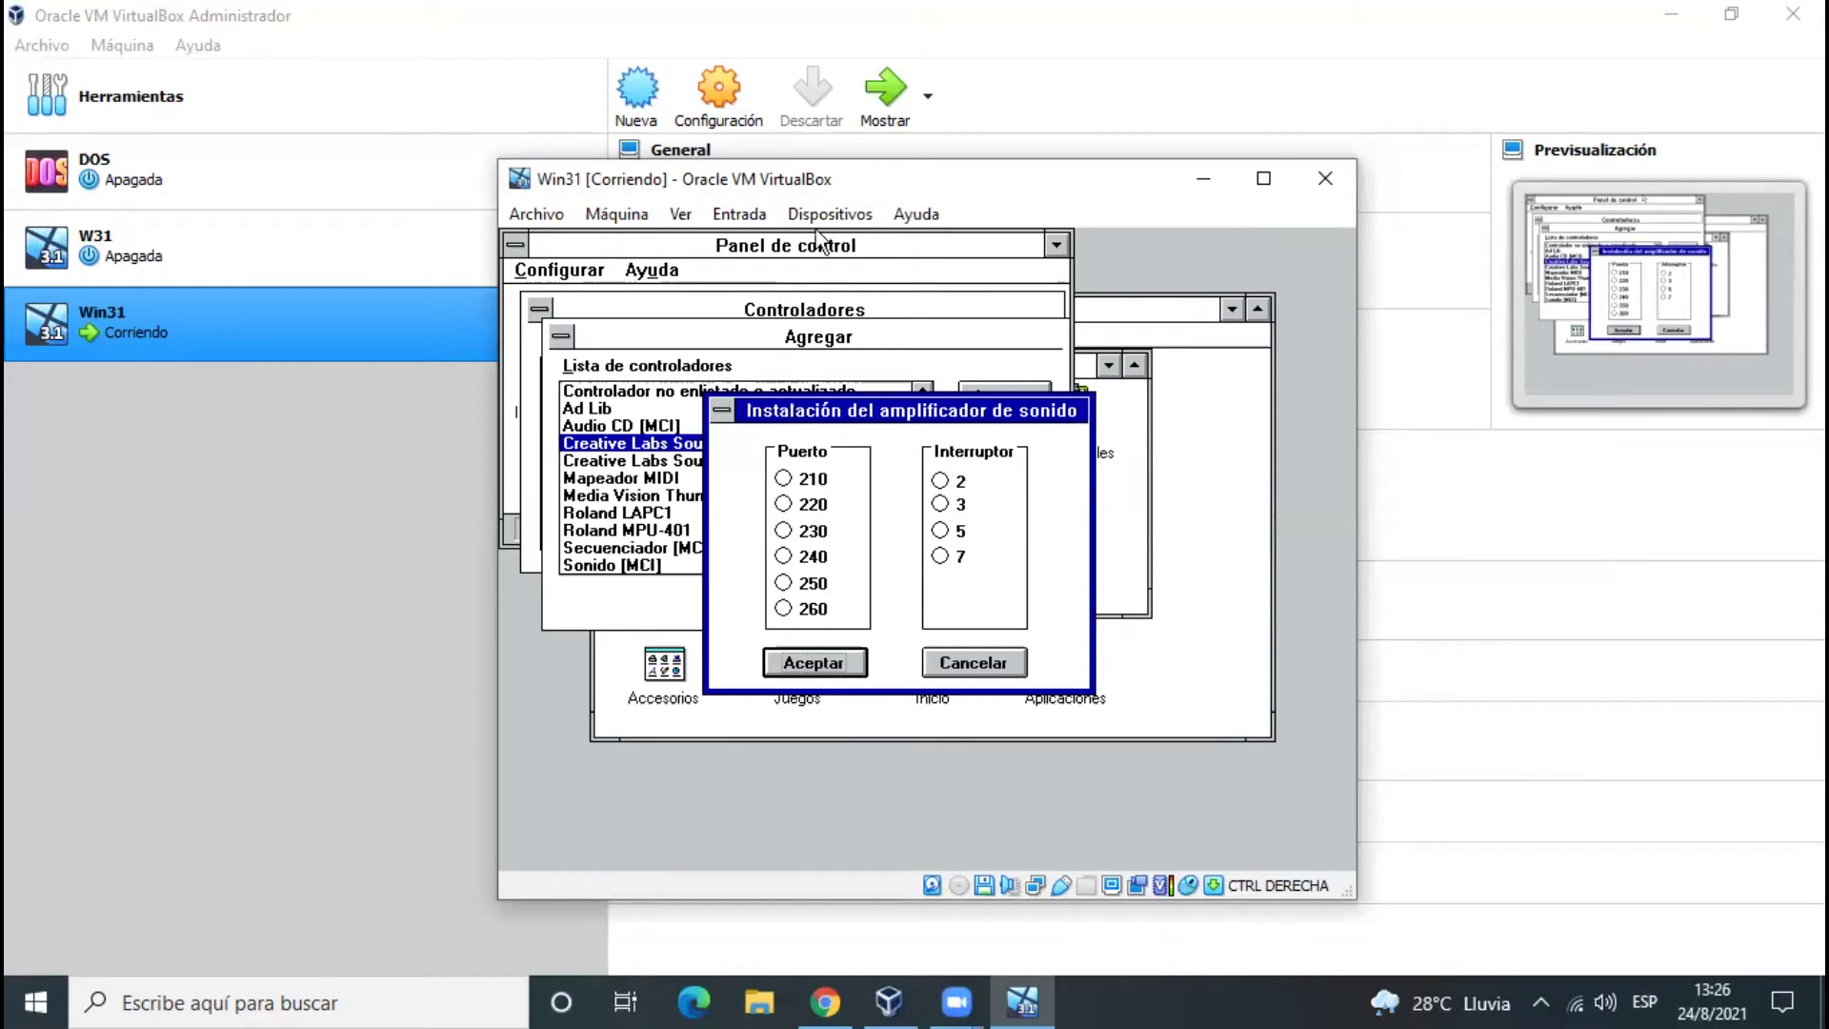
# Step: Configure the sound card with port 220 and interrupt 5, and acknowledge the Sound Blaster notice
pyautogui.click(800, 505)
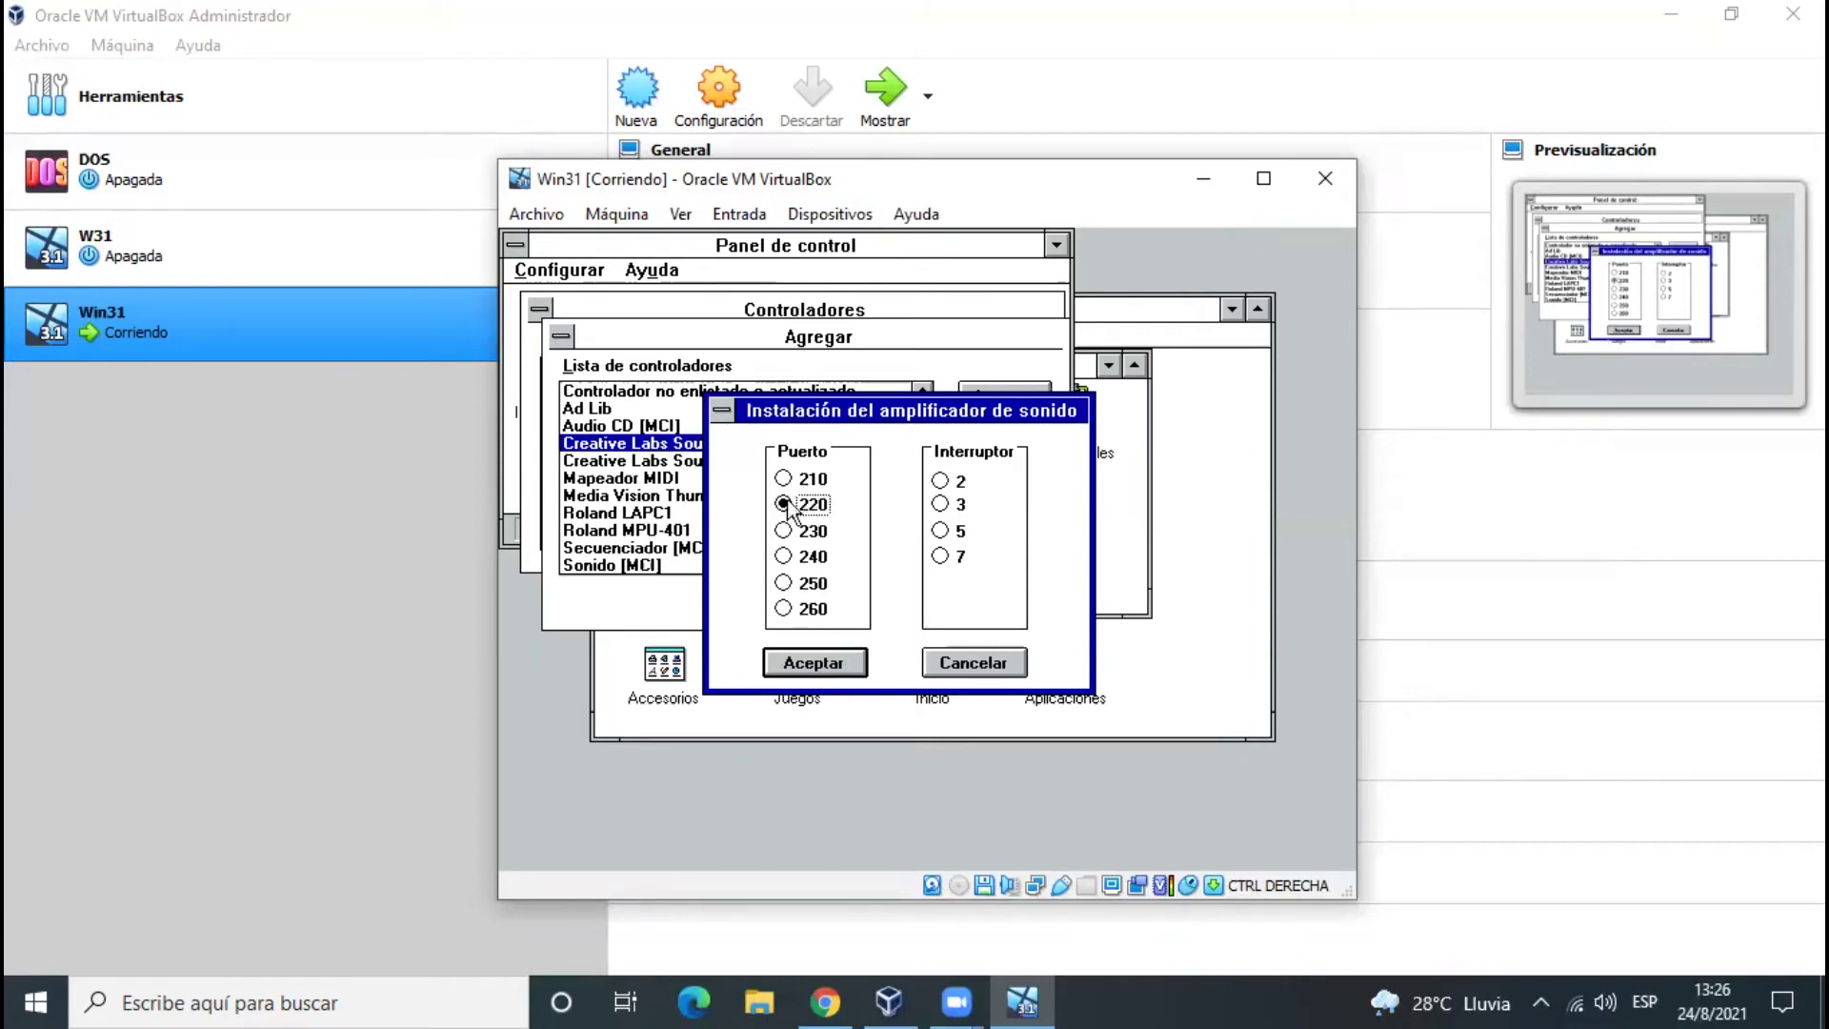
pyautogui.click(943, 531)
pyautogui.click(844, 670)
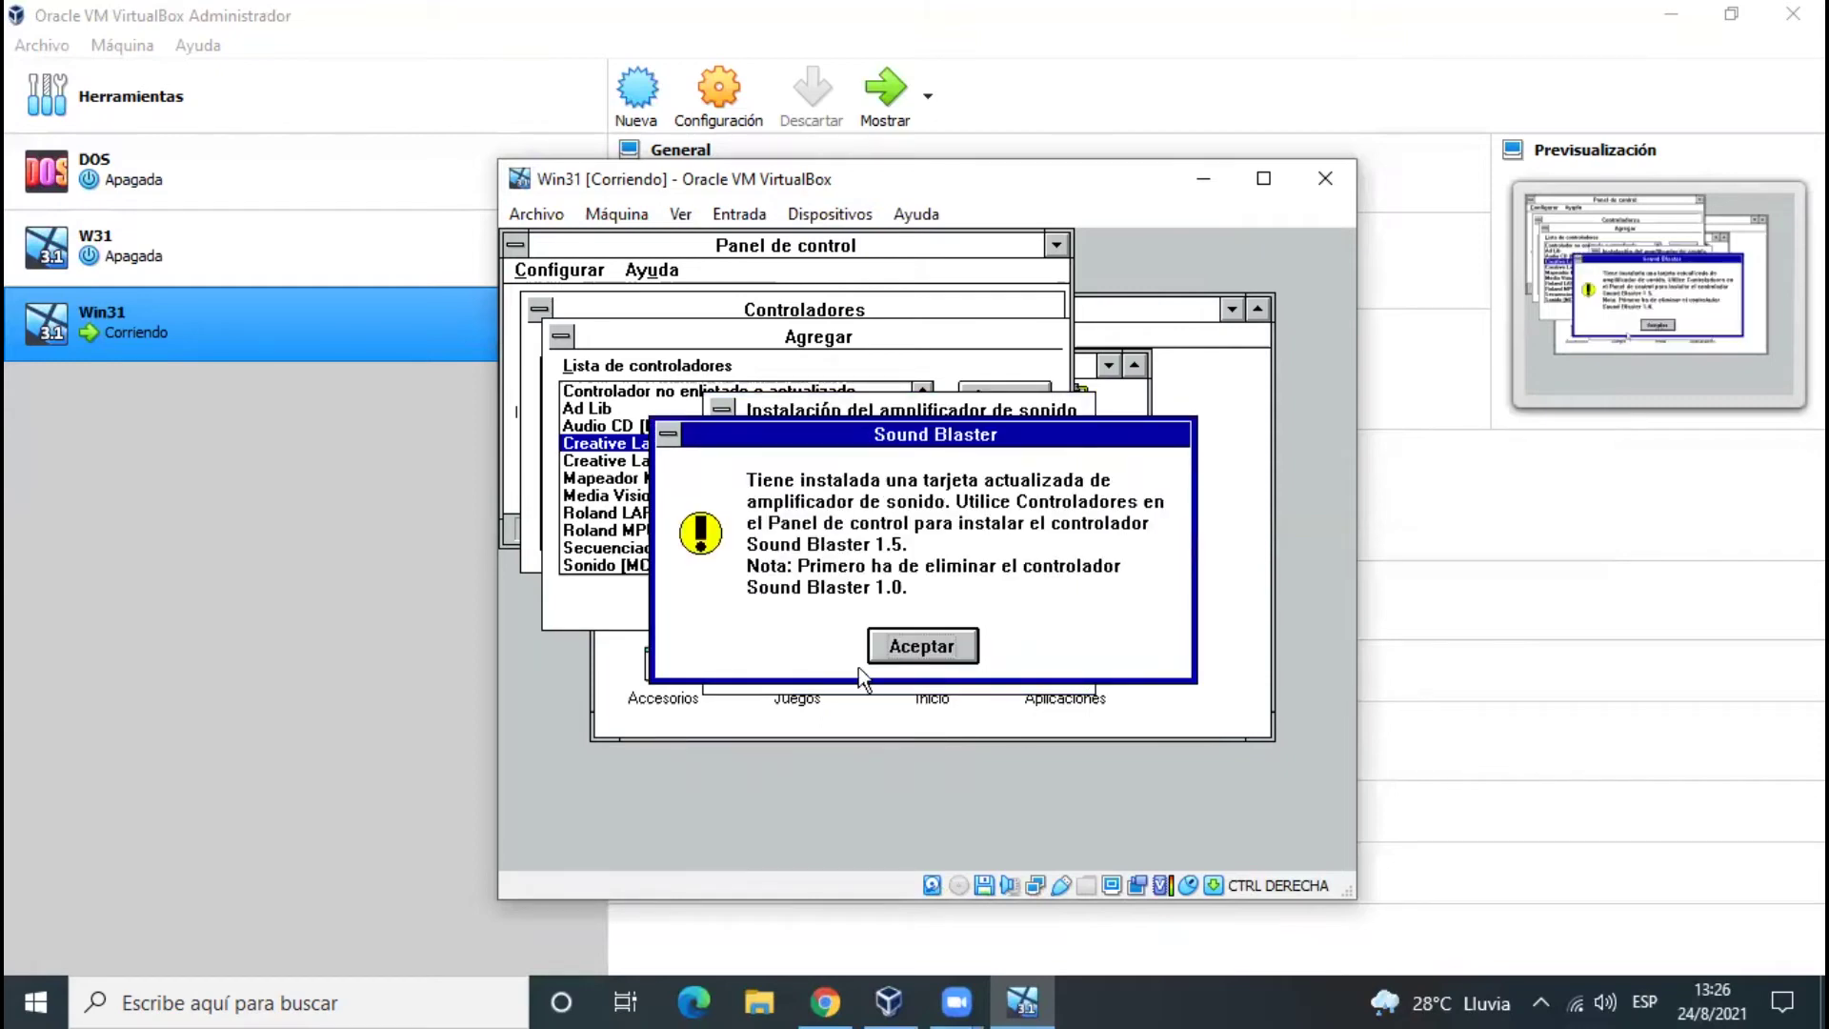
pyautogui.click(936, 653)
pyautogui.press('Return')
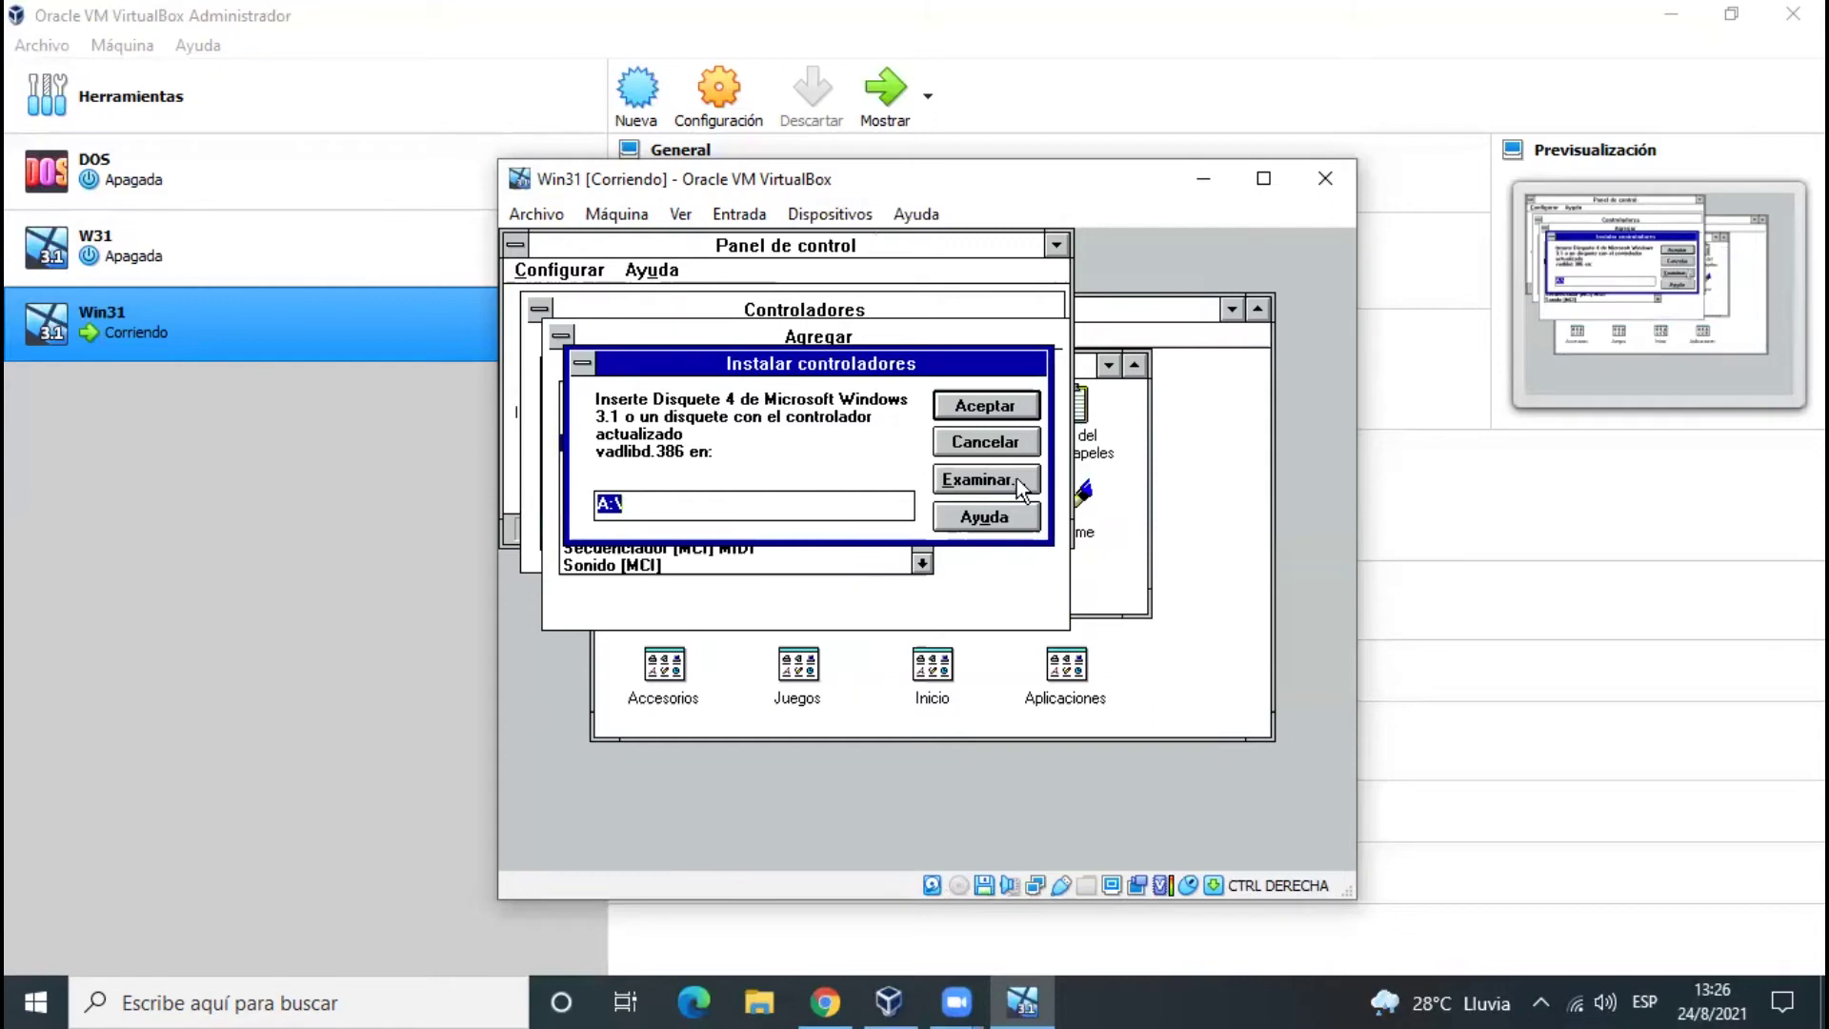
# Step: Finish the sound driver installation from the W31 - Disk04 floppy image and restart Windows
pyautogui.click(844, 214)
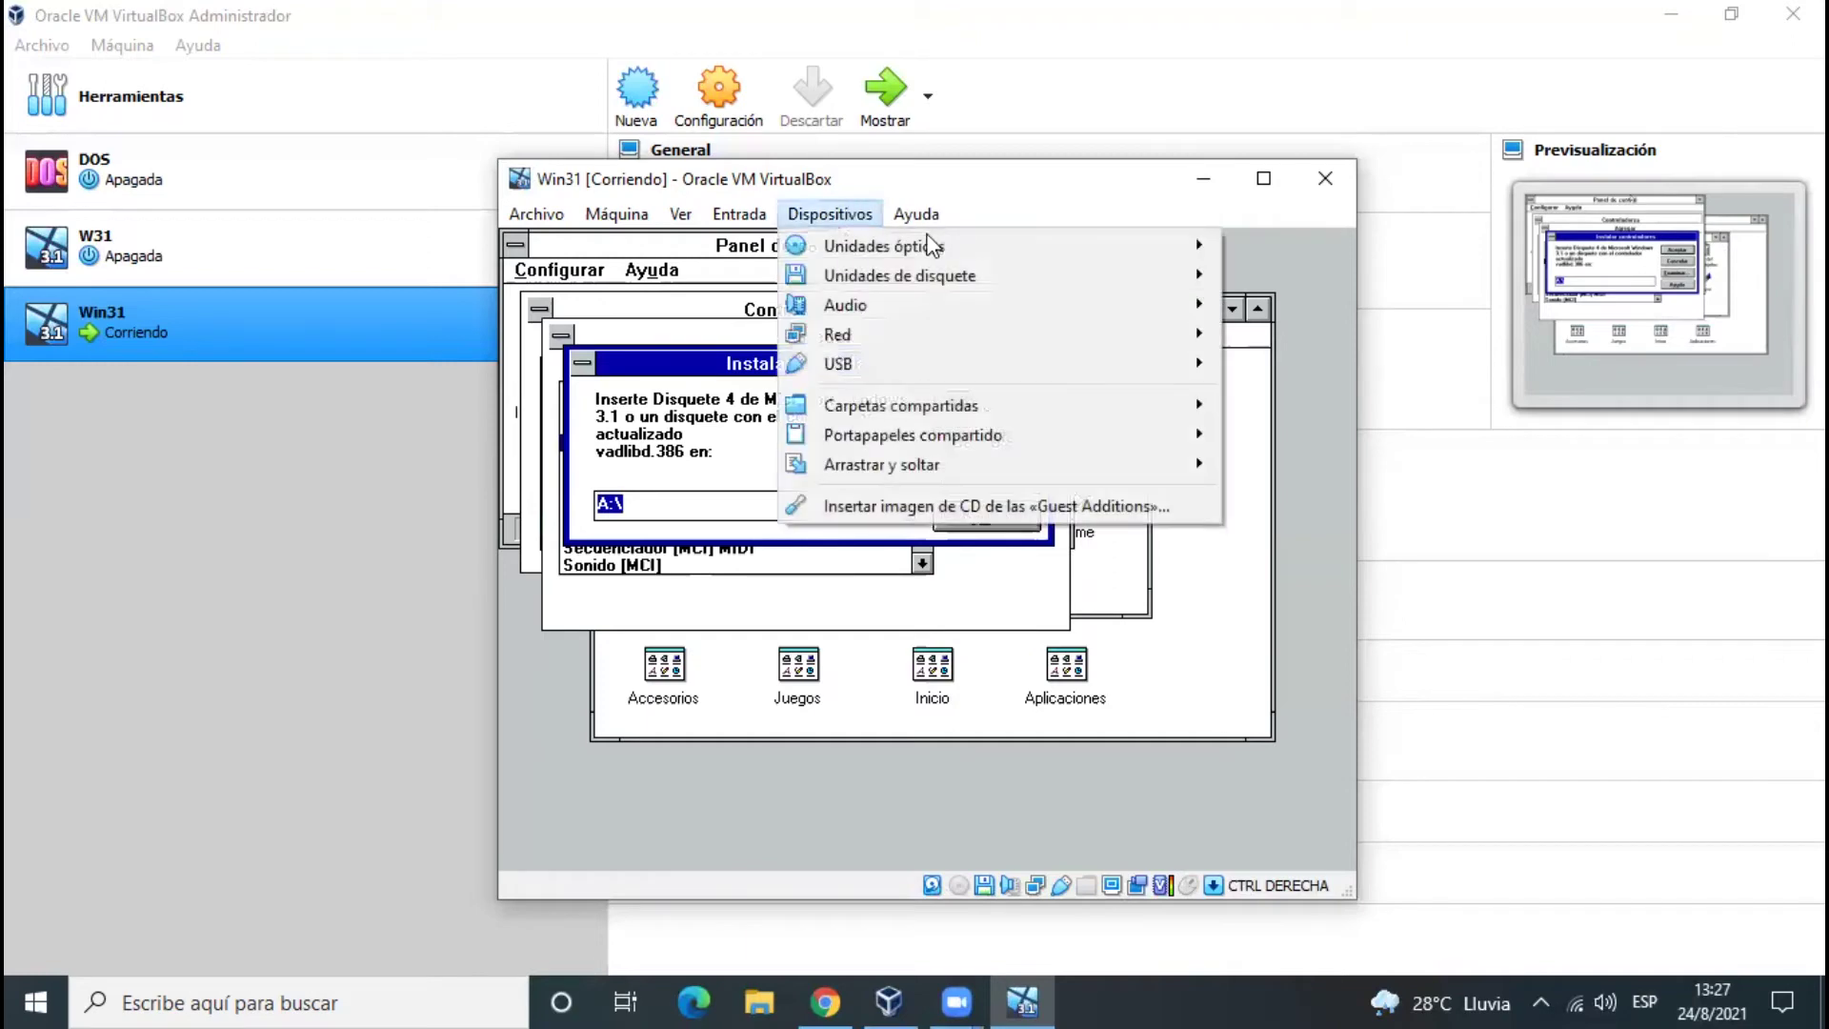
pyautogui.moveTo(892, 272)
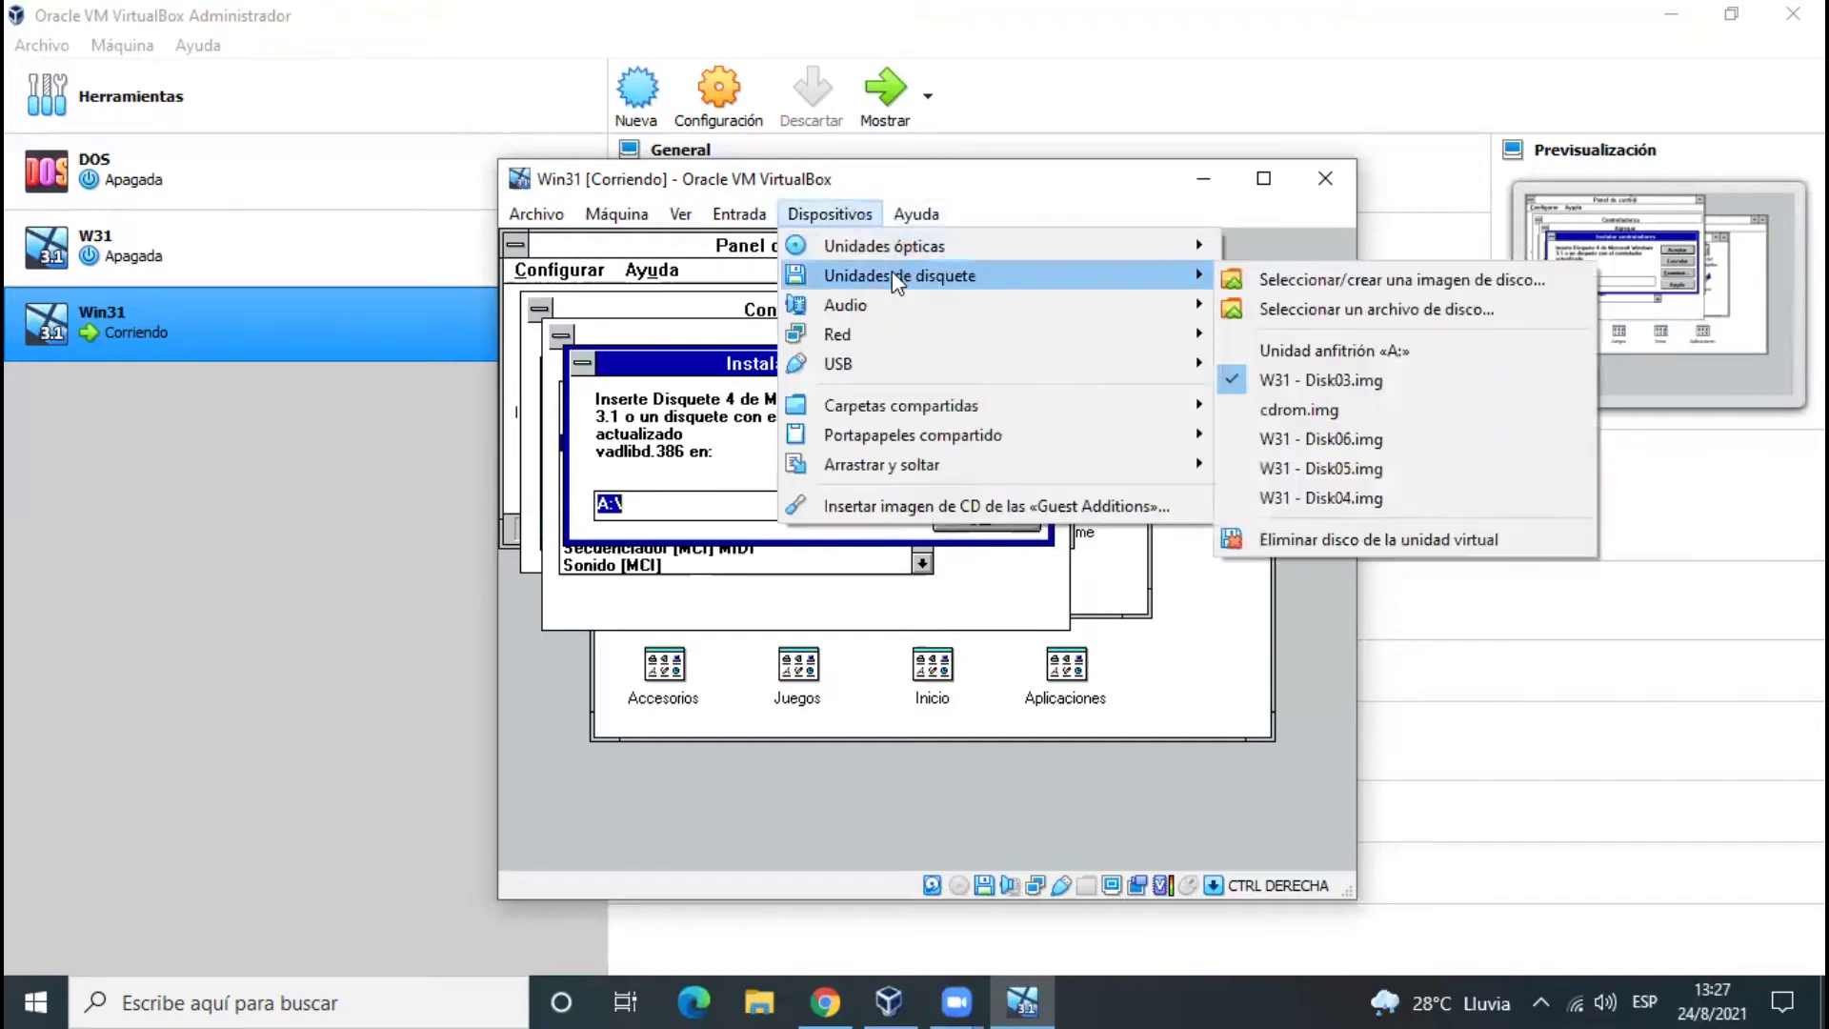
pyautogui.click(1296, 305)
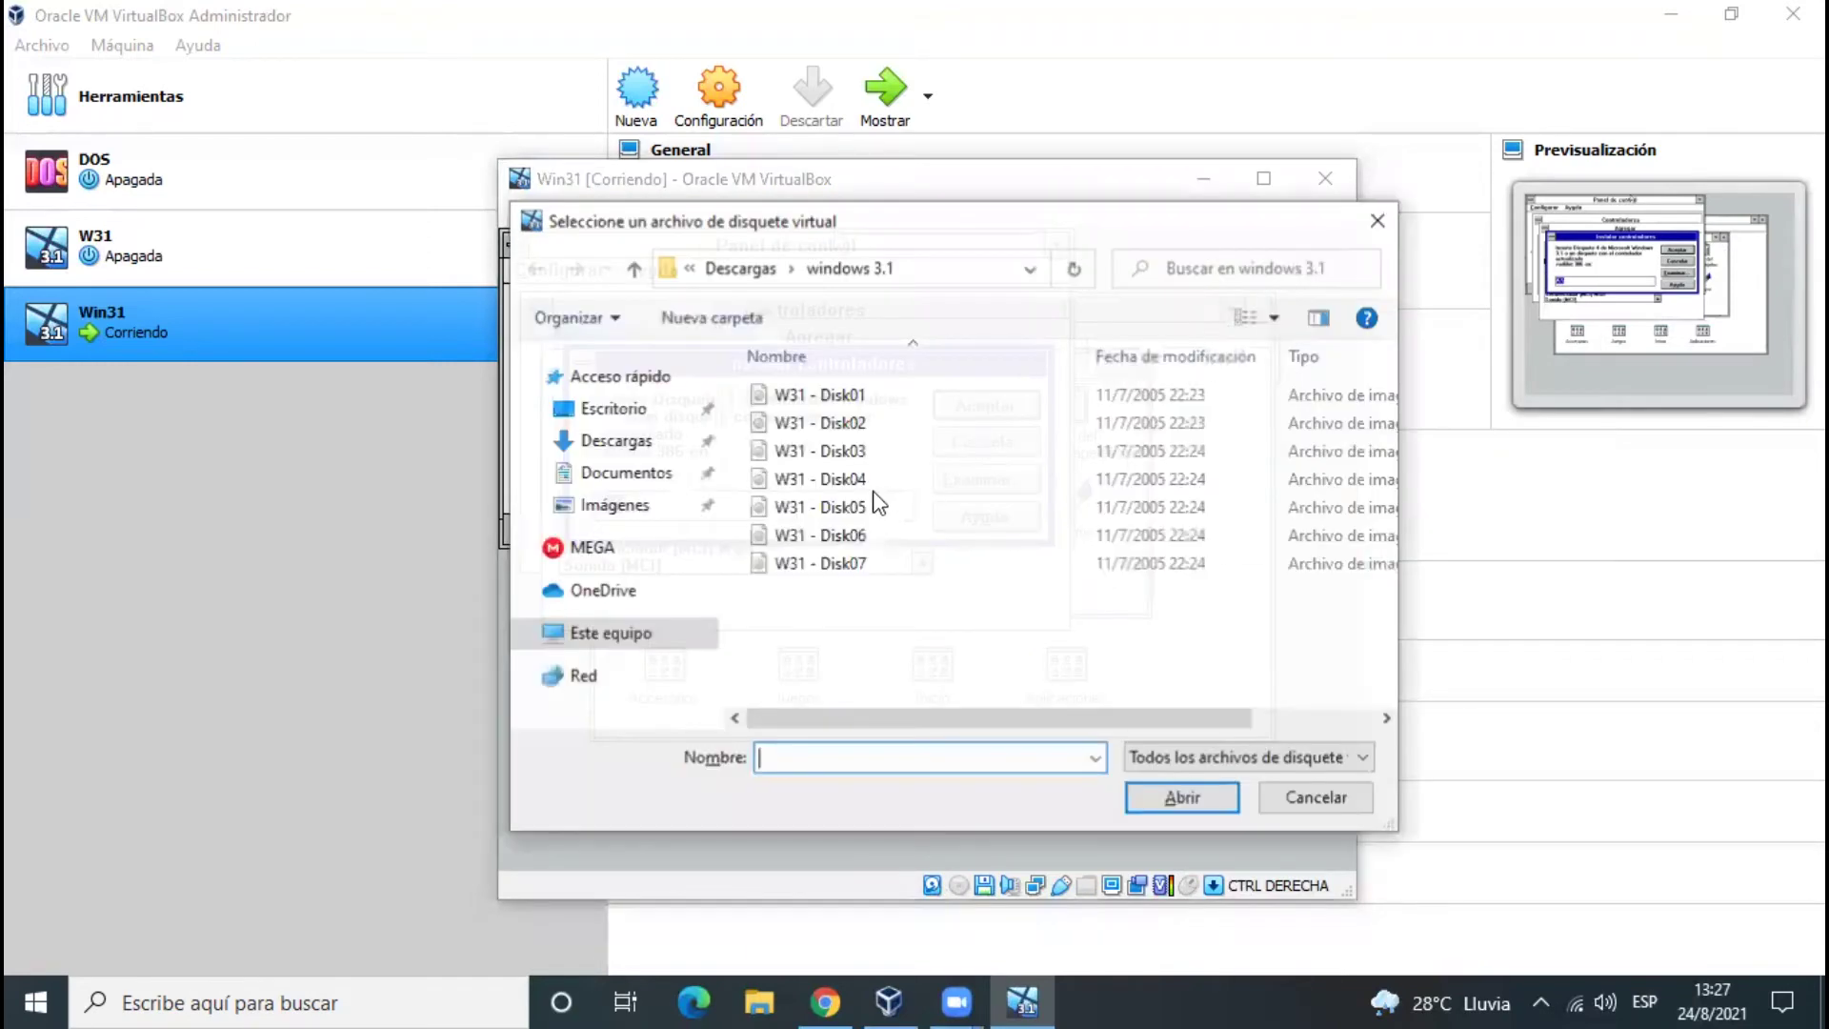
pyautogui.click(861, 480)
pyautogui.click(1205, 808)
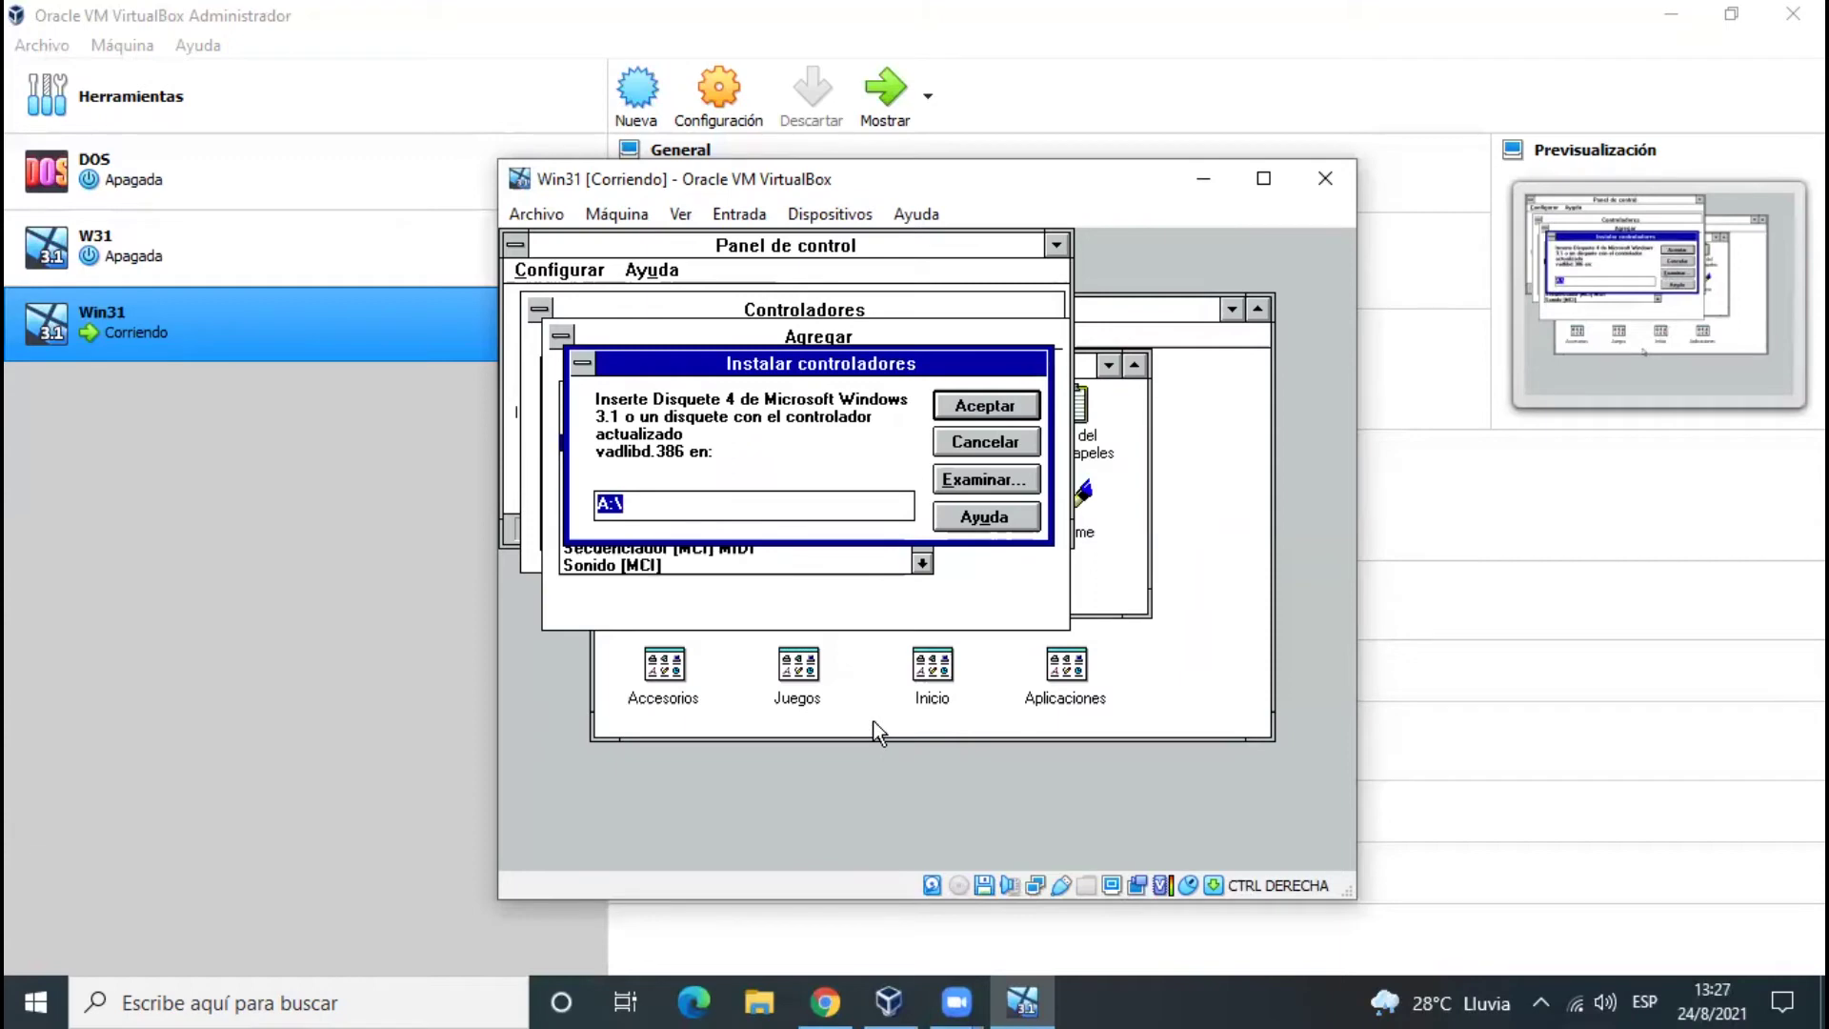
pyautogui.press('Escape')
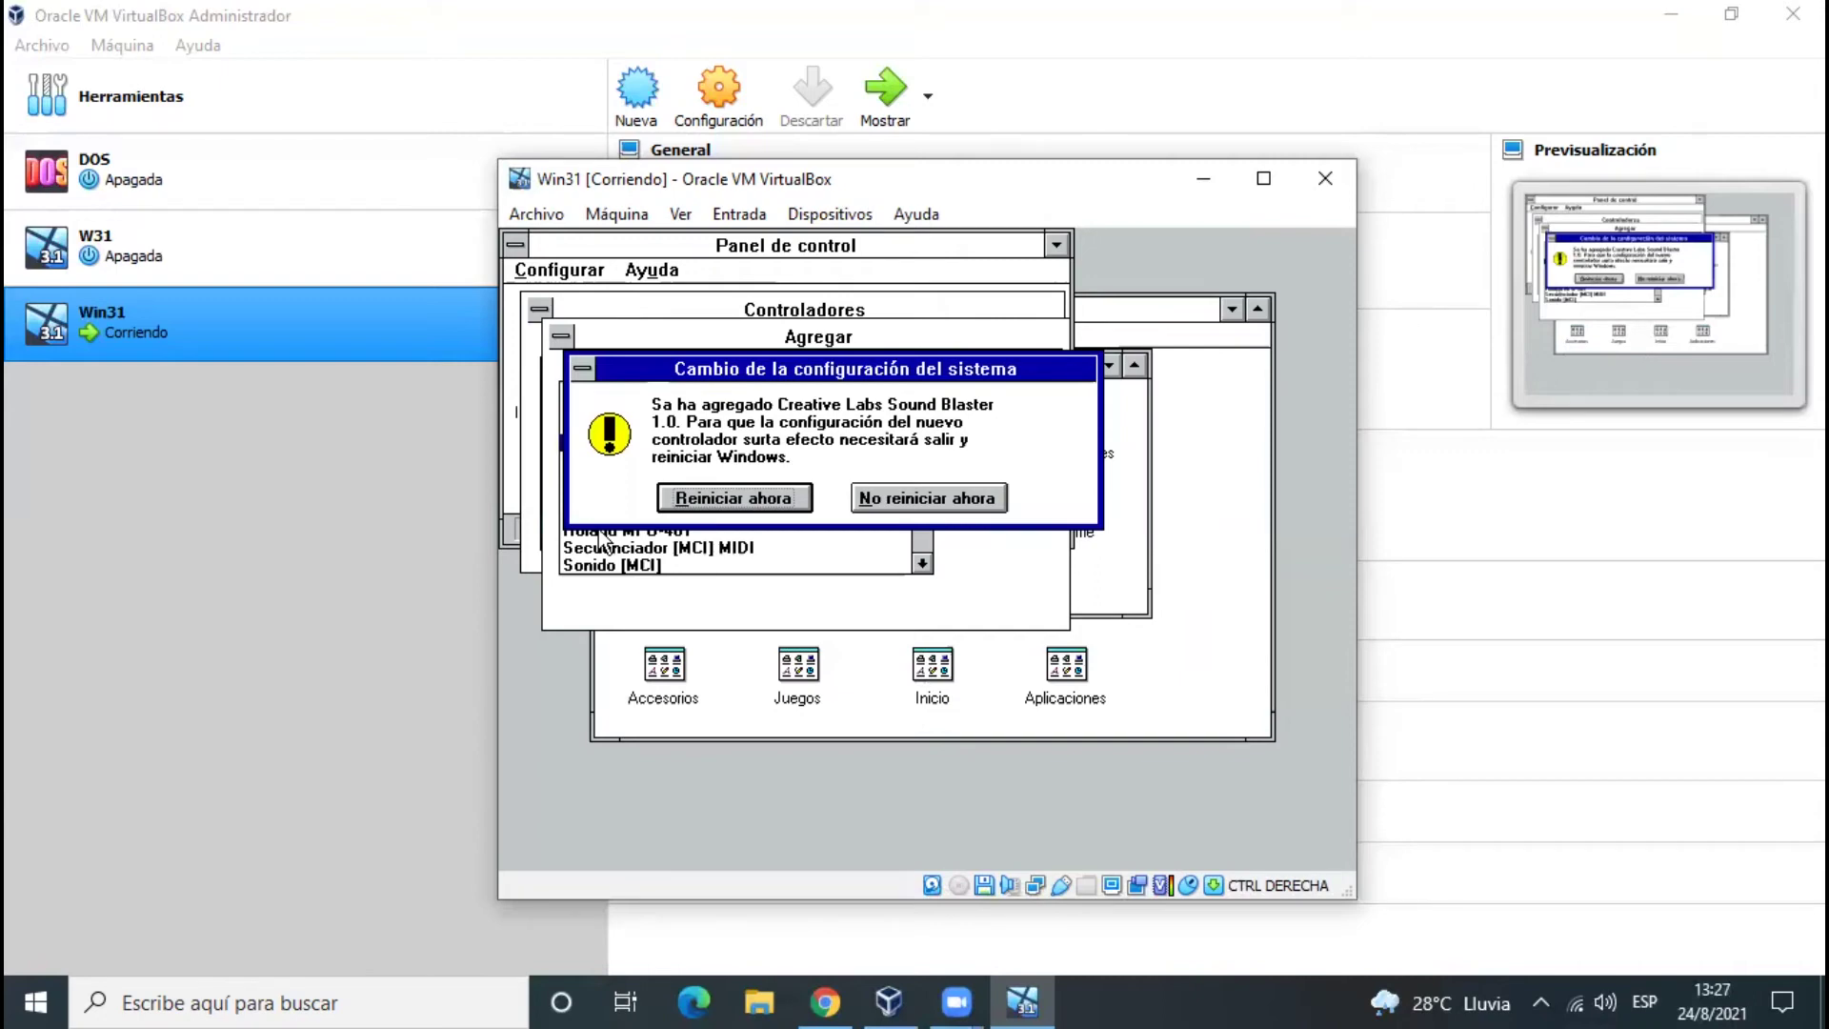
pyautogui.press('Return')
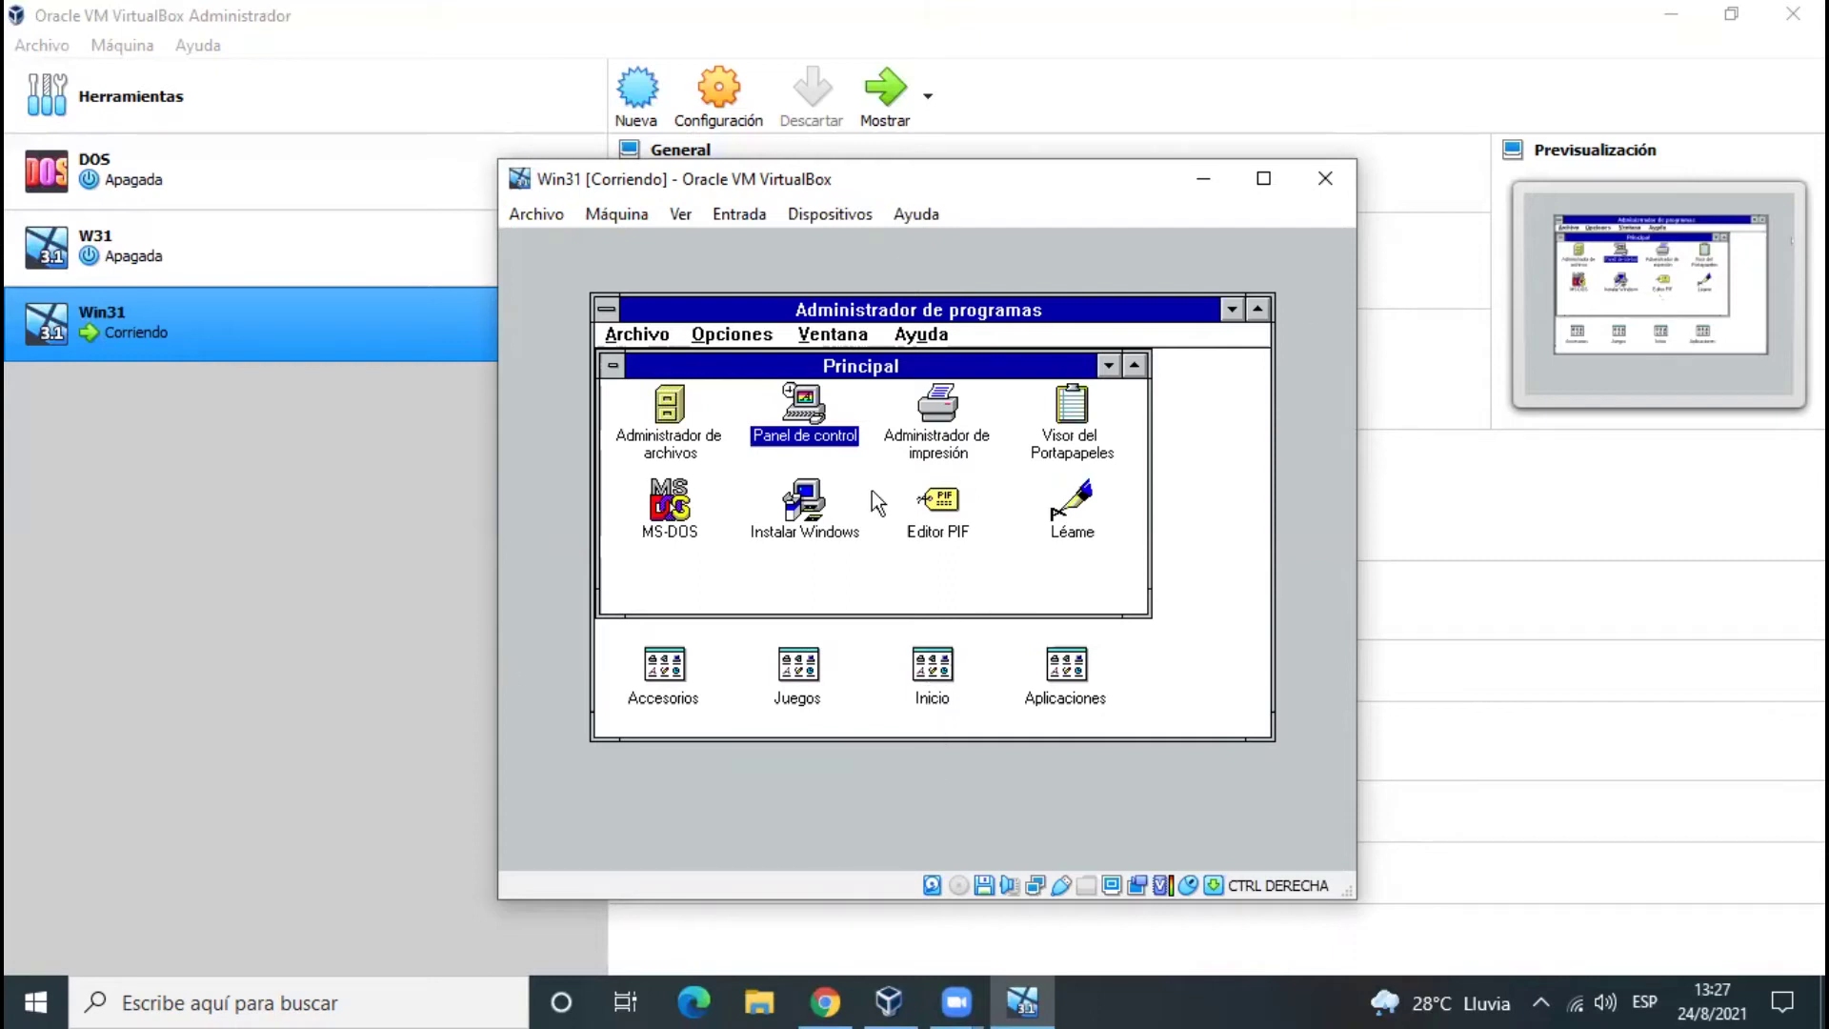
# Step: Test the acorde.wav sound for Parada crítica in the sound settings, check the Windows start and exit events, and cancel
pyautogui.doubleClick(813, 431)
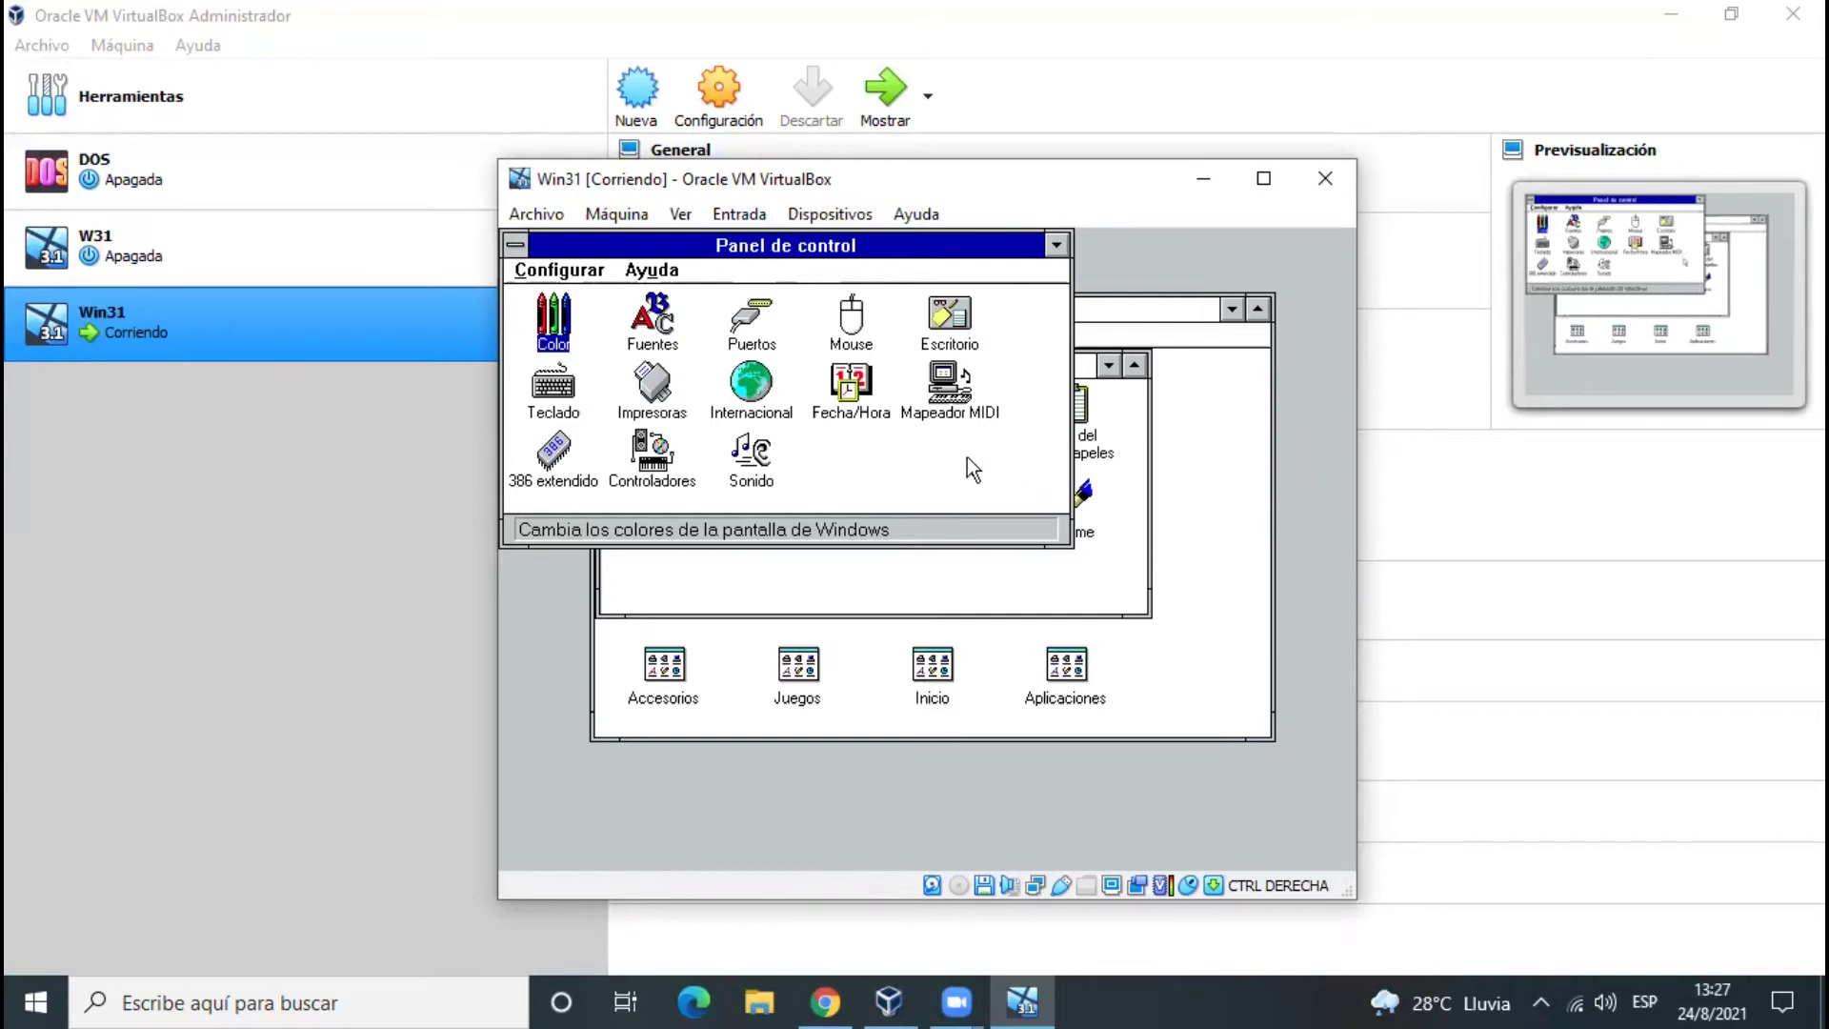
pyautogui.doubleClick(753, 446)
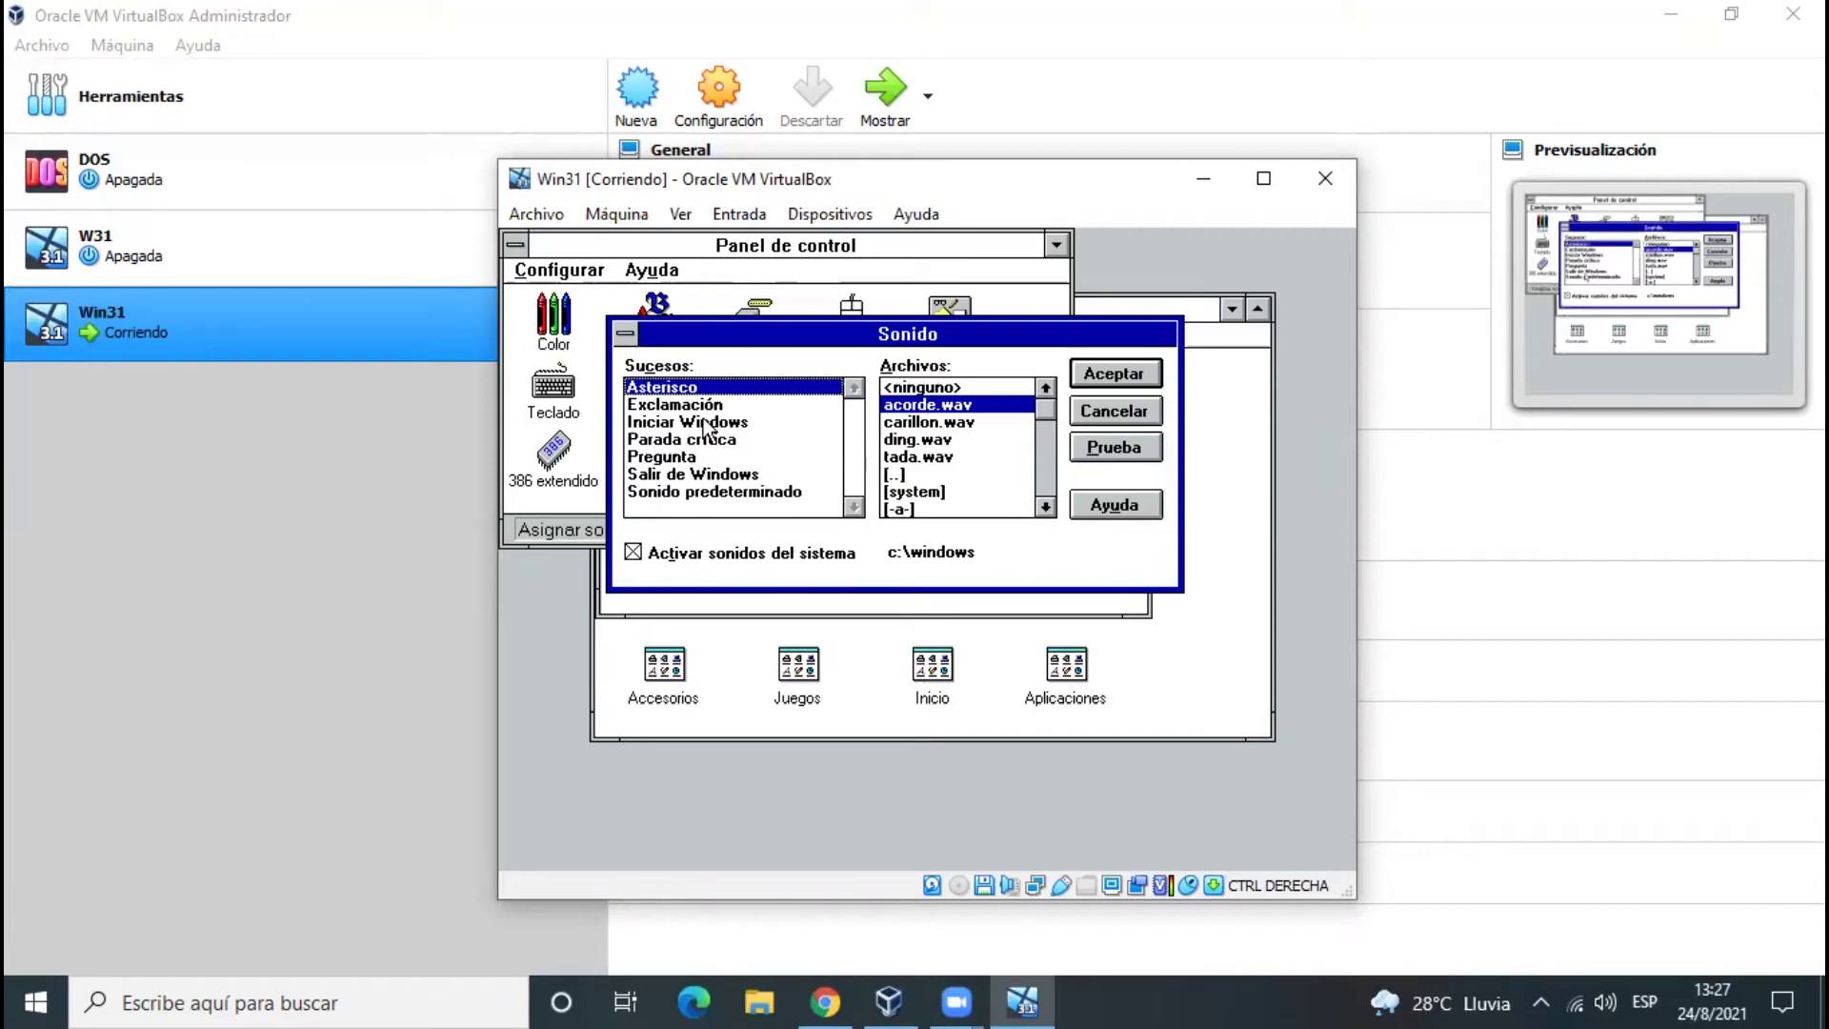
pyautogui.click(707, 438)
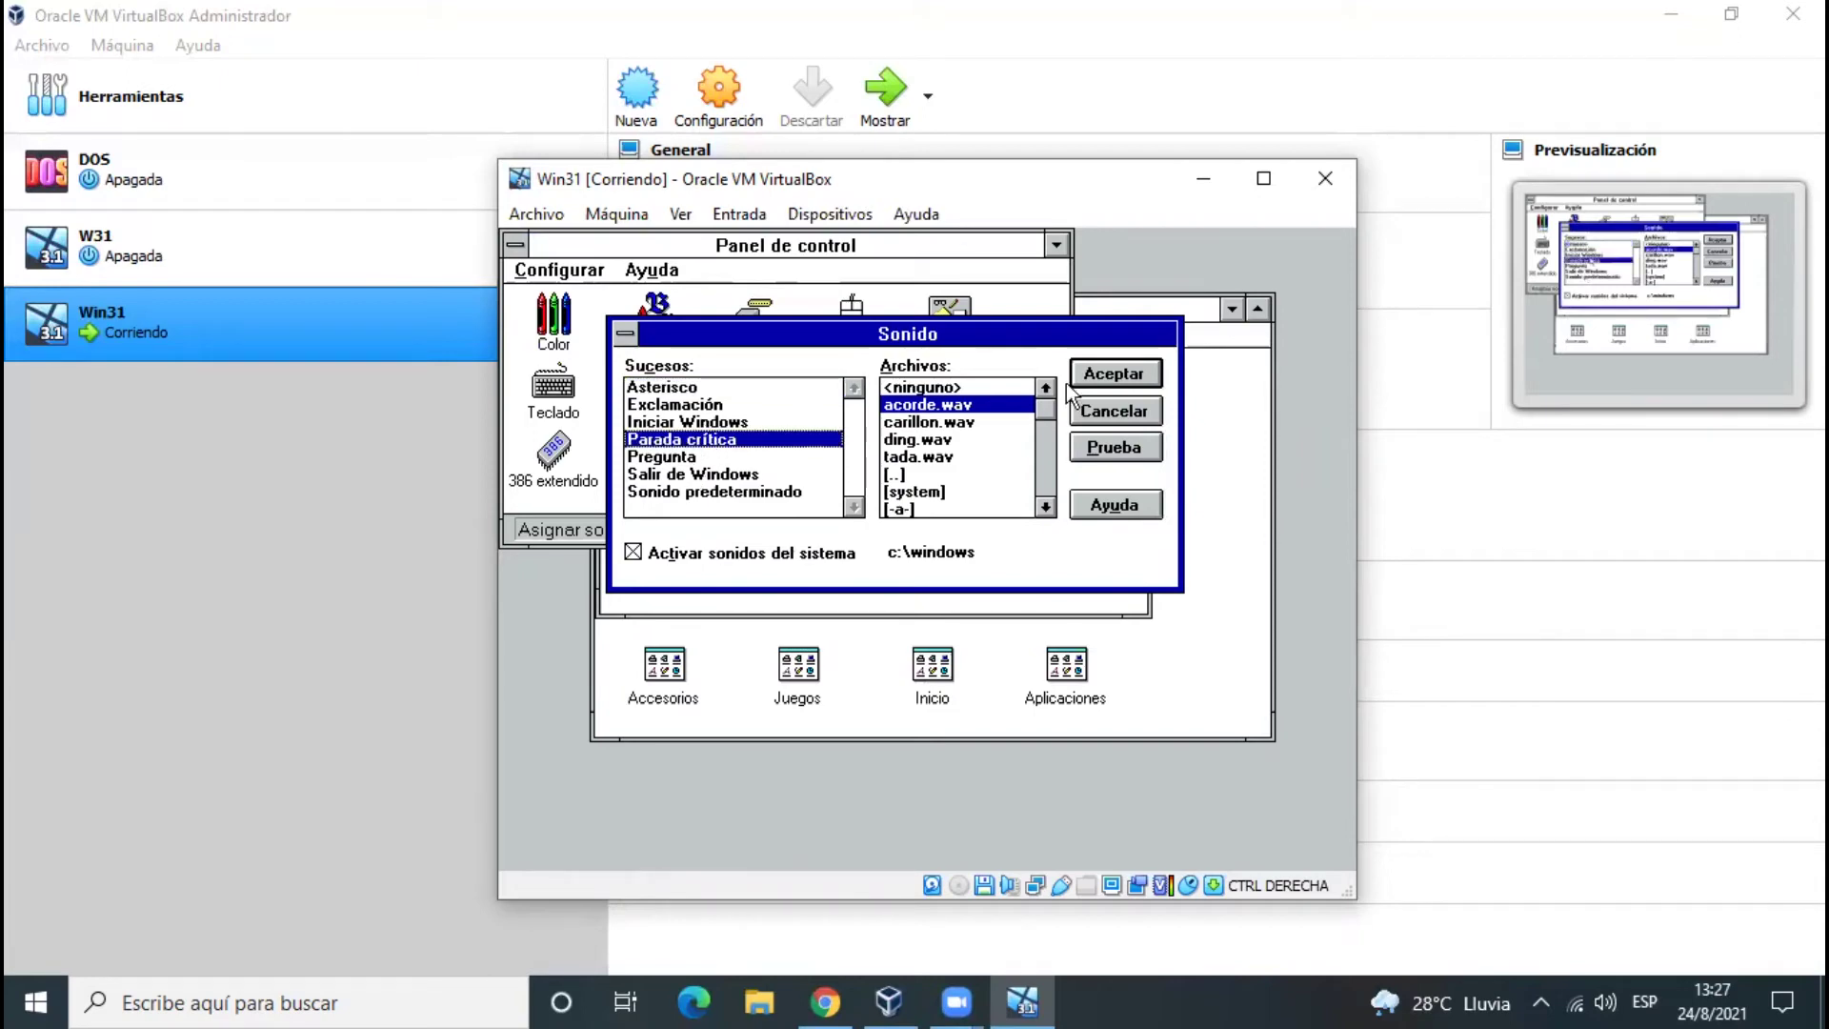
pyautogui.click(1156, 448)
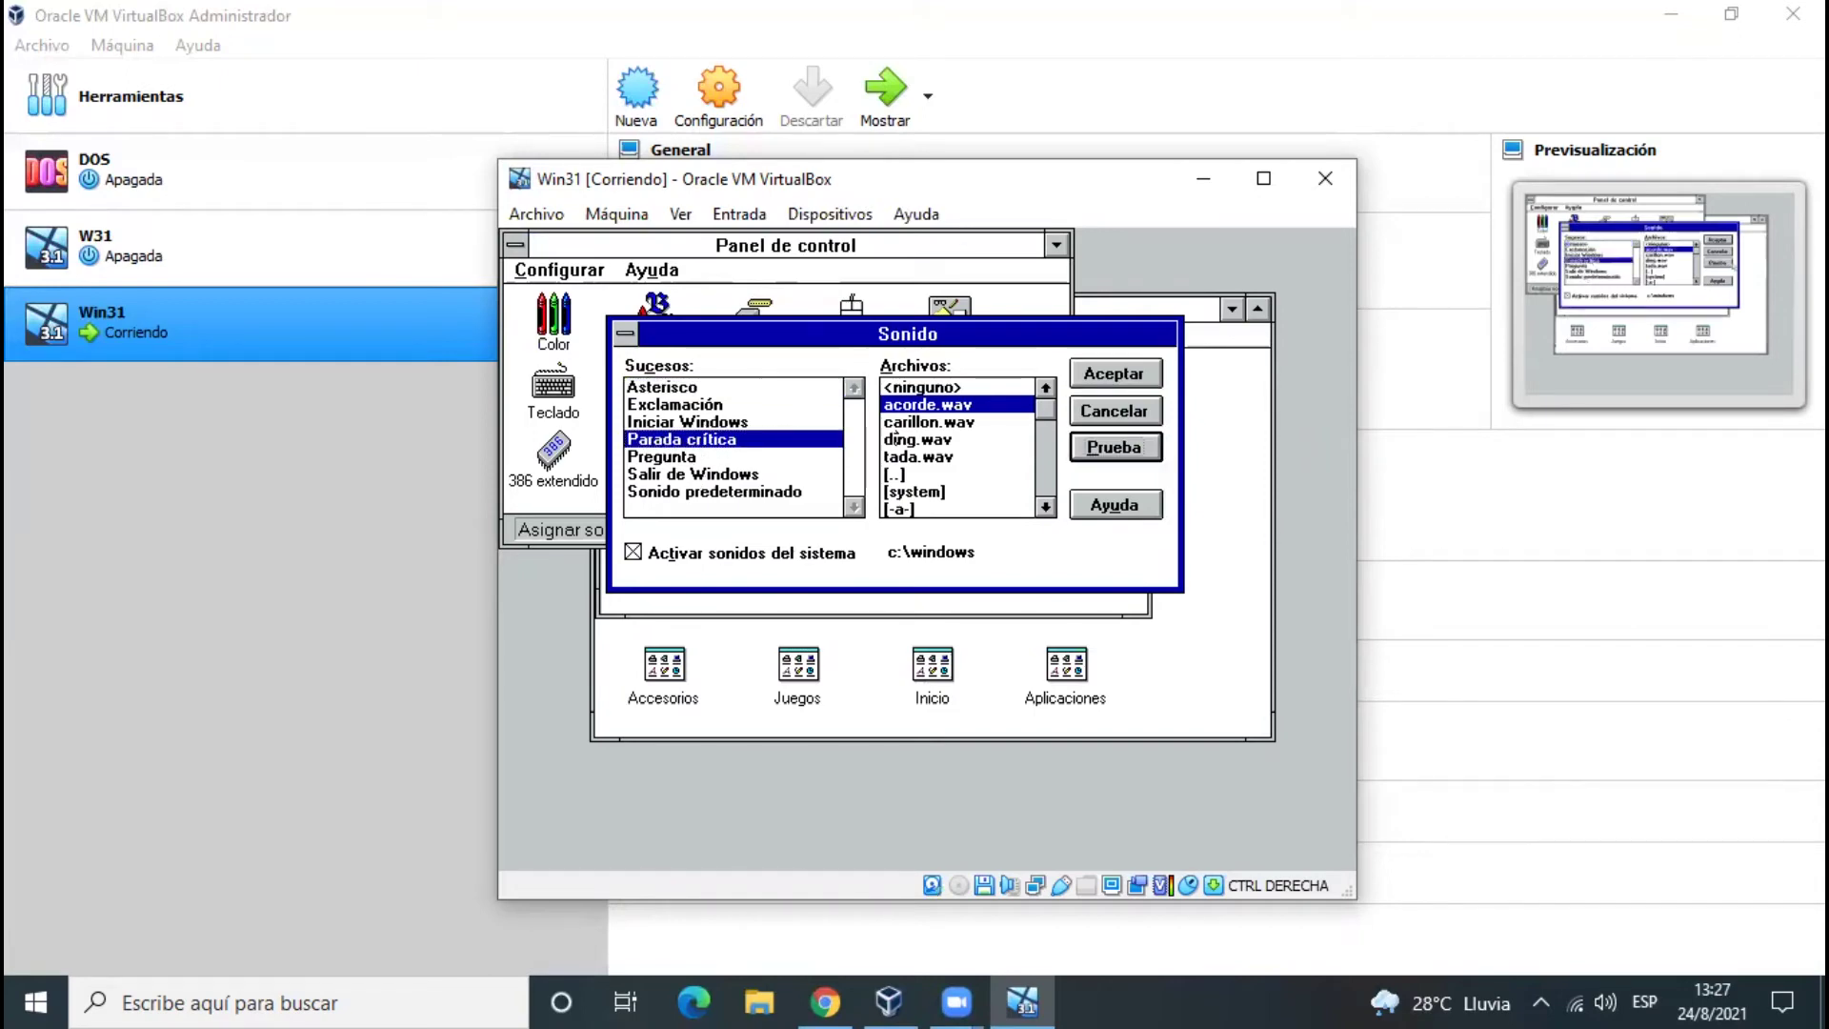
pyautogui.click(691, 423)
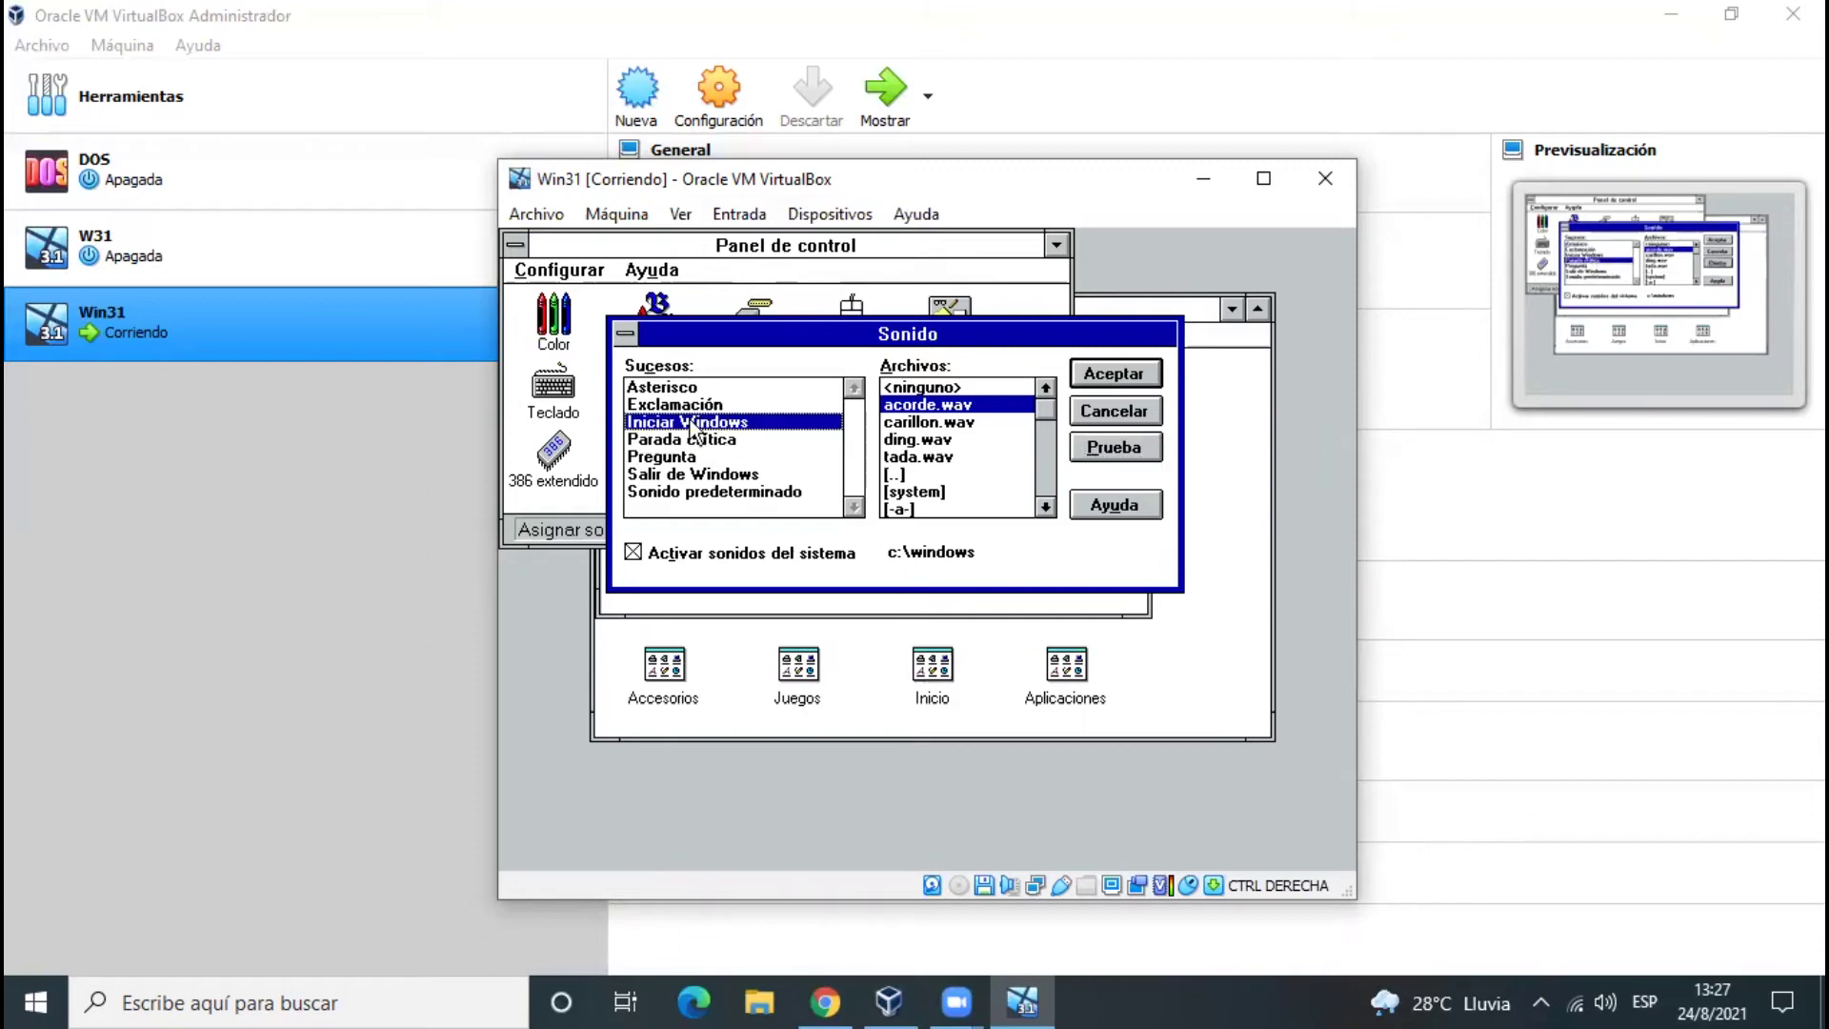
pyautogui.click(693, 476)
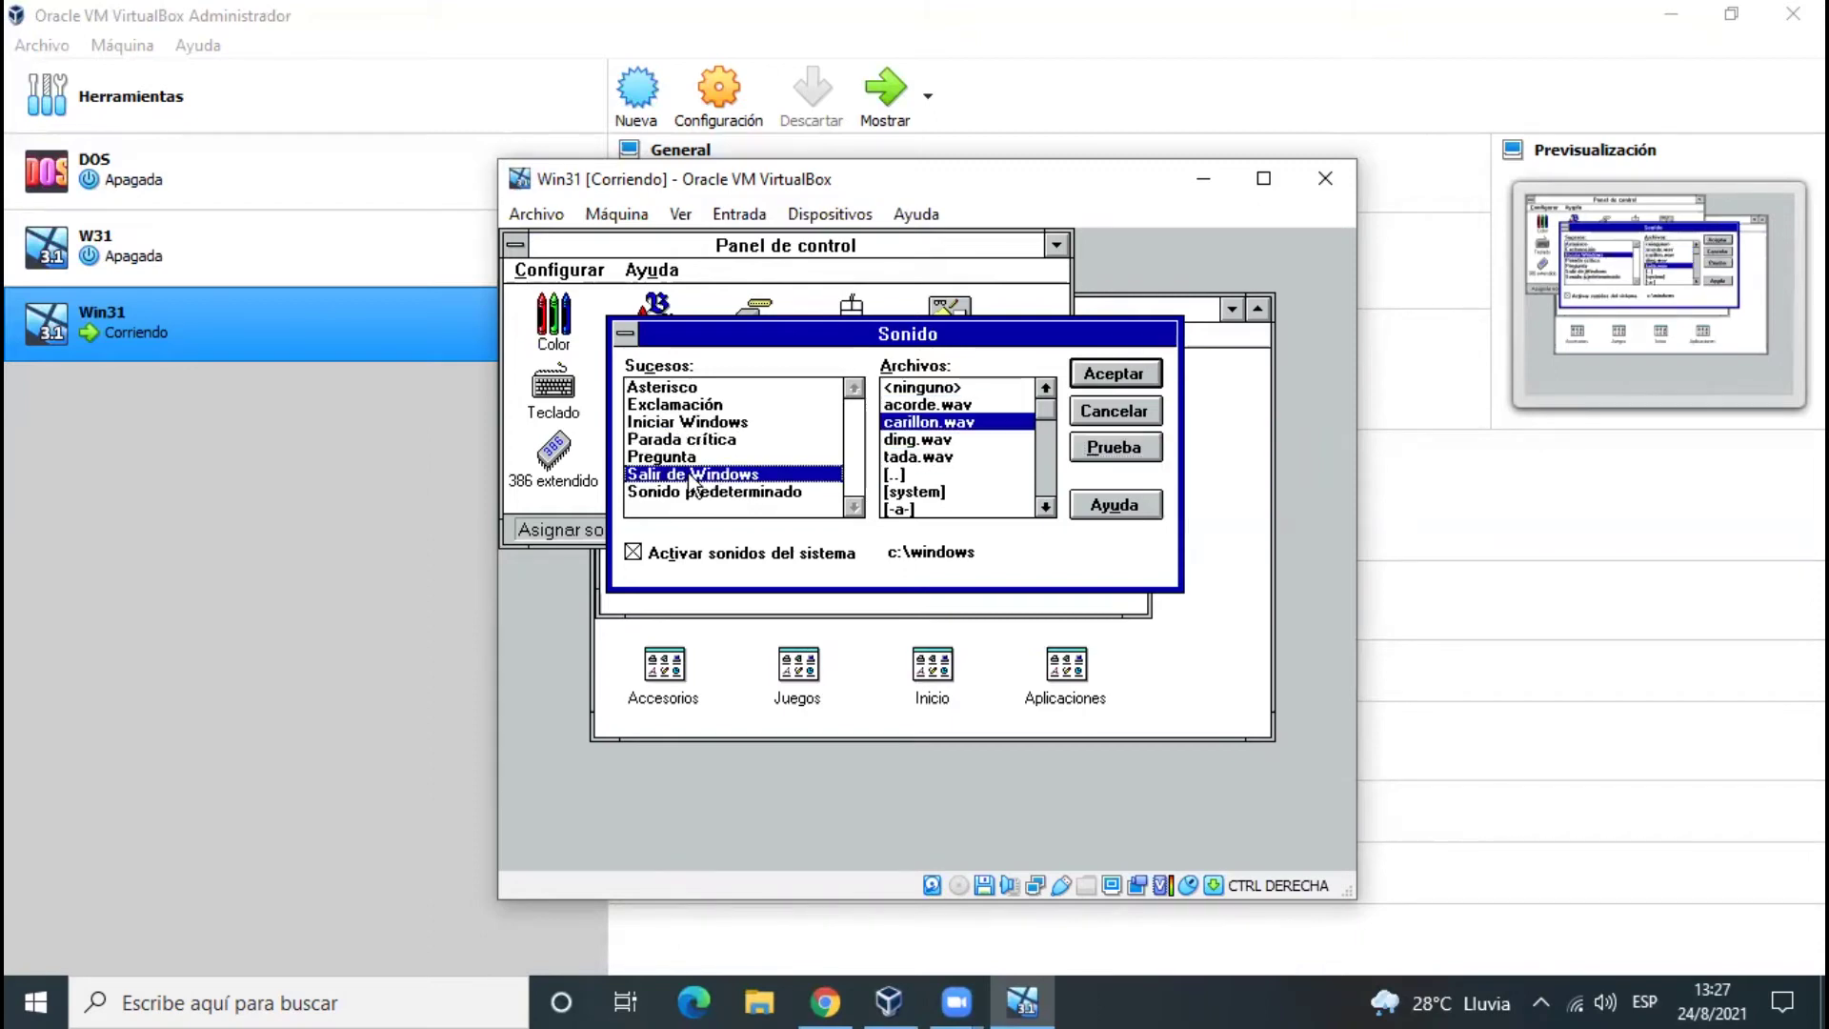
pyautogui.click(1152, 411)
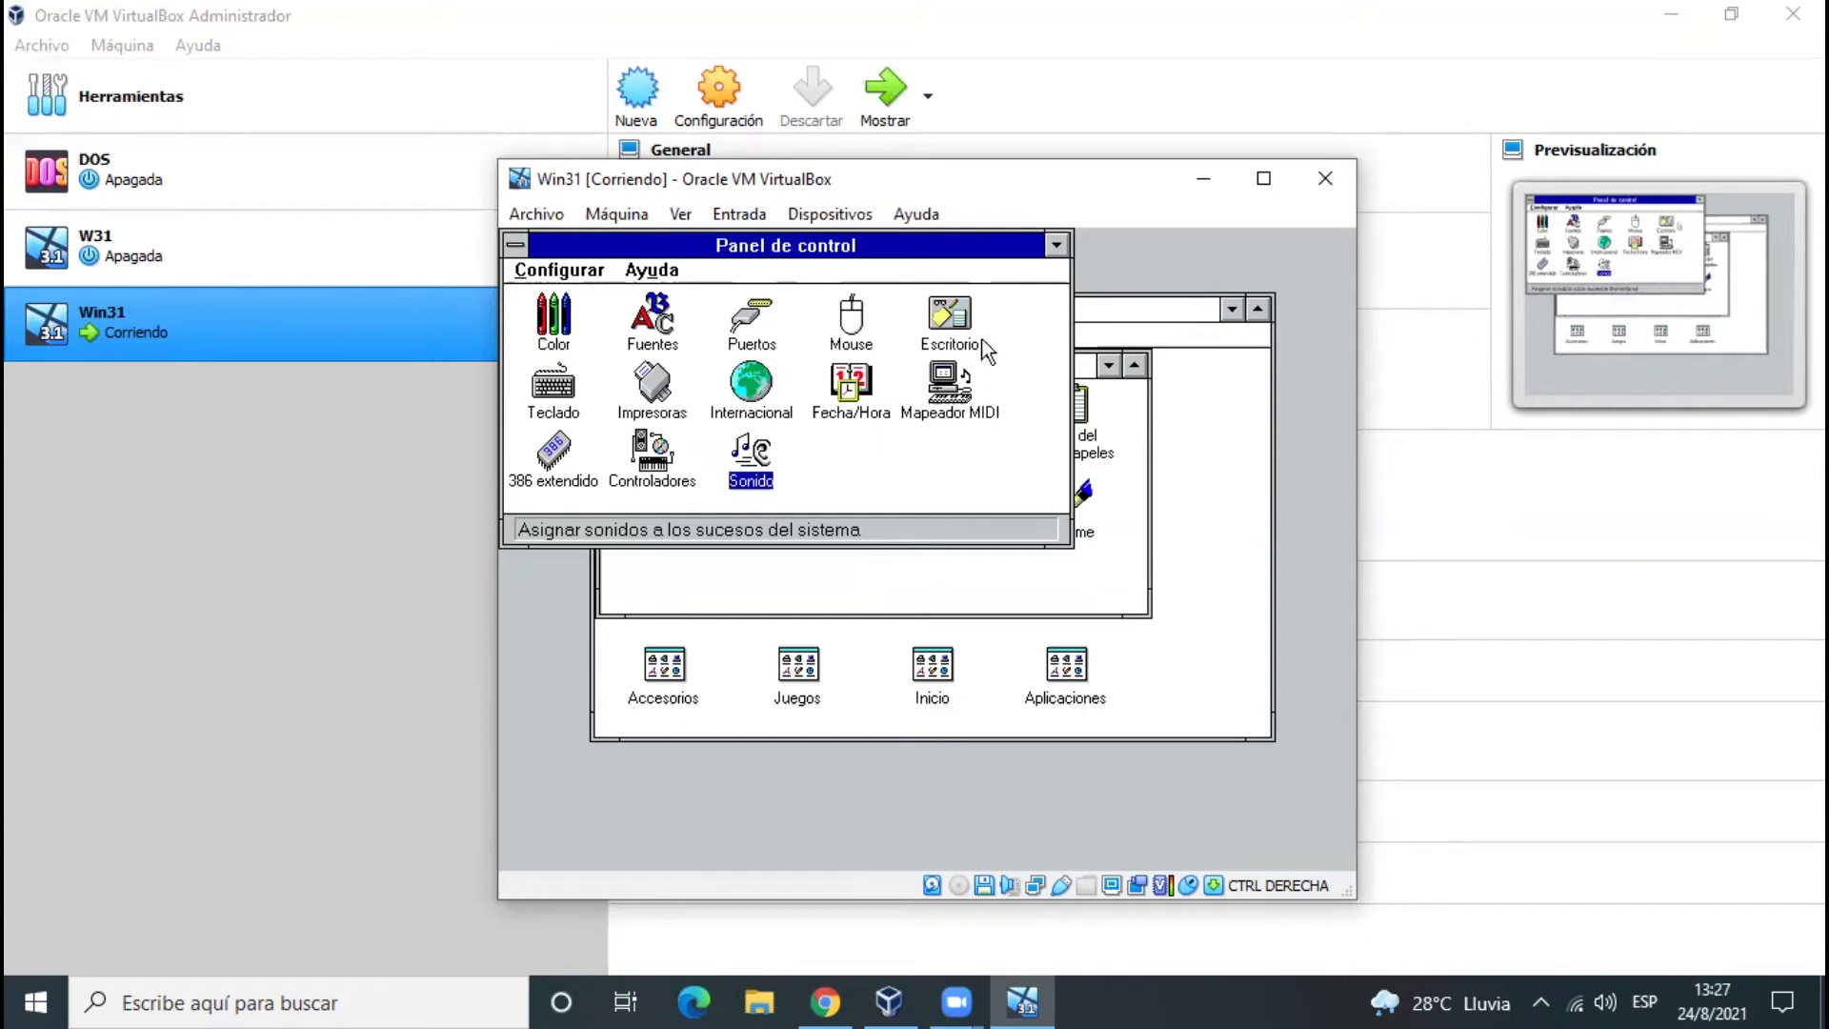
# Step: Minimize the Control Panel and exit Windows 3.1 to the DOS prompt
pyautogui.click(1057, 245)
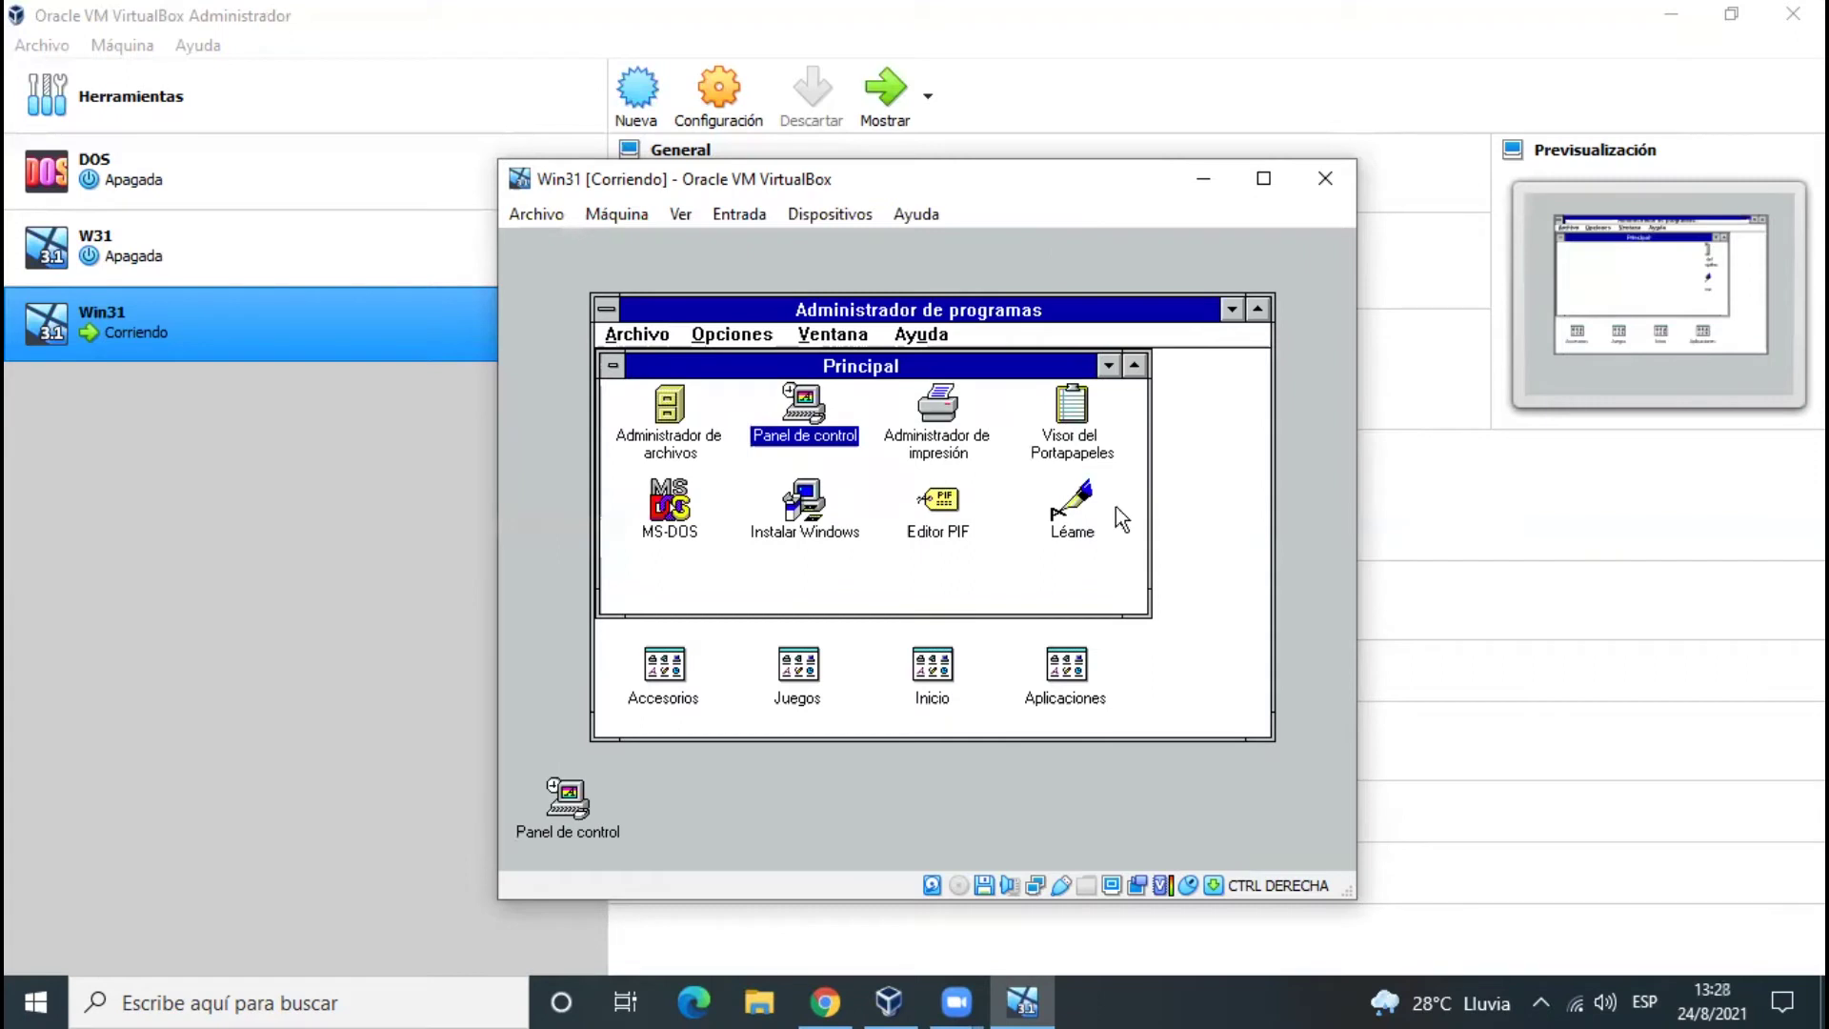
pyautogui.click(644, 336)
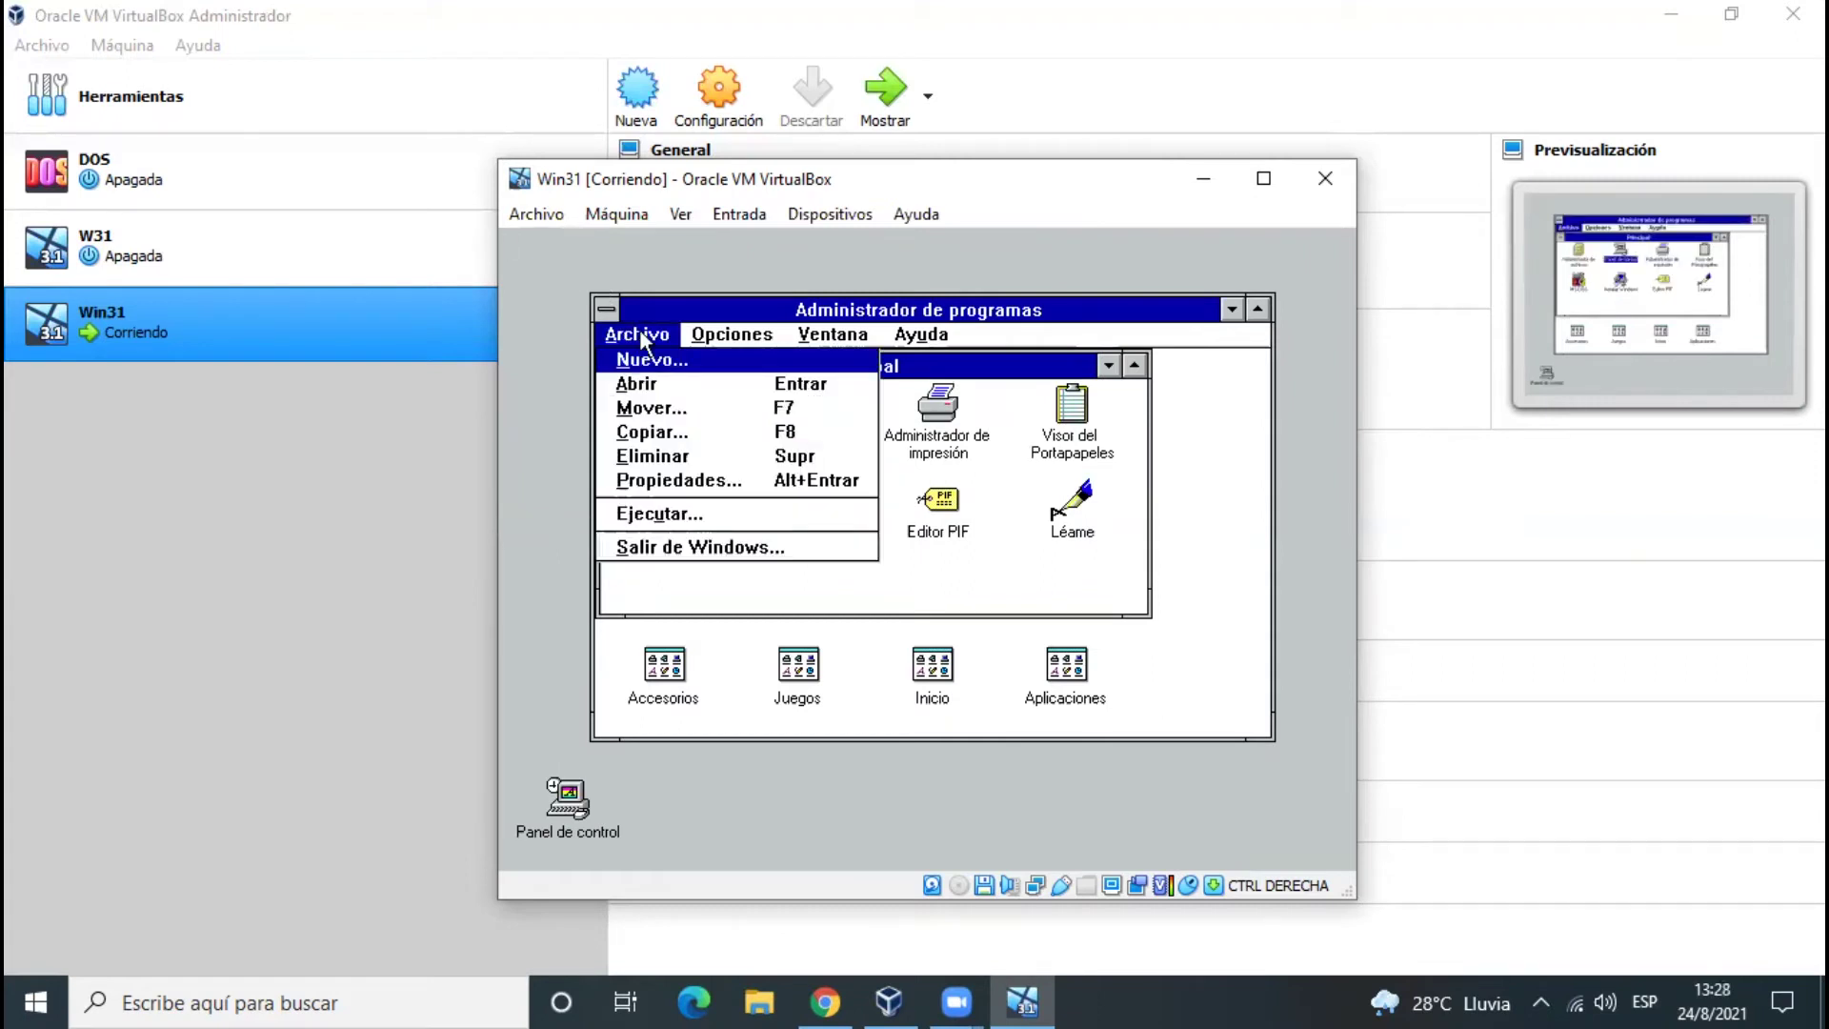
pyautogui.click(760, 539)
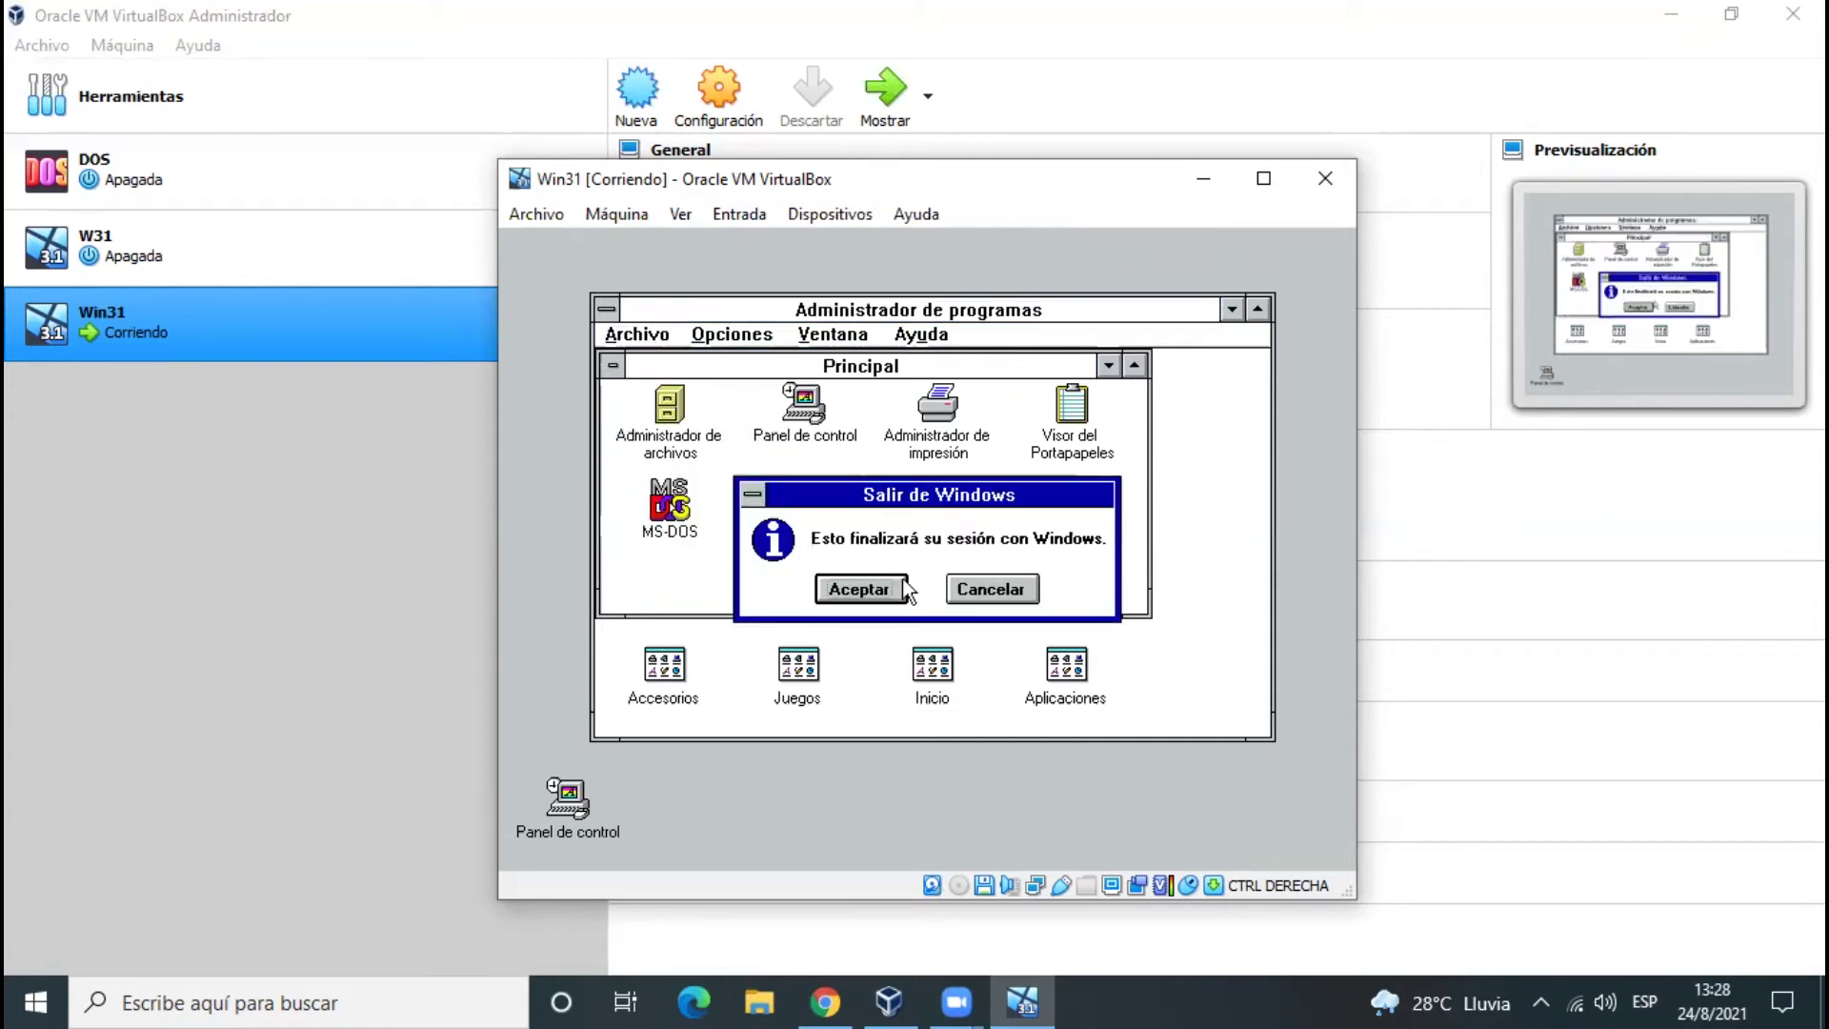
pyautogui.click(889, 583)
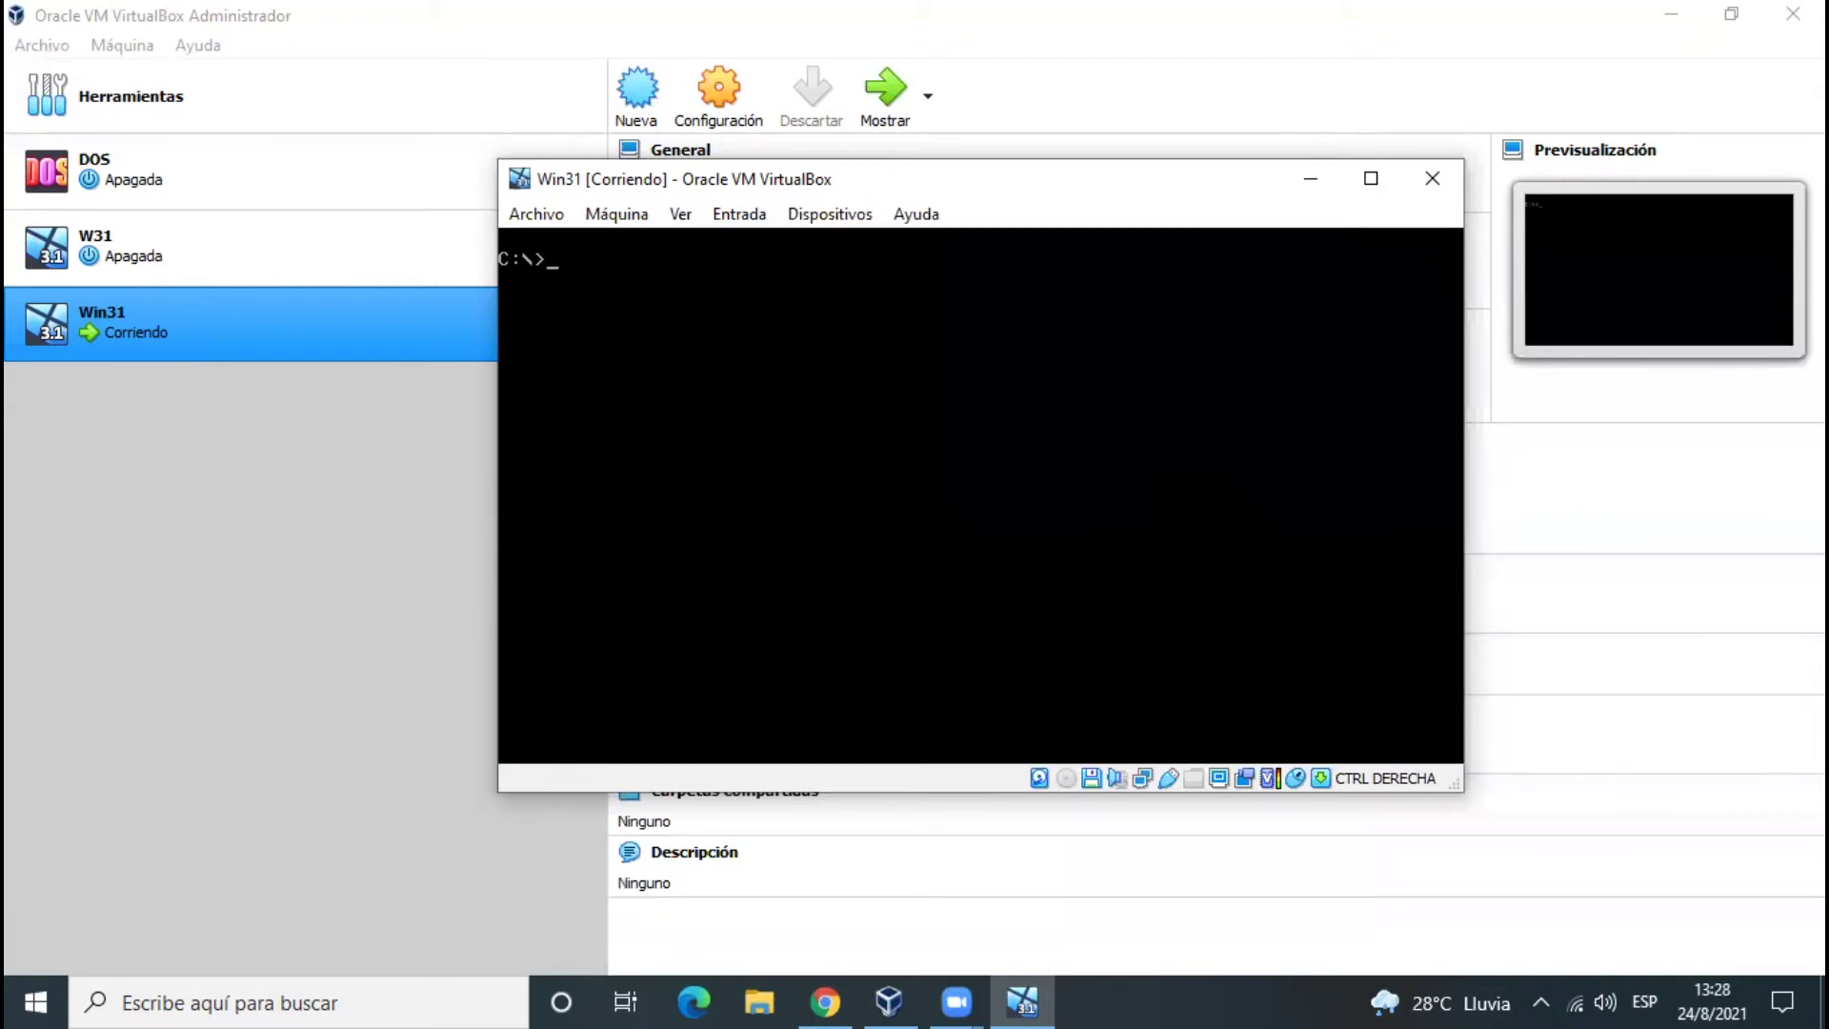
# Step: Close the Win31 virtual machine by powering it off
pyautogui.click(637, 217)
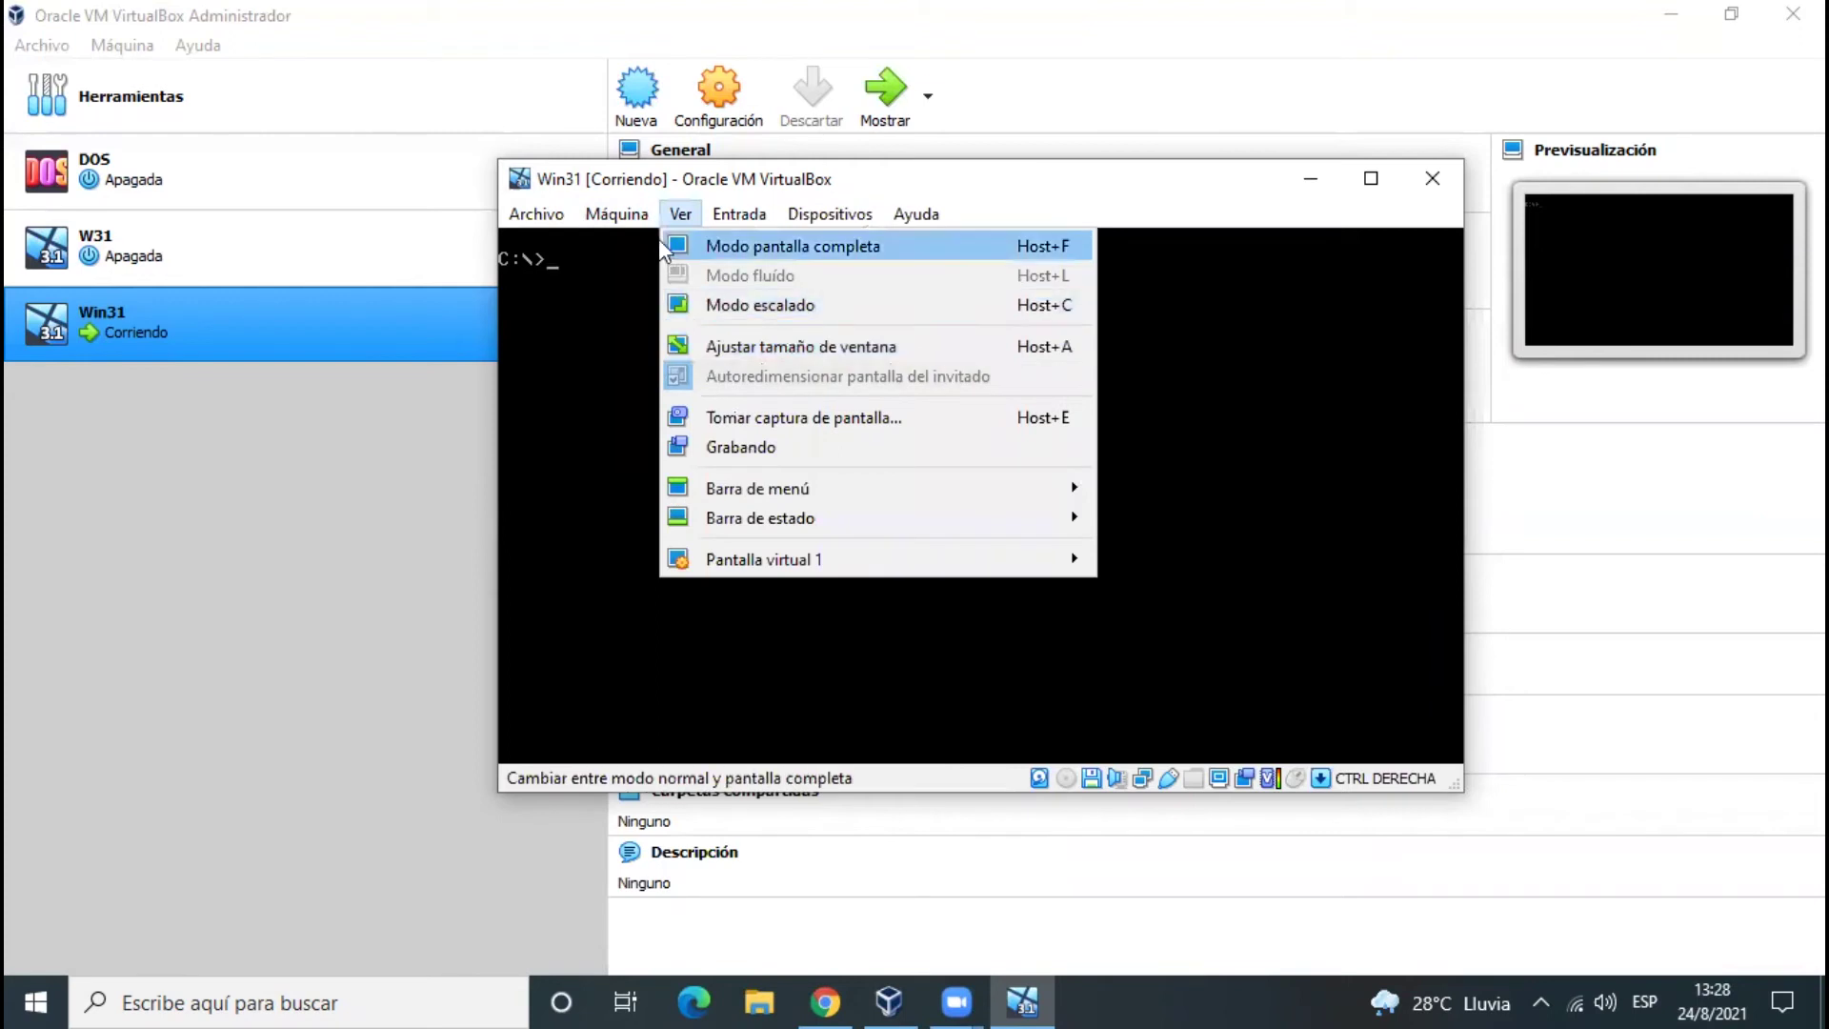
pyautogui.moveTo(629, 220)
pyautogui.click(679, 440)
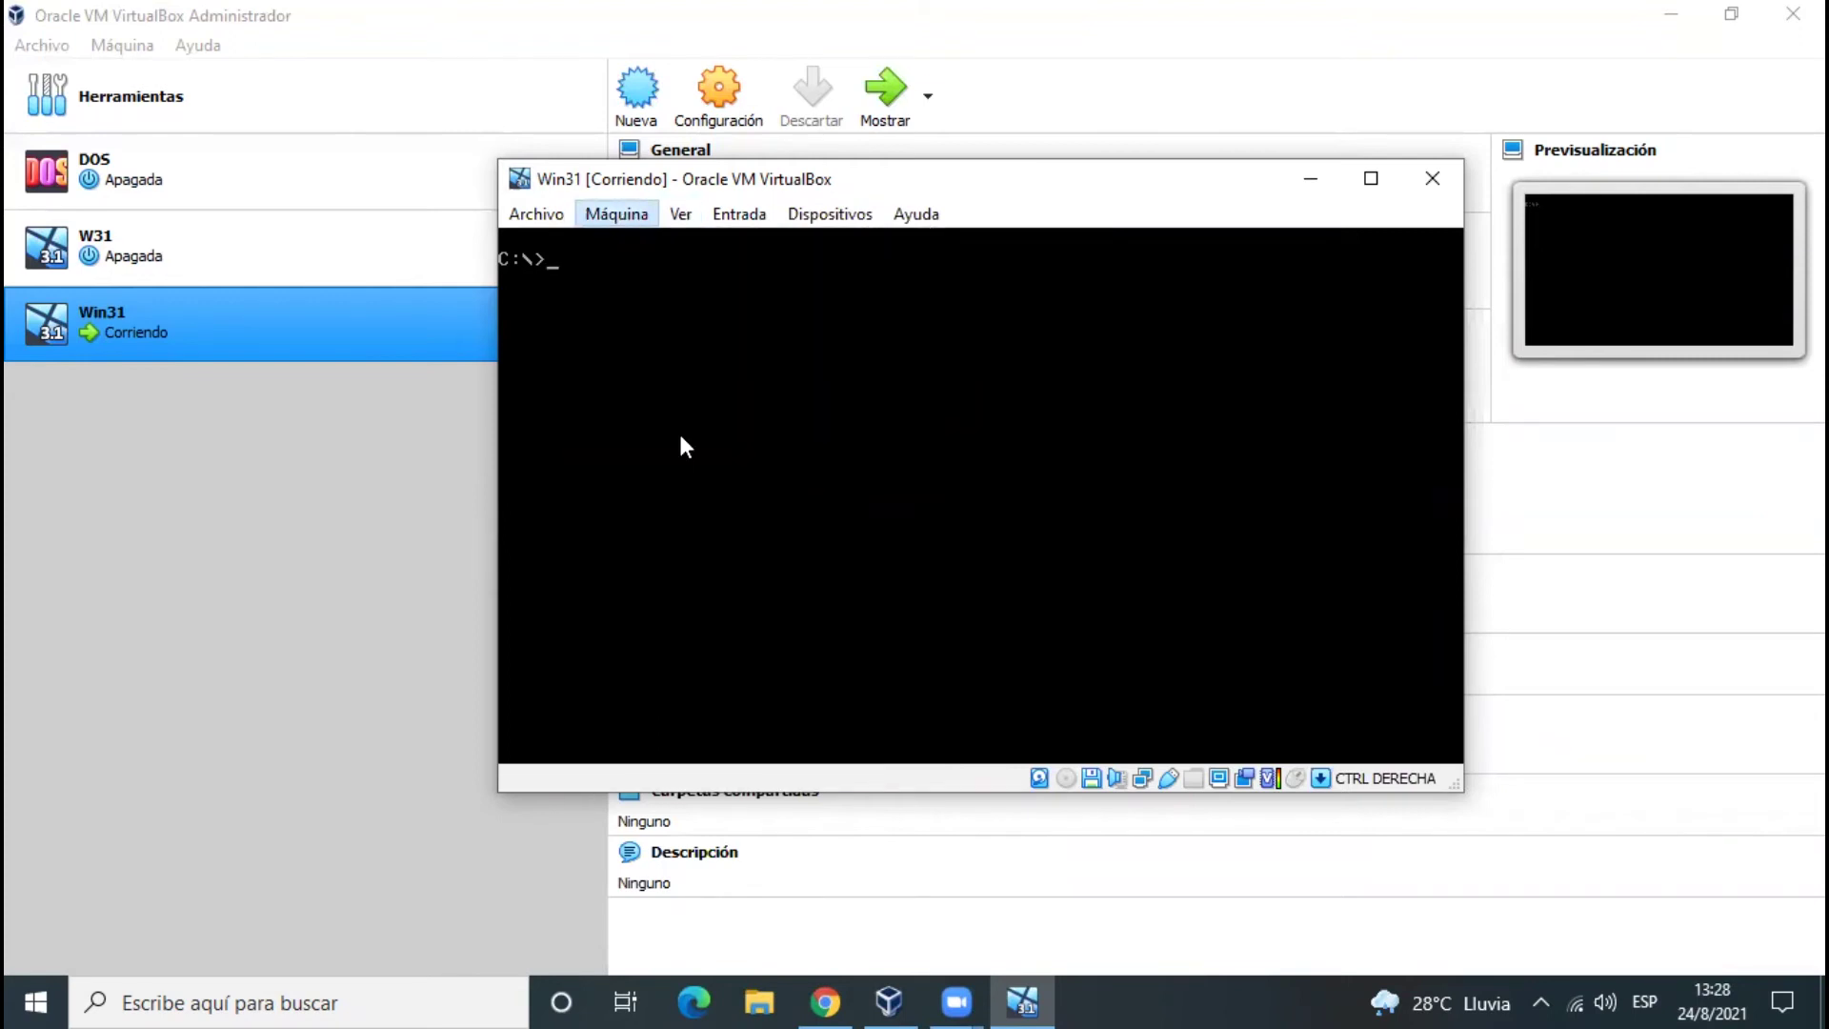
pyautogui.click(1421, 183)
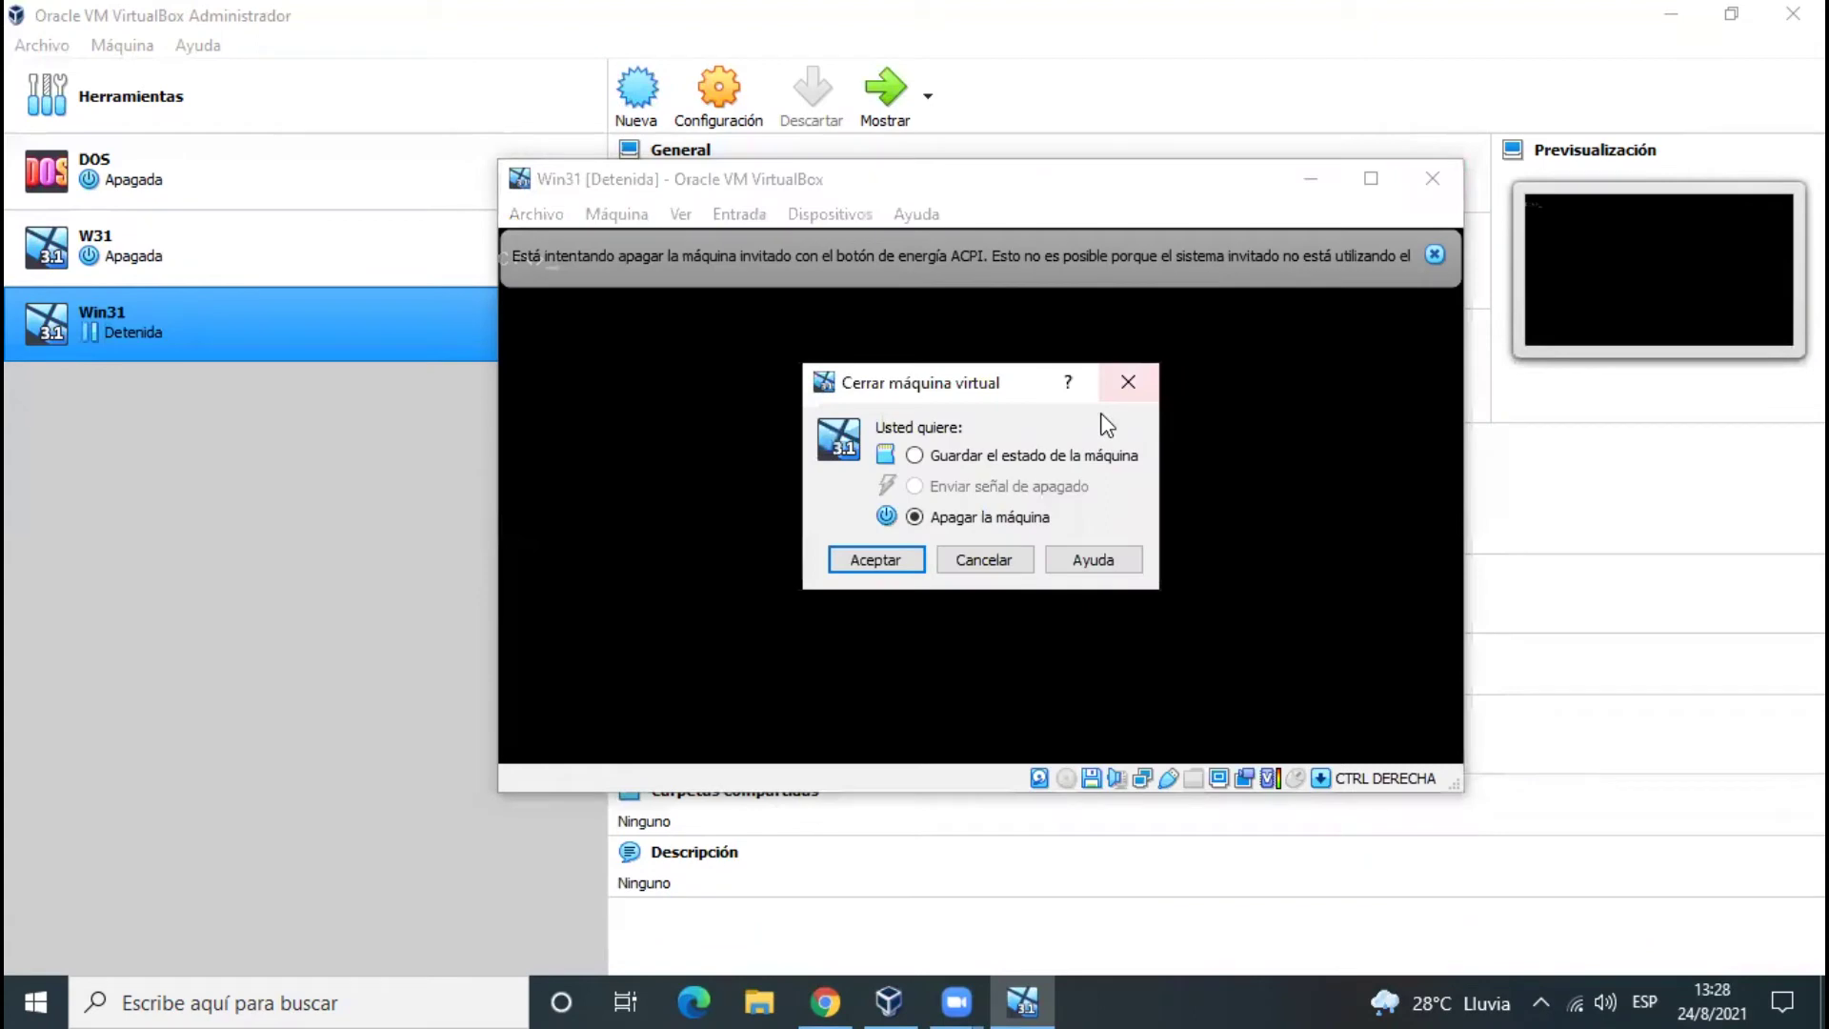
pyautogui.click(846, 559)
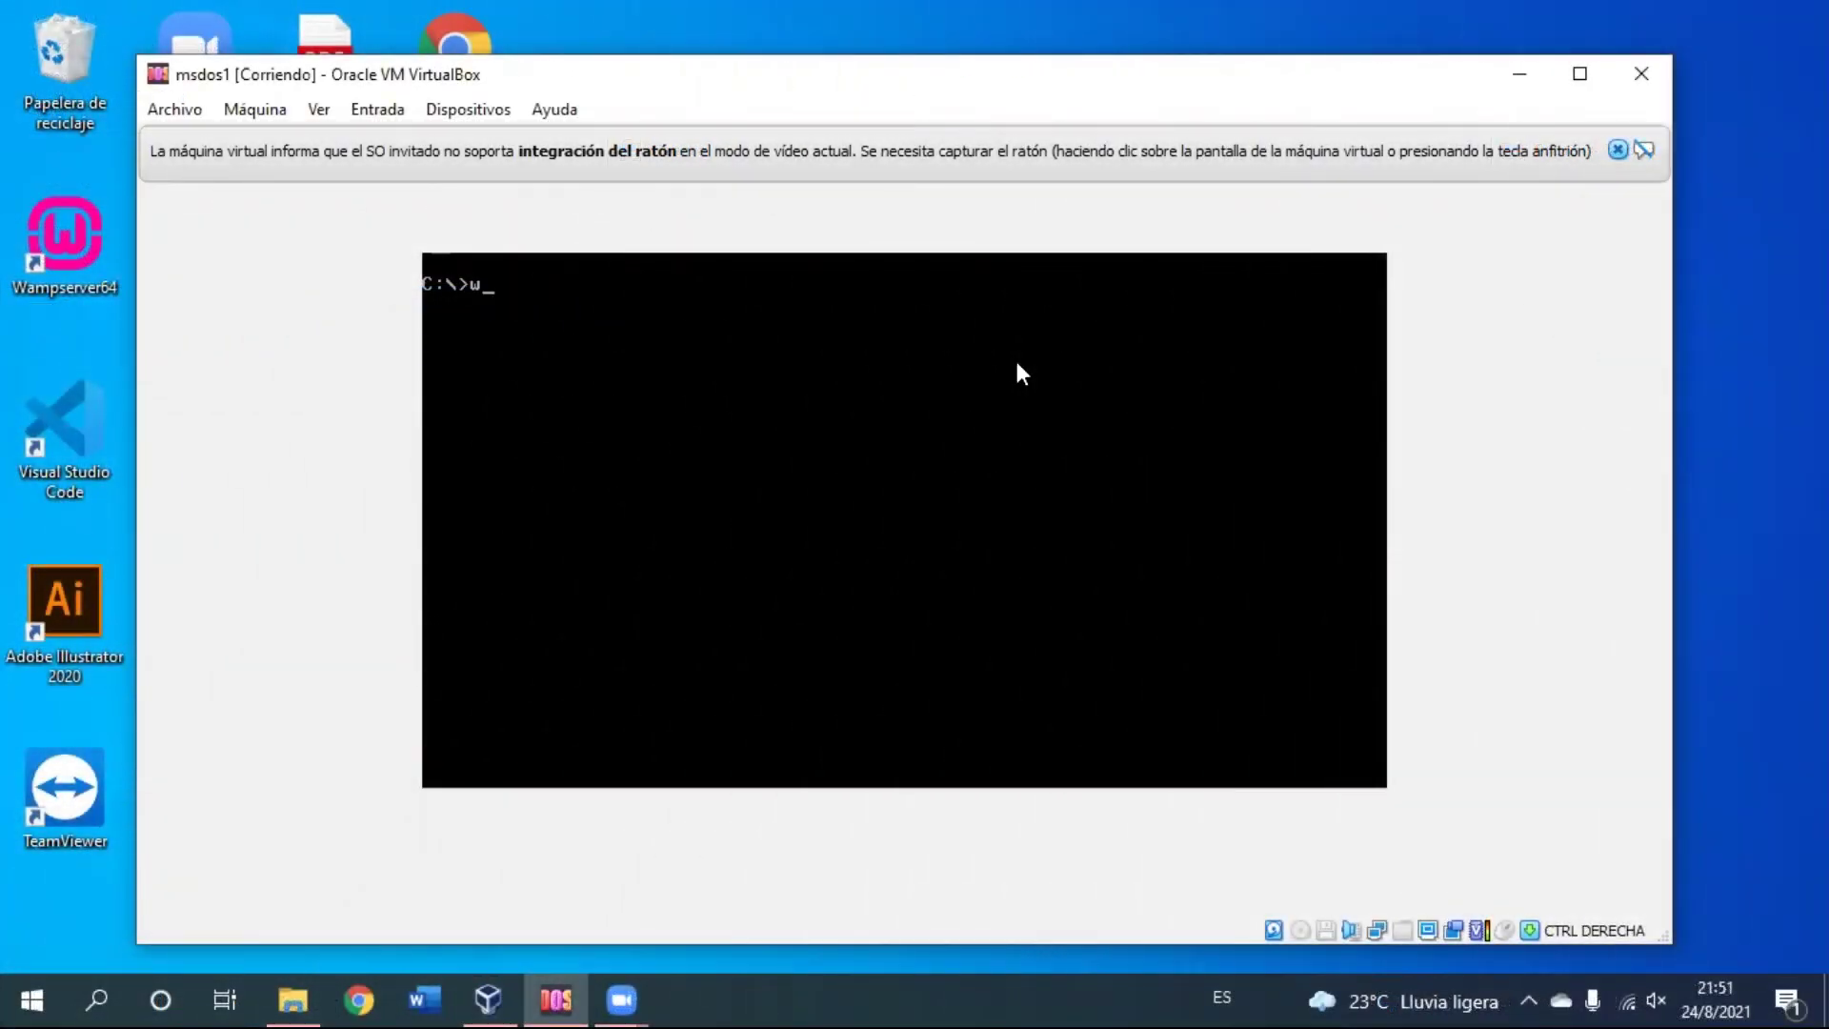
# Step: Start Windows 3.1 from the DOS prompt of the msdos1 virtual machine with win, and enlarge the machine window
pyautogui.write('win')
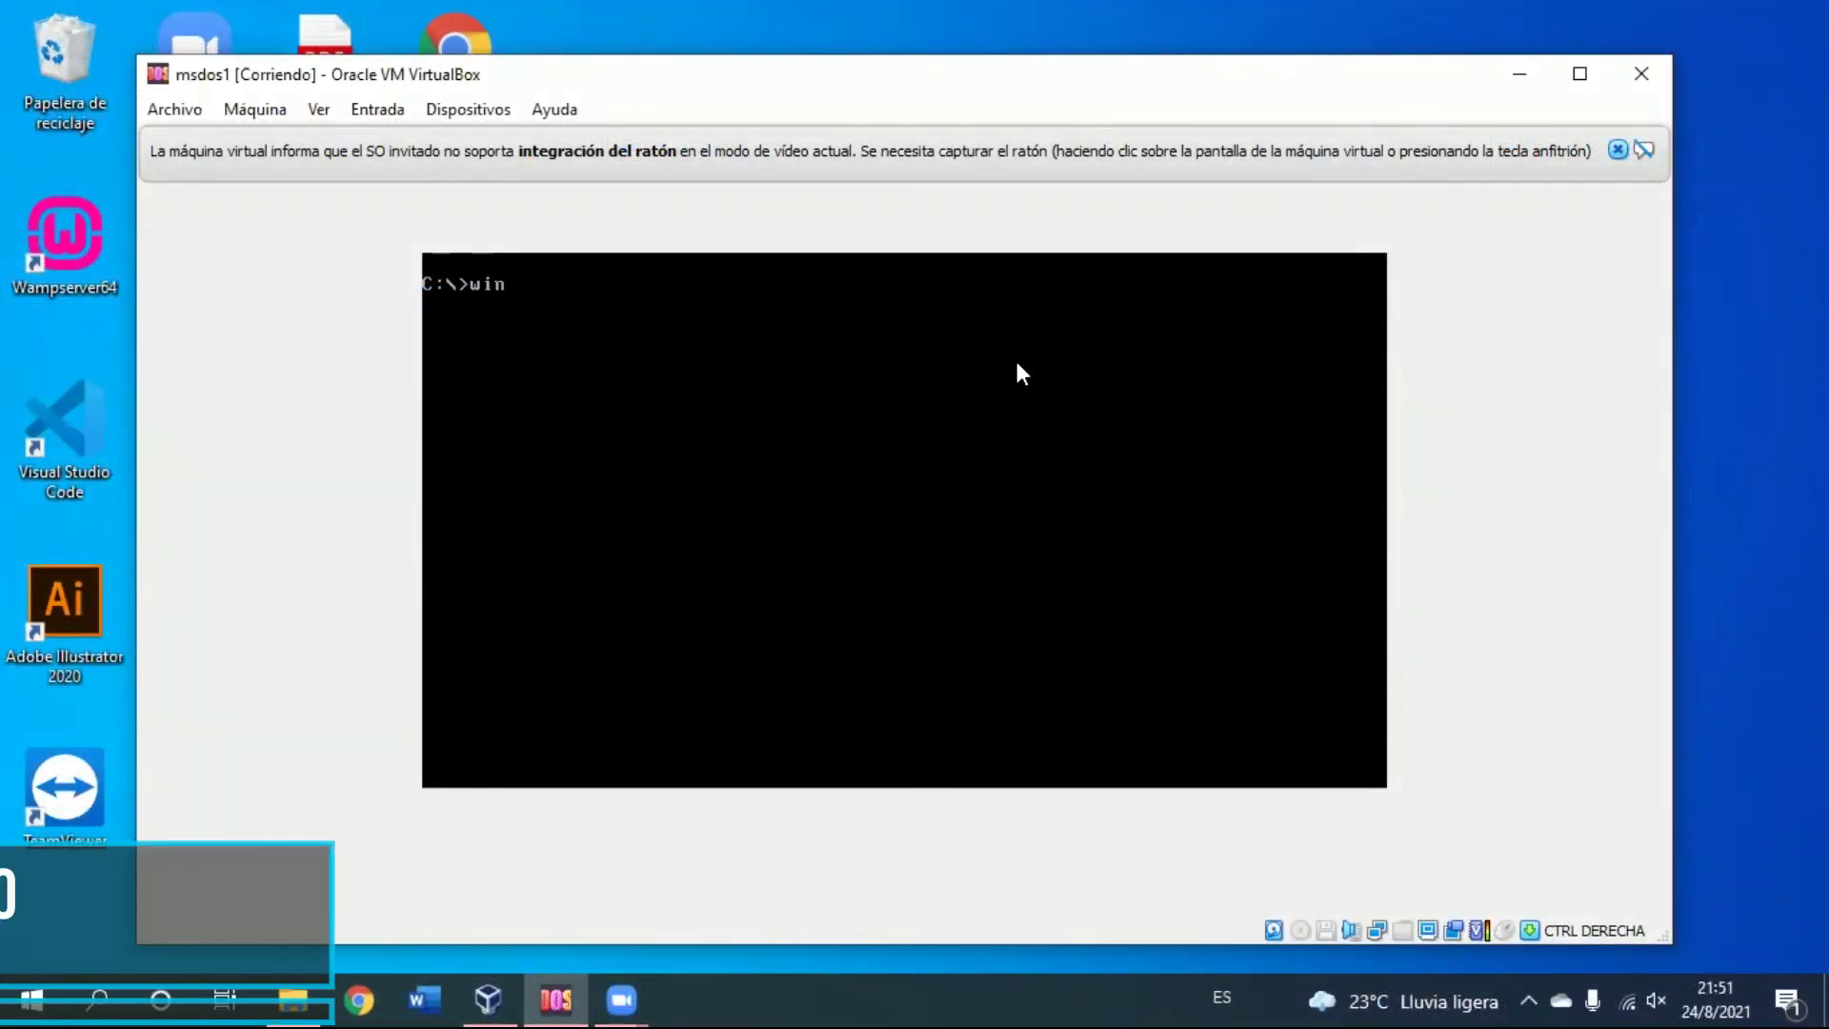
pyautogui.press('Return')
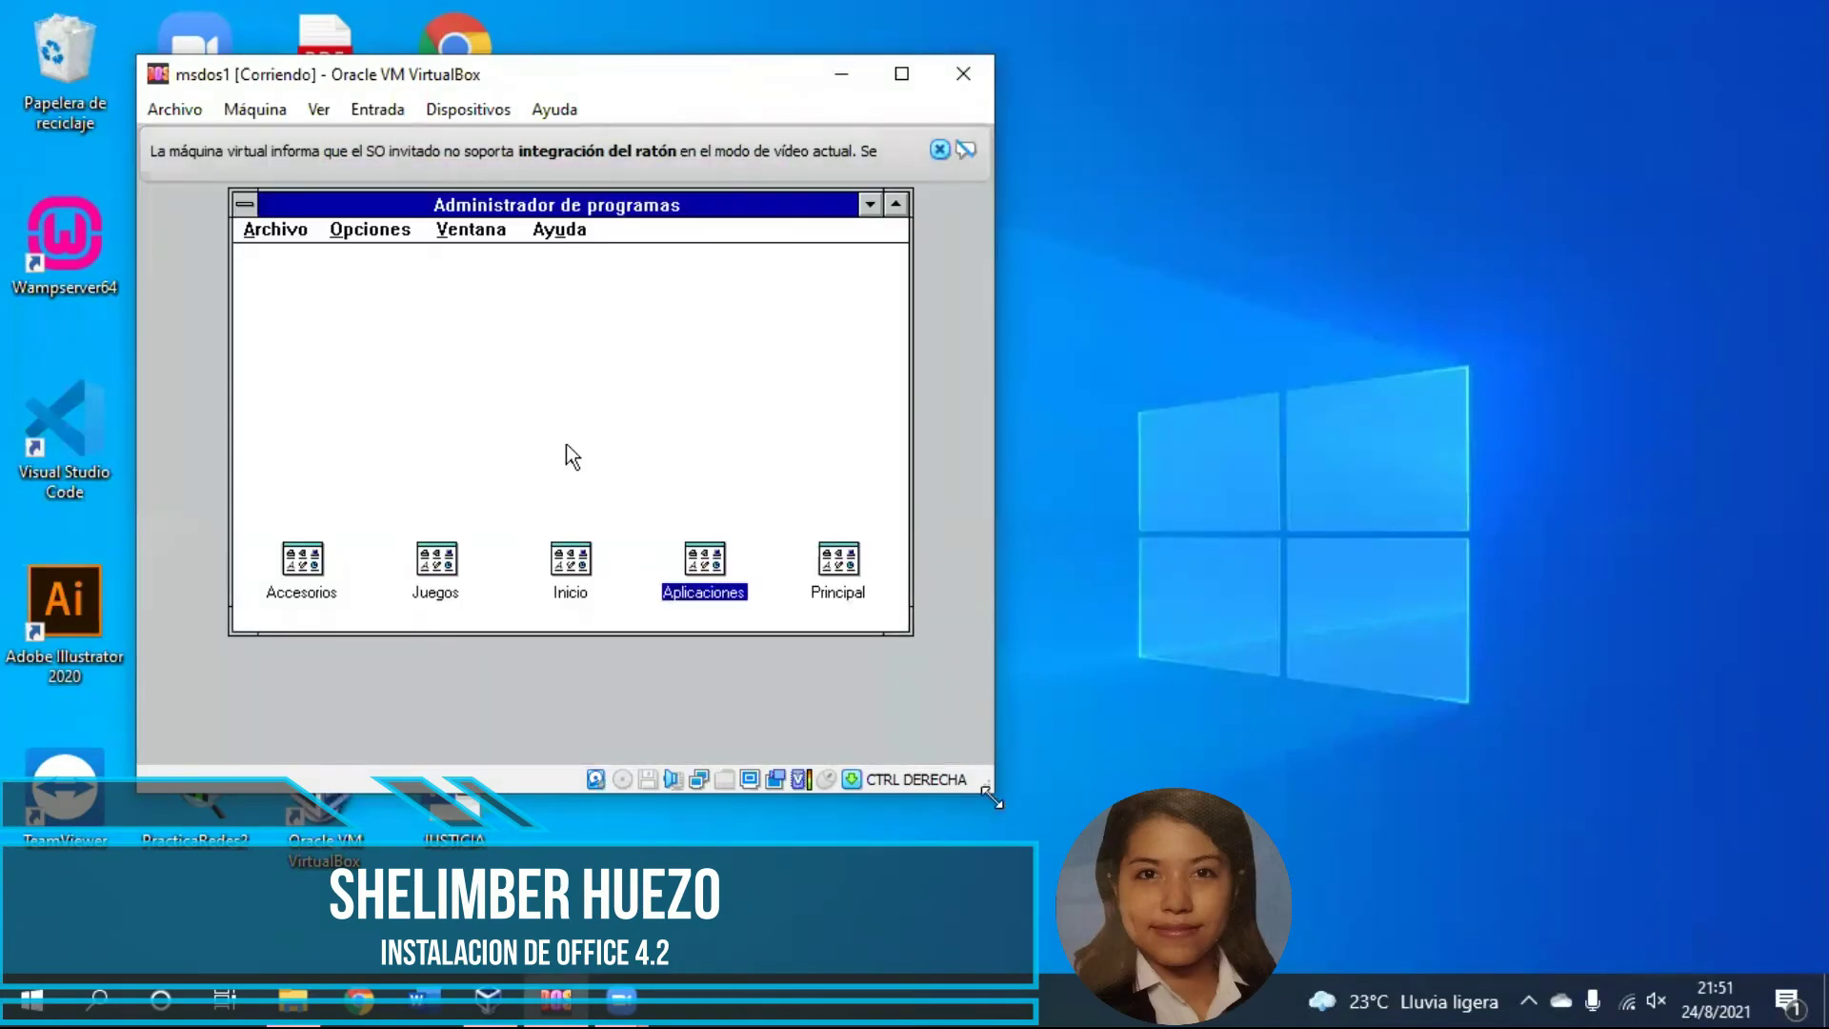
pyautogui.moveTo(991, 798); pyautogui.dragTo(1699, 961)
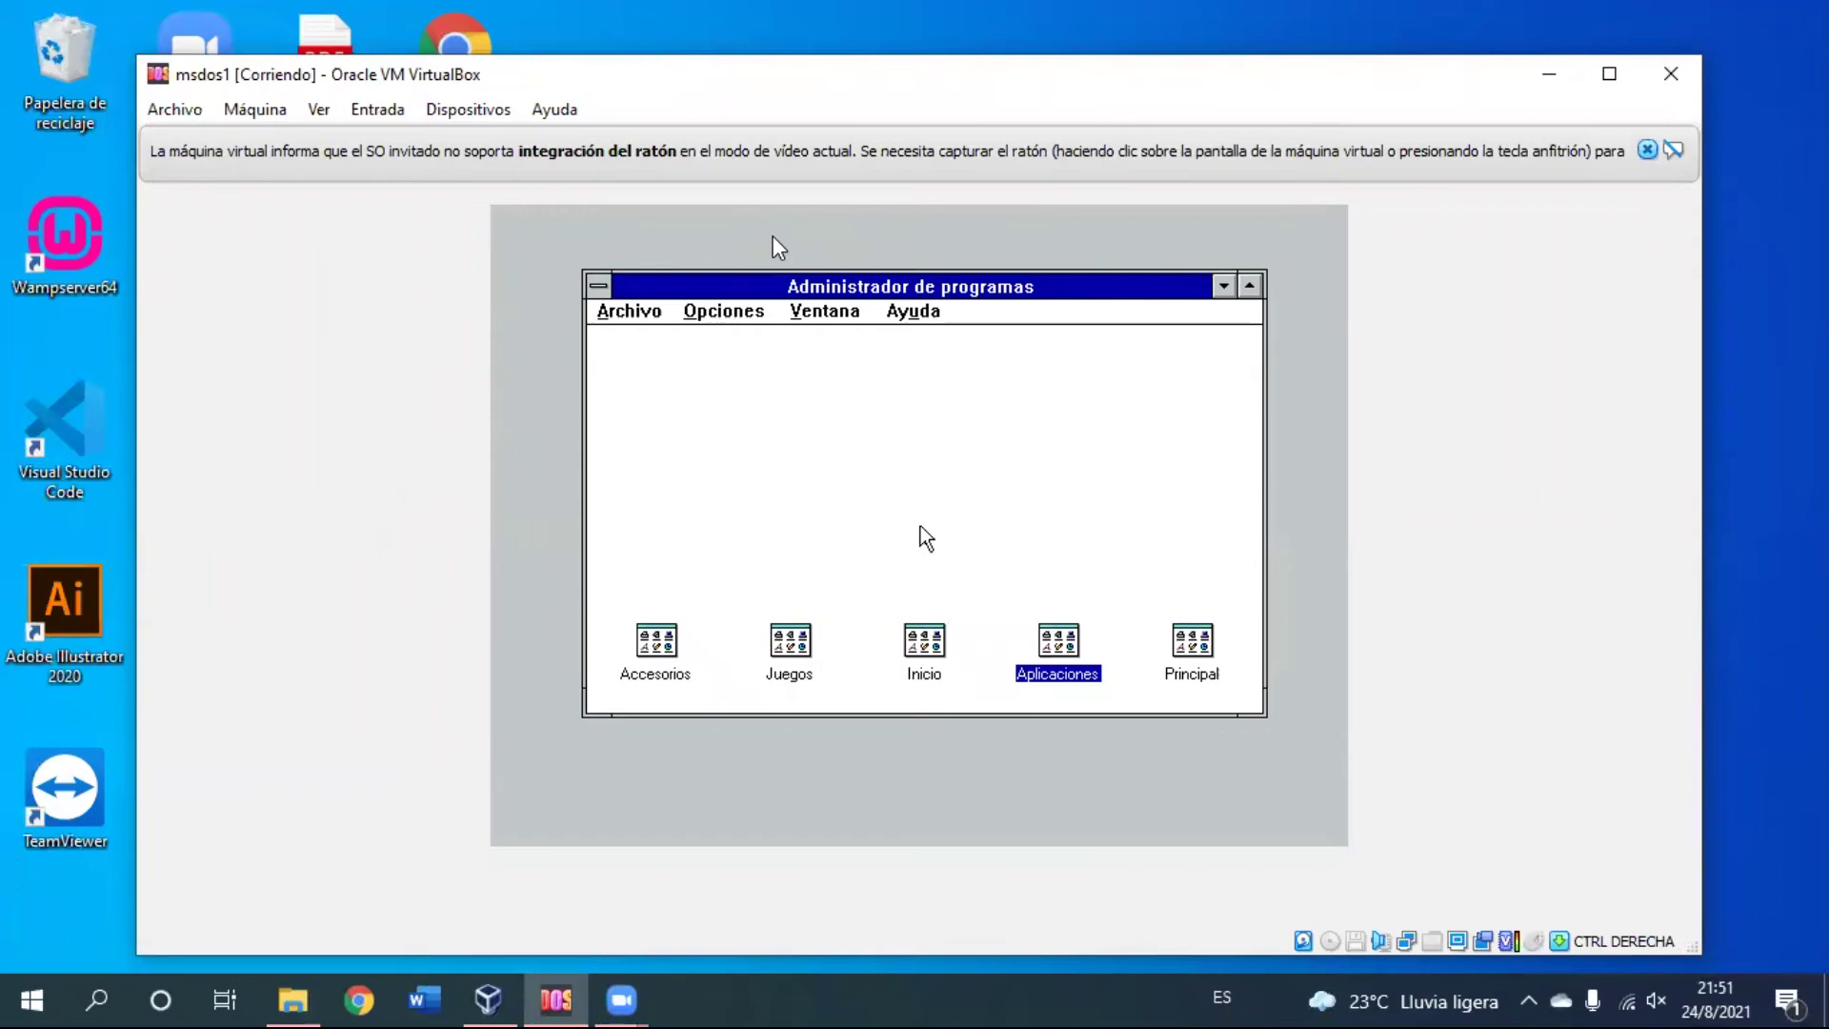
# Step: Load the Disk01 floppy image from the Microsoft Office 4.2 - ESP folder into the virtual floppy drive
pyautogui.click(471, 108)
pyautogui.moveTo(695, 173)
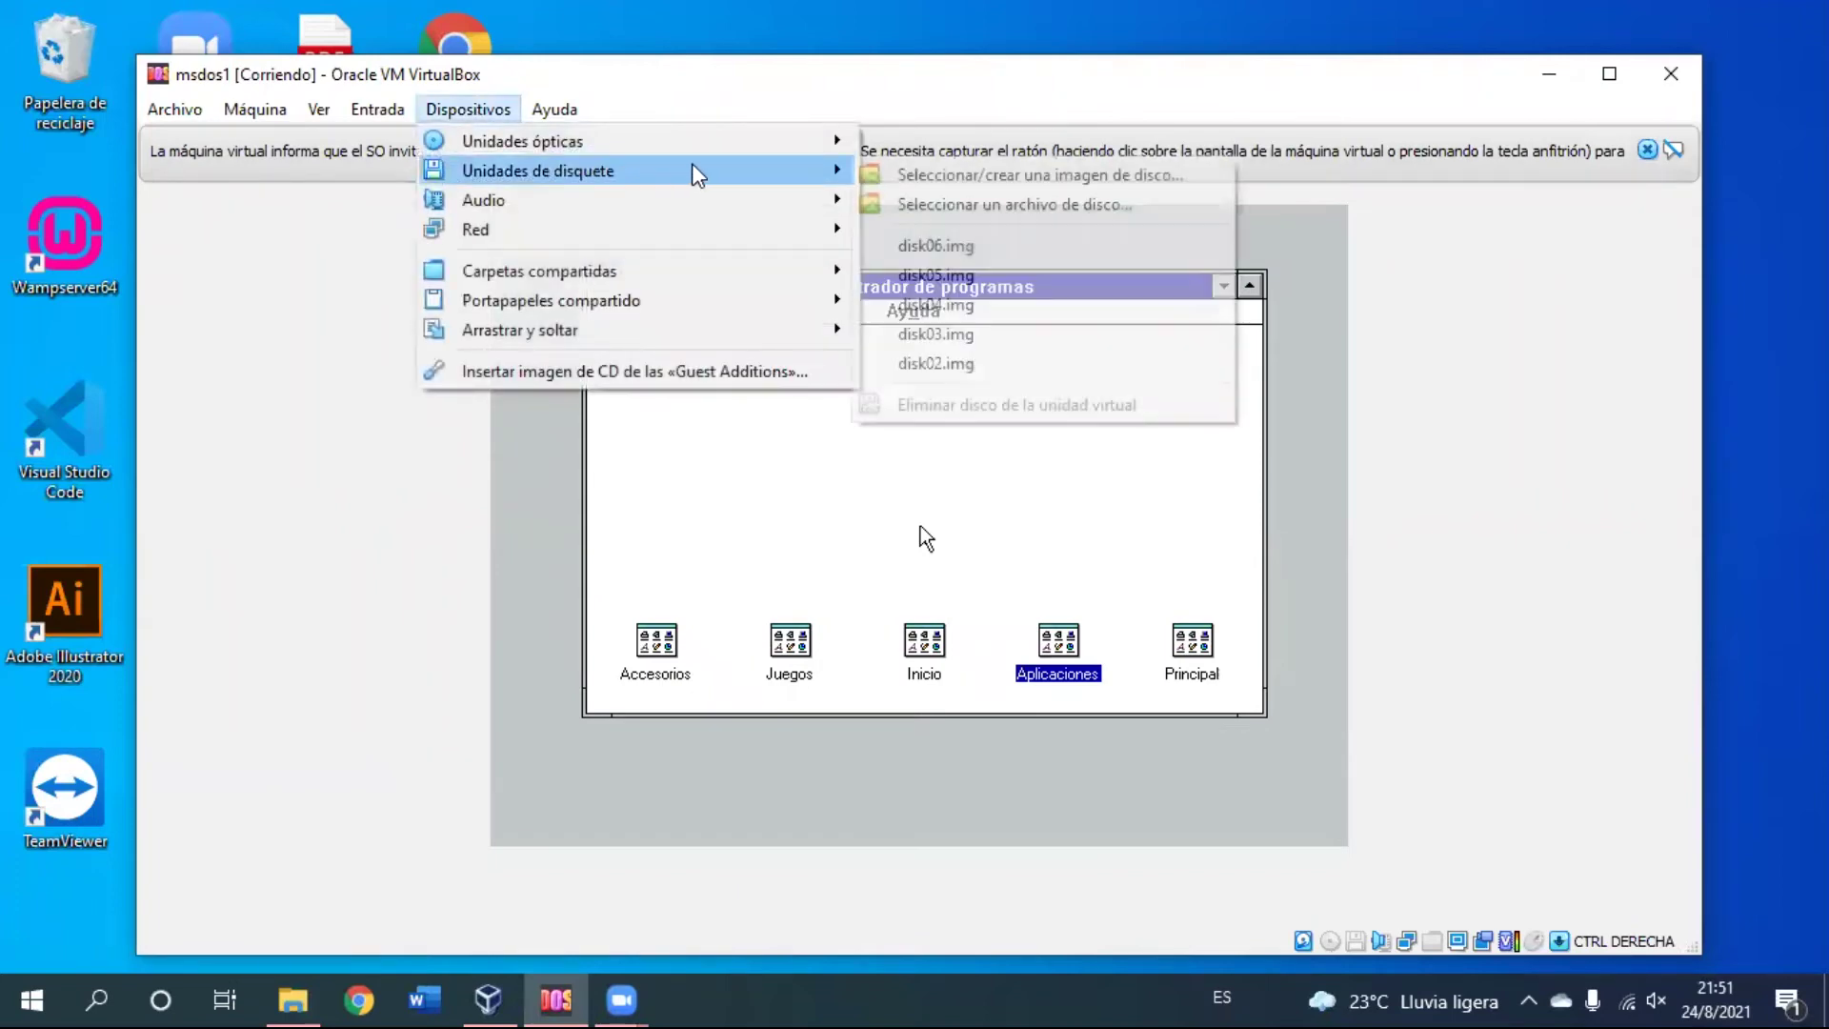
pyautogui.click(931, 204)
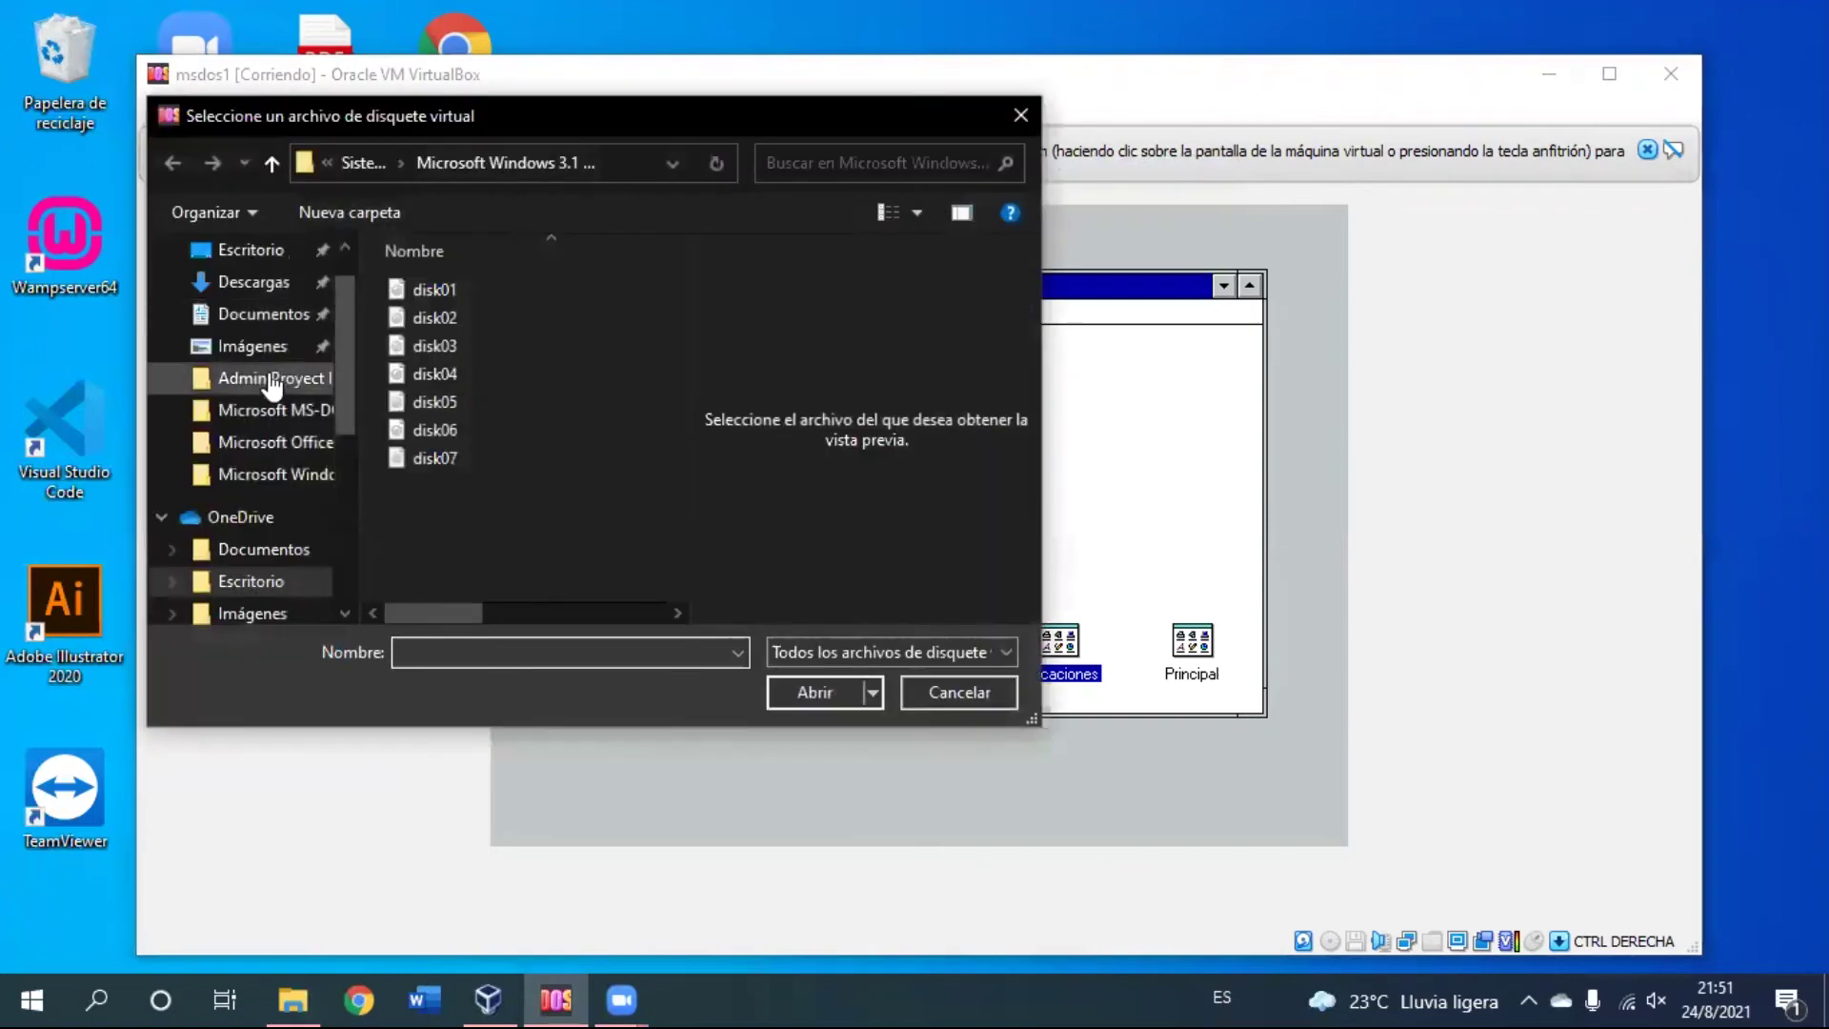
pyautogui.click(312, 448)
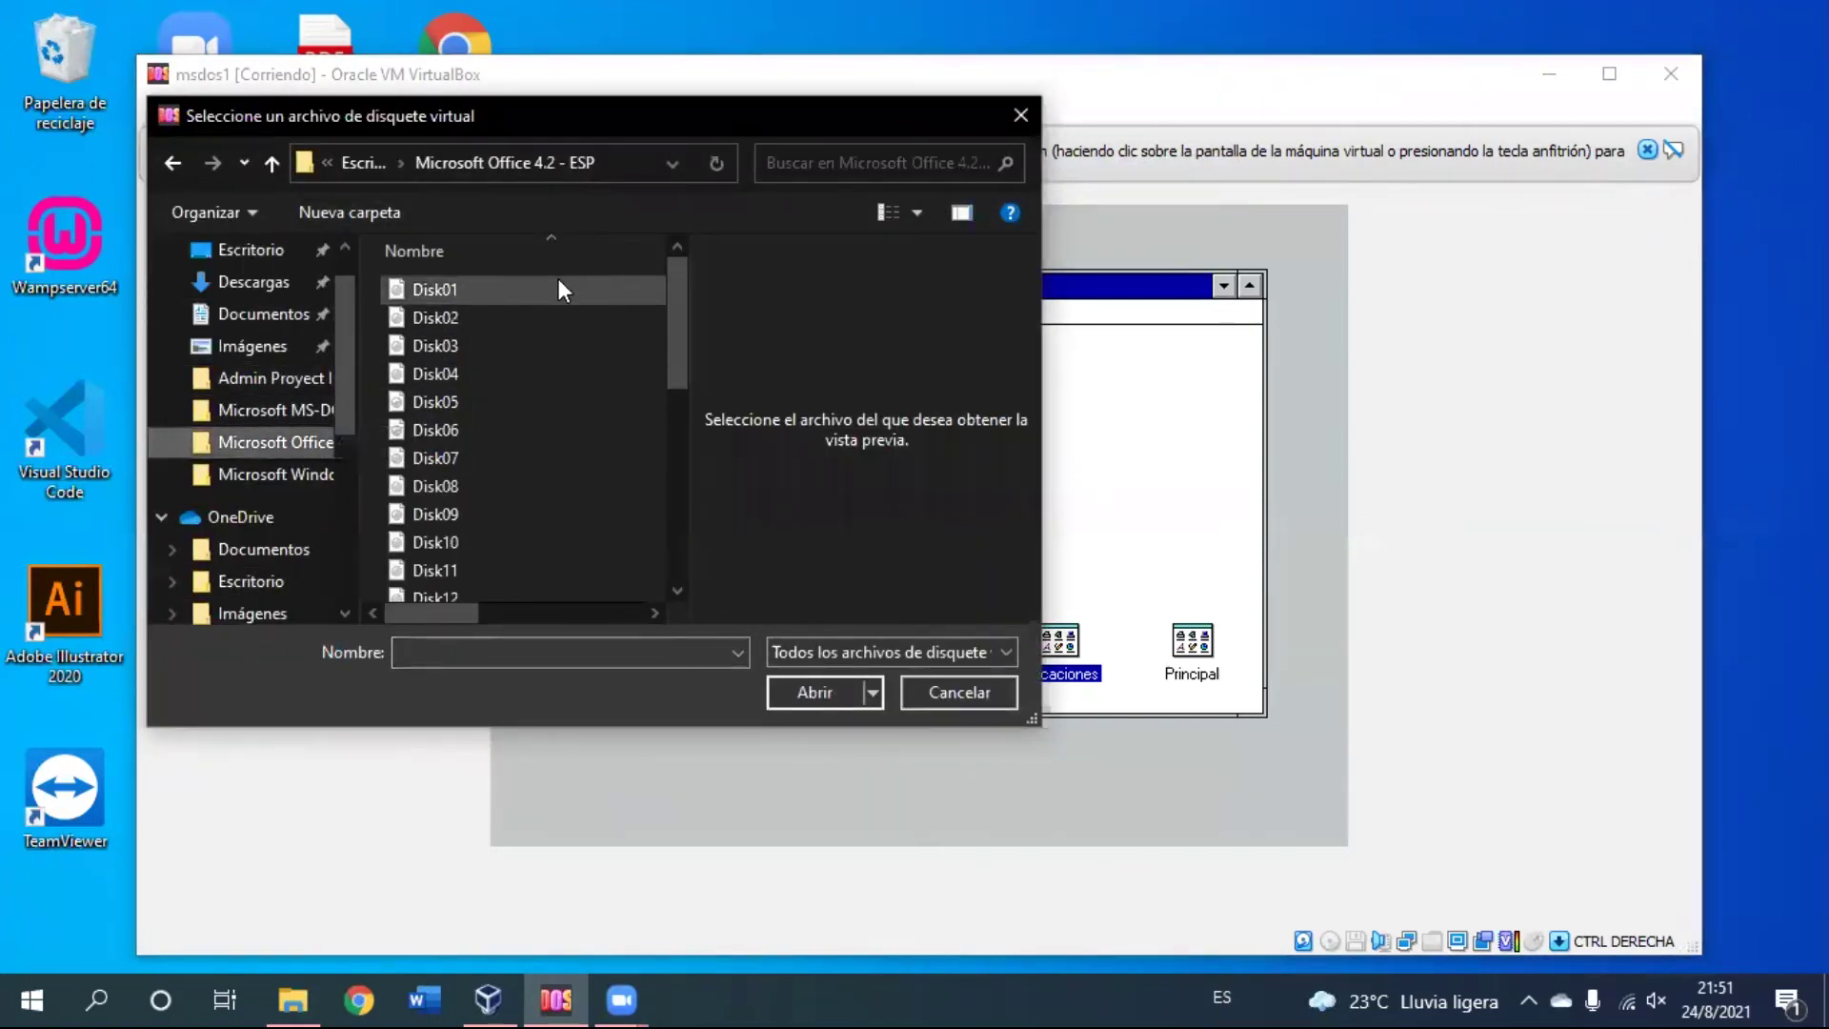
pyautogui.moveTo(672, 319); pyautogui.dragTo(671, 516)
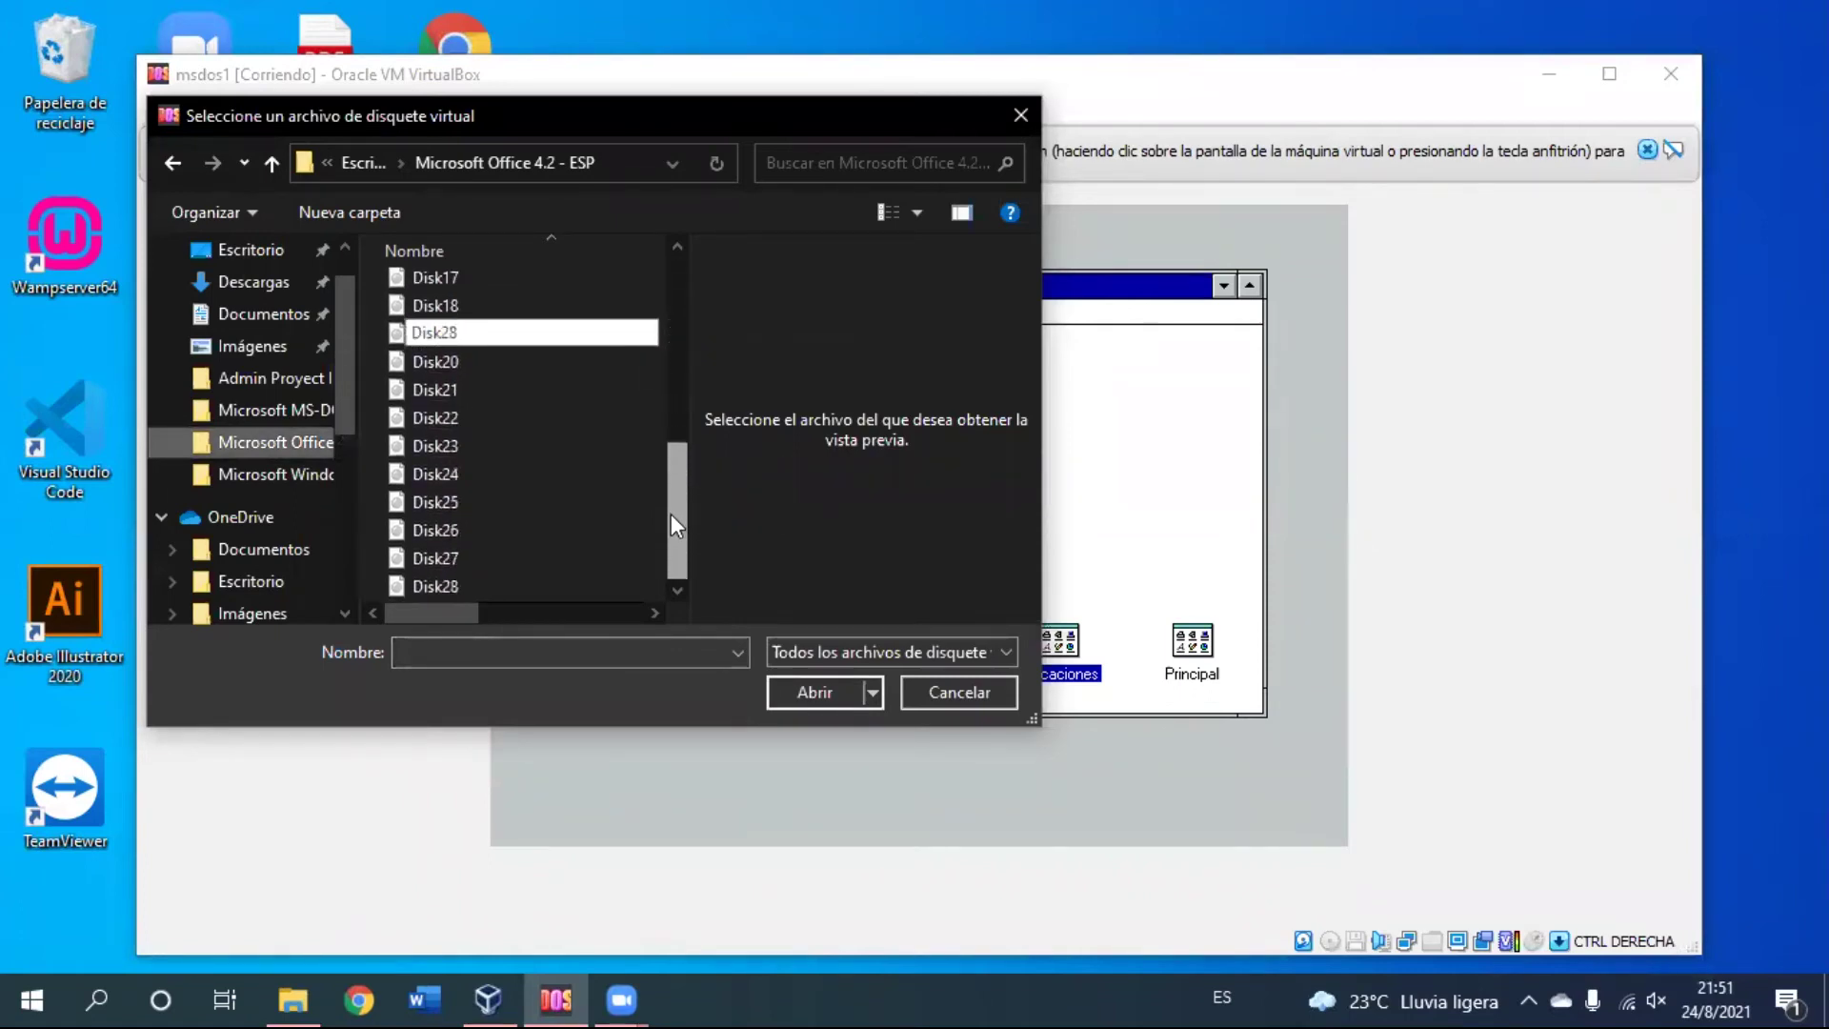
pyautogui.moveTo(673, 488); pyautogui.dragTo(681, 326)
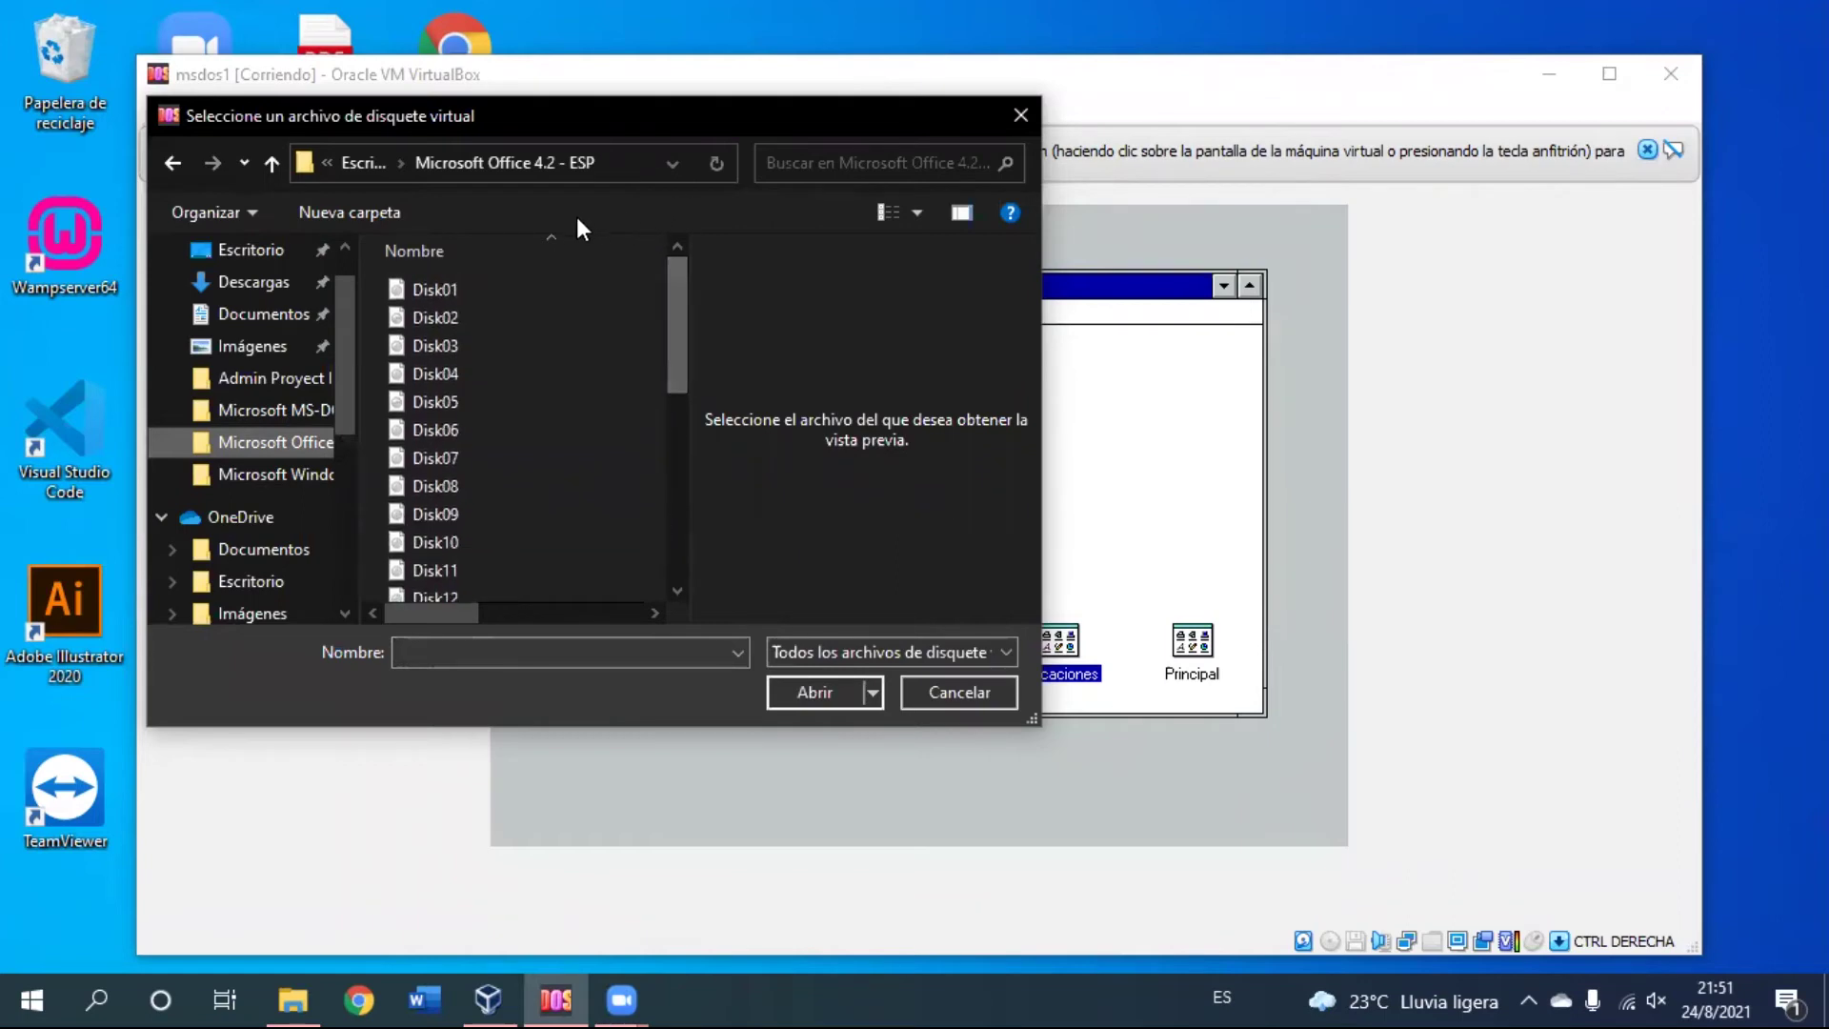
pyautogui.click(514, 289)
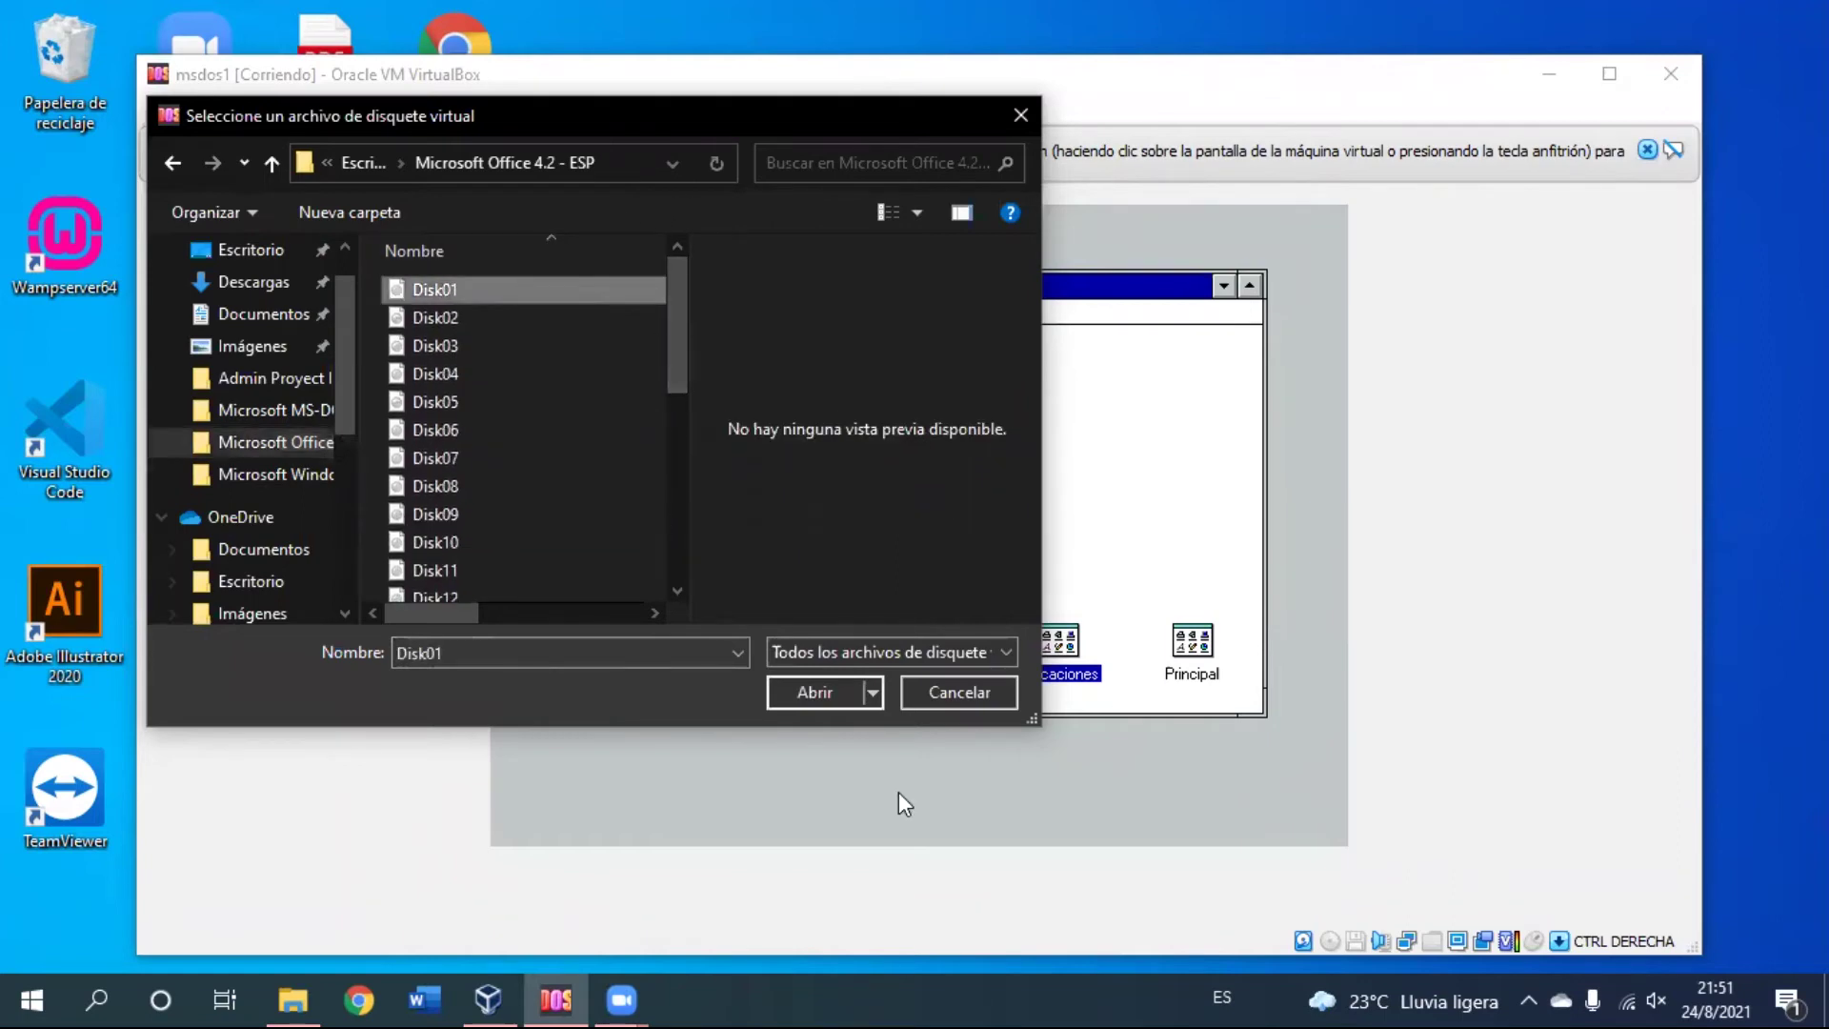
pyautogui.press('Return')
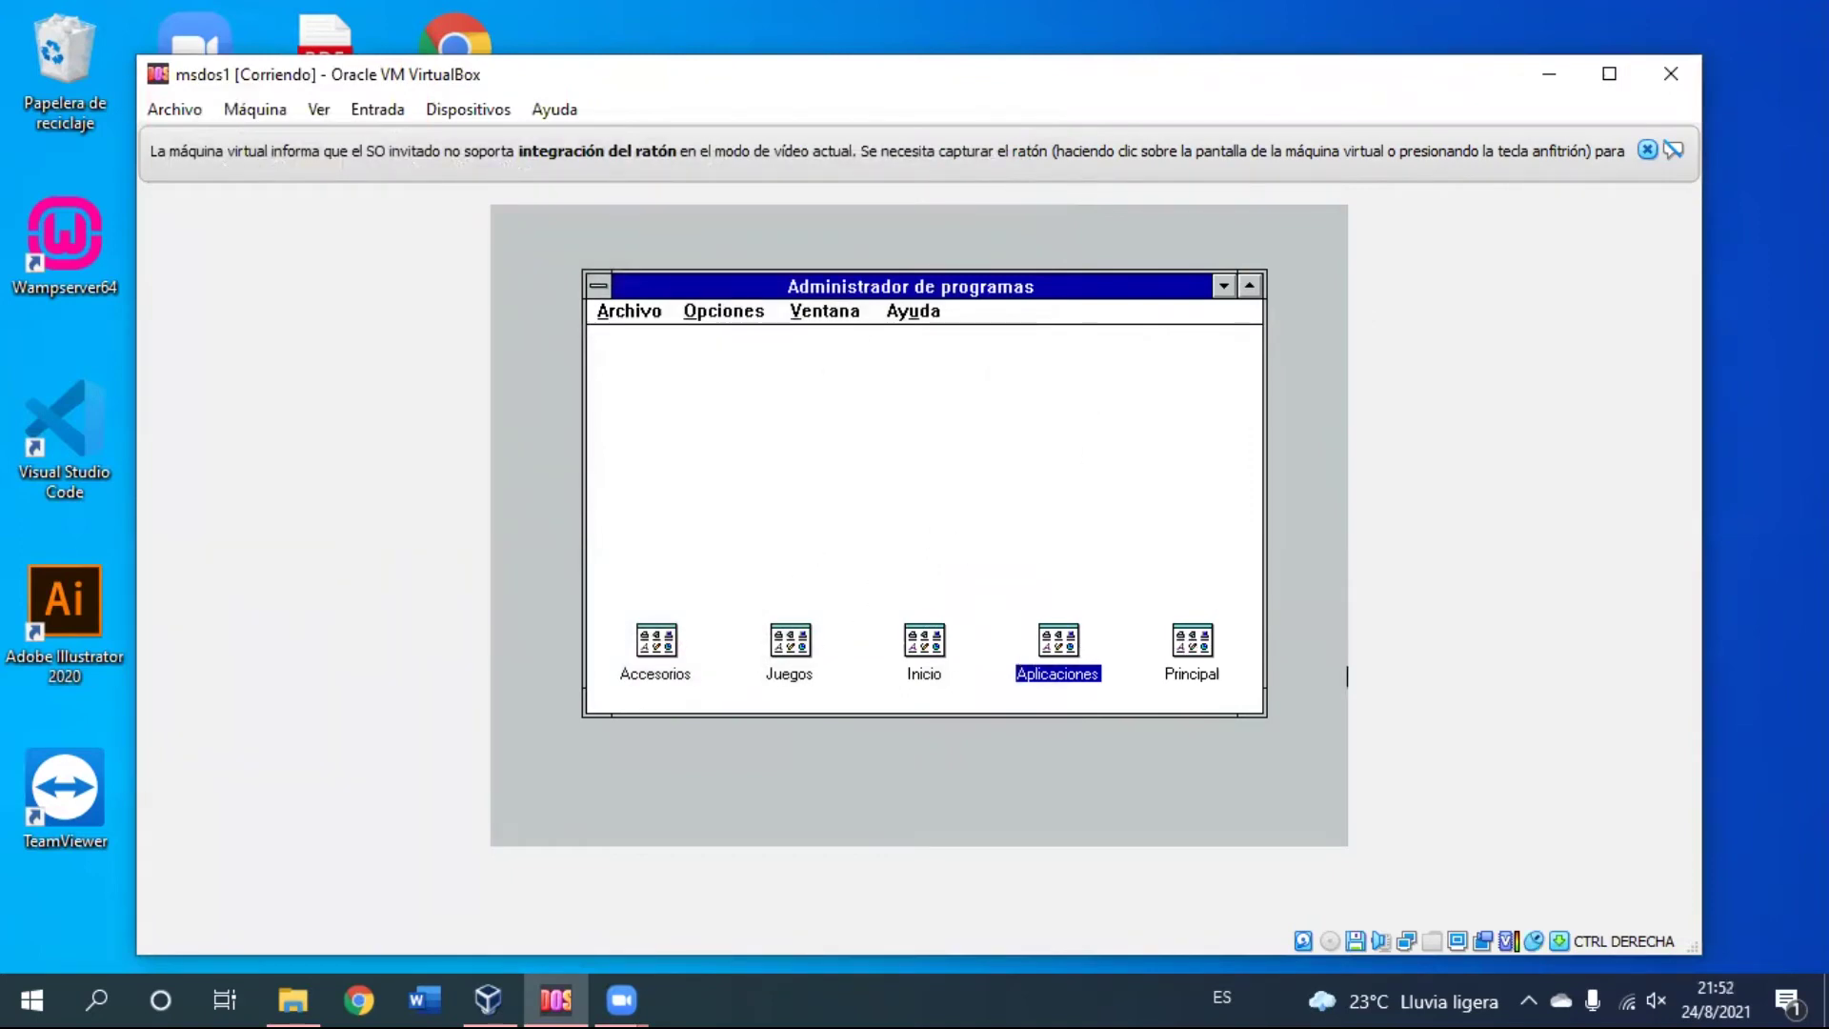
# Step: Open the Administrador de archivos from the Principal group and run instalar.exe from drive A
pyautogui.doubleClick(1191, 663)
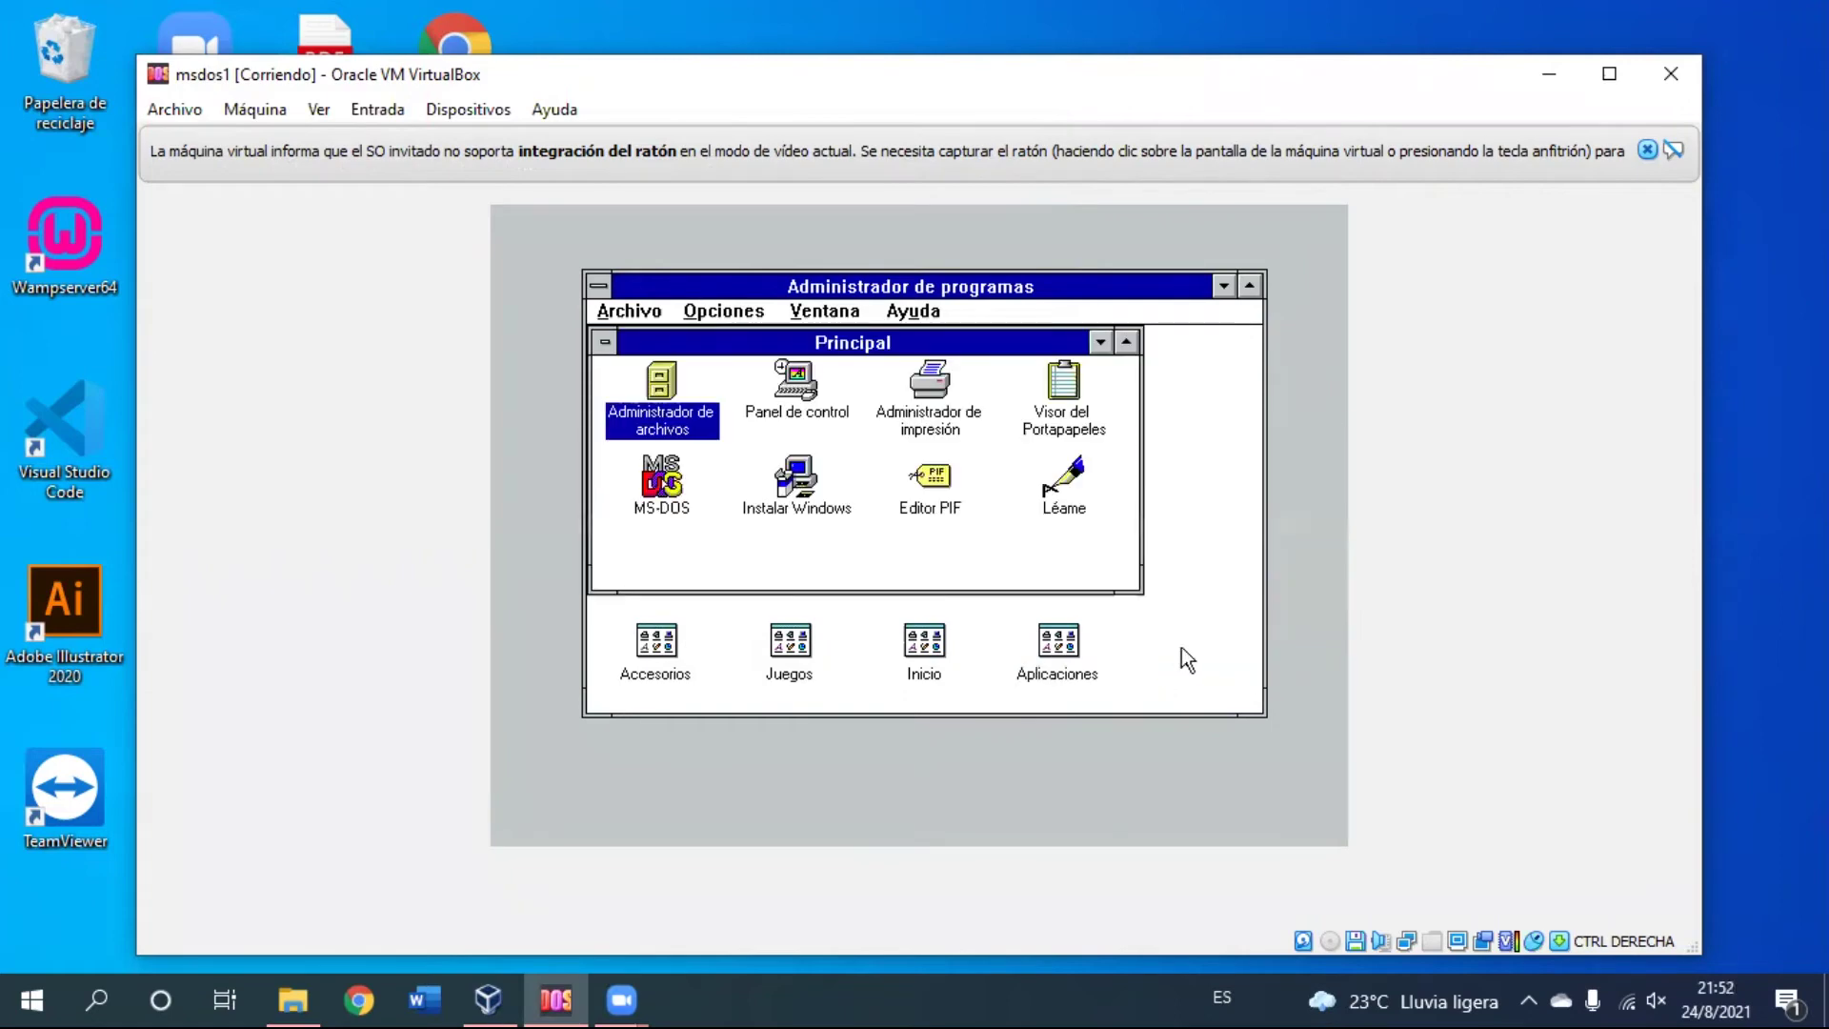
pyautogui.doubleClick(667, 380)
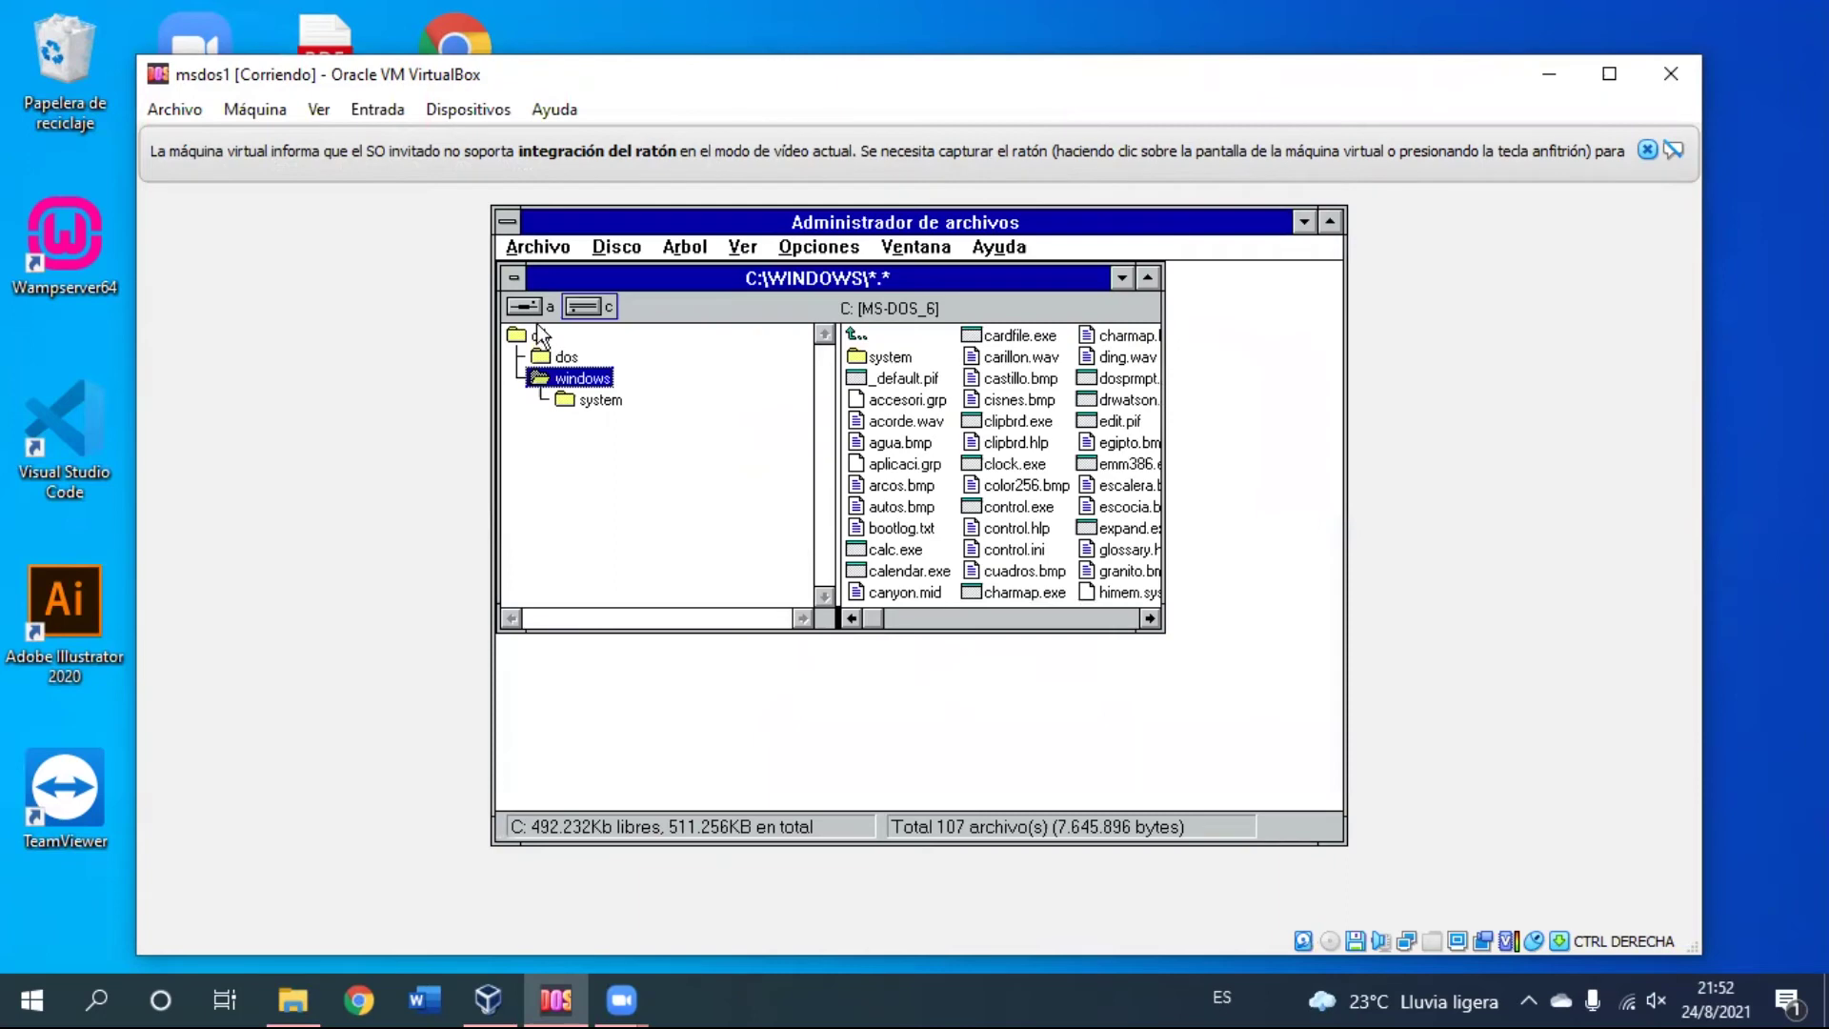
pyautogui.click(526, 306)
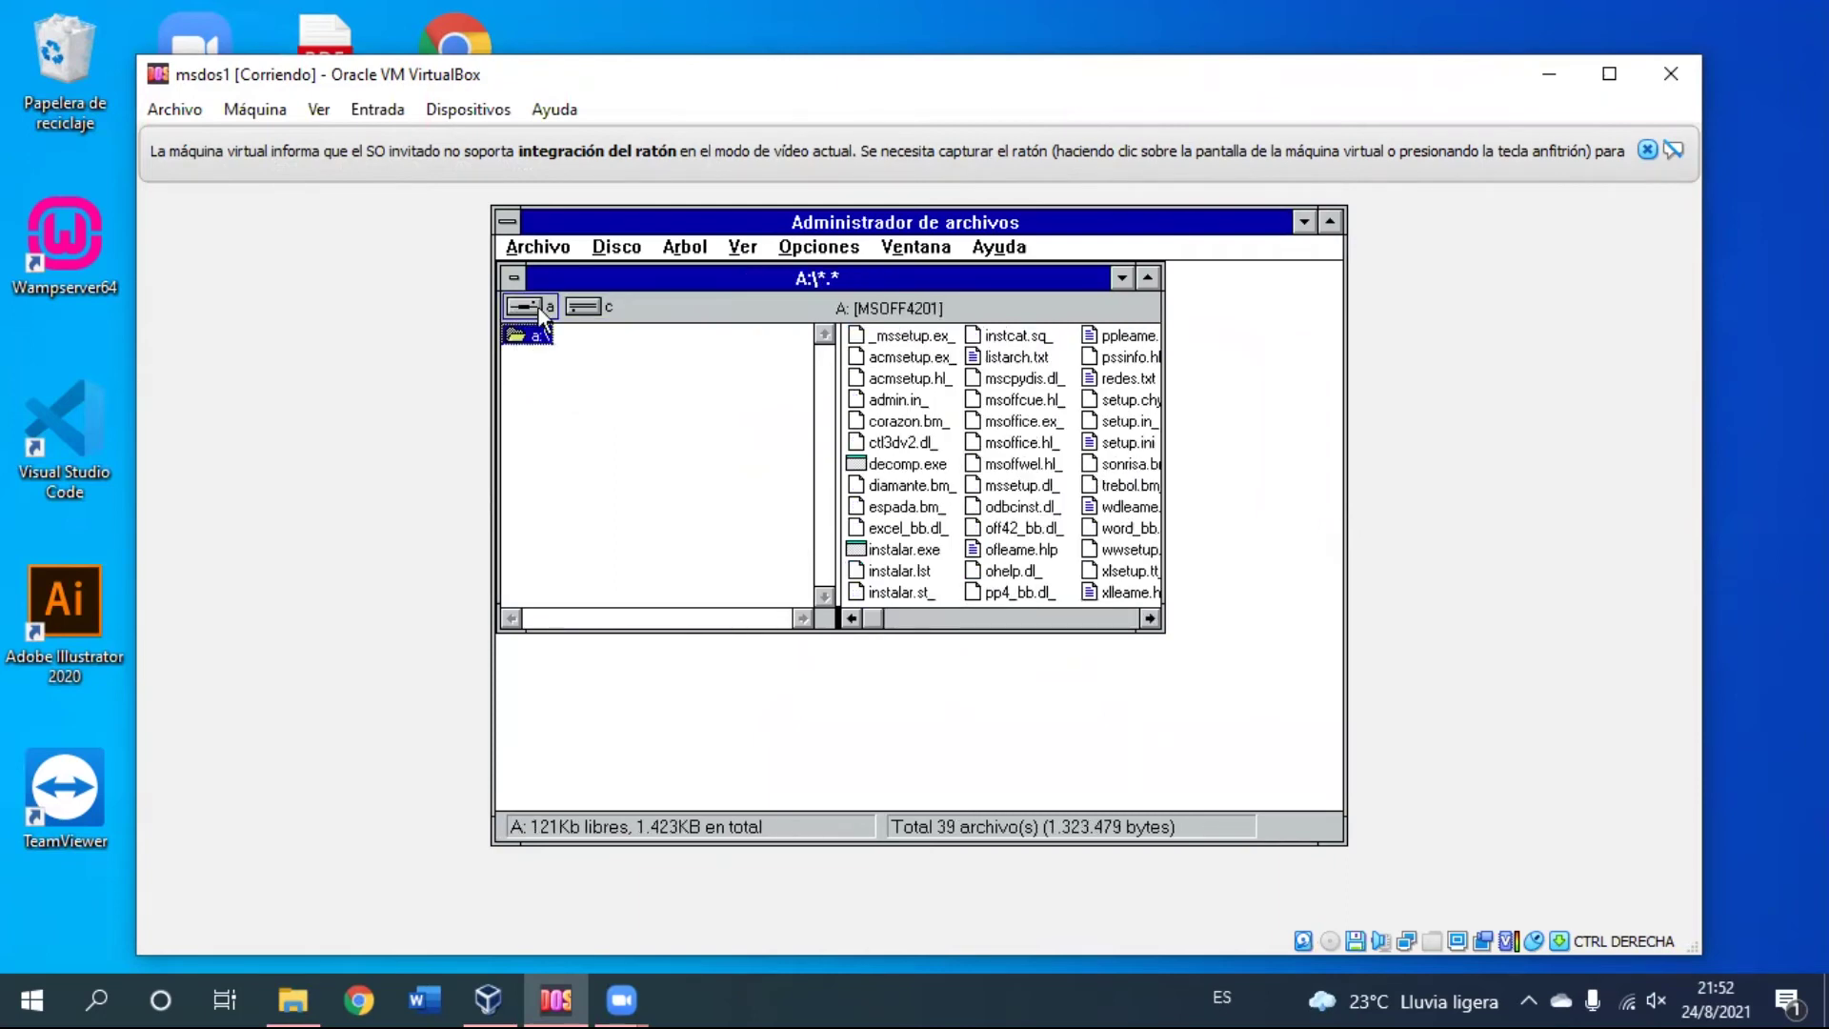
pyautogui.doubleClick(916, 550)
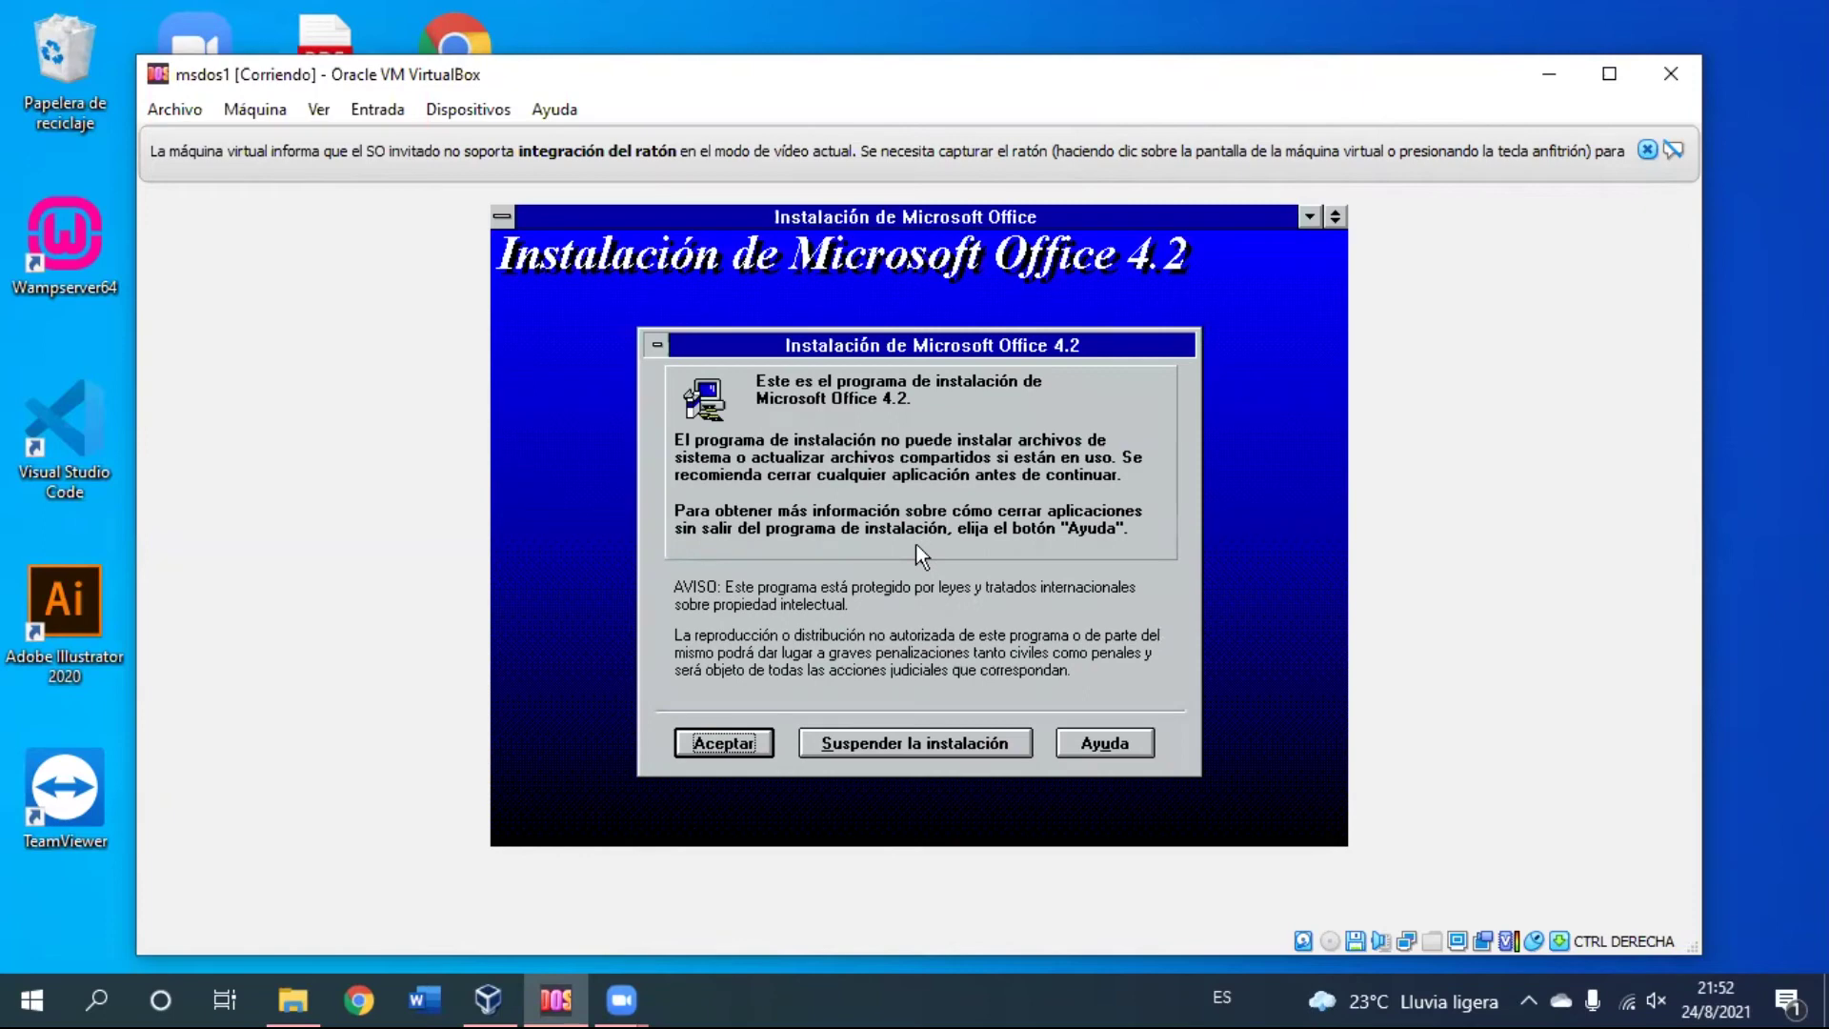
# Step: Accept the Office 4.2 setup welcome, the previous disk use notice and the product ID information
pyautogui.click(703, 743)
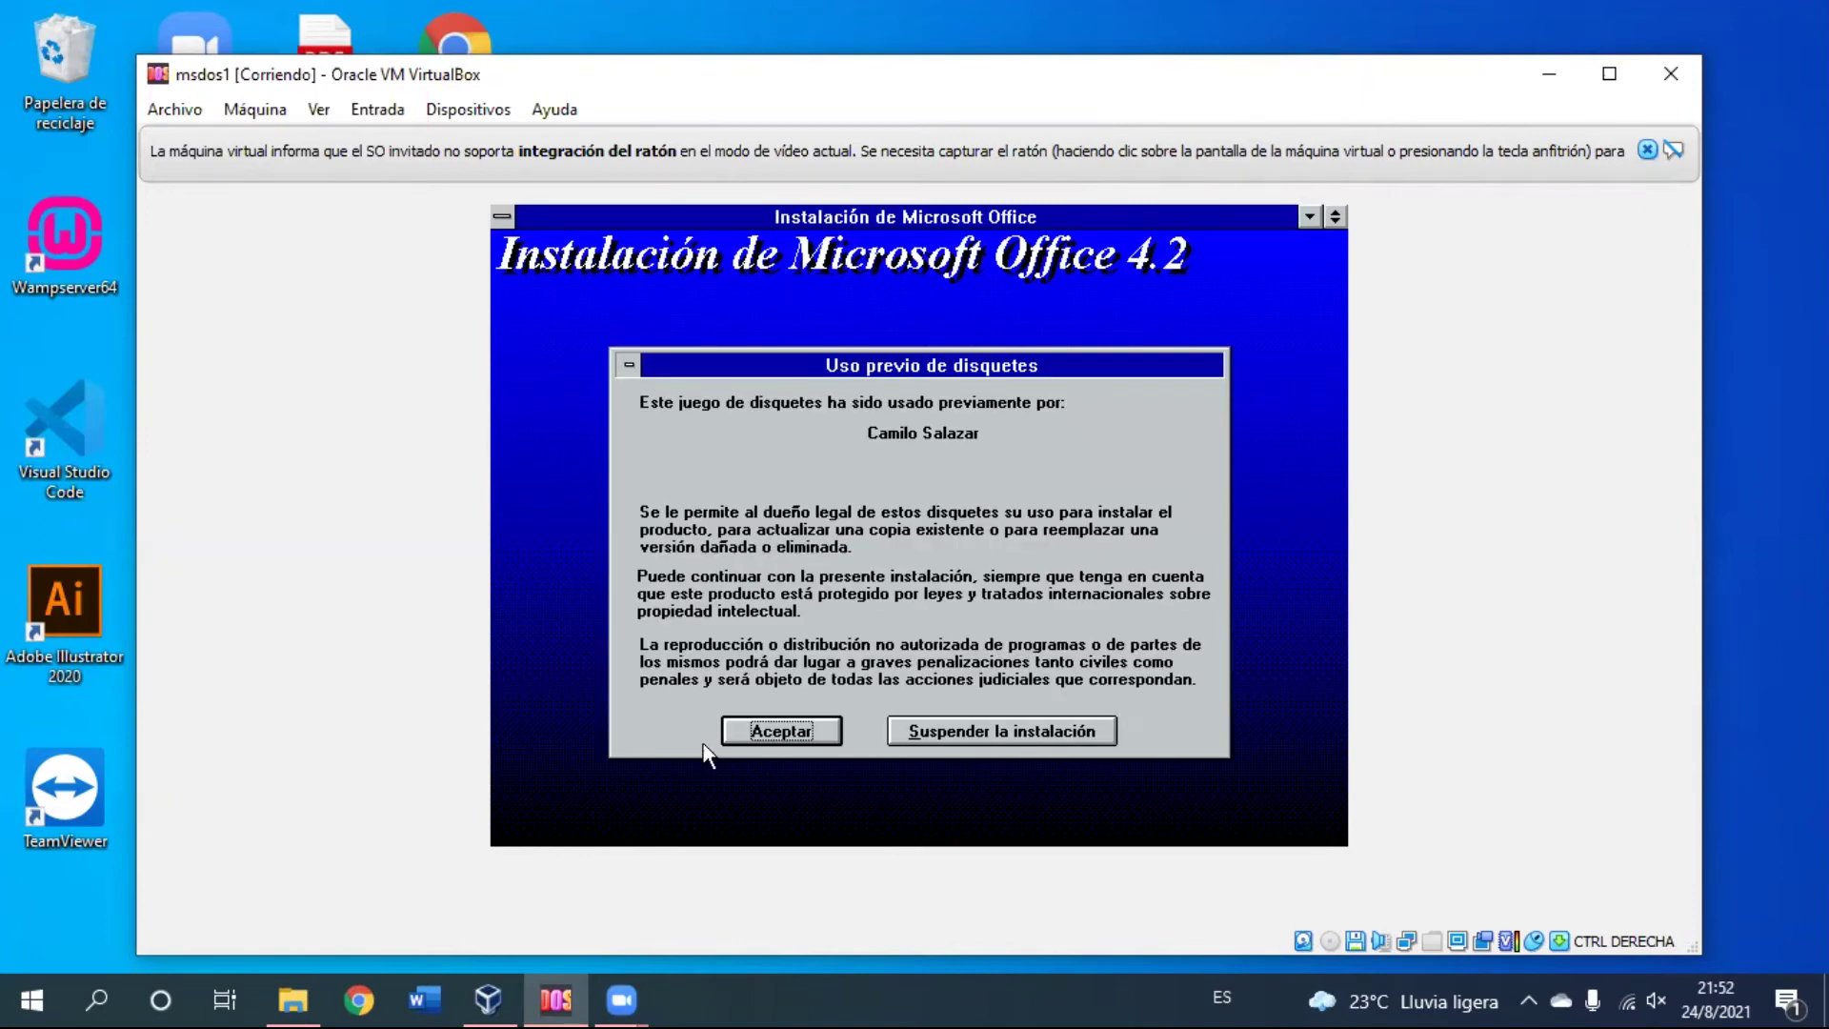
pyautogui.click(744, 736)
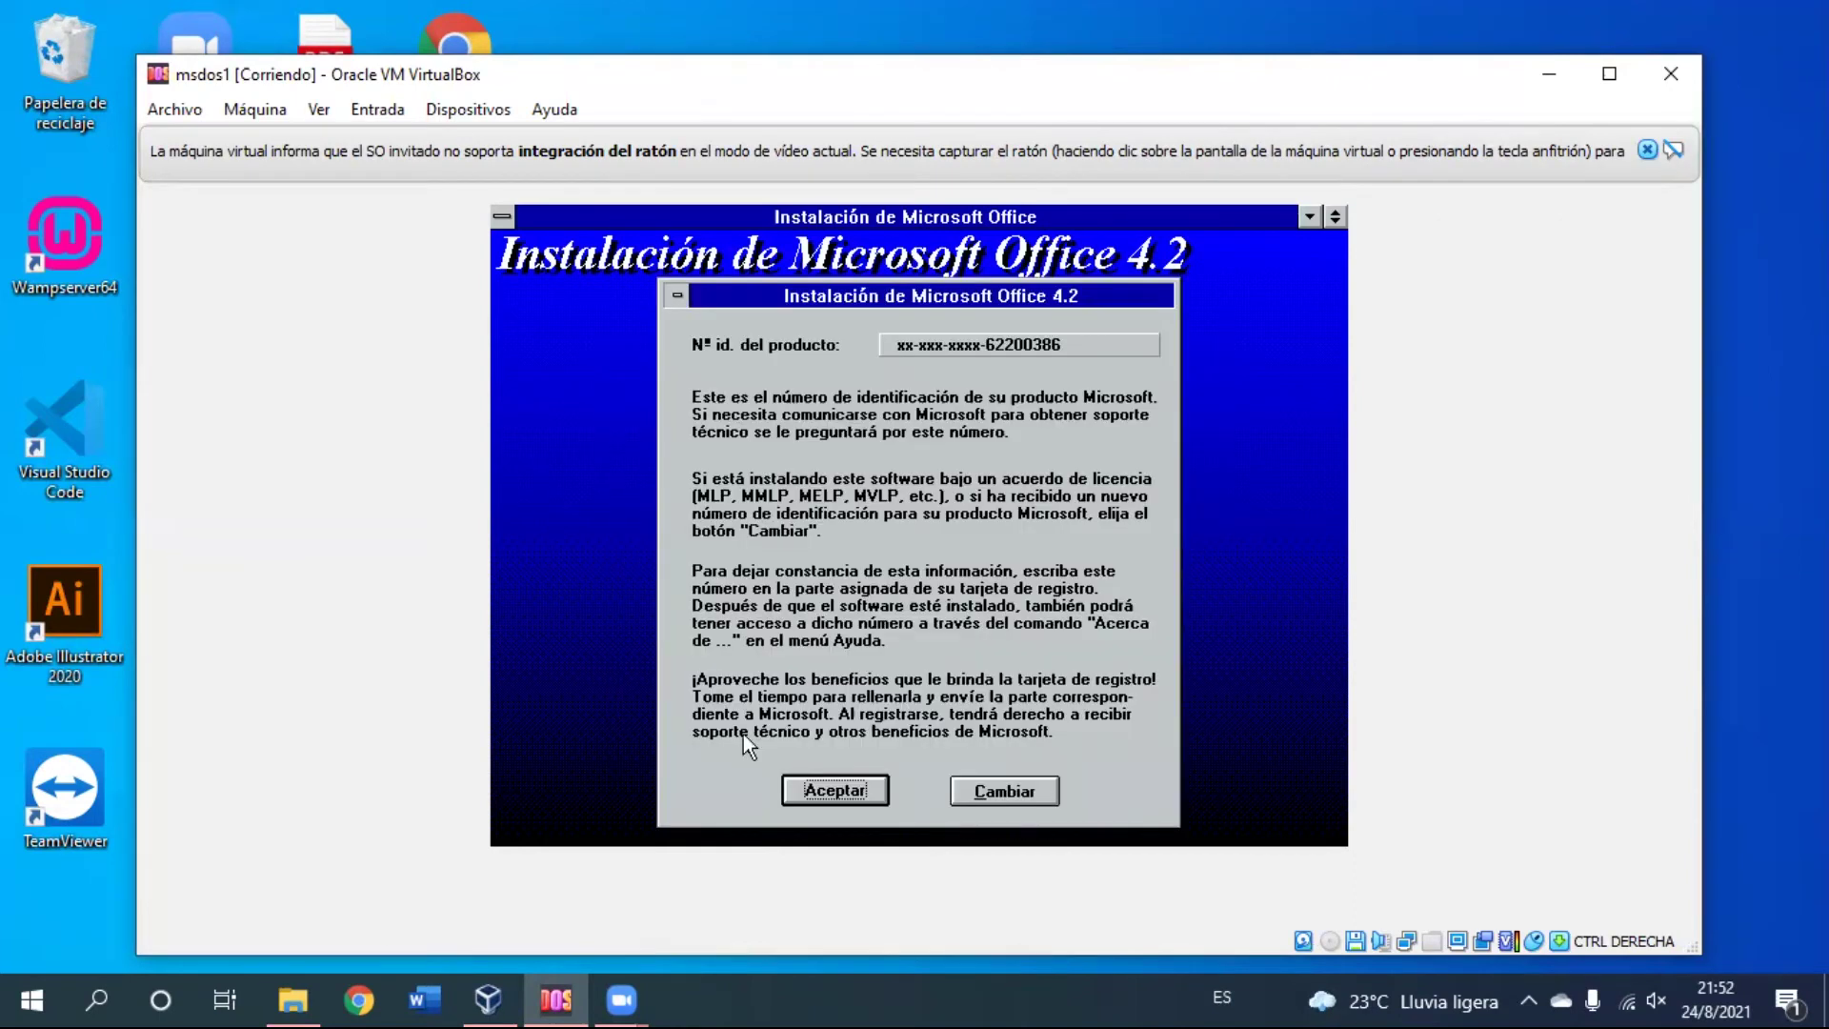
pyautogui.click(810, 786)
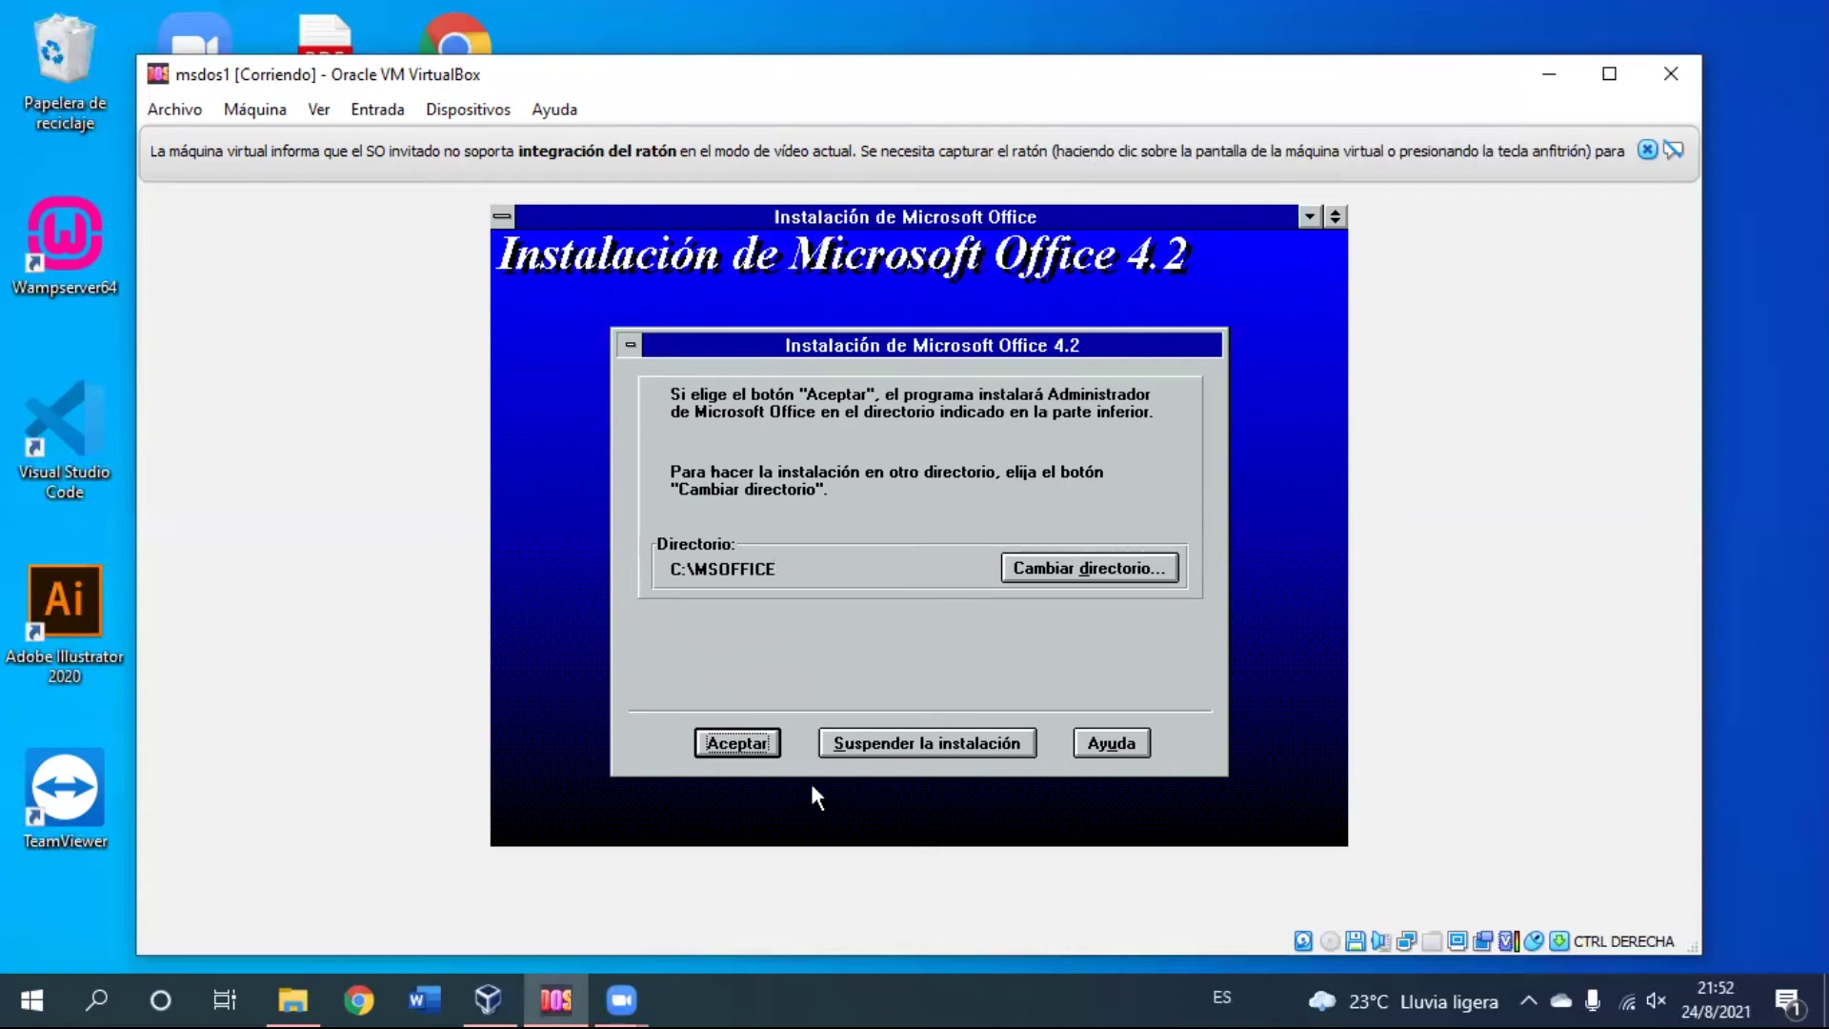
# Step: Accept C:\MSOFFICE for the Office manager, C:\MSOFFICE\POWERPNT for PowerPoint and C:\MSOFFICE\WINWORD for Word
pyautogui.click(776, 747)
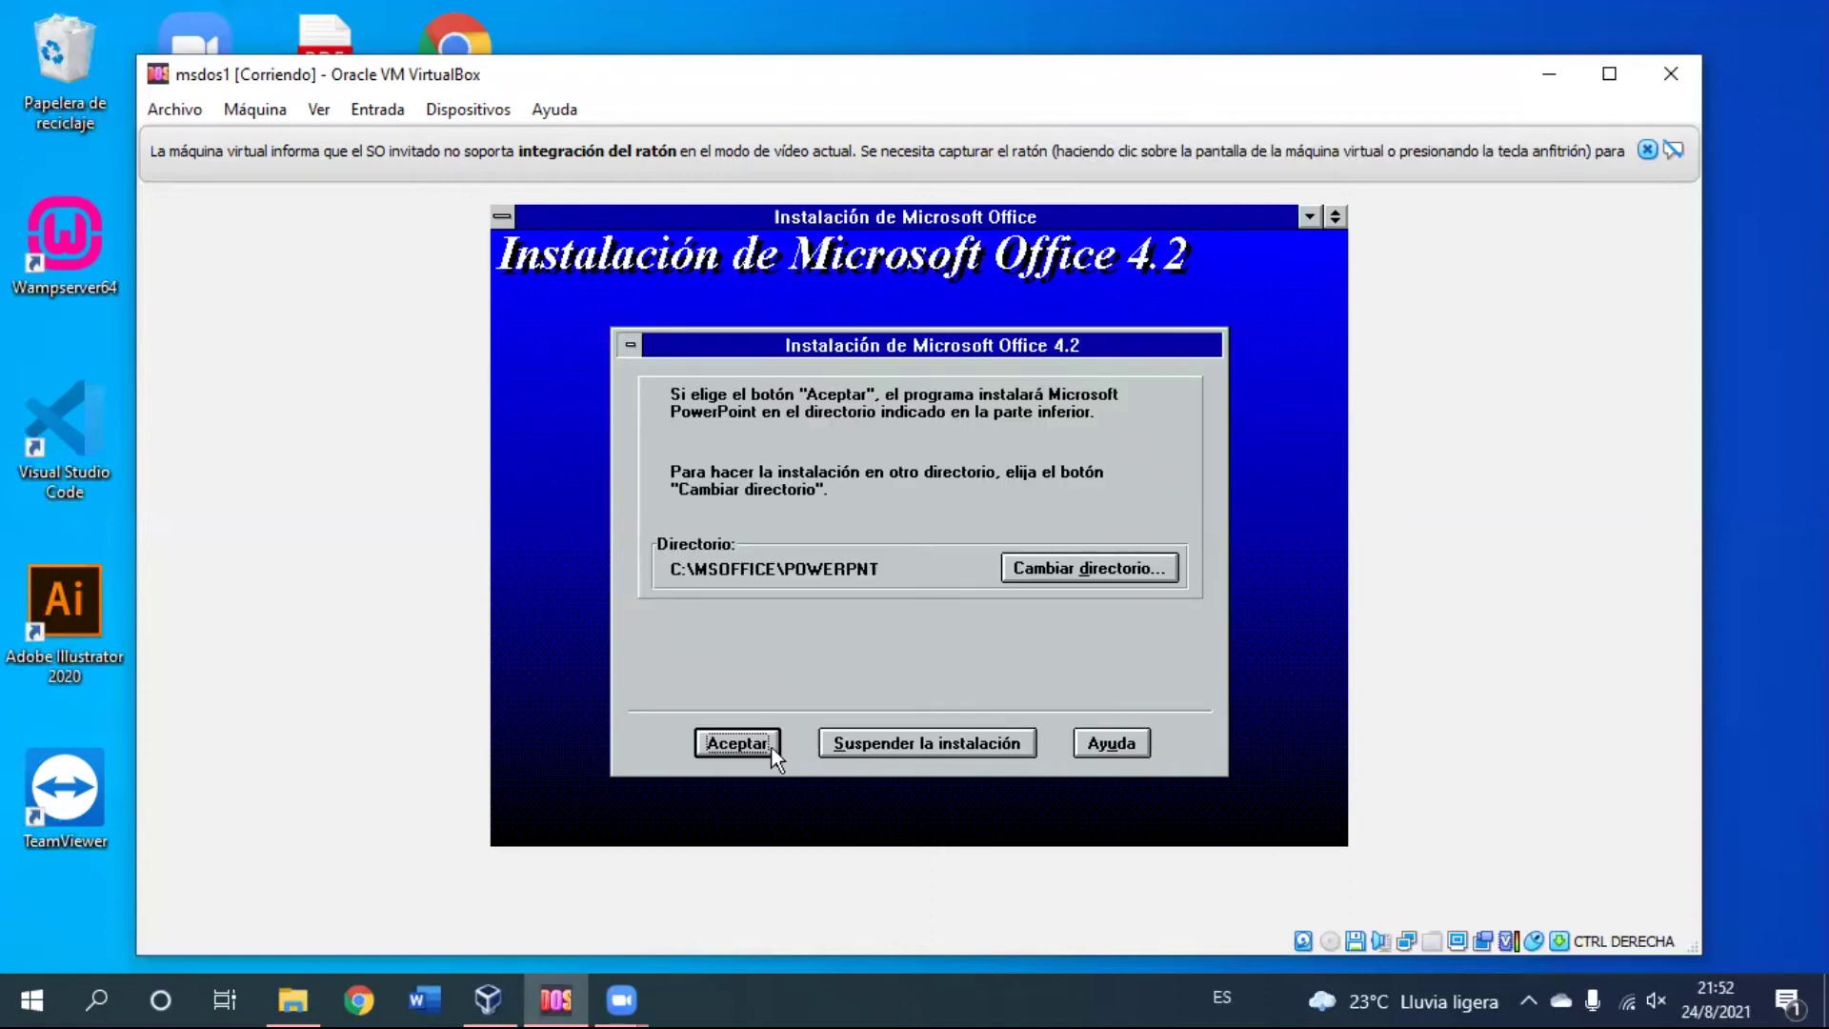
pyautogui.click(767, 747)
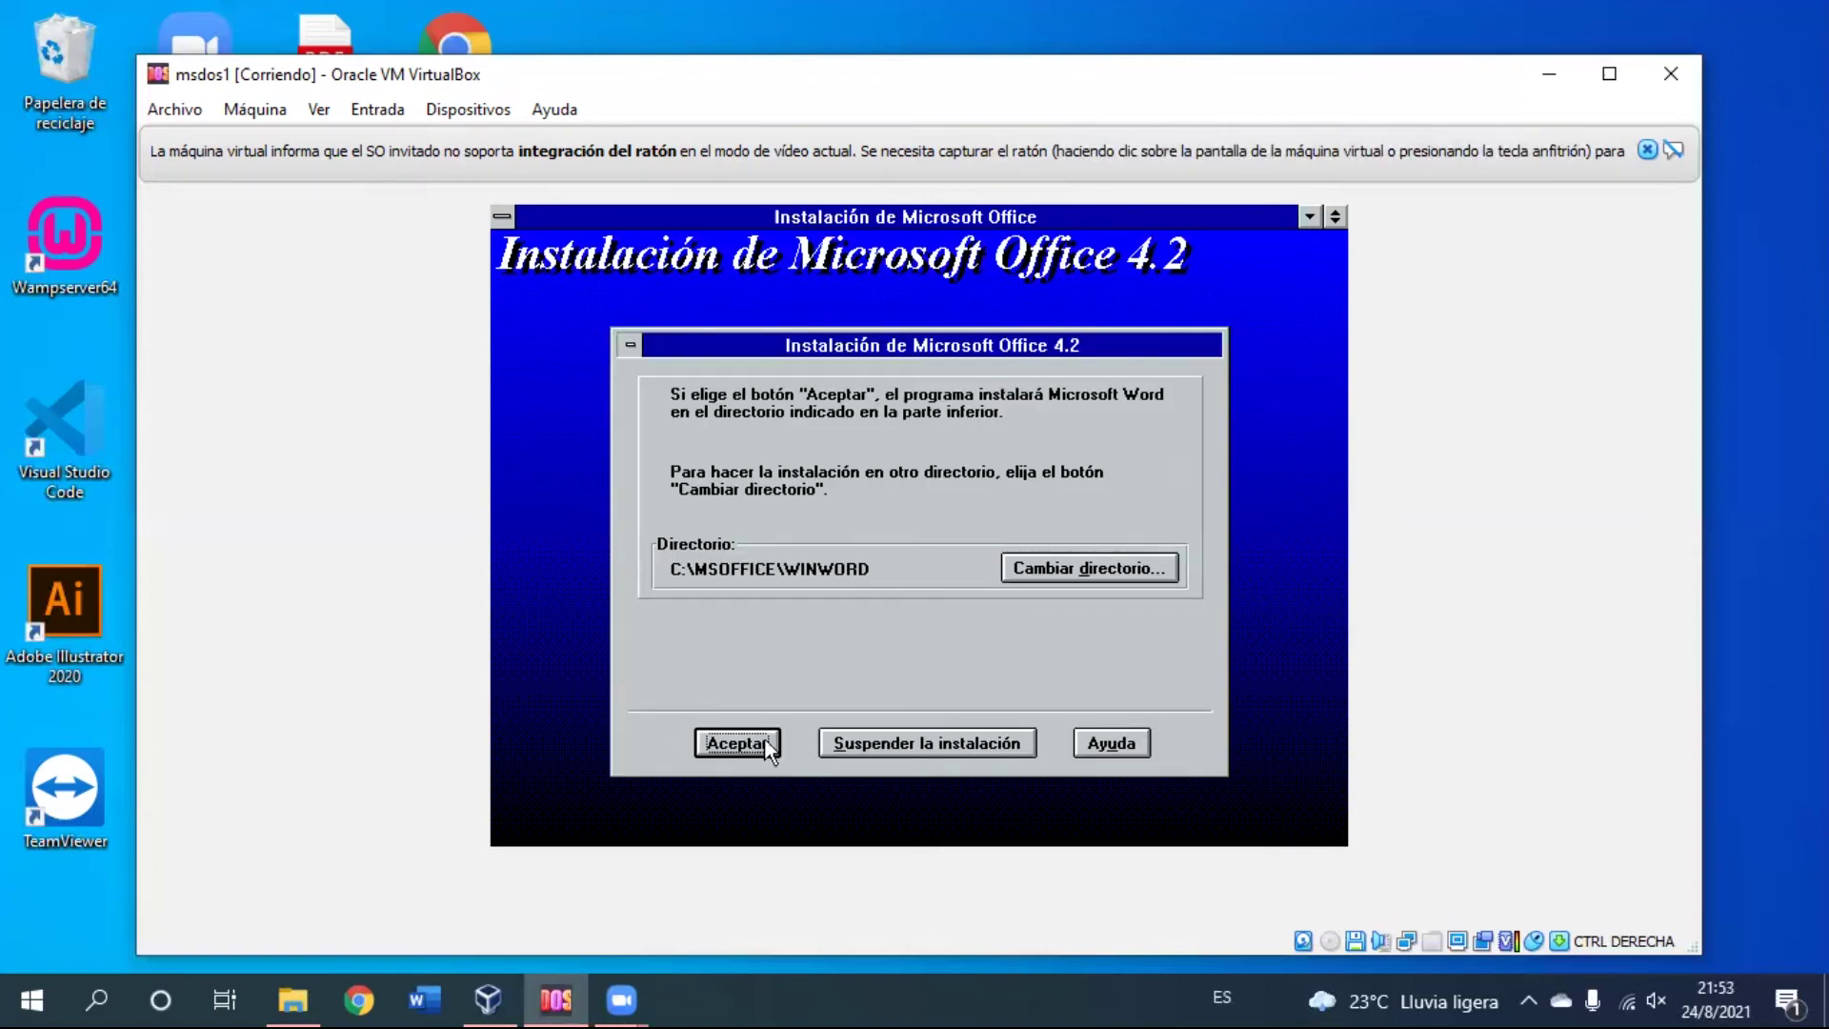
pyautogui.click(767, 746)
# Step: Change the Microsoft Excel installation directory to C:\ and accept it
pyautogui.click(1036, 566)
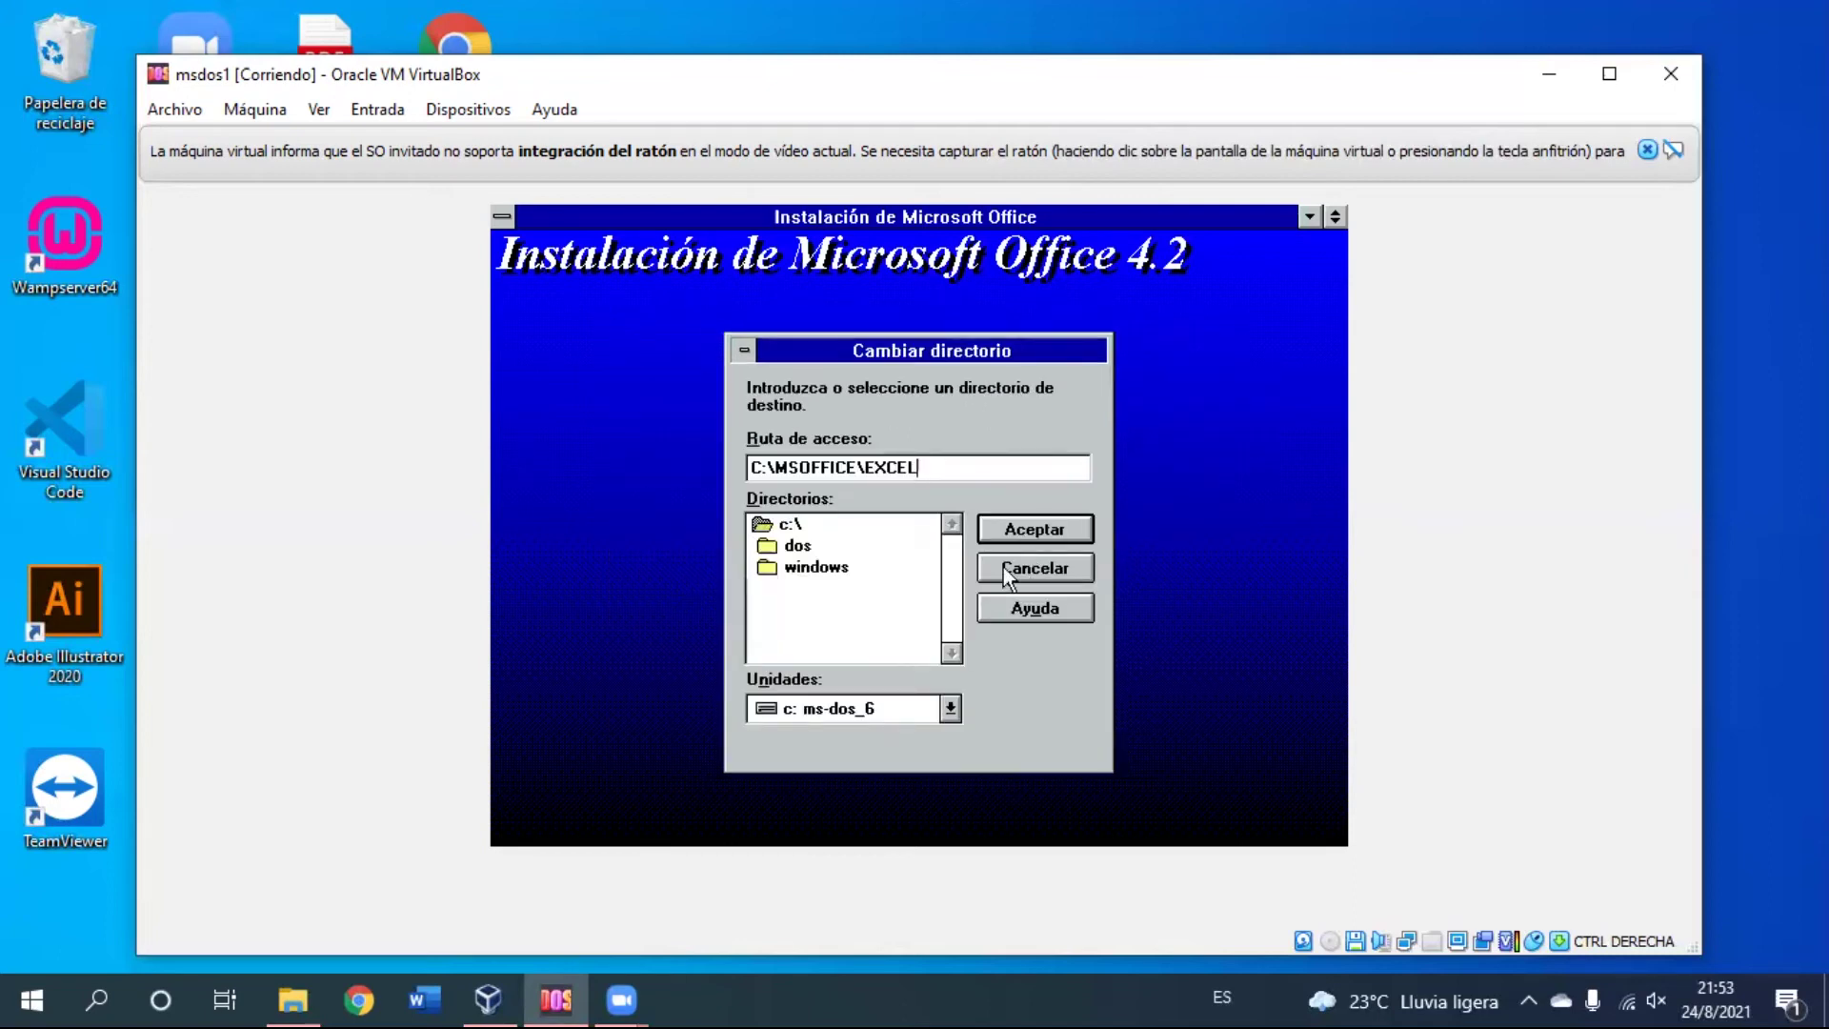
pyautogui.click(796, 524)
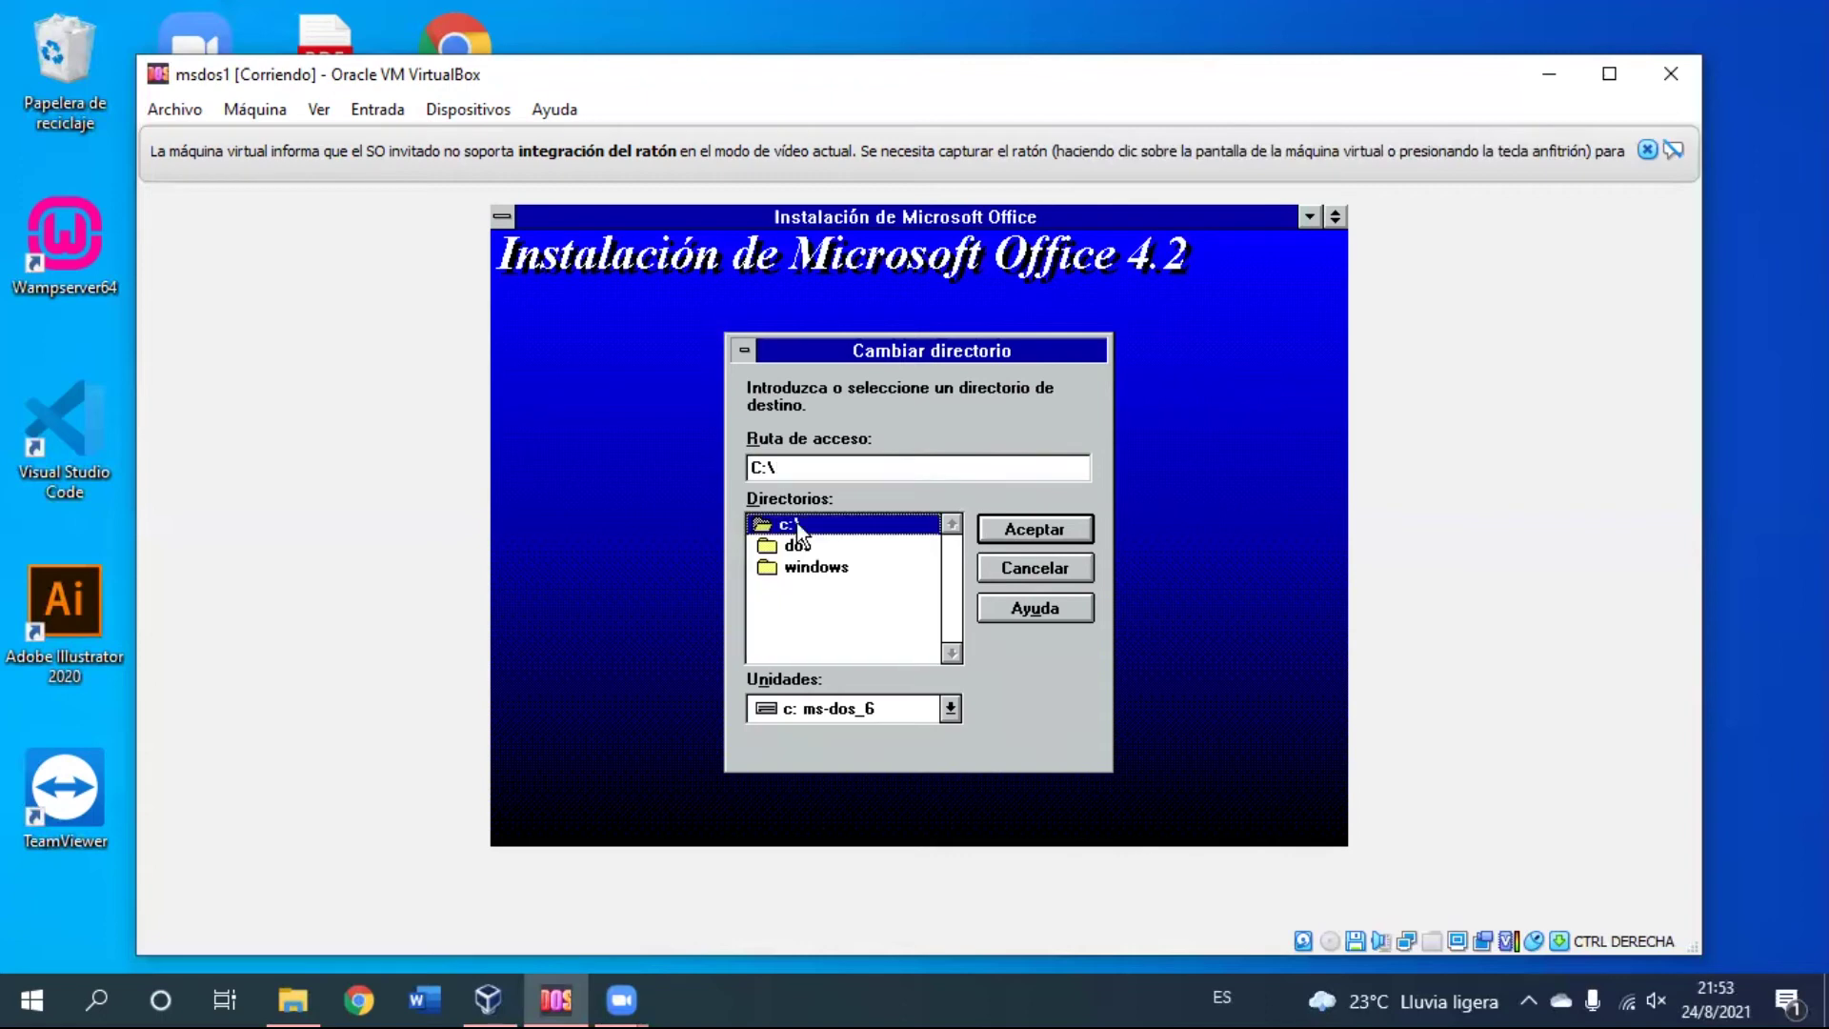
pyautogui.click(1014, 529)
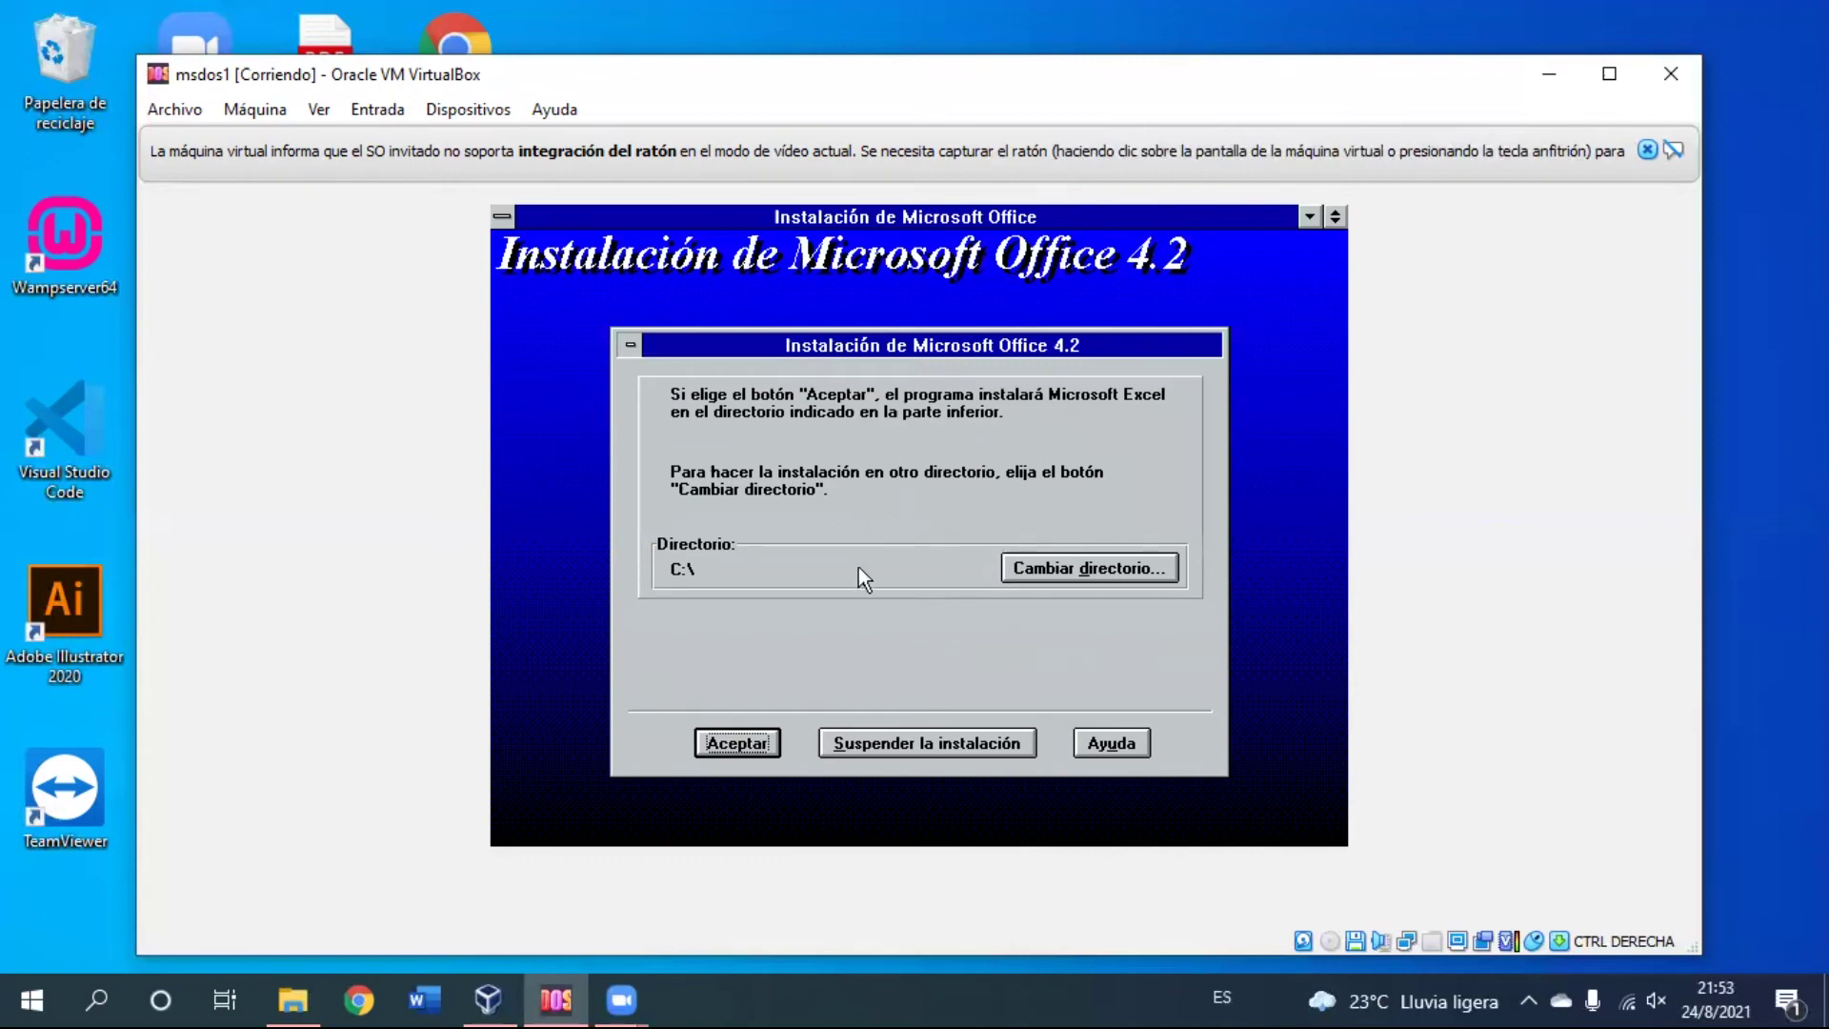
pyautogui.click(768, 749)
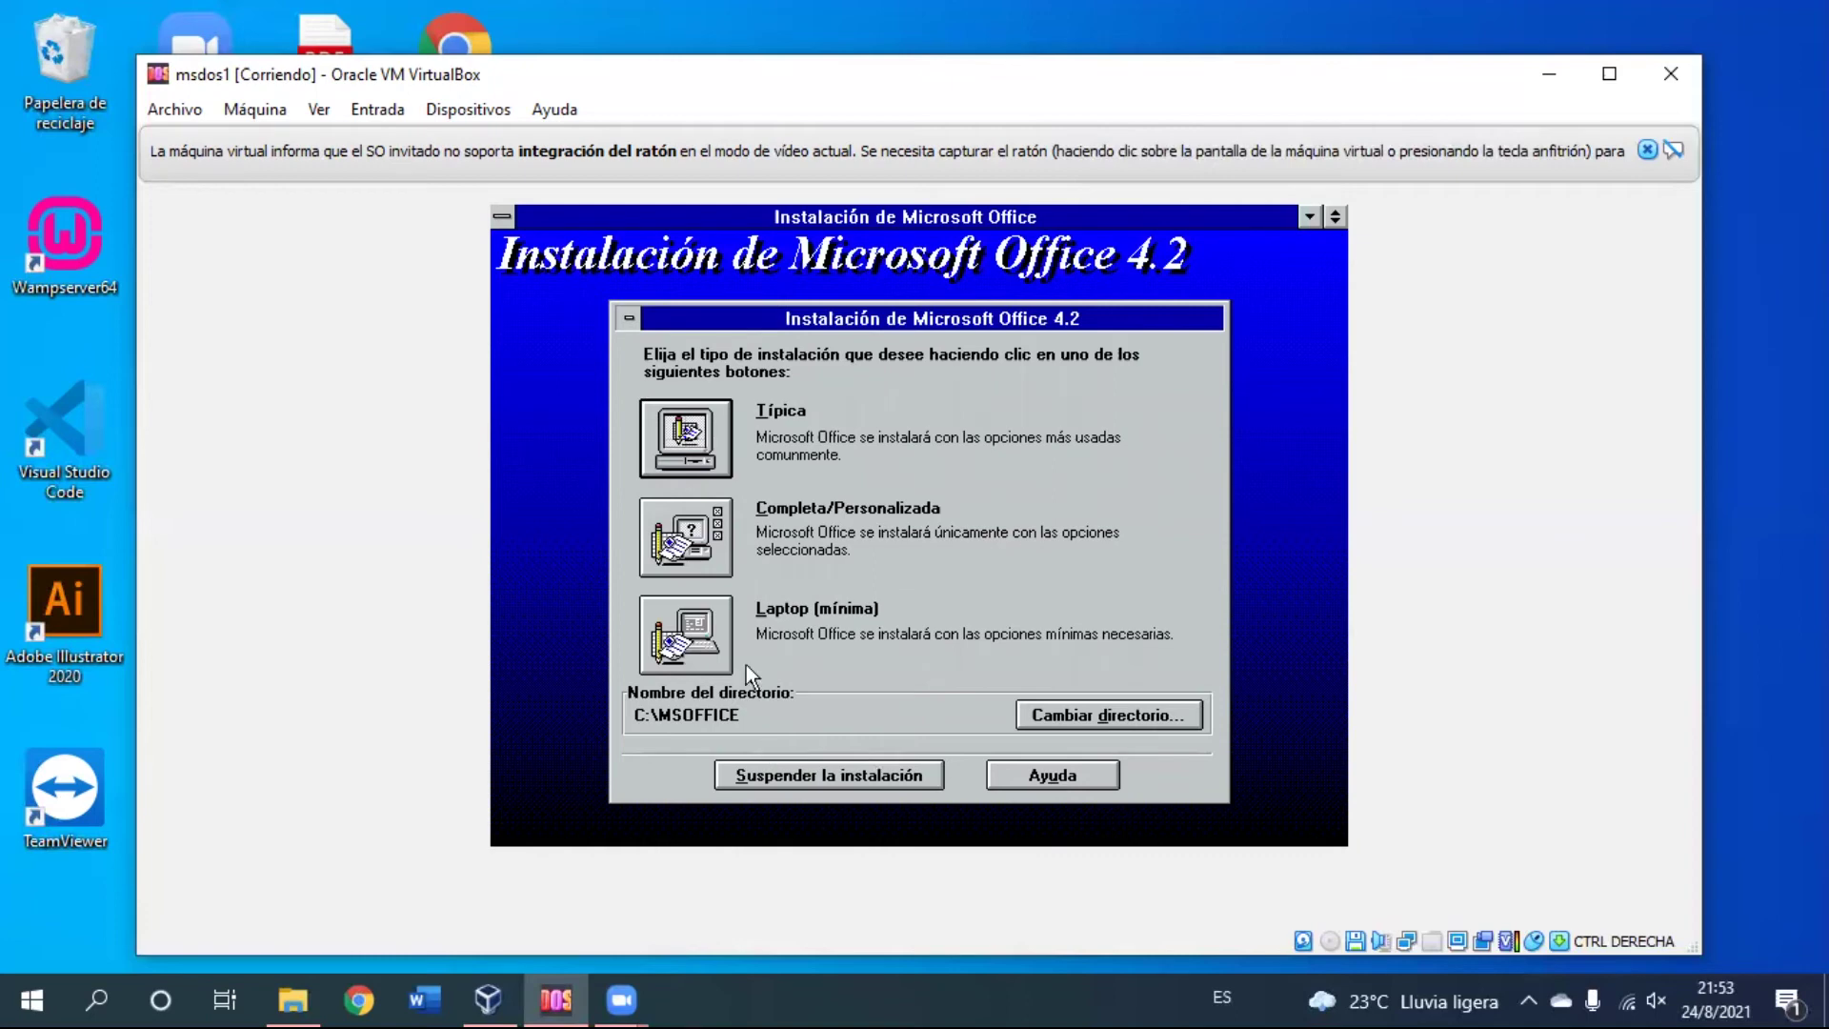
# Step: Choose the Típica installation and answer Sí to the Lotus 1-2-3 information, slash-key help and automatic Graph 5.0 update questions
pyautogui.click(696, 437)
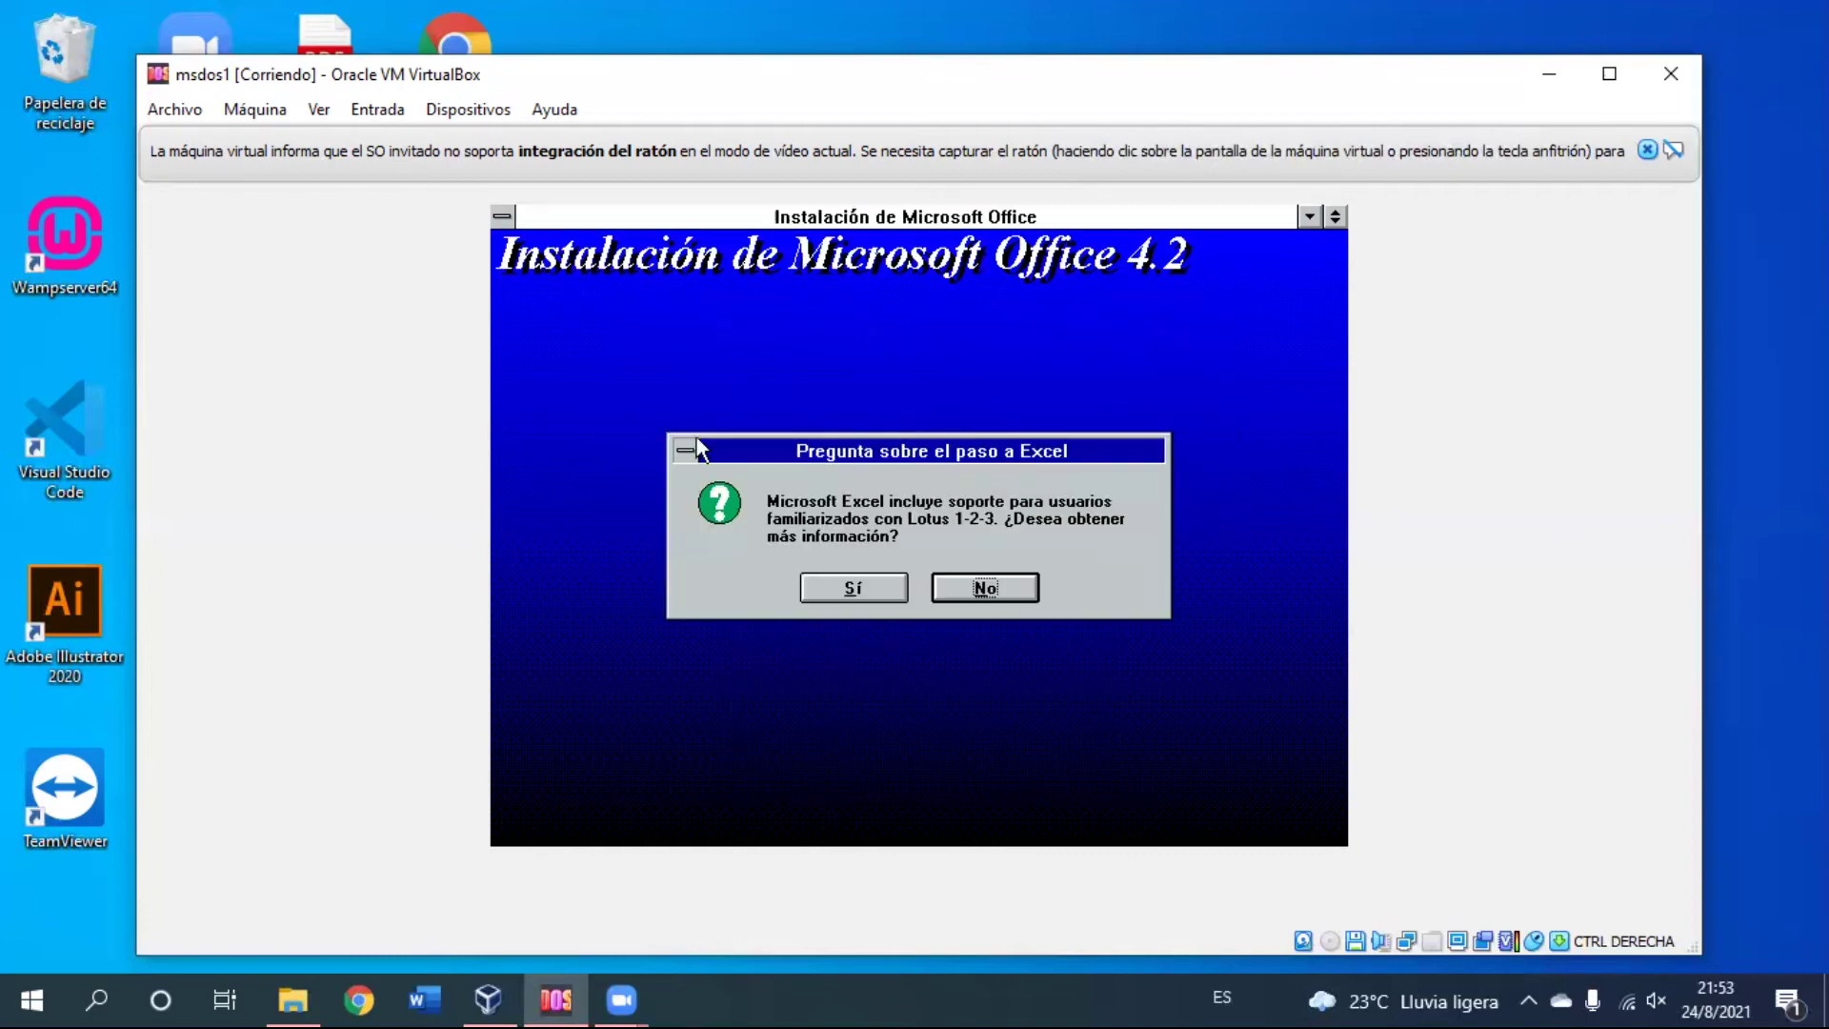
pyautogui.click(807, 596)
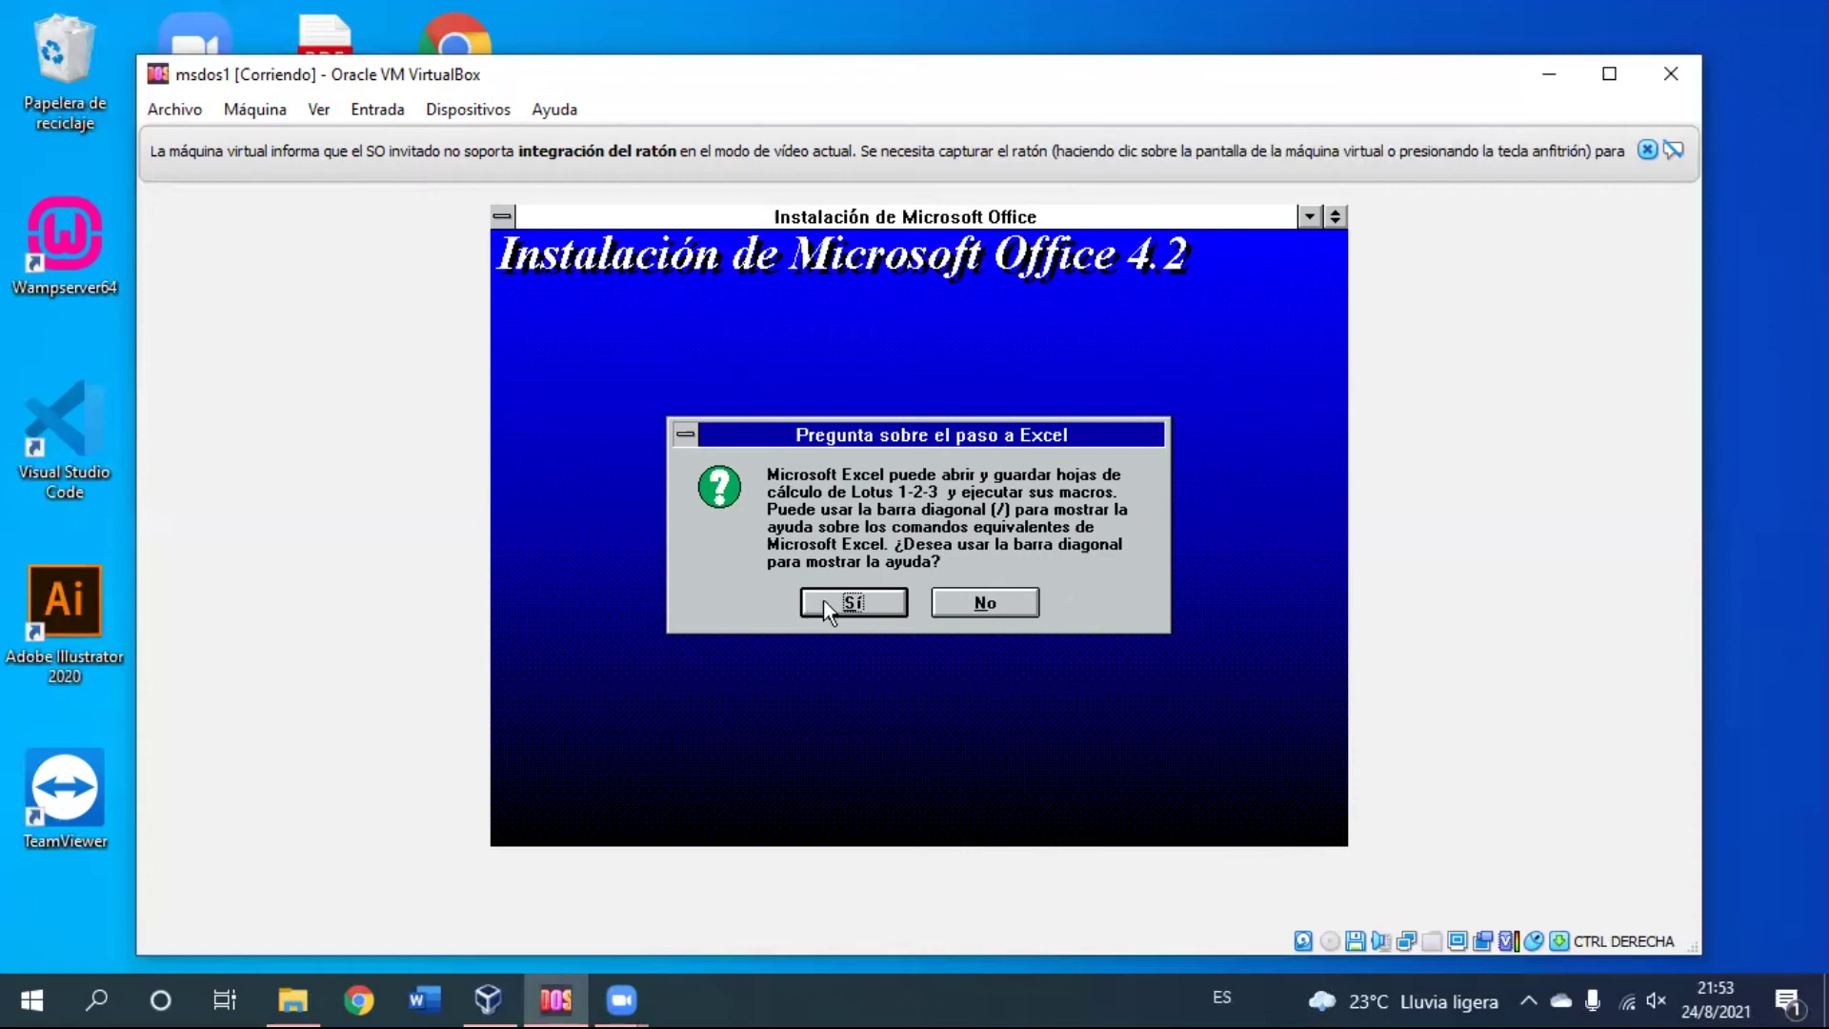
pyautogui.click(829, 612)
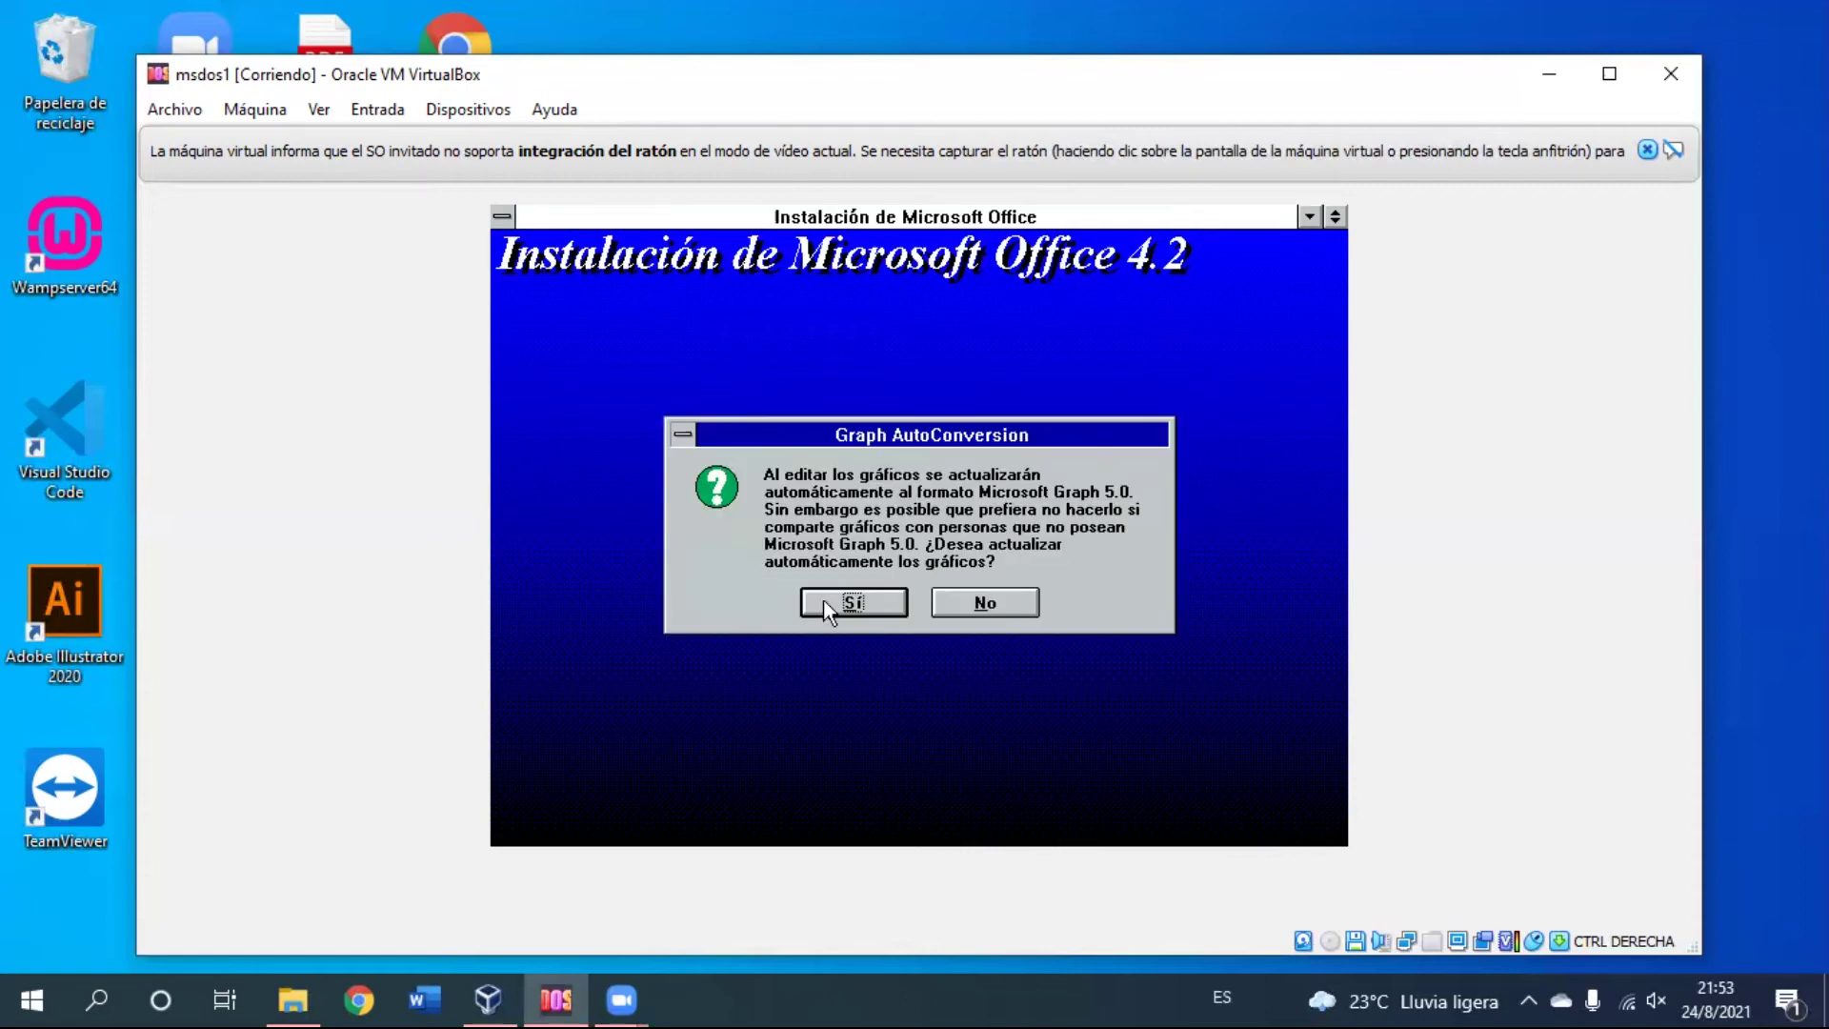
pyautogui.click(827, 610)
# Step: Decline the WordPerfect user help and continue with Microsoft Office as the program group
pyautogui.click(1007, 591)
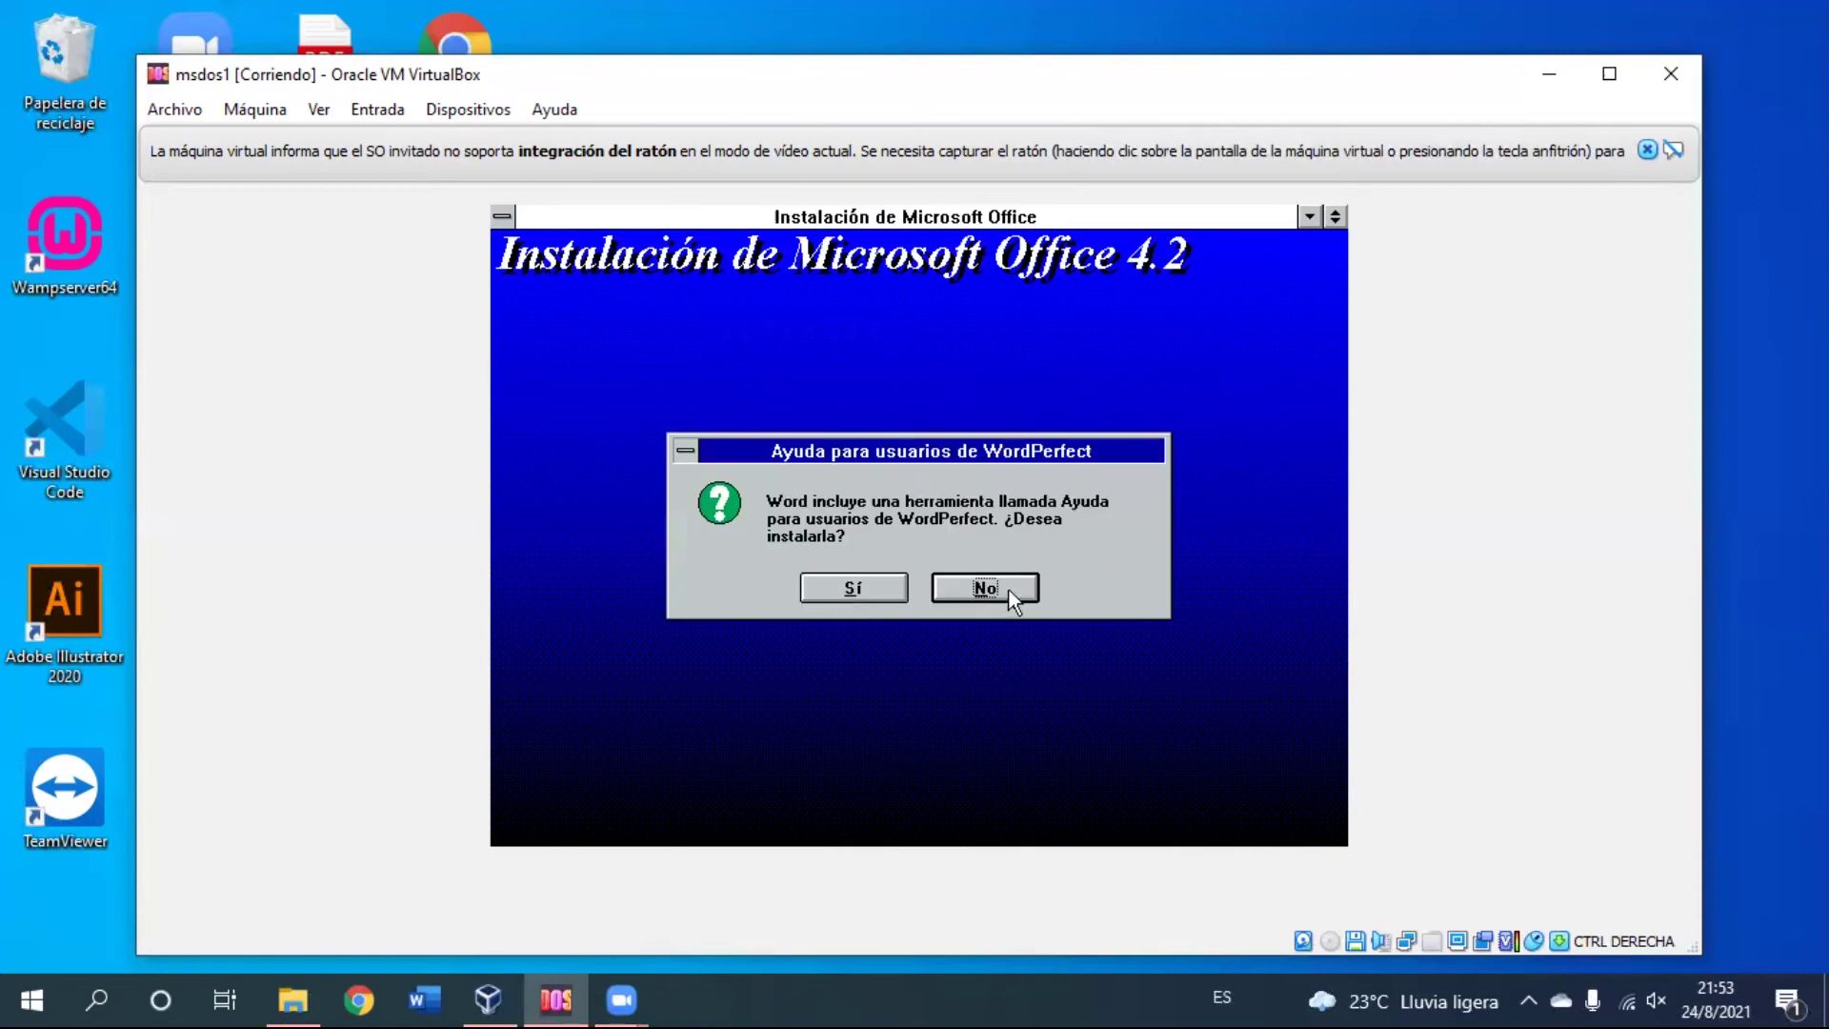
pyautogui.click(985, 588)
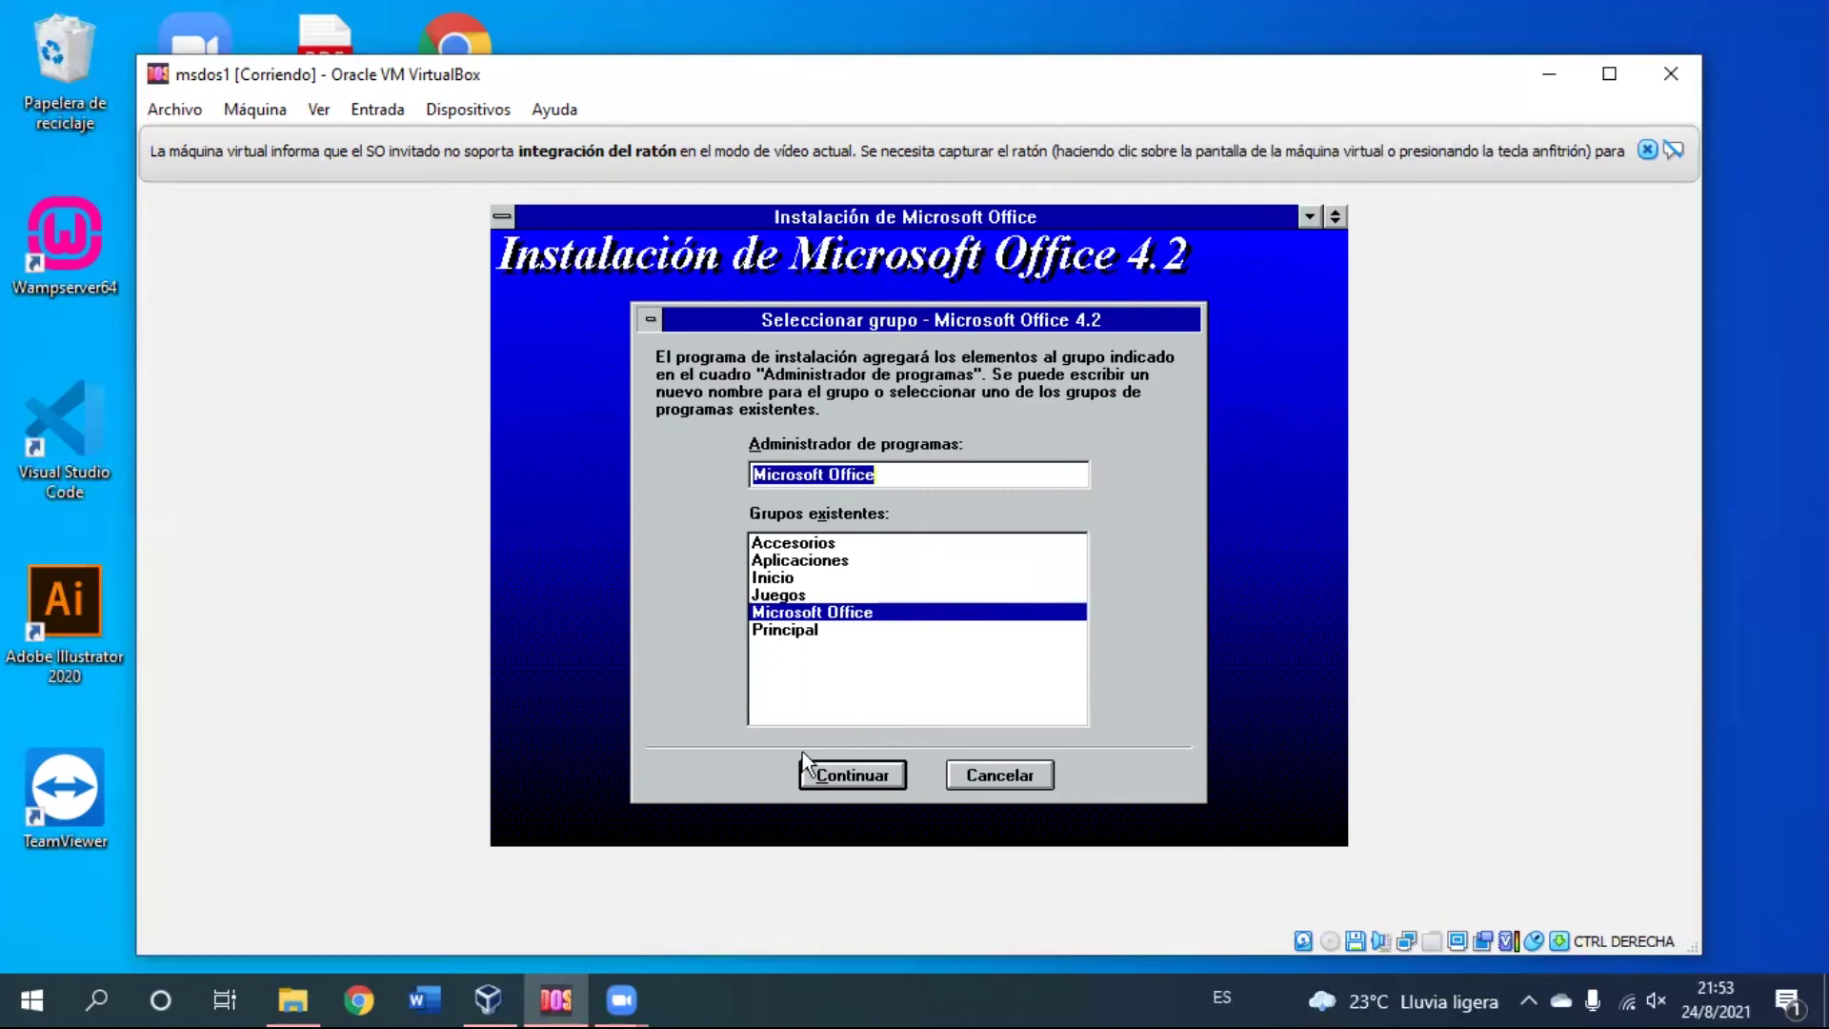
pyautogui.click(815, 775)
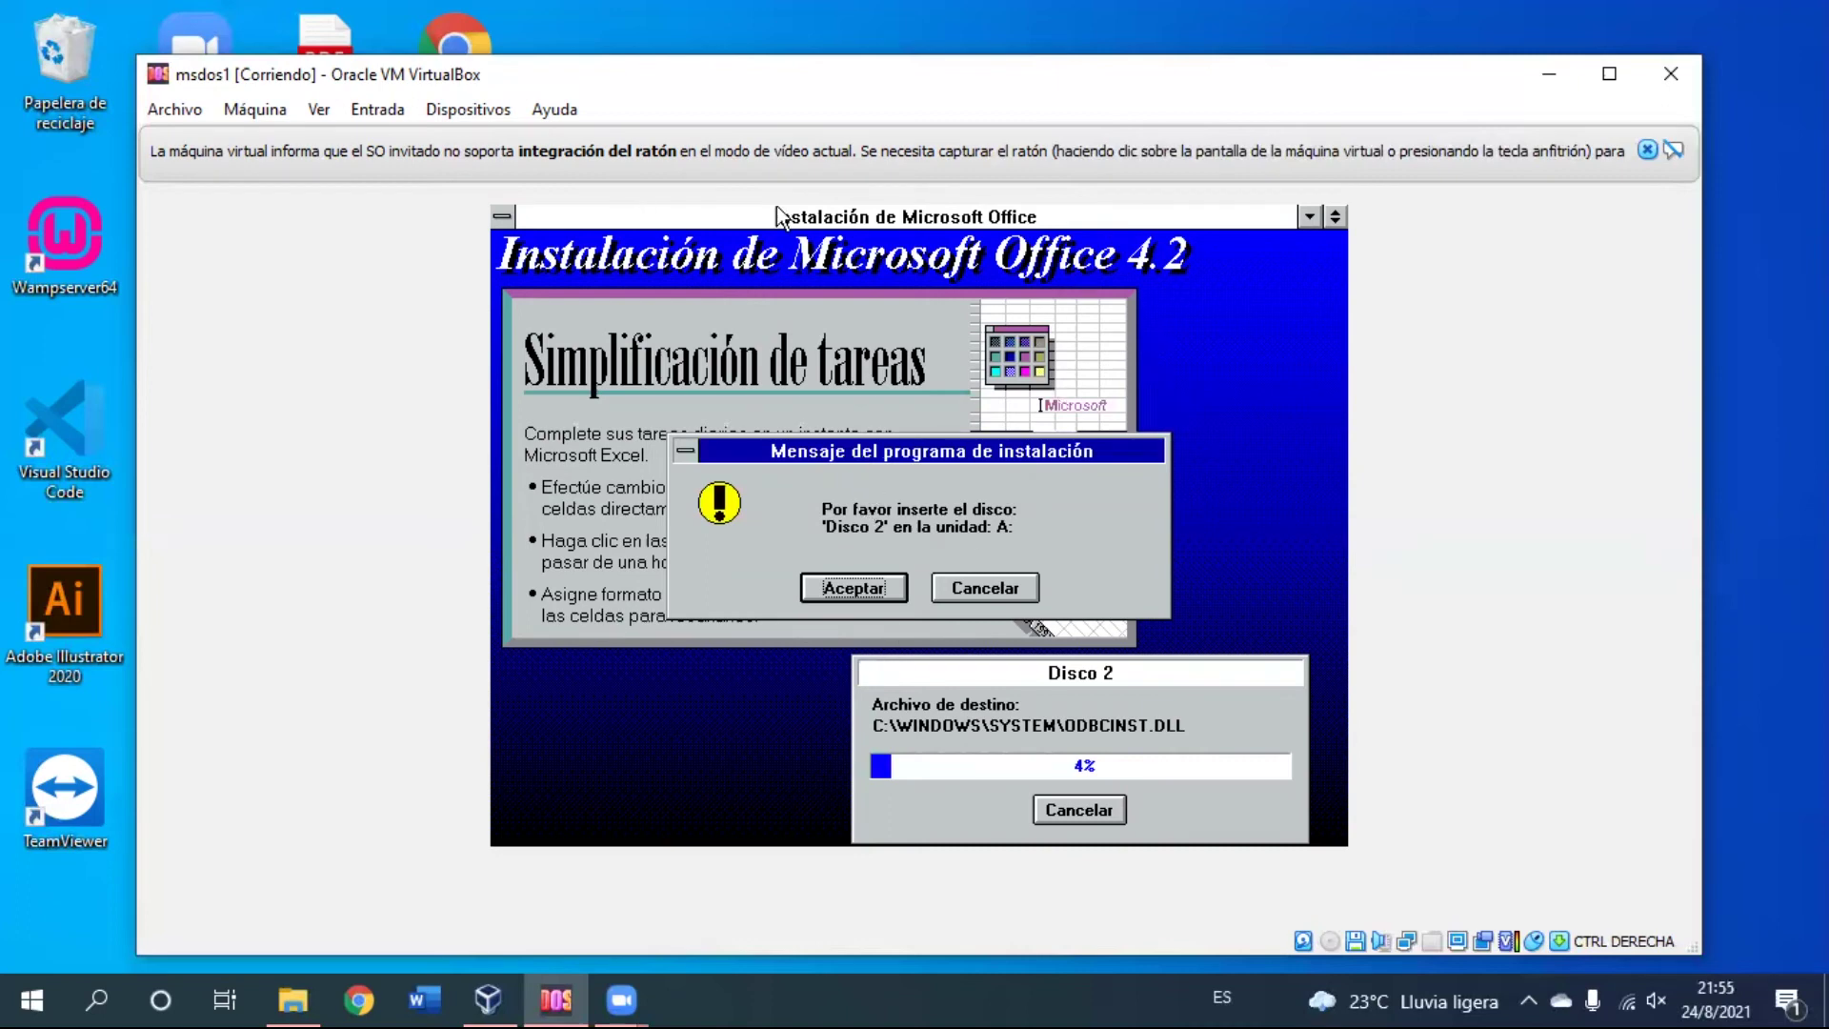
pyautogui.press('Tab')
pyautogui.press('Tab')
pyautogui.press('Tab')
pyautogui.press('Tab')
pyautogui.press('Tab')
pyautogui.press('Tab')
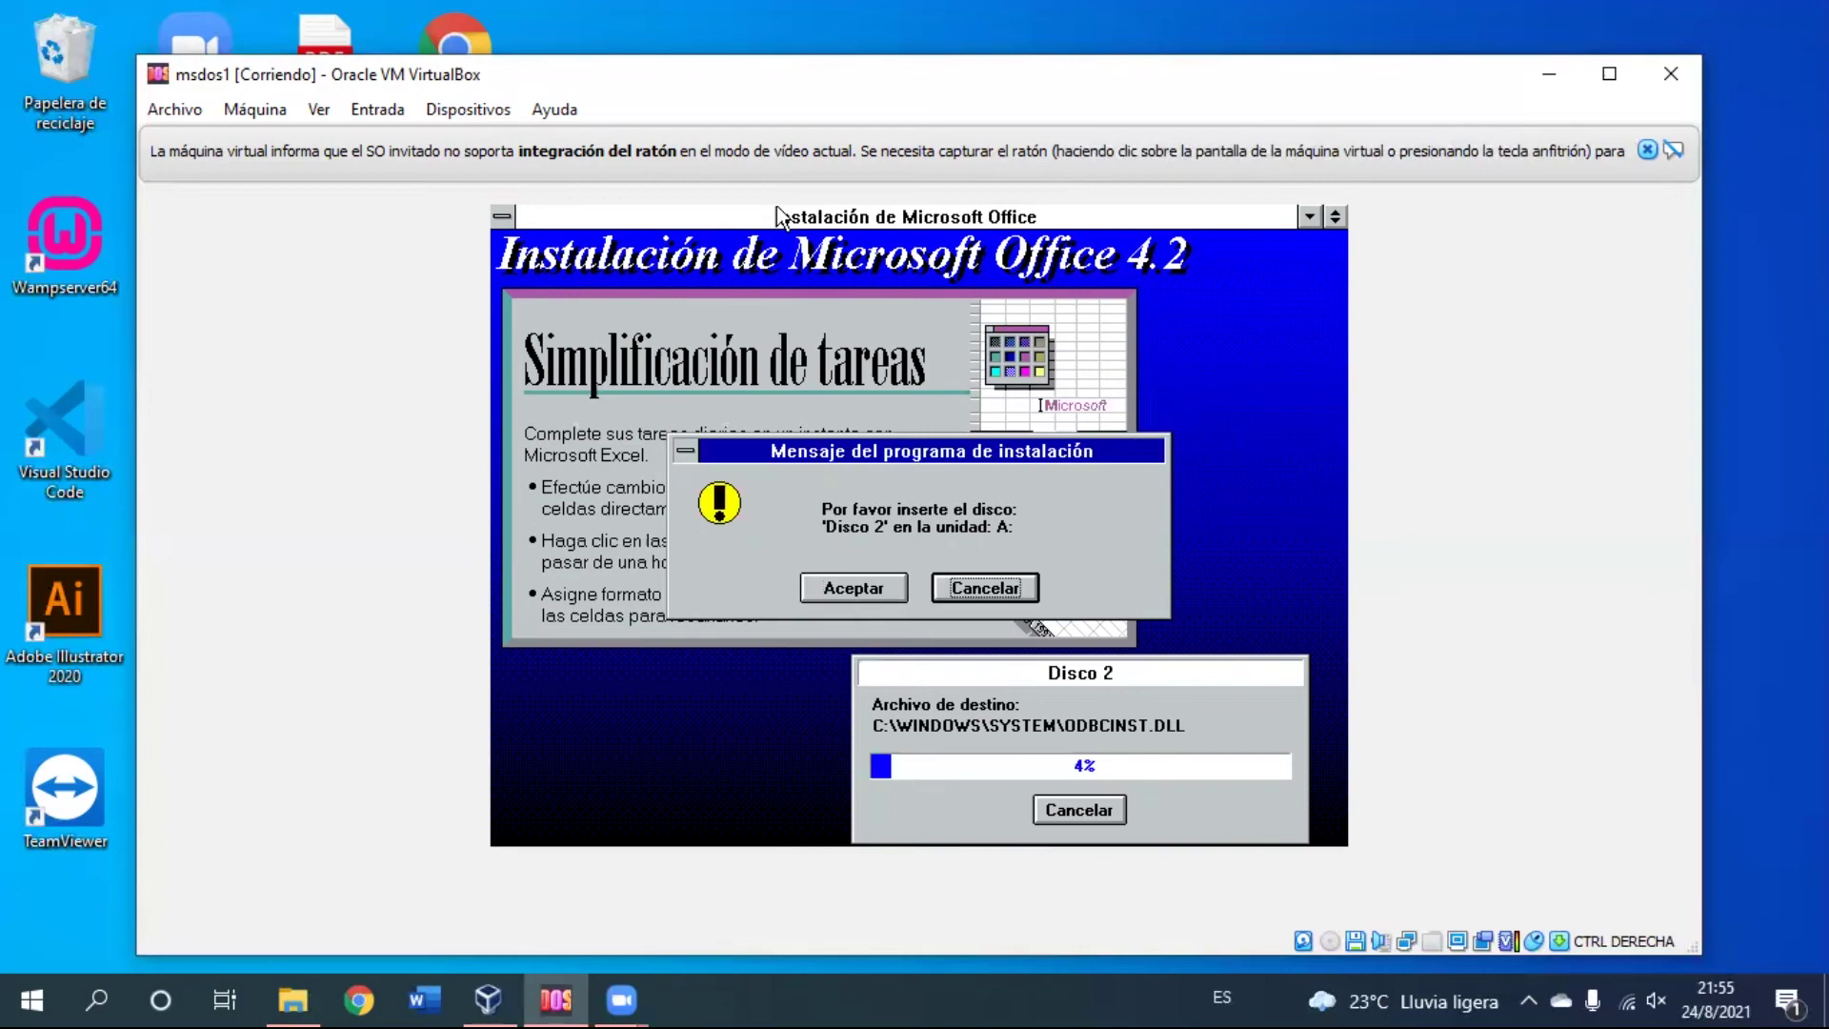
pyautogui.press('Tab')
pyautogui.press('Tab')
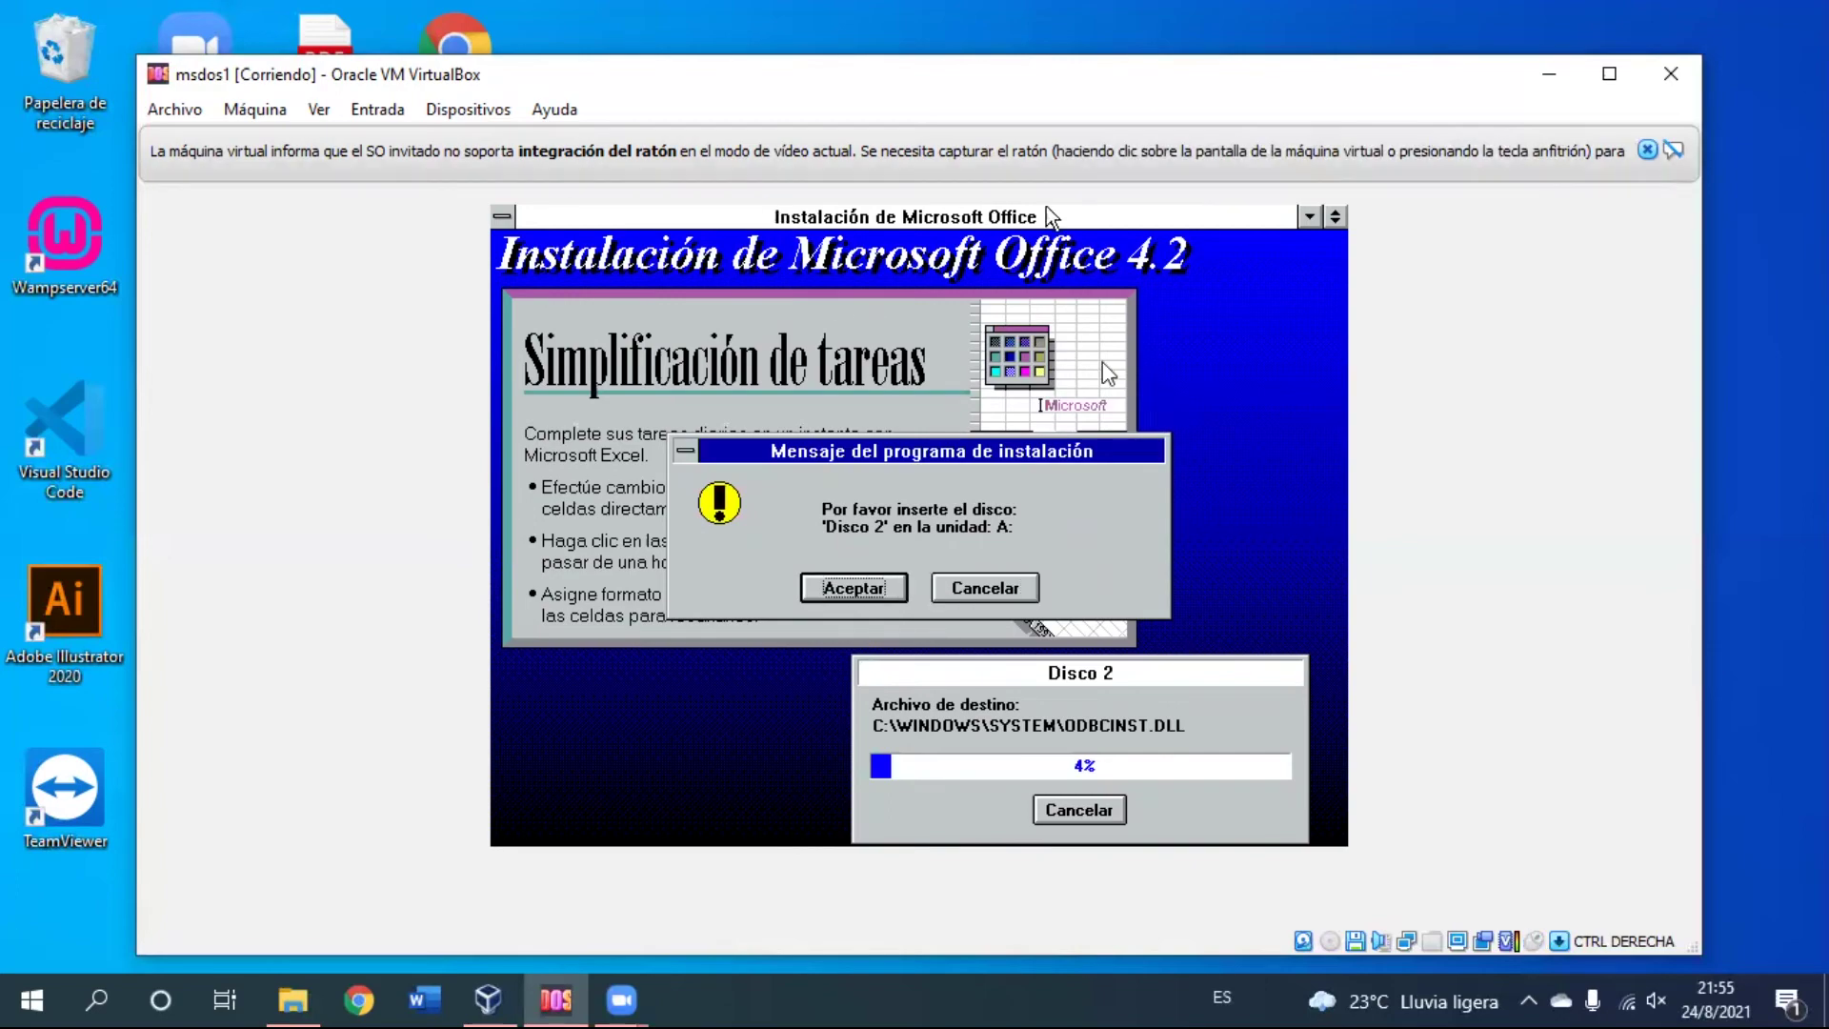
# Step: Insert the Disk02 floppy image from the Microsoft Office 4.2 - ESP folder and accept the disk 2 request
pyautogui.click(468, 109)
pyautogui.moveTo(756, 169)
pyautogui.click(1067, 202)
pyautogui.click(572, 318)
pyautogui.click(837, 695)
pyautogui.click(1046, 207)
pyautogui.click(844, 588)
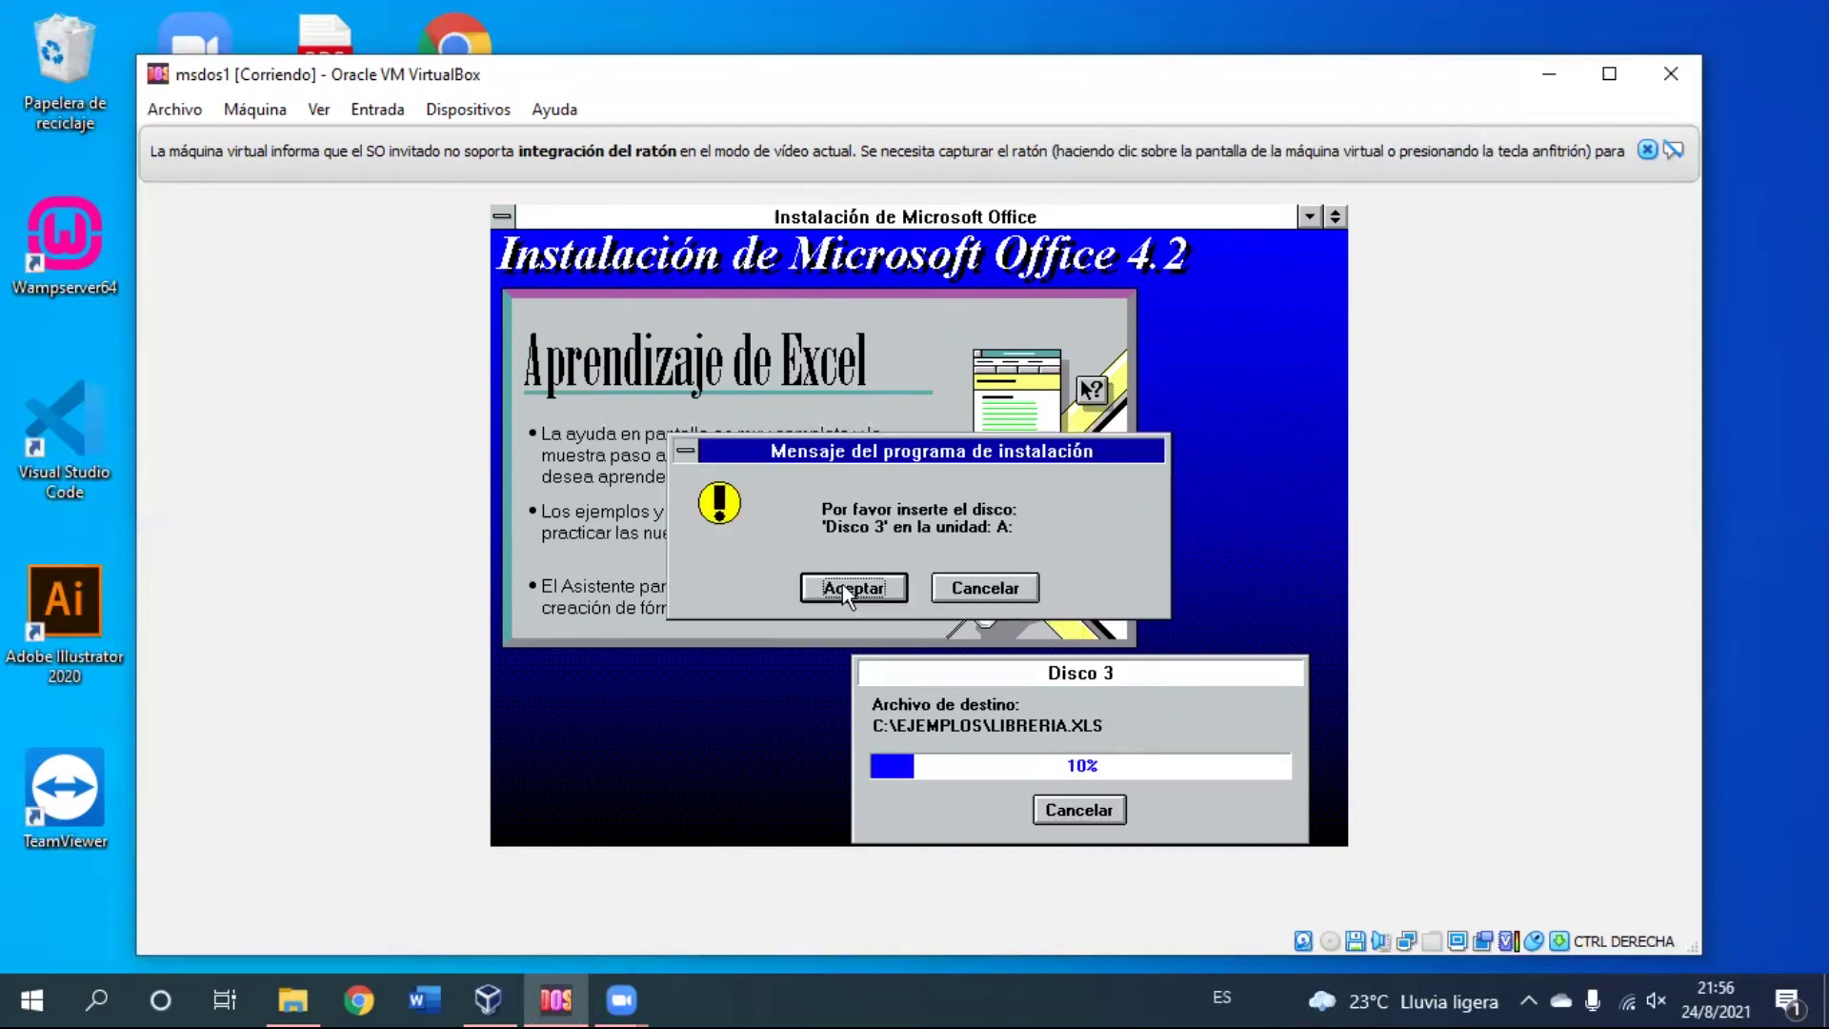
pyautogui.press('Tab')
pyautogui.press('Tab')
pyautogui.press('Tab')
pyautogui.press('Tab')
pyautogui.press('Tab')
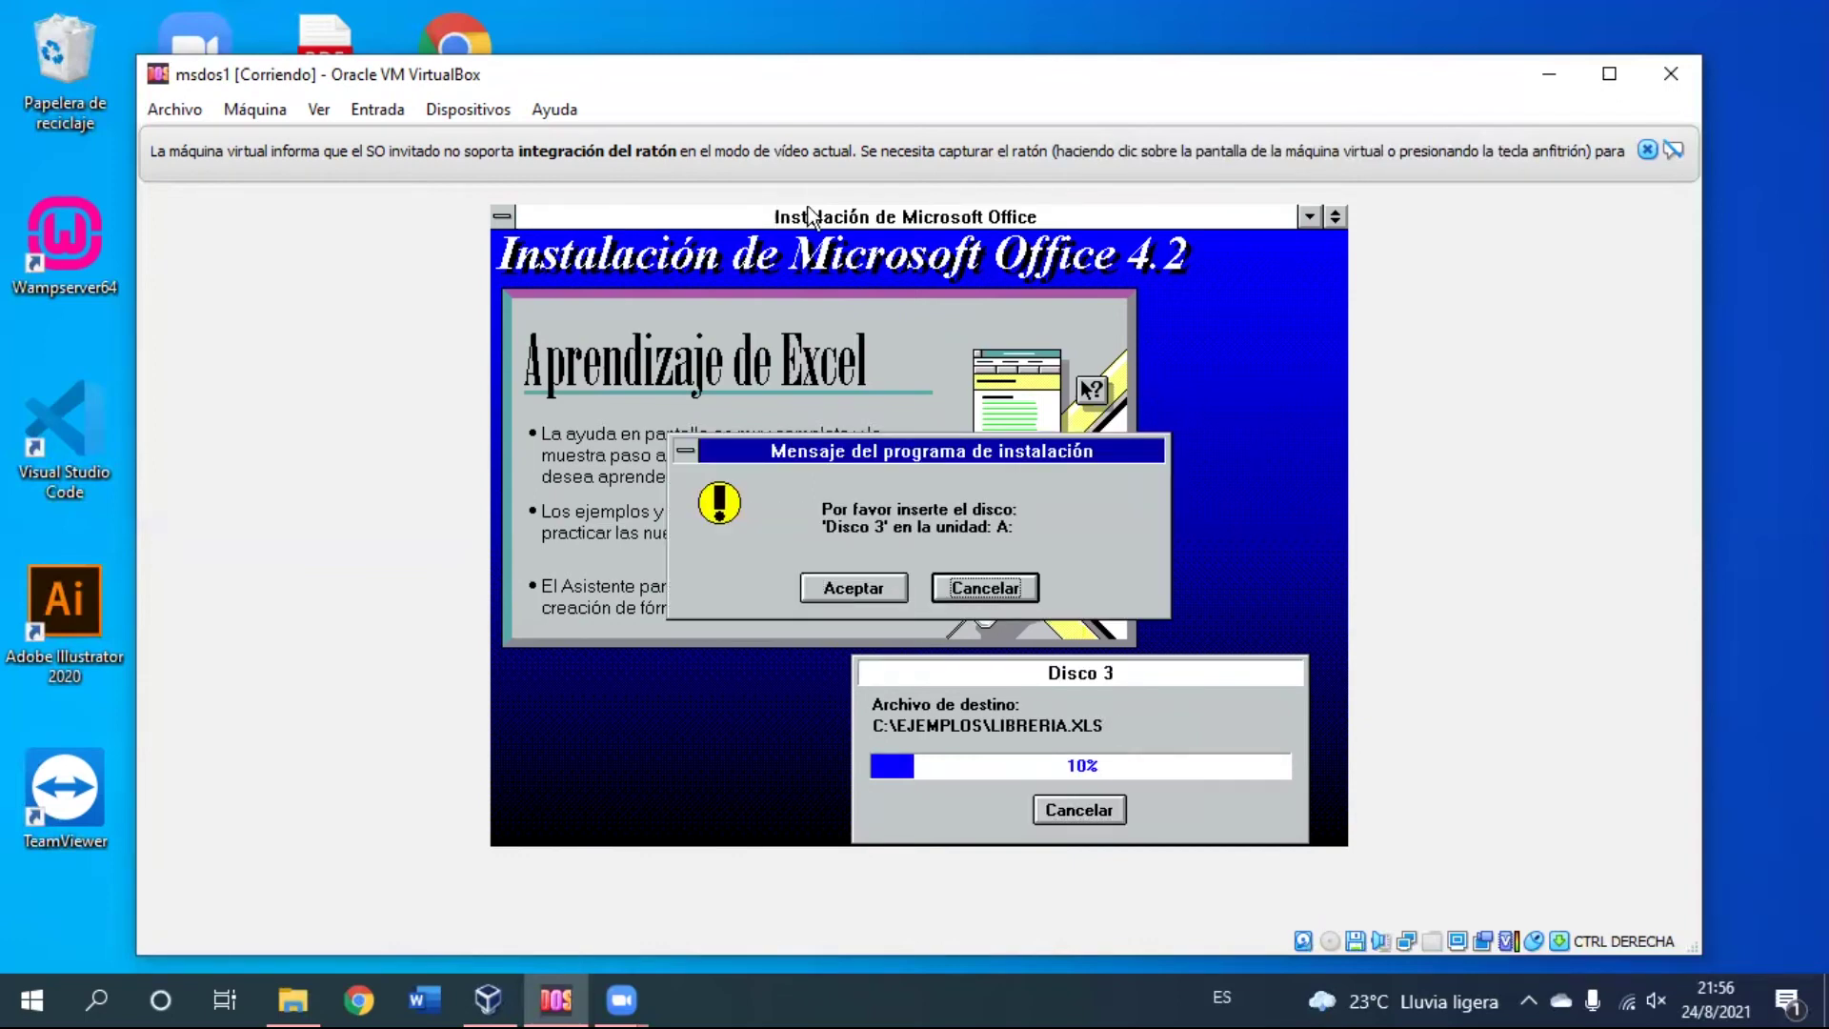
pyautogui.press('Tab')
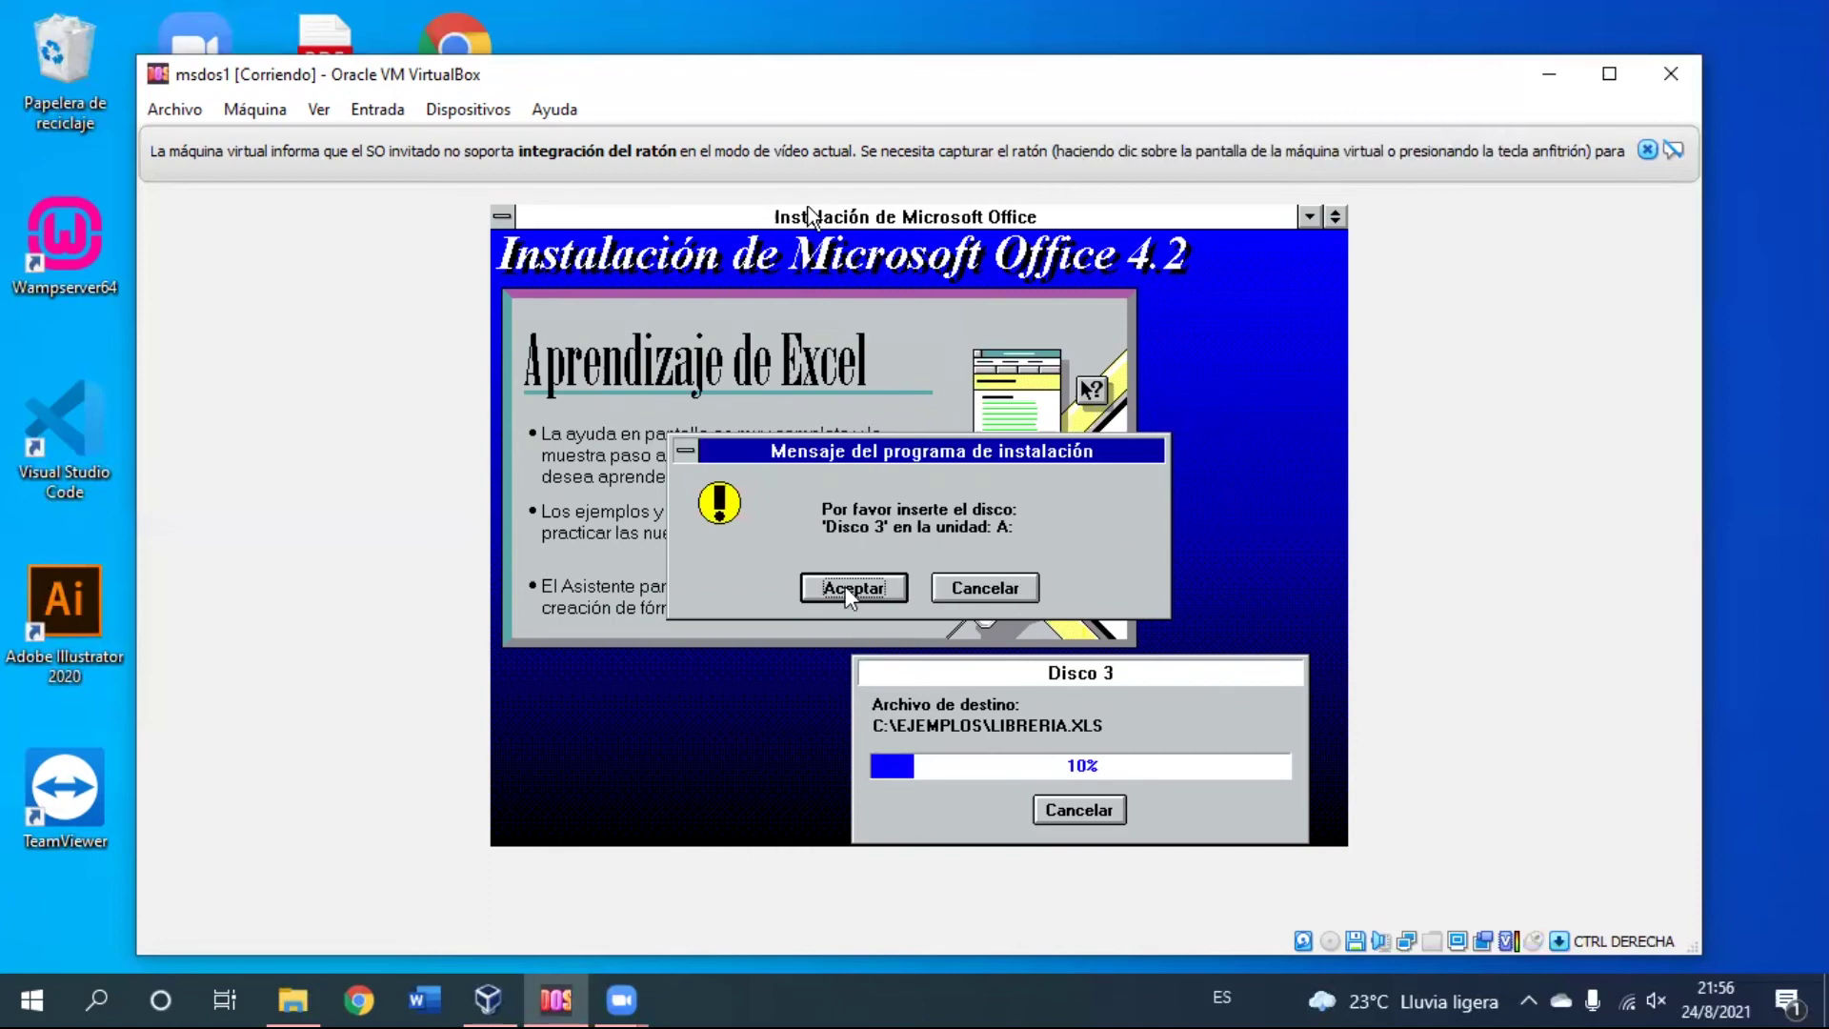
# Step: Load the Disk03 floppy image into the virtual floppy drive and accept the disk 3 request
pyautogui.click(453, 112)
pyautogui.moveTo(678, 170)
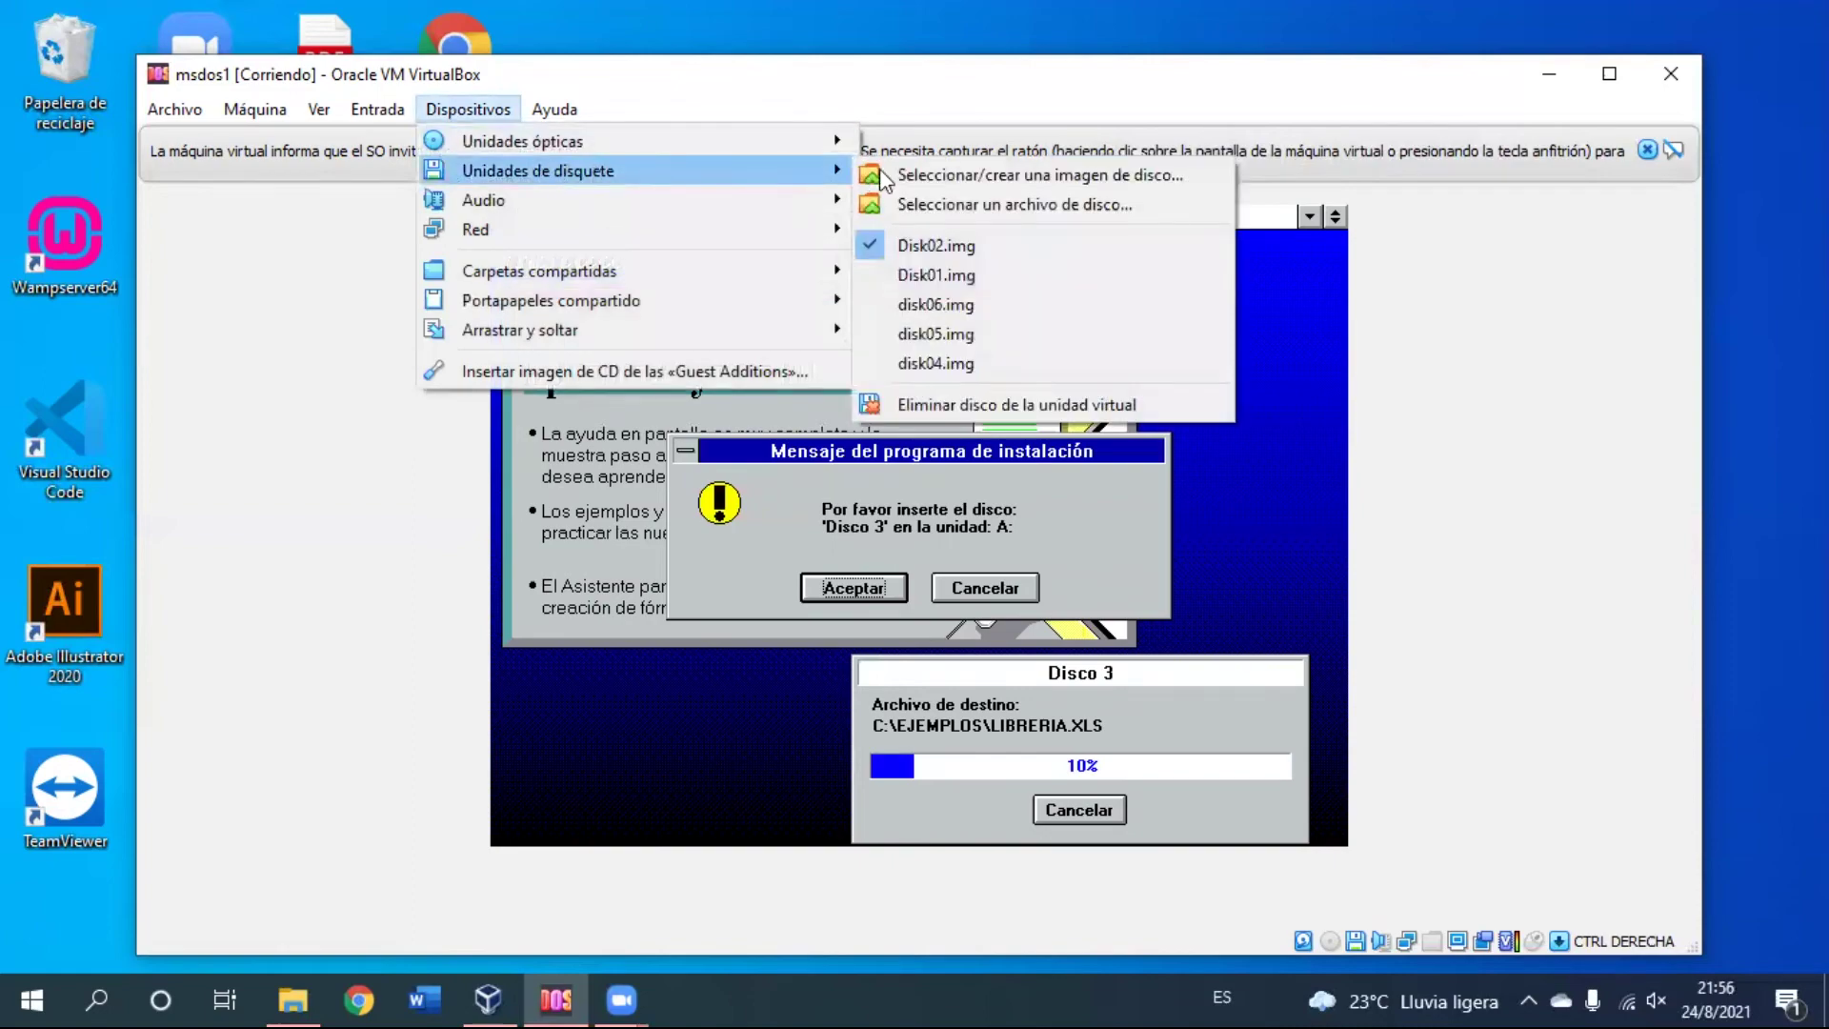
pyautogui.click(932, 206)
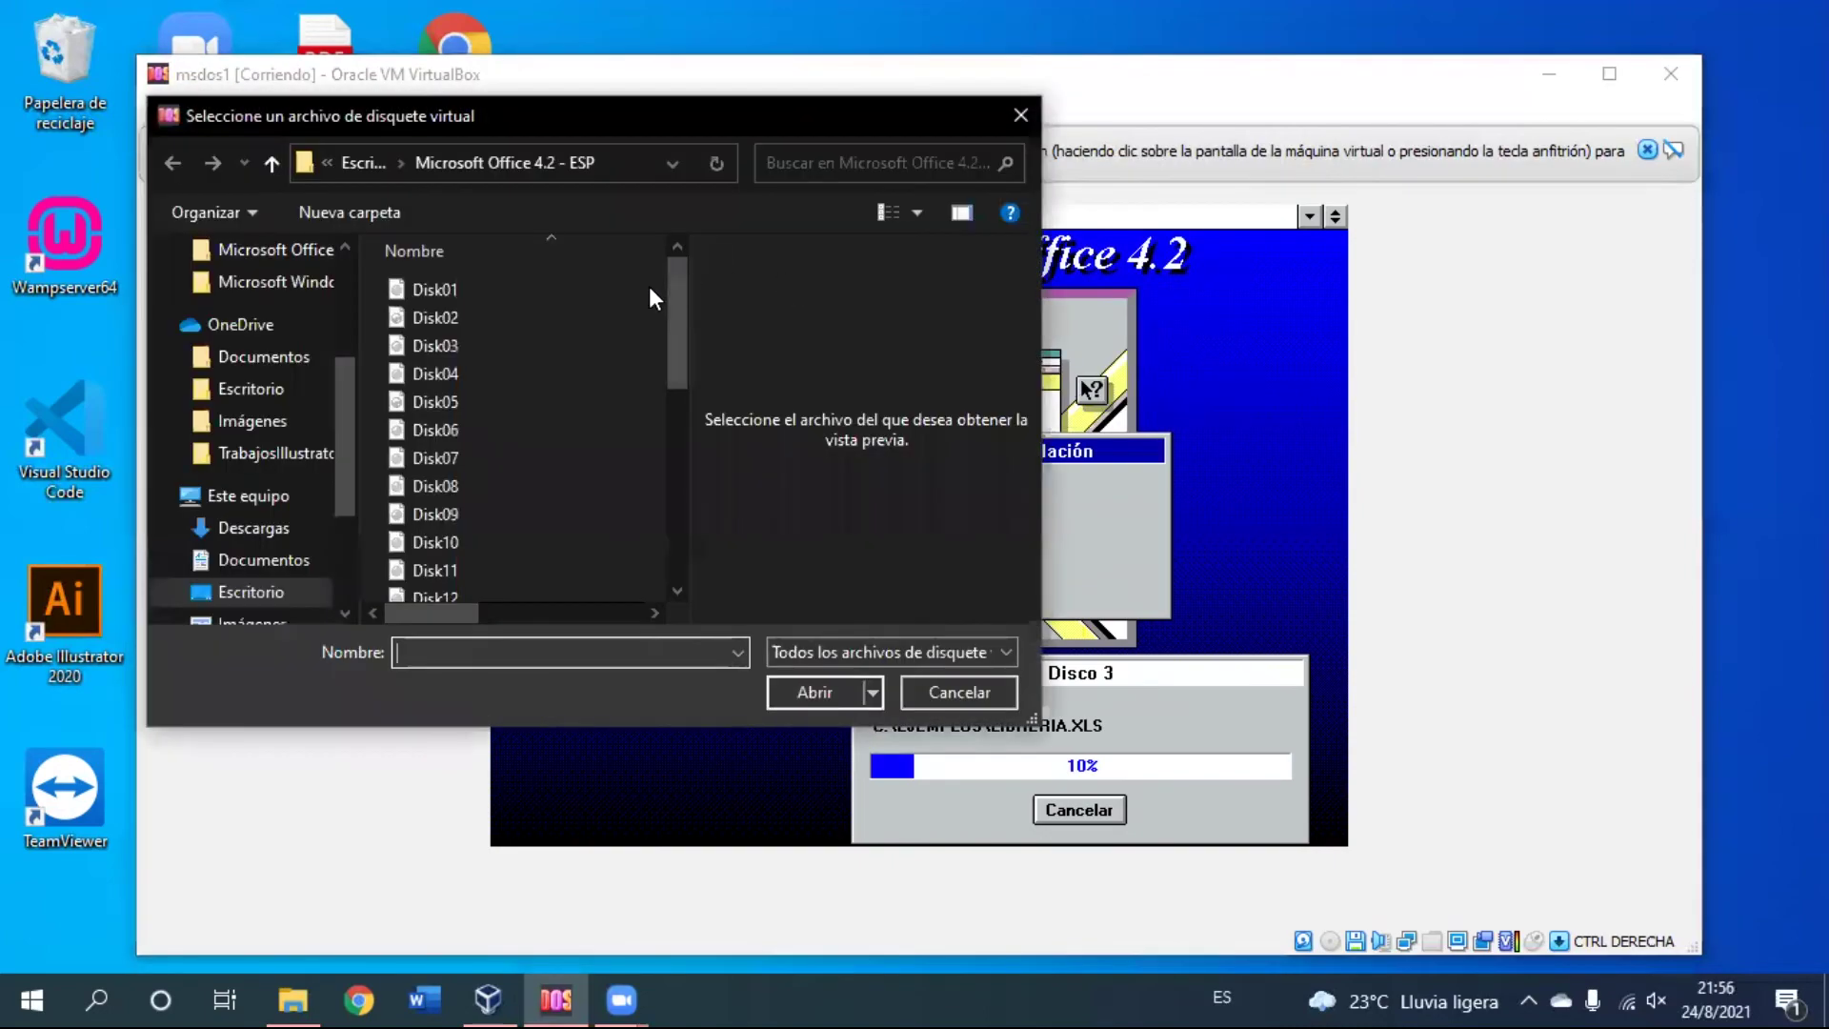
pyautogui.click(555, 346)
pyautogui.click(801, 692)
pyautogui.click(815, 610)
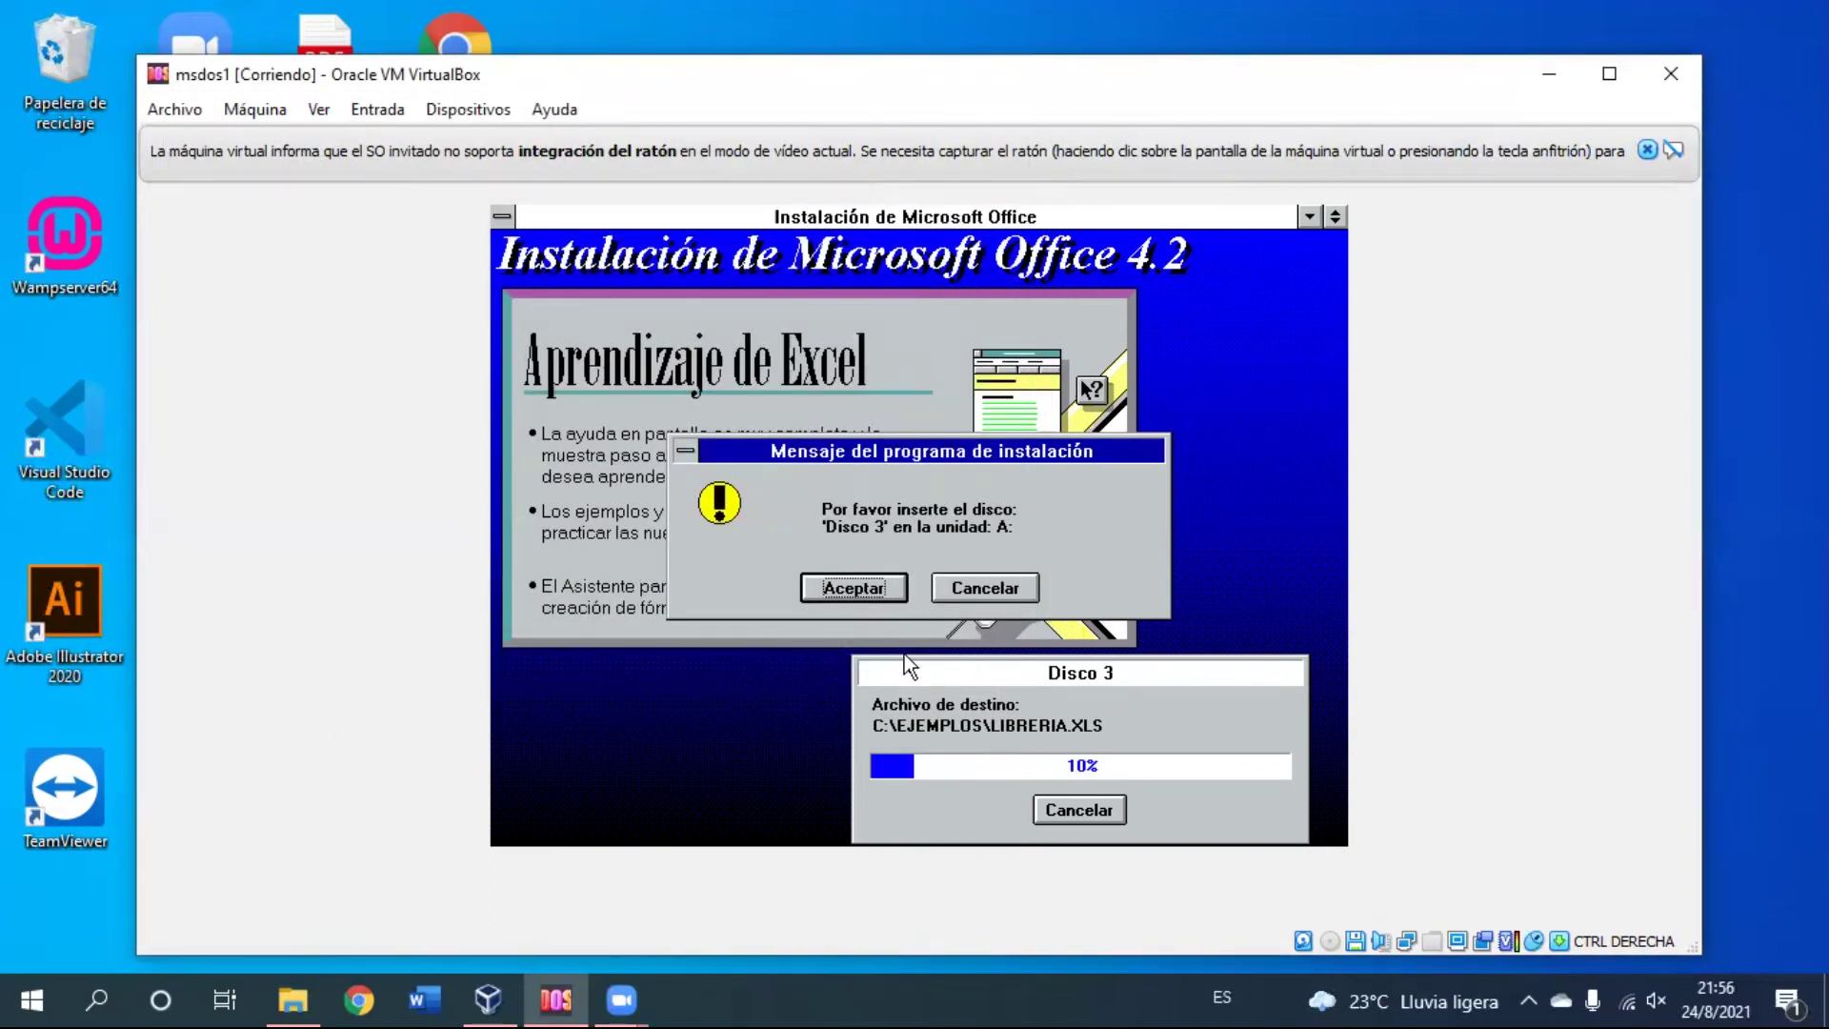
pyautogui.click(878, 584)
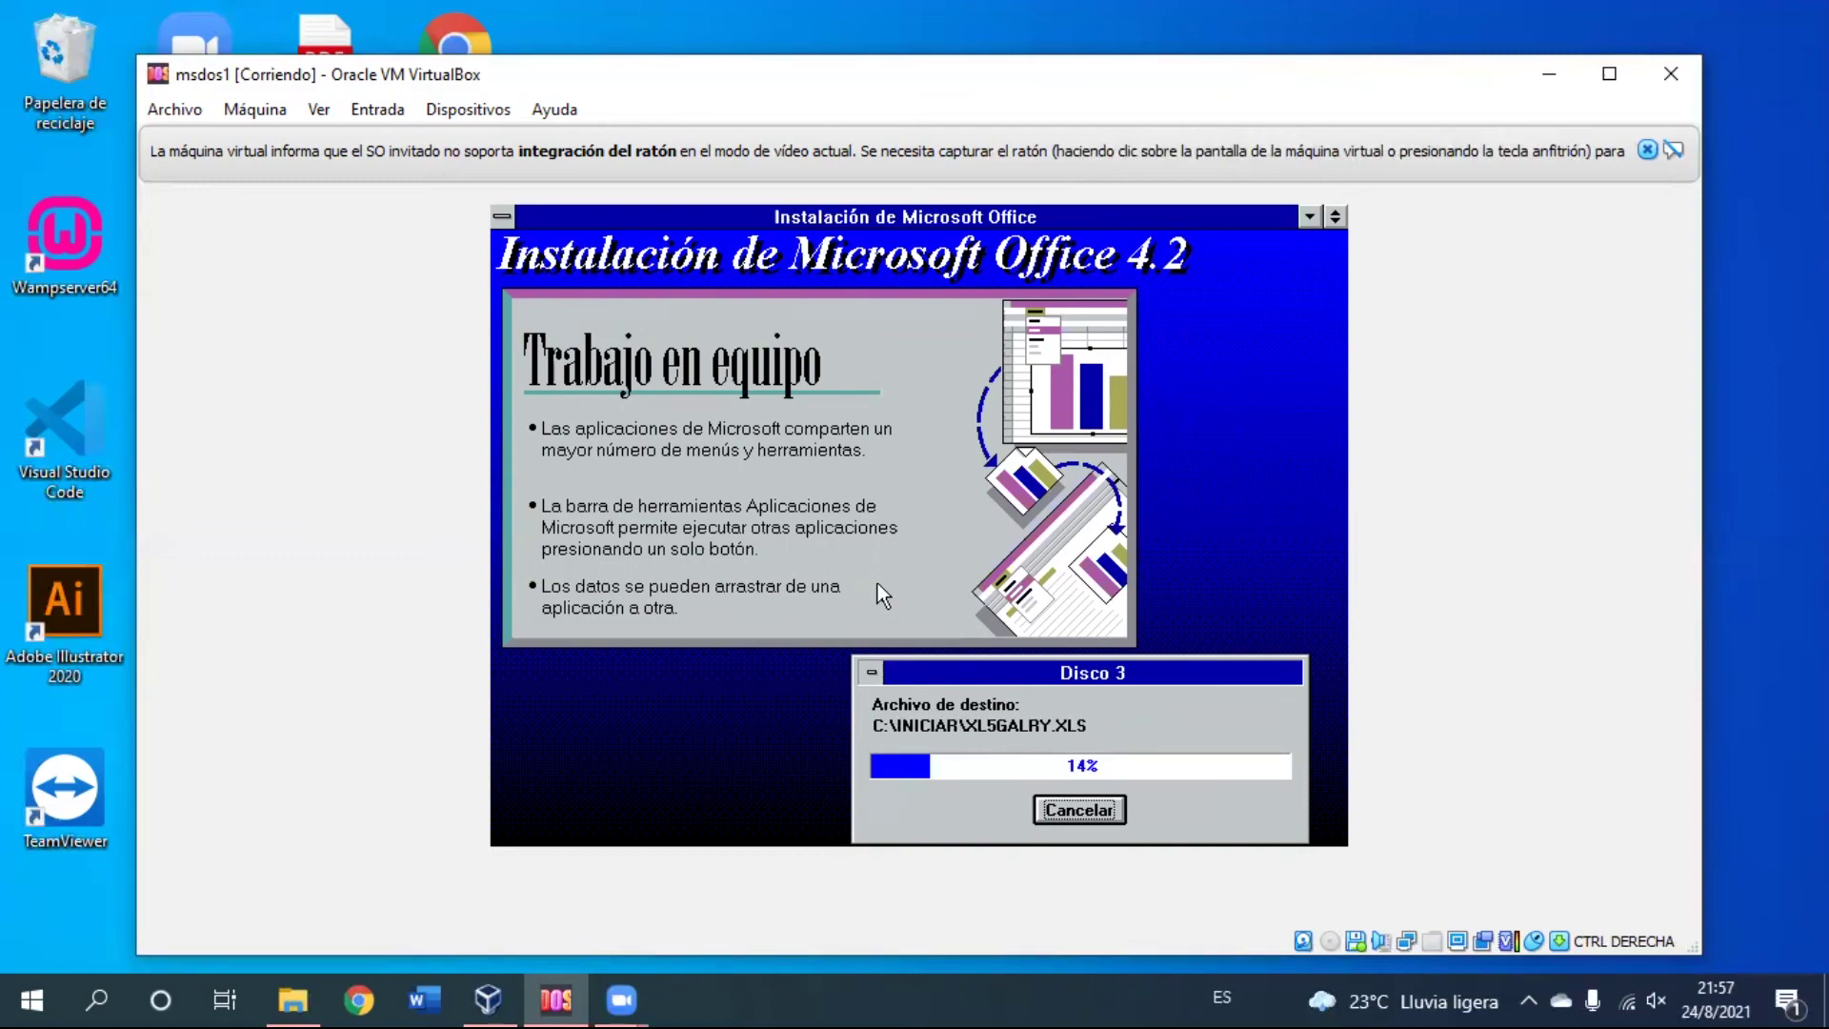
# Step: Load the Disk04 floppy image into the virtual floppy drive and continue the Office installation
pyautogui.click(468, 109)
pyautogui.doubleClick(523, 368)
pyautogui.click(896, 214)
pyautogui.click(815, 598)
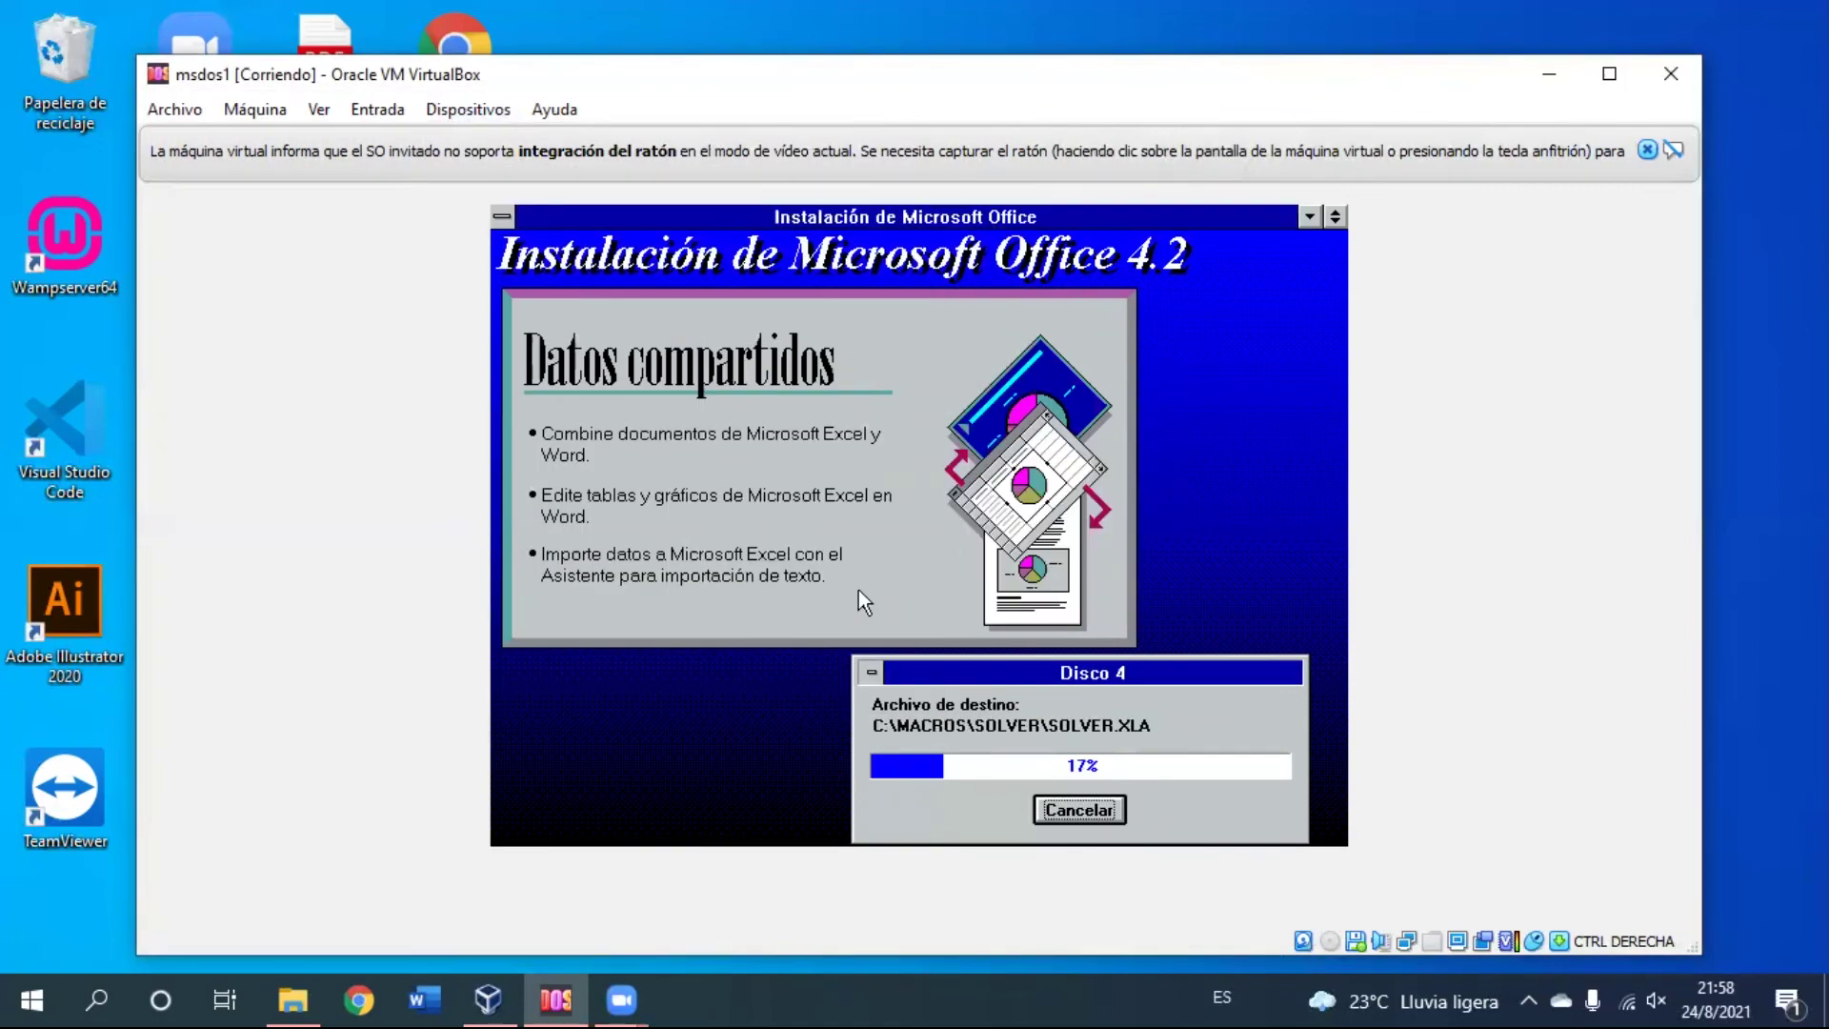
# Step: Release the mouse from the guest, swap the floppy to the Disk05 image and continue the installation
pyautogui.press('Control_R')
pyautogui.click(467, 109)
pyautogui.doubleClick(581, 390)
pyautogui.click(694, 448)
pyautogui.click(852, 583)
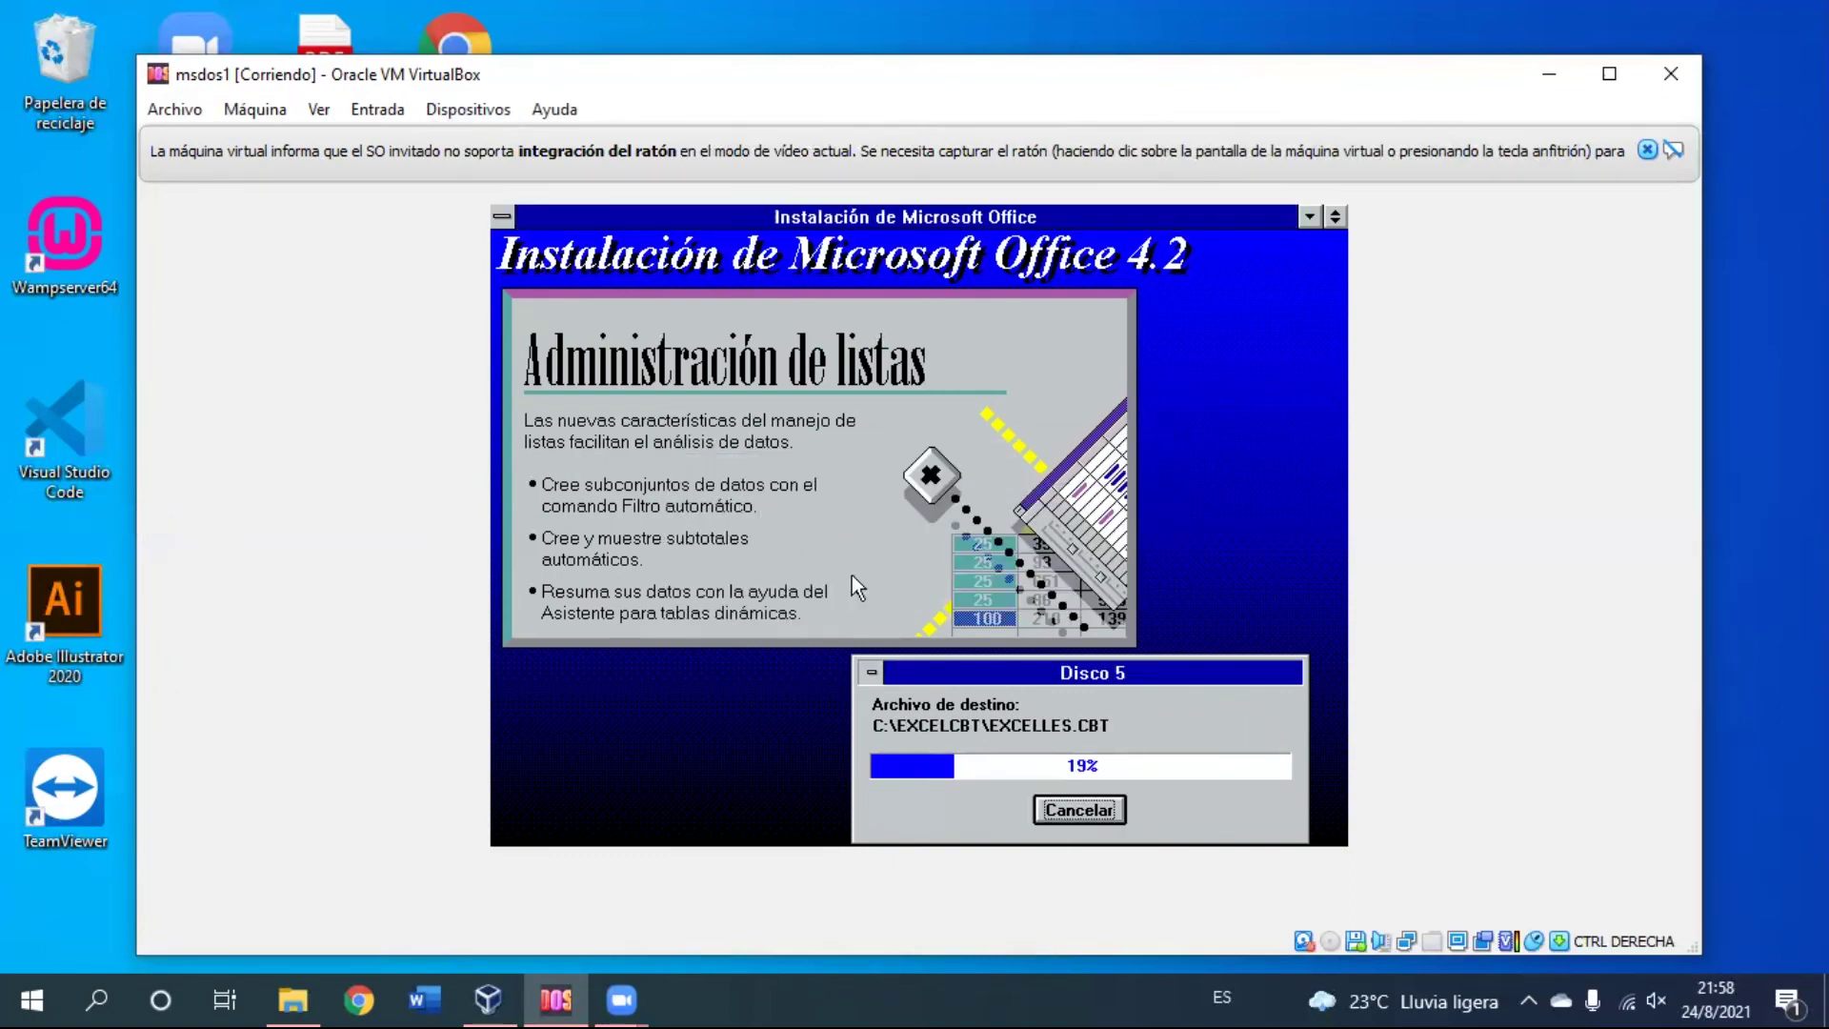
# Step: Swap the virtual floppy to the Disk06 image and accept the installer's request for disk 6
pyautogui.press('Control_R')
pyautogui.click(468, 108)
pyautogui.click(692, 480)
pyautogui.click(815, 691)
pyautogui.click(844, 582)
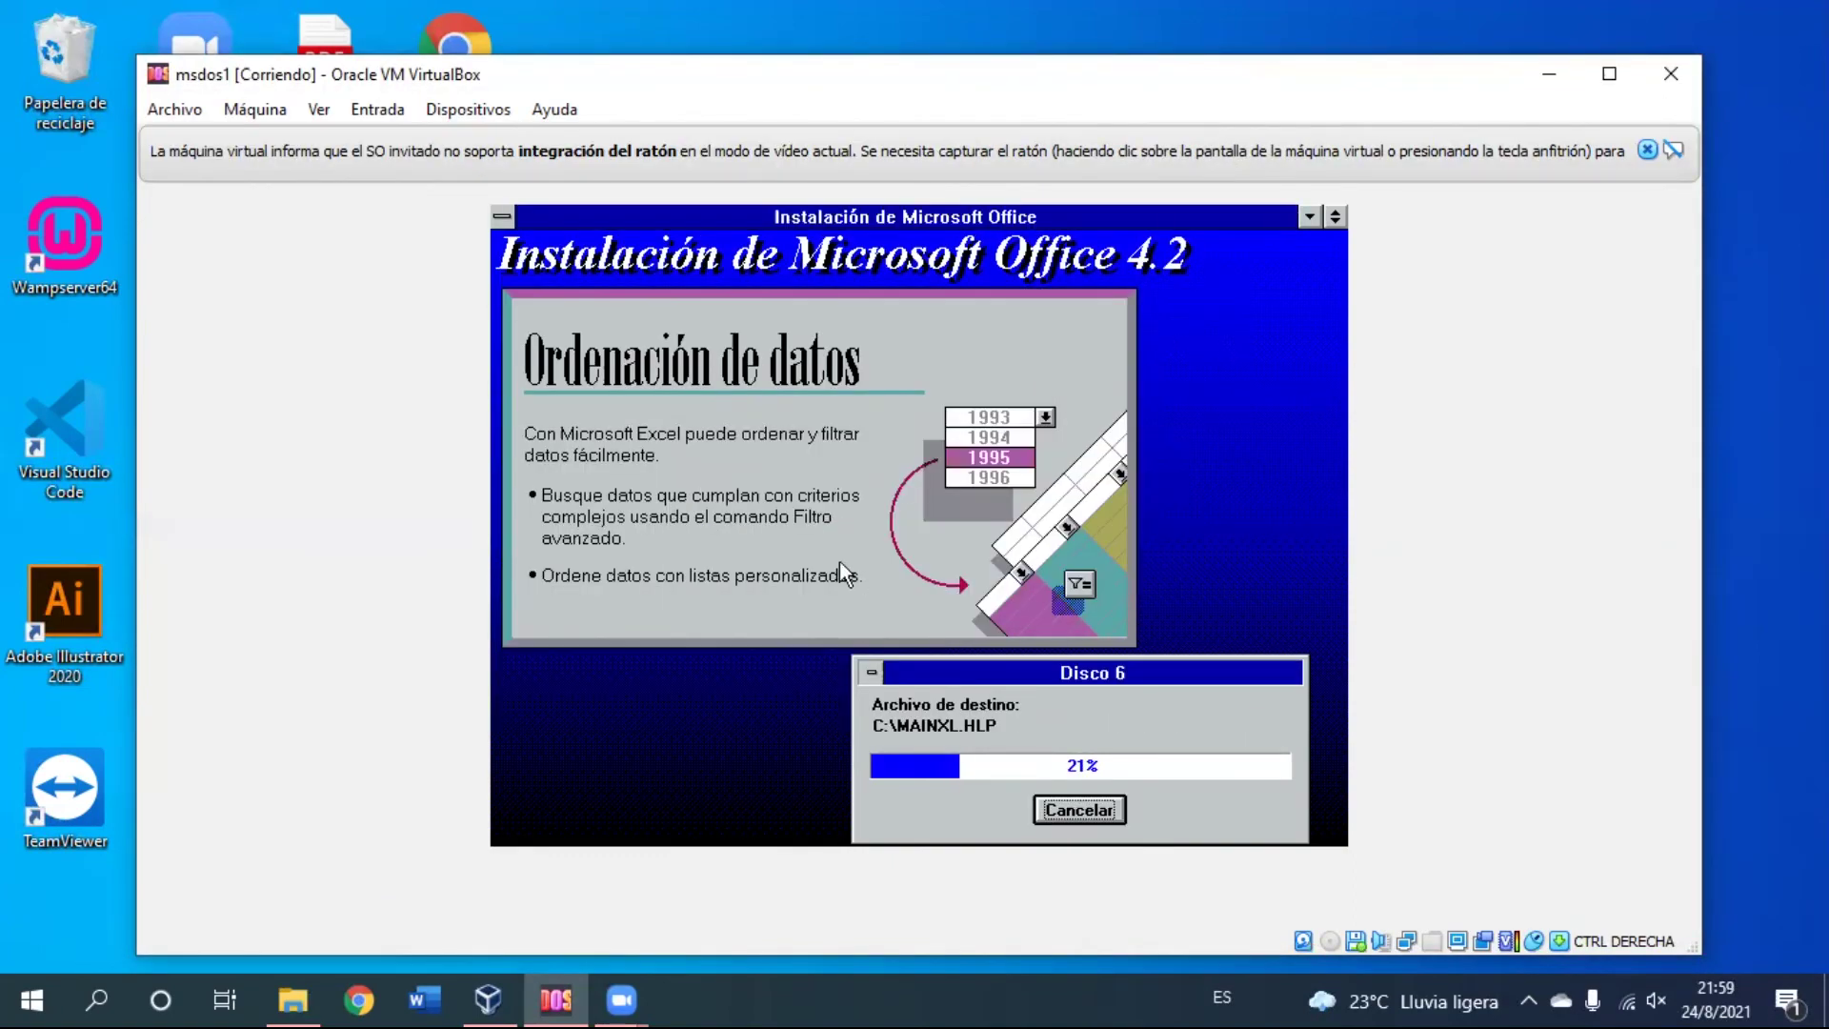
# Step: Swap the virtual floppy to the Disk07 image and accept the installer's request for disk 7
pyautogui.press('Control_R')
pyautogui.click(468, 108)
pyautogui.click(691, 480)
pyautogui.click(815, 692)
pyautogui.click(829, 589)
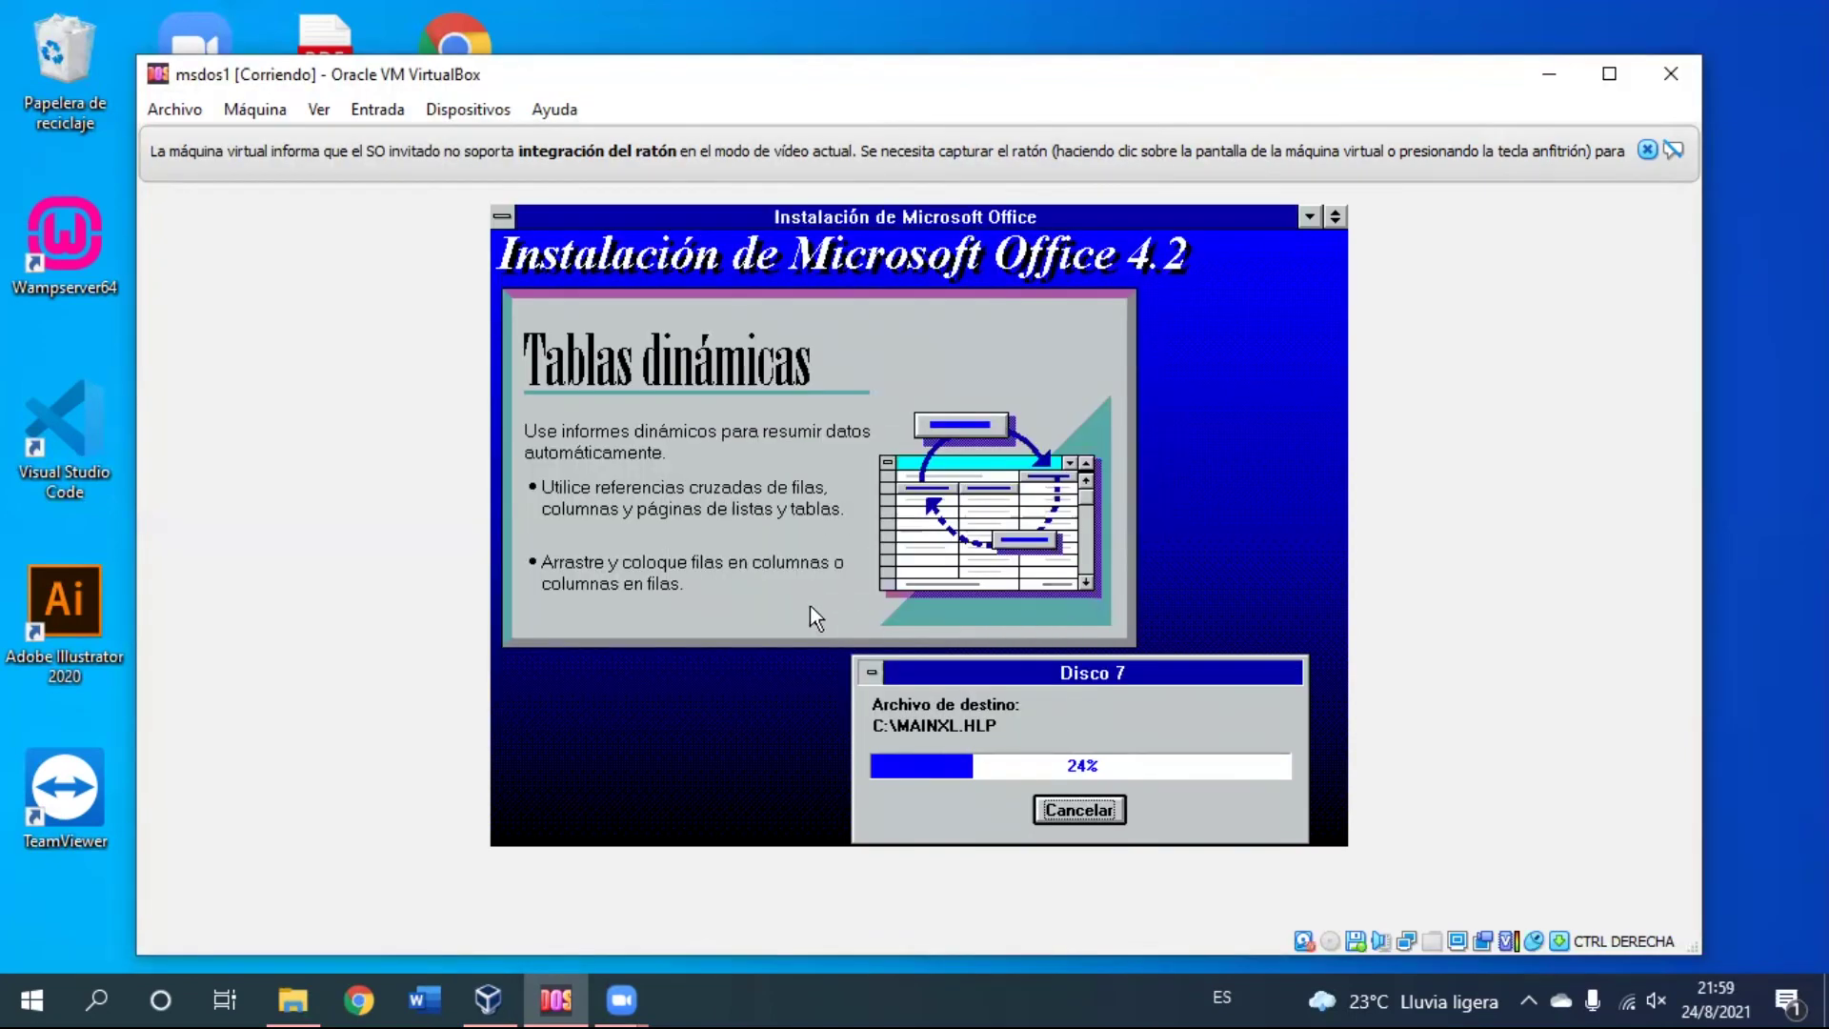
# Step: Swap the virtual floppy to the Disk08 image and accept the installer's request for disk 8
pyautogui.press('Control_R')
pyautogui.click(468, 109)
pyautogui.click(691, 480)
pyautogui.click(573, 472)
pyautogui.click(815, 692)
pyautogui.click(839, 583)
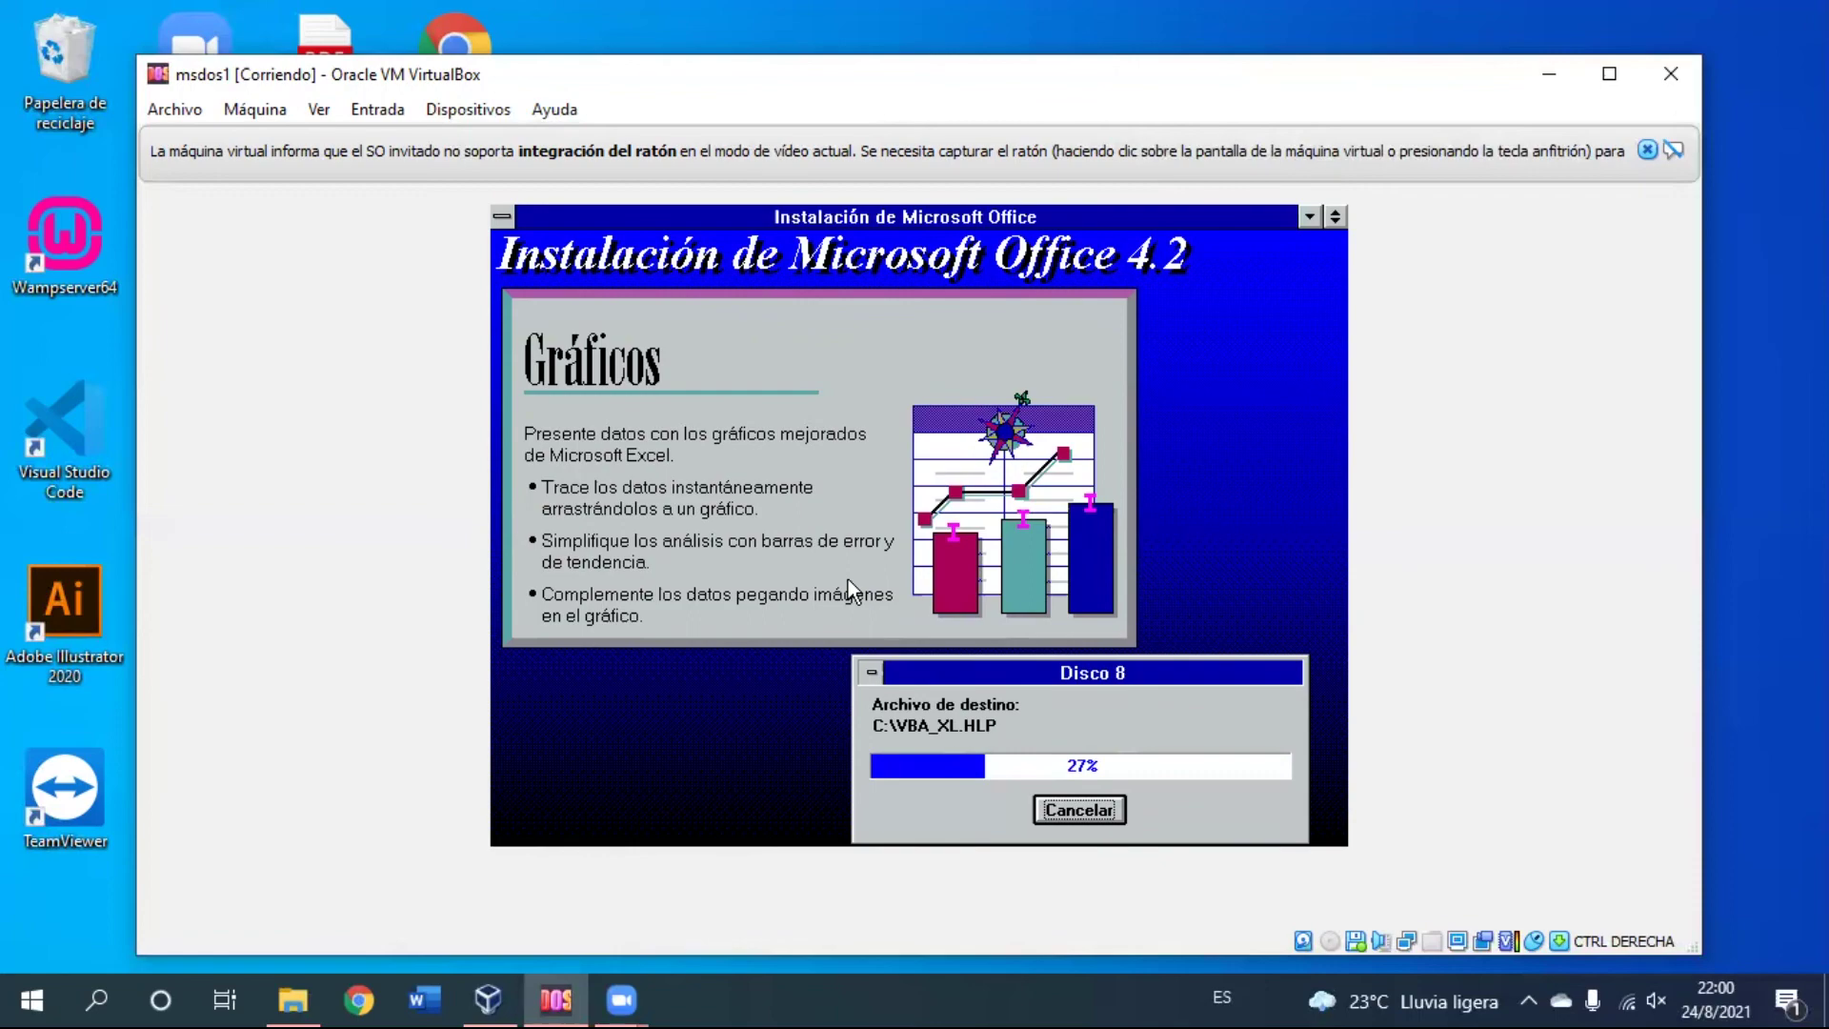
# Step: Swap the virtual floppy to the Disk09 image and accept the installer's request for disk 9
pyautogui.press('Control_R')
pyautogui.click(467, 108)
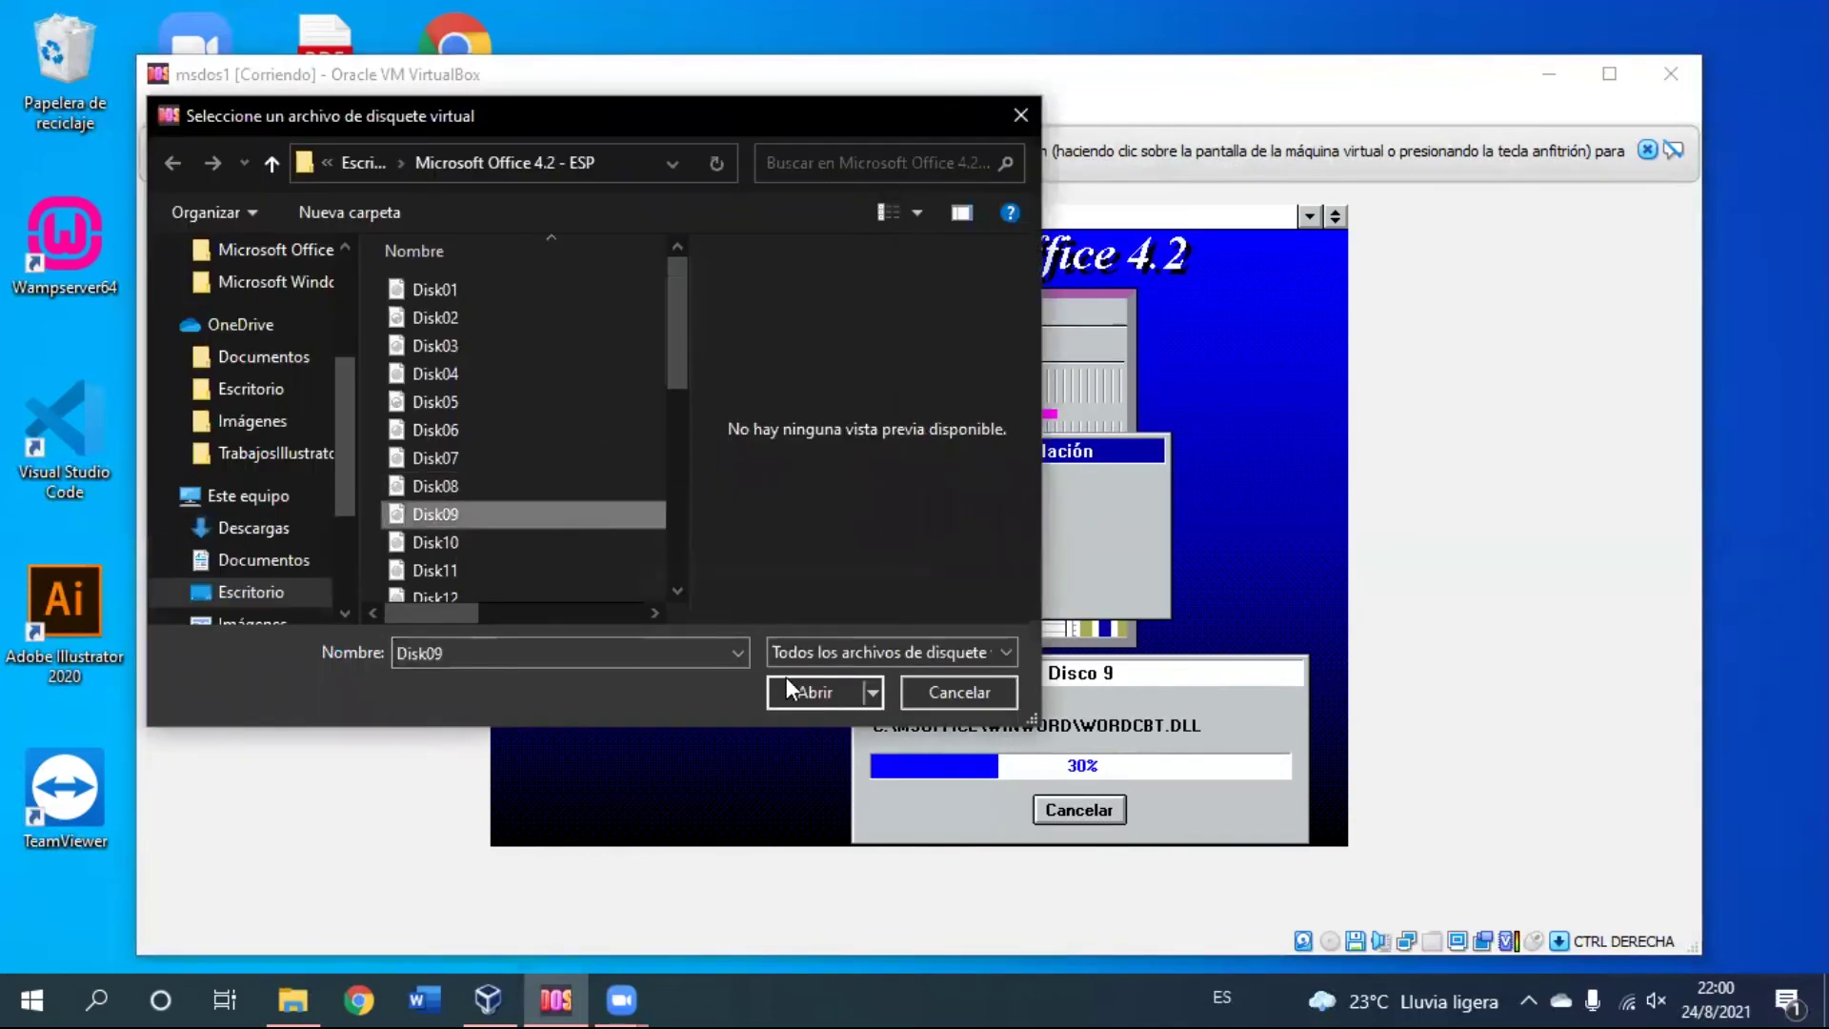
pyautogui.click(816, 695)
pyautogui.press('Return')
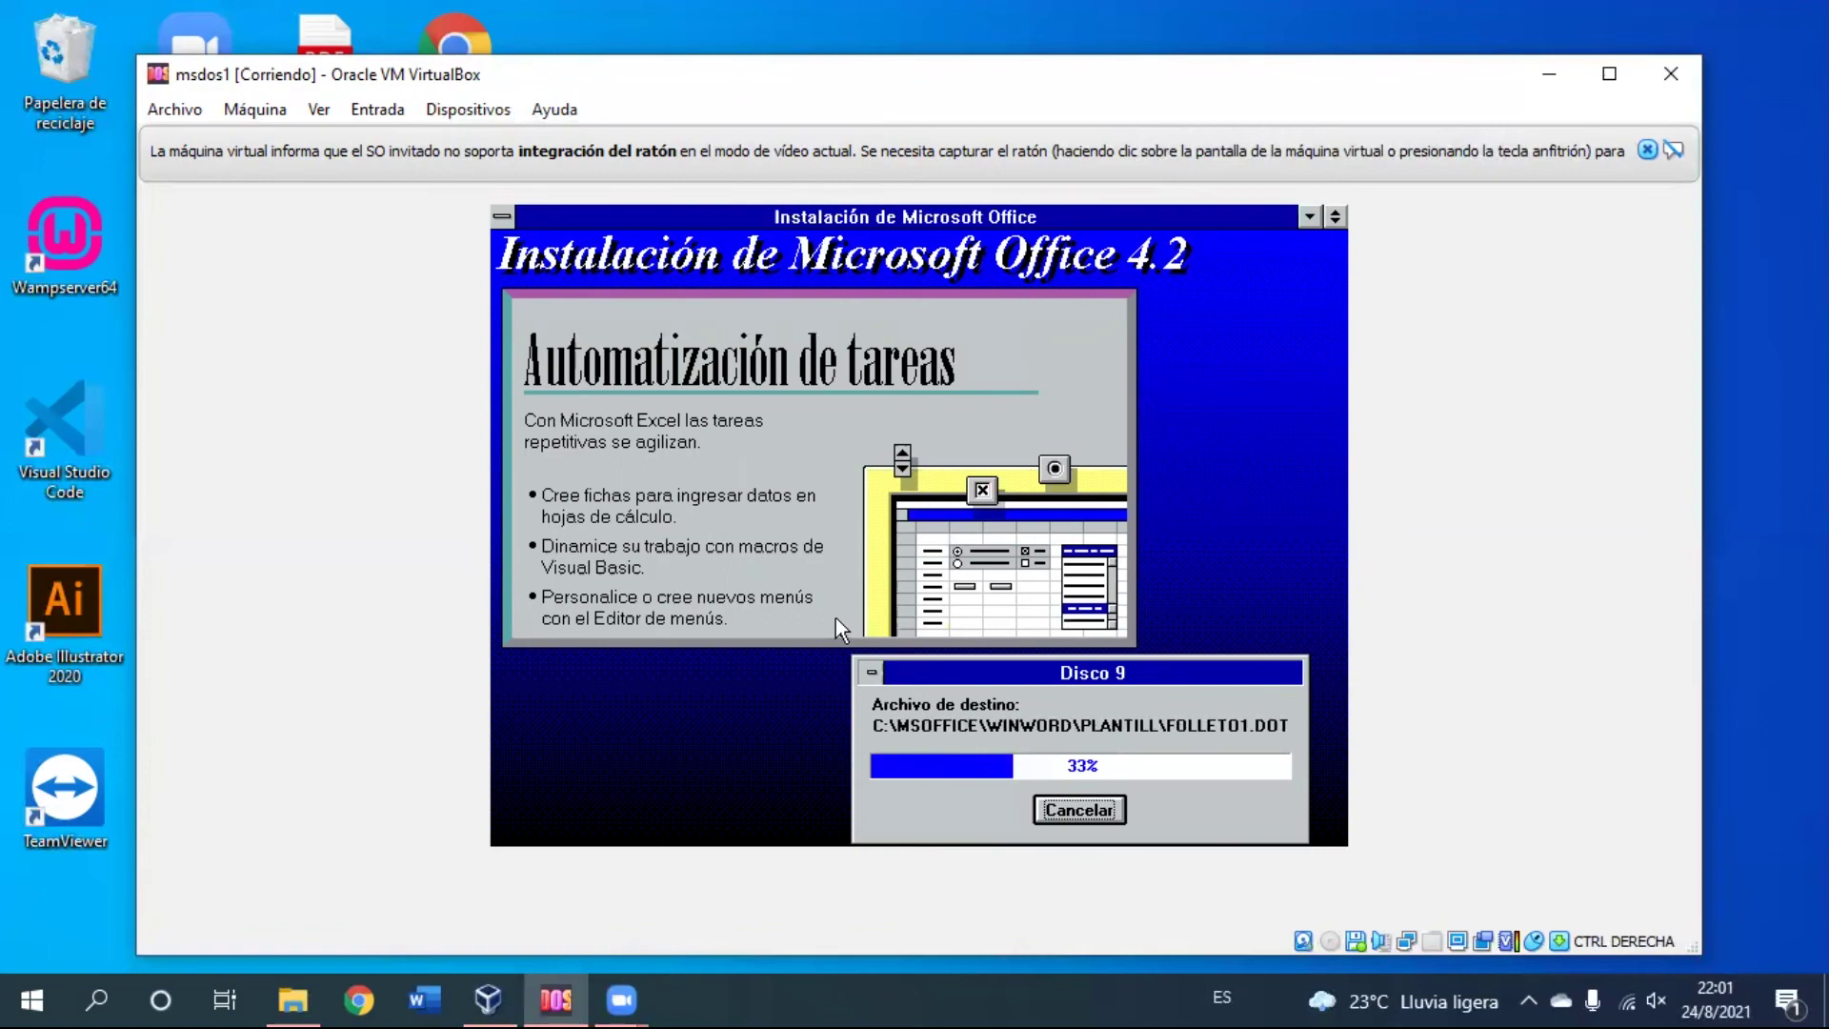
# Step: Swap the virtual floppy to the Disk10 image and accept the installer's request for disk 10
pyautogui.press('Control_R')
pyautogui.click(468, 109)
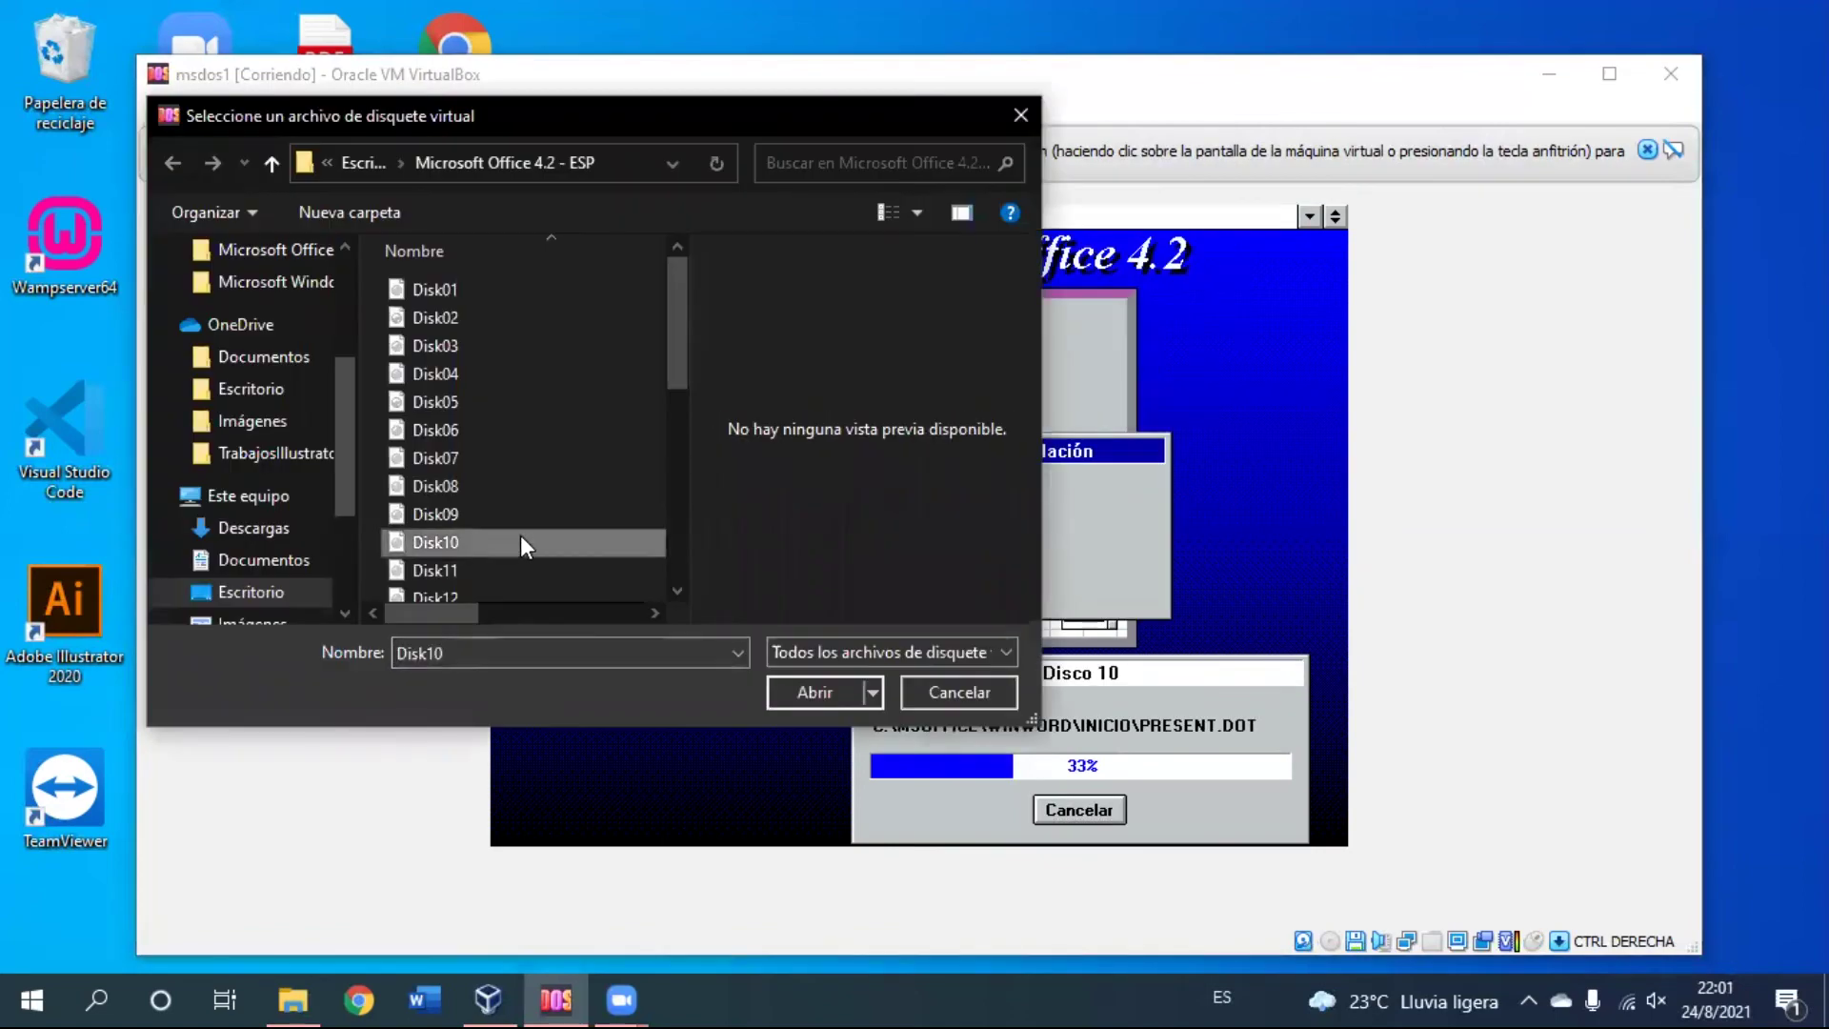
pyautogui.doubleClick(520, 535)
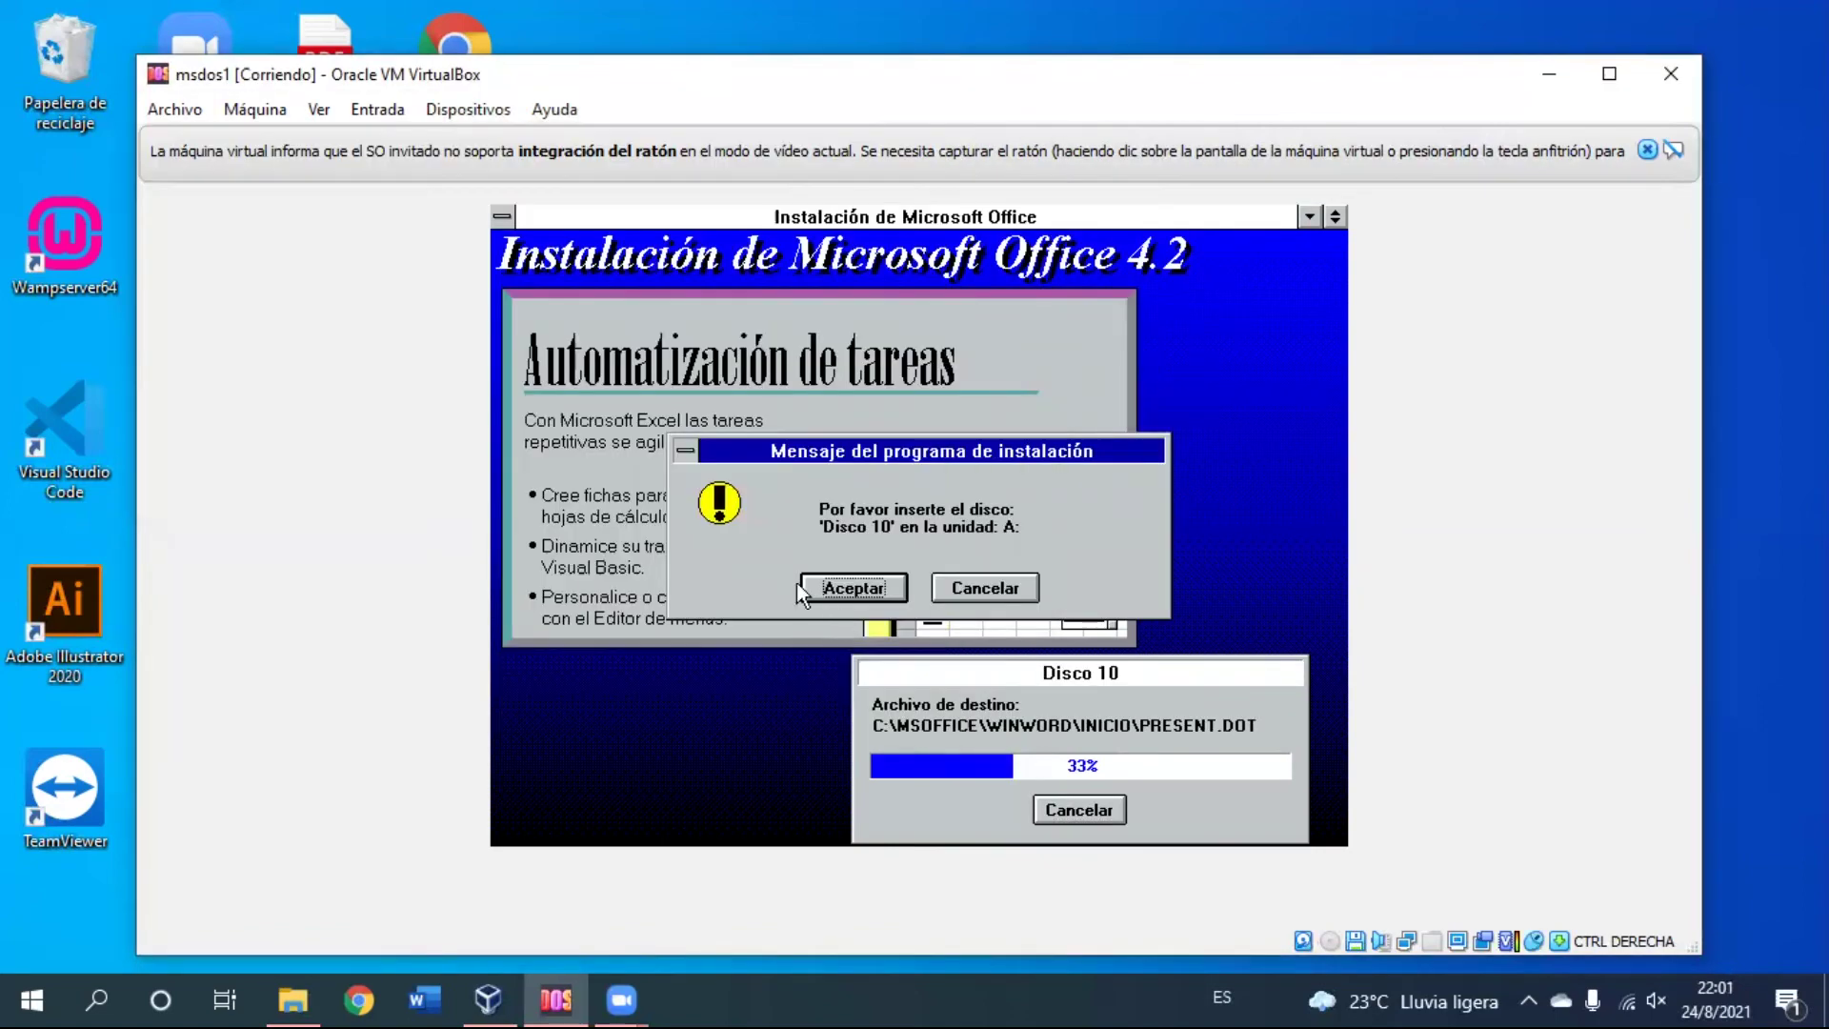
pyautogui.click(812, 585)
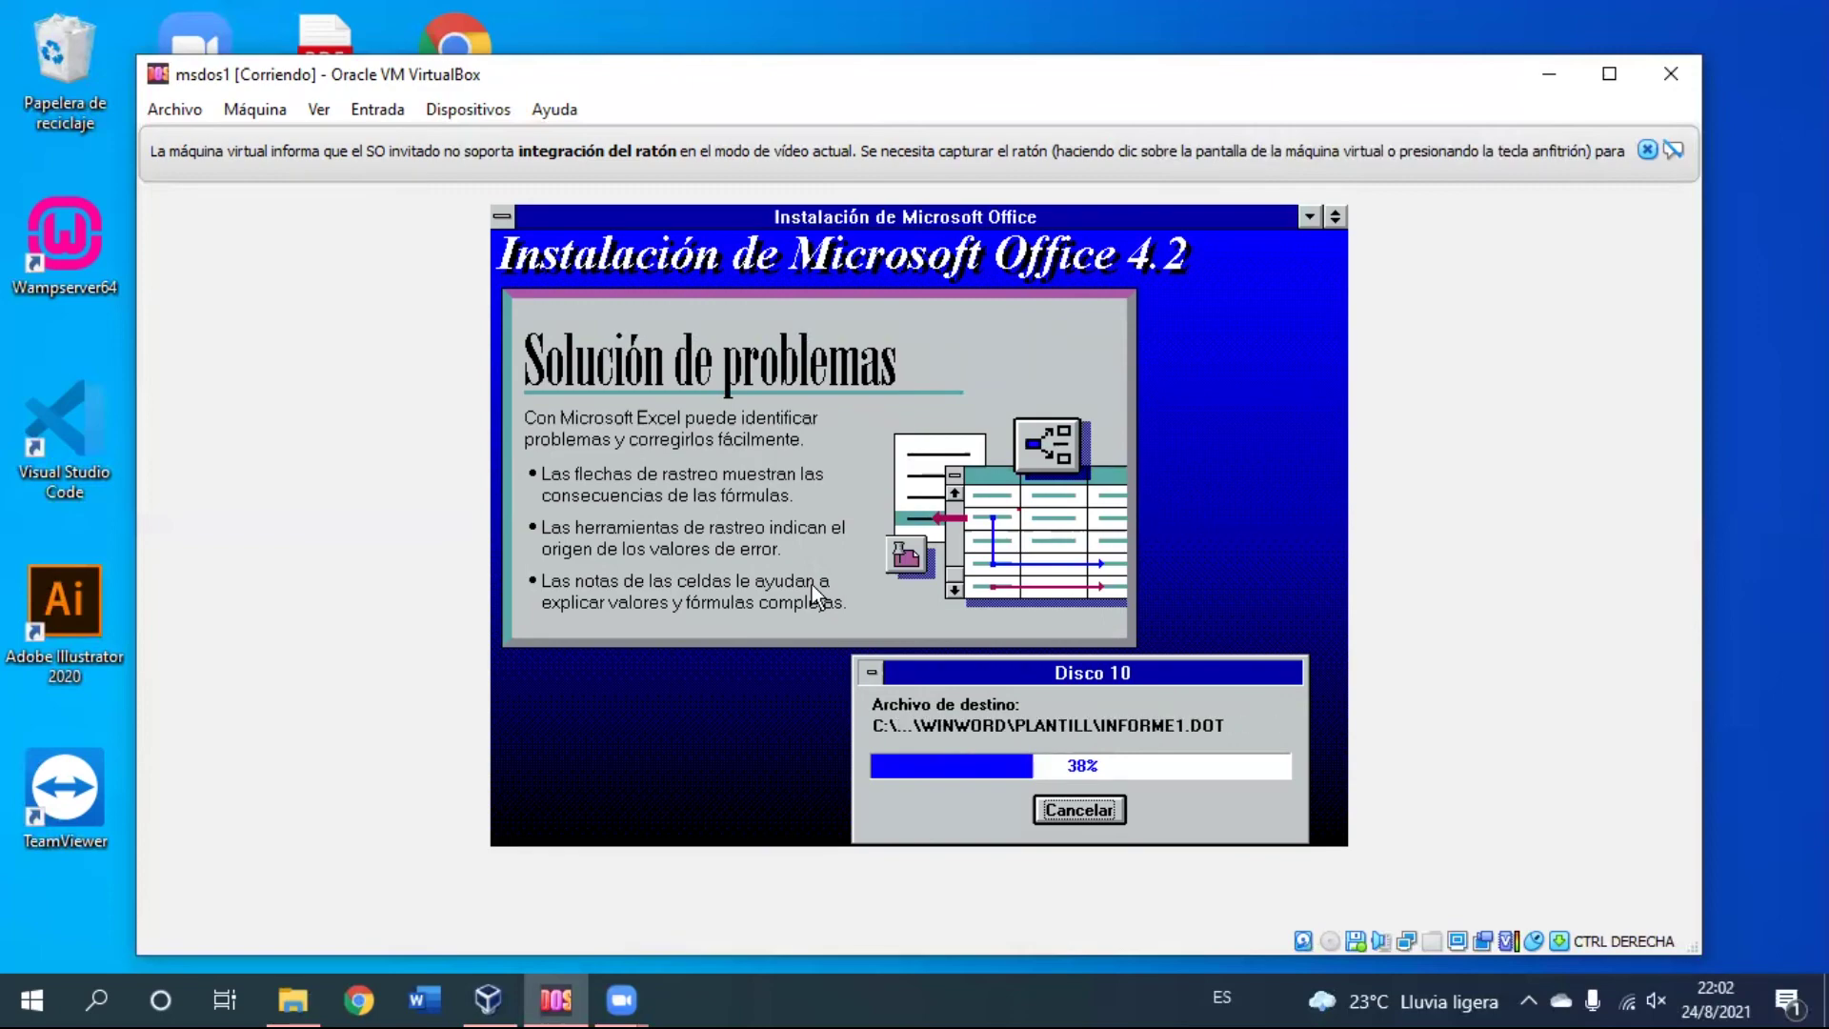
# Step: Swap the virtual floppy to the Disk11 image and accept the installer's request for disk 11
pyautogui.press('Control_R')
pyautogui.click(468, 109)
pyautogui.doubleClick(541, 564)
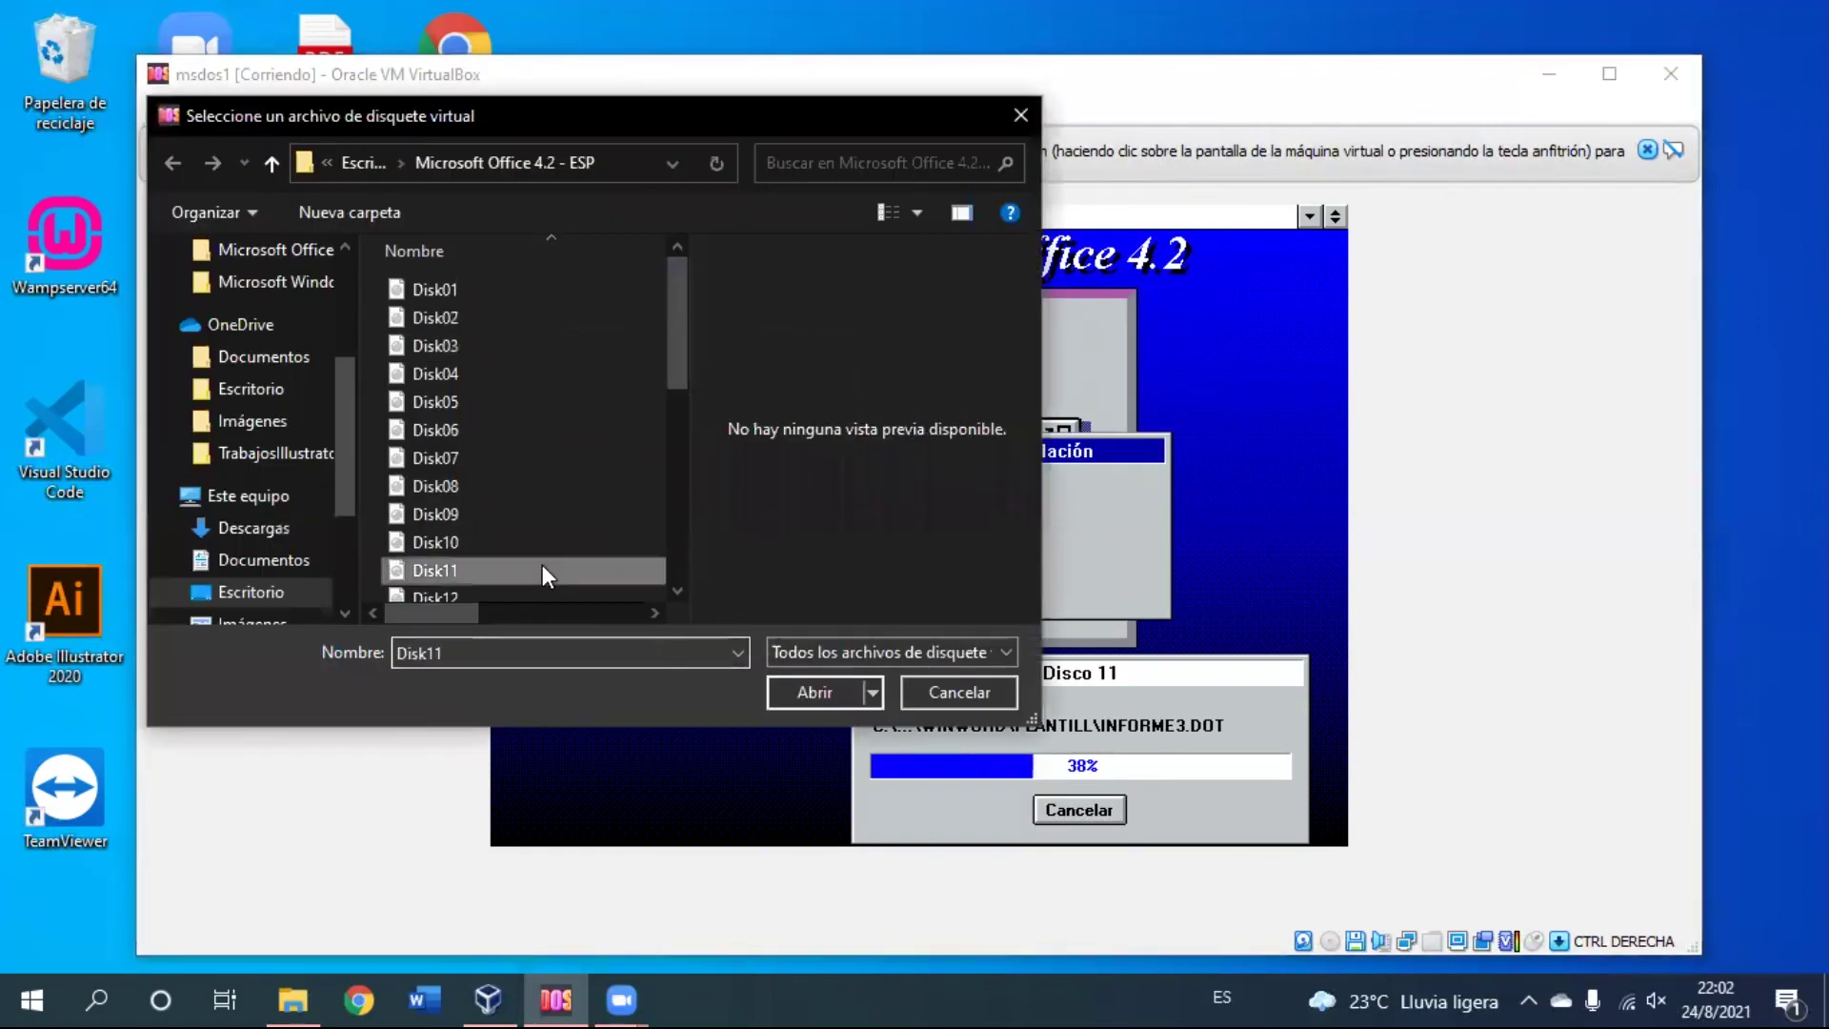
pyautogui.click(819, 583)
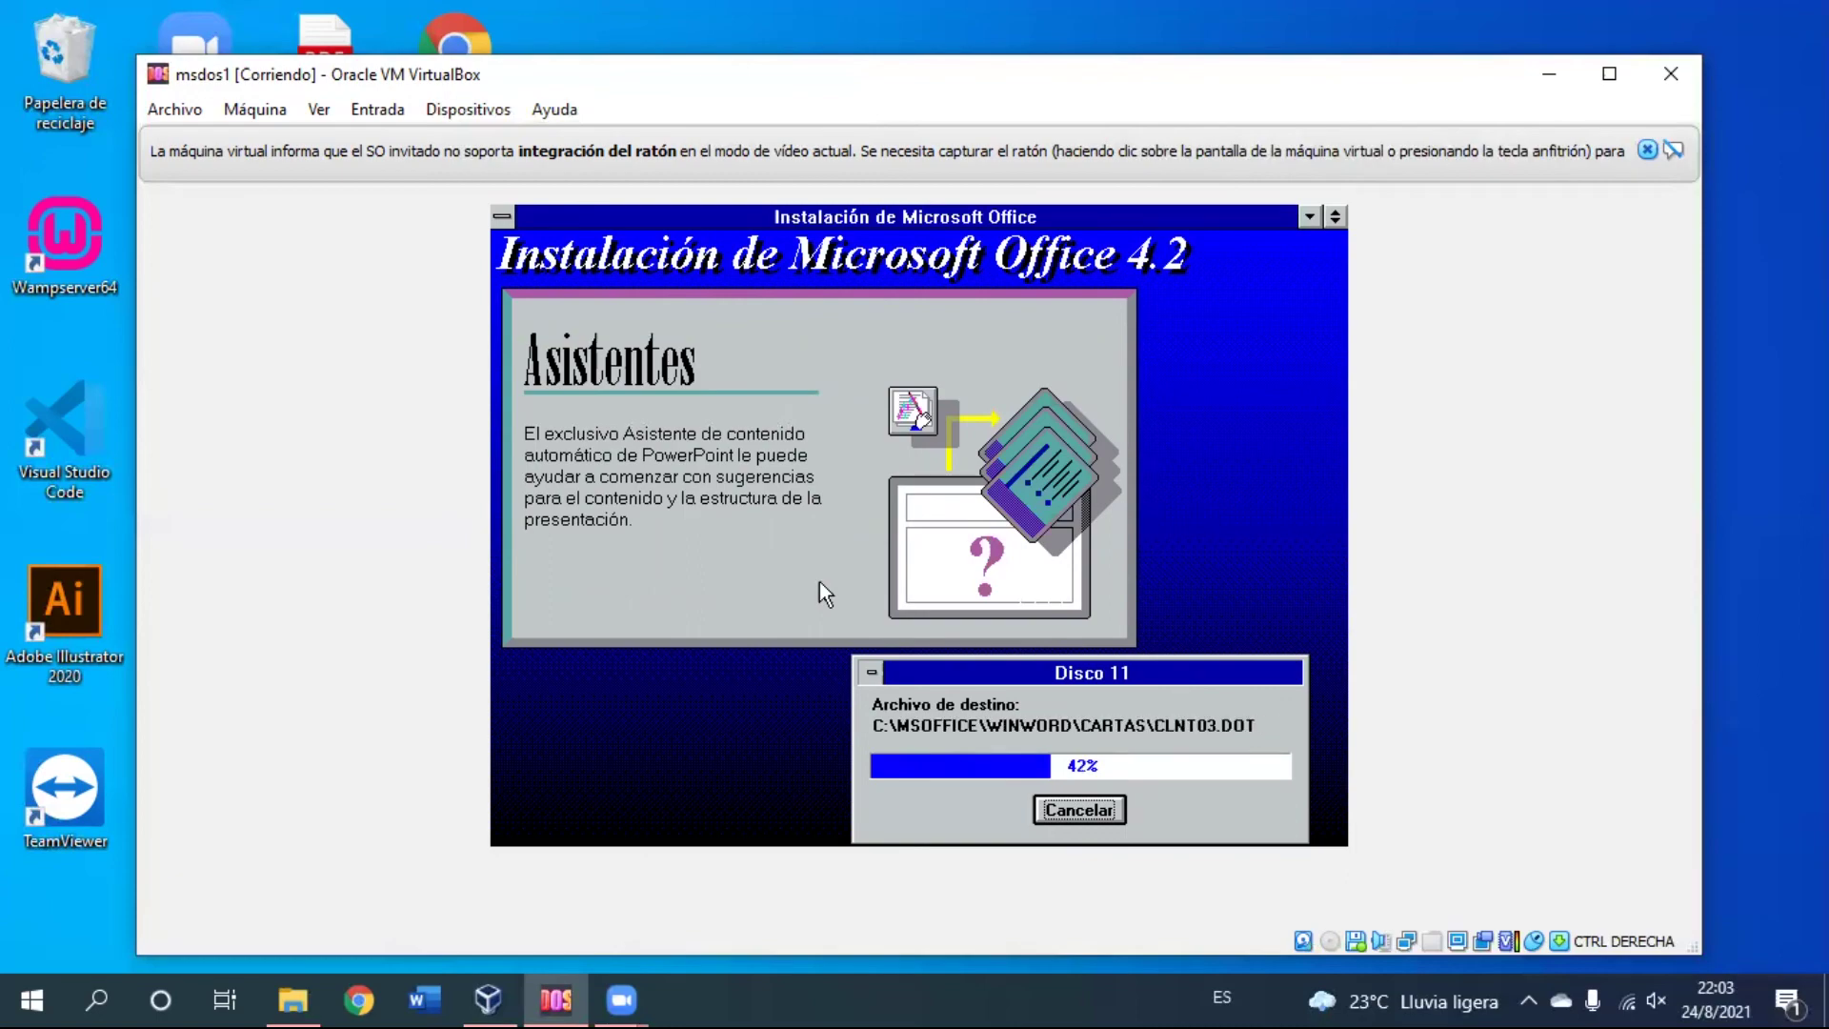
# Step: Swap the virtual floppy to the Disk12 image and accept the installer's request for disk 12
pyautogui.press('Control_R')
pyautogui.click(468, 109)
pyautogui.click(667, 167)
pyautogui.doubleClick(619, 596)
pyautogui.click(810, 590)
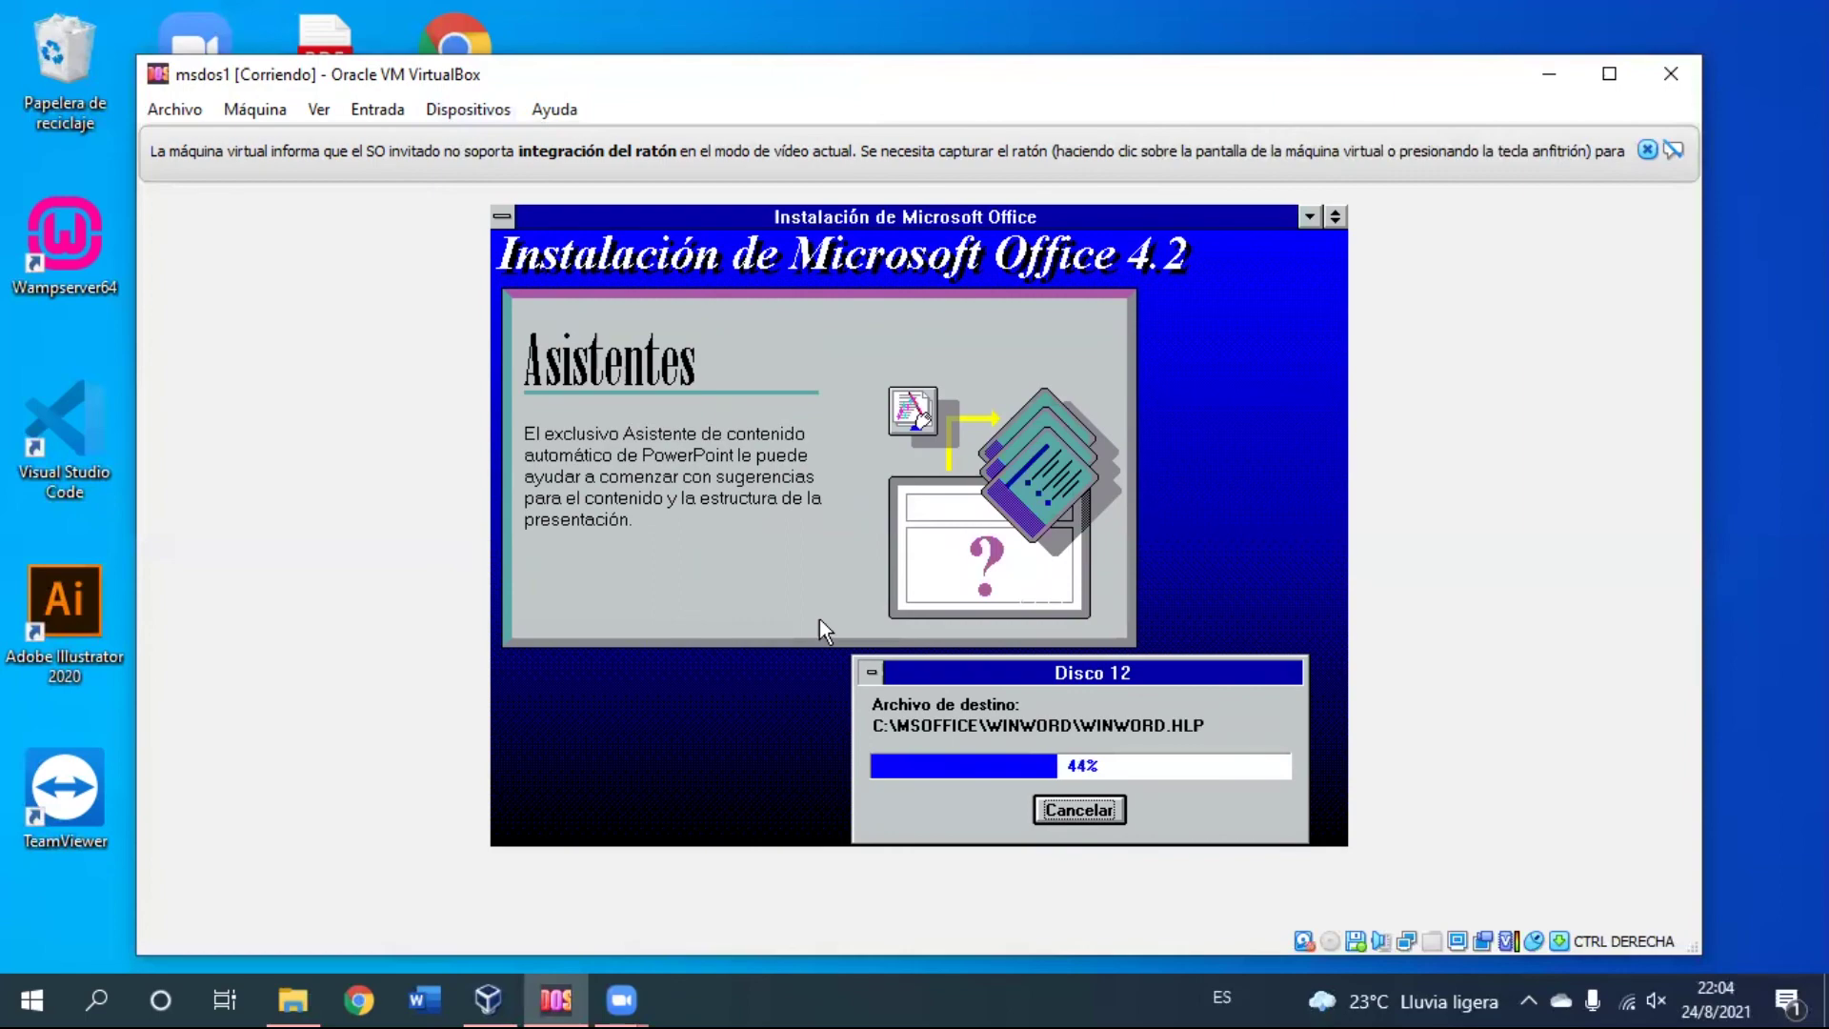
# Step: Swap the virtual floppy to the Disk13 image and accept the installer's request for disk 13
pyautogui.press('Control_R')
pyautogui.click(468, 109)
pyautogui.moveTo(553, 167)
pyautogui.click(1048, 204)
pyautogui.doubleClick(511, 381)
pyautogui.click(816, 591)
# Step: Swap the virtual floppy to the Disk14 image and accept the installer's request for disk 14
pyautogui.press('Control_R')
pyautogui.click(468, 109)
pyautogui.moveTo(675, 176)
pyautogui.click(1015, 204)
pyautogui.doubleClick(563, 453)
pyautogui.click(816, 591)
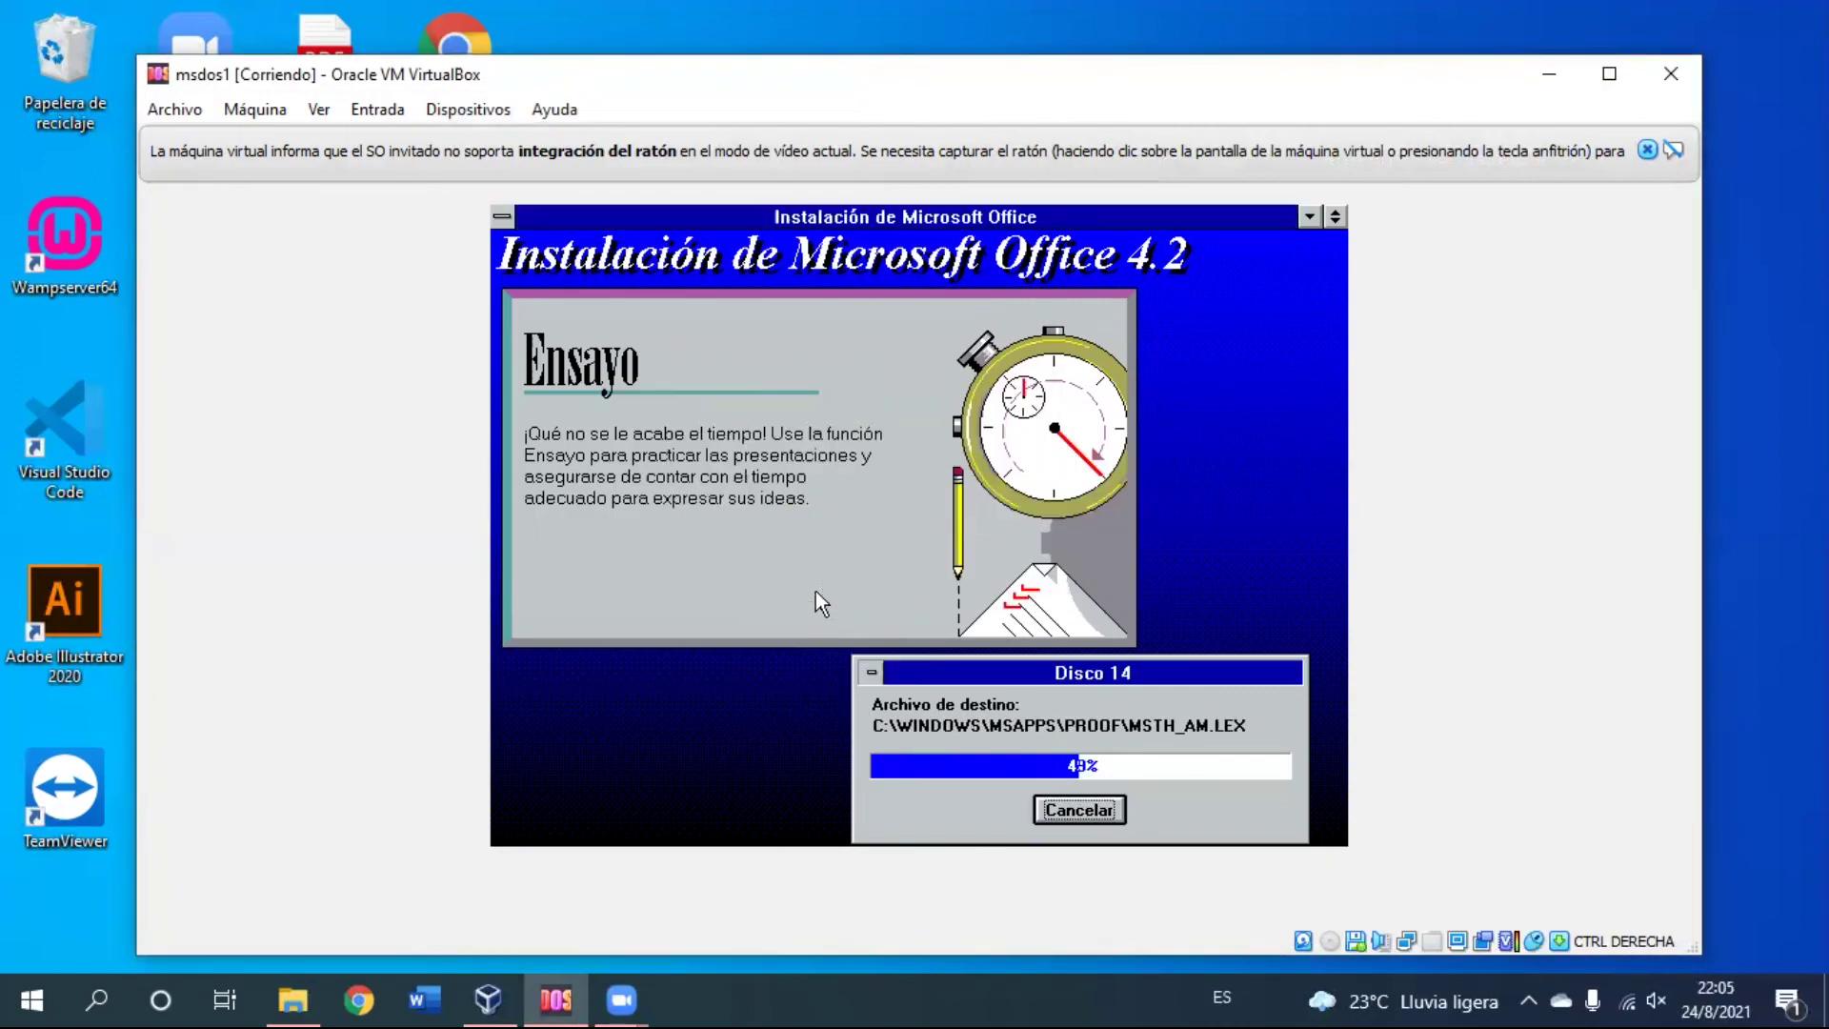
# Step: Insert the Disk15 and Disk16 floppy images one after the other, continuing the Office installation after each
pyautogui.press('Control_R')
pyautogui.click(467, 108)
pyautogui.moveTo(571, 171)
pyautogui.click(1014, 204)
pyautogui.doubleClick(539, 390)
pyautogui.click(816, 590)
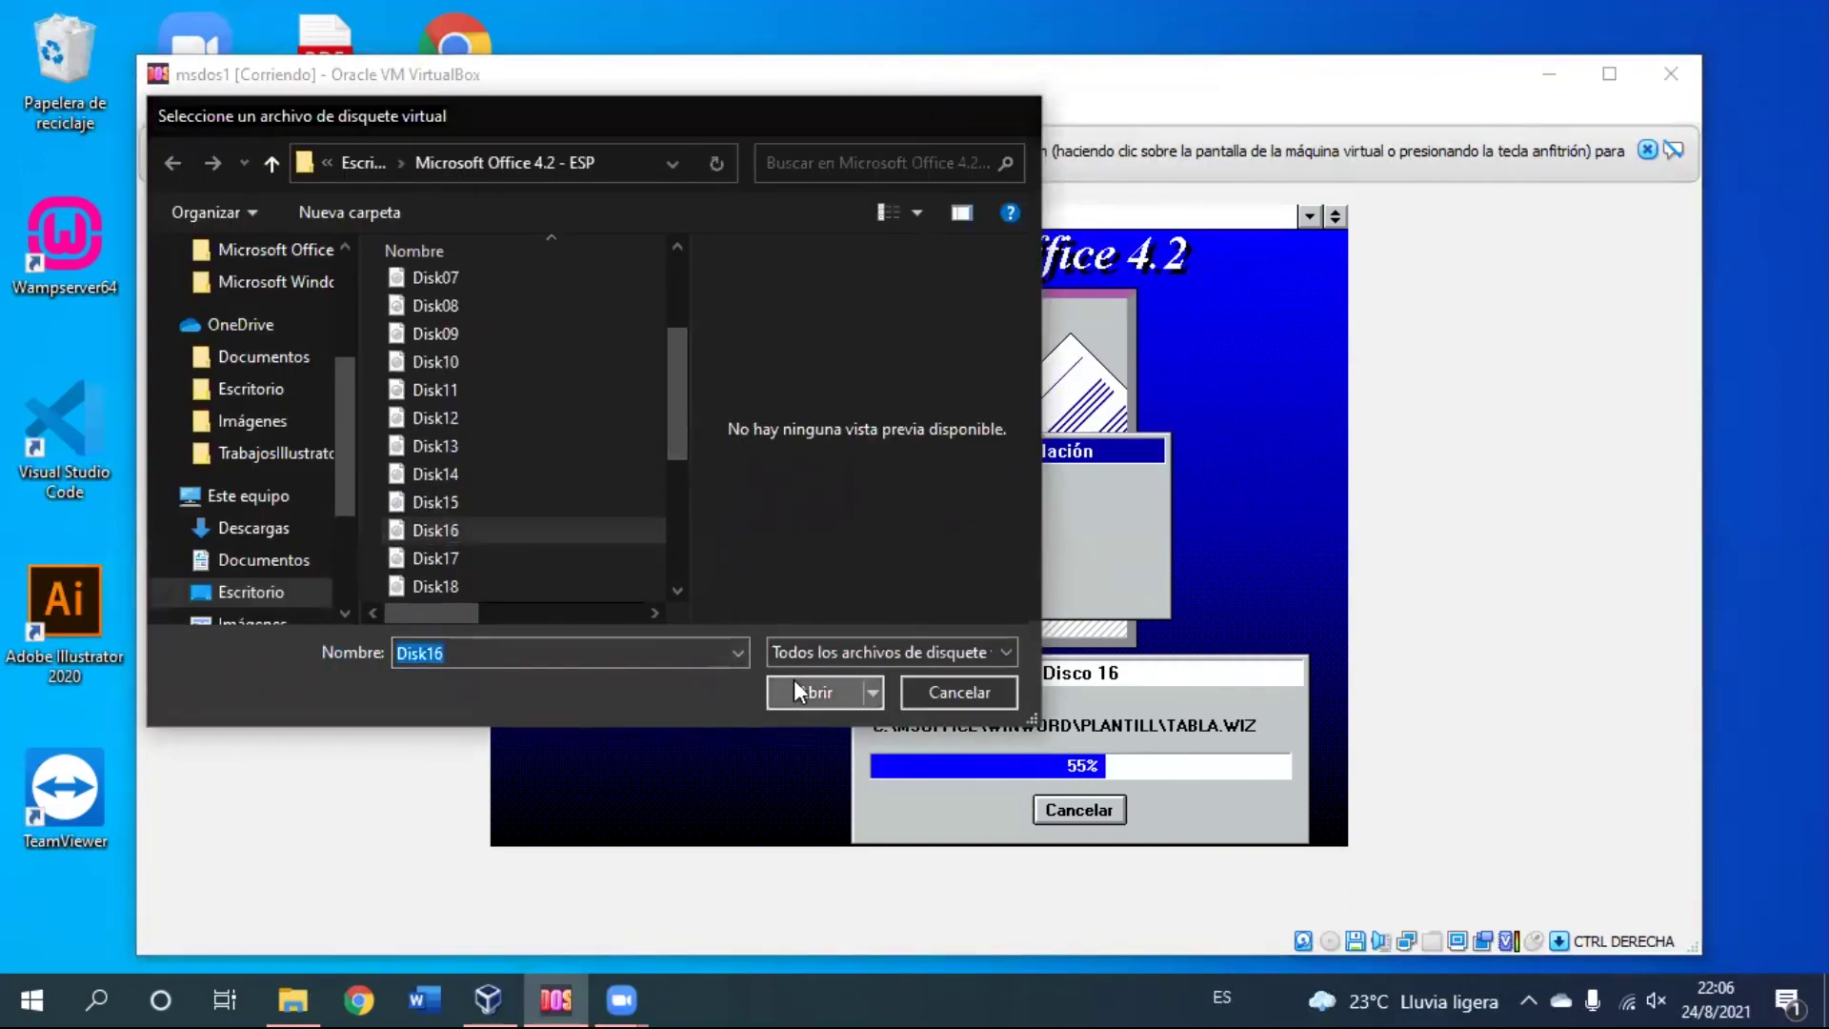
pyautogui.click(819, 684)
pyautogui.click(802, 591)
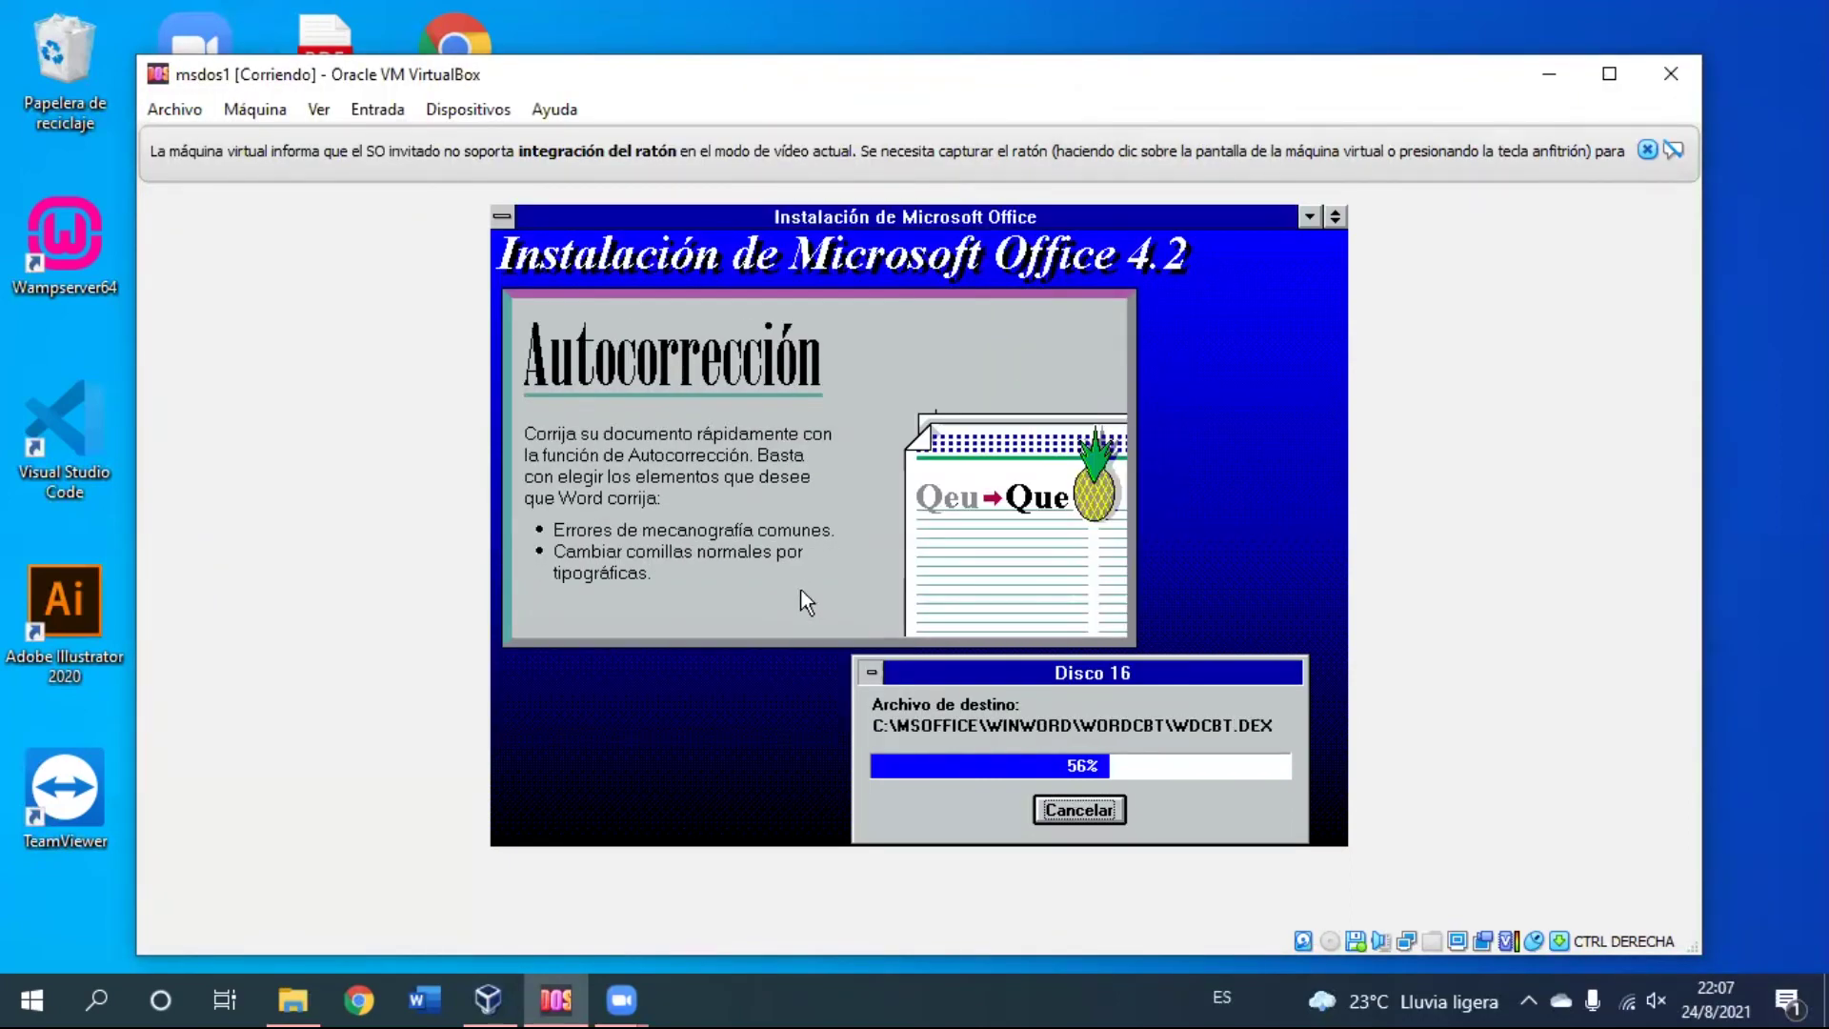
# Step: Insert the Disk17 and Disk18 floppy images one after the other, continuing the Office installation after each
pyautogui.click(468, 108)
pyautogui.moveTo(572, 172)
pyautogui.click(1019, 204)
pyautogui.click(530, 415)
pyautogui.click(816, 695)
pyautogui.click(844, 591)
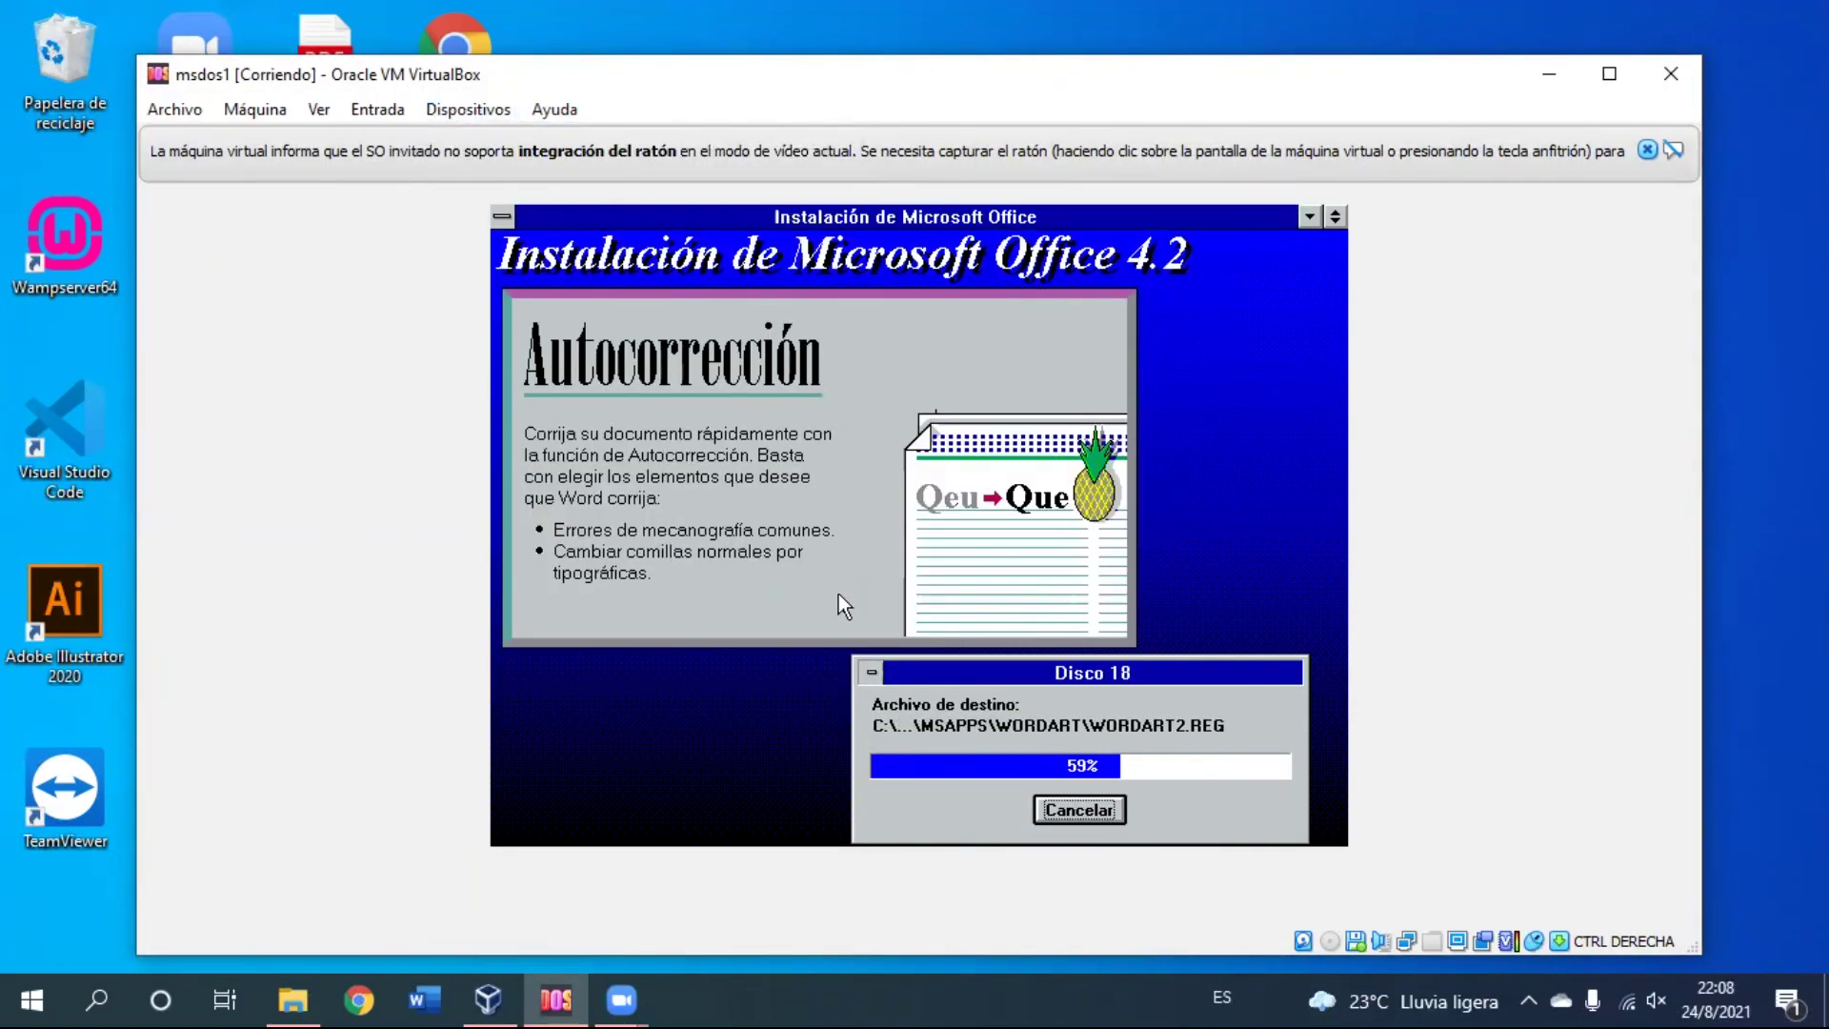
pyautogui.click(467, 109)
pyautogui.moveTo(572, 171)
pyautogui.click(1019, 204)
pyautogui.moveTo(671, 367); pyautogui.dragTo(674, 461)
pyautogui.click(436, 561)
pyautogui.click(798, 693)
pyautogui.click(843, 606)
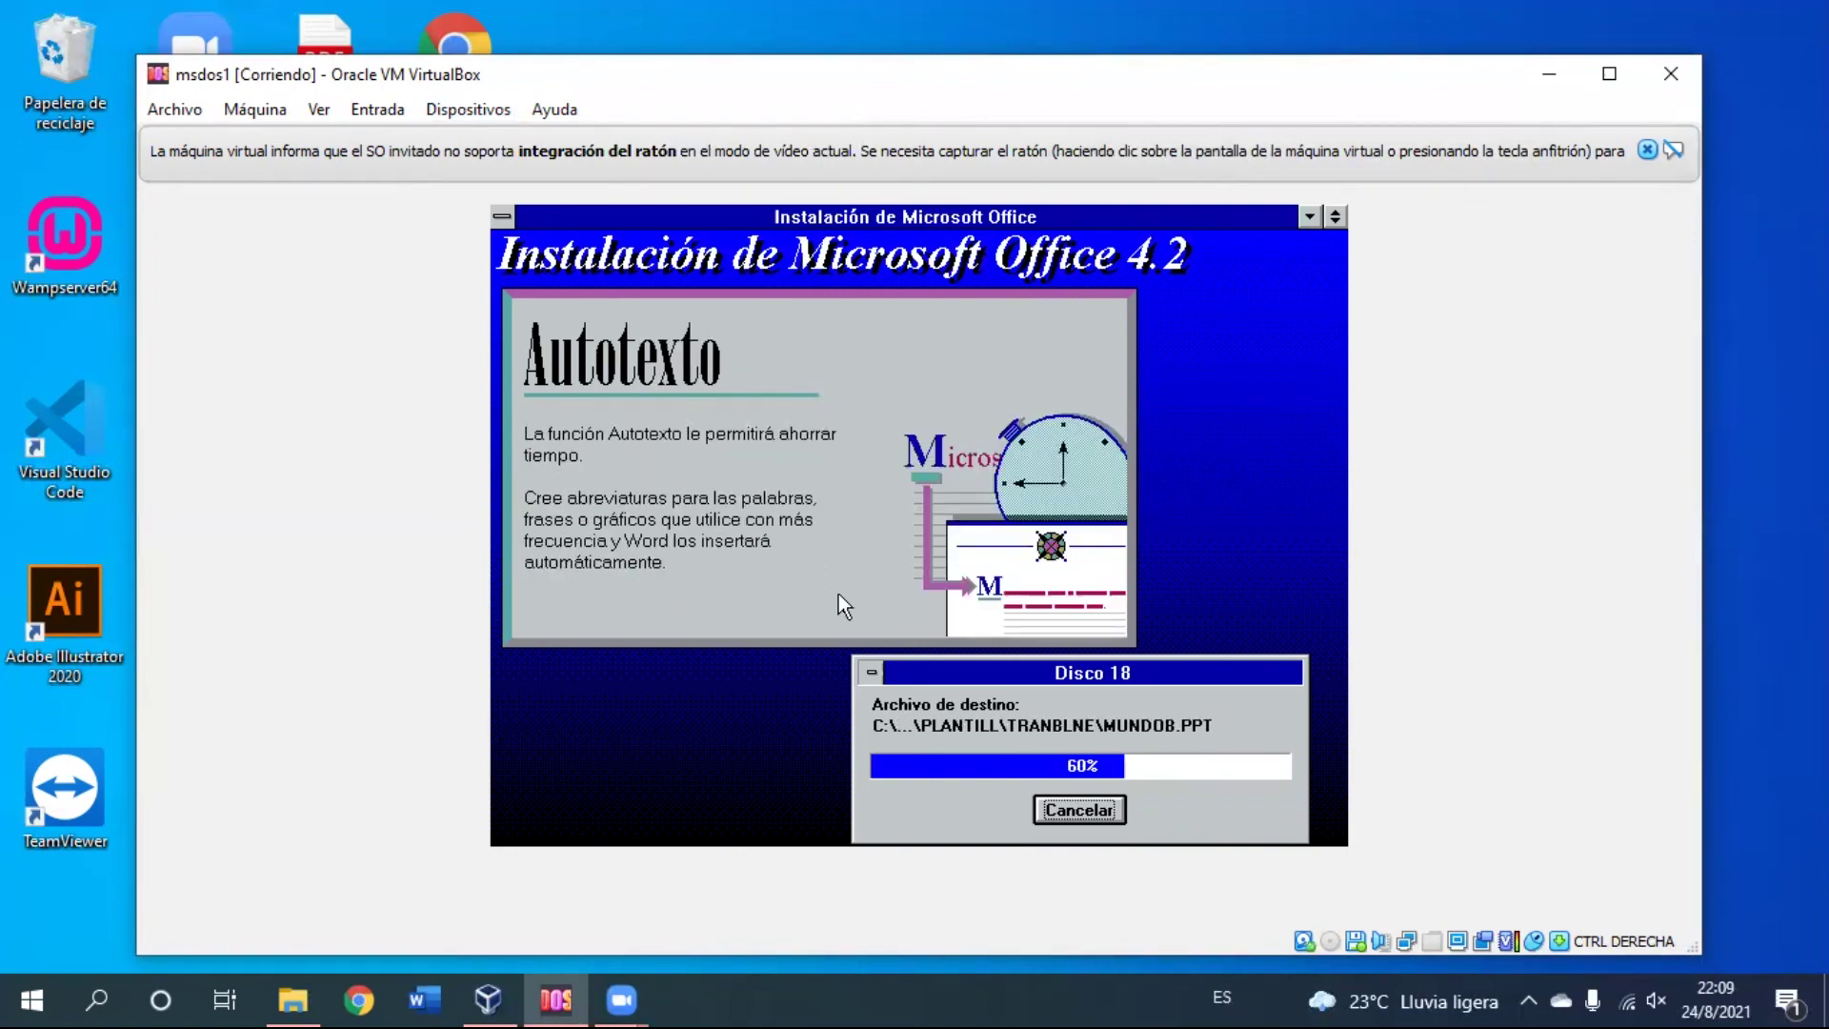
# Step: Swap the virtual floppy to the Disk19 image and accept the installer's request for disk 19
pyautogui.click(468, 108)
pyautogui.click(810, 224)
pyautogui.scroll(-4, 524, 429)
pyautogui.click(435, 478)
pyautogui.click(797, 694)
pyautogui.click(843, 606)
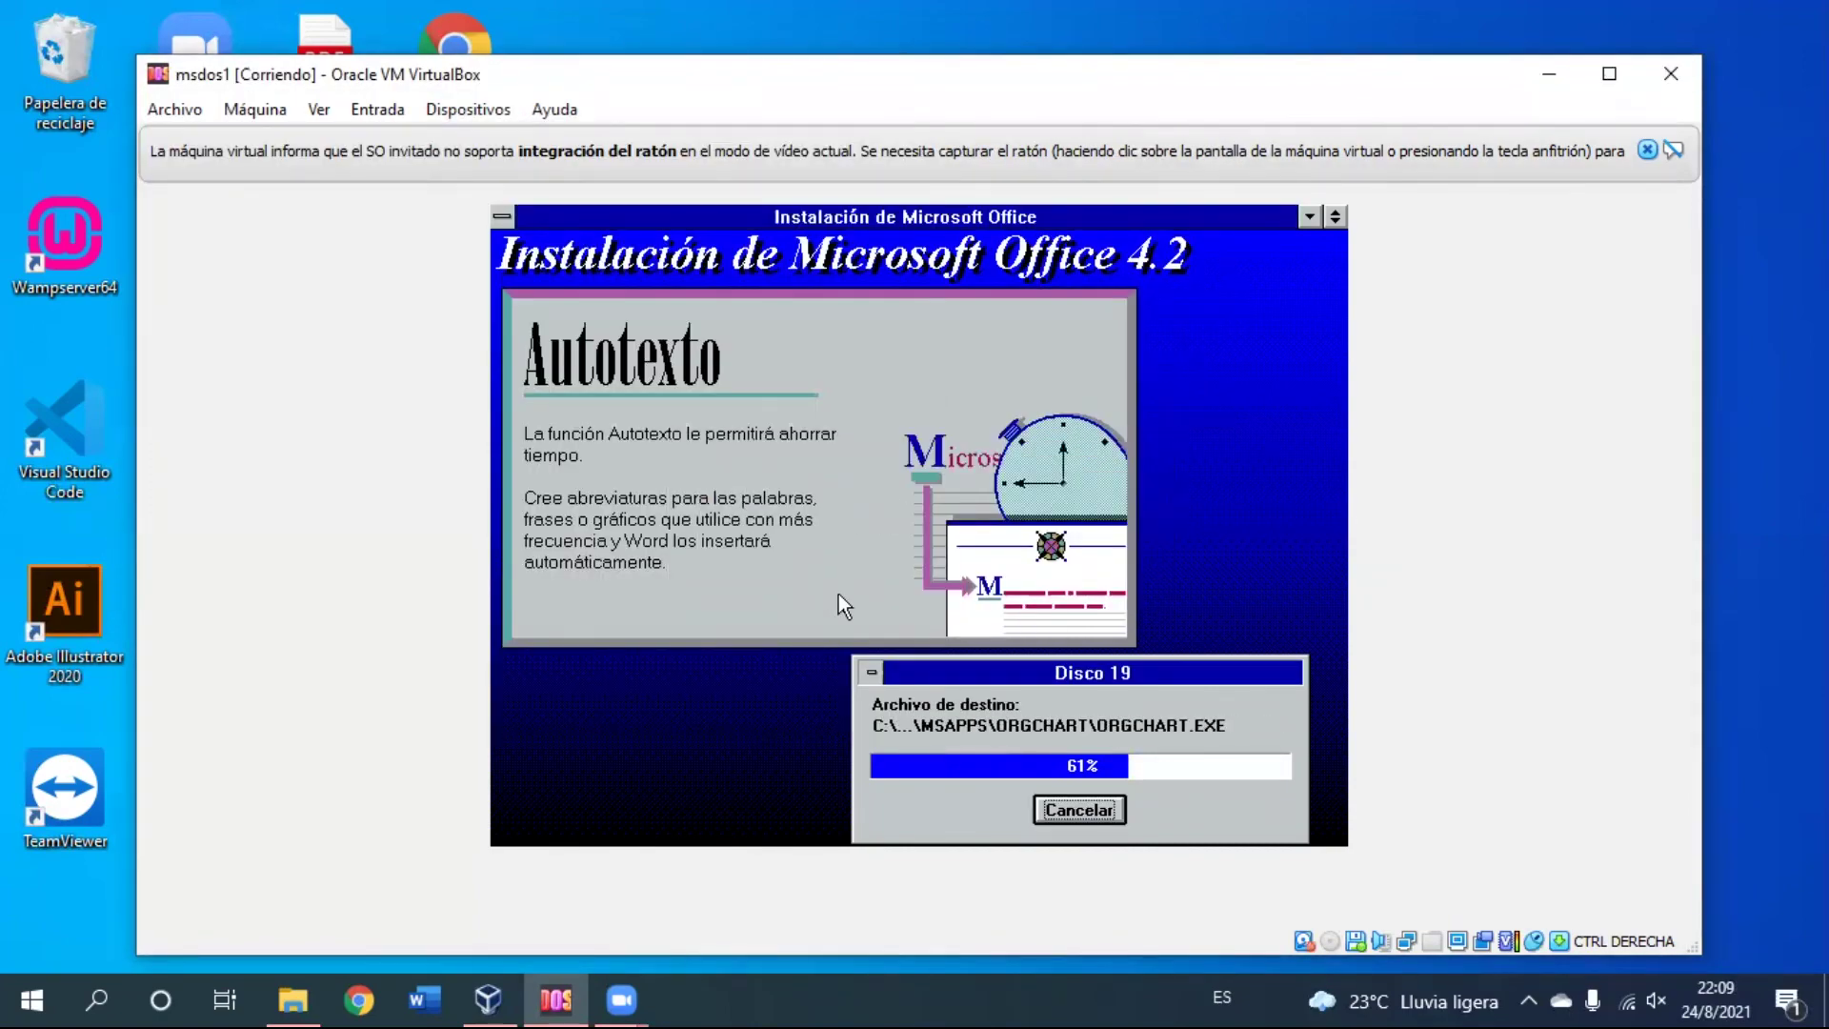
# Step: Swap the virtual floppy to the Disk20 image and accept the installer's request for disk 20
pyautogui.click(468, 109)
pyautogui.click(996, 204)
pyautogui.click(435, 502)
pyautogui.click(813, 690)
pyautogui.click(845, 588)
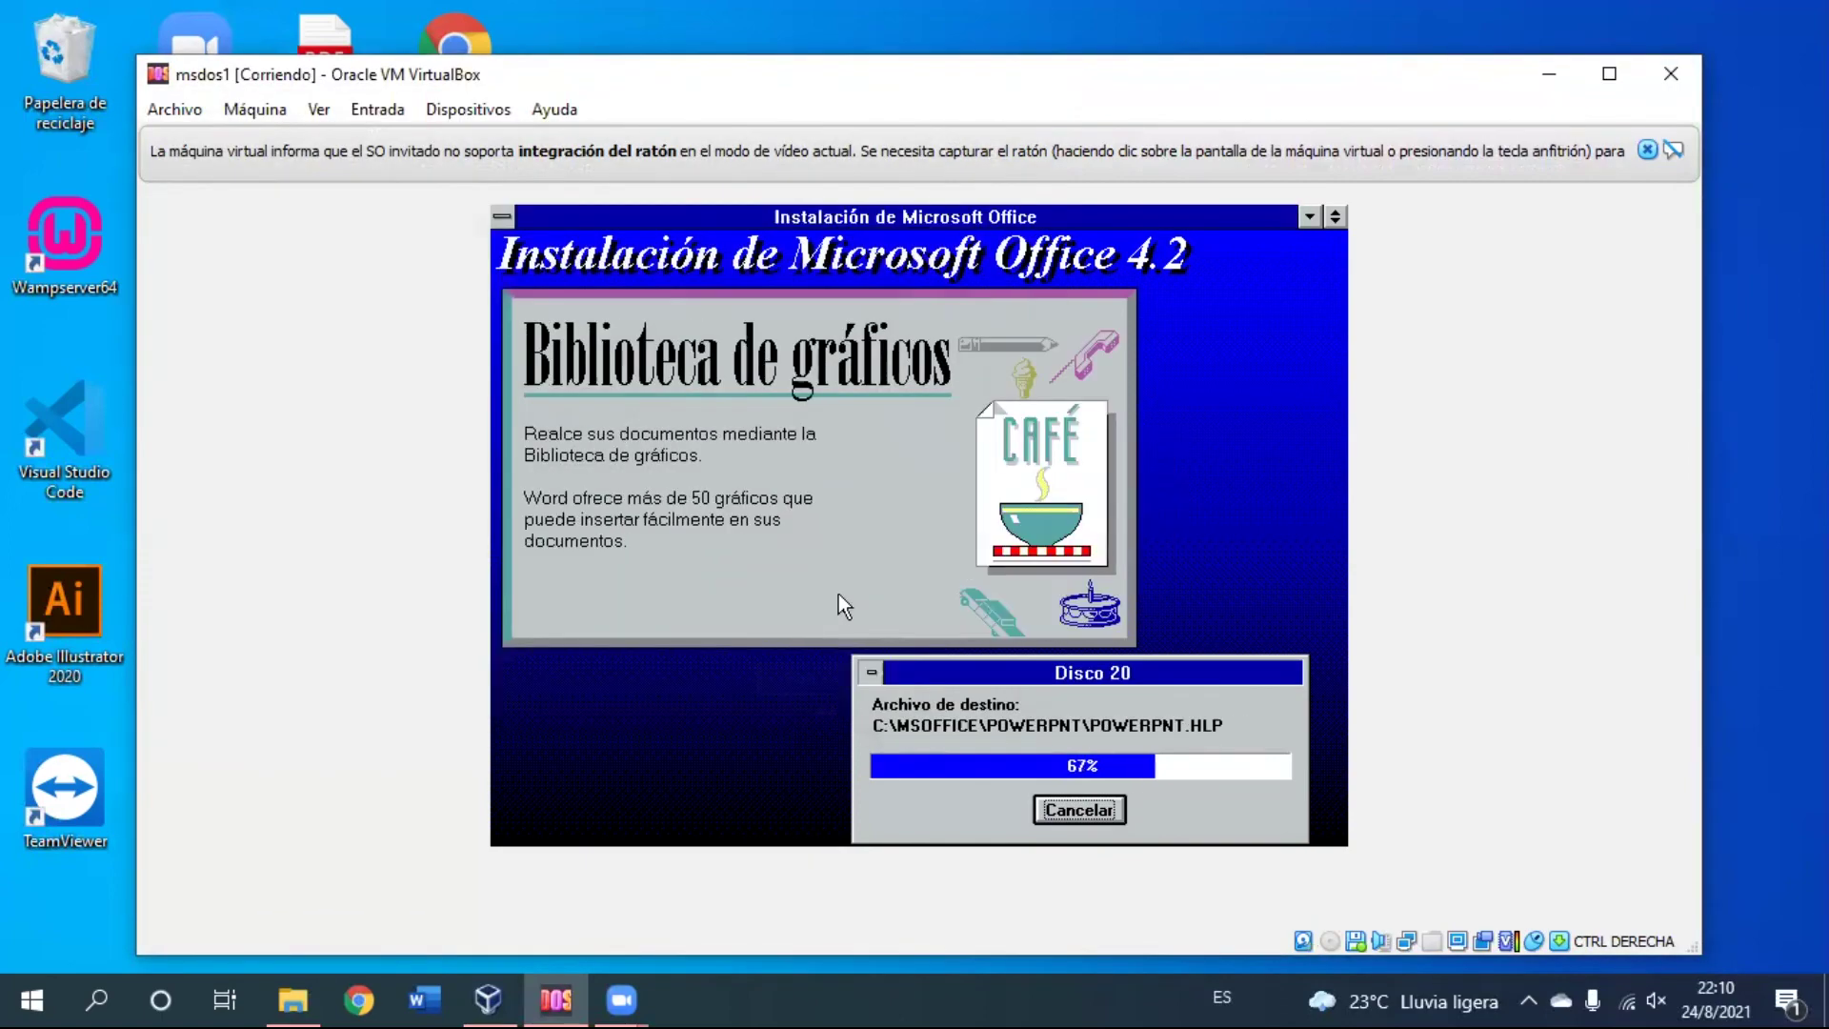
# Step: Swap the virtual floppy to the Disk21 image and accept the installer's request for disk 21
pyautogui.click(468, 109)
pyautogui.moveTo(552, 172)
pyautogui.click(995, 204)
pyautogui.click(425, 442)
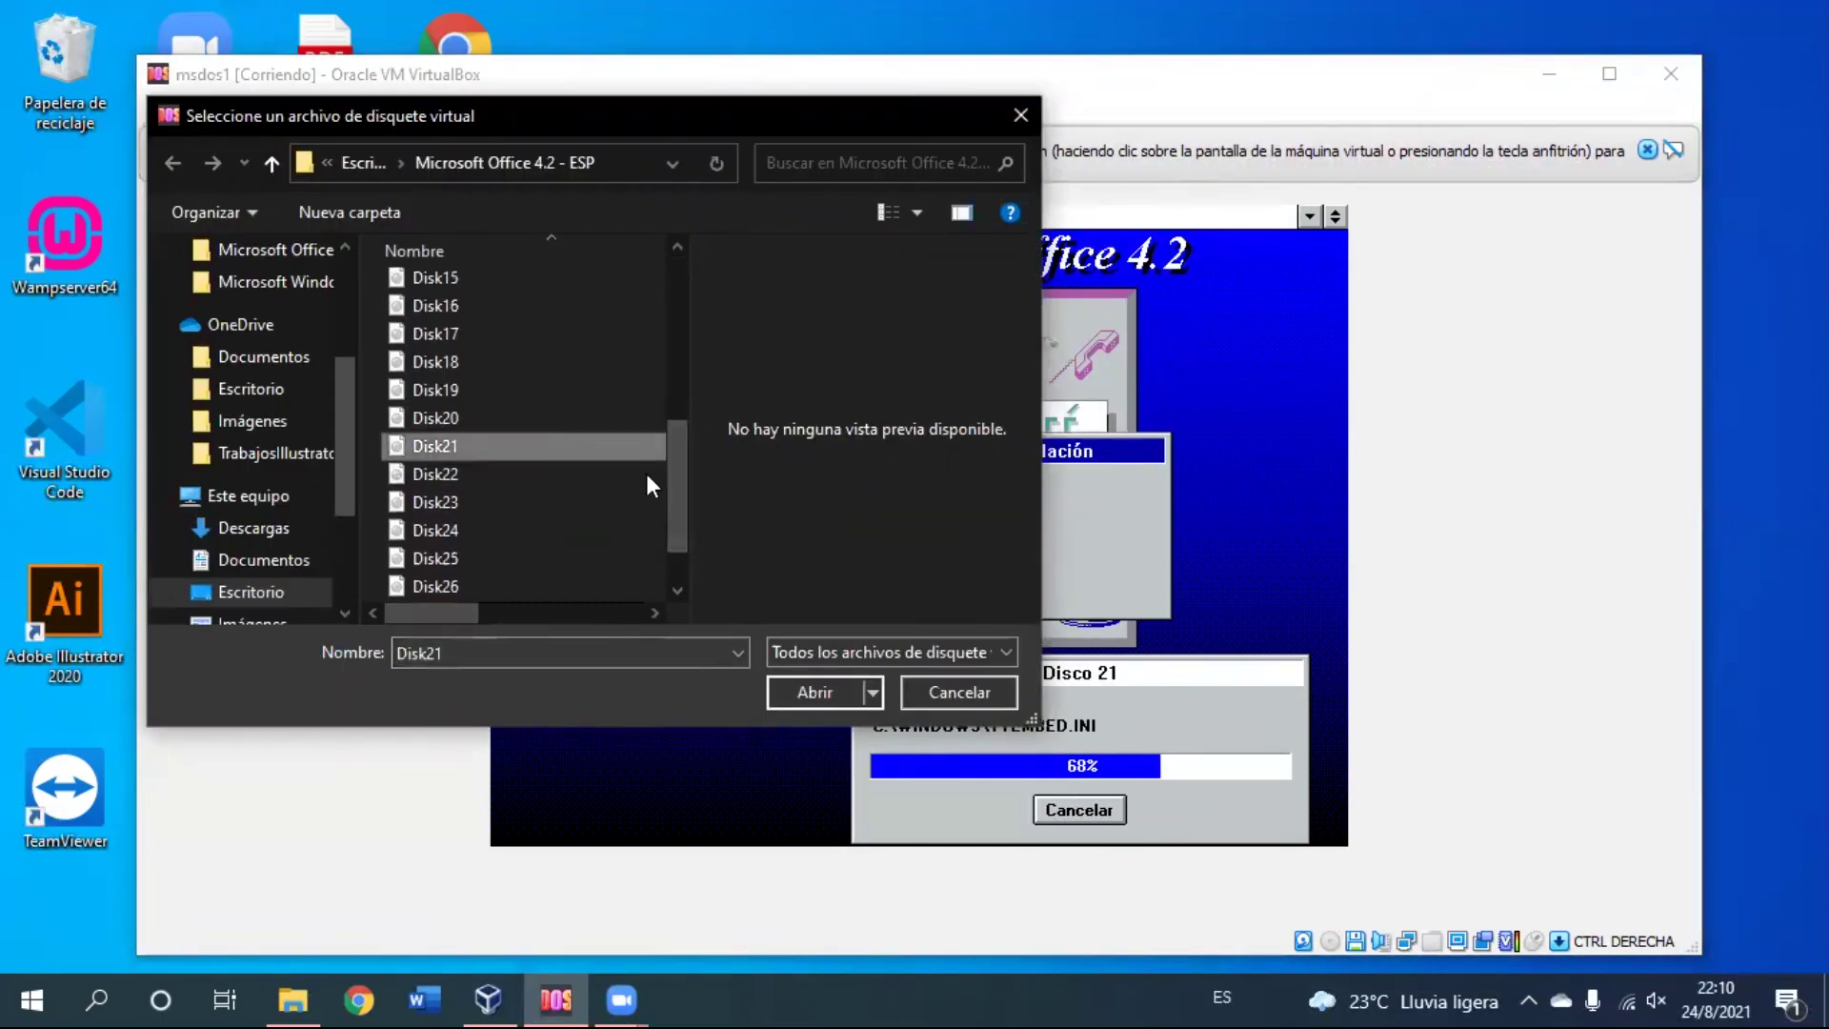
pyautogui.click(816, 695)
pyautogui.click(845, 588)
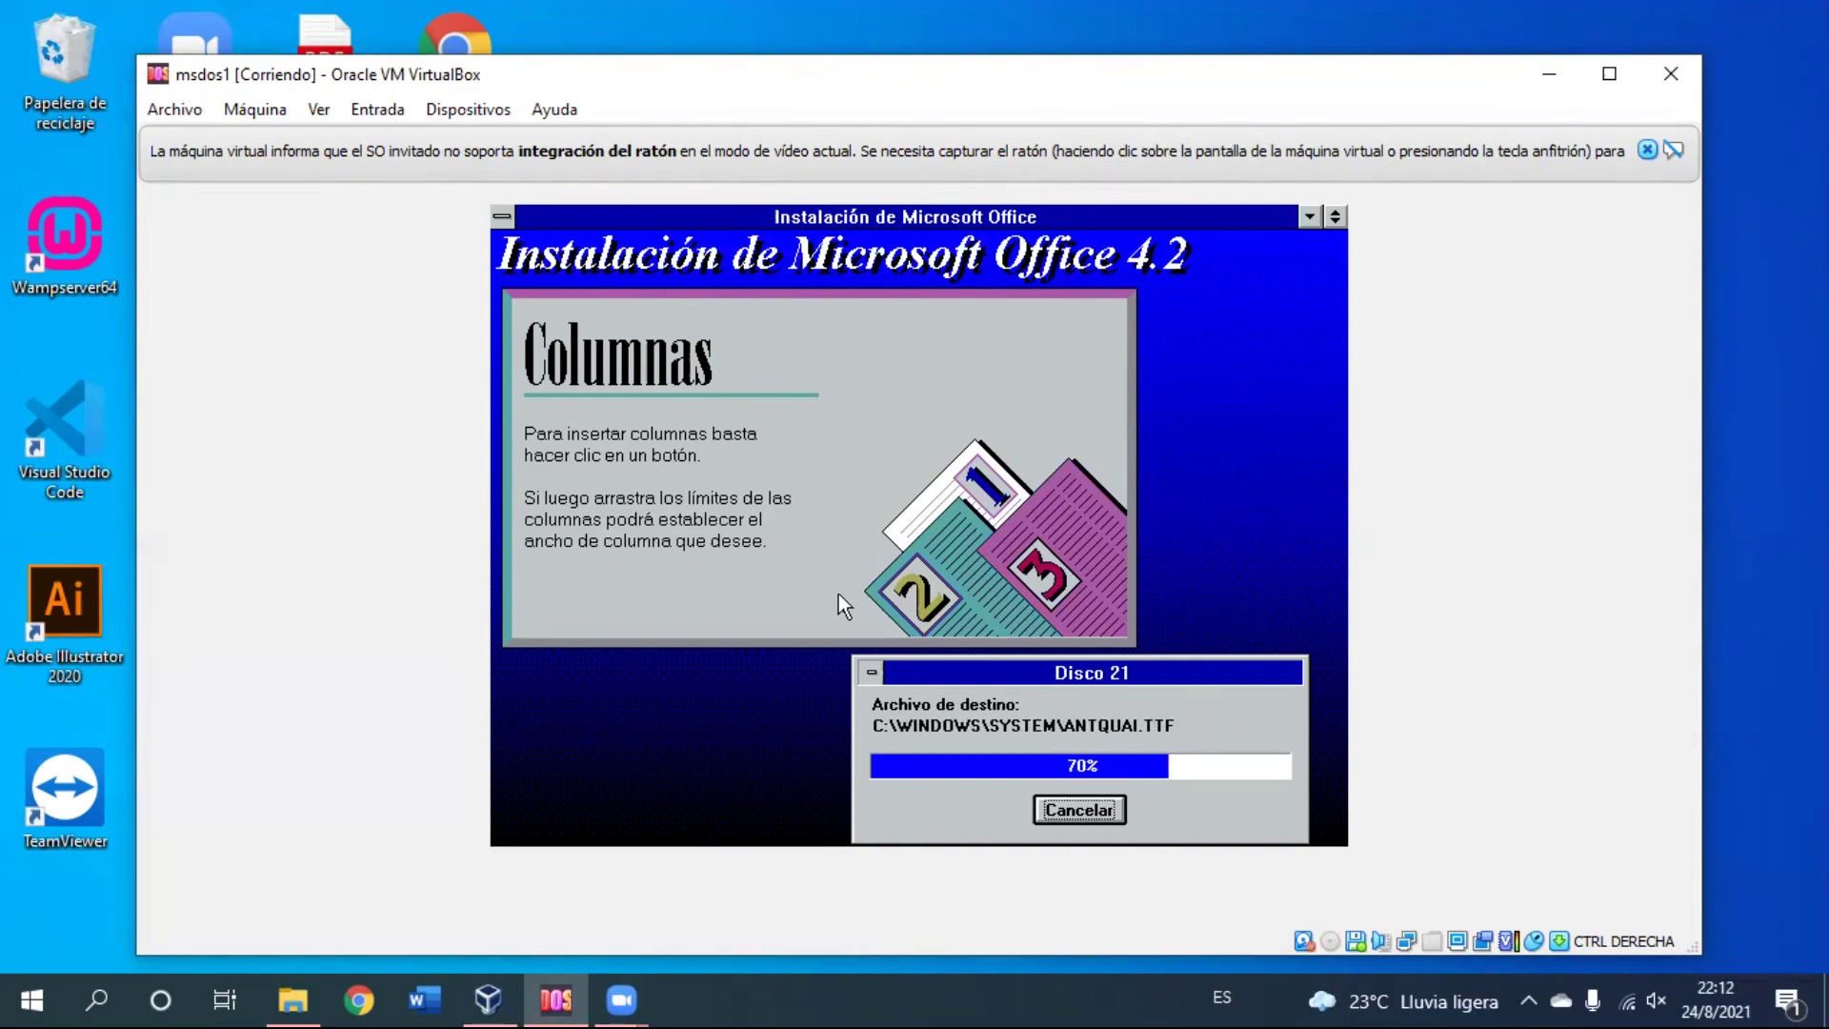
# Step: Insert the Disk22 floppy image and continue the Office installation, and load the Disk23 image when disk 23 is requested
pyautogui.click(468, 109)
pyautogui.moveTo(633, 168)
pyautogui.click(899, 200)
pyautogui.click(586, 553)
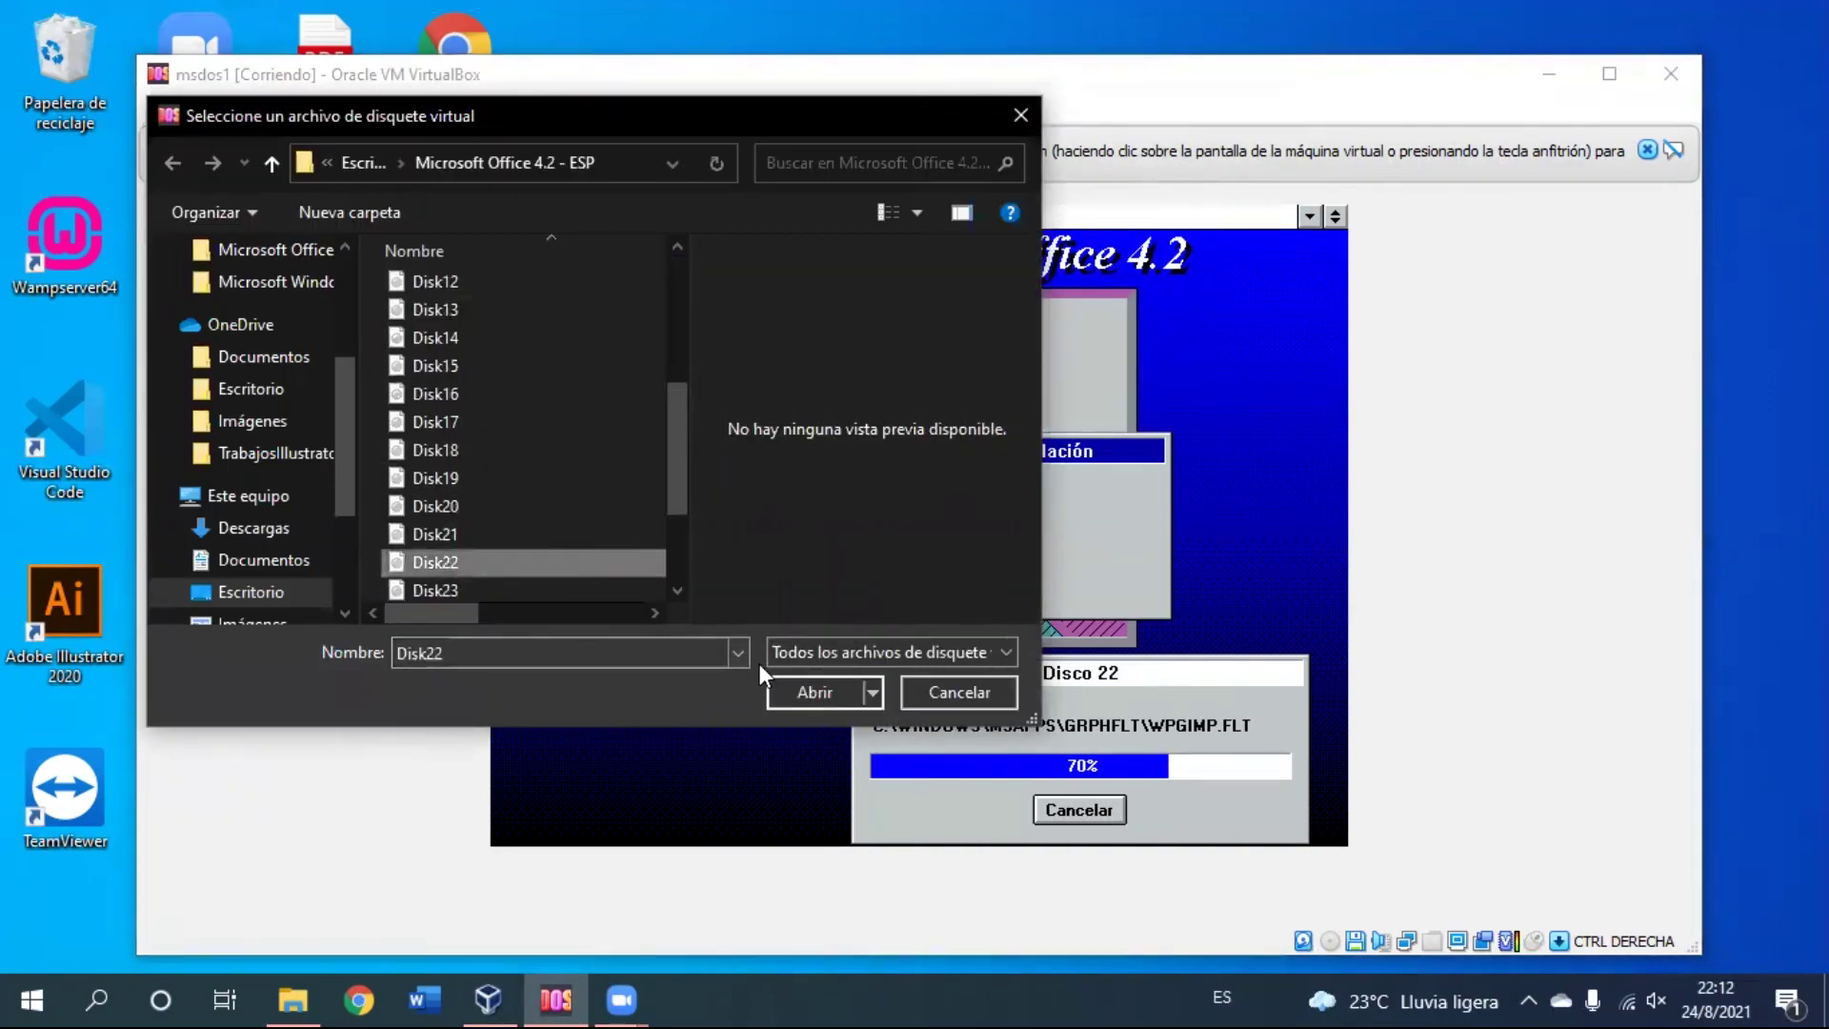
pyautogui.doubleClick(587, 553)
pyautogui.press('Return')
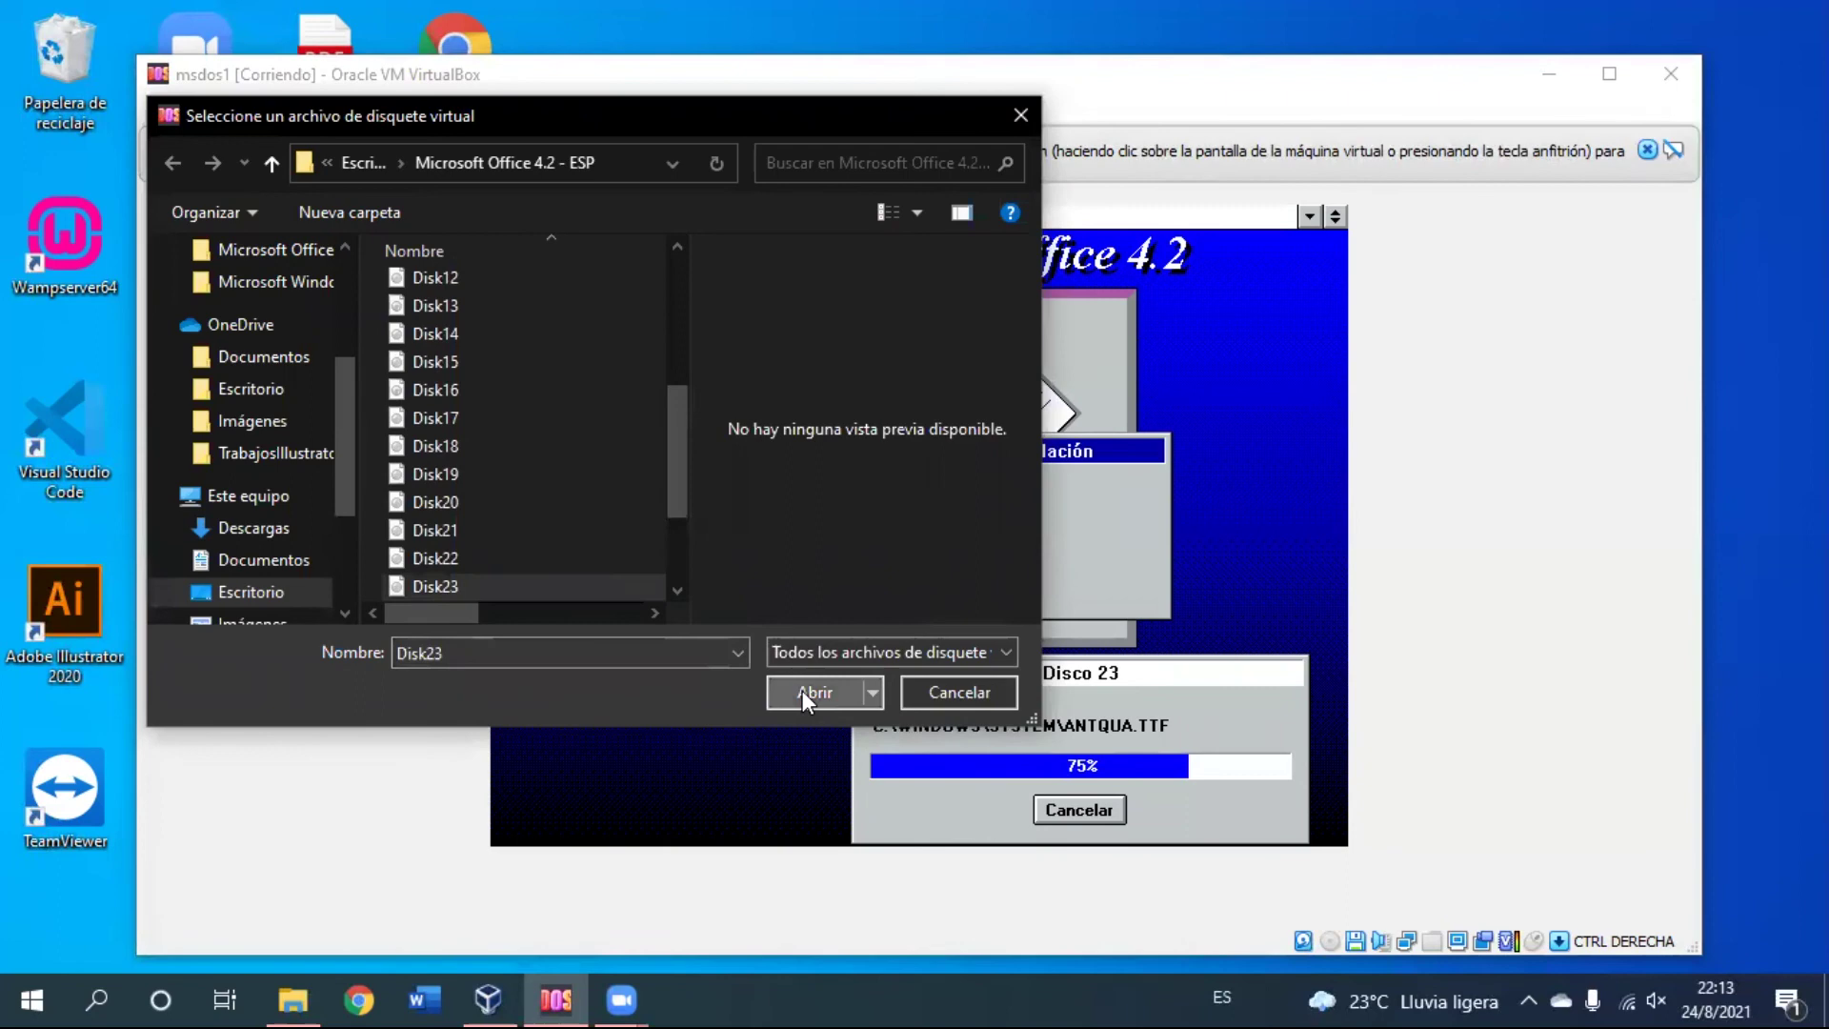
pyautogui.click(802, 690)
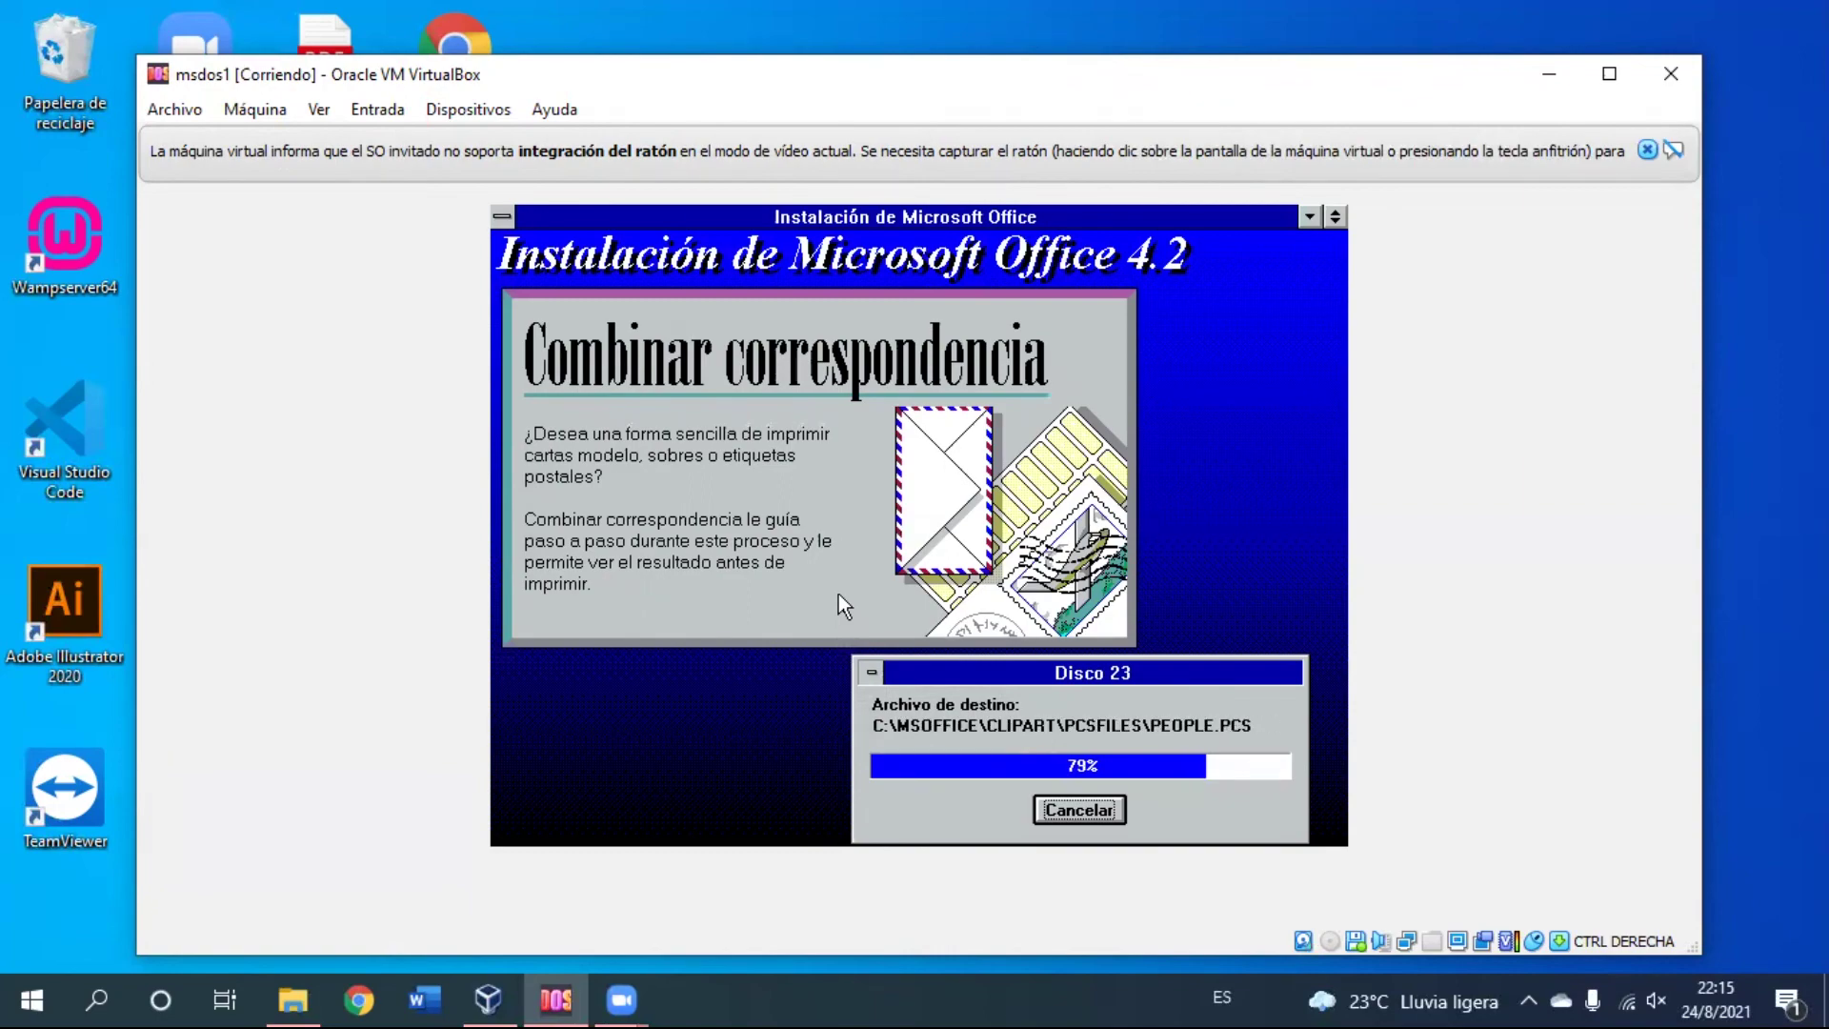
# Step: Swap the virtual floppy to the Disk24 image and accept the installer's request for disk 24
pyautogui.click(468, 108)
pyautogui.moveTo(563, 168)
pyautogui.click(953, 168)
pyautogui.click(800, 694)
pyautogui.click(839, 594)
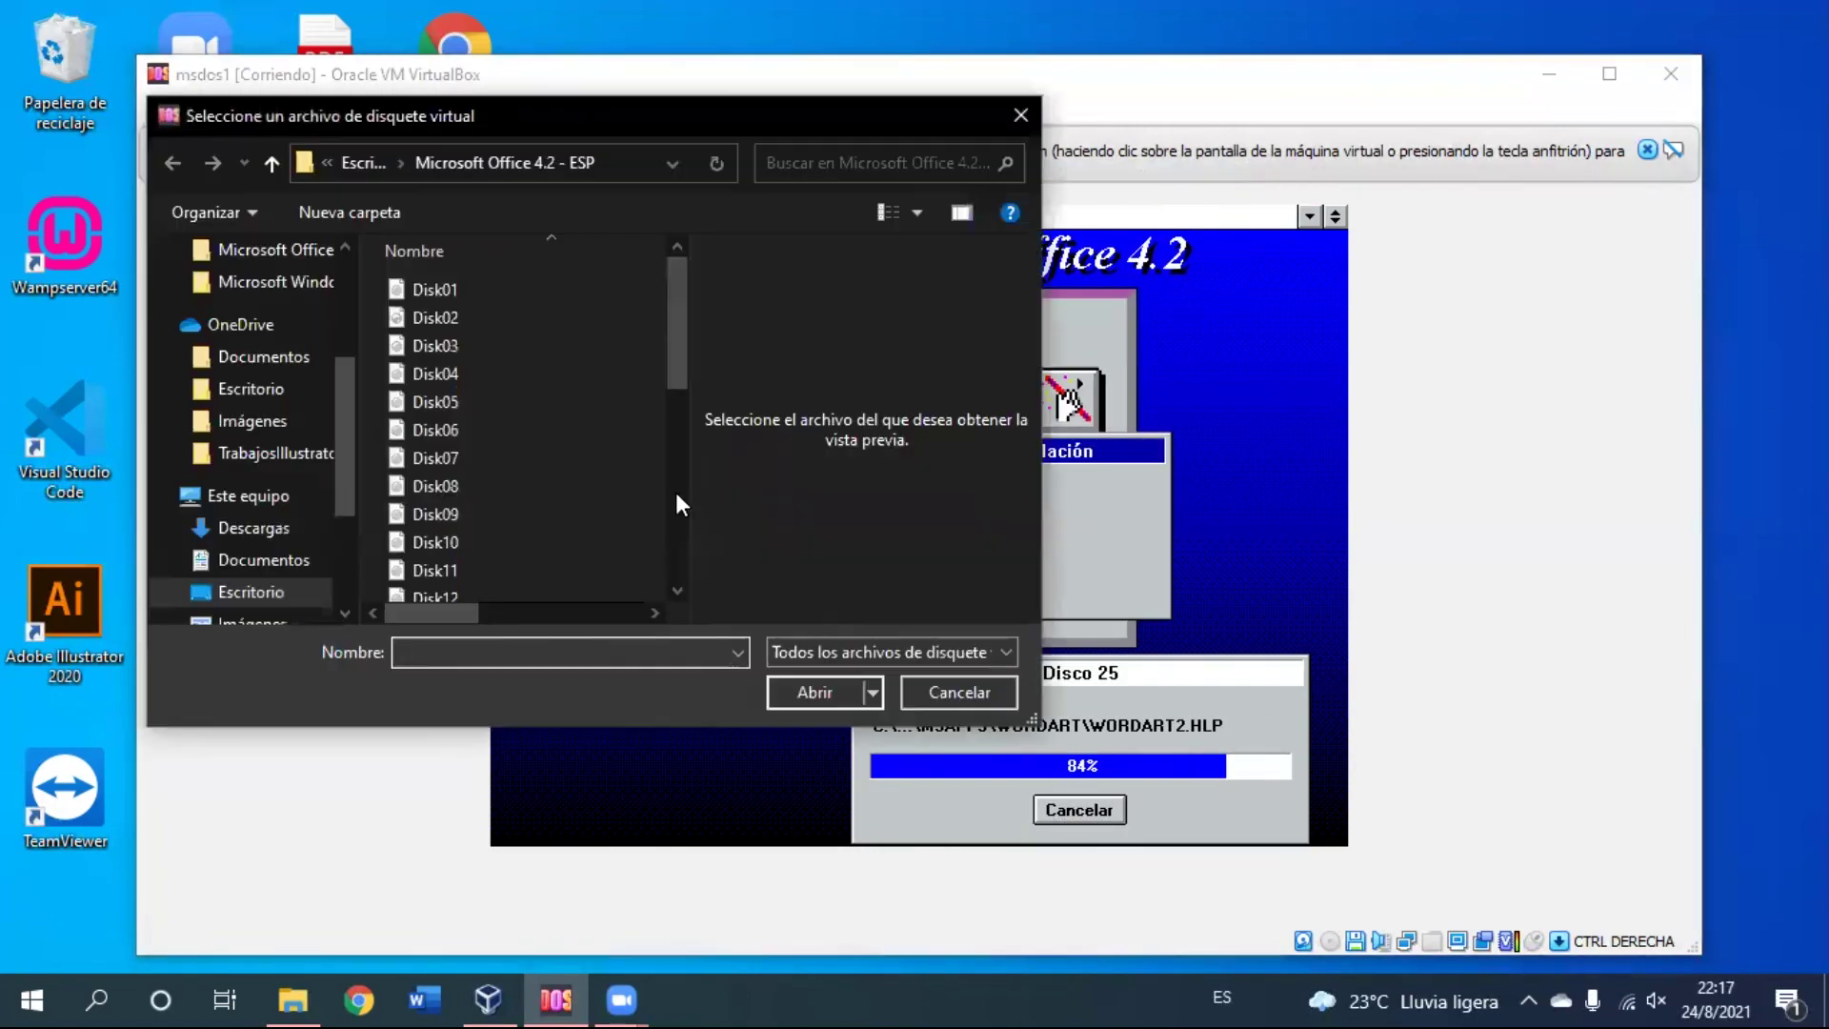
# Step: Insert the Disk25 and Disk26 floppy images one after the other, continuing the Office installation after each
pyautogui.scroll(-3, 677, 496)
pyautogui.click(429, 633)
pyautogui.click(810, 694)
pyautogui.click(848, 586)
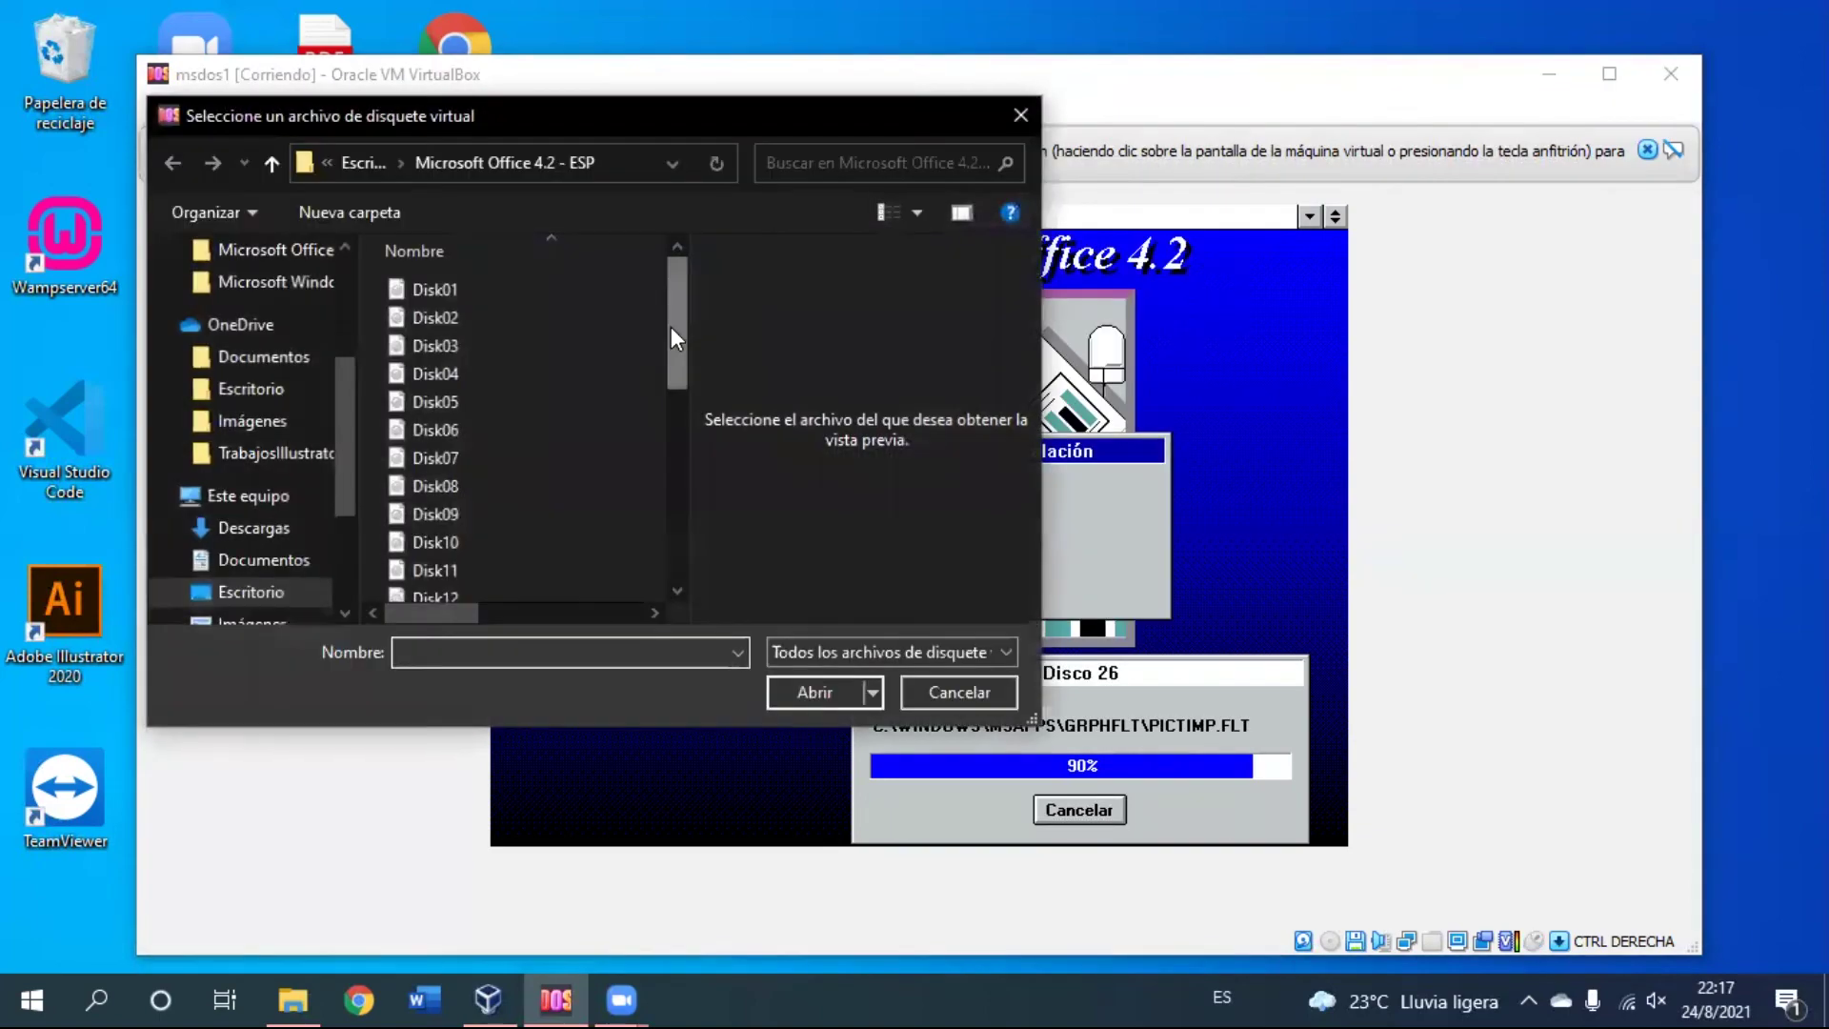
pyautogui.click(817, 694)
pyautogui.click(842, 588)
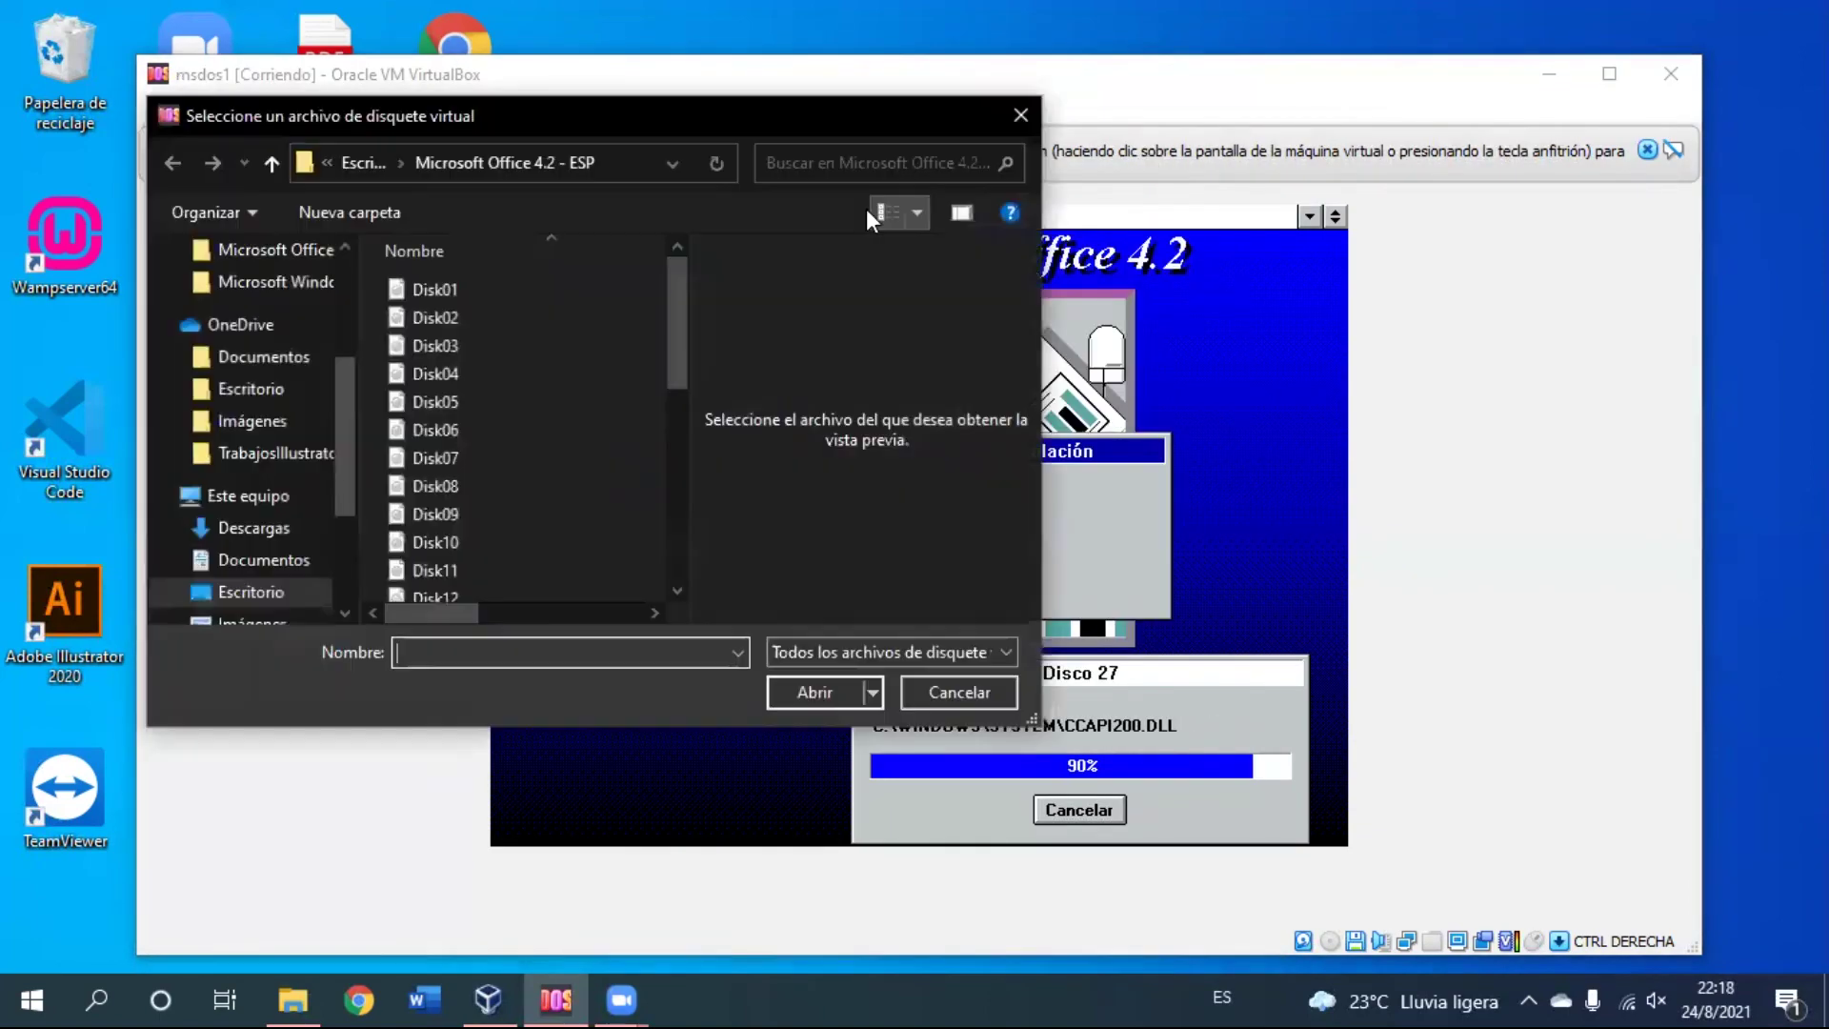
# Step: Load the Disk27 floppy image and accept the installer's request for disk 27
pyautogui.click(420, 561)
pyautogui.click(818, 694)
pyautogui.click(844, 583)
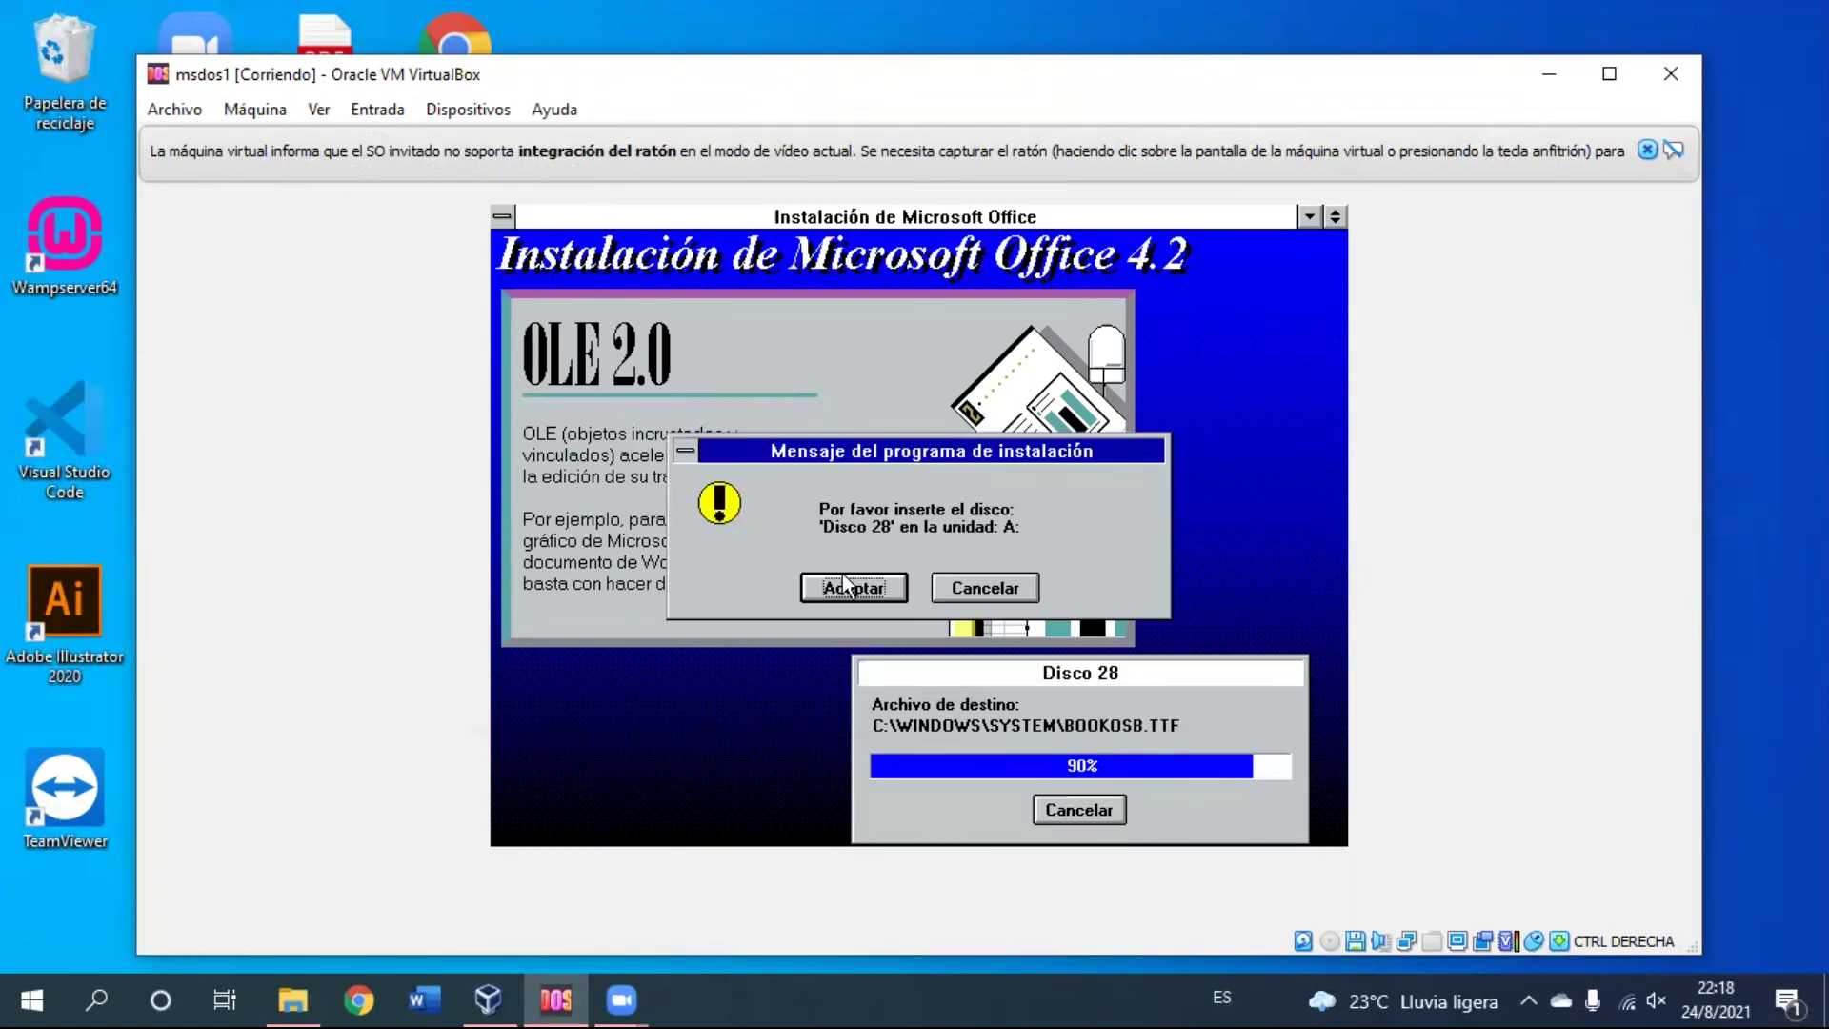
# Step: Swap the virtual floppy to the Disk28 image and continue the Office installation with disk 28
pyautogui.press('Control_R')
pyautogui.click(481, 111)
pyautogui.moveTo(625, 170)
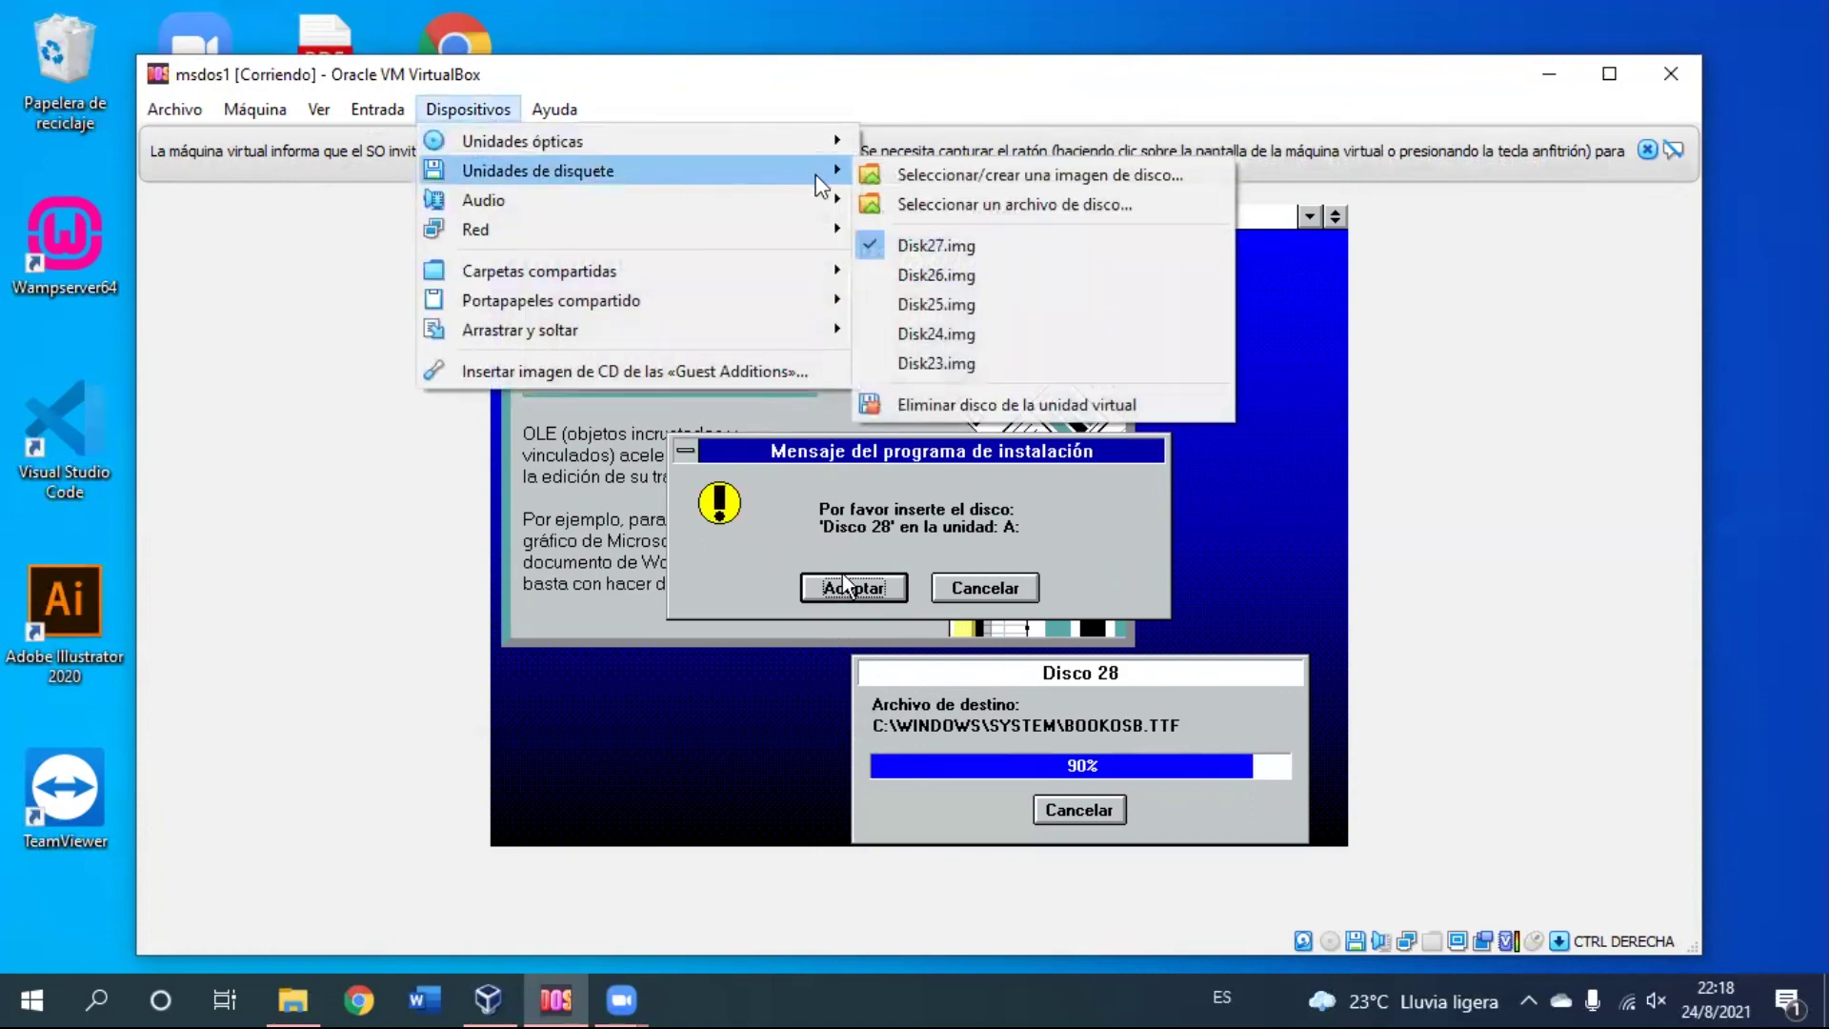
pyautogui.click(936, 209)
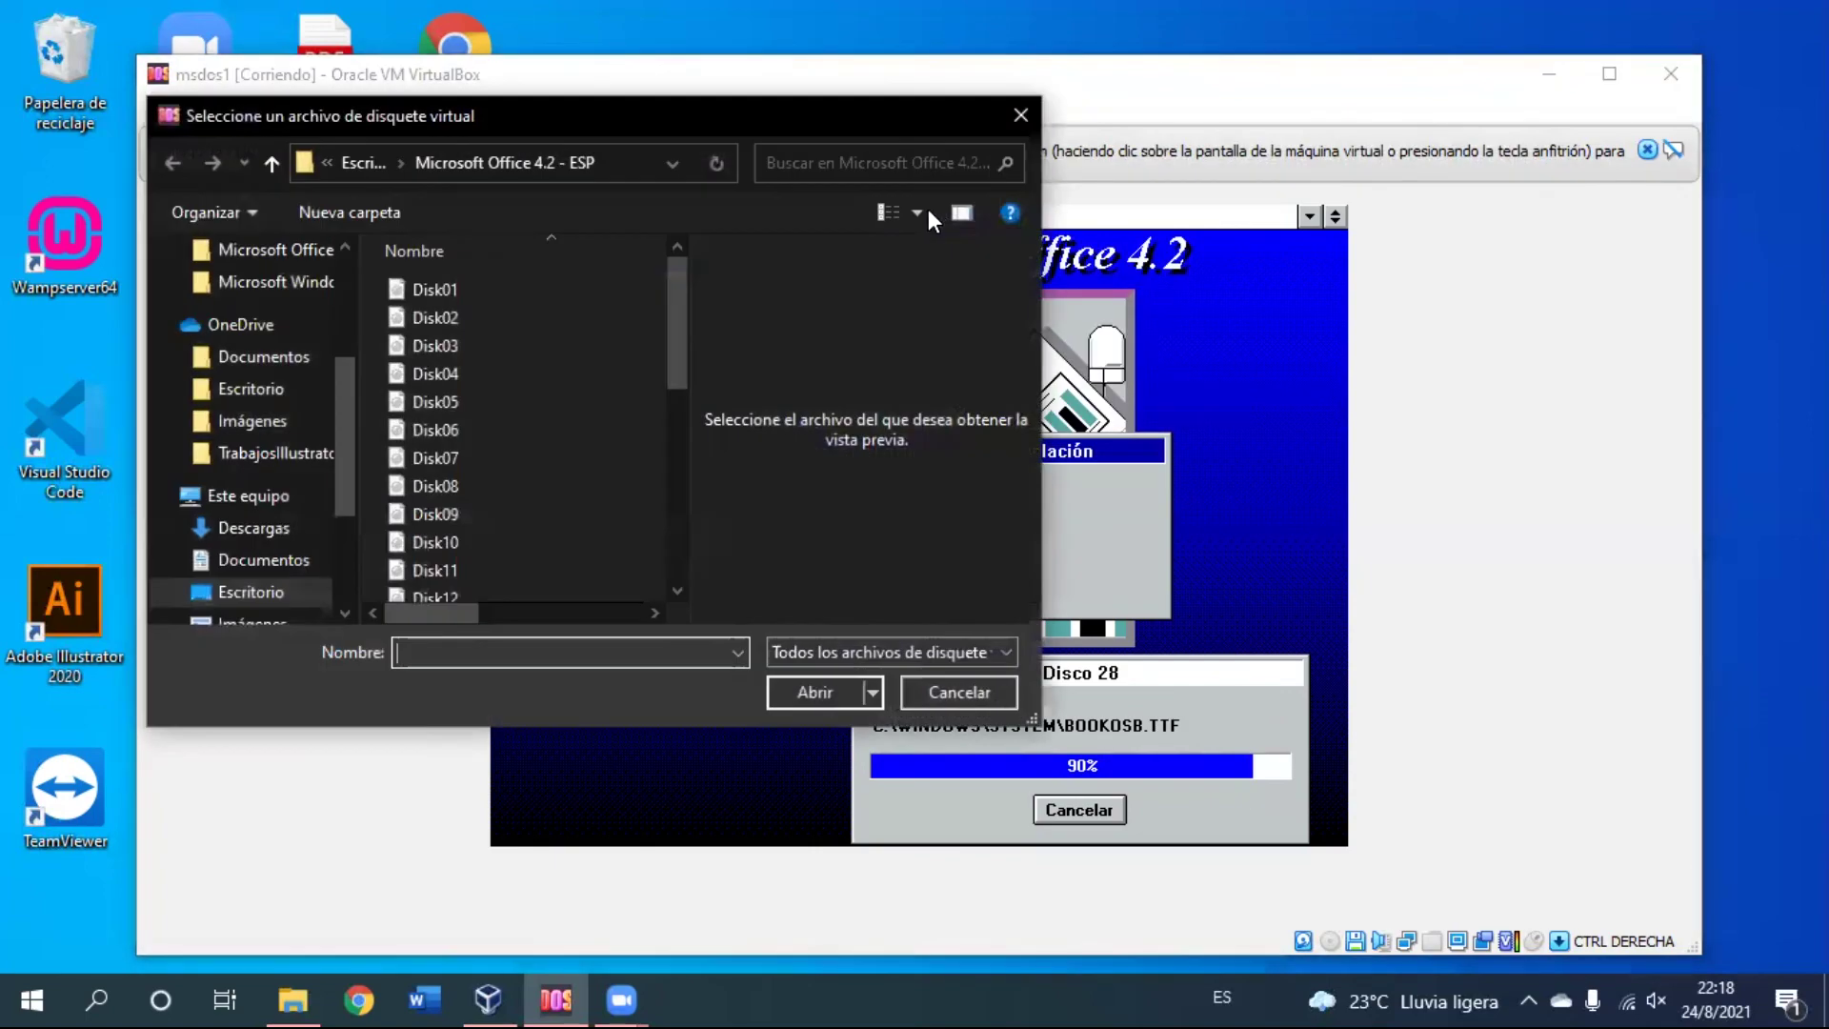
pyautogui.moveTo(678, 299); pyautogui.dragTo(697, 524)
pyautogui.click(603, 583)
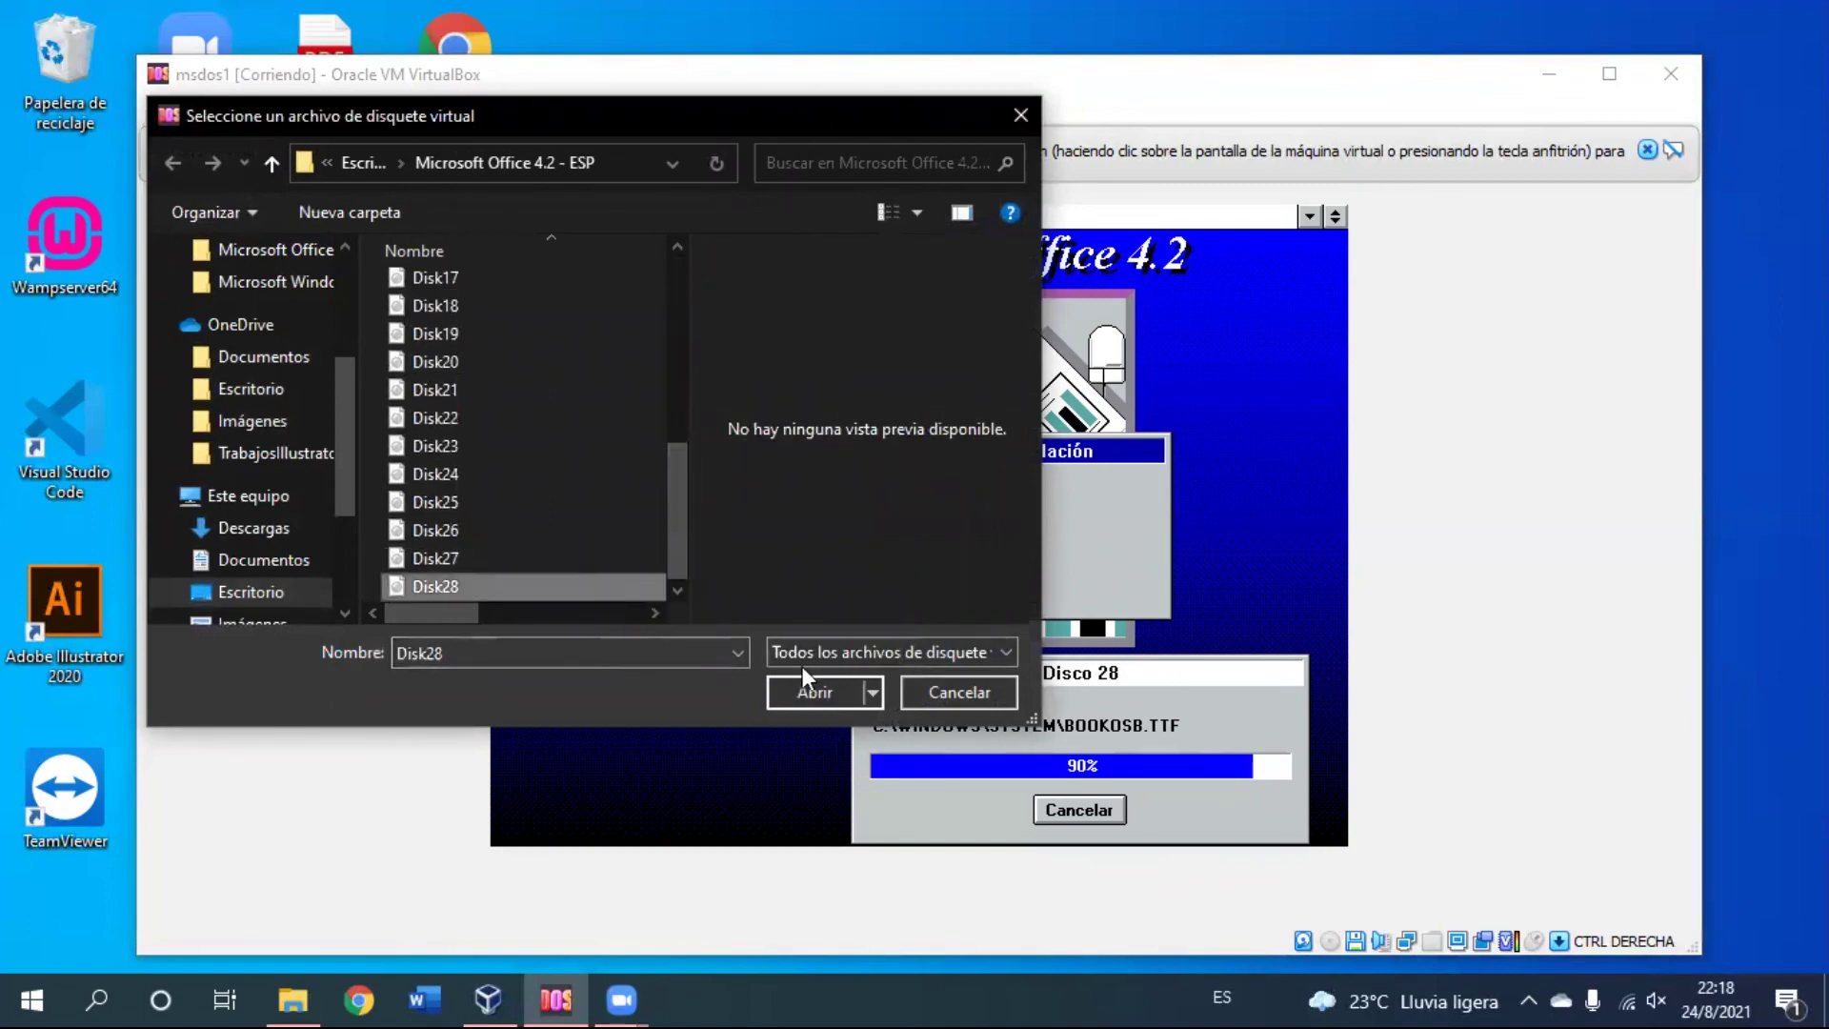
pyautogui.click(815, 690)
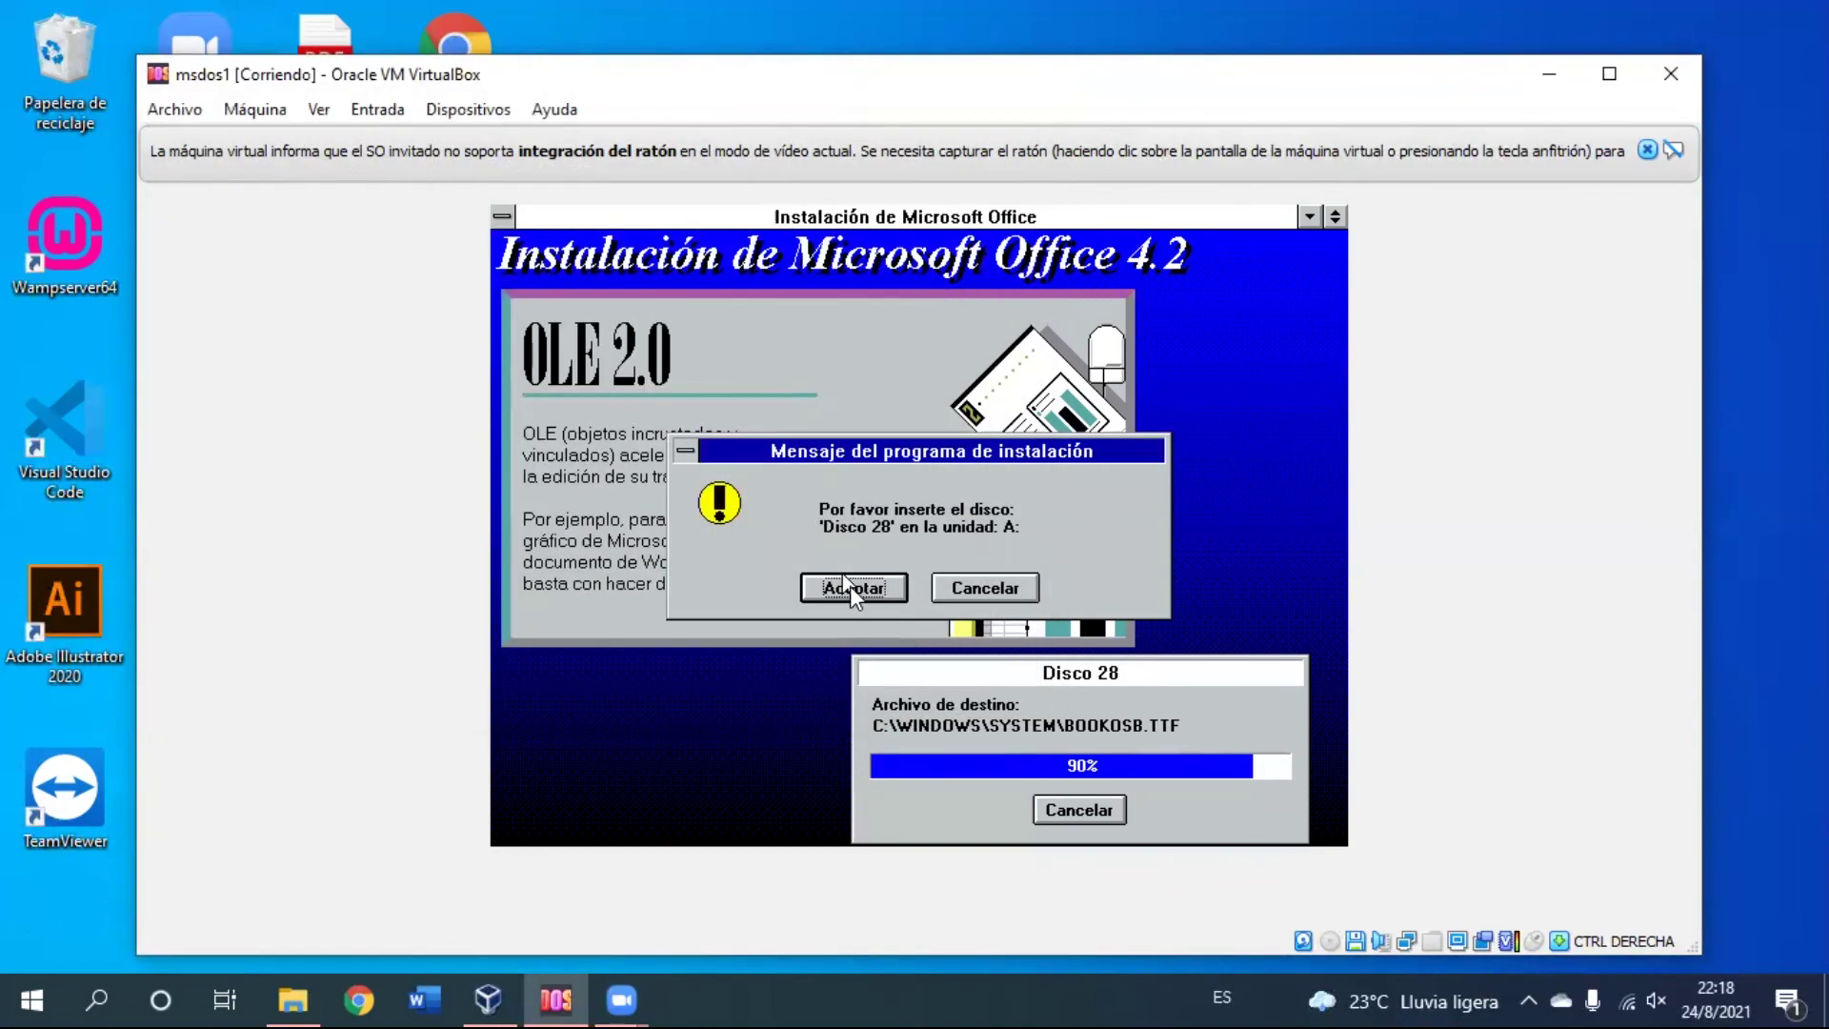
pyautogui.click(844, 578)
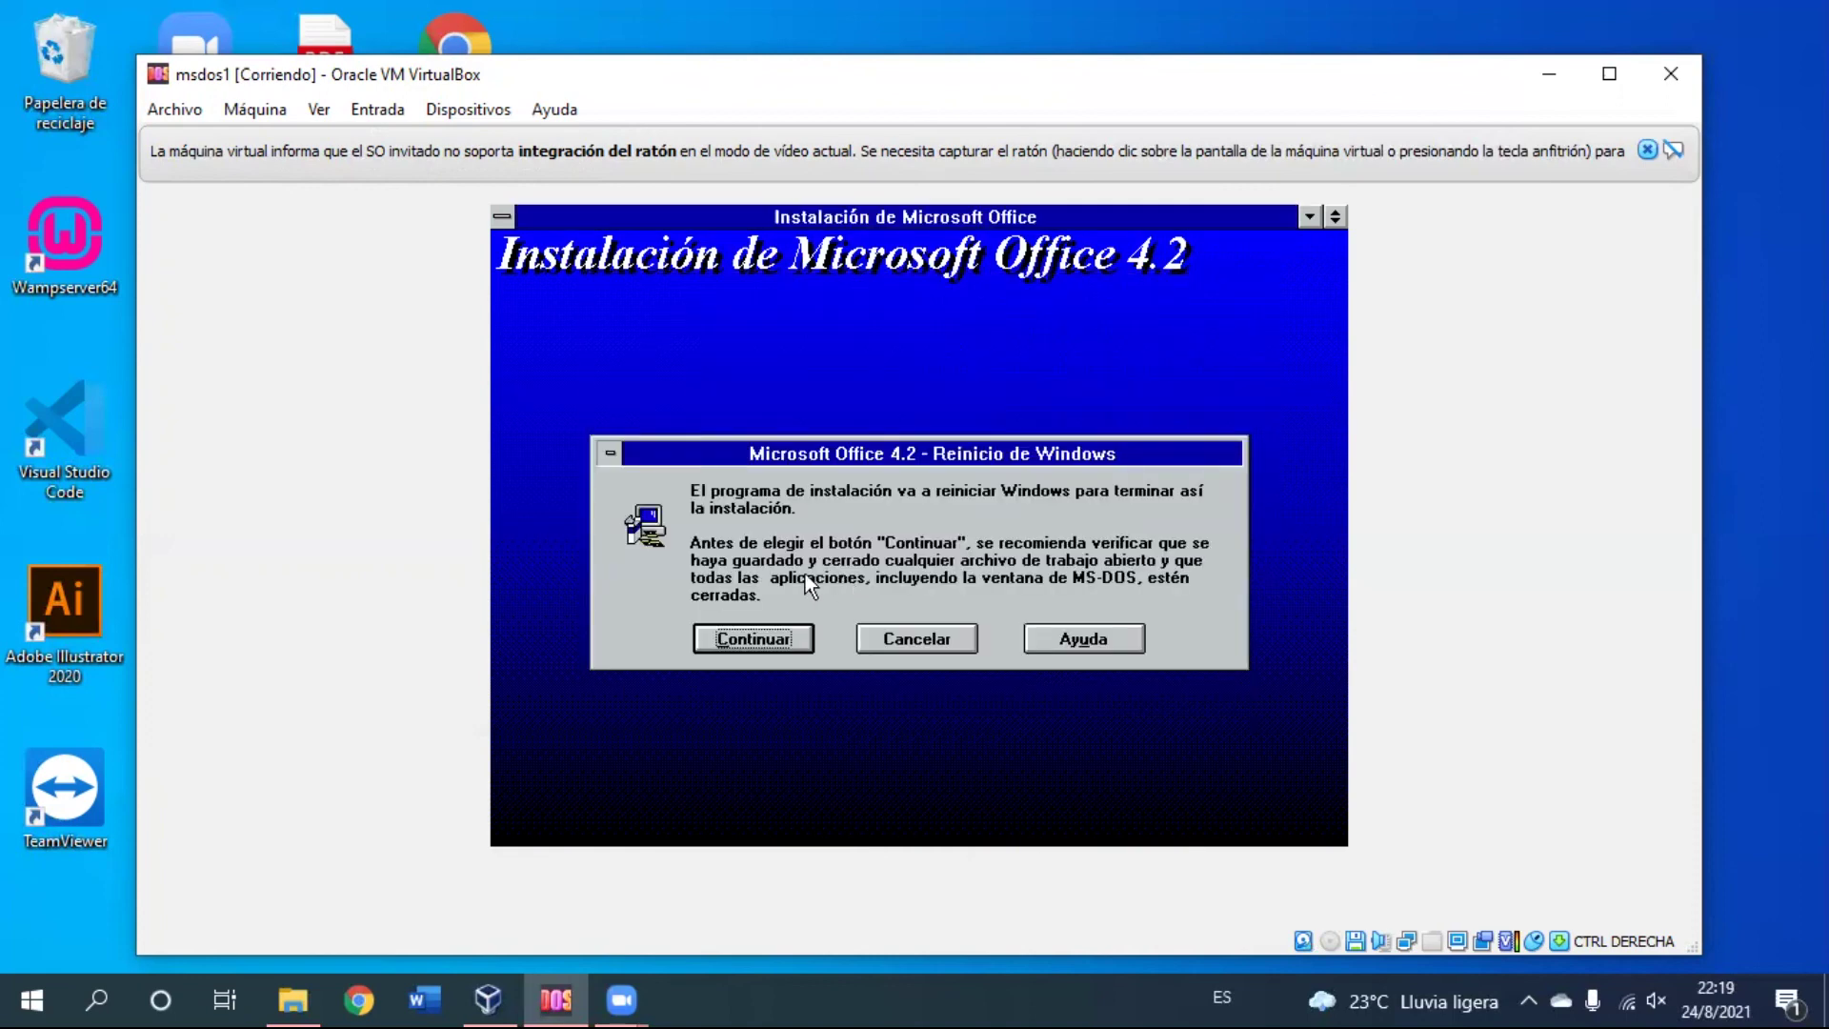
# Step: Let the installer restart Windows to finish the Office setup, and enlarge the virtual machine window
pyautogui.click(776, 639)
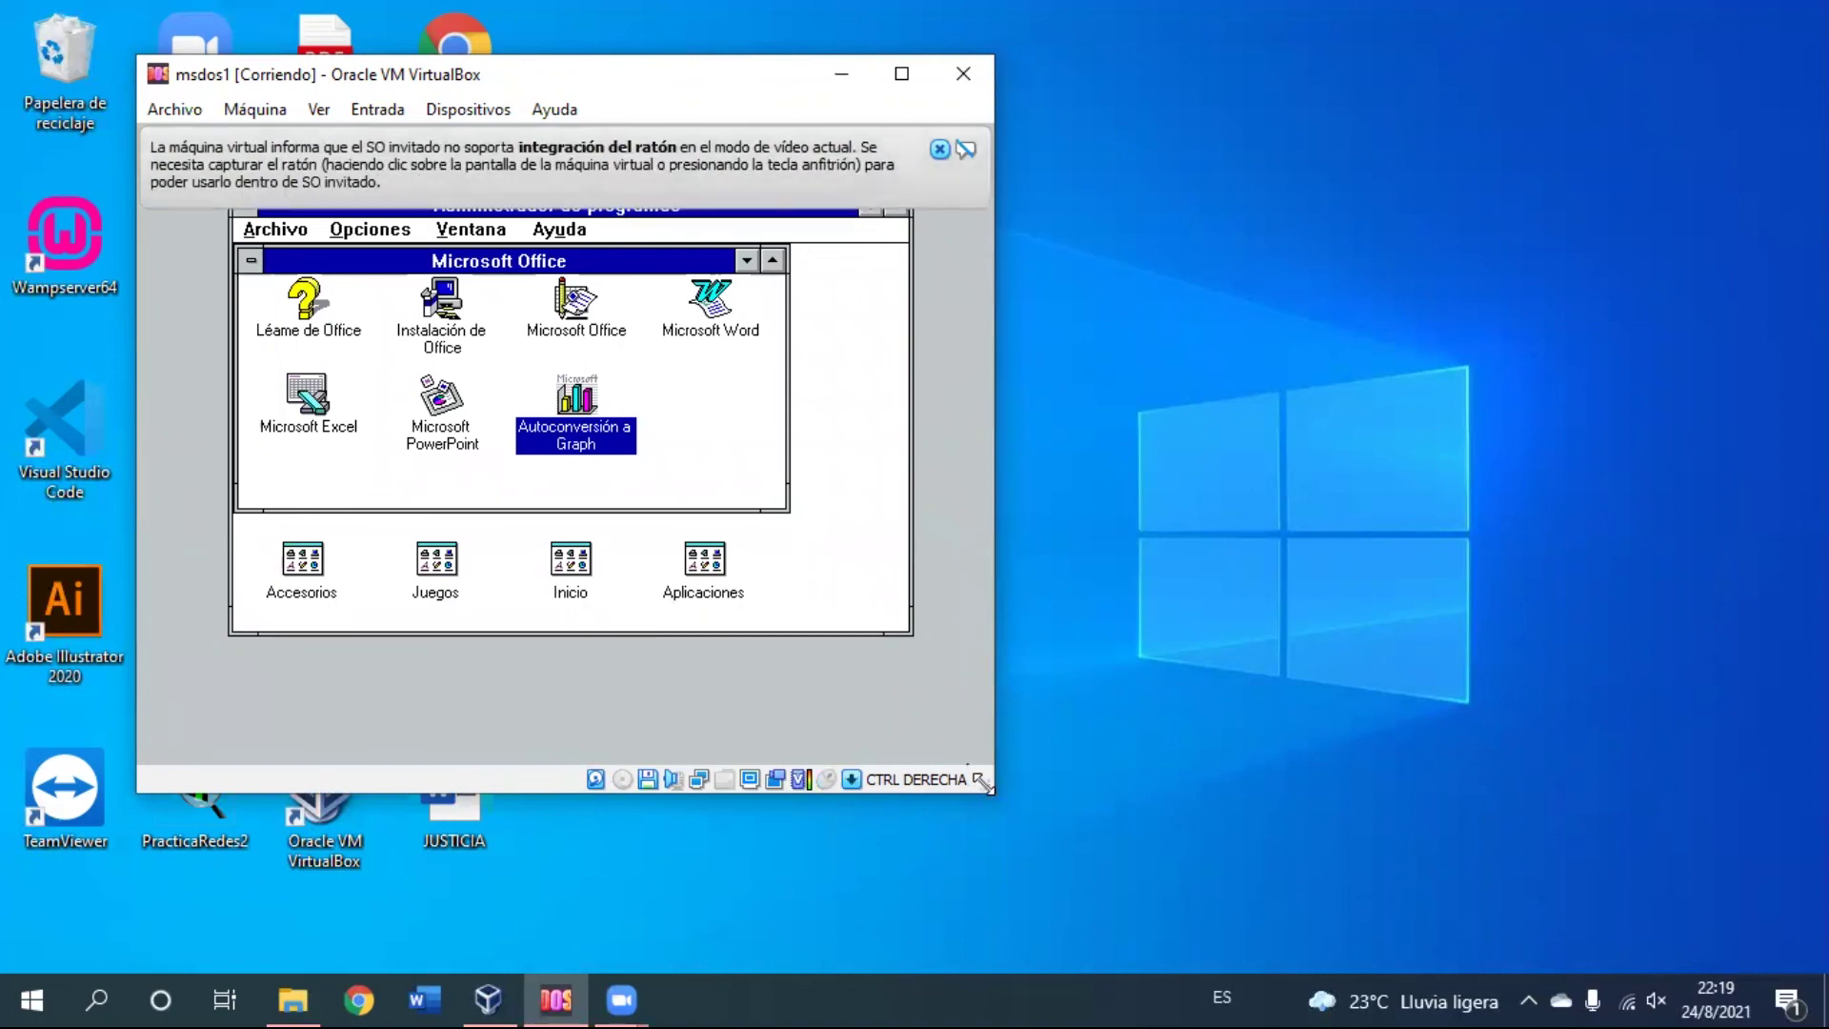
pyautogui.moveTo(983, 785); pyautogui.dragTo(1332, 820)
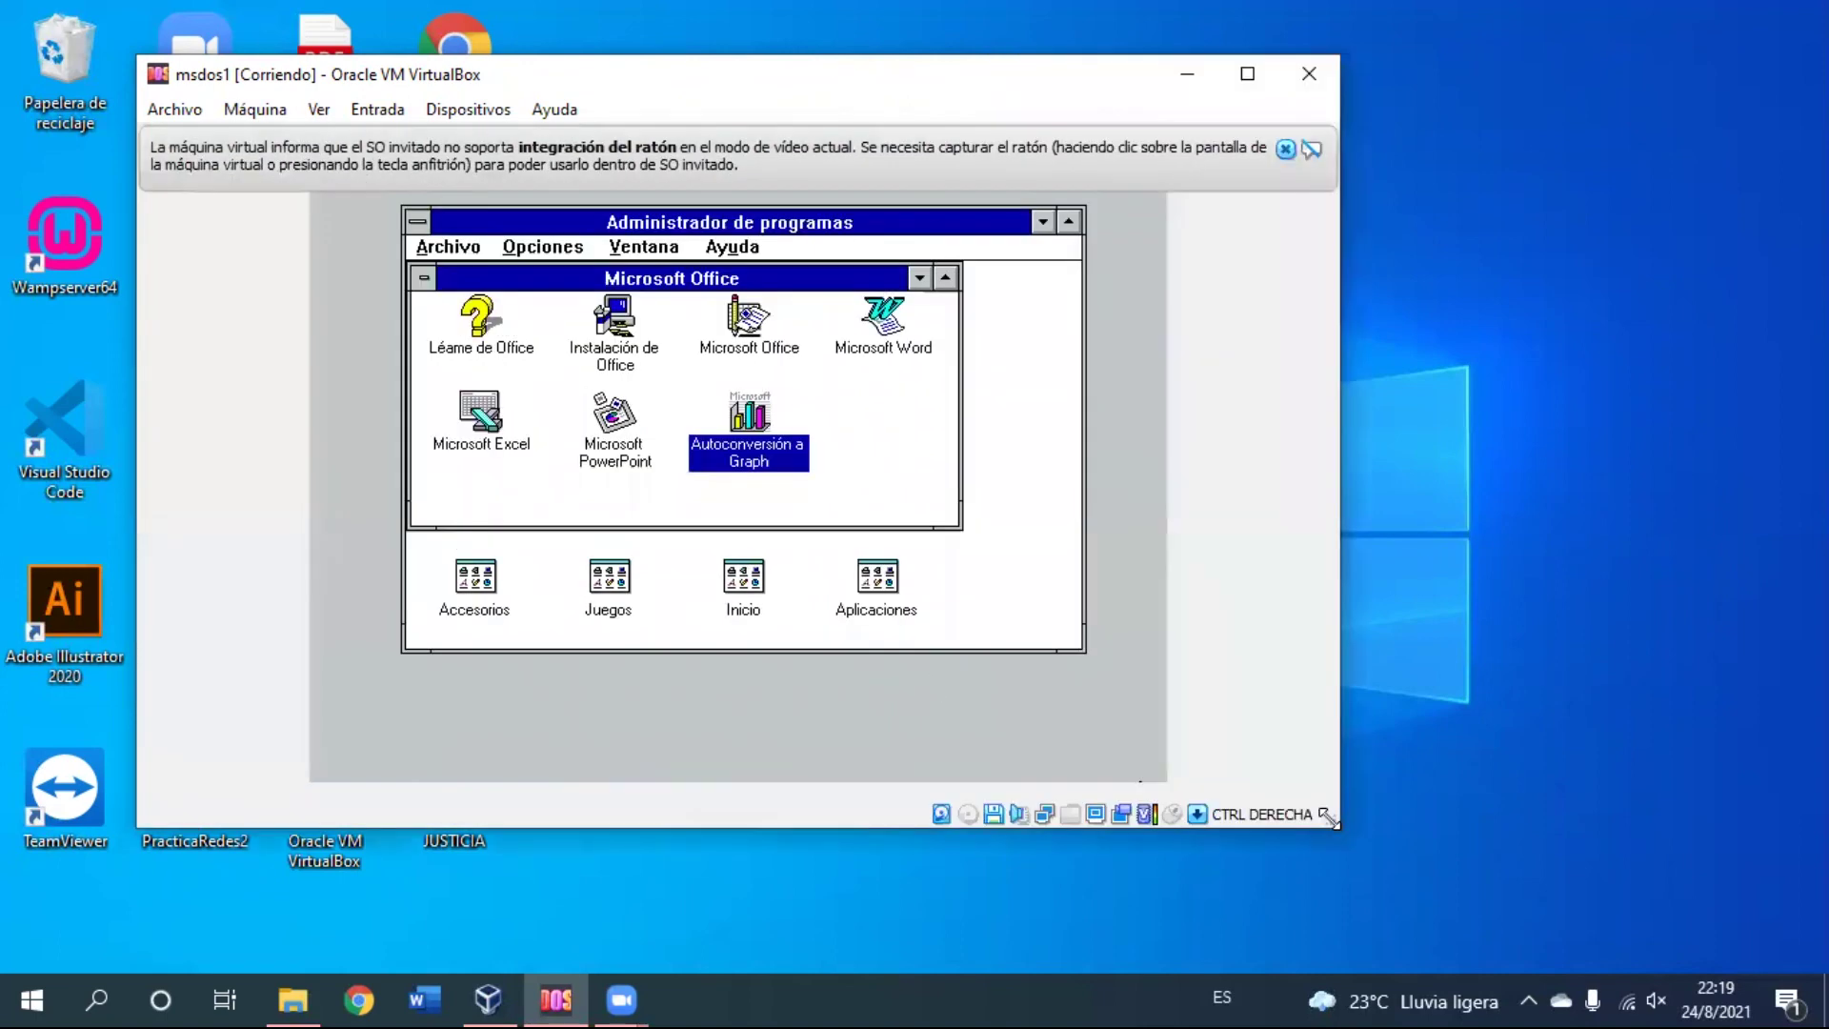
pyautogui.moveTo(1329, 819); pyautogui.dragTo(1703, 938)
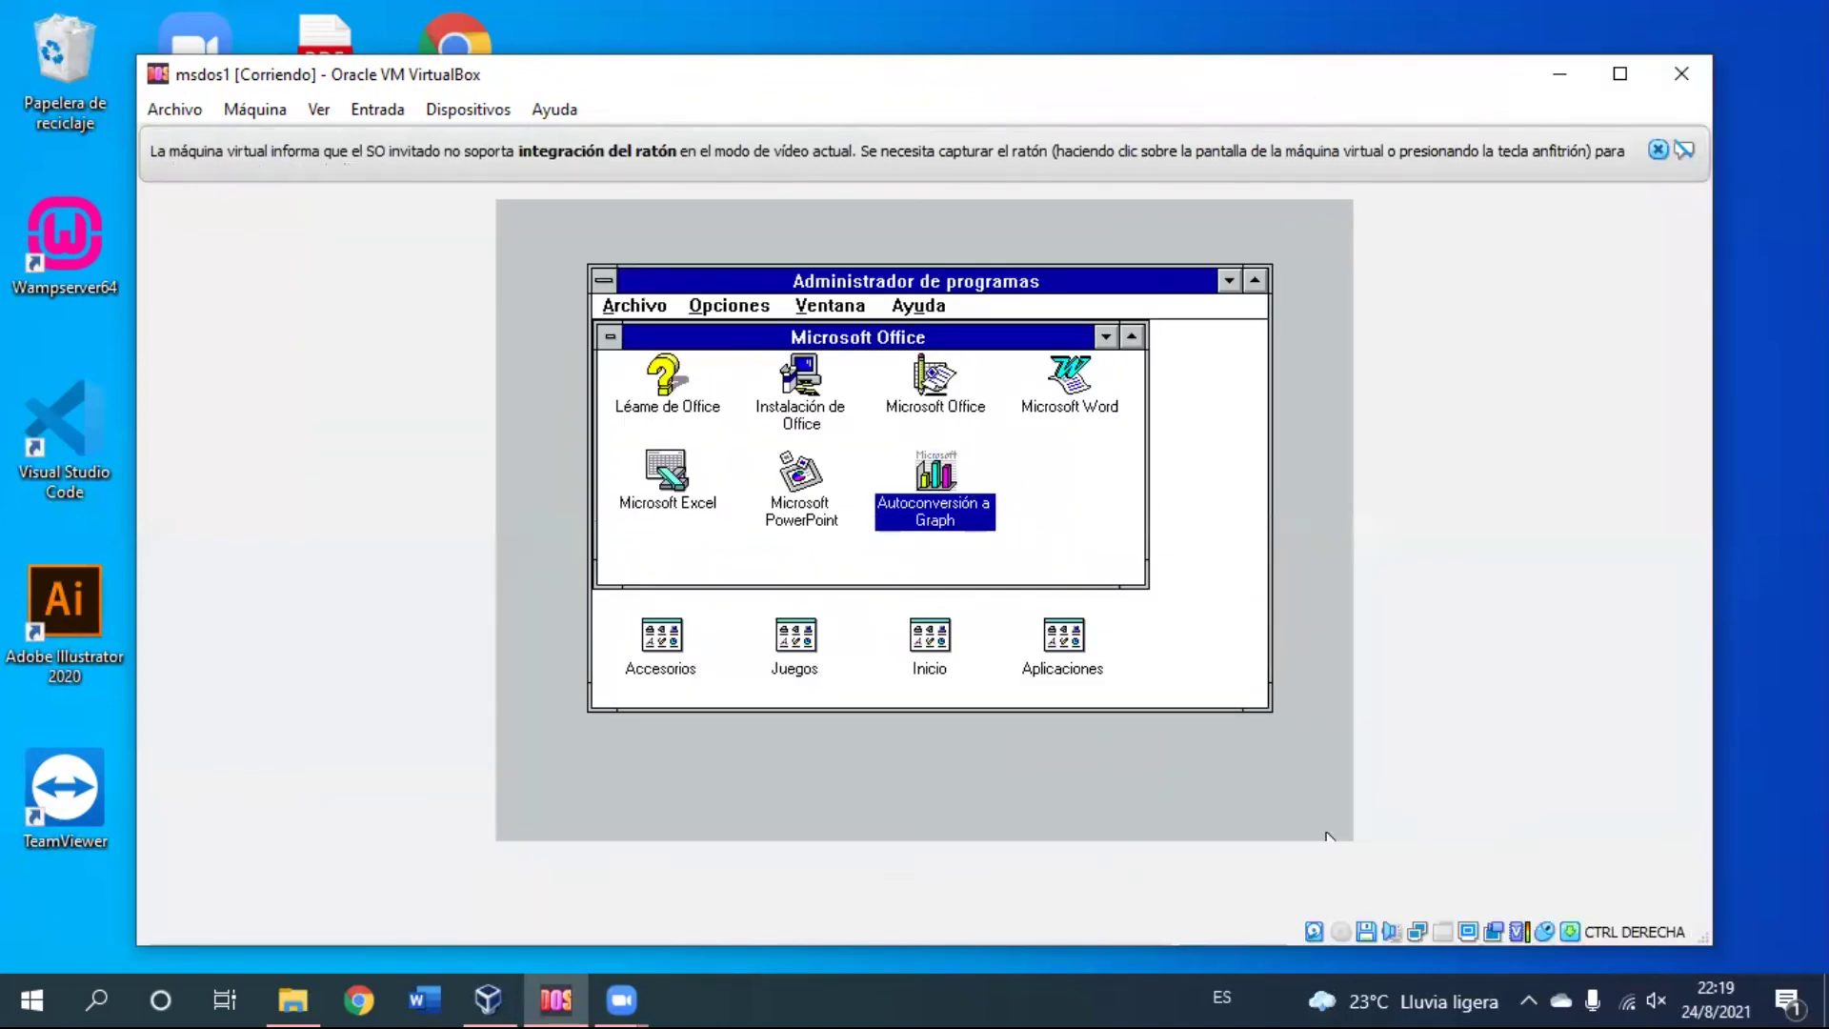
# Step: Launch Microsoft Word from the Microsoft Office group and dismiss its startup suggestion
pyautogui.doubleClick(1049, 394)
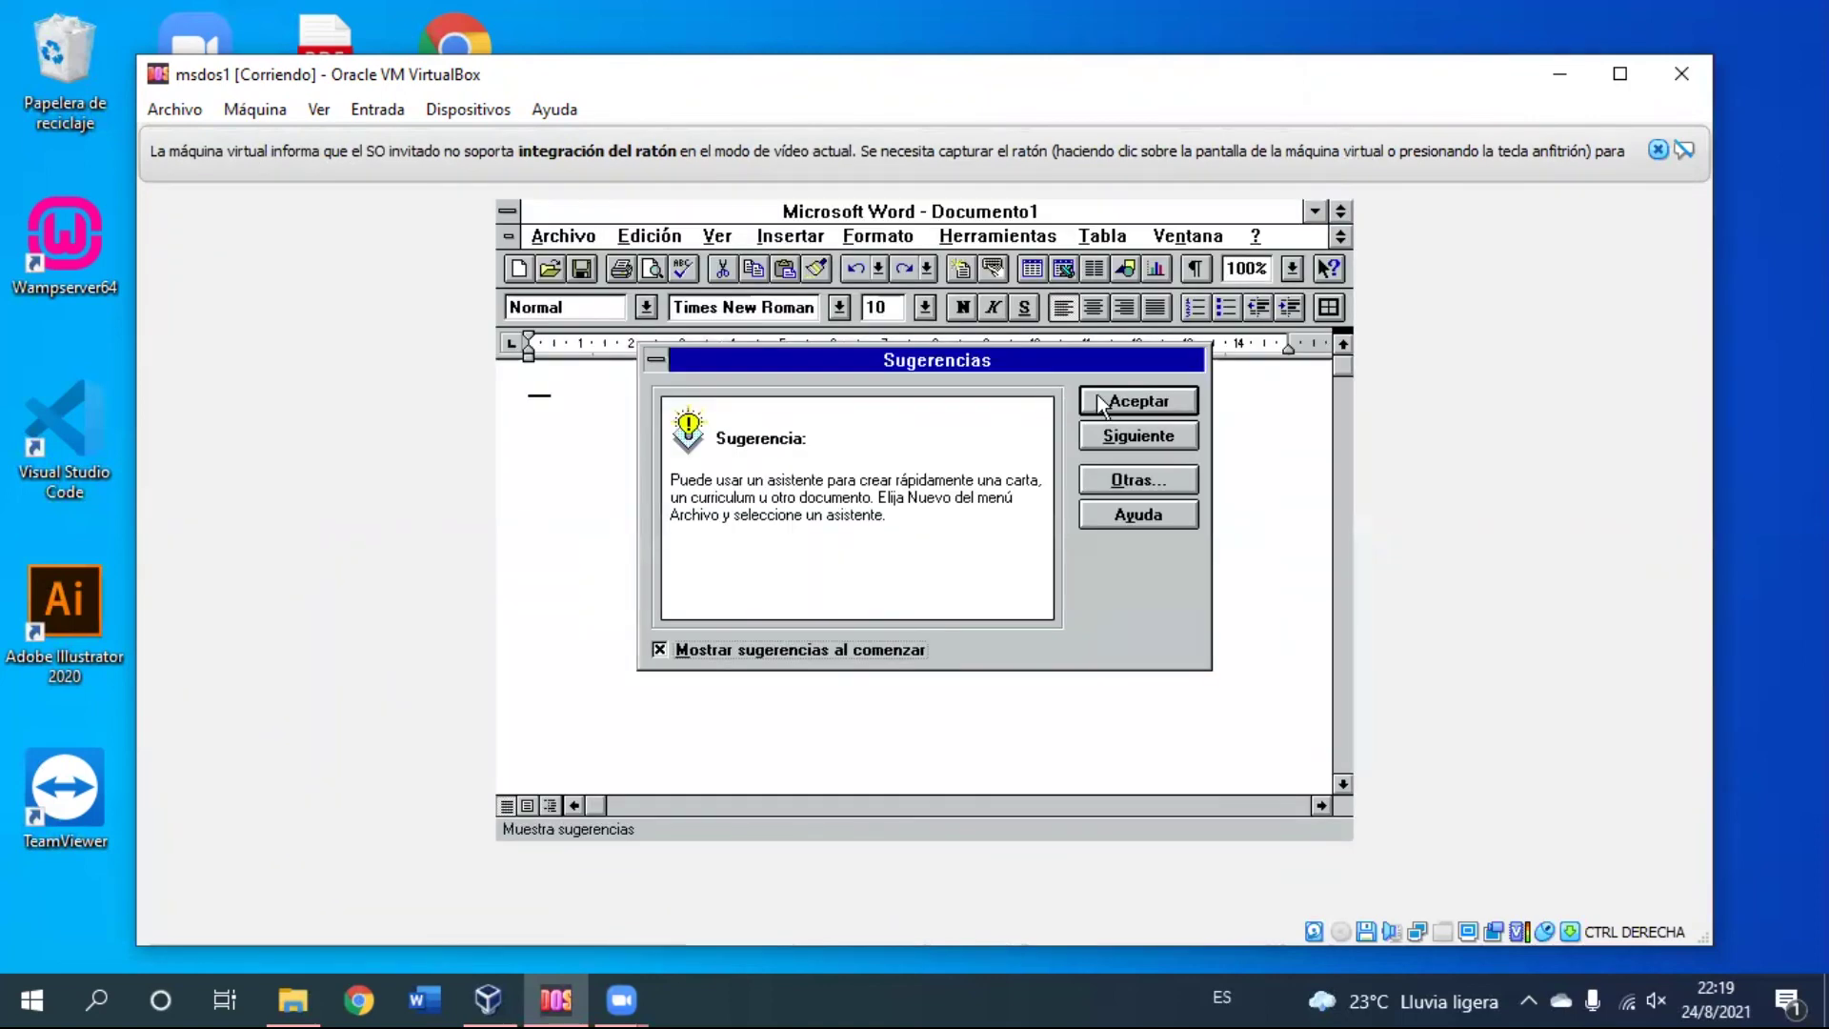
pyautogui.click(1139, 400)
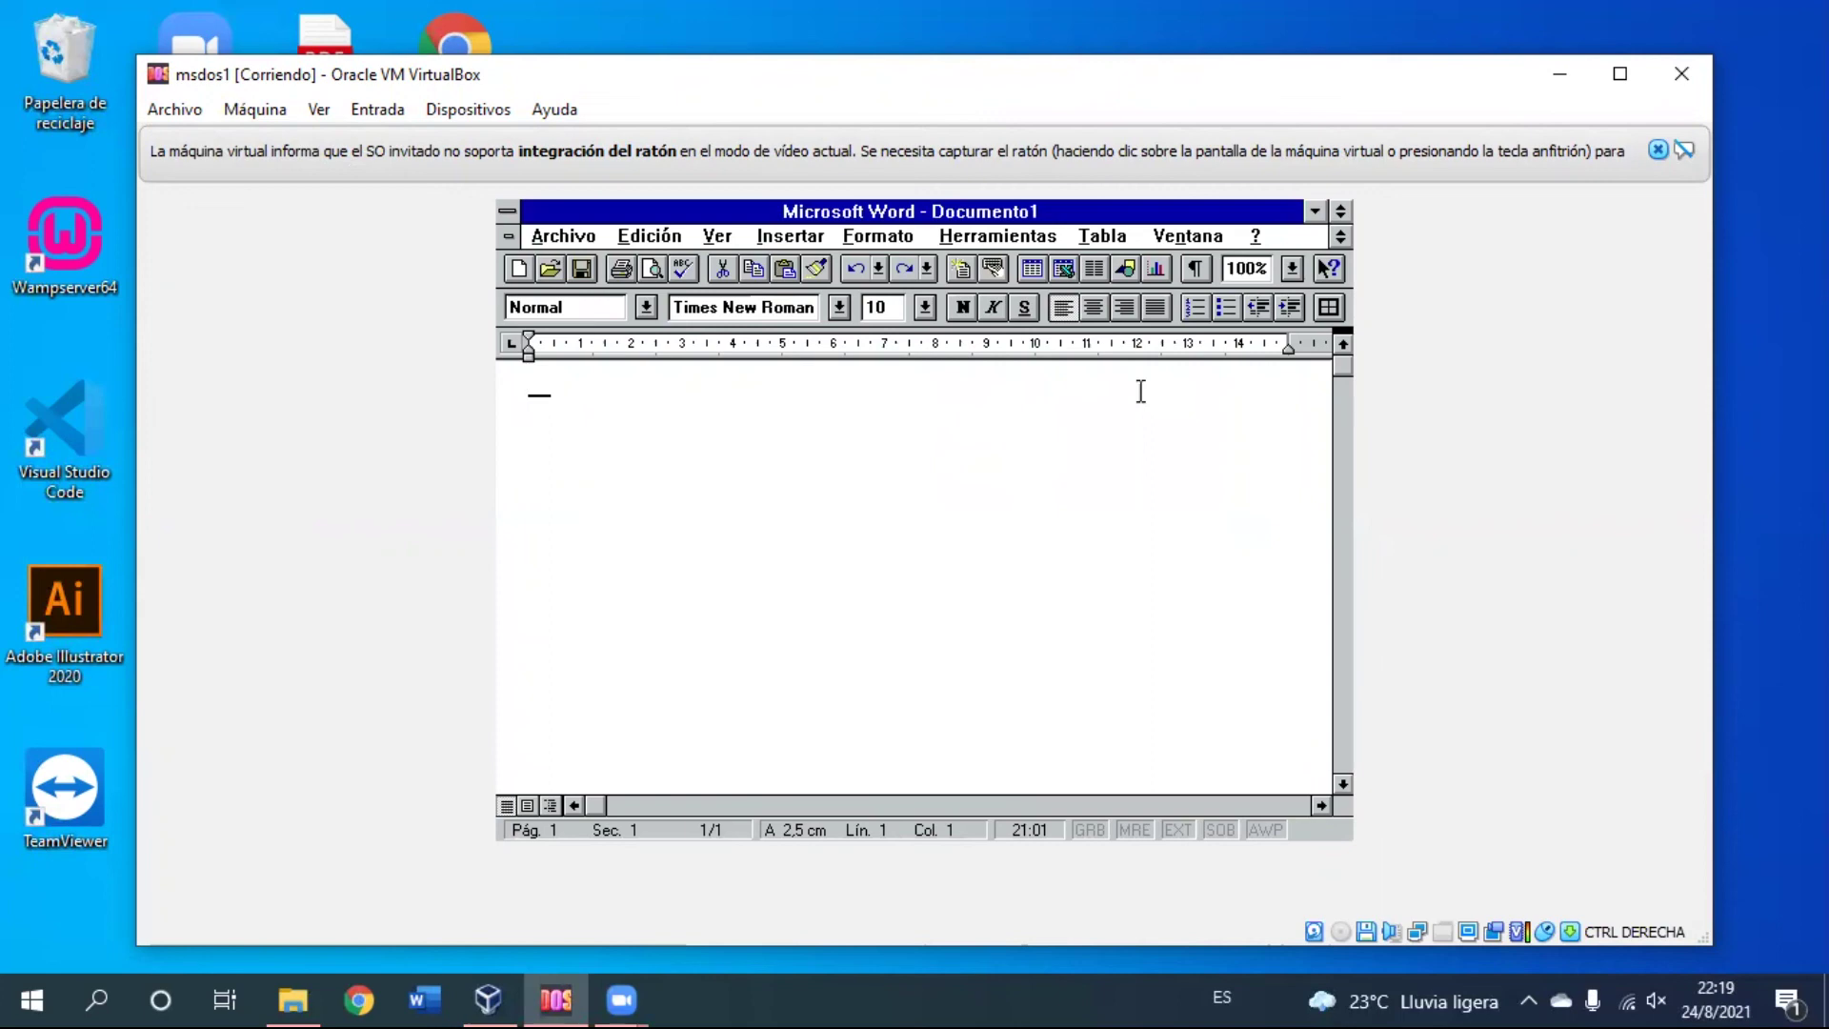
# Step: Enter and erase the test text UCAD in the blank Word document, and minimize Word
pyautogui.write('UCAD')
pyautogui.press('BackSpace')
pyautogui.press('BackSpace')
pyautogui.press('BackSpace')
pyautogui.press('BackSpace')
pyautogui.click(1314, 217)
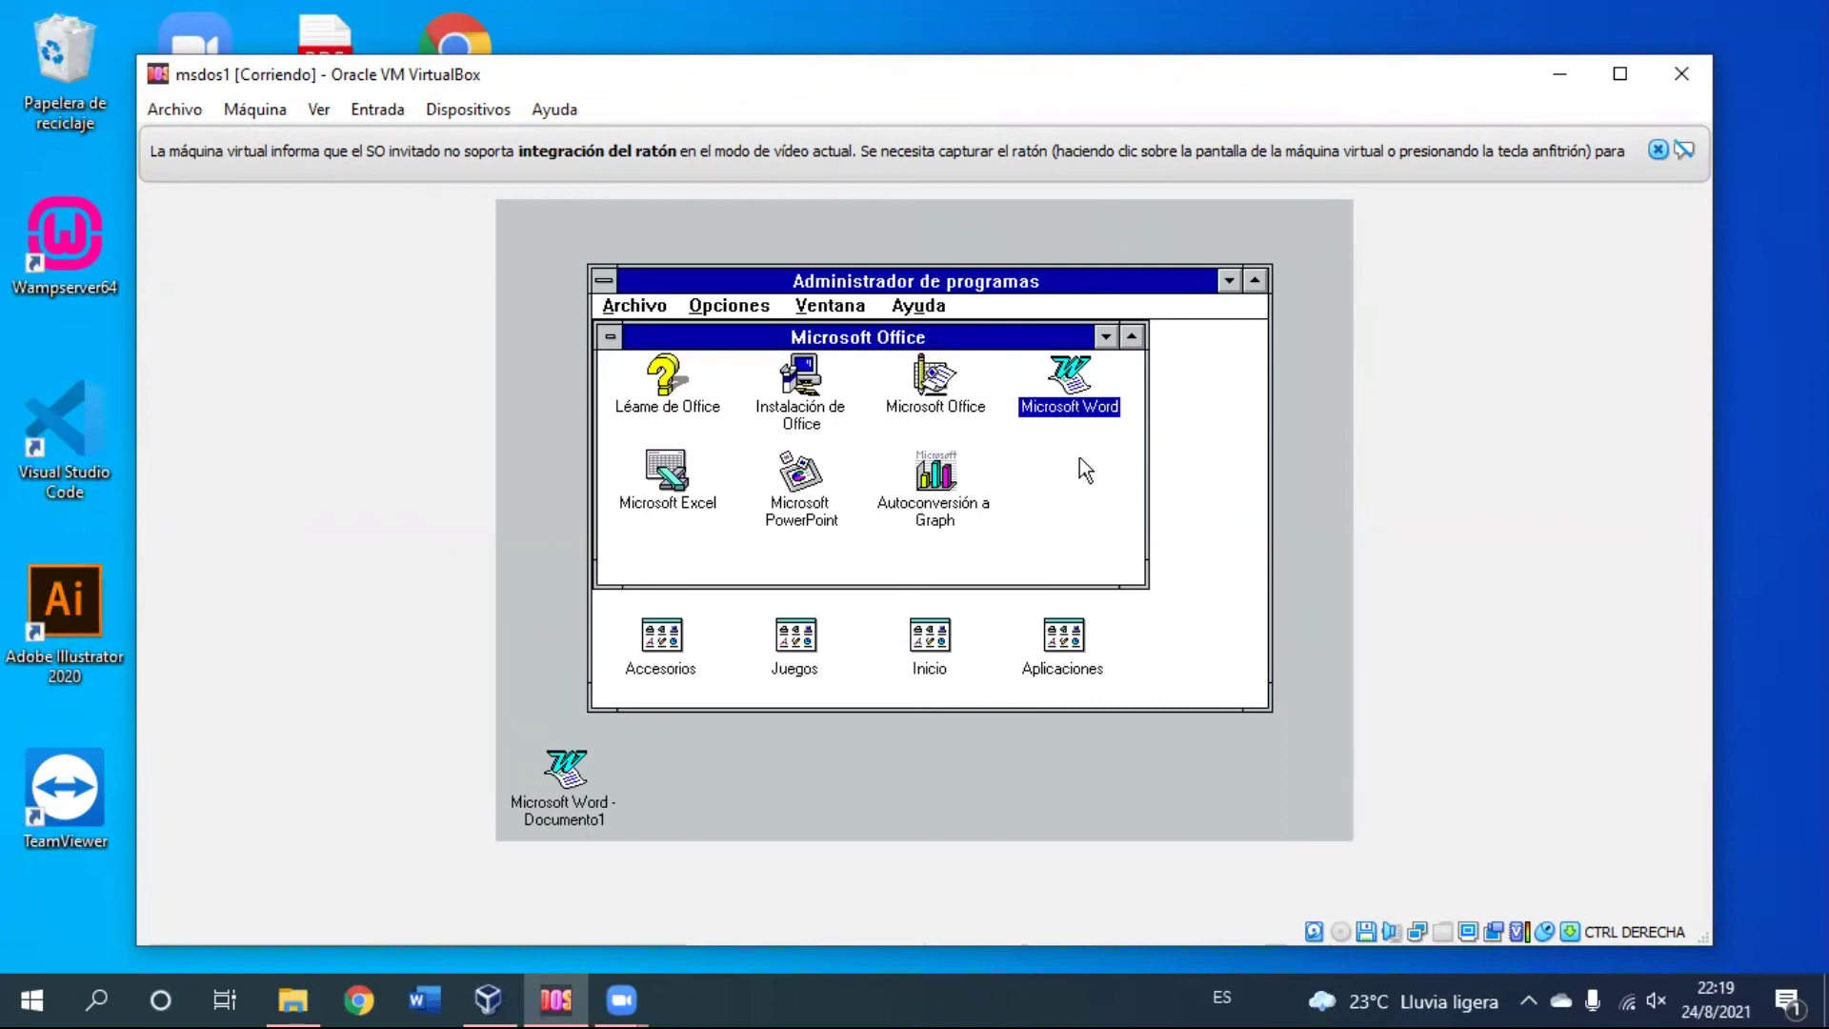
# Step: Launch Microsoft PowerPoint, and start its Sinopsis rápida tour and exit it after the first page
pyautogui.doubleClick(816, 477)
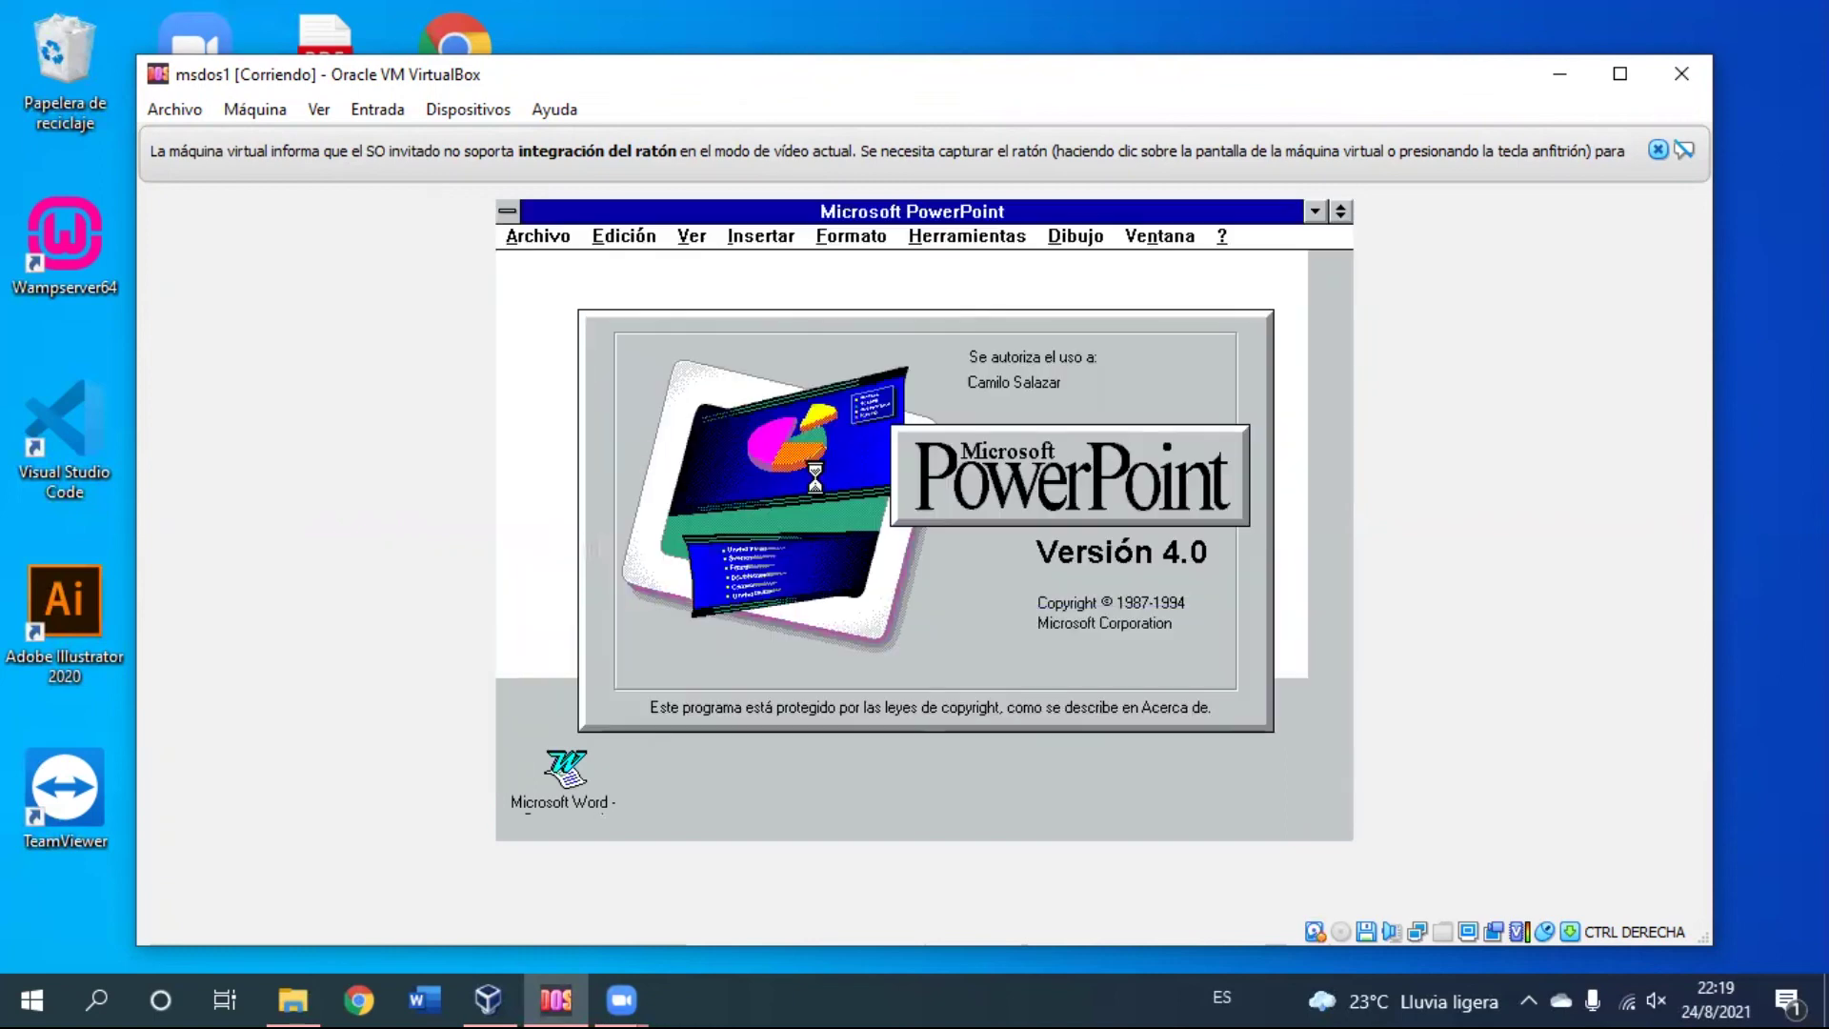
pyautogui.click(905, 587)
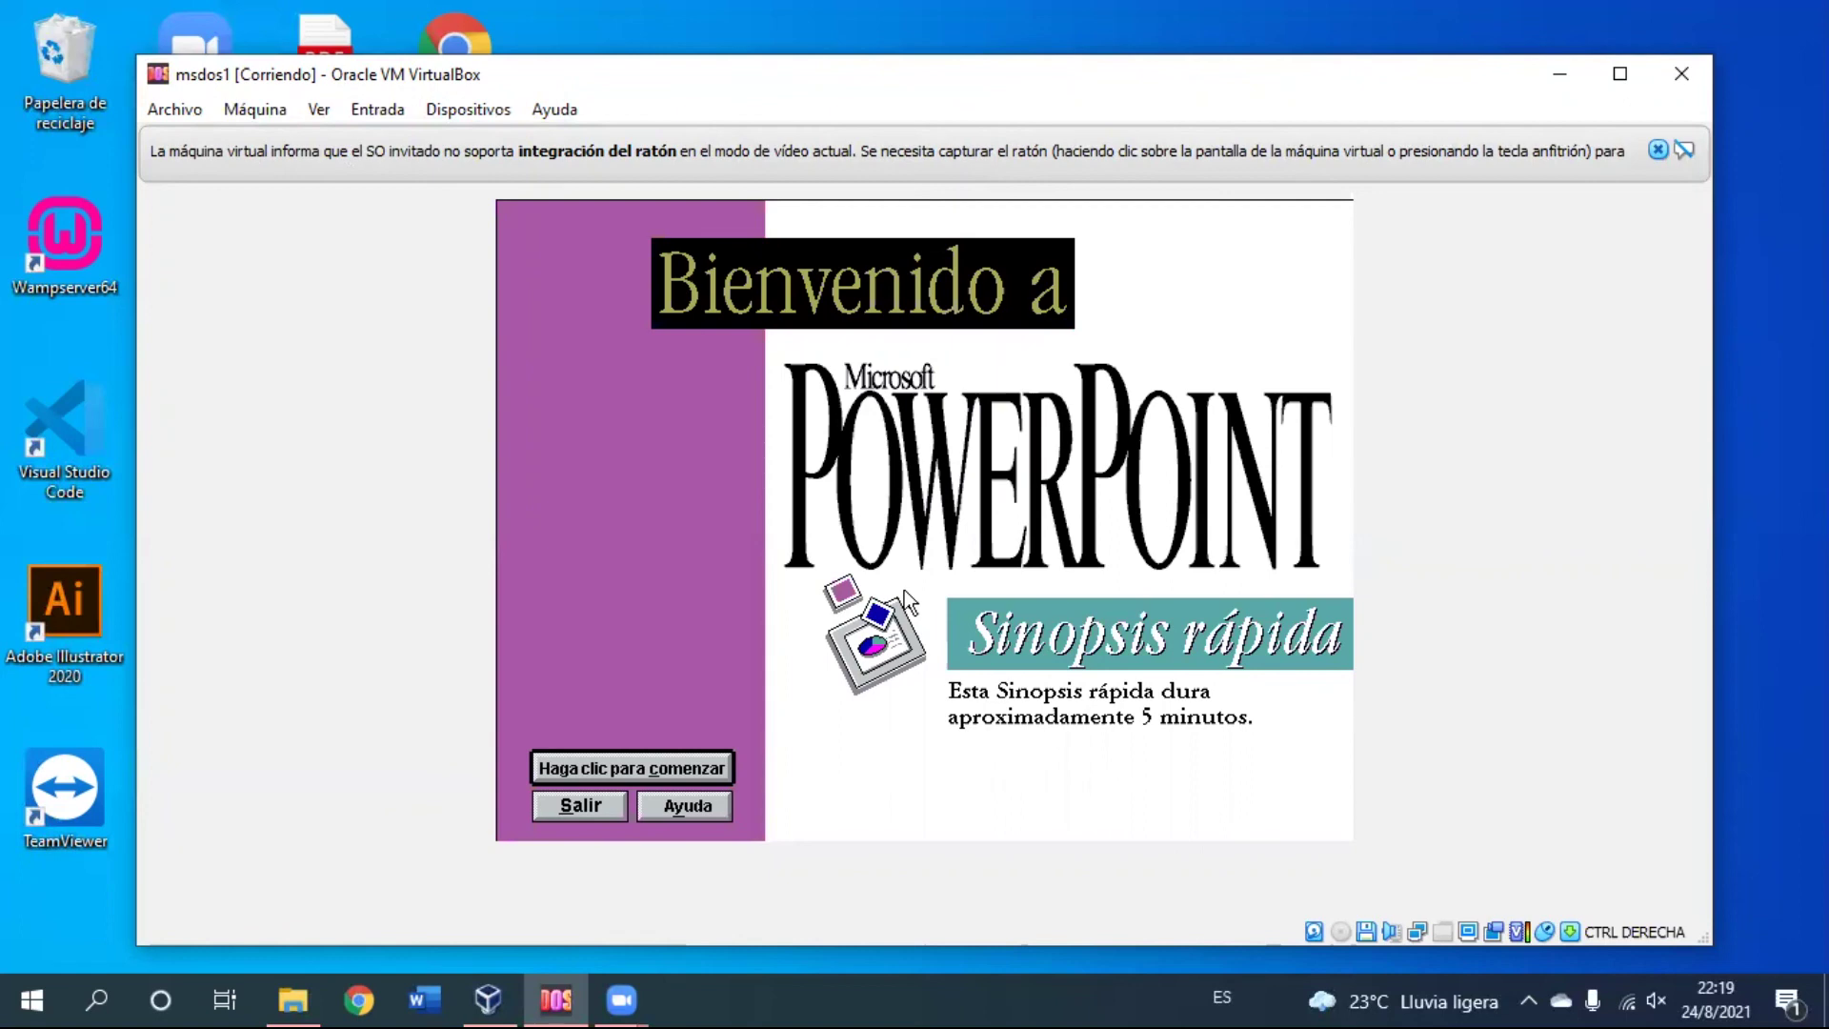
pyautogui.click(720, 770)
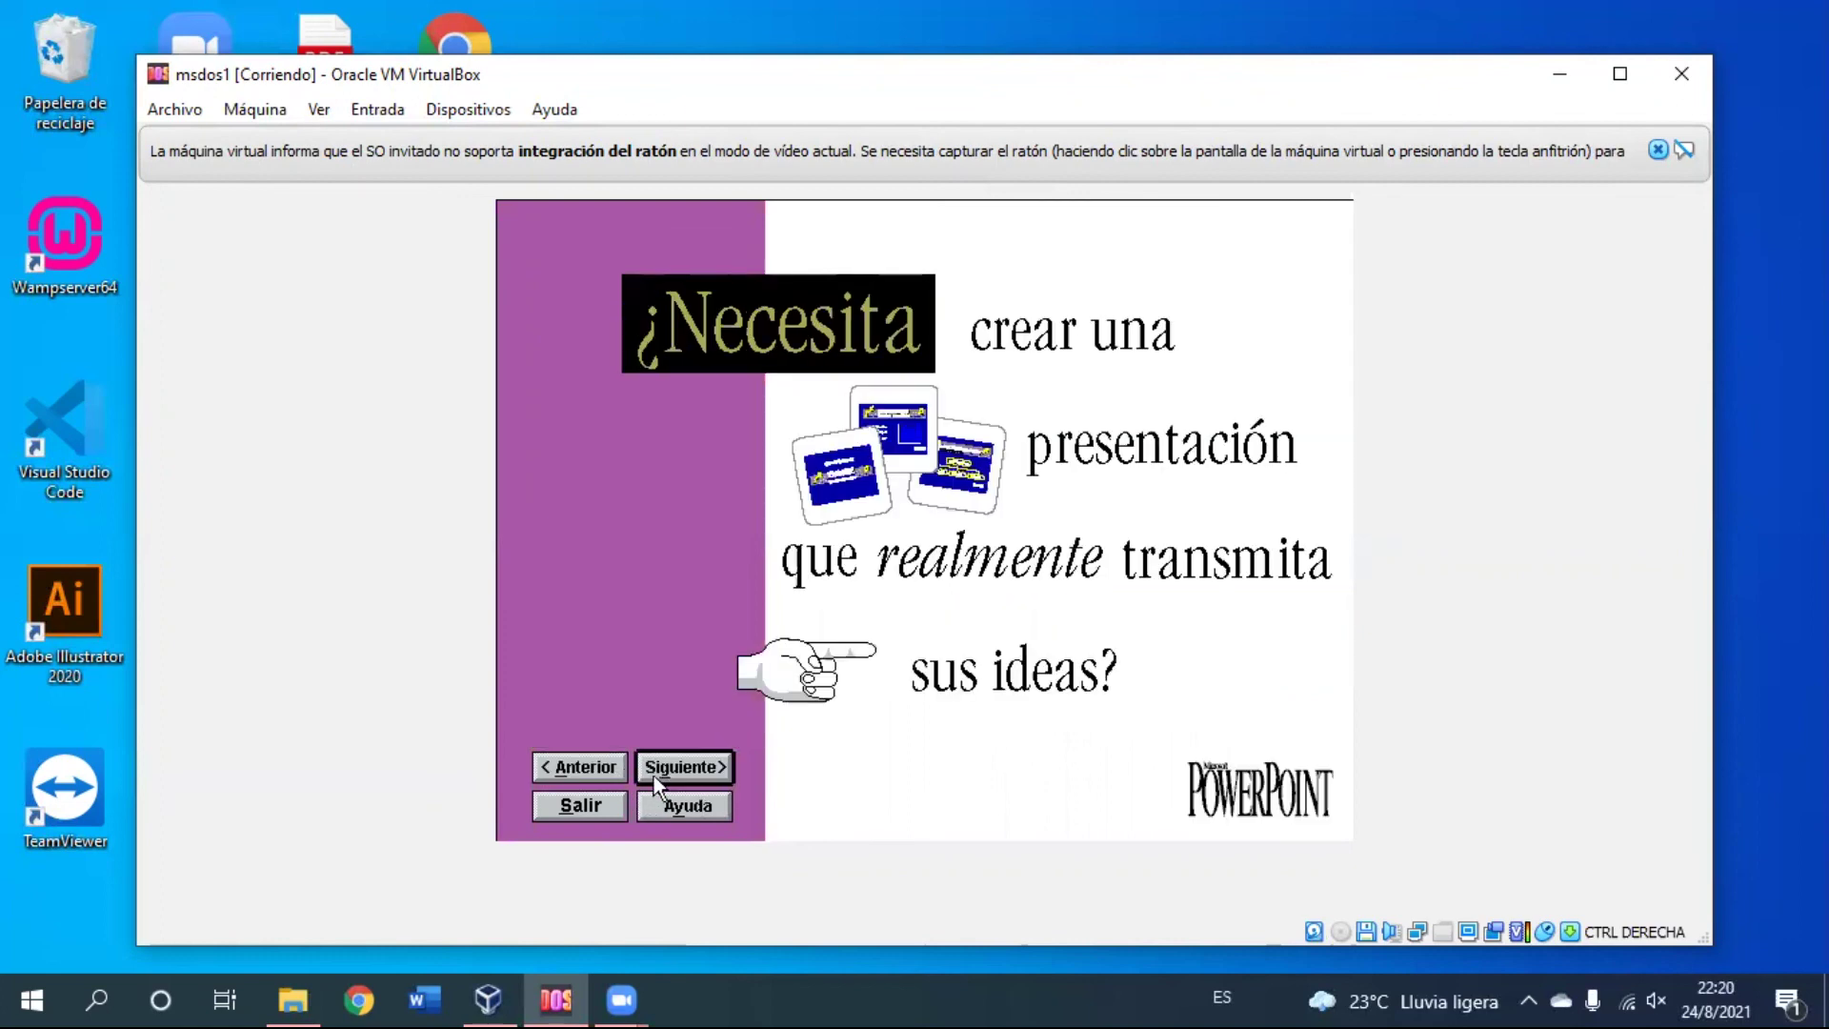
pyautogui.click(622, 802)
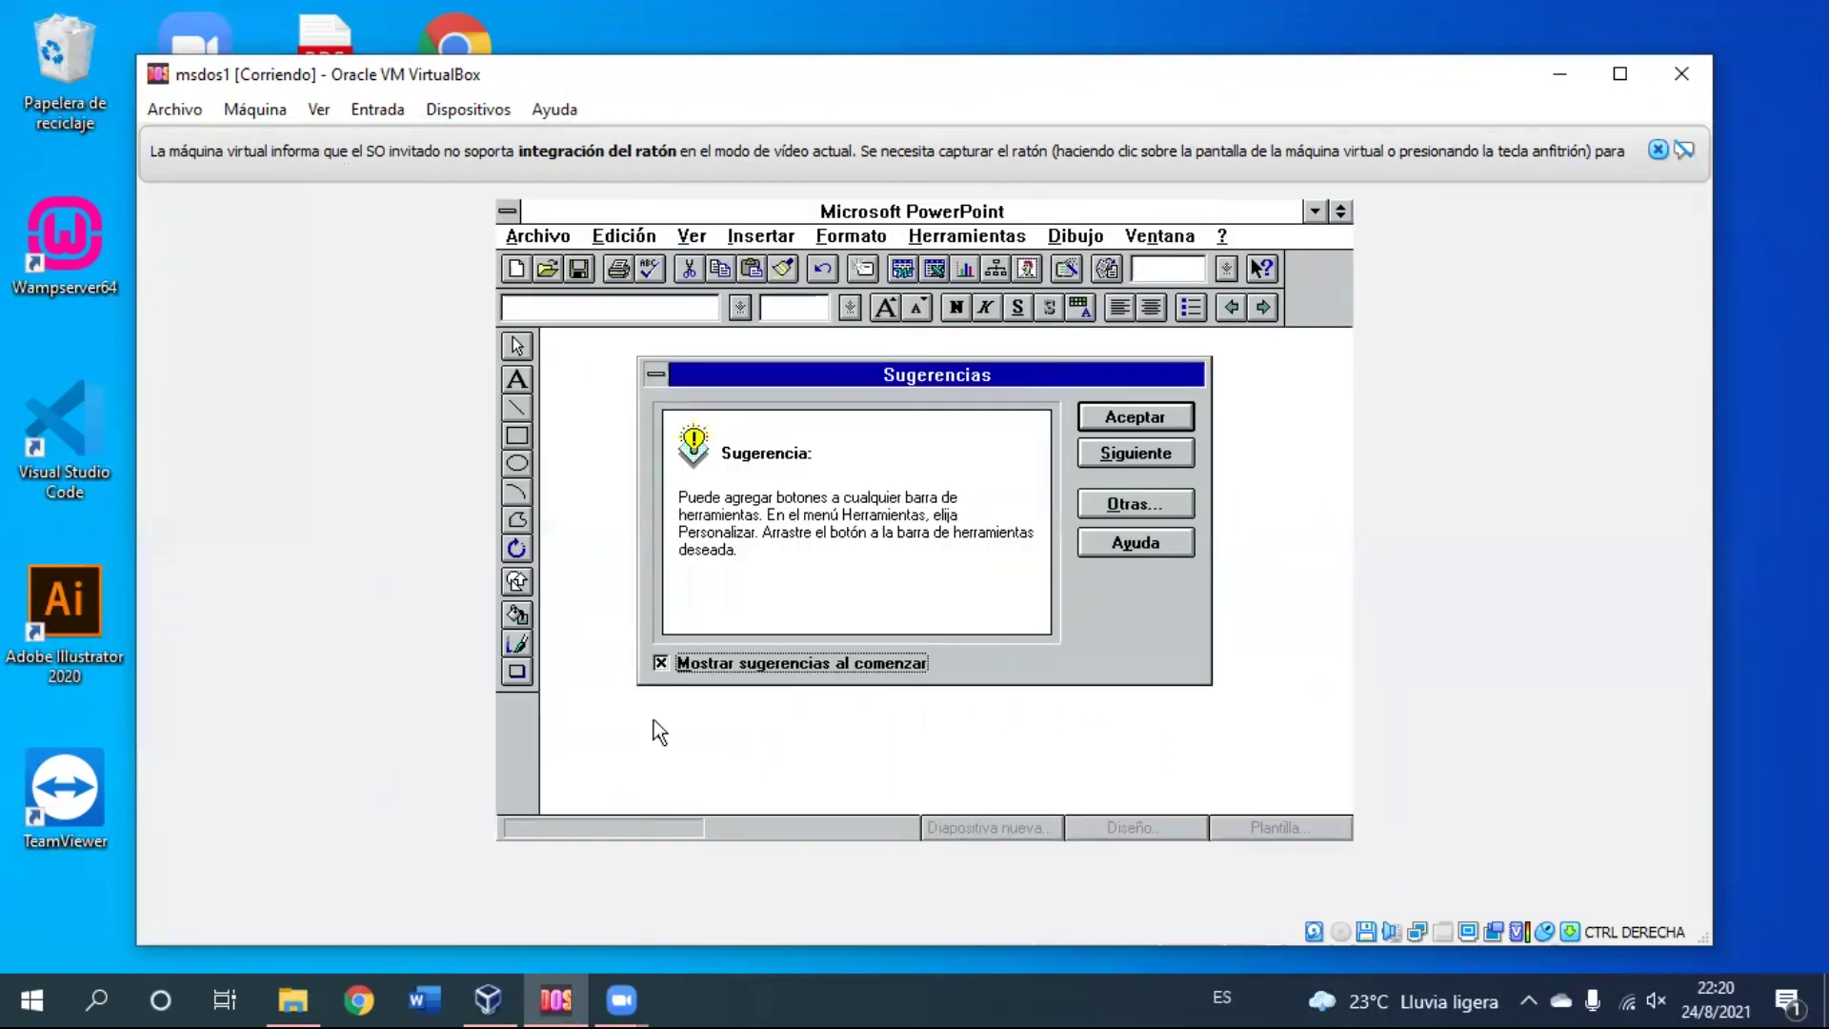
# Step: Dismiss the PowerPoint suggestion, create a blank presentation with a title slide, and minimize PowerPoint
pyautogui.click(1187, 409)
pyautogui.click(1149, 385)
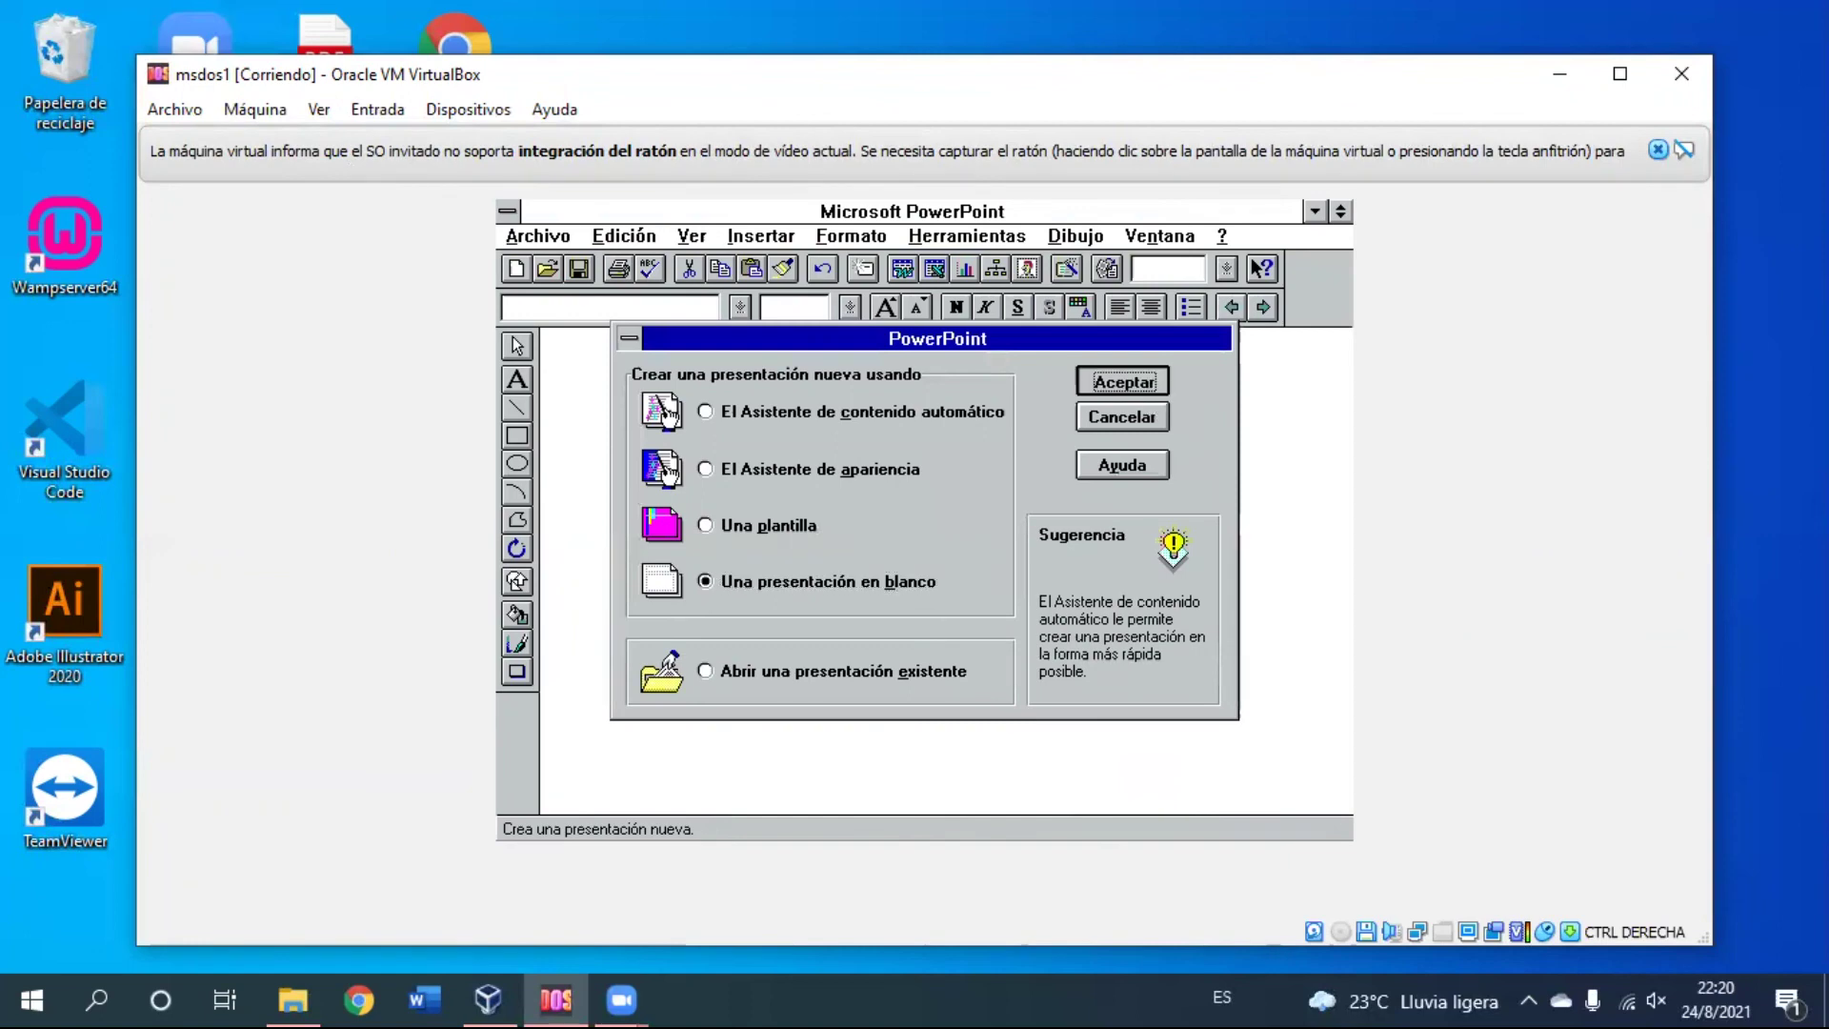
pyautogui.click(1142, 432)
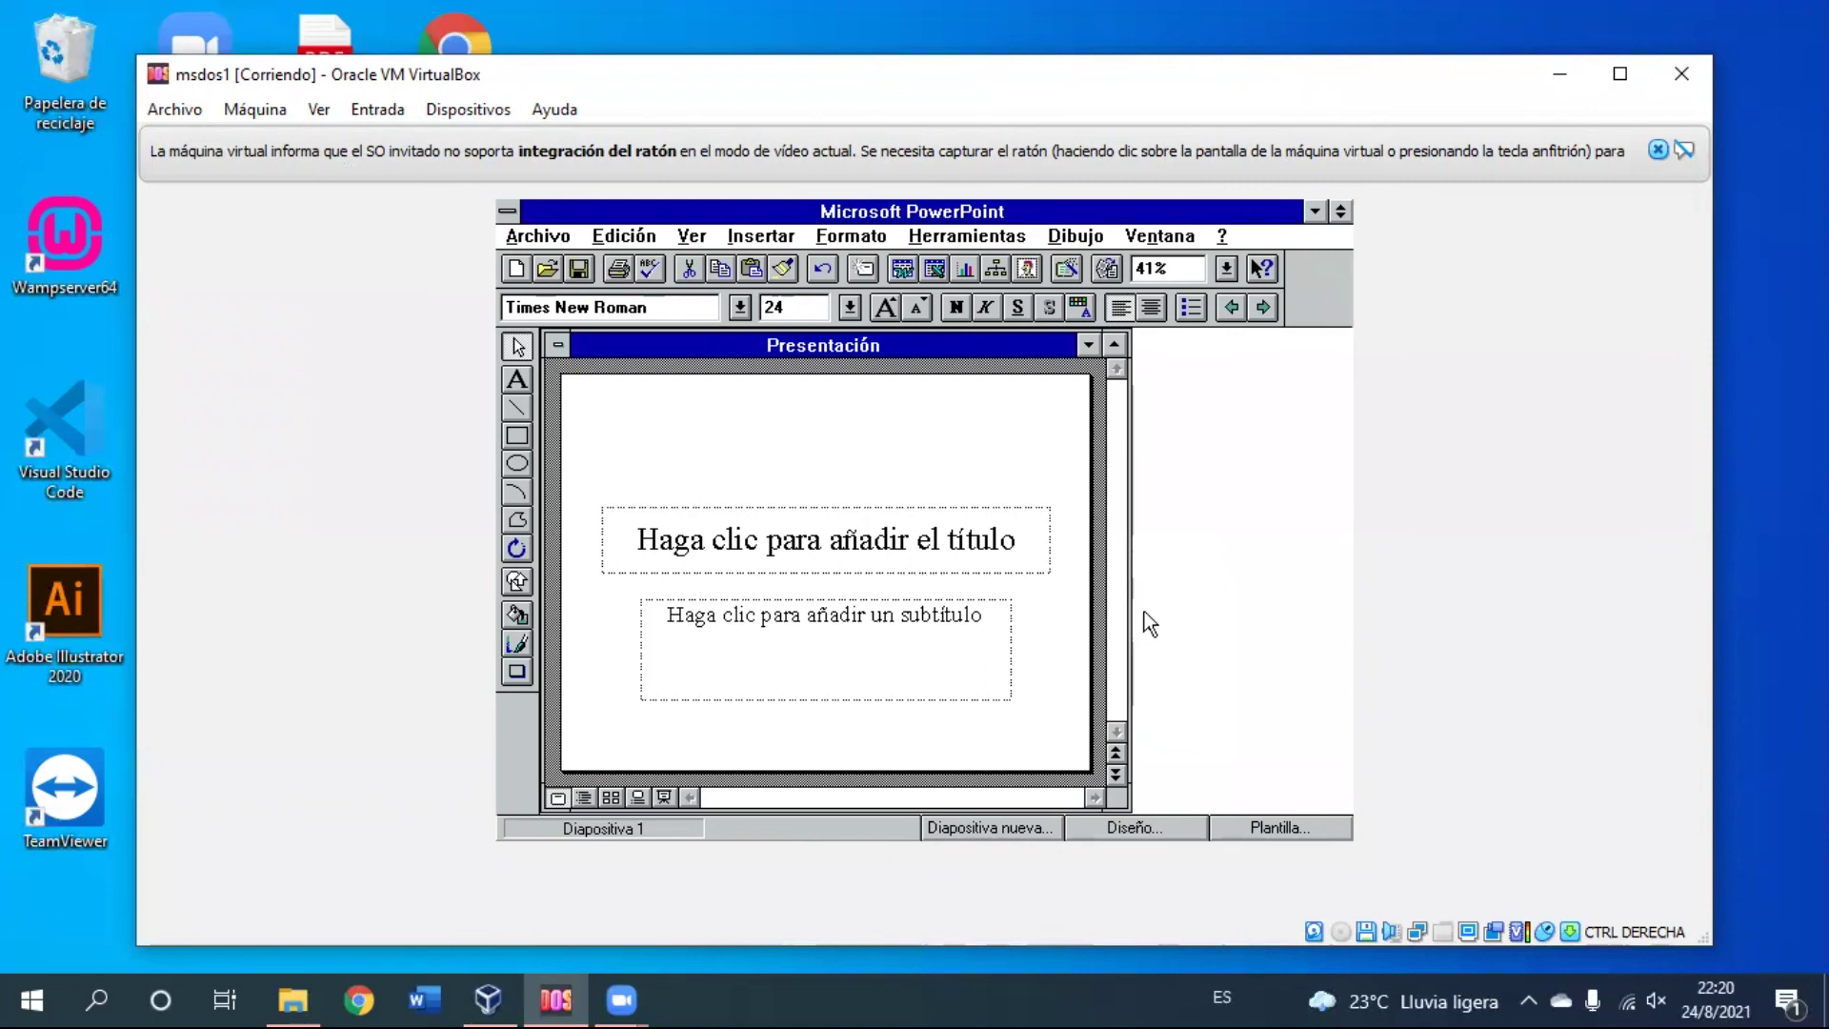
pyautogui.click(1319, 211)
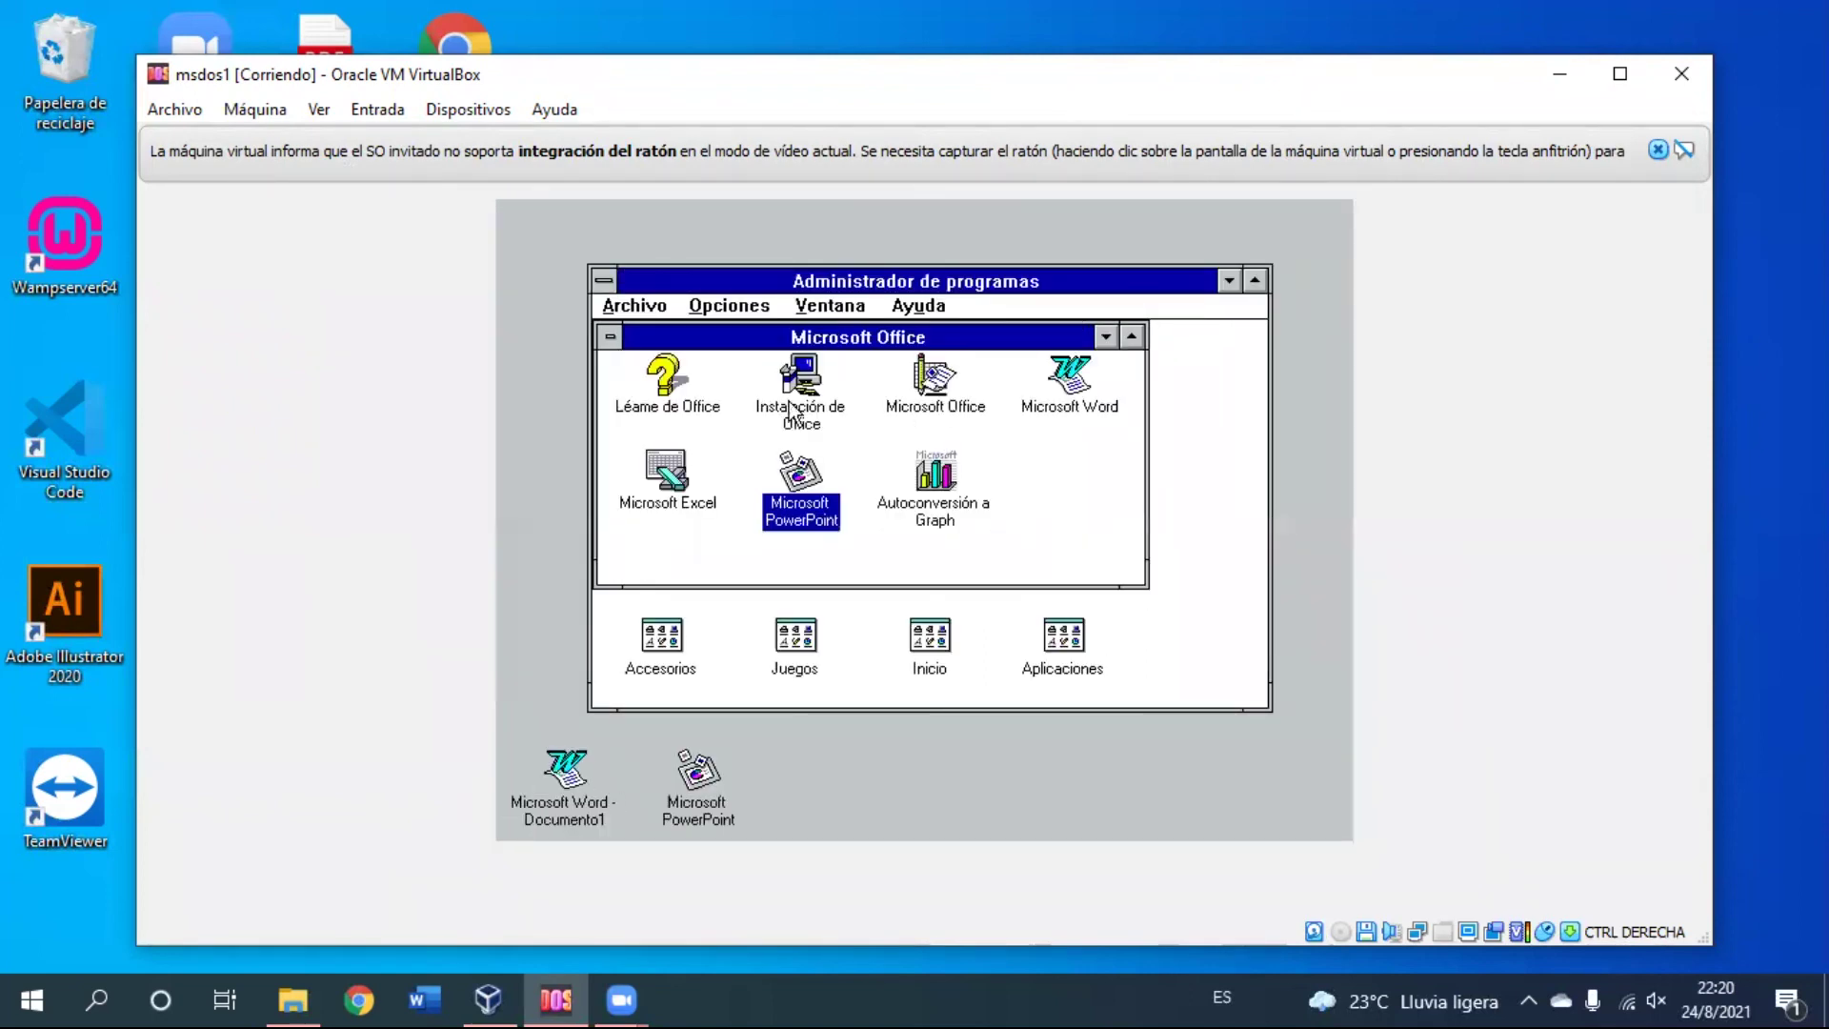